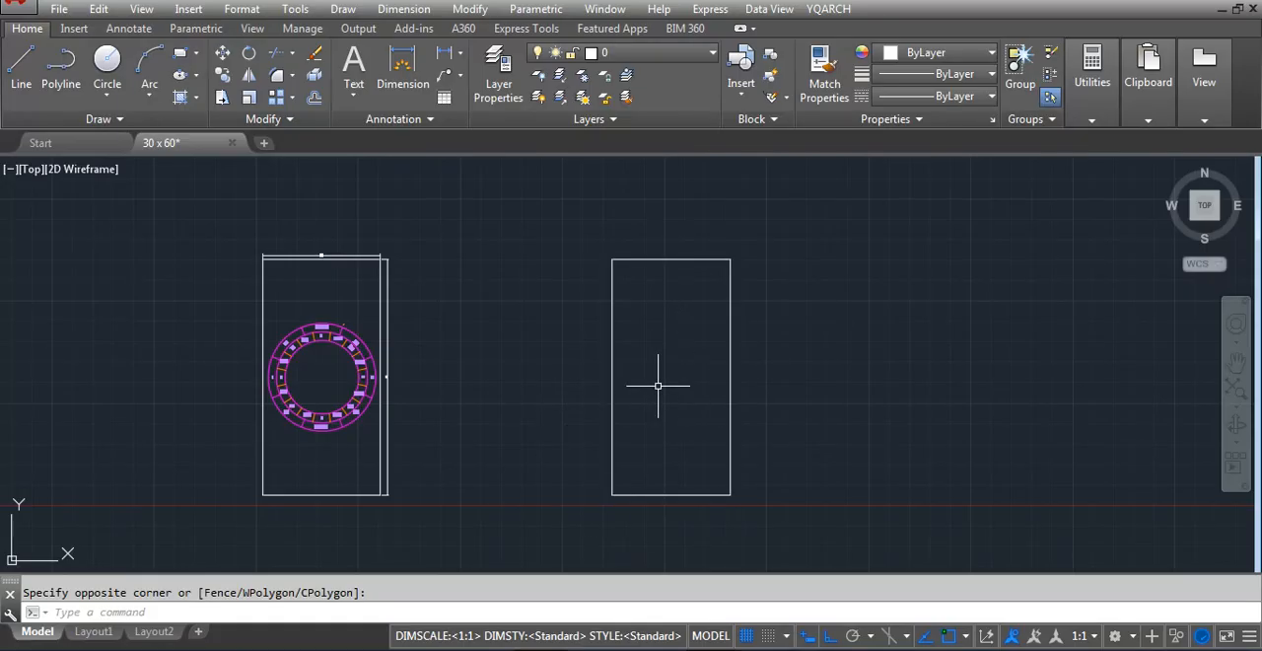
# Draw both diagonals of the empty rectangle with the Line command, from corner to opposite corner
pyautogui.write('l')
pyautogui.press('Return')
pyautogui.click(612, 260)
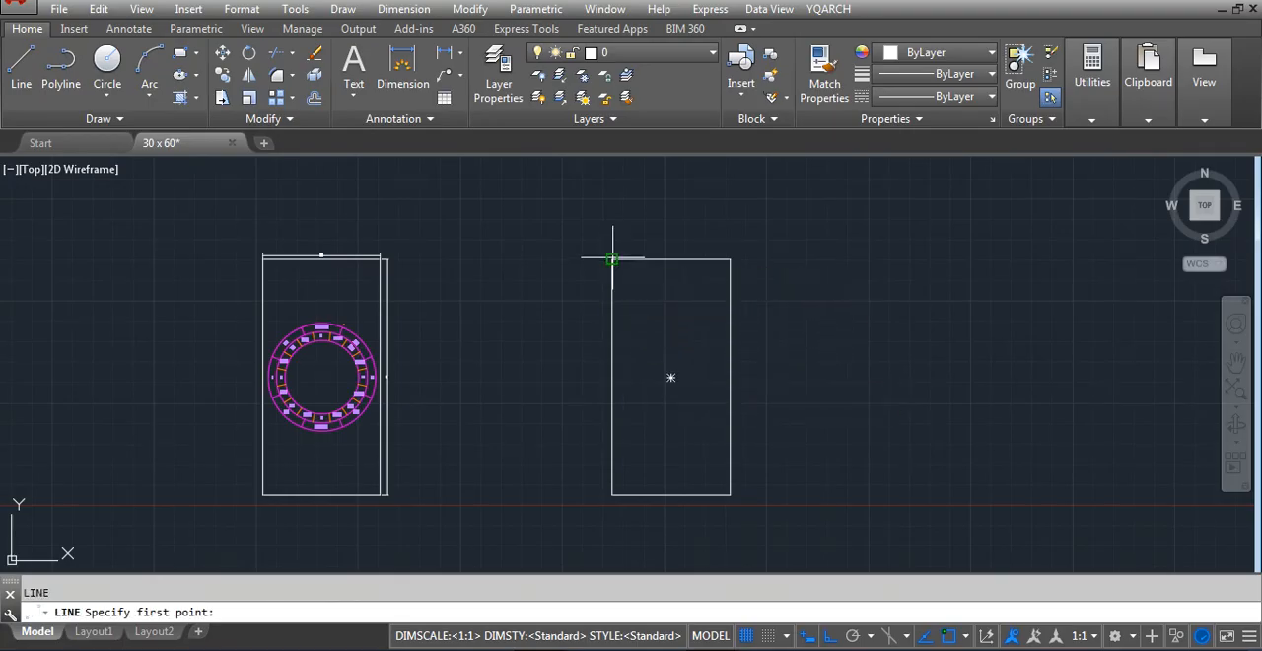
pyautogui.click(730, 495)
pyautogui.press('Return')
pyautogui.press('Return')
pyautogui.click(612, 495)
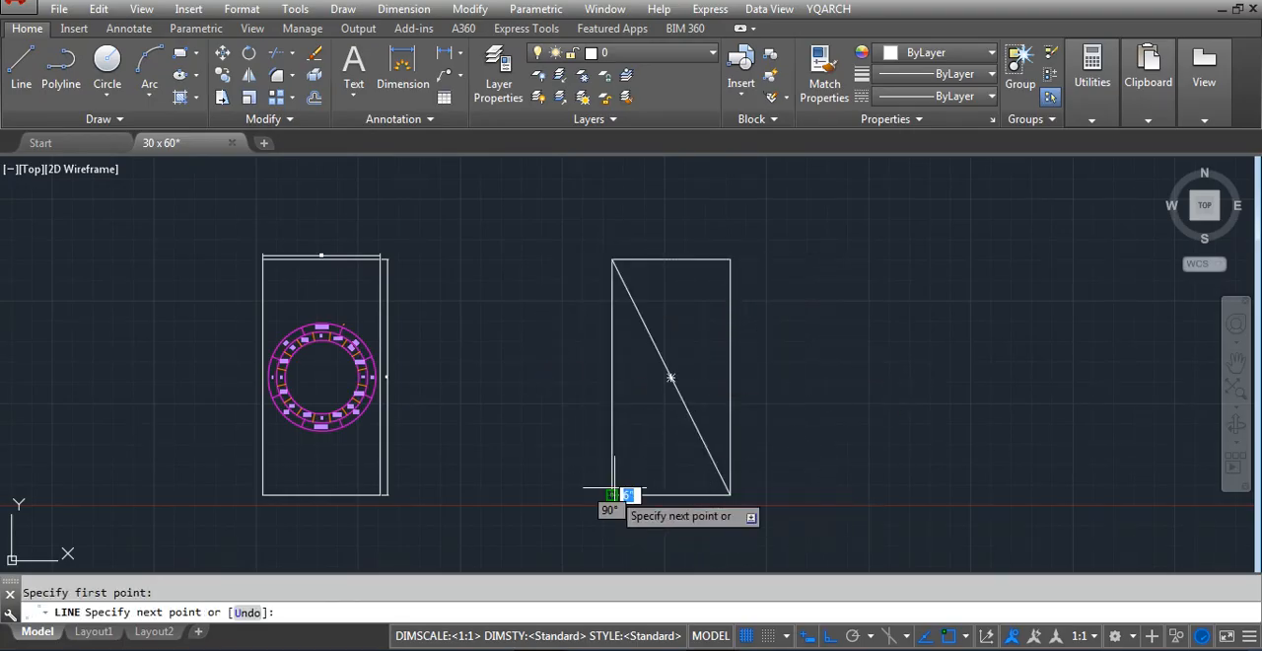
pyautogui.click(730, 260)
pyautogui.press('Return')
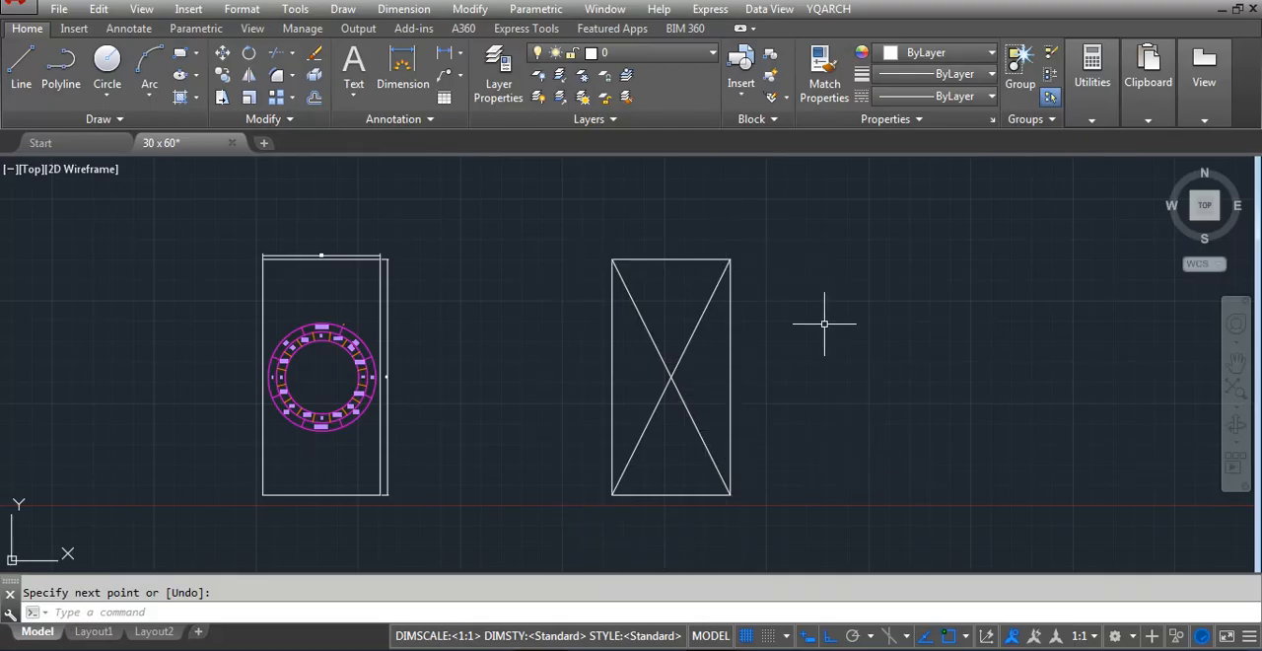
# Draw a horizontal line beside the rectangle with the diagonals and copy it twice at different heights above it
pyautogui.write('l')
pyautogui.press('Return')
pyautogui.click(867, 464)
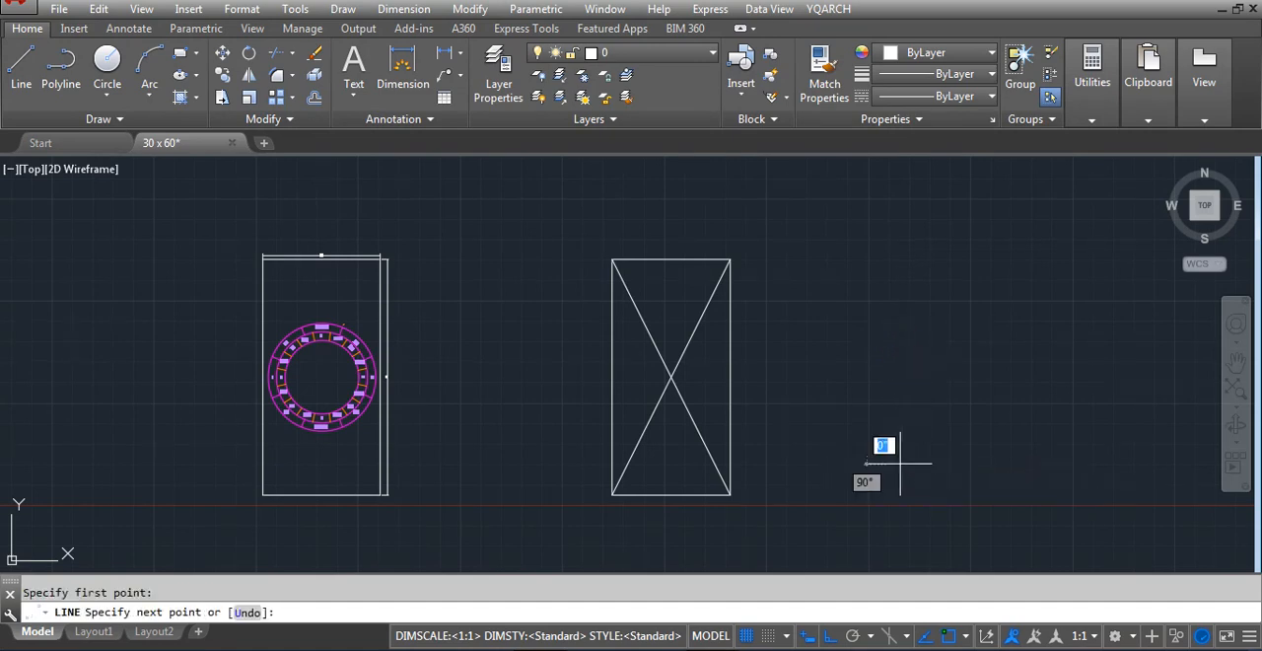
pyautogui.click(1032, 464)
pyautogui.press('Return')
pyautogui.click(936, 464)
pyautogui.click(931, 479)
pyautogui.write('co')
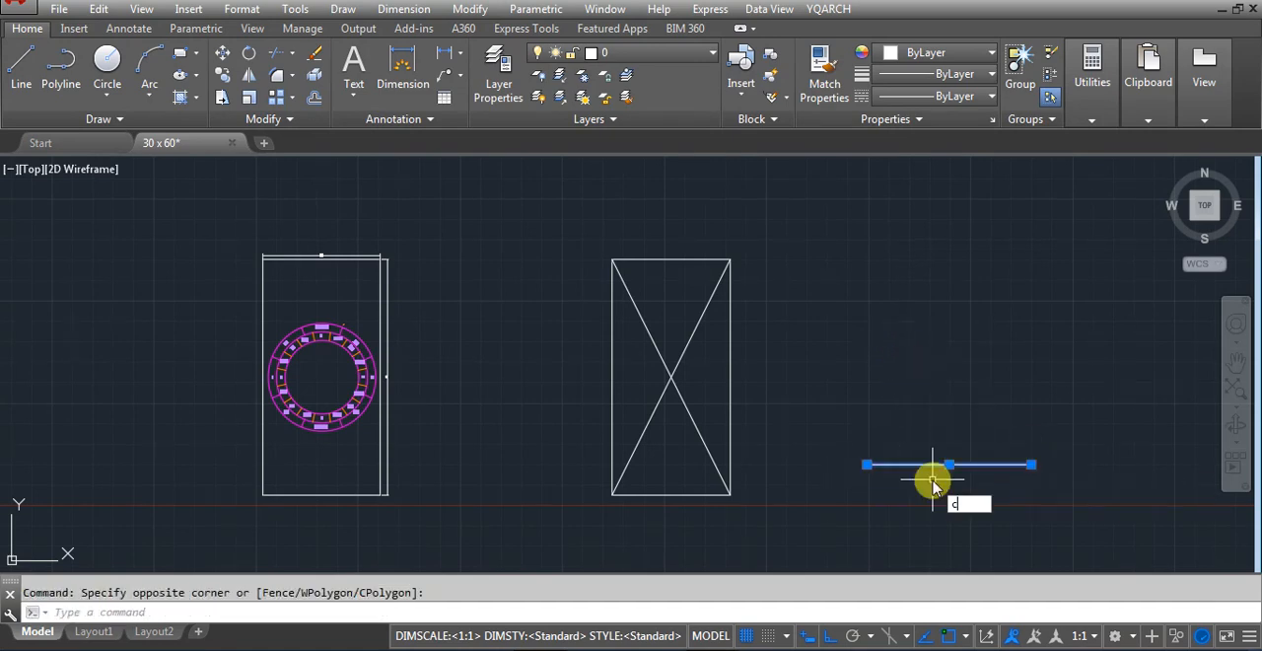
pyautogui.press('Return')
pyautogui.click(949, 464)
pyautogui.click(1002, 294)
pyautogui.click(985, 333)
pyautogui.press('Return')
# Stretch the right end of the middle horizontal line outward and delete the topmost line
pyautogui.click(985, 334)
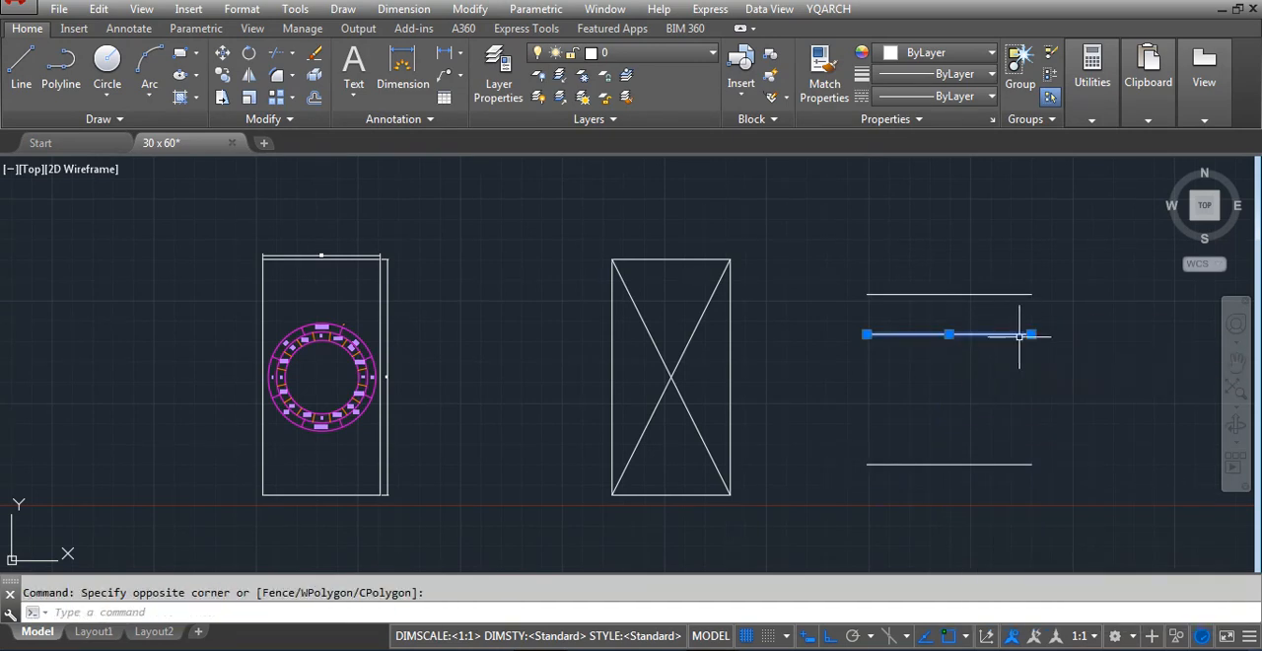
pyautogui.click(1033, 333)
pyautogui.click(1118, 333)
pyautogui.press('Escape')
pyautogui.click(1001, 294)
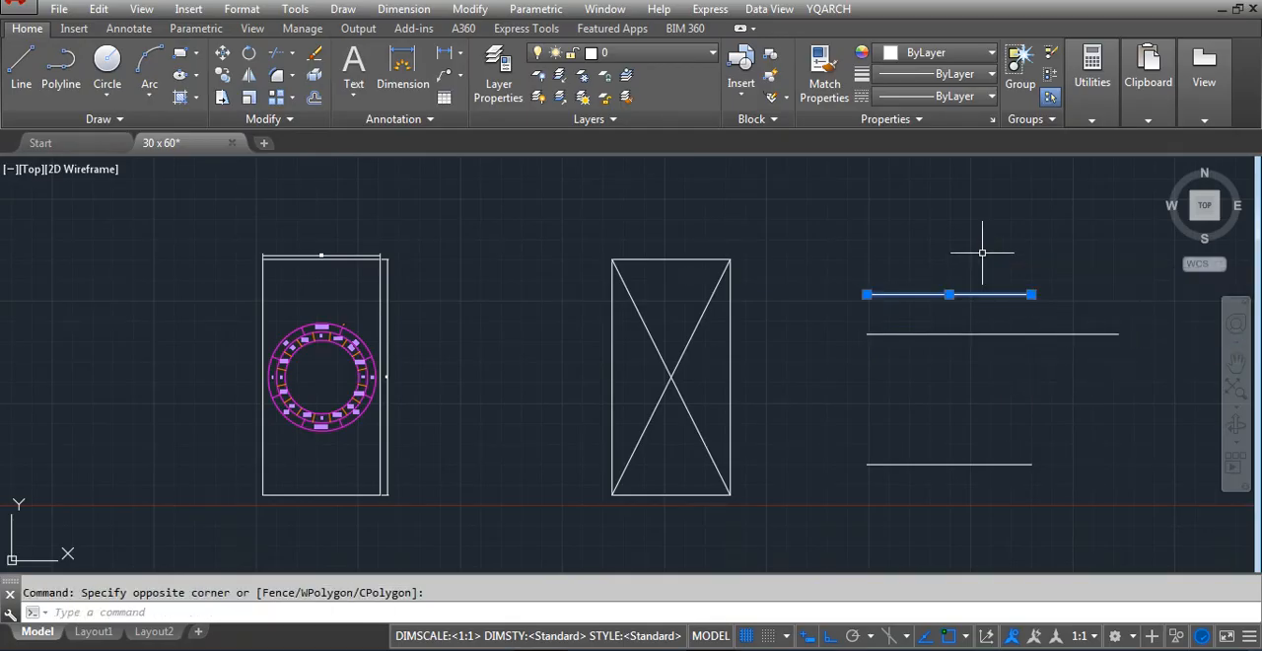
pyautogui.press('Delete')
# Connect the ends of the two horizontal lines with a vertical and a slanted line to close a four-sided shape
pyautogui.write('l')
pyautogui.press('Return')
pyautogui.click(867, 334)
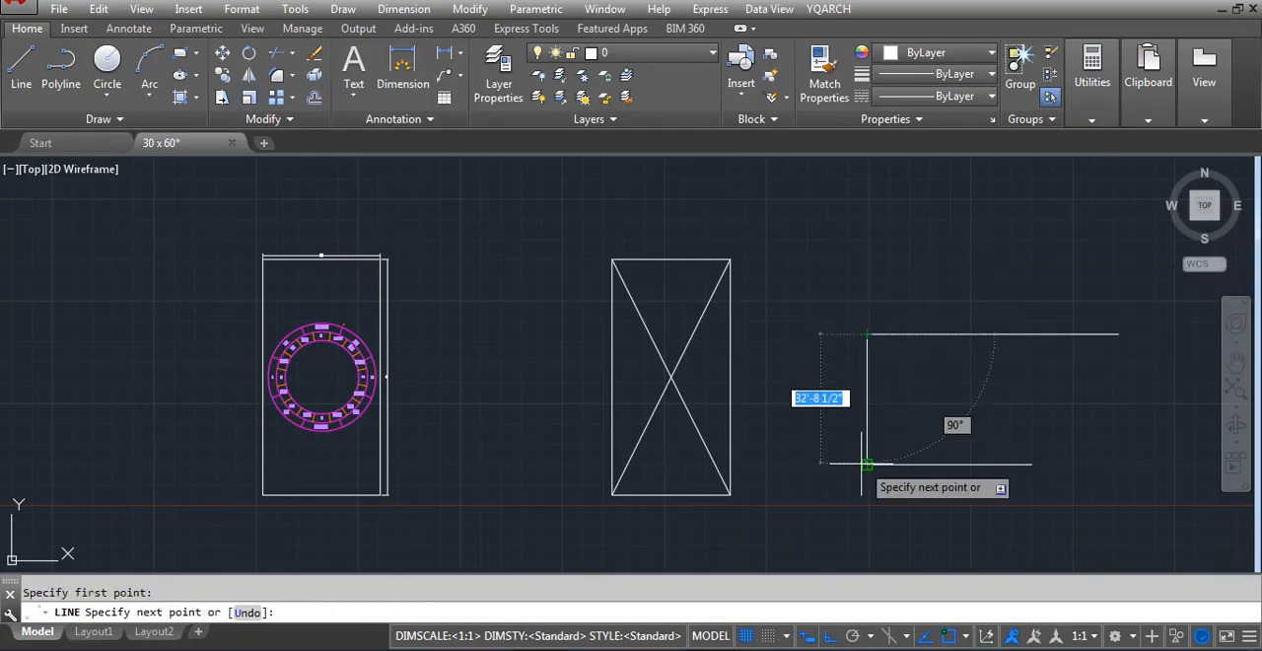
pyautogui.click(867, 464)
pyautogui.press('Return')
pyautogui.press('Return')
pyautogui.click(1031, 463)
pyautogui.click(1118, 335)
pyautogui.press('Return')
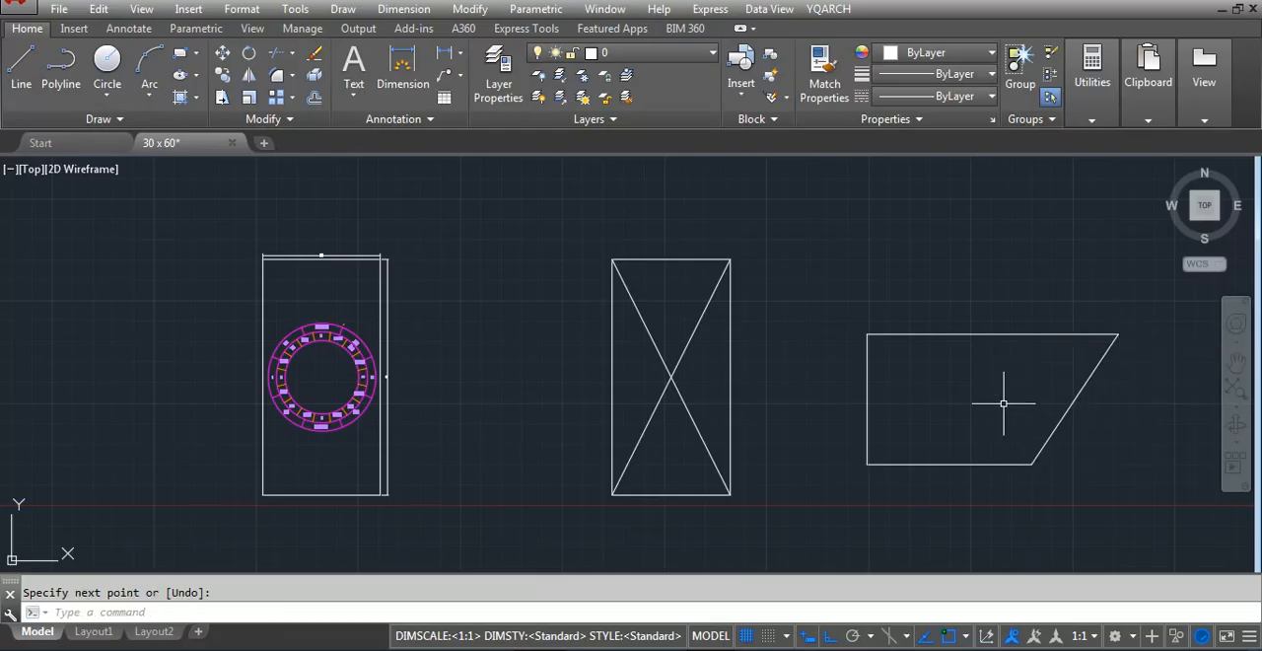
# Erase all four lines of the slanted four-sided shape
pyautogui.click(1128, 483)
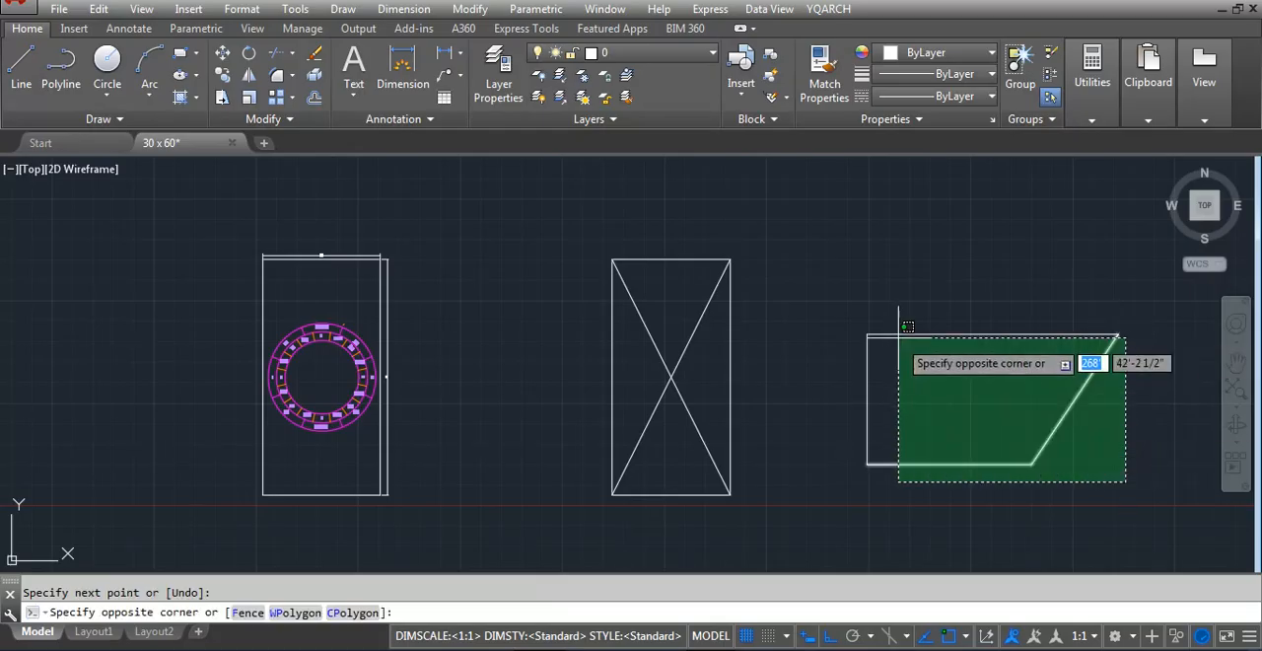
pyautogui.click(826, 315)
pyautogui.write('e')
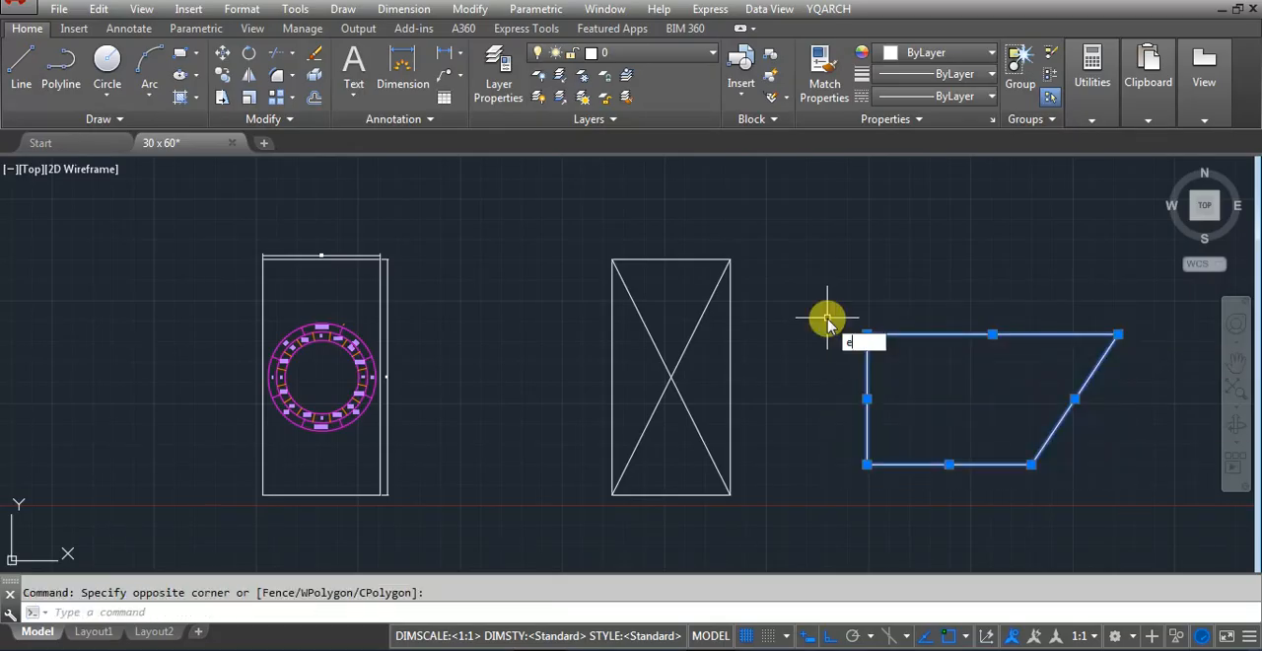
pyautogui.press('Return')
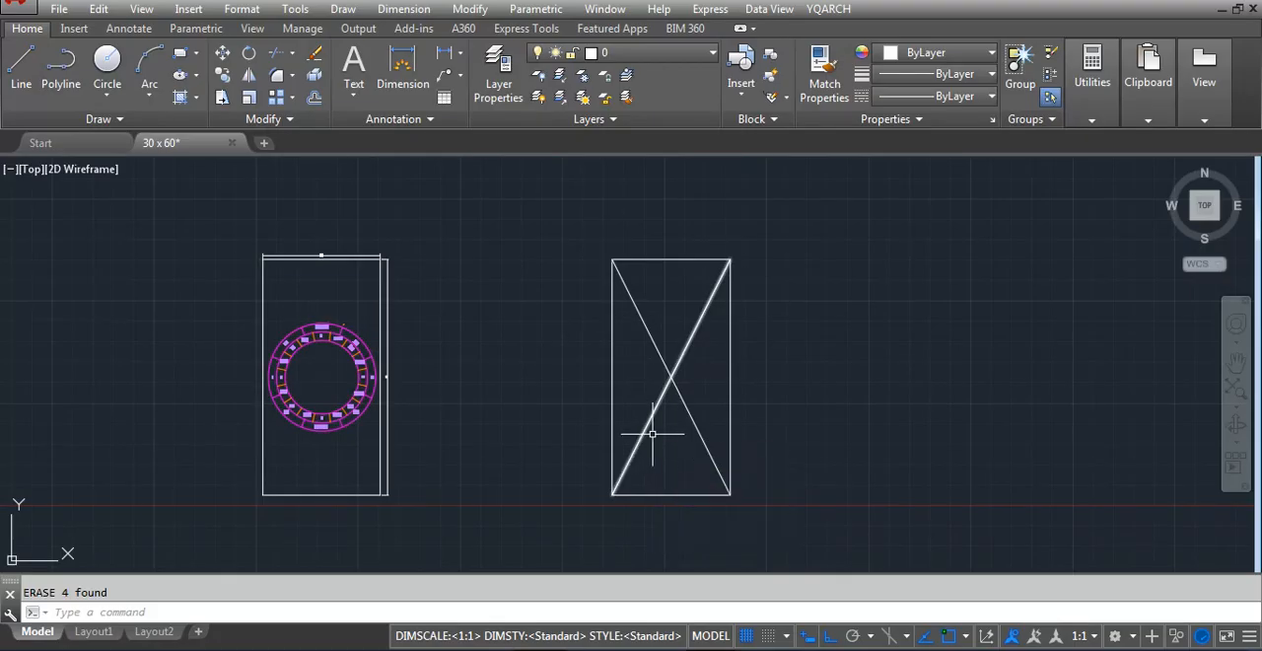
# Draw a circle with a diameter of 24 centred on the intersection of the rectangle's diagonals
pyautogui.scroll(2, 685, 424)
pyautogui.scroll(5, 661, 321)
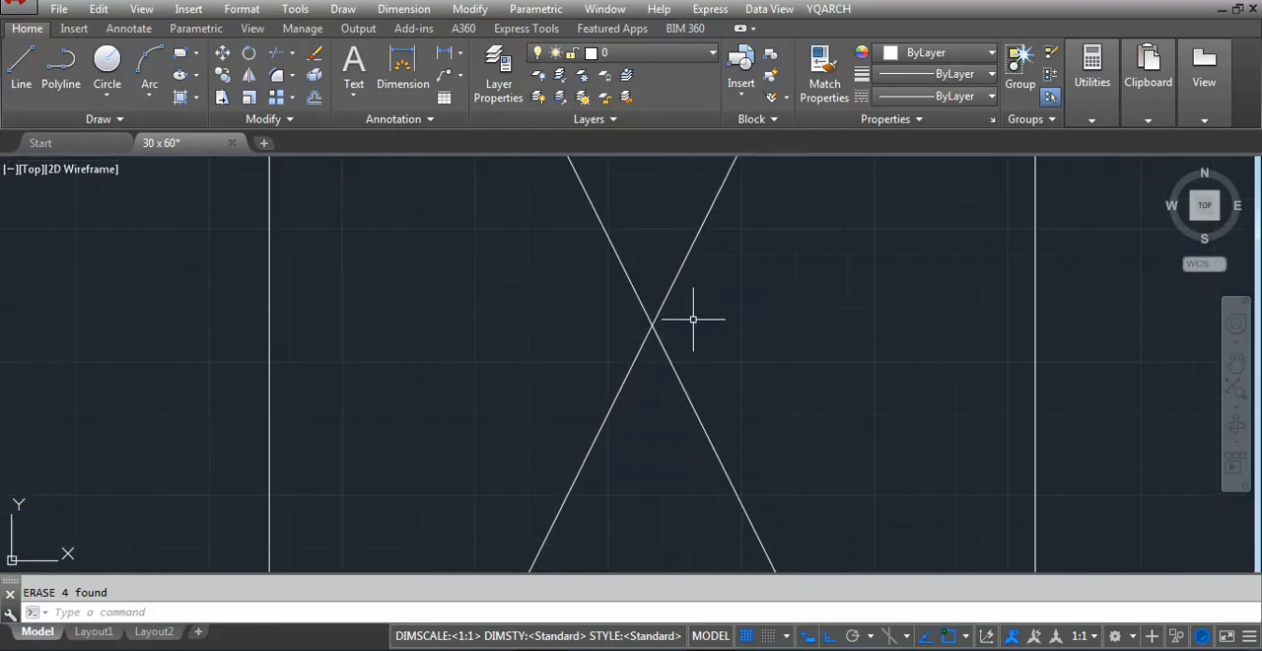
pyautogui.scroll(-2, 808, 375)
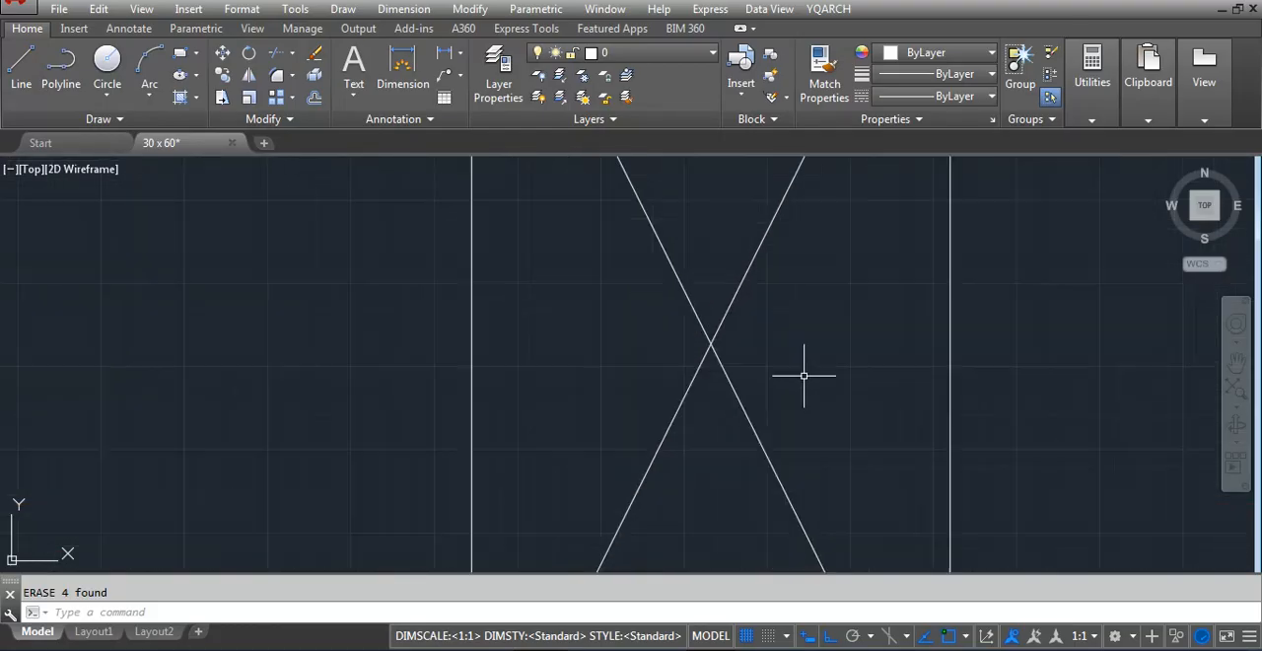
pyautogui.scroll(2, 858, 322)
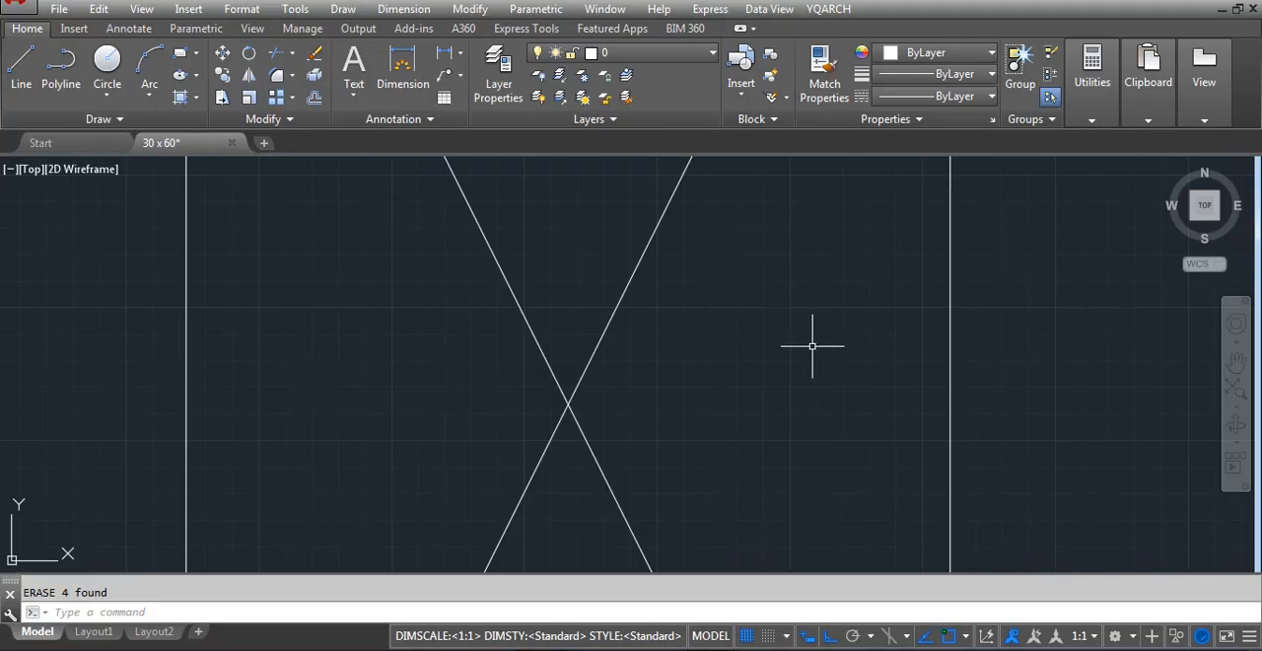
pyautogui.write('c')
pyautogui.press('Return')
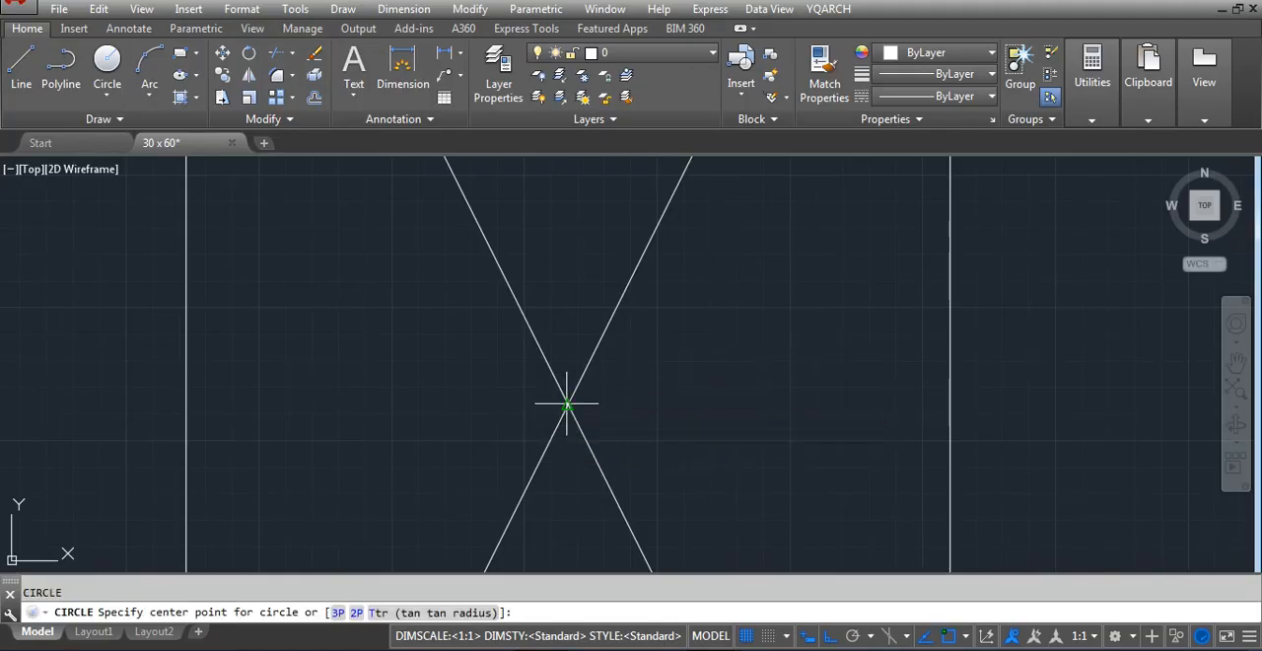
pyautogui.click(568, 404)
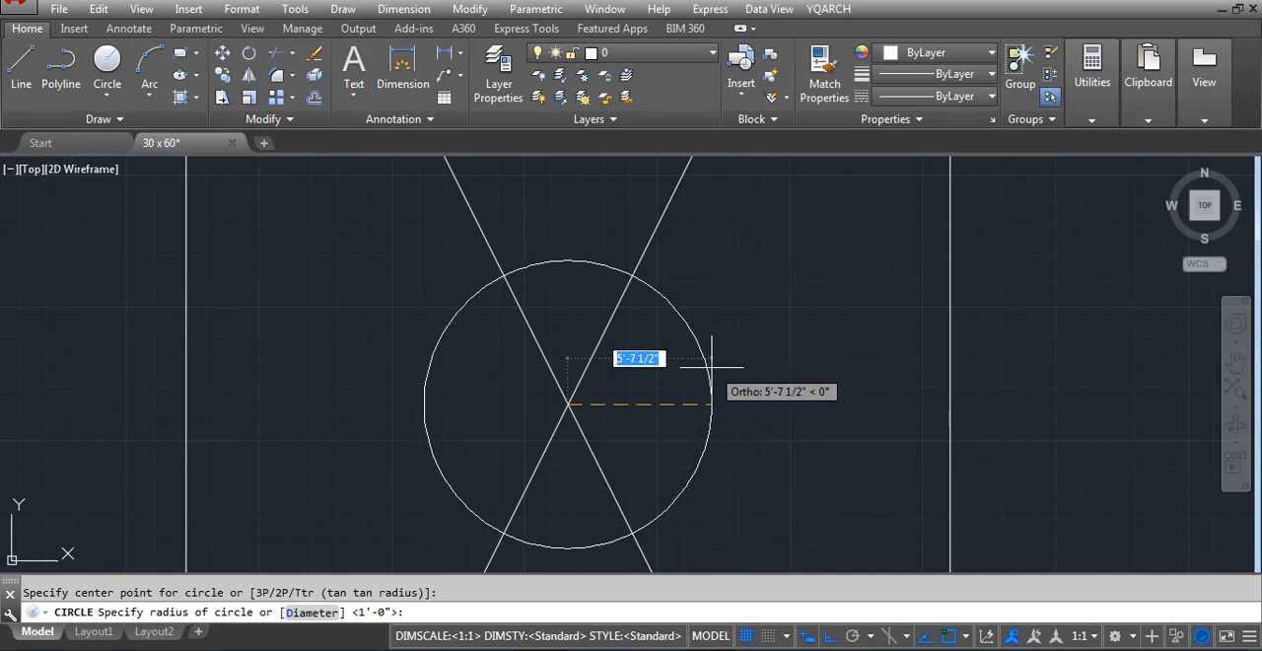
pyautogui.write('d')
pyautogui.press('Return')
pyautogui.write('24')
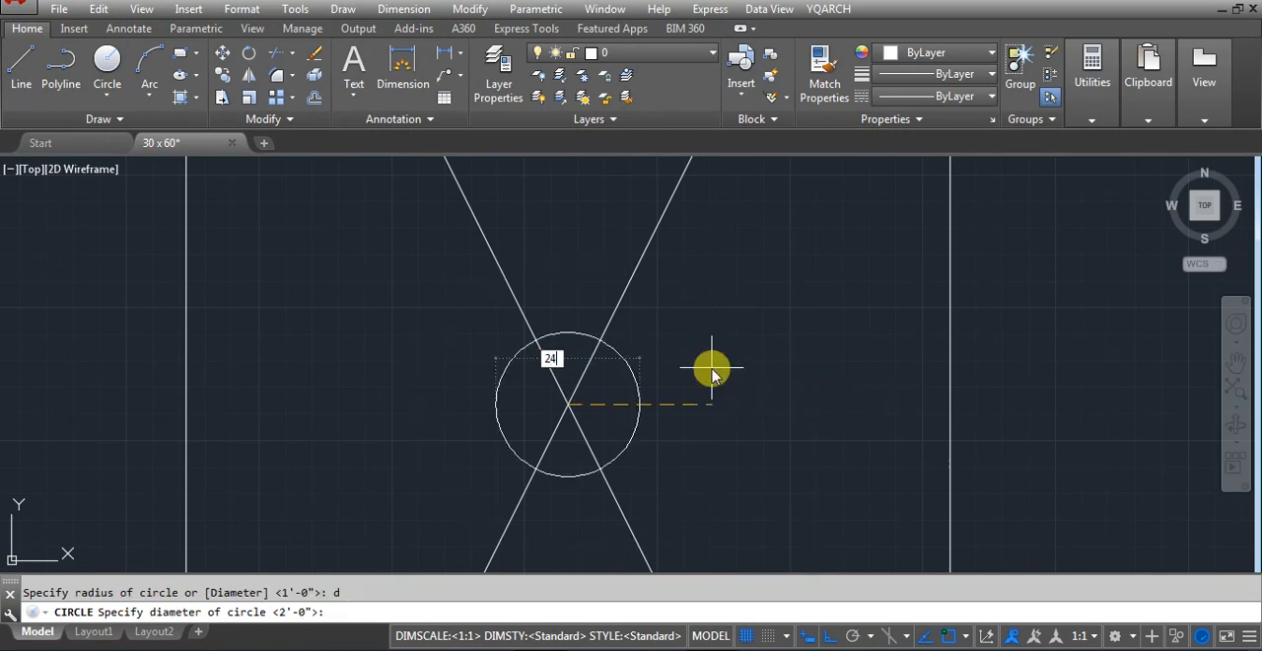
pyautogui.press('Return')
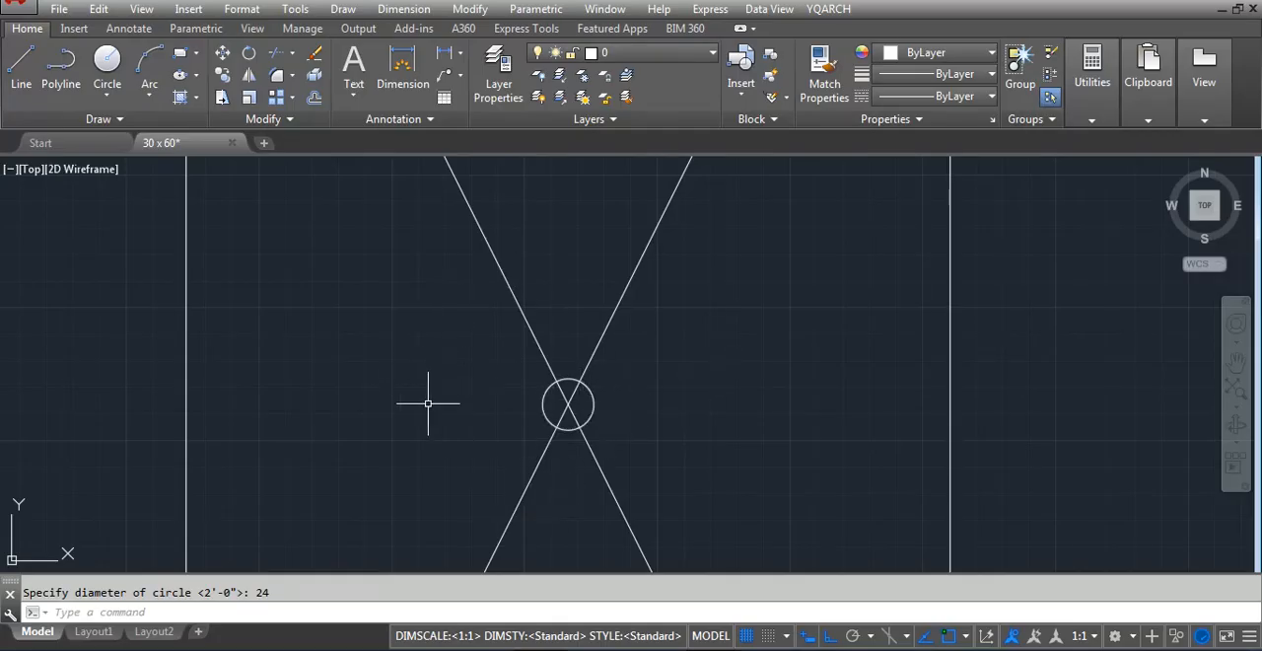
# Copy the rectangle and its centre circle, without the diagonals, horizontally to the empty space beside the original
pyautogui.scroll(-5, 436, 395)
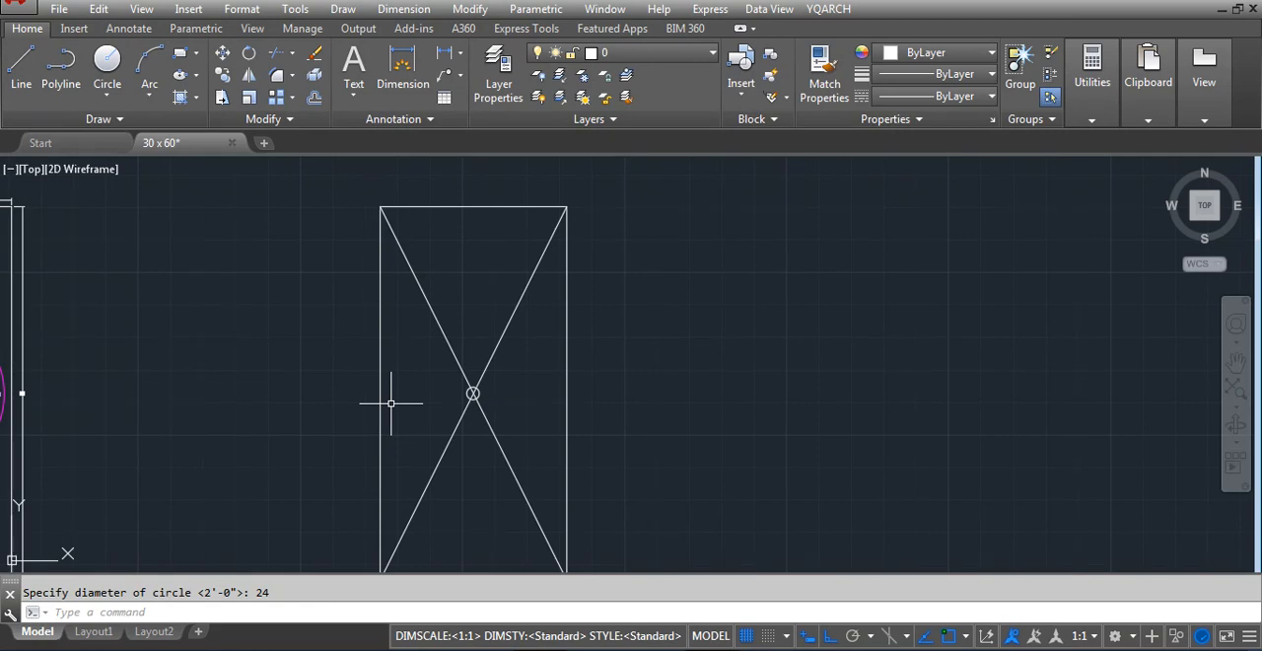
pyautogui.scroll(-5, 390, 402)
pyautogui.scroll(3, 437, 417)
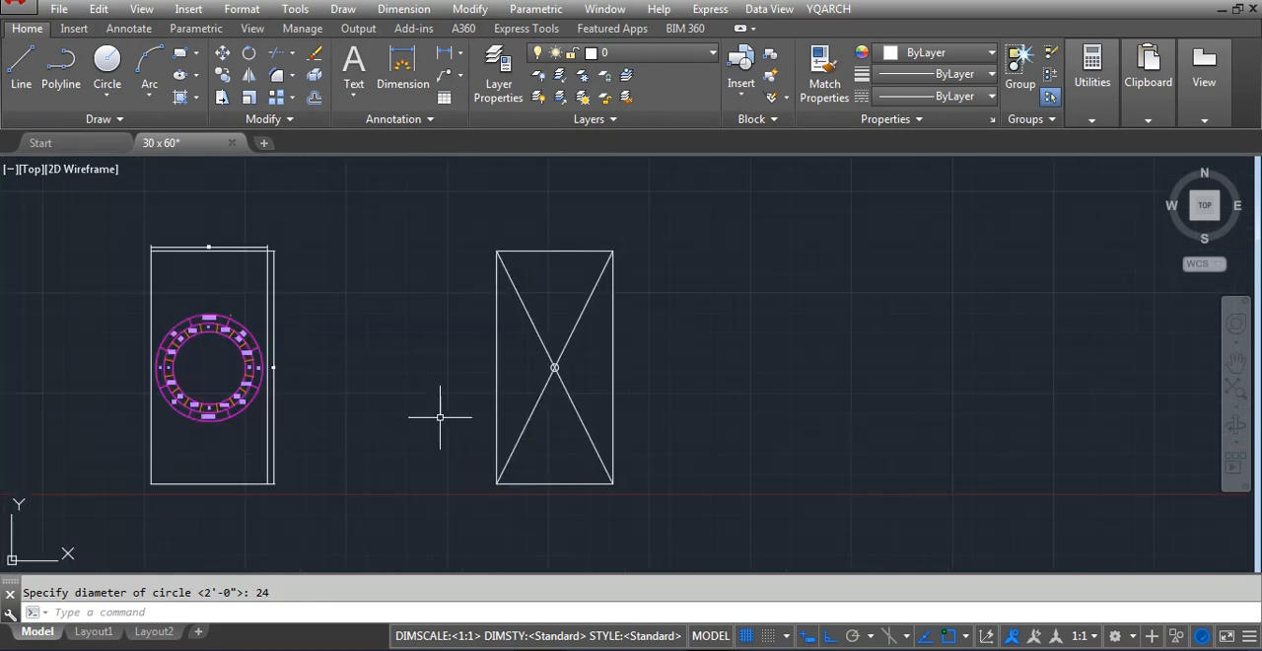
pyautogui.write('co')
pyautogui.press('Return')
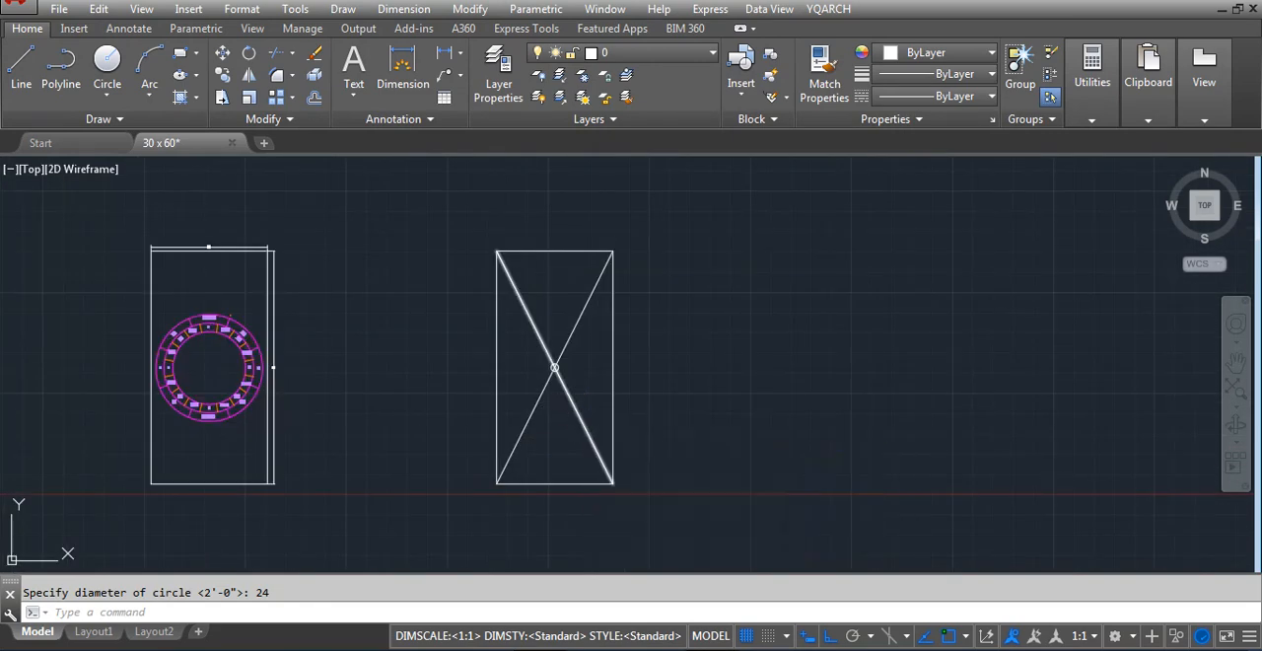
pyautogui.scroll(2, 559, 365)
pyautogui.click(530, 352)
pyautogui.click(609, 397)
pyautogui.click(759, 340)
pyautogui.click(658, 400)
pyautogui.scroll(-6, 641, 397)
pyautogui.press('Return')
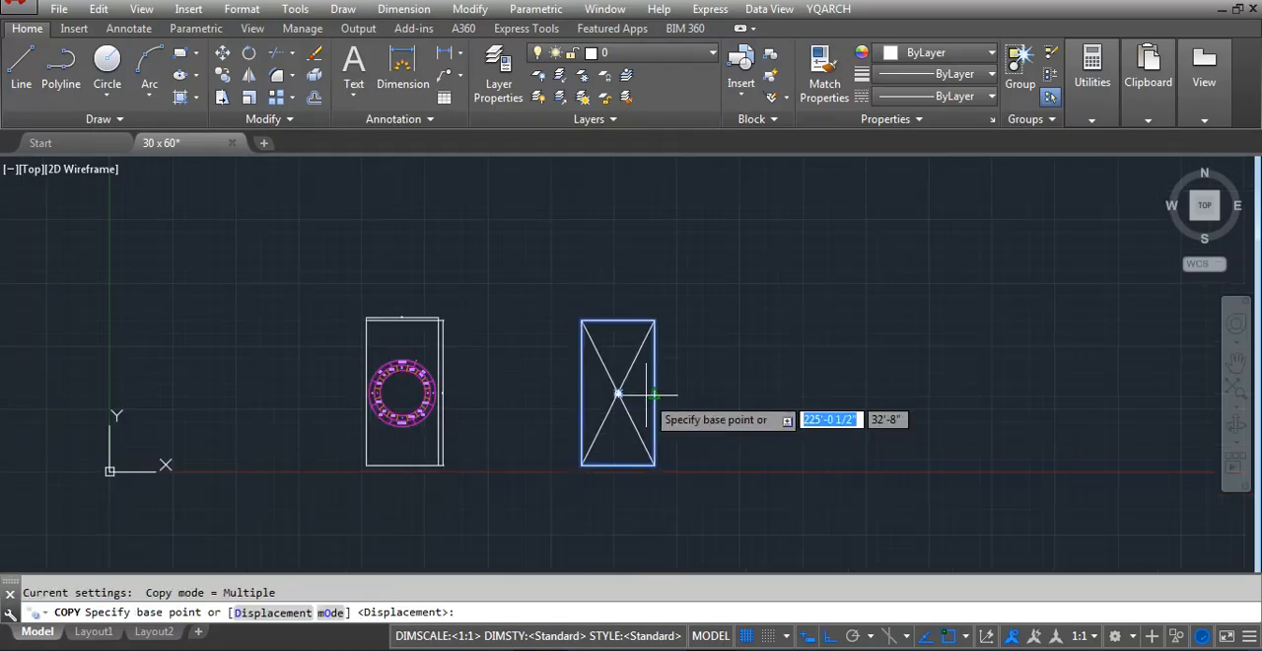
pyautogui.click(655, 394)
pyautogui.click(866, 393)
pyautogui.press('Escape')
pyautogui.scroll(2, 949, 397)
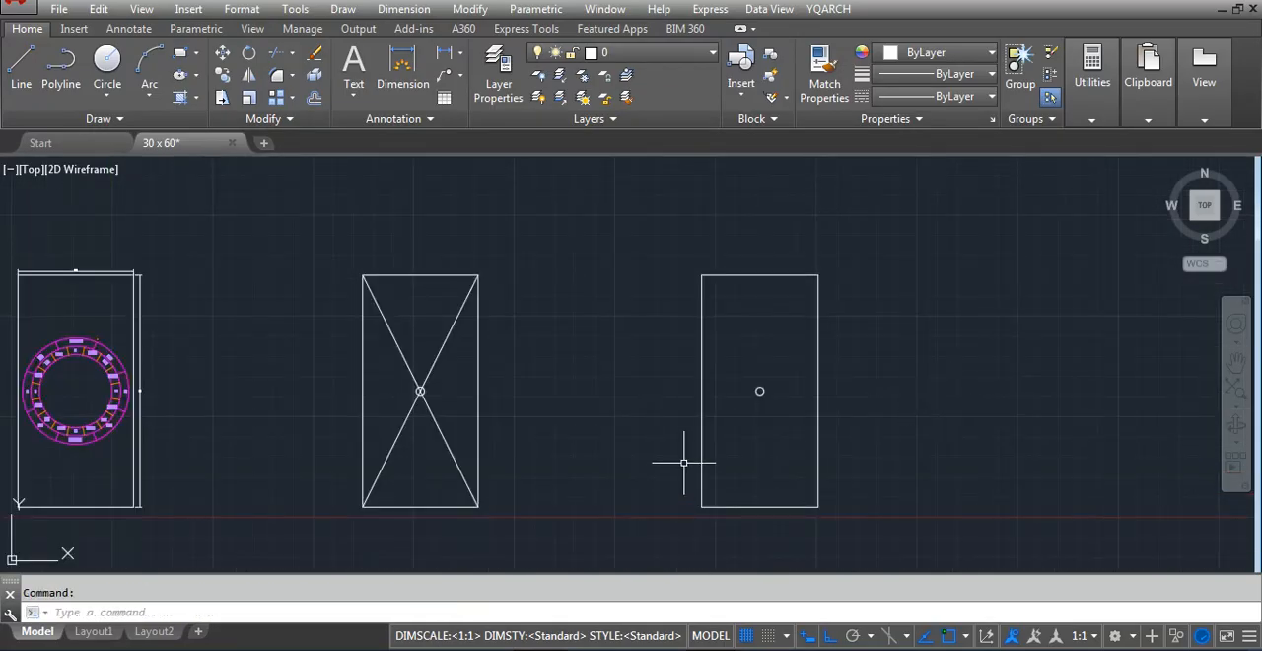
# Offset the copied rectangle inward by a distance of 9
pyautogui.write('o')
pyautogui.press('Return')
pyautogui.write('1')
pyautogui.press('Return')
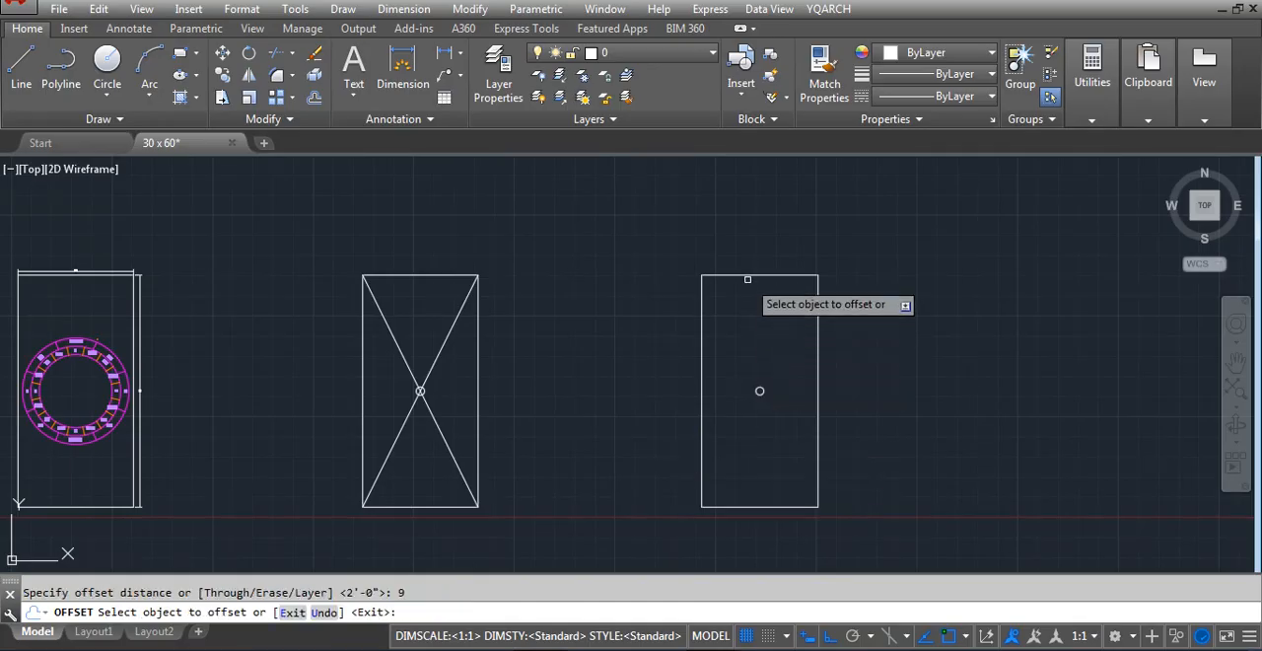
pyautogui.click(749, 275)
pyautogui.click(755, 325)
pyautogui.scroll(4, 747, 301)
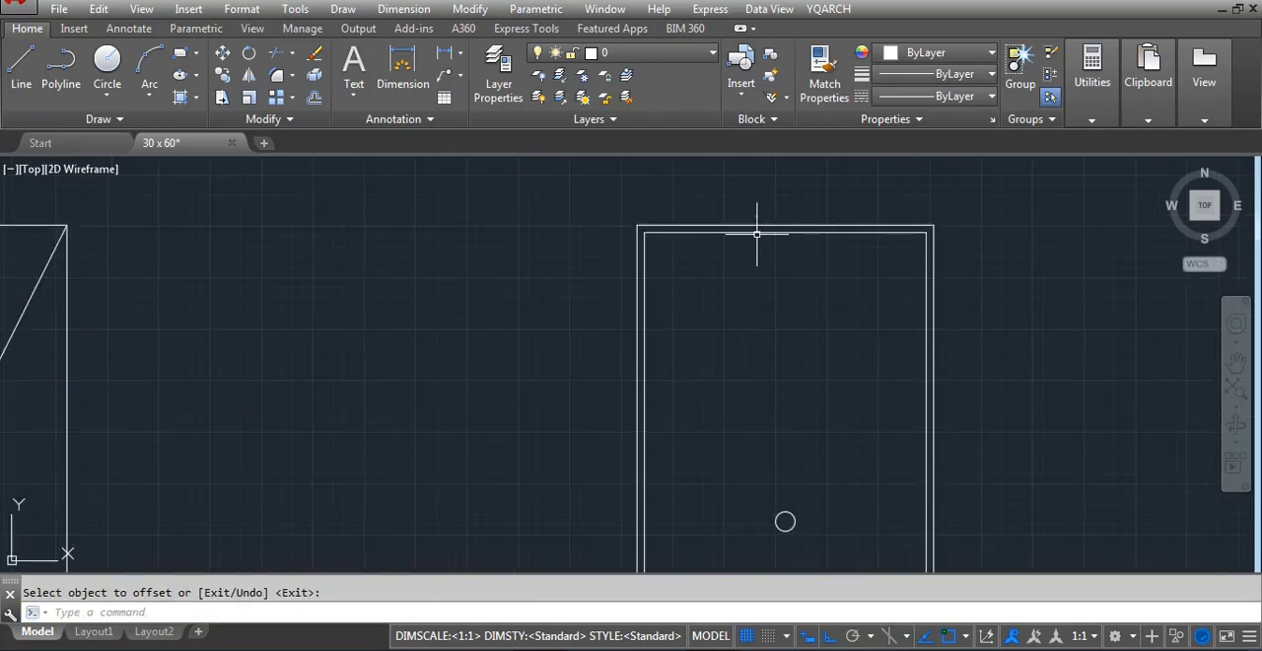
pyautogui.press('Escape')
# Explode the inner offset rectangle into separate lines
pyautogui.click(756, 233)
pyautogui.write('x')
pyautogui.press('Return')
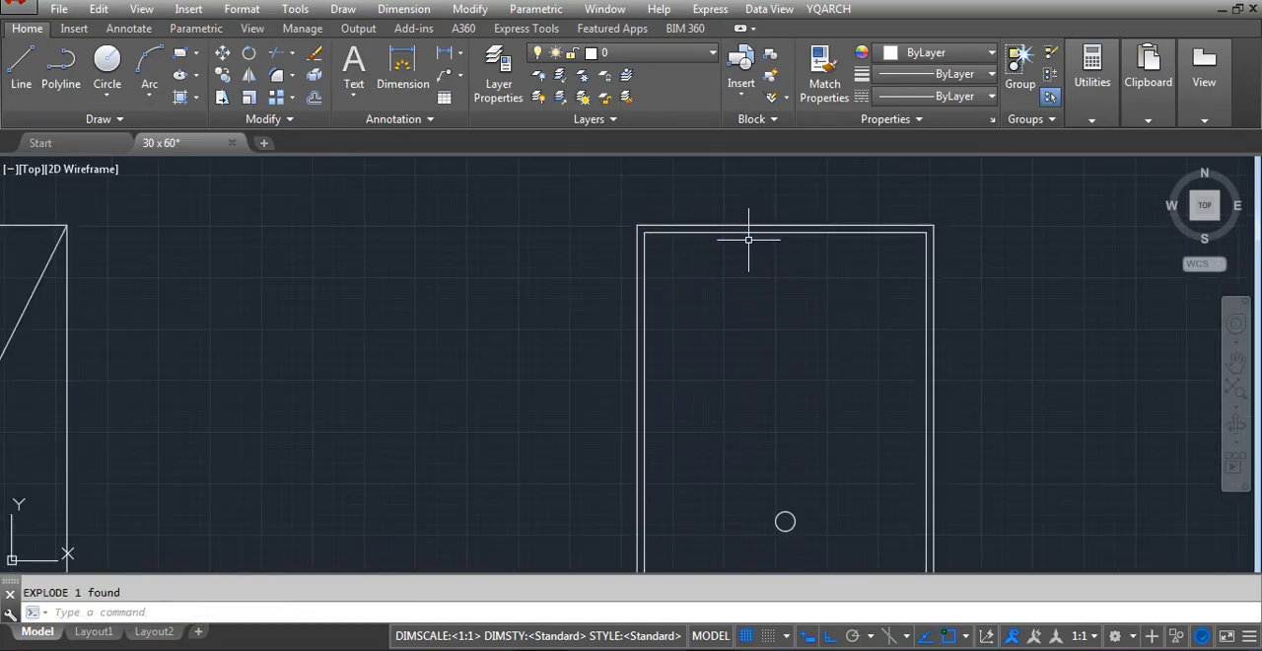
# Draw eight construction lines from the compass centre through the division marks of its inner direction ring
pyautogui.scroll(-4, 642, 283)
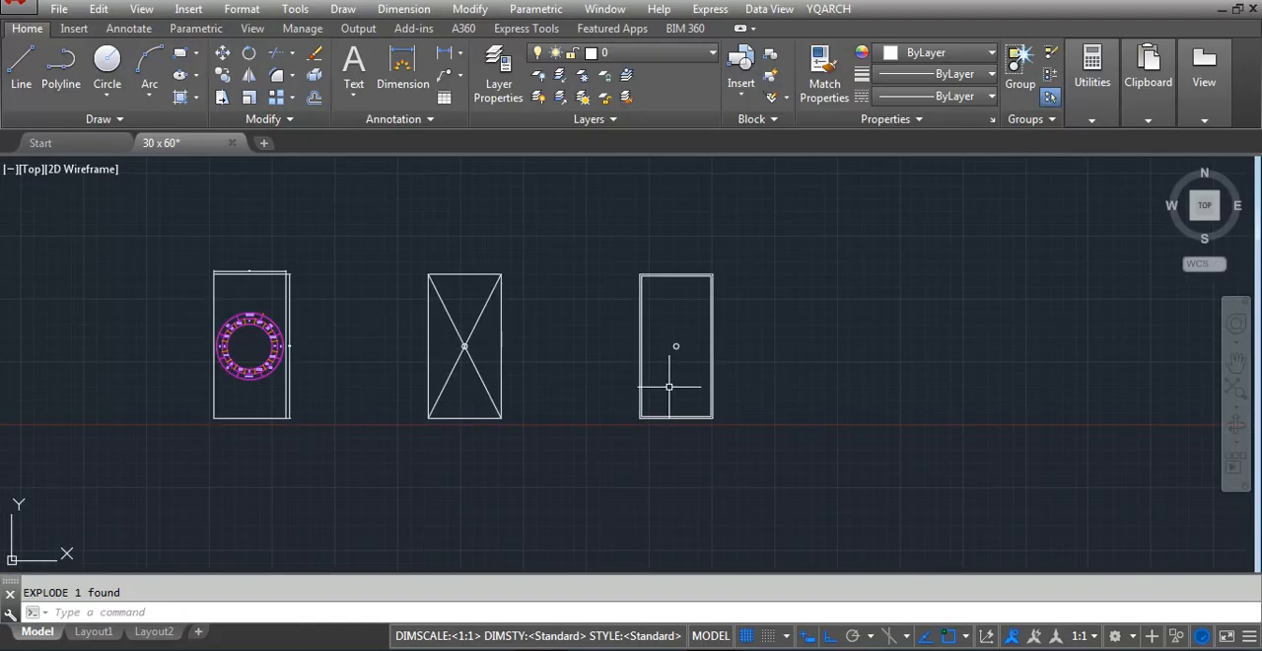
pyautogui.scroll(5, 217, 389)
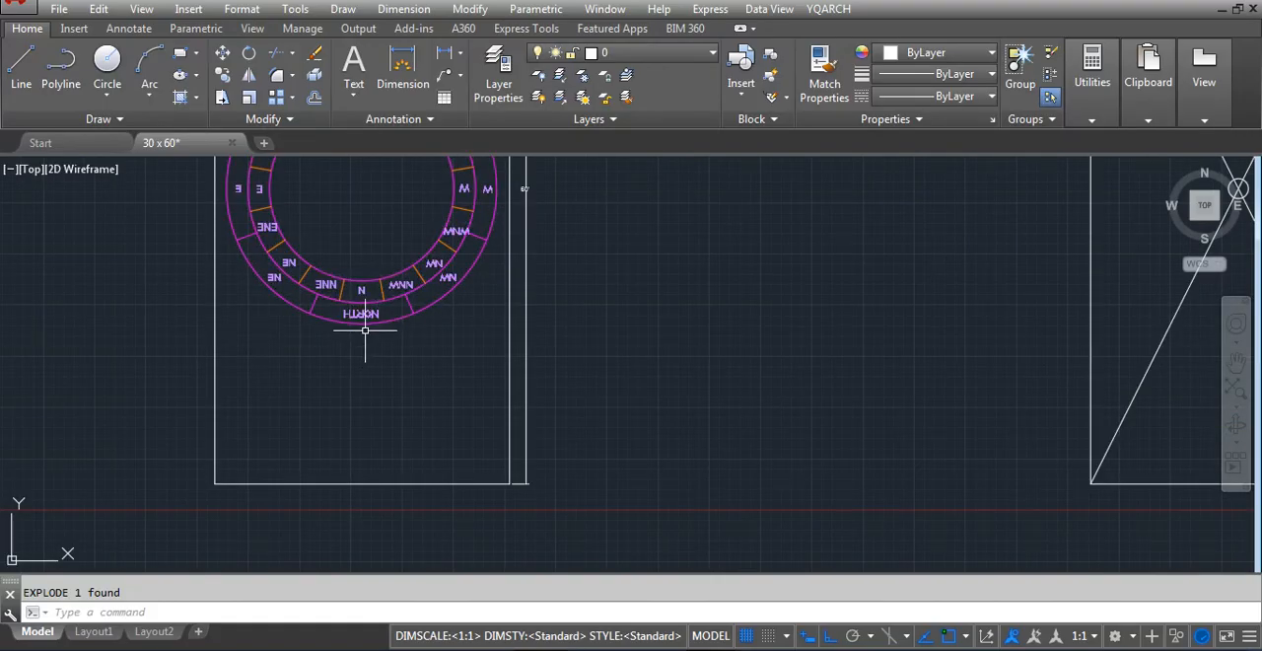
pyautogui.click(358, 481)
pyautogui.write('xl')
pyautogui.press('Return')
pyautogui.scroll(-3, 359, 481)
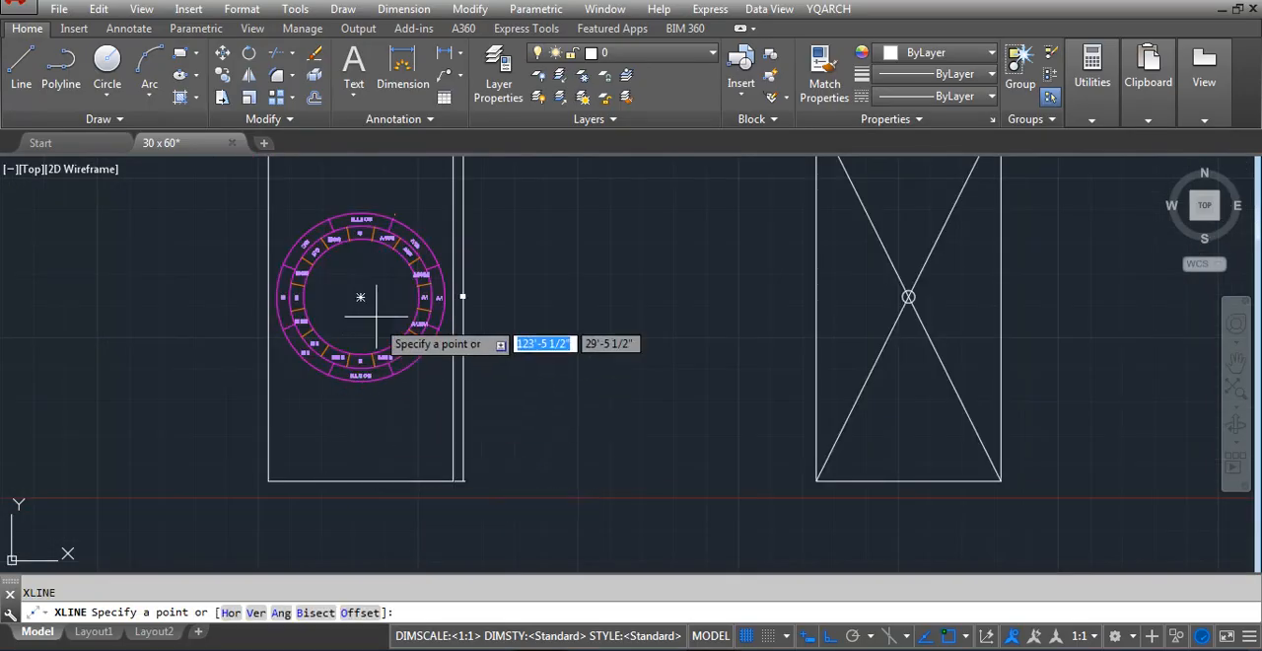
pyautogui.click(359, 296)
pyautogui.scroll(4, 355, 305)
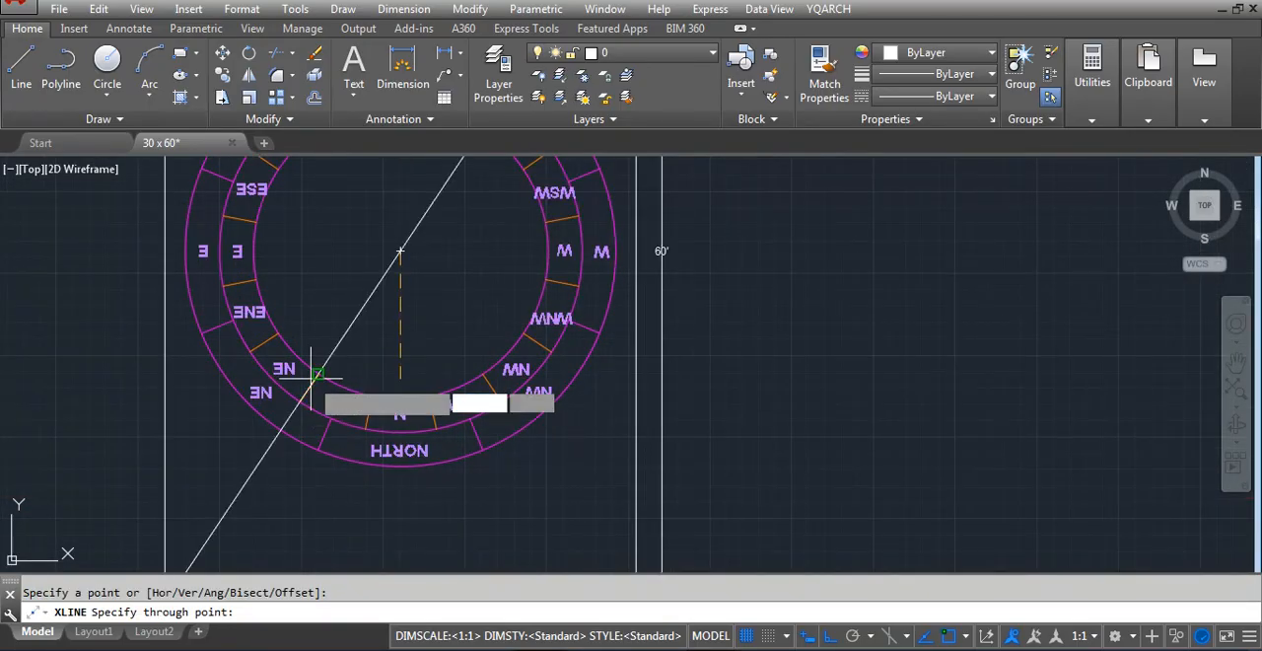
pyautogui.click(369, 406)
pyautogui.click(431, 406)
pyautogui.click(490, 387)
pyautogui.click(526, 335)
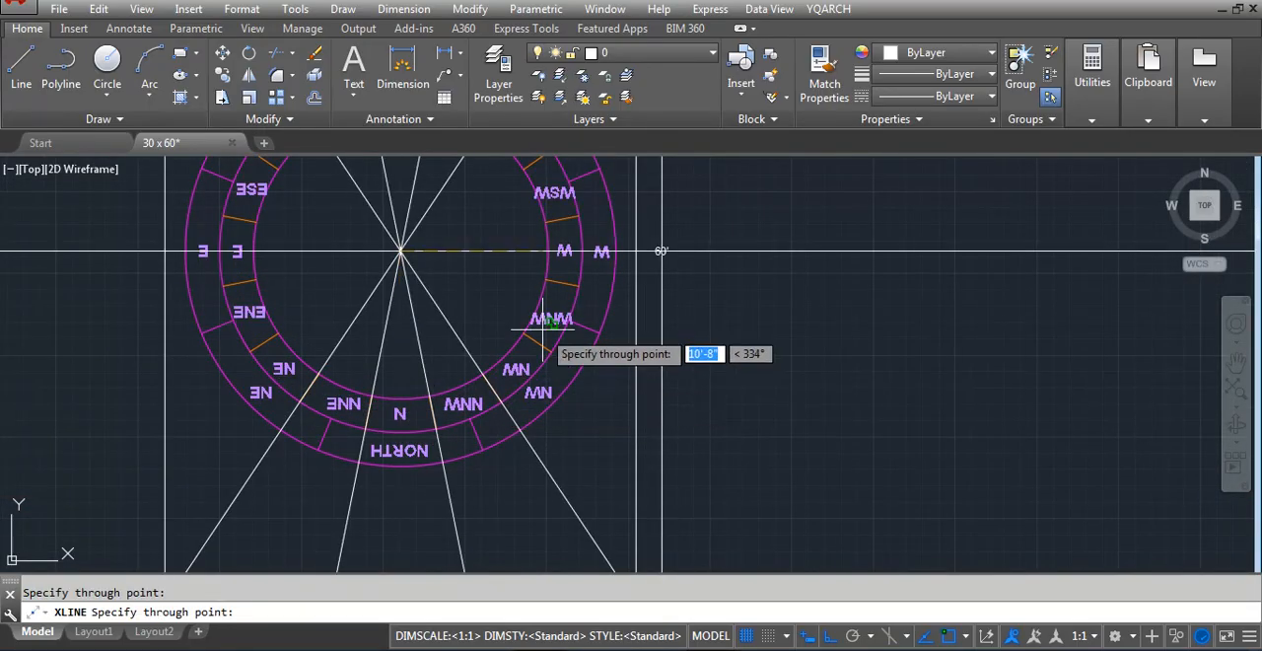
pyautogui.click(549, 277)
pyautogui.click(555, 224)
pyautogui.click(535, 158)
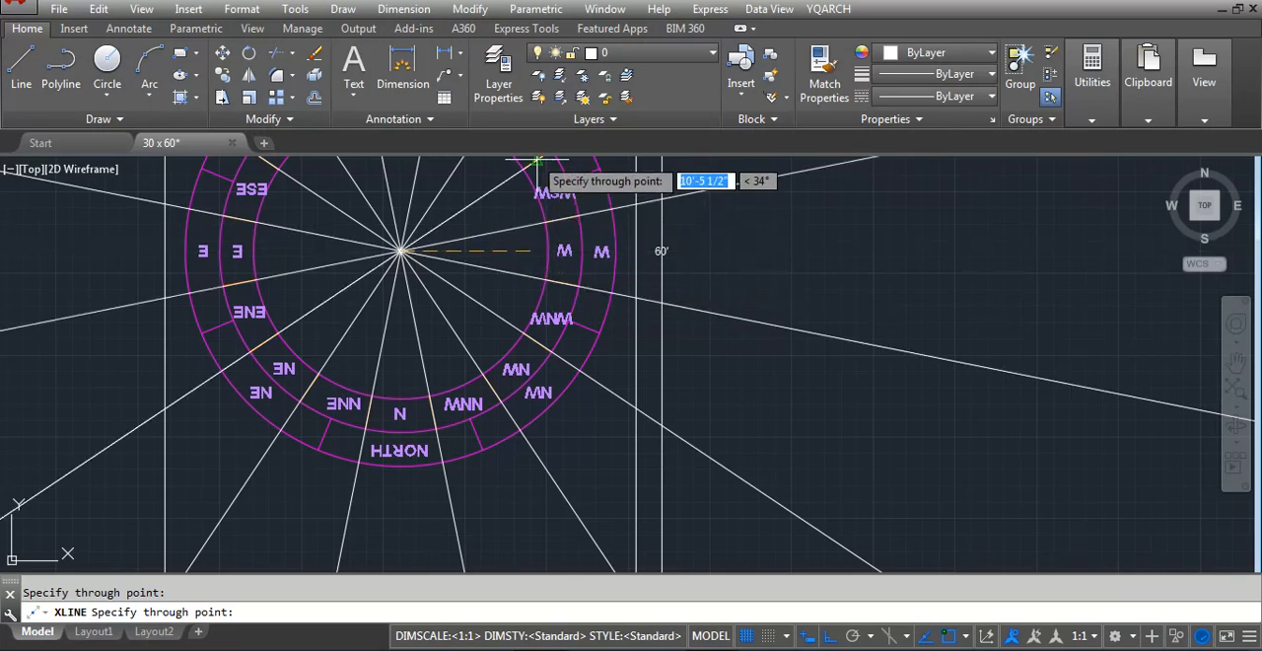
pyautogui.scroll(-4, 299, 417)
pyautogui.press('Return')
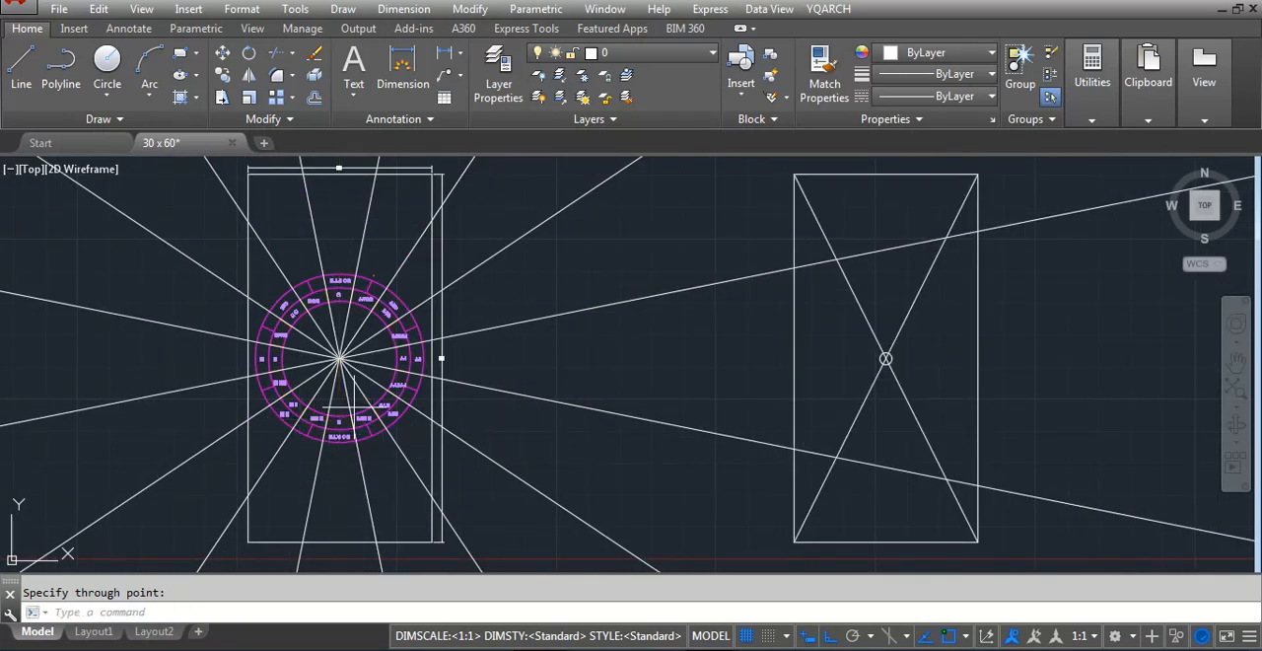
# Trim the direction lines beyond the right and lower sides of the compass plot, using its rectangle as the cutting edge
pyautogui.write('t')
pyautogui.press('Return')
pyautogui.press('Escape')
pyautogui.write('tr')
pyautogui.press('Return')
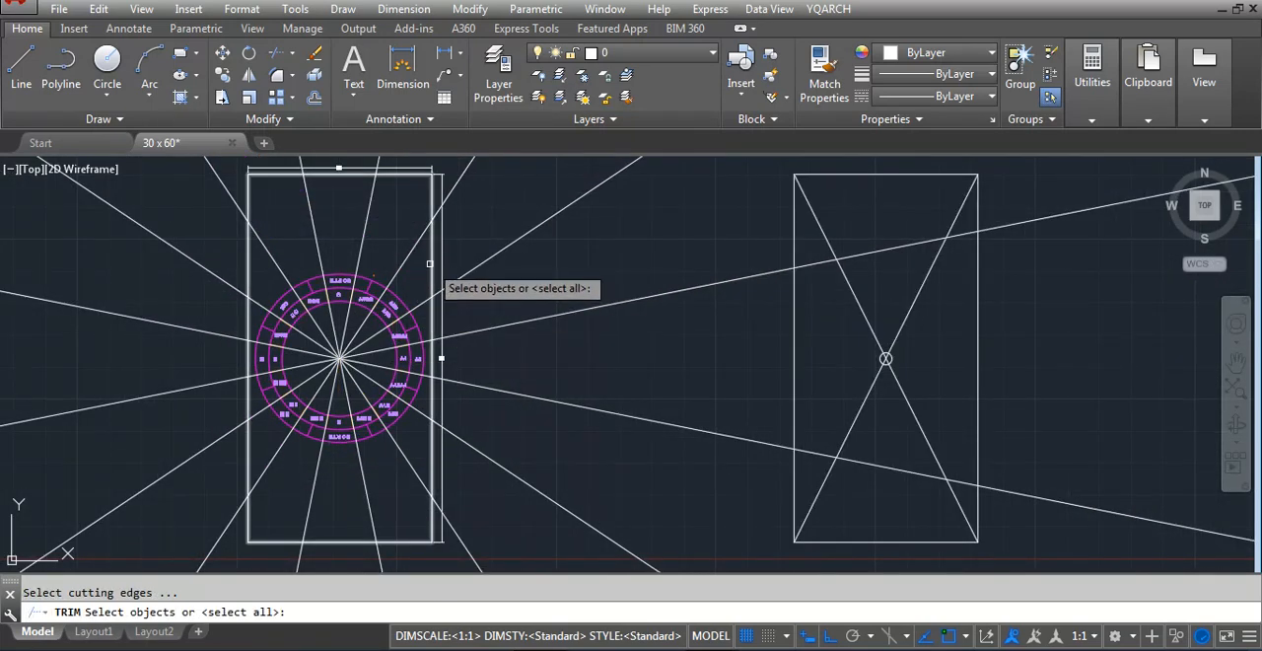
pyautogui.click(430, 263)
pyautogui.press('Return')
pyautogui.click(526, 208)
pyautogui.click(484, 532)
pyautogui.scroll(-4, 502, 410)
pyautogui.click(538, 517)
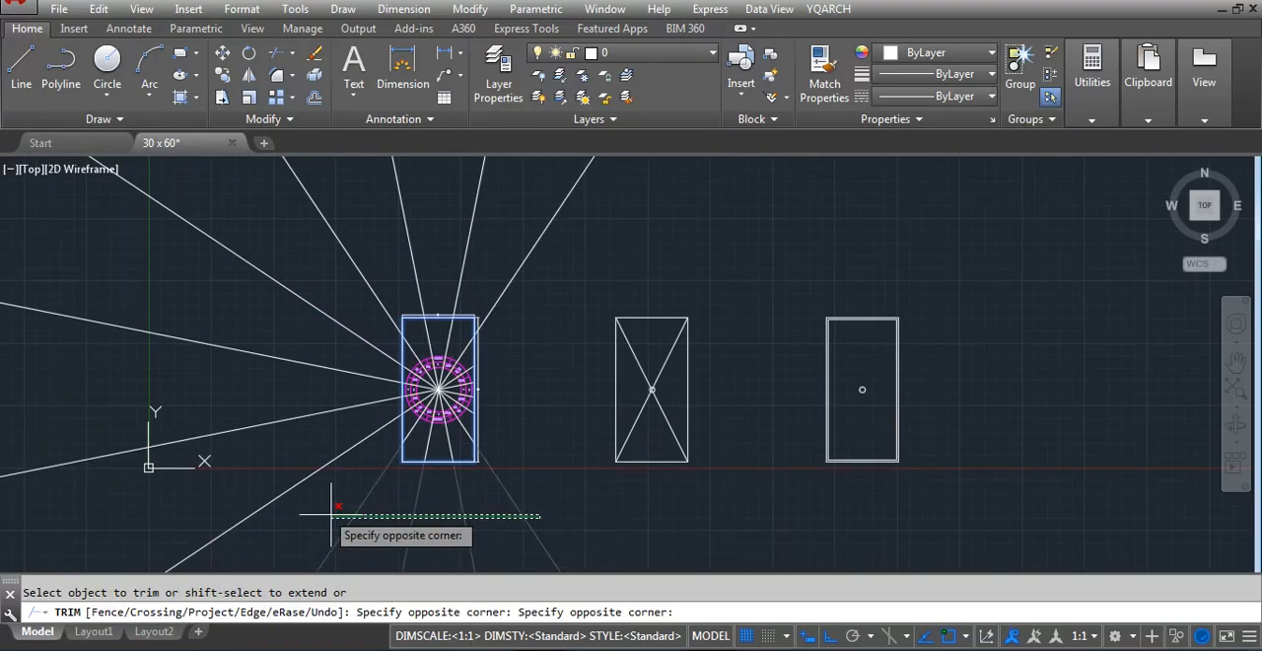
pyautogui.click(331, 514)
# Trim away the remaining direction lines outside the left and upper sides of the compass plot rectangle
pyautogui.click(310, 420)
pyautogui.click(349, 234)
pyautogui.click(319, 372)
pyautogui.click(293, 510)
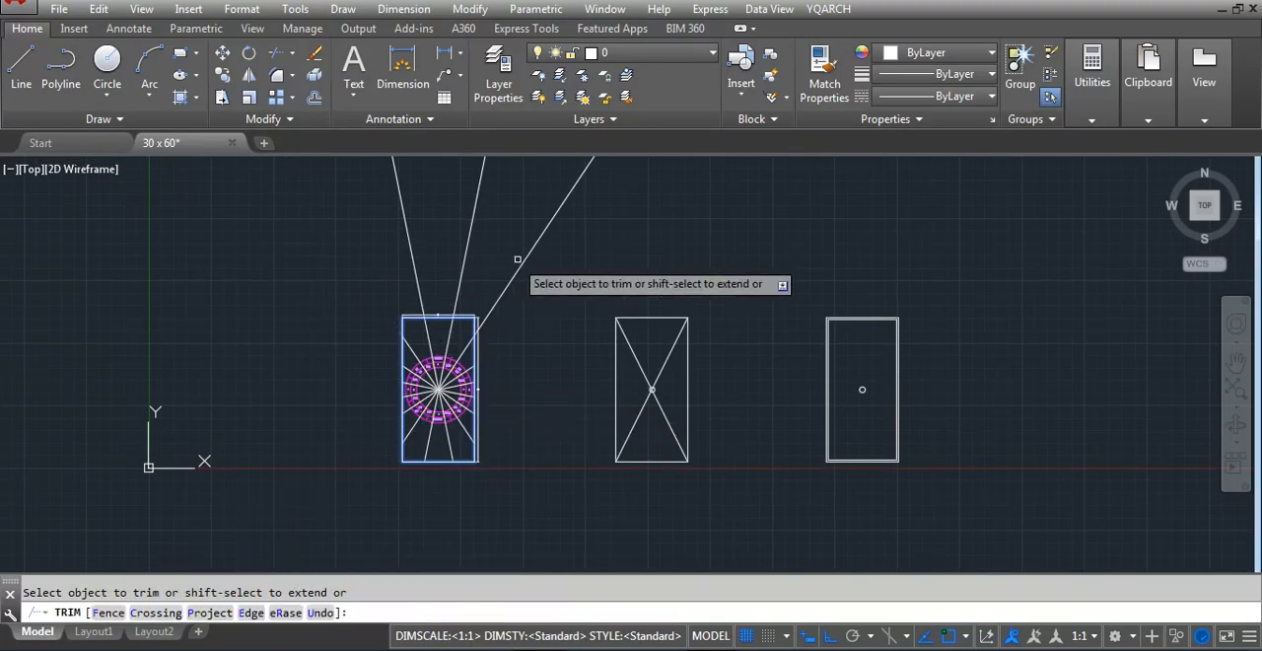
pyautogui.click(535, 260)
pyautogui.click(383, 231)
pyautogui.press('Return')
# Copy the whole compass plot with its dimensions and direction lines horizontally into the empty space on its left
pyautogui.scroll(2, 478, 449)
pyautogui.click(537, 508)
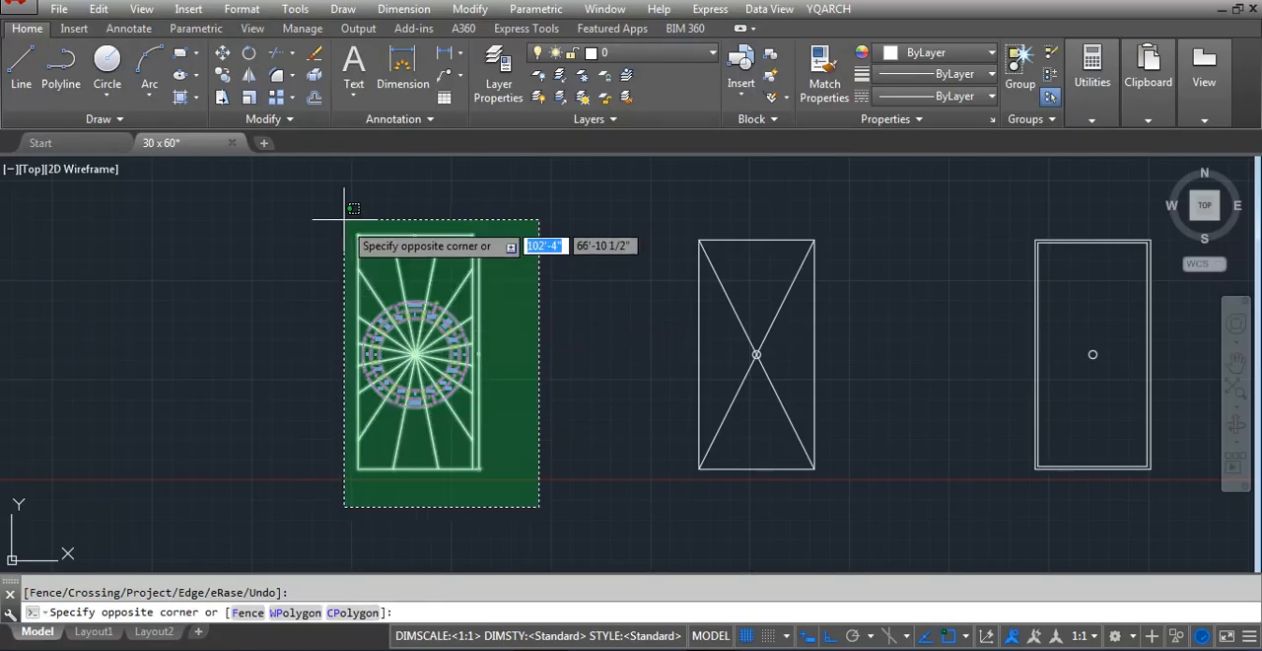
pyautogui.click(334, 210)
pyautogui.write('co')
pyautogui.press('Return')
pyautogui.click(415, 352)
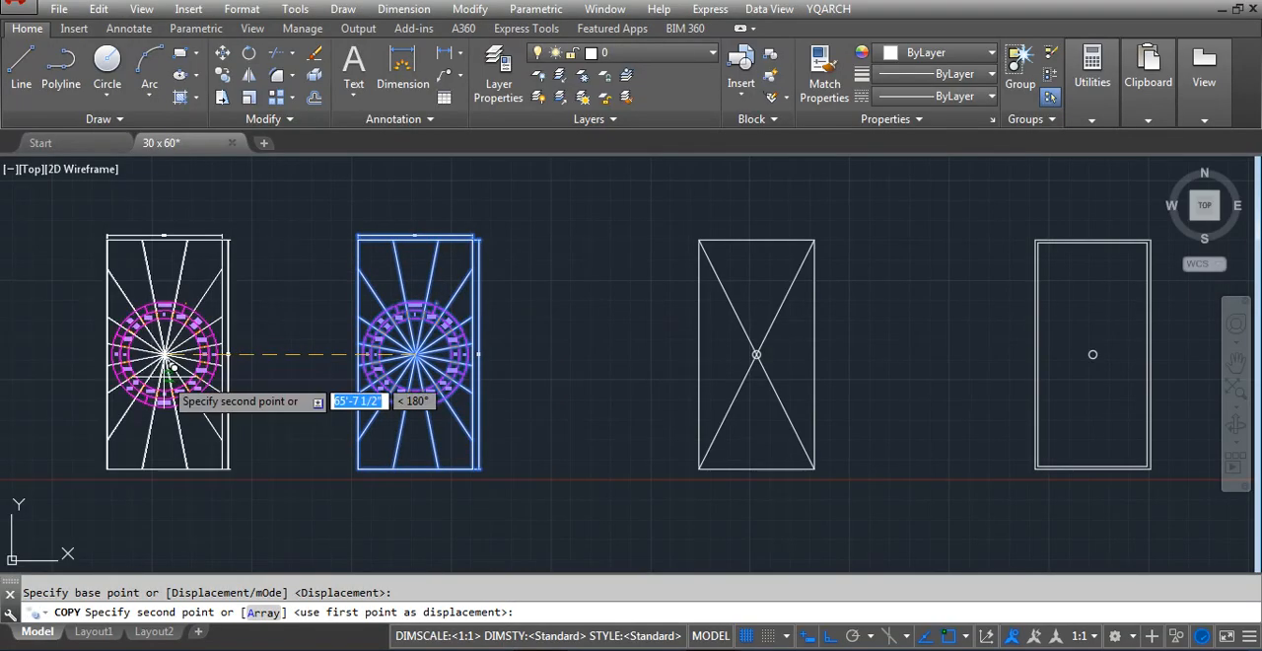
pyautogui.click(164, 374)
pyautogui.press('Return')
# Erase the compass rings from the new copy, leaving its direction lines
pyautogui.click(213, 355)
pyautogui.write('e')
pyautogui.press('Return')
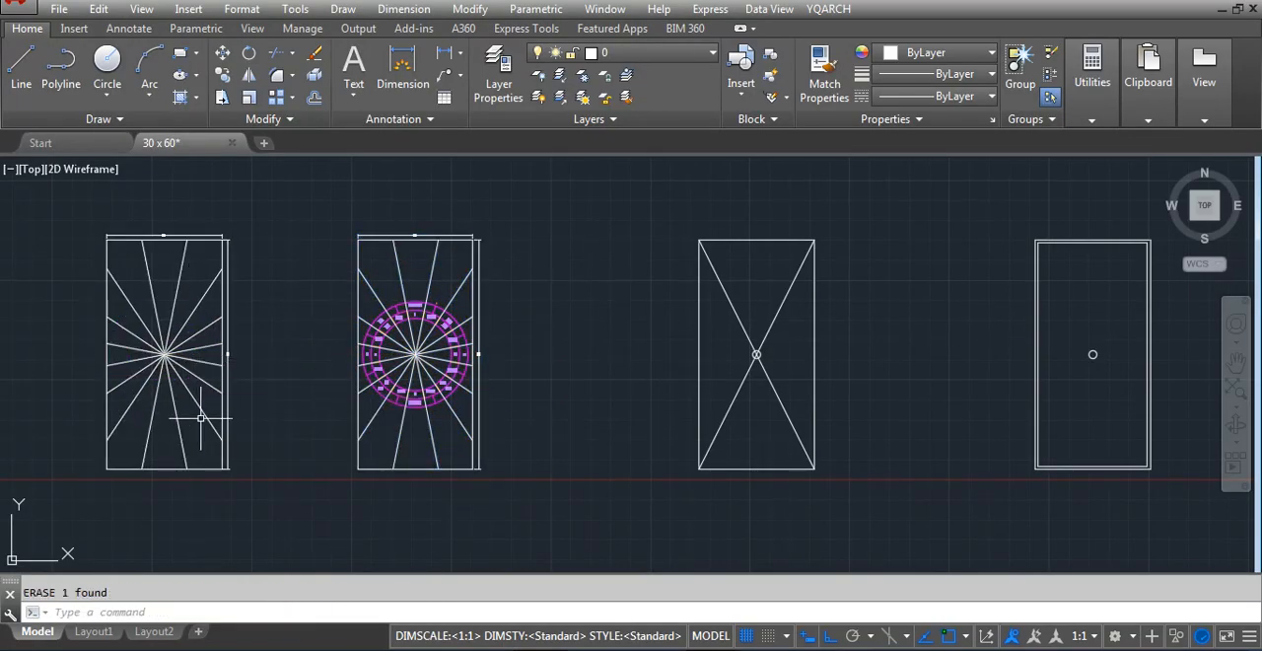
pyautogui.scroll(2, 91, 396)
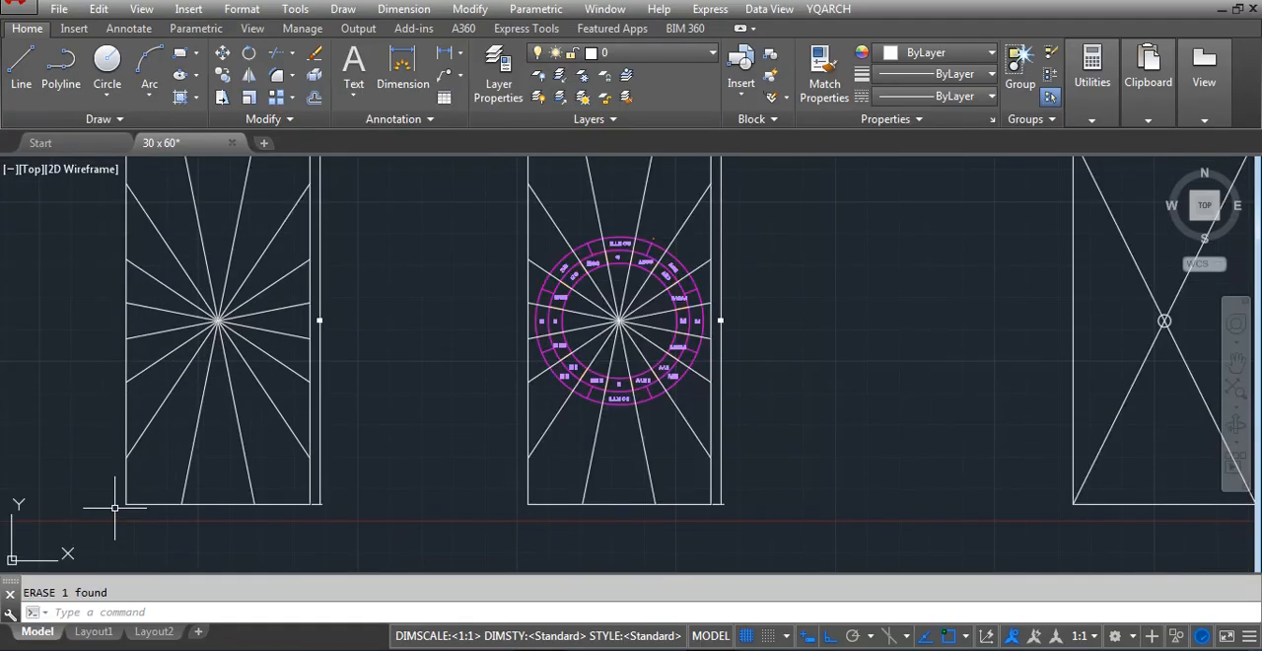
pyautogui.scroll(2, 157, 512)
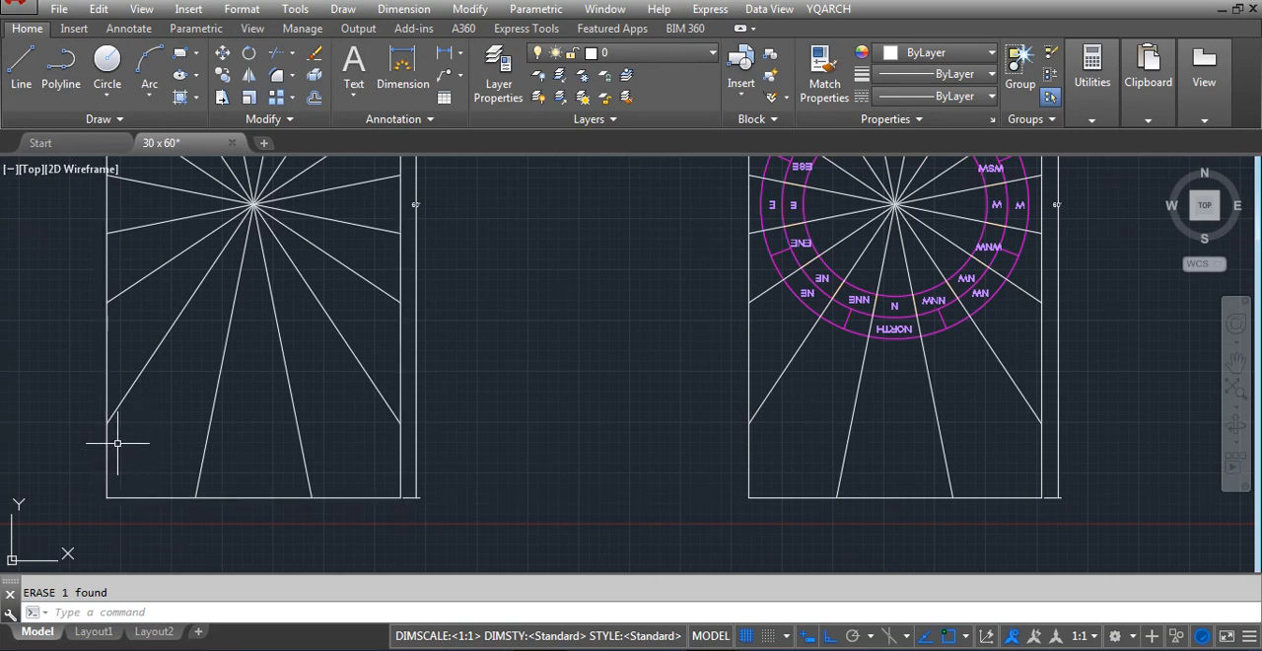
pyautogui.scroll(-4, 117, 443)
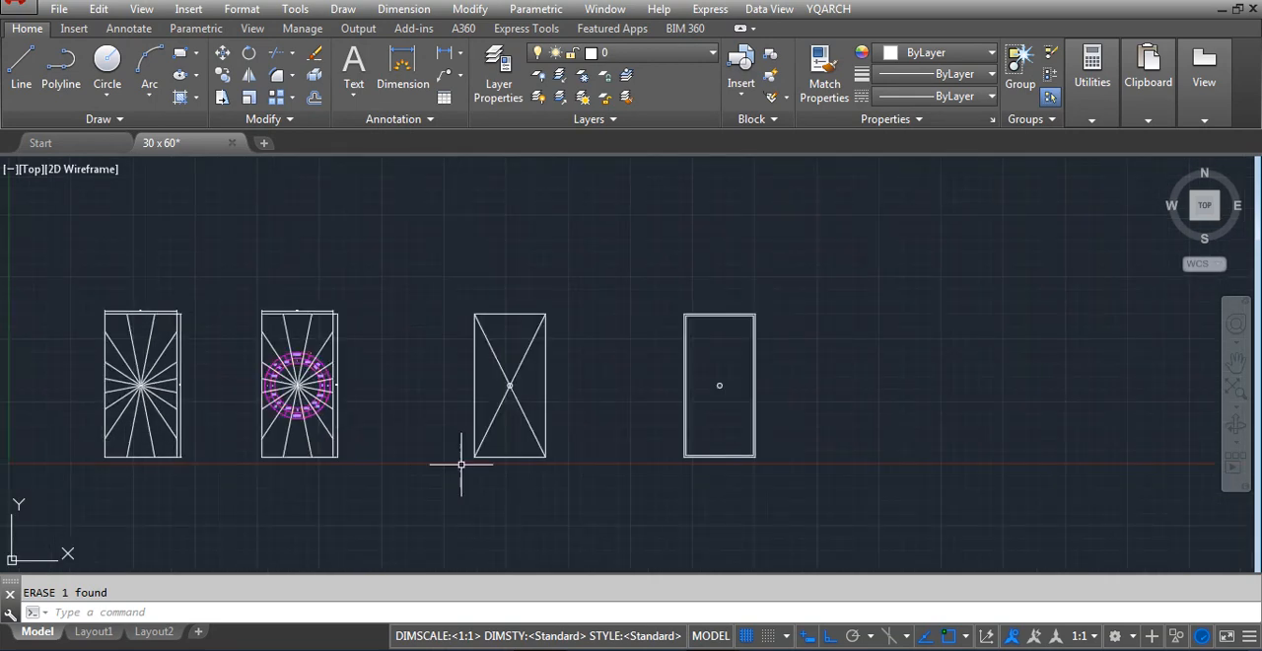
# Draw a 12 by 12 square inside the offset plot, near its lower-left corner
pyautogui.scroll(2, 760, 423)
pyautogui.scroll(2, 669, 433)
pyautogui.scroll(2, 668, 497)
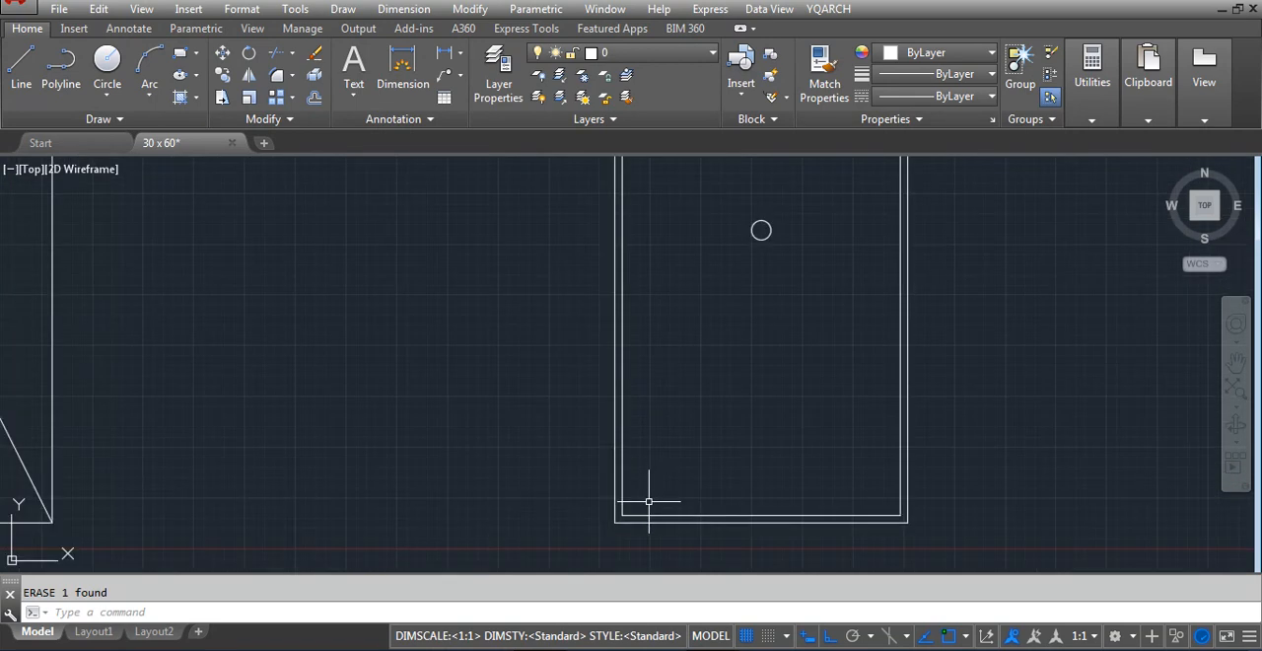
pyautogui.write('rec')
pyautogui.press('Return')
pyautogui.scroll(2, 648, 502)
pyautogui.click(648, 502)
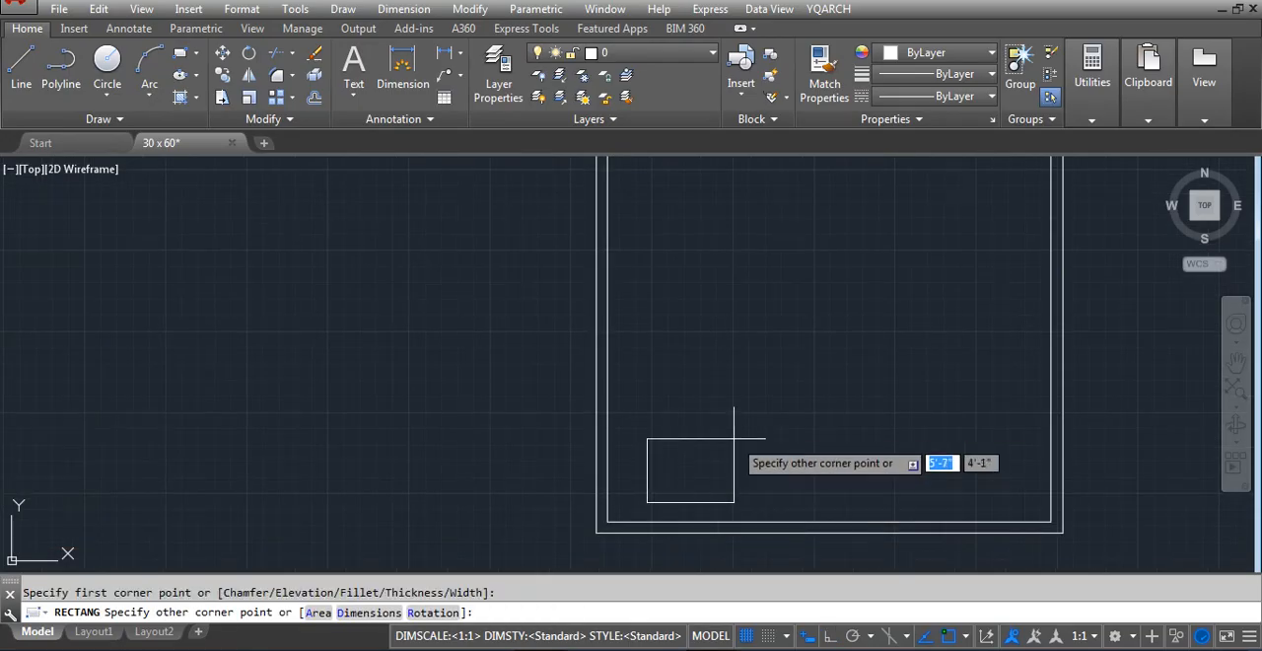
pyautogui.write('d')
pyautogui.press('Return')
pyautogui.write('1')
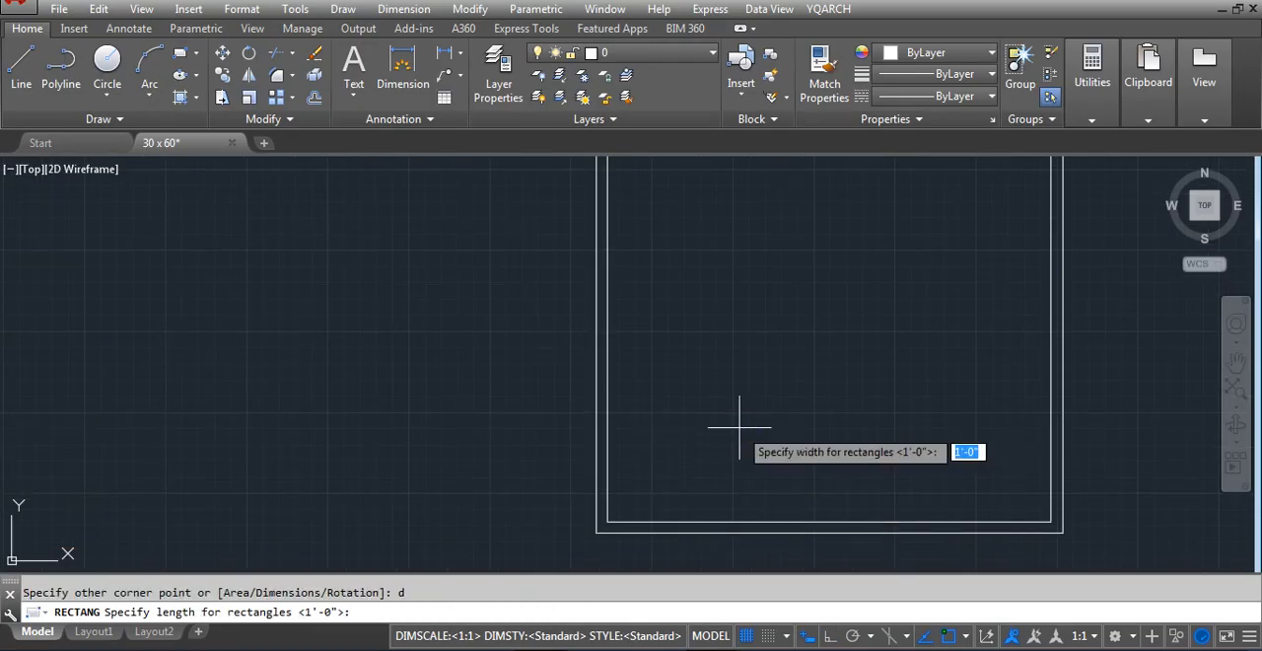
pyautogui.write('2')
pyautogui.press('Return')
pyautogui.write('12')
pyautogui.press('Return')
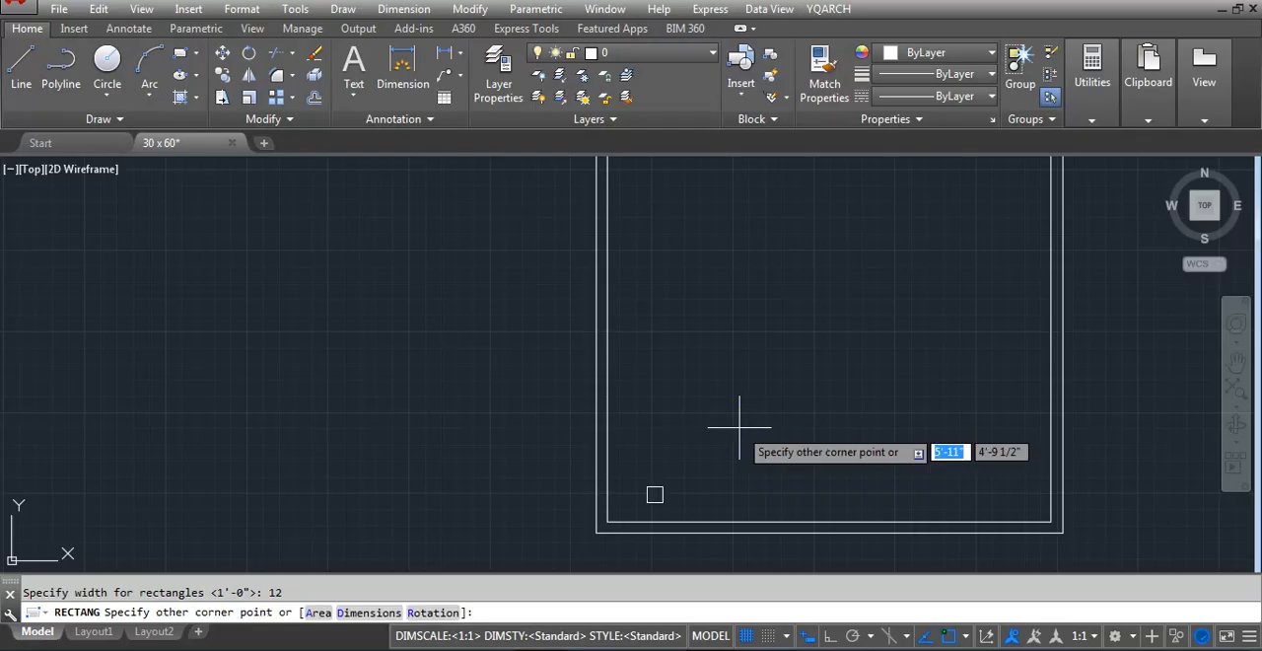
pyautogui.click(740, 426)
# Move the square so its lower-left corner sits on the outer boundary's lower-left corner
pyautogui.scroll(2, 611, 493)
pyautogui.click(591, 489)
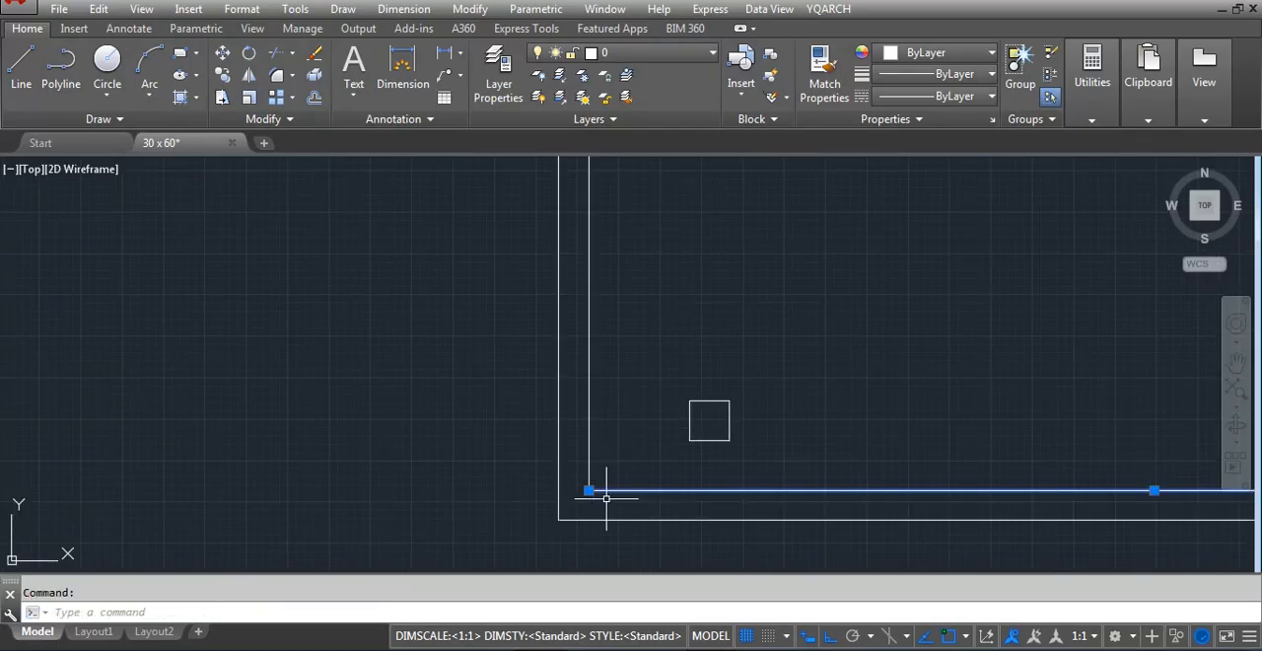
pyautogui.press('Escape')
pyautogui.click(761, 397)
pyautogui.click(668, 479)
pyautogui.press('m')
pyautogui.press('Return')
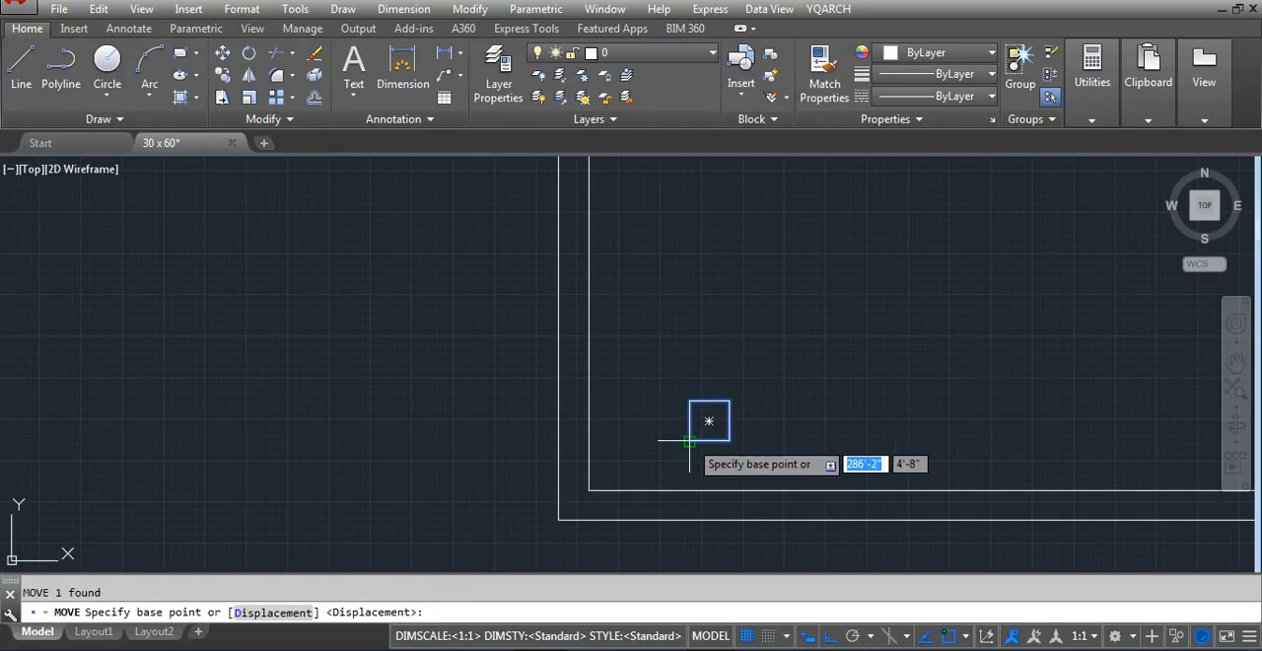
pyautogui.click(689, 440)
pyautogui.click(559, 518)
pyautogui.press('Escape')
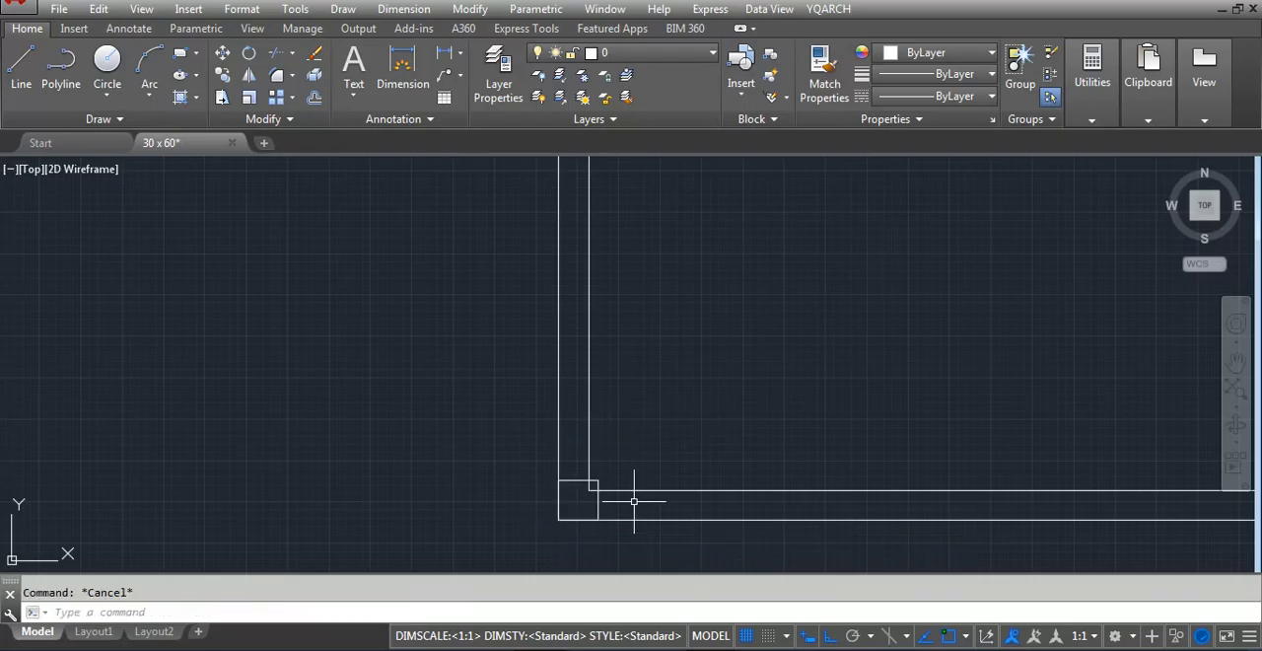
# Offset the inner line of the plot's left wall 10' to the right
pyautogui.press('l')
pyautogui.press('Return')
pyautogui.press('Escape')
pyautogui.press('o')
pyautogui.press('Return')
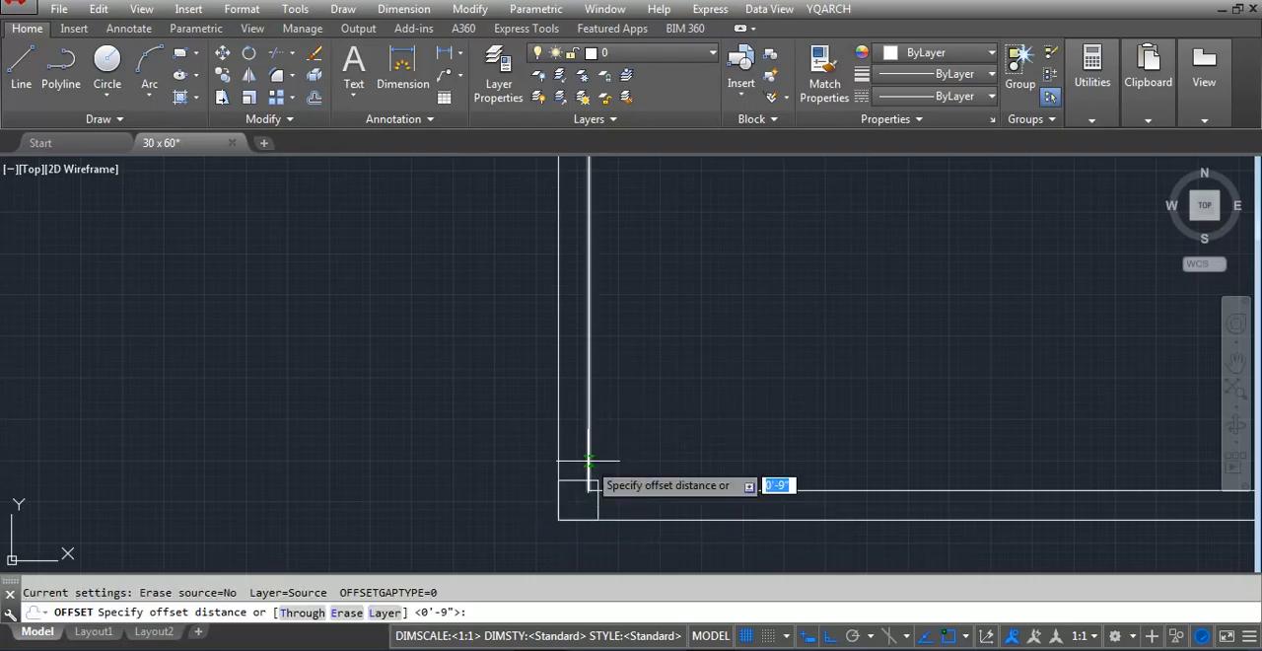
pyautogui.press('Return')
pyautogui.click(588, 460)
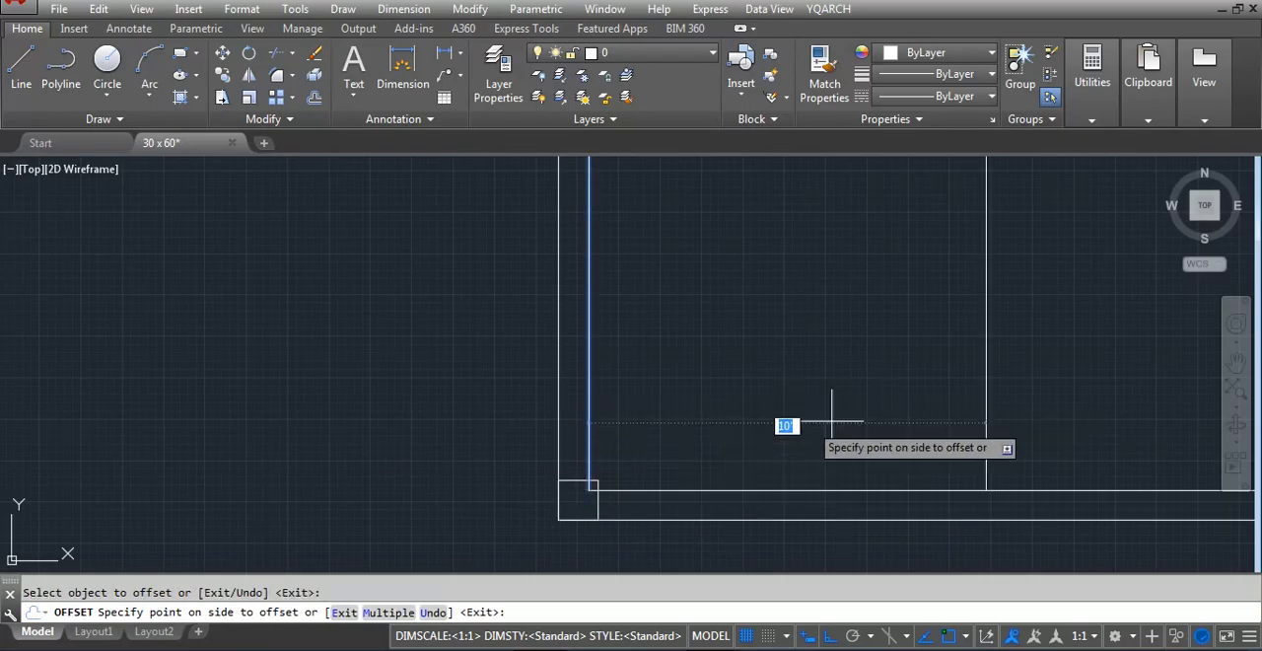
pyautogui.click(834, 419)
pyautogui.press('Escape')
# Move the offset vertical line 24 to the right
pyautogui.click(1051, 417)
pyautogui.click(867, 459)
pyautogui.write('m')
pyautogui.press('Return')
pyautogui.click(800, 434)
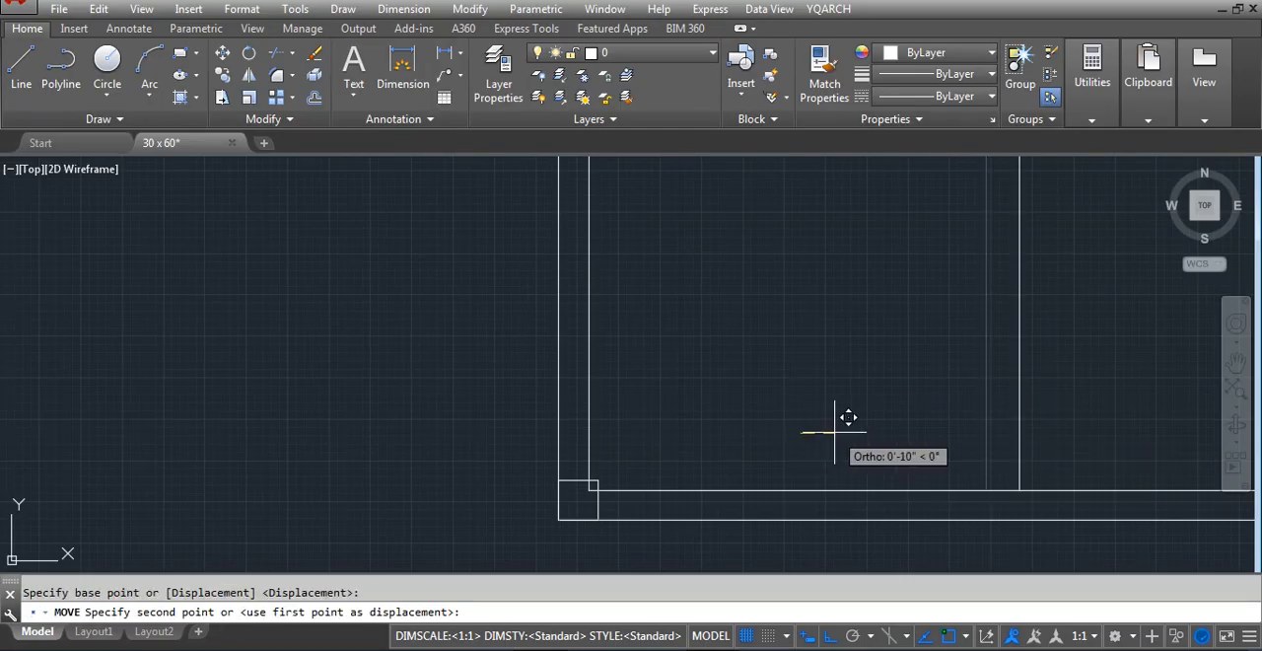
pyautogui.write('24')
pyautogui.press('Return')
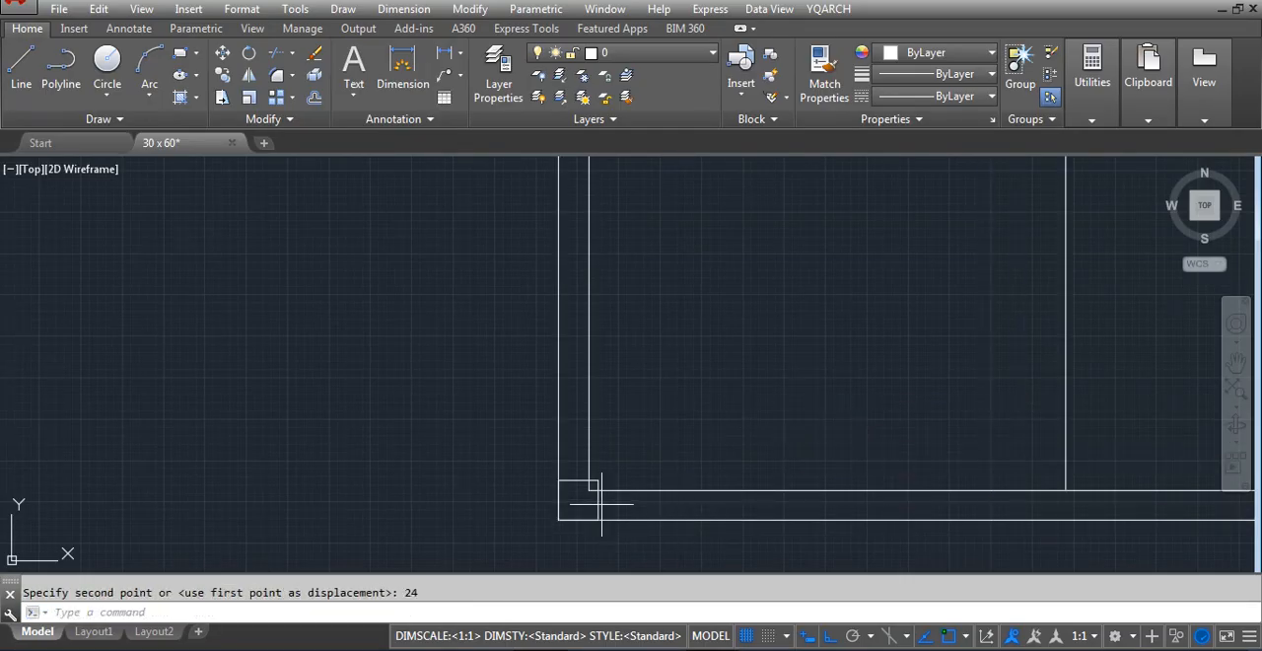
# Copy the corner square along the lower wall so its left side aligns with the moved vertical line
pyautogui.click(602, 503)
pyautogui.click(592, 504)
pyautogui.write('co')
pyautogui.press('Return')
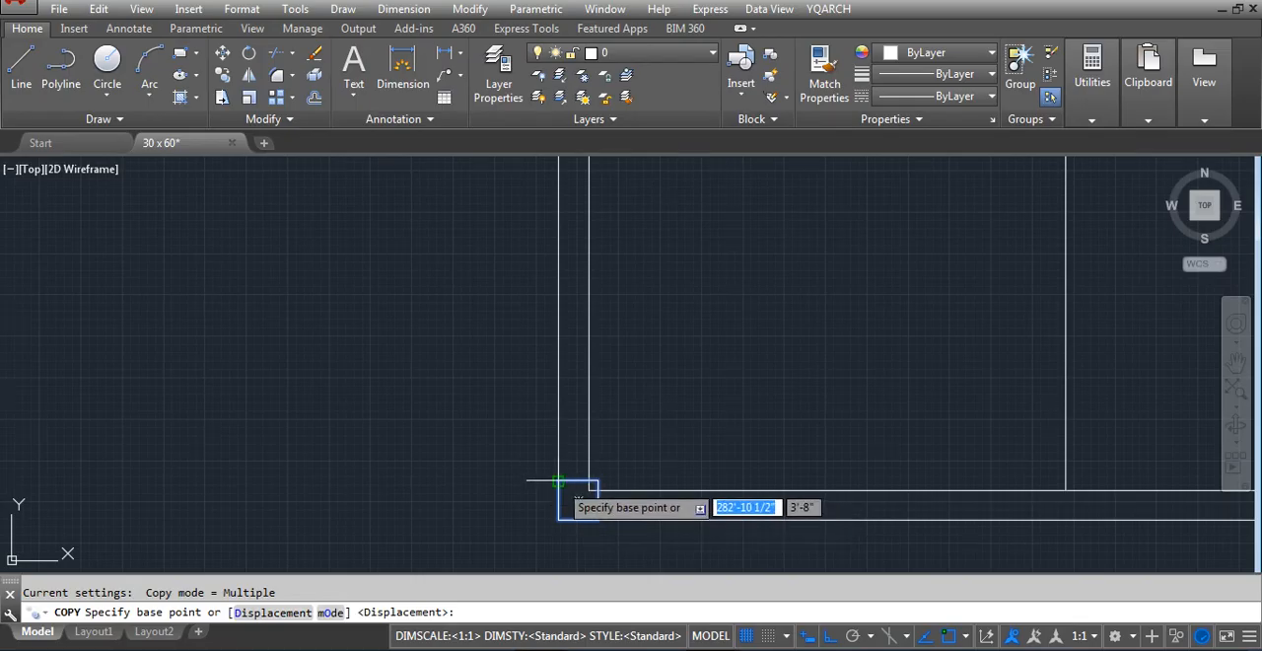
pyautogui.click(579, 501)
pyautogui.click(1066, 481)
pyautogui.press('Return')
# Erase the vertical reference line above the second square
pyautogui.click(1088, 408)
pyautogui.click(989, 437)
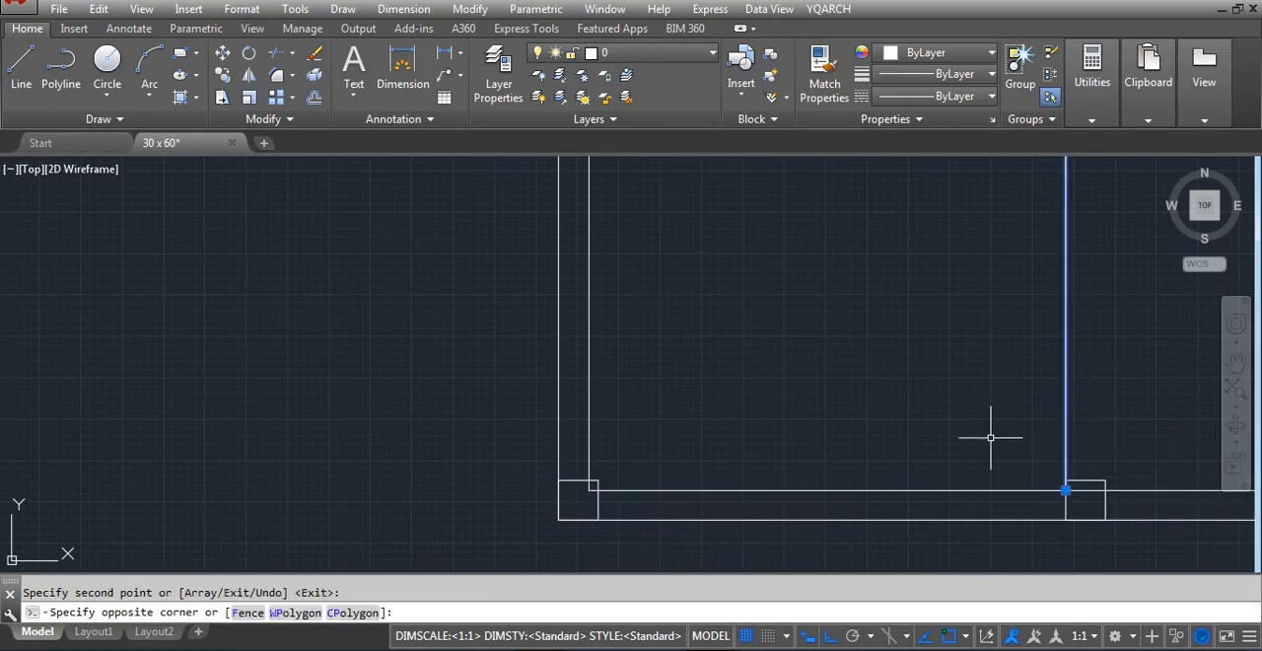
pyautogui.write('e')
pyautogui.press('Return')
# Trim the wall lines inside both squares and the outer lower wall line between them
pyautogui.write('tr')
pyautogui.press('Return')
pyautogui.press('Return')
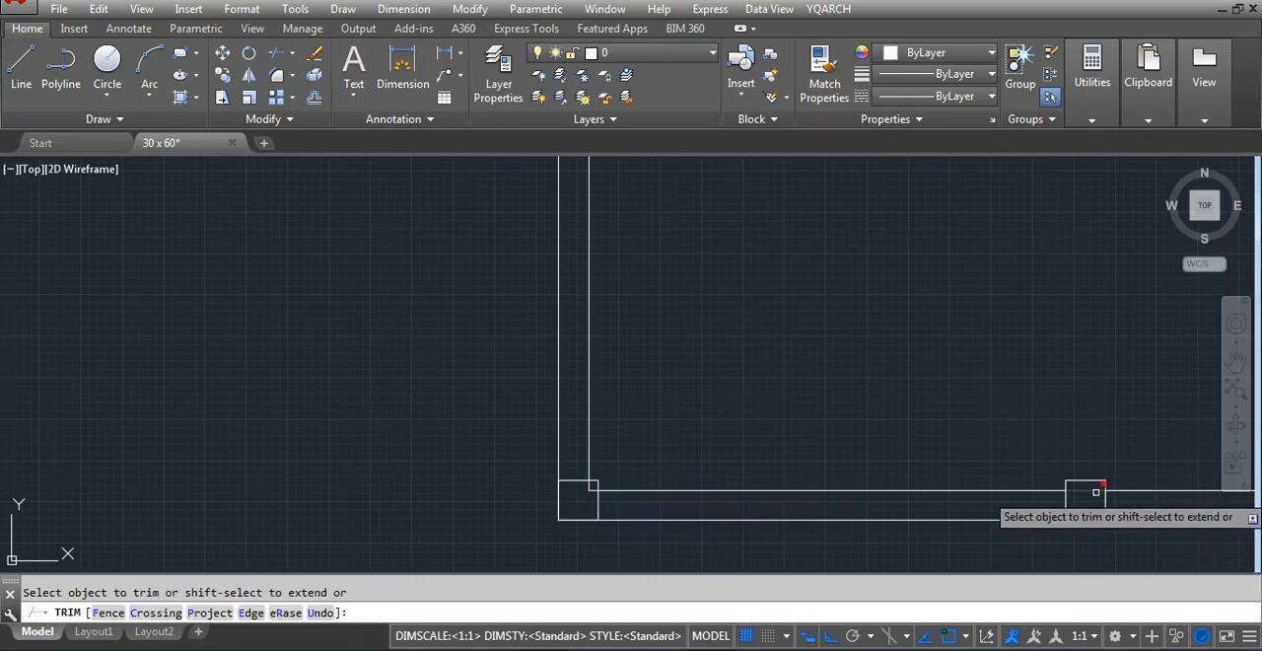
pyautogui.click(661, 530)
pyautogui.click(668, 502)
pyautogui.click(662, 506)
pyautogui.click(681, 530)
pyautogui.press('Return')
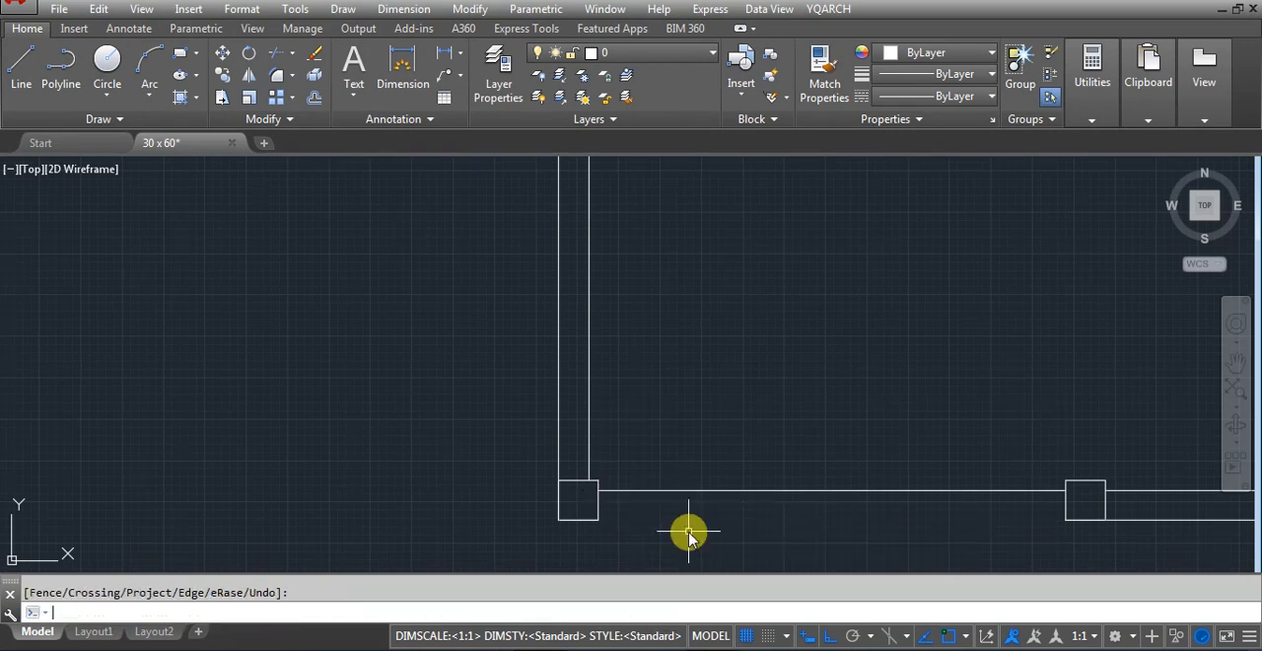
# Move the remaining wall line between the two squares slightly down, close to the squares' middle
pyautogui.write('m')
pyautogui.press('Return')
pyautogui.click(740, 448)
pyautogui.click(707, 514)
pyautogui.press('Return')
pyautogui.click(721, 493)
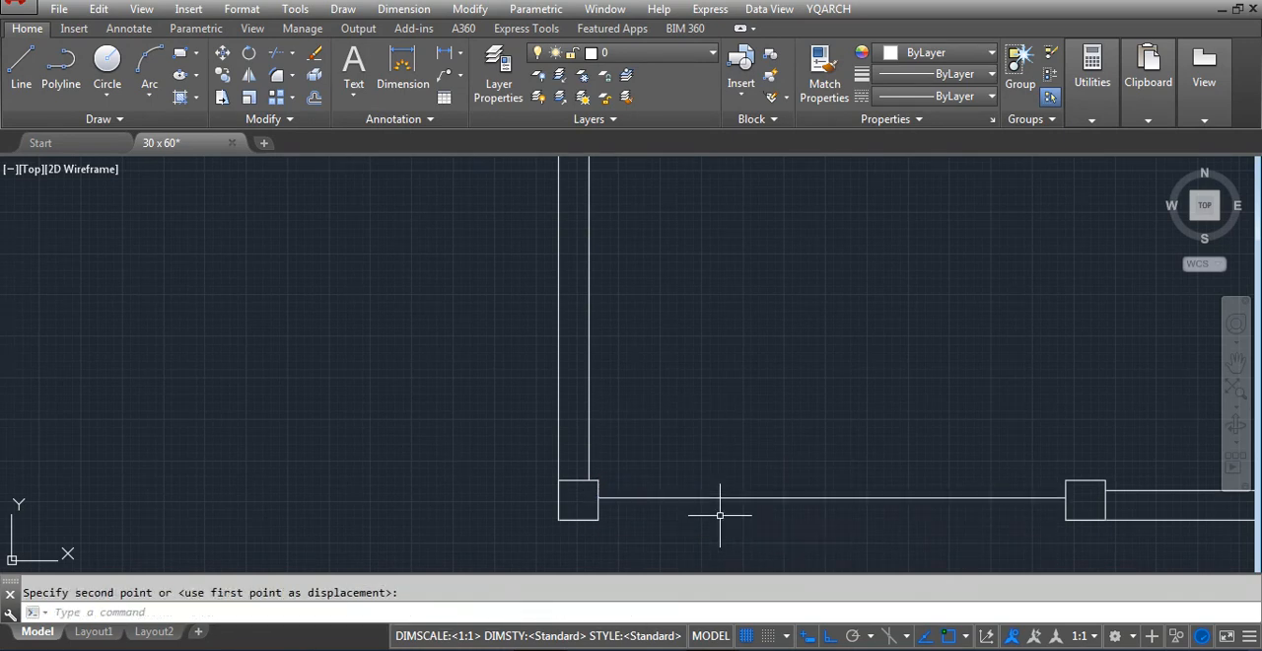
# Offset the line between the two squares downward by 2
pyautogui.write('o')
pyautogui.press('Return')
pyautogui.write('2')
pyautogui.press('Return')
pyautogui.click(715, 497)
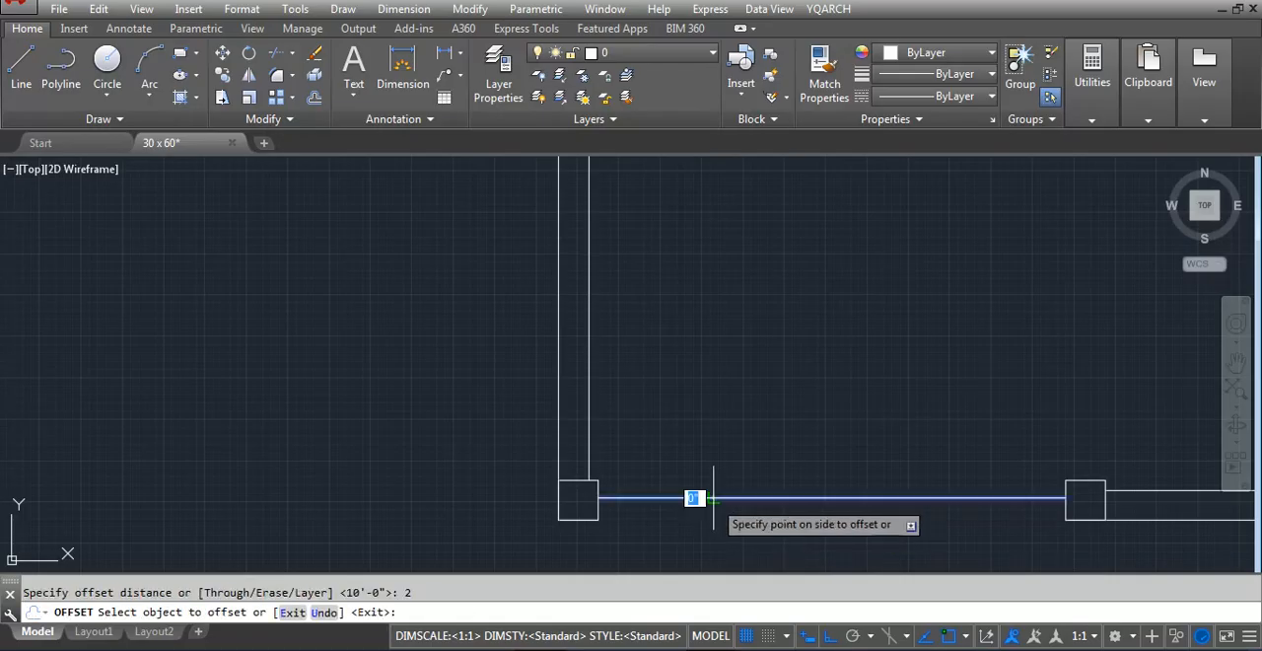
pyautogui.click(706, 518)
pyautogui.press('Return')
# Offset the inner line of the left wall to the right by 120
pyautogui.scroll(-6, 633, 547)
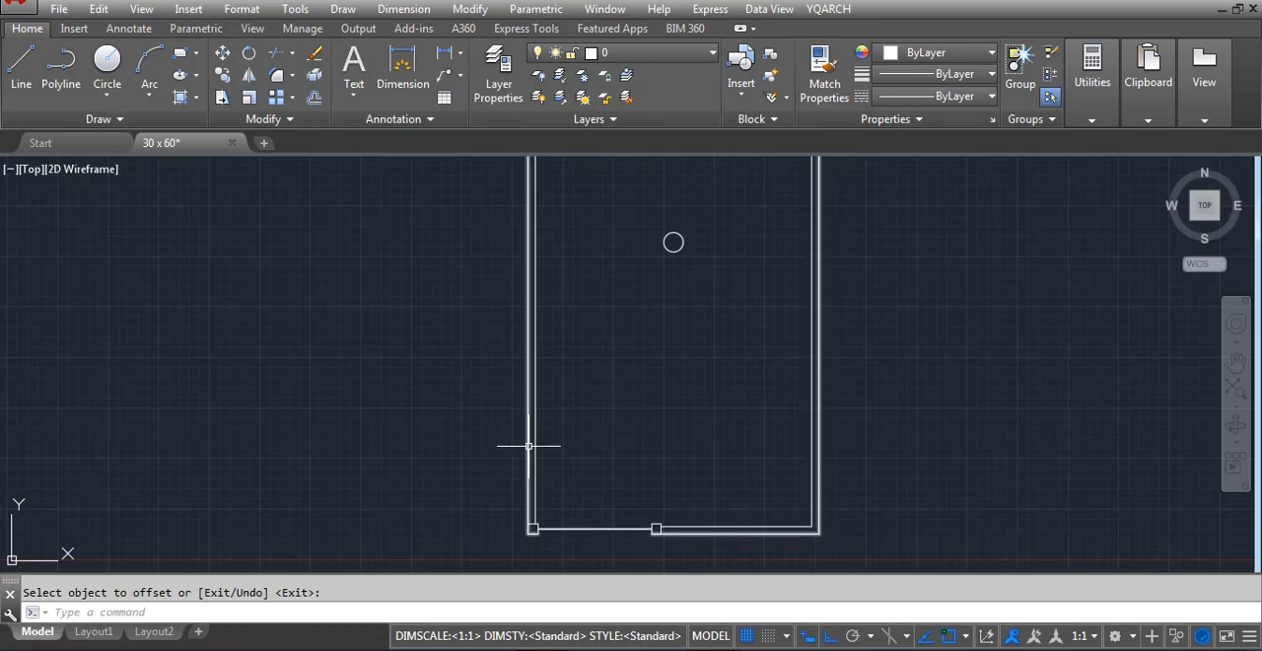
pyautogui.press('Return')
pyautogui.press('Return')
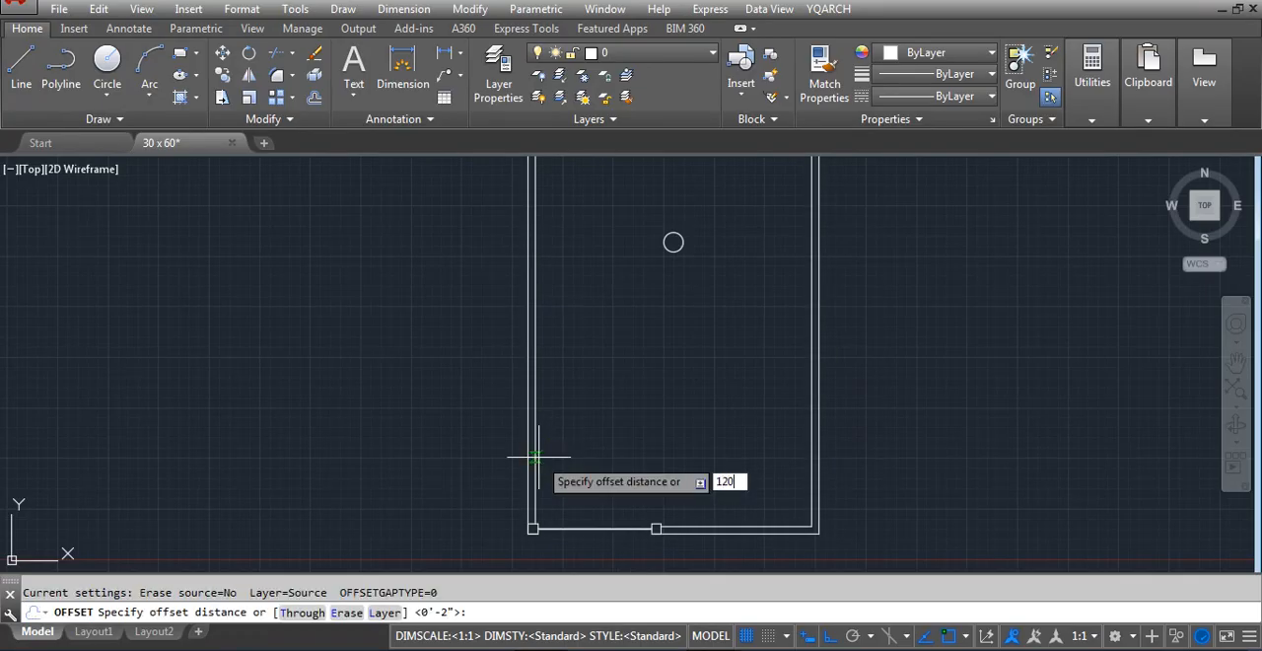
pyautogui.write('120')
pyautogui.press('Return')
pyautogui.click(535, 453)
pyautogui.click(732, 403)
pyautogui.press('Return')
# Move the new vertical offset line 12 to the right
pyautogui.click(631, 436)
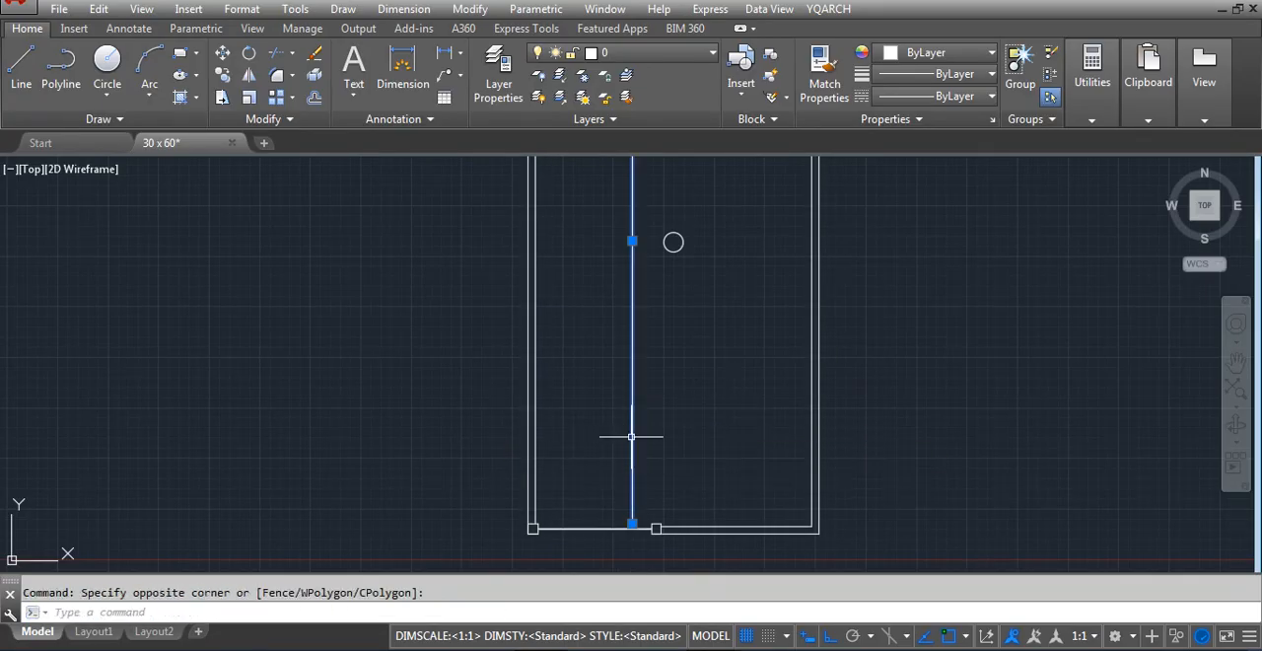
pyautogui.write('m')
pyautogui.press('Return')
pyautogui.click(660, 435)
pyautogui.write('12')
pyautogui.press('Return')
# Stretch the second square and the adjoining wall lines 12 to the left, up to the vertical line
pyautogui.scroll(3, 602, 543)
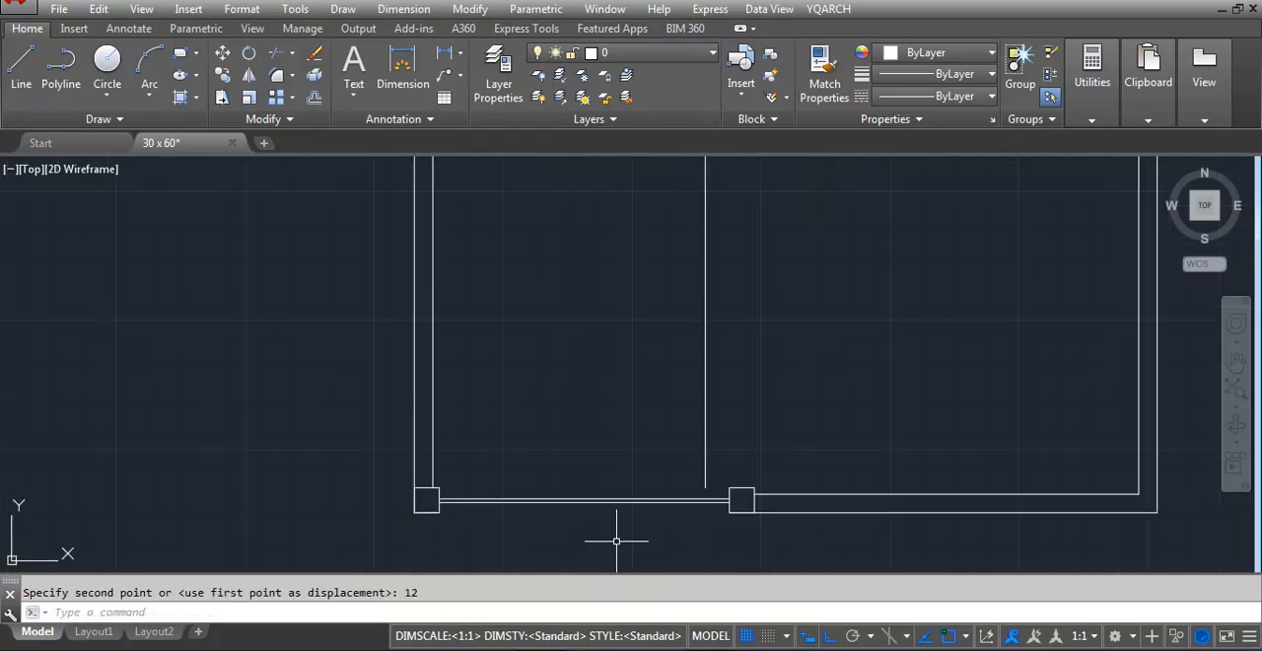
pyautogui.write('s')
pyautogui.press('Return')
pyautogui.click(837, 510)
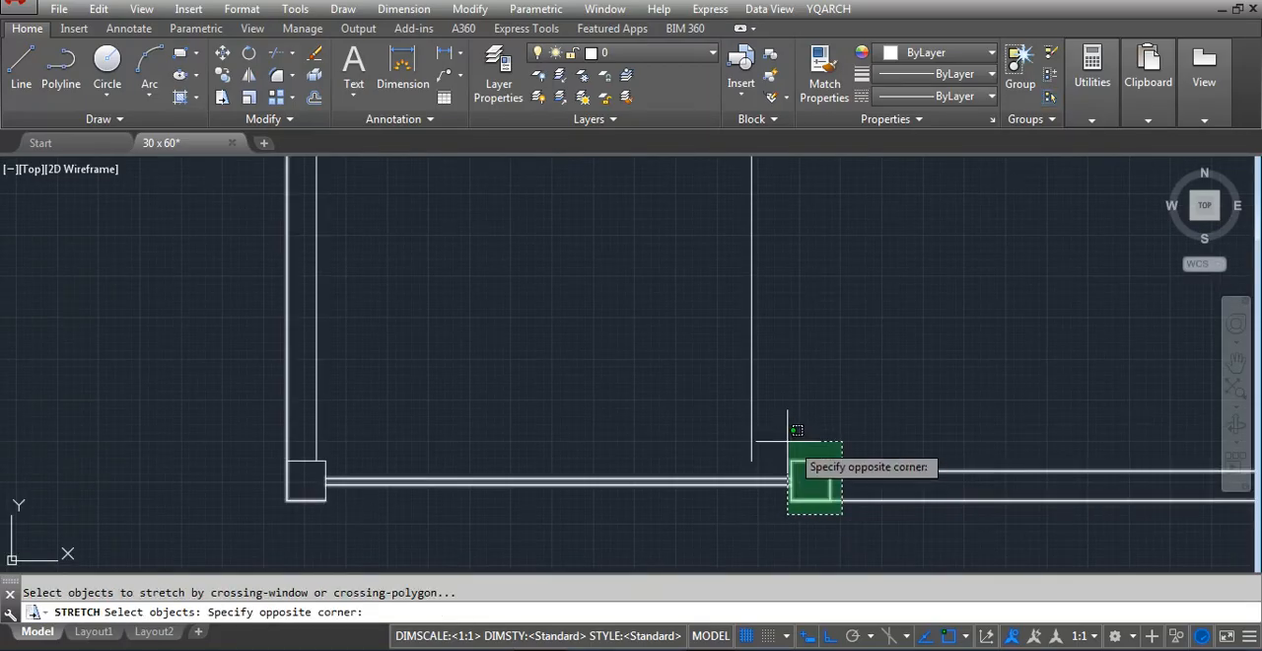
pyautogui.click(785, 434)
pyautogui.press('Return')
pyautogui.click(930, 402)
pyautogui.write('1')
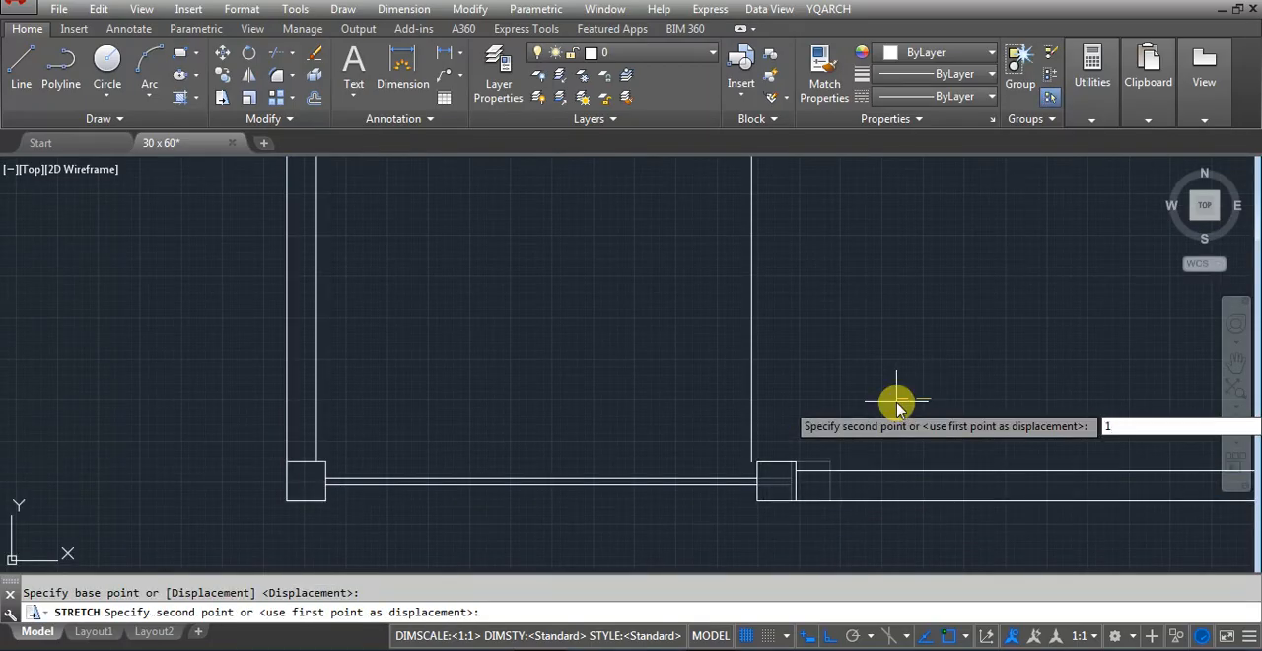
pyautogui.write('2')
pyautogui.press('Return')
# Add a linear dimension for the opening between the two squares, placed just below it
pyautogui.write('d')
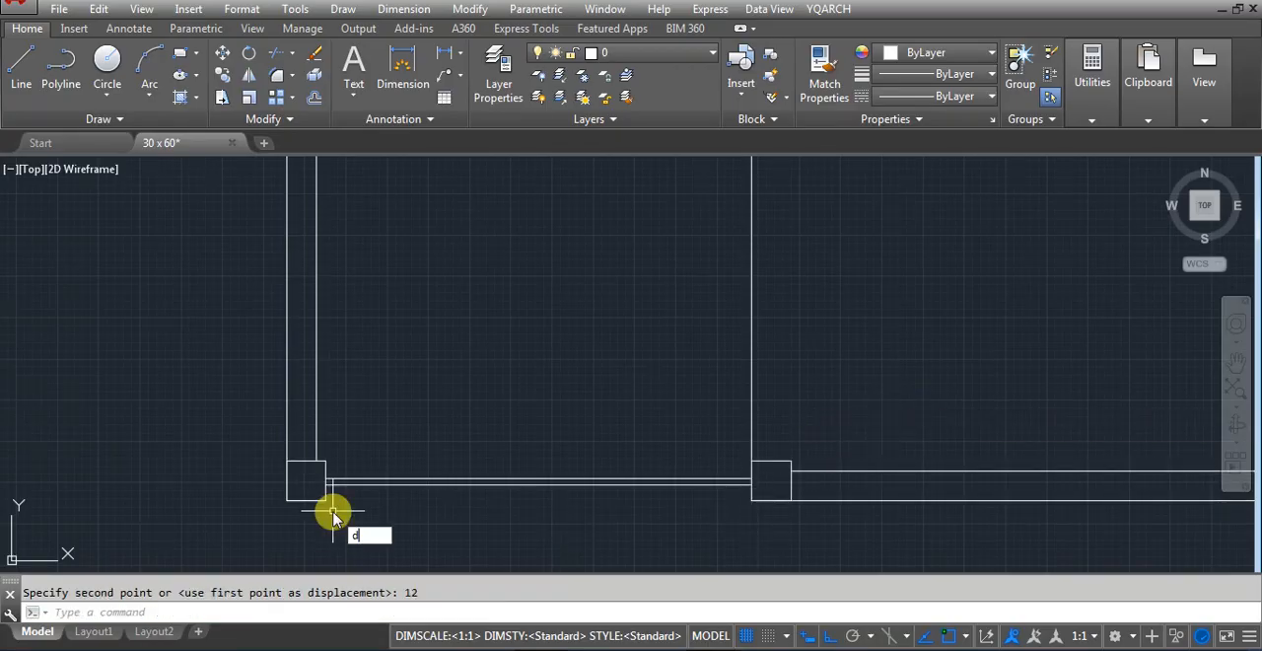
pyautogui.write('li')
pyautogui.press('Return')
pyautogui.click(328, 501)
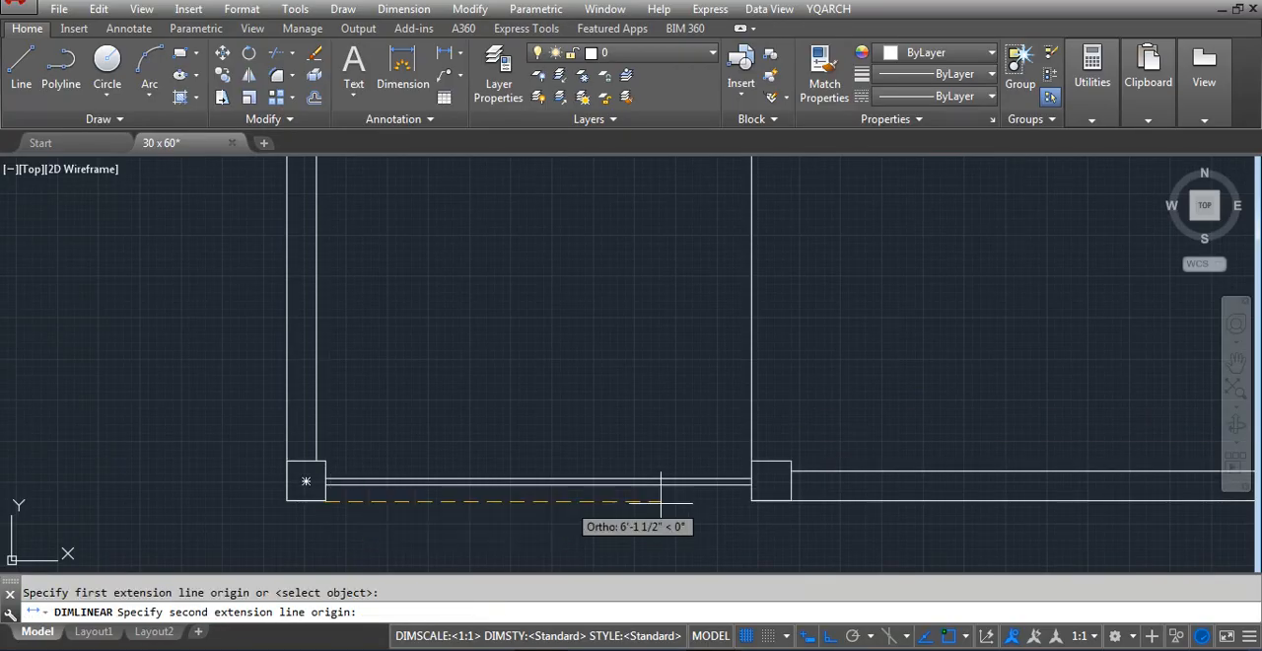
pyautogui.click(749, 501)
pyautogui.click(634, 512)
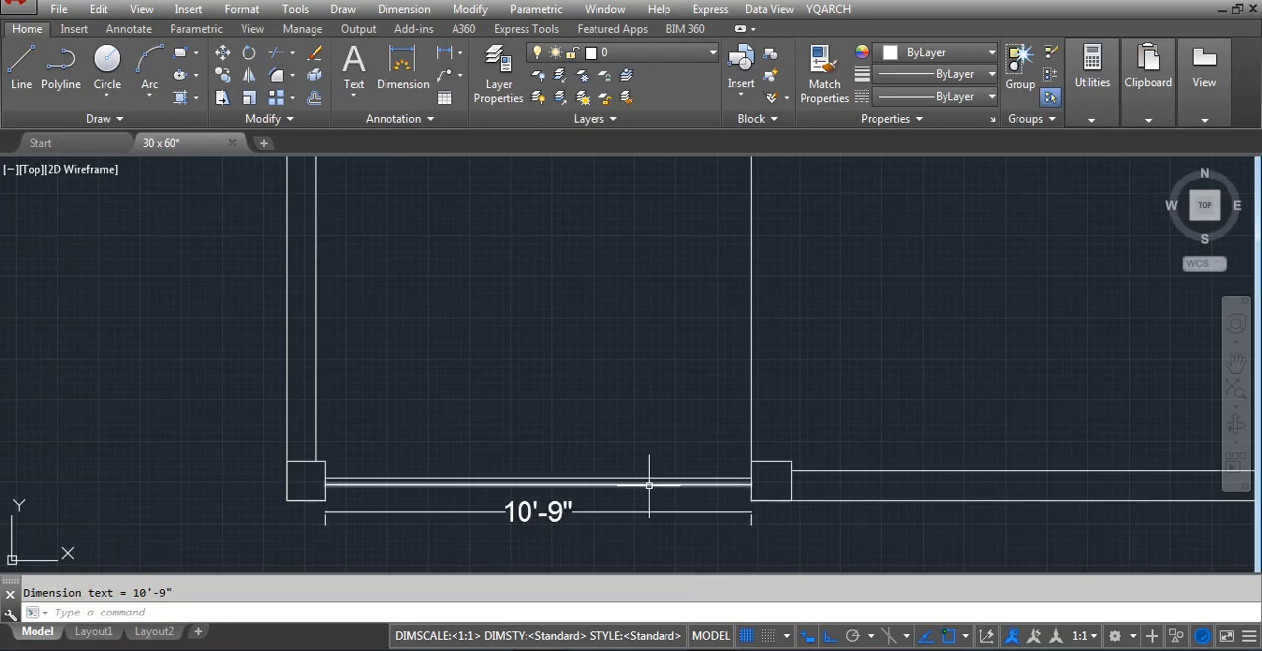
# Move the second square of the front opening 9 inches to the left
pyautogui.press('Return')
pyautogui.click(663, 424)
pyautogui.click(840, 501)
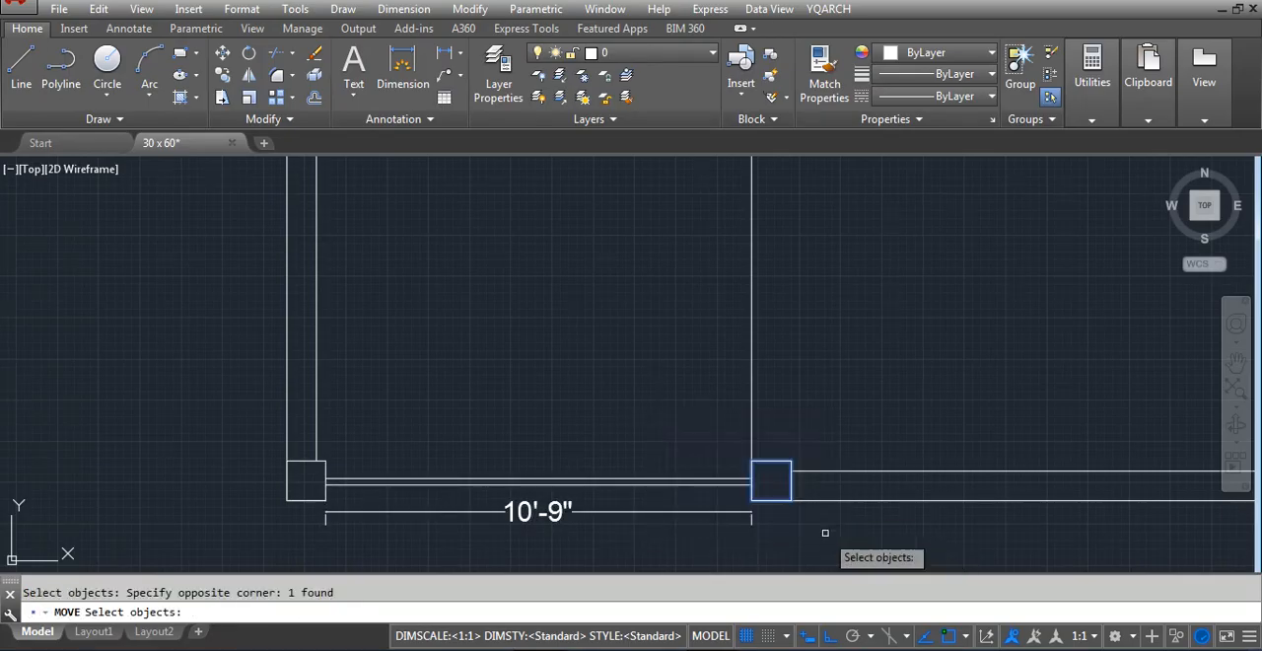
pyautogui.press('Return')
pyautogui.click(871, 540)
pyautogui.write('9')
pyautogui.press('Return')
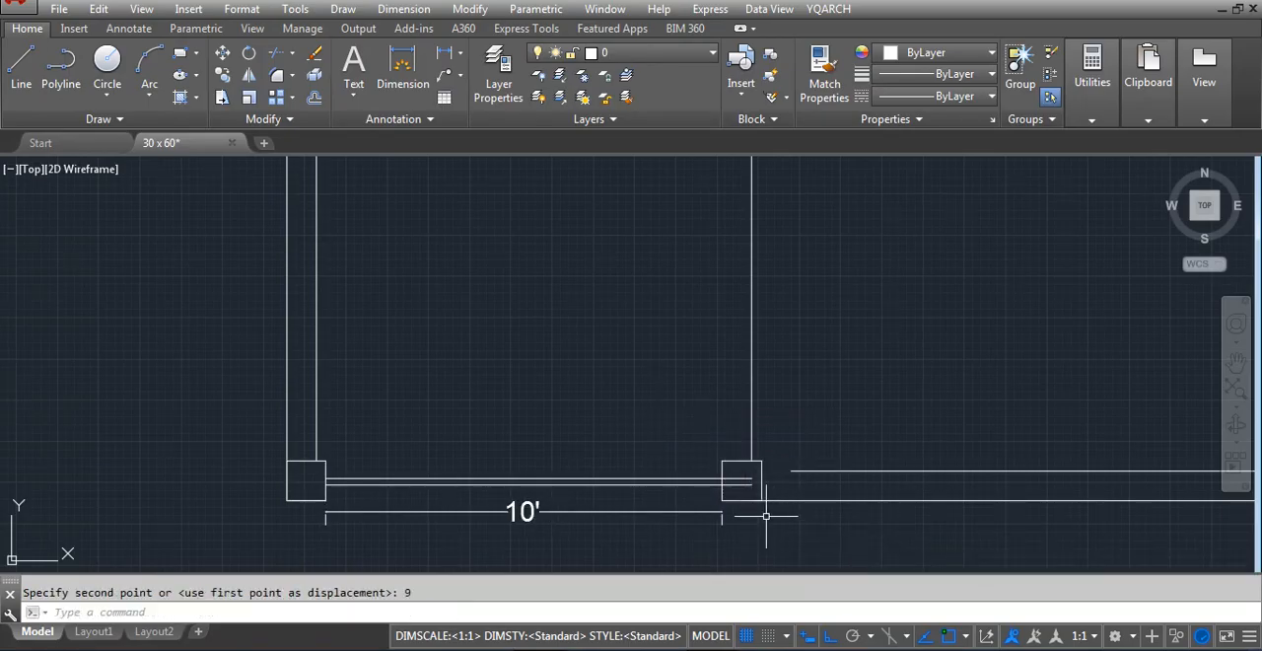
# Extend the inner front wall line to the second square and trim the opening's lines that run inside that square
pyautogui.write('ex')
pyautogui.press('Return')
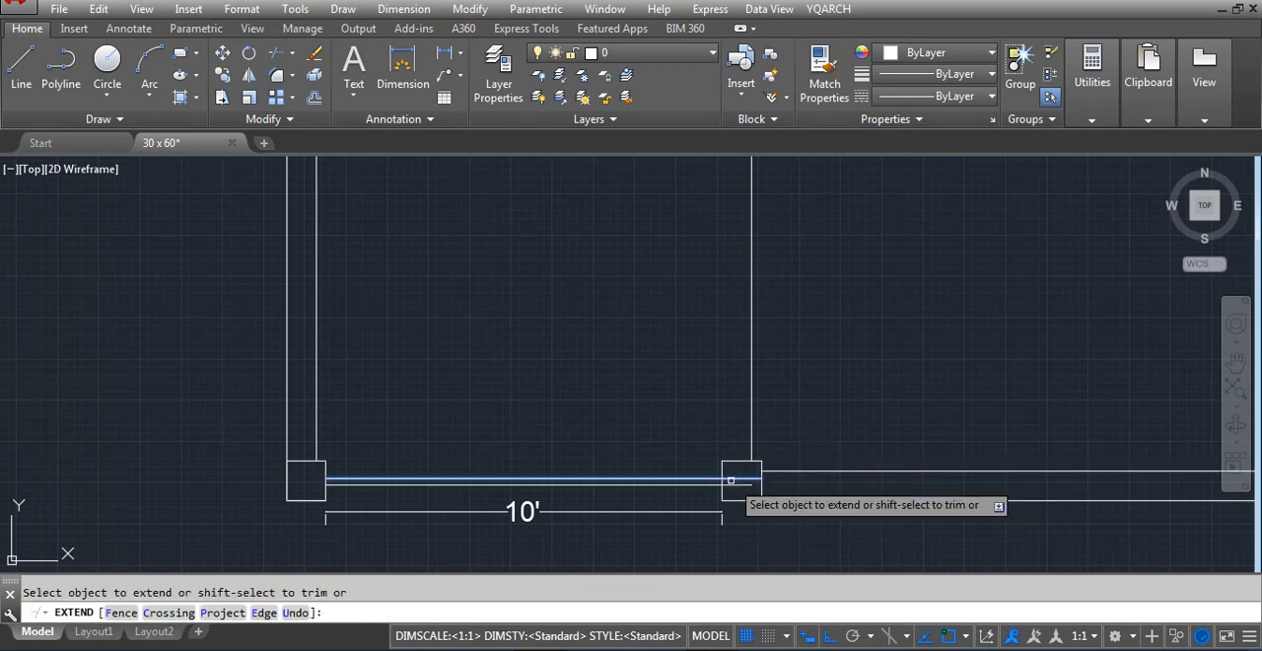
pyautogui.scroll(2, 734, 479)
pyautogui.press('Escape')
pyautogui.write('tr')
pyautogui.press('Return')
pyautogui.press('Return')
pyautogui.click(757, 469)
pyautogui.click(740, 504)
pyautogui.press('Escape')
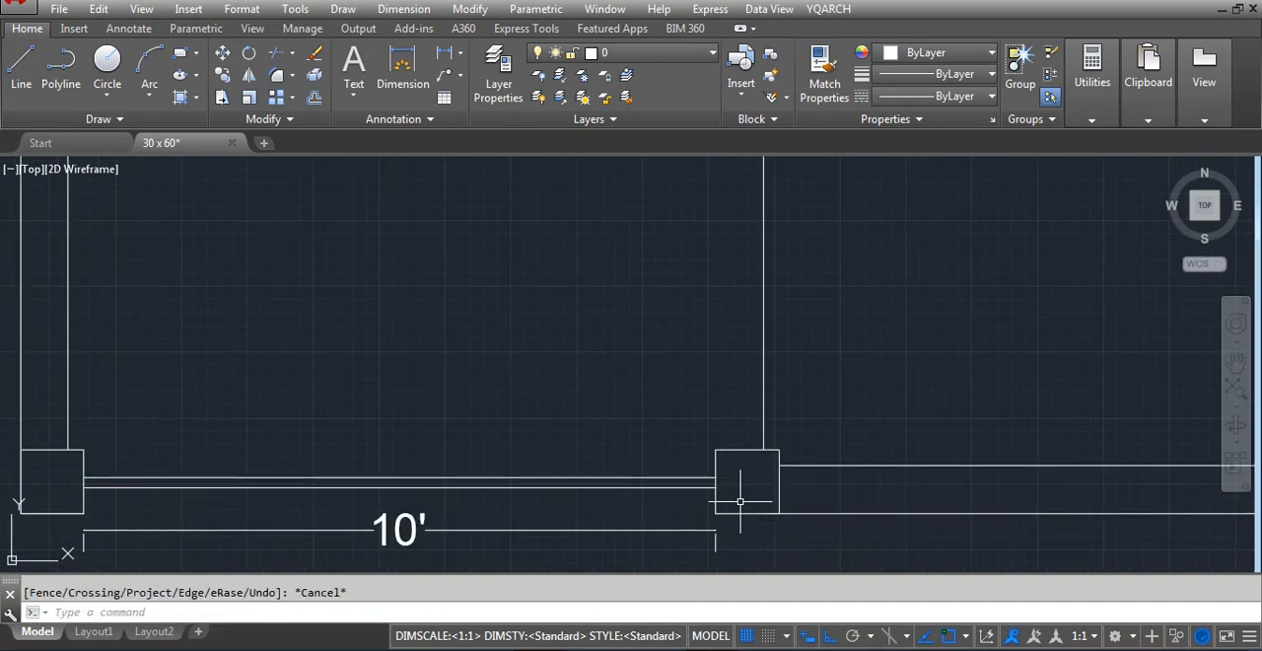
# Add a horizontal linear dimension from the left wall's inner line to the vertical partition line
pyautogui.write('d')
pyautogui.press('Return')
pyautogui.scroll(-5, 742, 542)
pyautogui.click(578, 415)
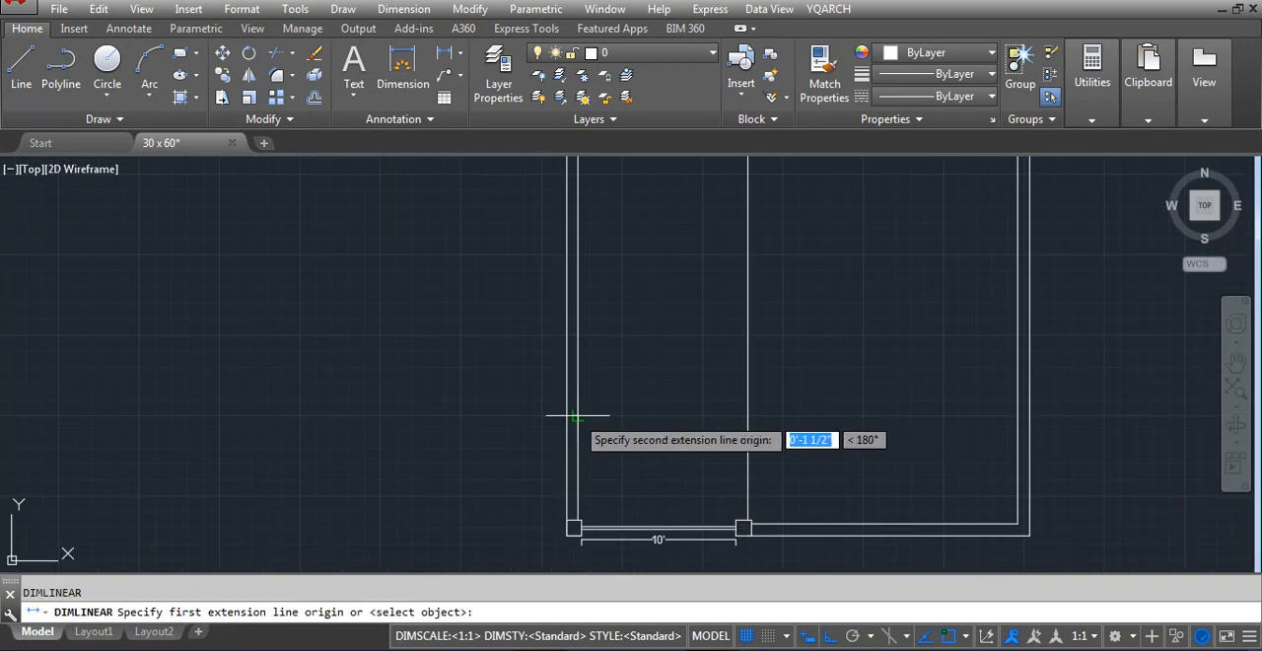
pyautogui.click(747, 415)
pyautogui.scroll(2, 718, 414)
pyautogui.click(735, 416)
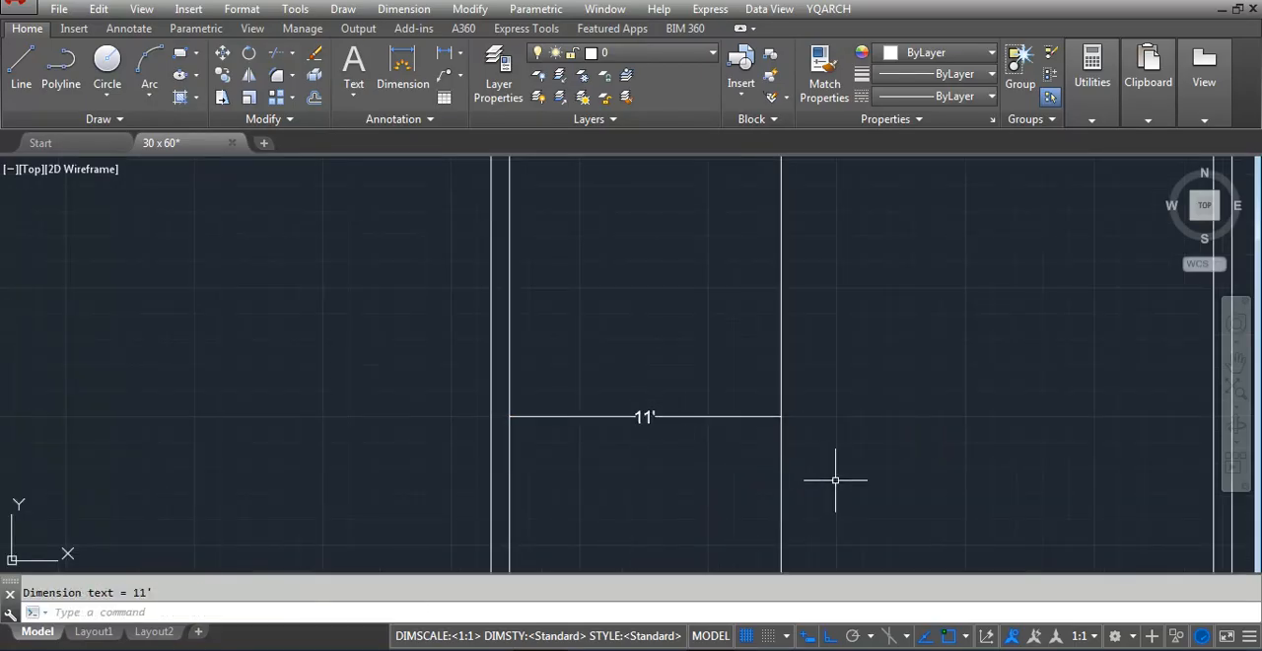
# Move the vertical partition line 12 inches to the right
pyautogui.press('Return')
pyautogui.press('Escape')
pyautogui.write('m')
pyautogui.press('Return')
pyautogui.click(826, 469)
pyautogui.click(701, 523)
pyautogui.press('Return')
pyautogui.click(827, 487)
pyautogui.write('12')
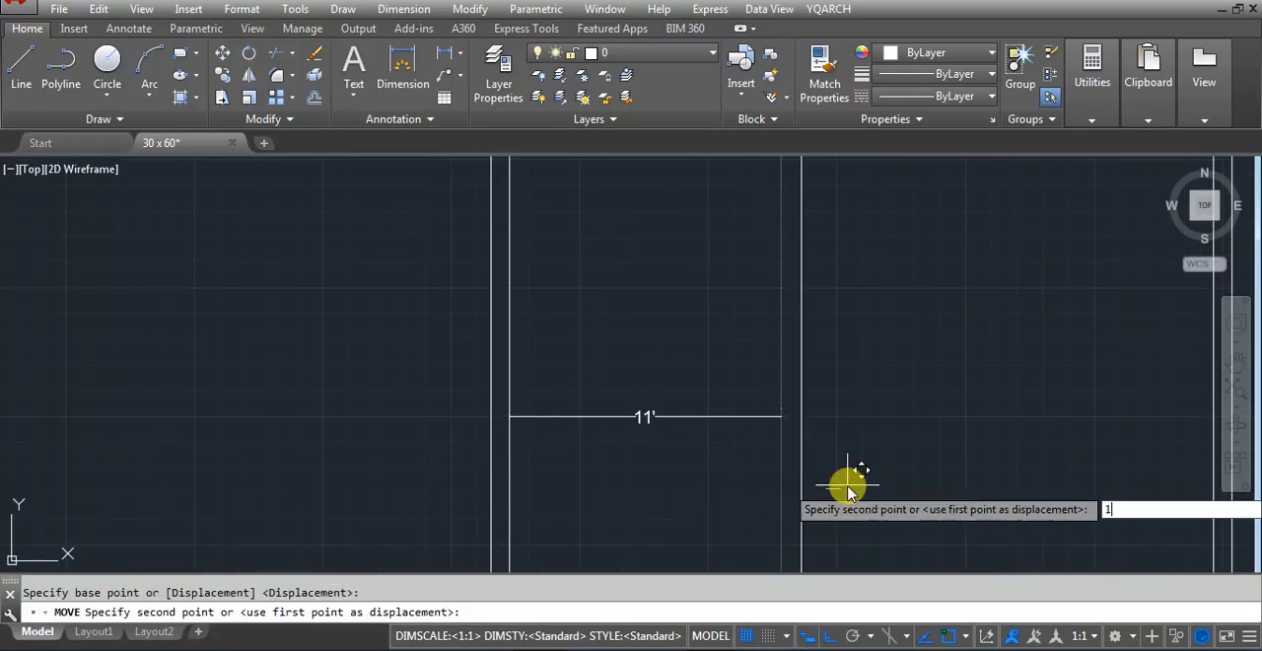
pyautogui.press('Return')
pyautogui.scroll(-4, 552, 424)
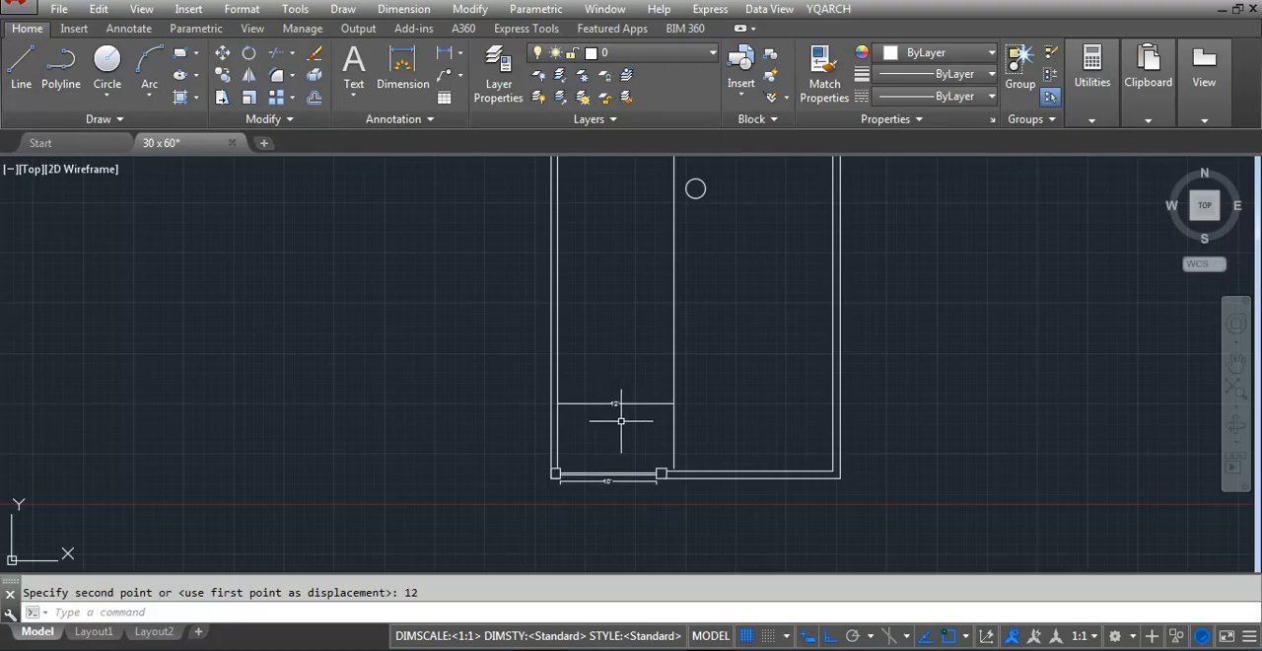
# Offset the vertical partition line 9 inches to the right
pyautogui.write('o')
pyautogui.press('Return')
pyautogui.write('9')
pyautogui.press('Return')
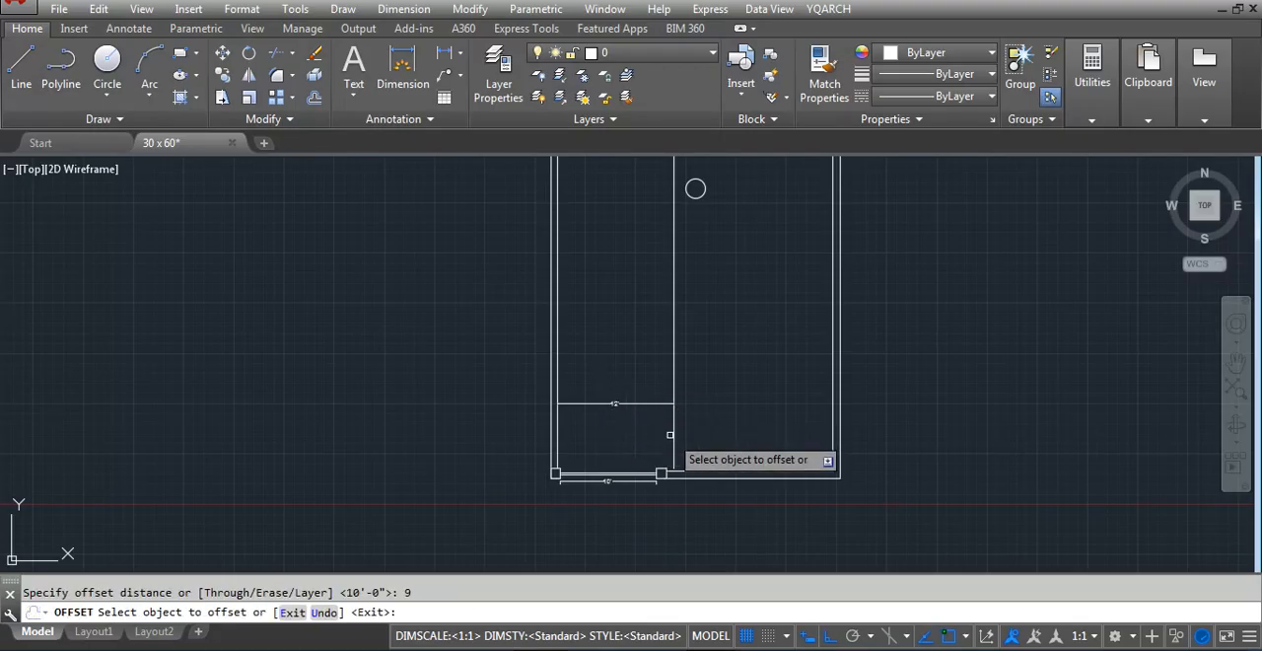
pyautogui.click(671, 434)
pyautogui.click(727, 417)
pyautogui.press('Escape')
# Offset the front wall's inner line upward by 60 inches
pyautogui.press('Return')
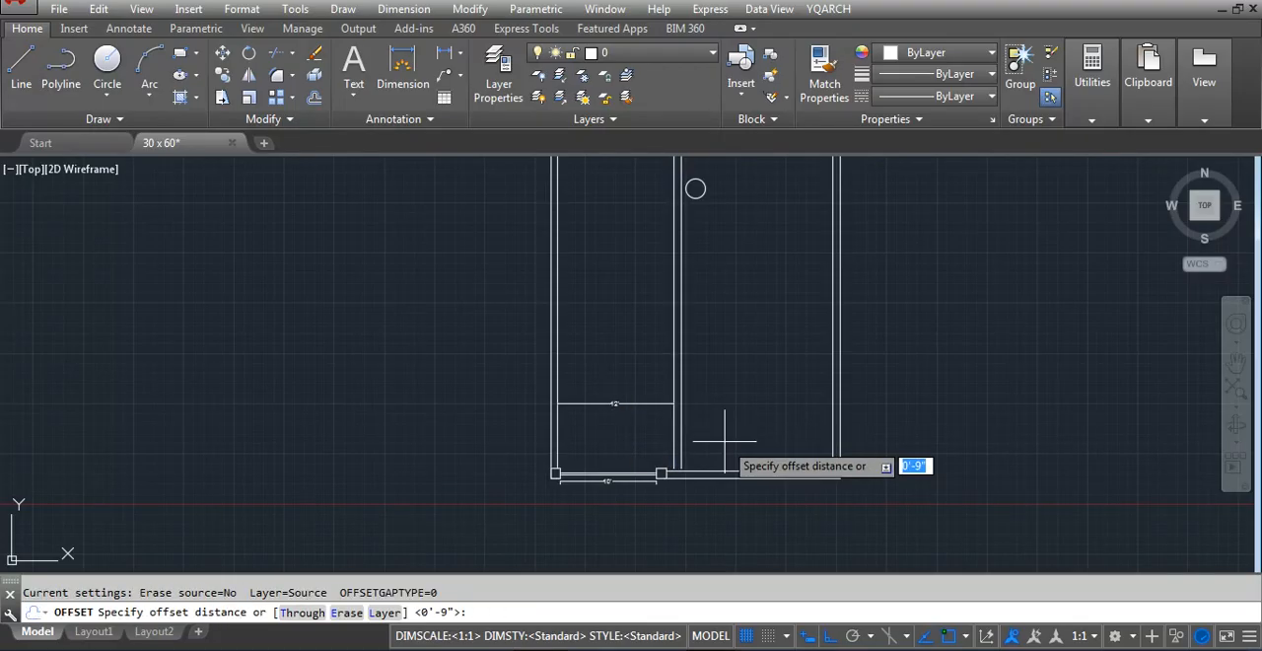
pyautogui.write('60')
pyautogui.press('Return')
pyautogui.scroll(6, 732, 456)
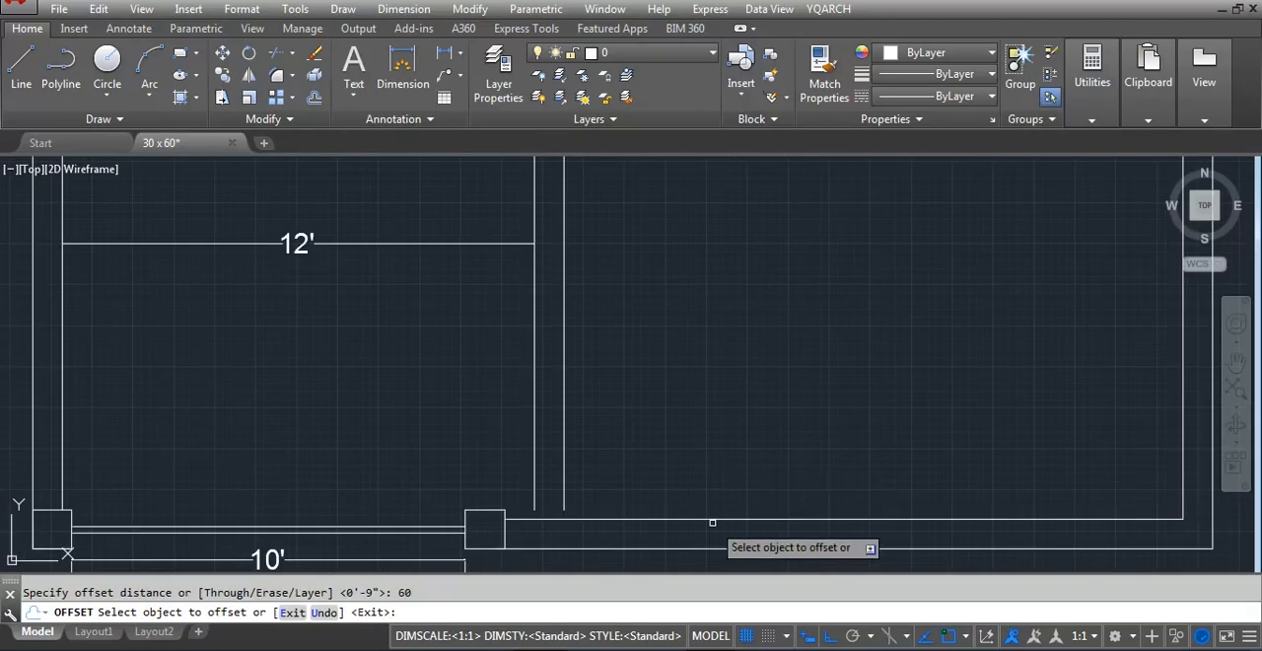
pyautogui.click(734, 520)
pyautogui.click(748, 402)
pyautogui.press('Escape')
# Offset the new horizontal line upward by 9 inches to give the wall its thickness
pyautogui.write('o')
pyautogui.press('Return')
pyautogui.write('9')
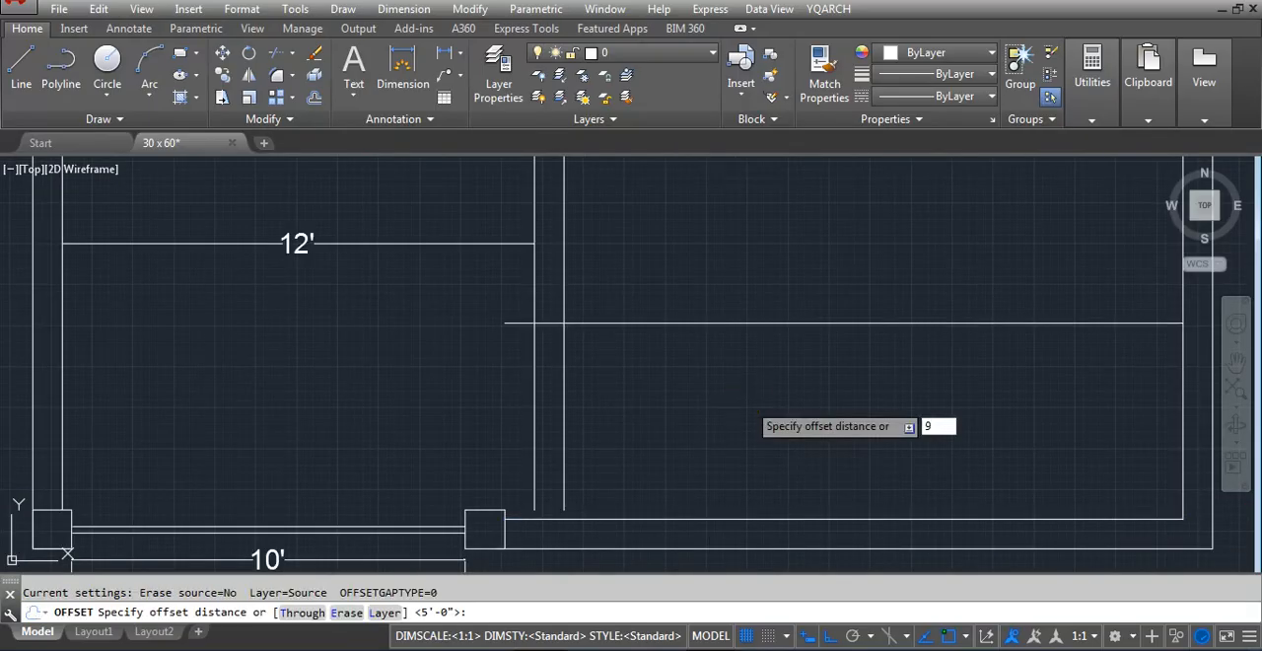
pyautogui.press('Return')
pyautogui.click(743, 322)
pyautogui.click(733, 271)
pyautogui.press('Escape')
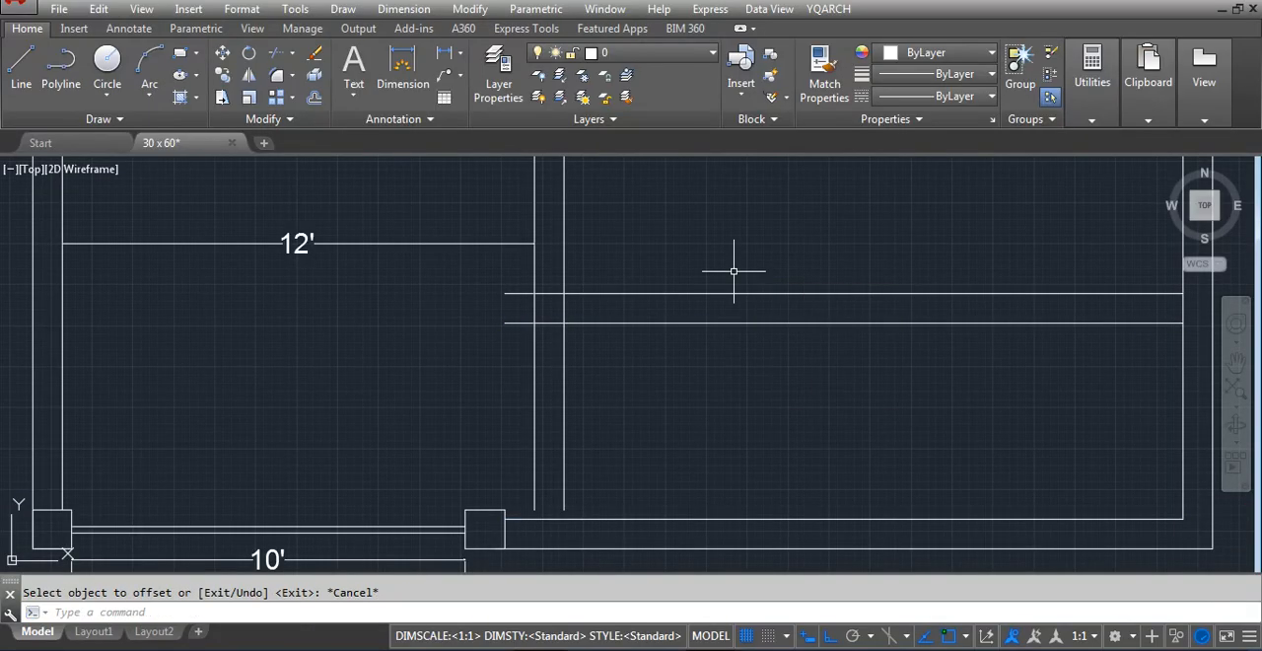
# Fillet the partition's left vertical line with the lower horizontal line at zero radius to form the wall's outer corner
pyautogui.write('f')
pyautogui.press('Return')
pyautogui.write('r')
pyautogui.press('Return')
pyautogui.click(534, 276)
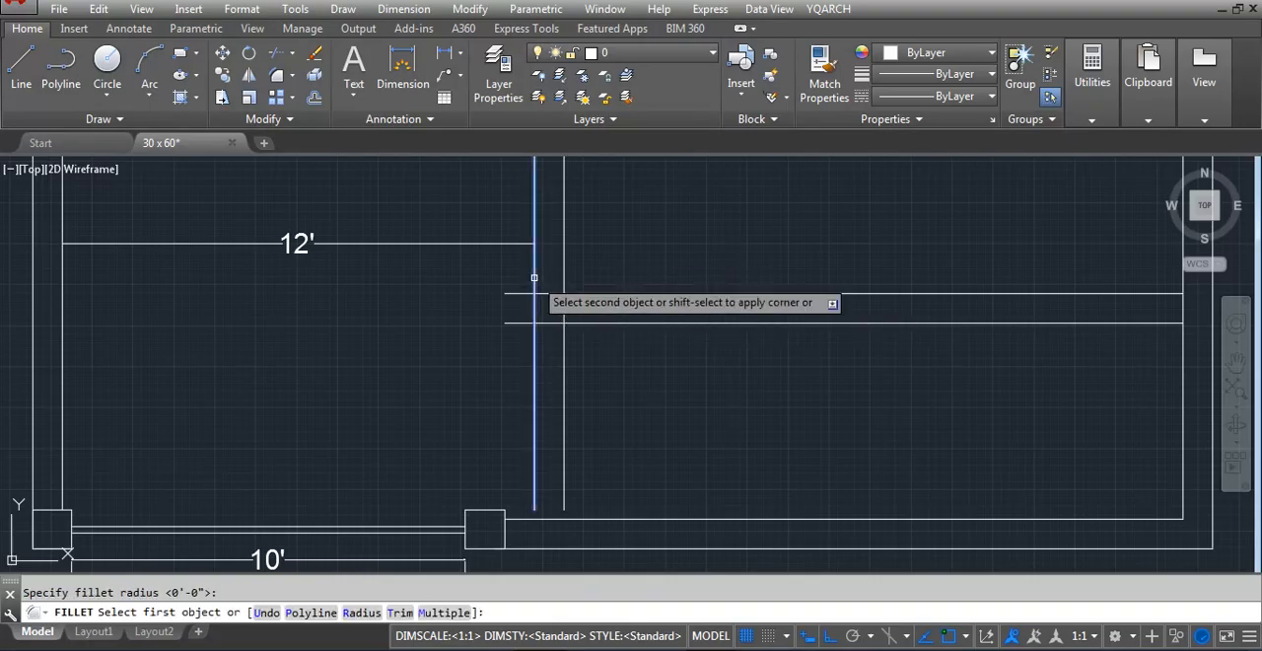
pyautogui.click(632, 323)
# Fillet the partition's right vertical line with the upper horizontal line at zero radius to form the inner corner
pyautogui.write('f')
pyautogui.press('Return')
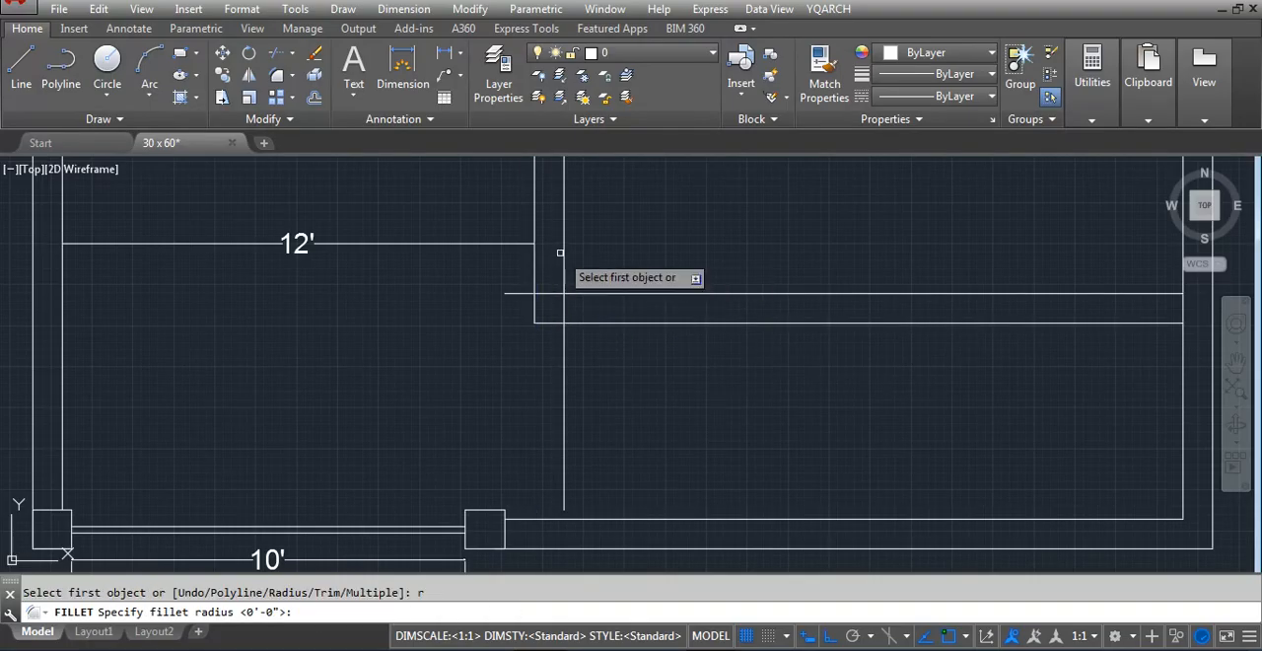
pyautogui.click(563, 273)
pyautogui.click(598, 293)
pyautogui.press('Escape')
# Trim the right boundary wall's inner line between the two horizontal partition lines
pyautogui.scroll(-2, 689, 437)
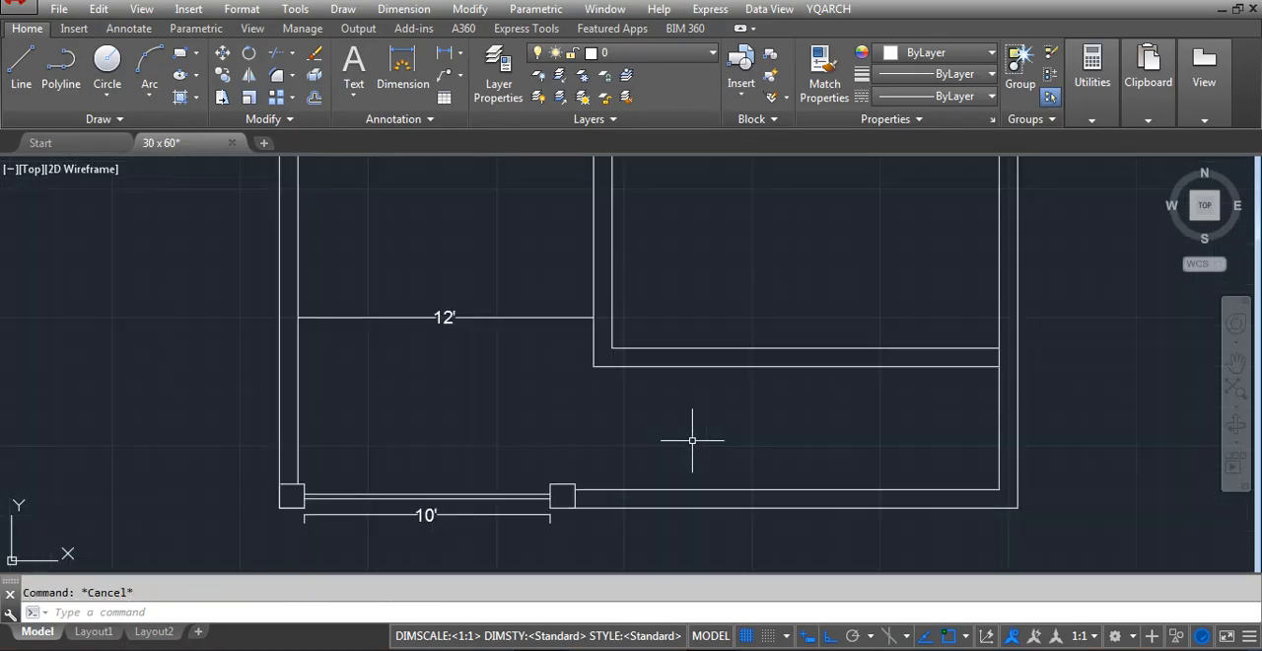
pyautogui.write('tr')
pyautogui.press('Return')
pyautogui.click(999, 358)
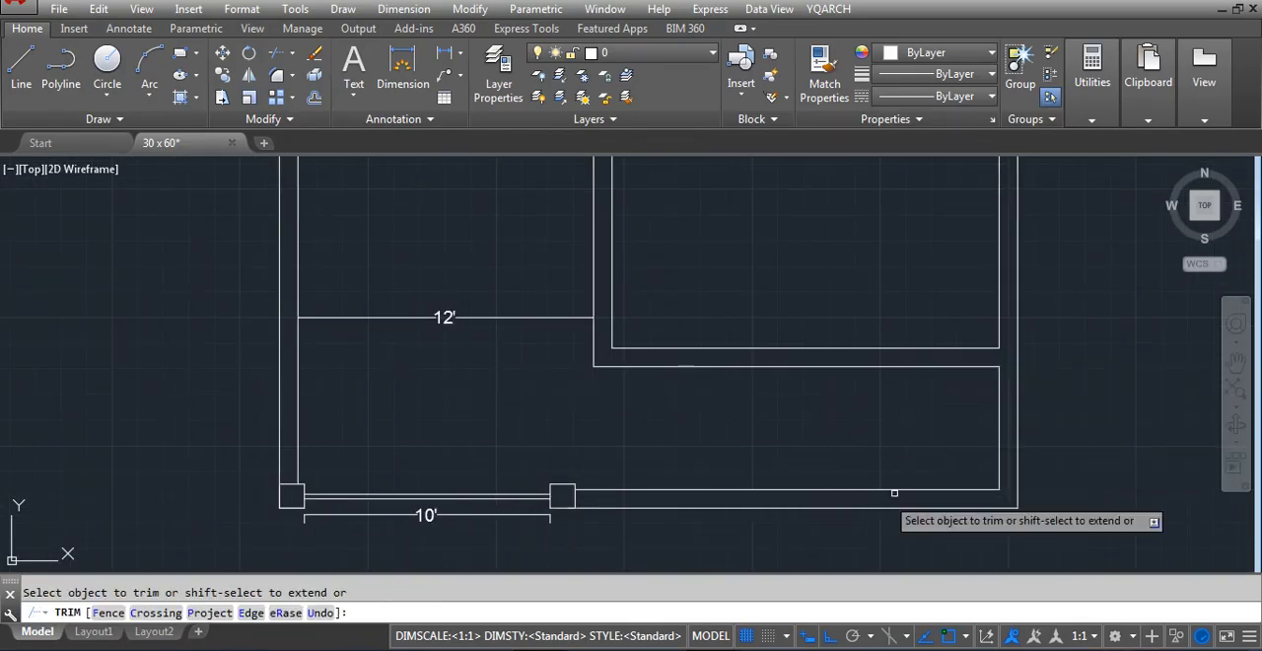
pyautogui.scroll(-6, 648, 495)
pyautogui.scroll(2, 702, 459)
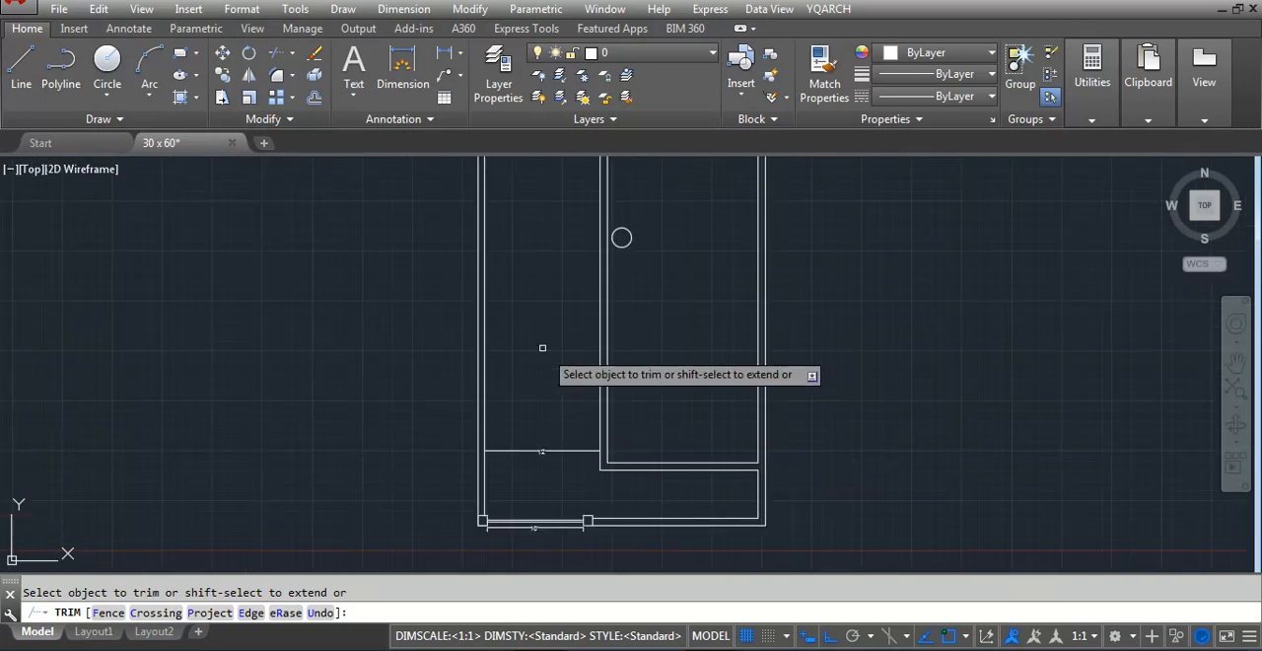
pyautogui.press('Escape')
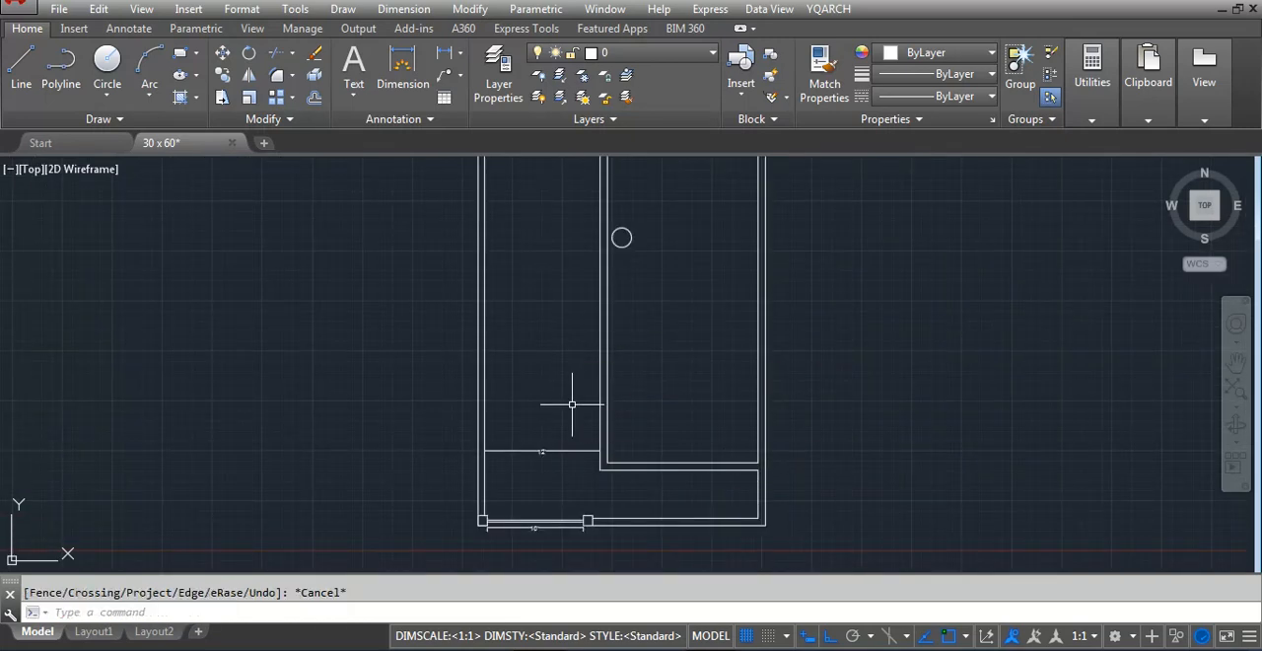
# Draw a line across the front opening between the lower facing corners of the two squares
pyautogui.scroll(6, 563, 546)
pyautogui.write('l')
pyautogui.press('Return')
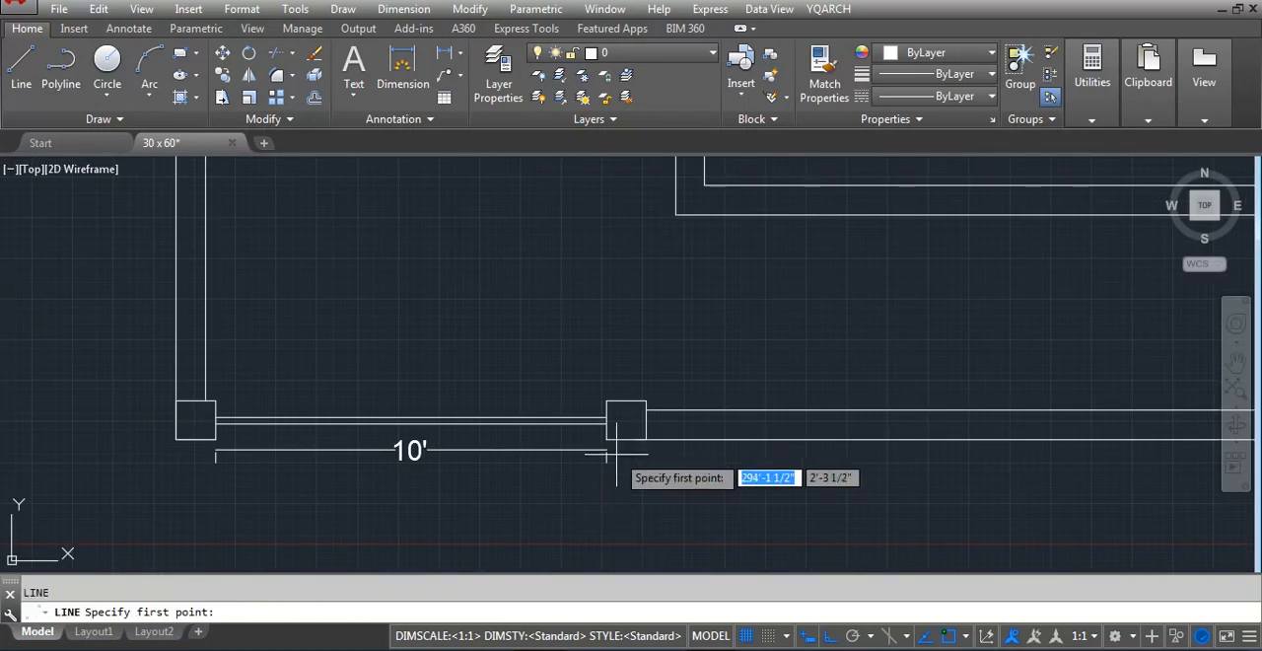
pyautogui.click(606, 438)
pyautogui.click(215, 439)
pyautogui.press('Return')
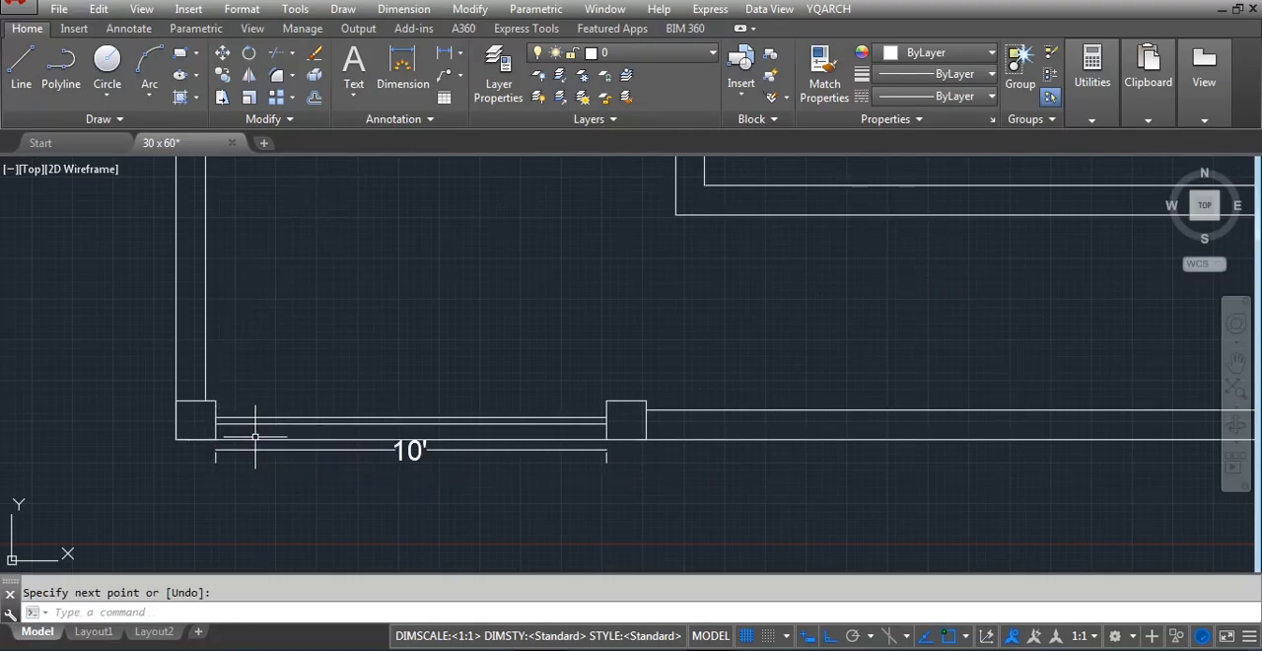
# Move the line just drawn across the opening upward by 240 inches
pyautogui.click(255, 435)
pyautogui.click(252, 436)
pyautogui.click(253, 439)
pyautogui.write('m')
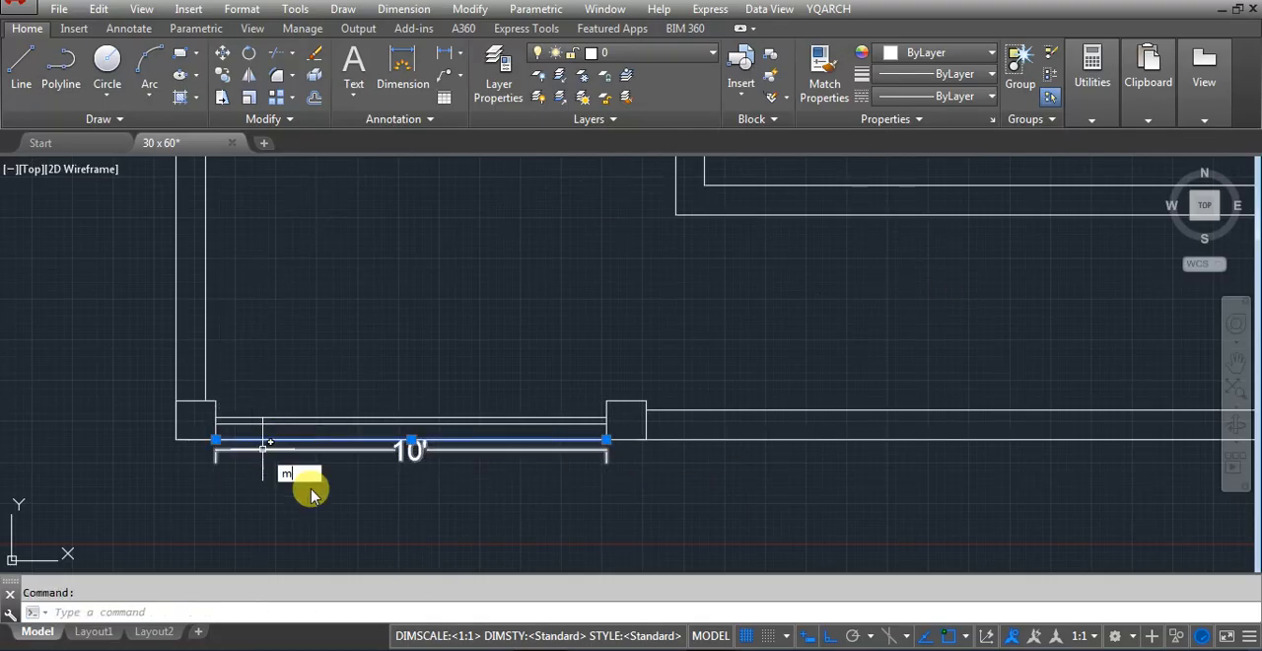
pyautogui.press('Return')
pyautogui.scroll(-4, 521, 523)
pyautogui.click(303, 467)
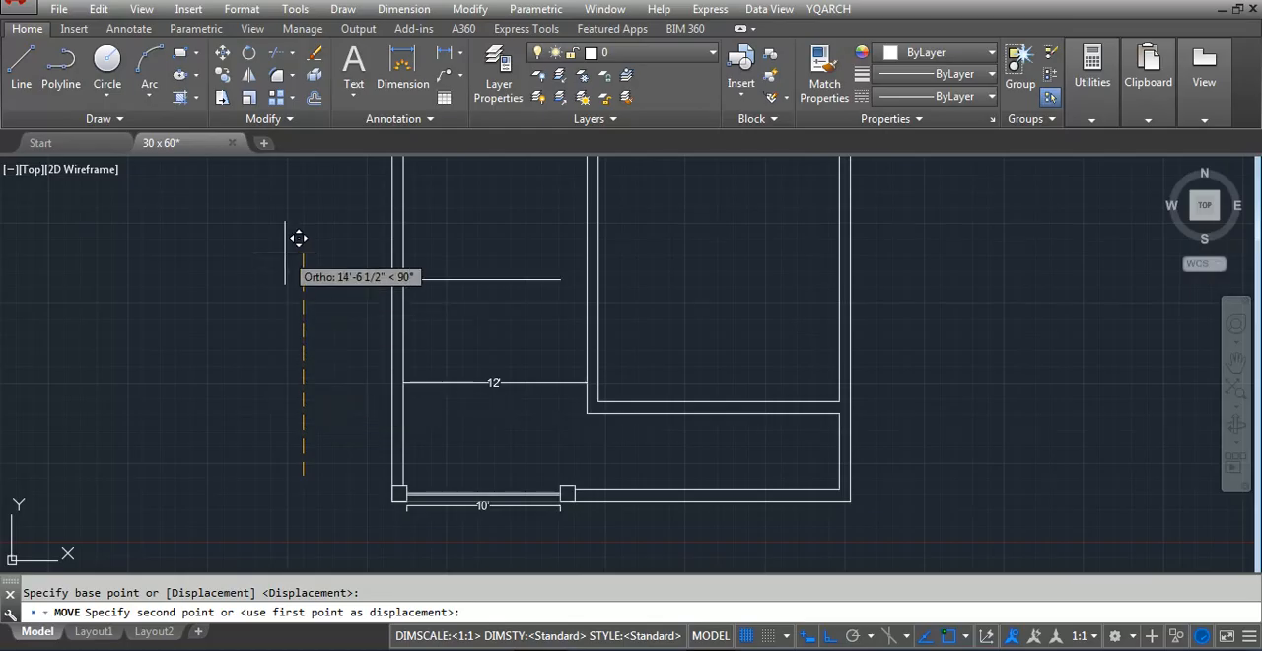
pyautogui.write('240')
pyautogui.press('Return')
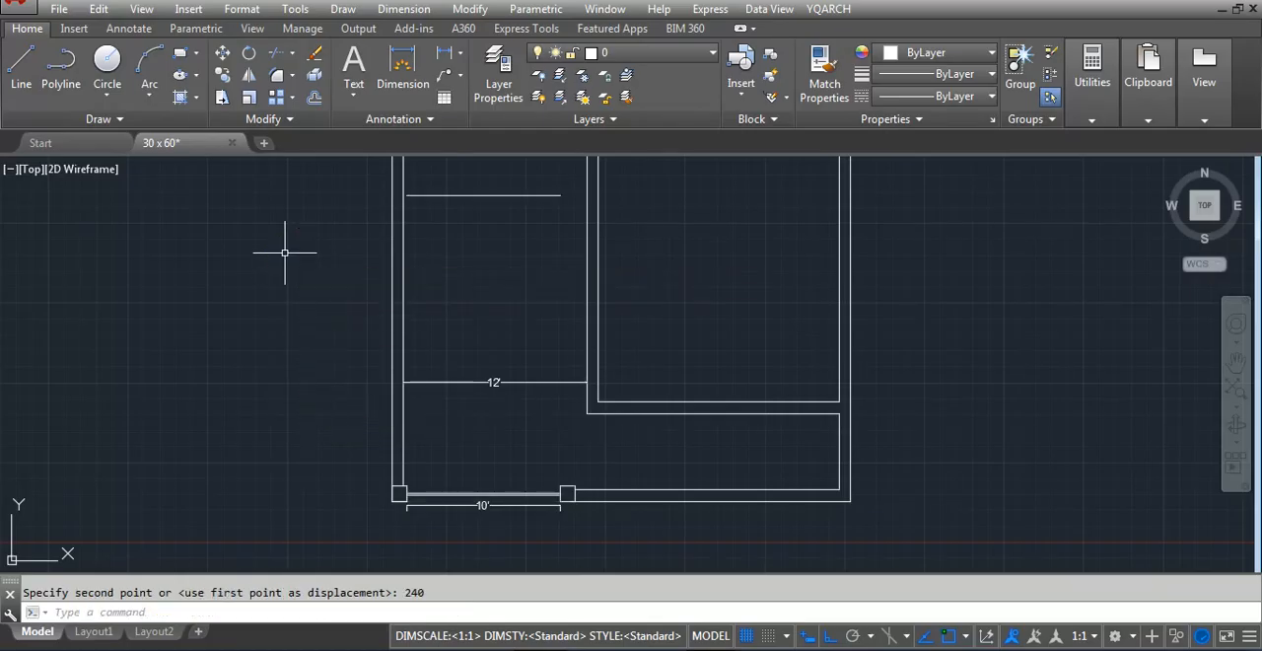
# Extend both ends of the moved horizontal line to the left wall and across the vertical partition wall
pyautogui.write('ex')
pyautogui.press('Return')
pyautogui.press('Return')
pyautogui.click(441, 186)
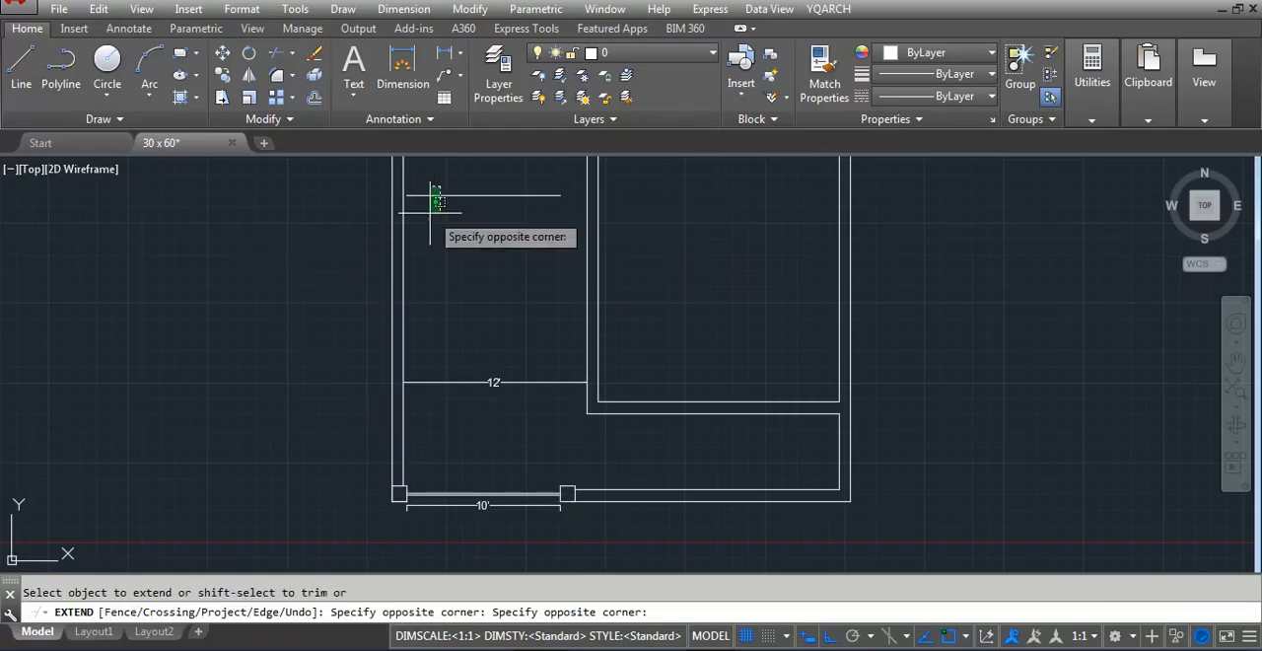
pyautogui.click(431, 211)
pyautogui.click(572, 187)
pyautogui.click(562, 205)
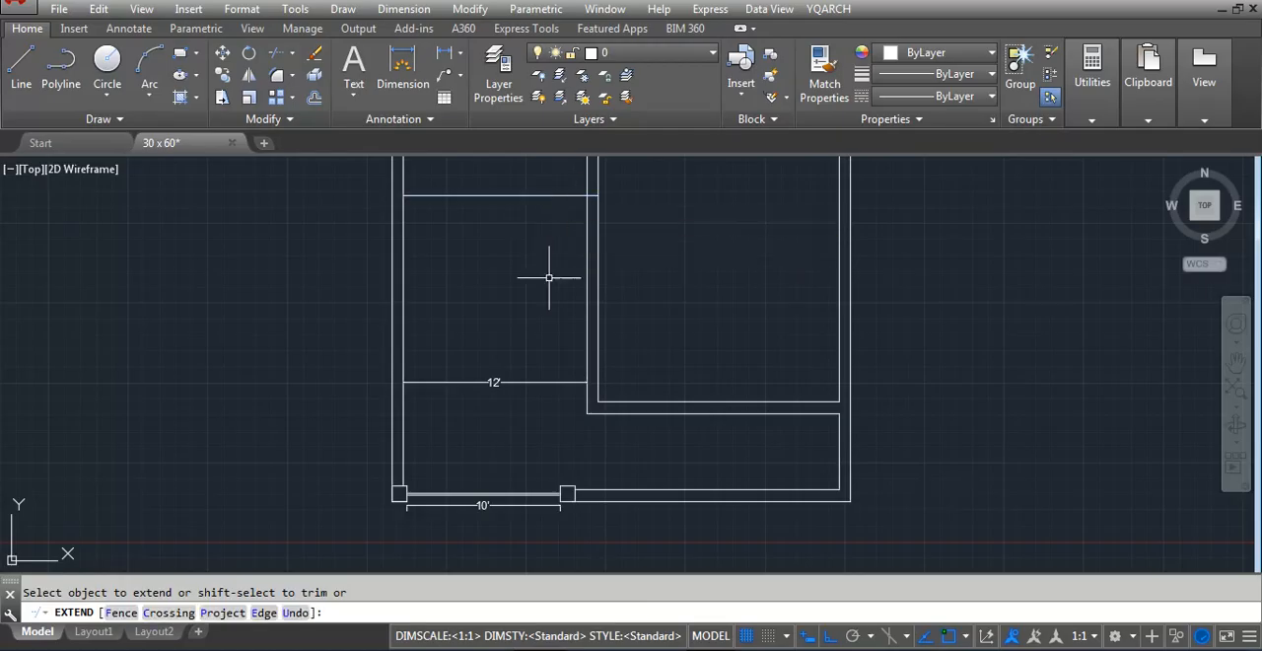
pyautogui.press('Escape')
# Offset the extended horizontal line upward by 9 inches
pyautogui.write('o')
pyautogui.press('Return')
pyautogui.write('9')
# Fillet the lower of the two new horizontal lines with the partition's left vertical line at zero radius
pyautogui.press('Return')
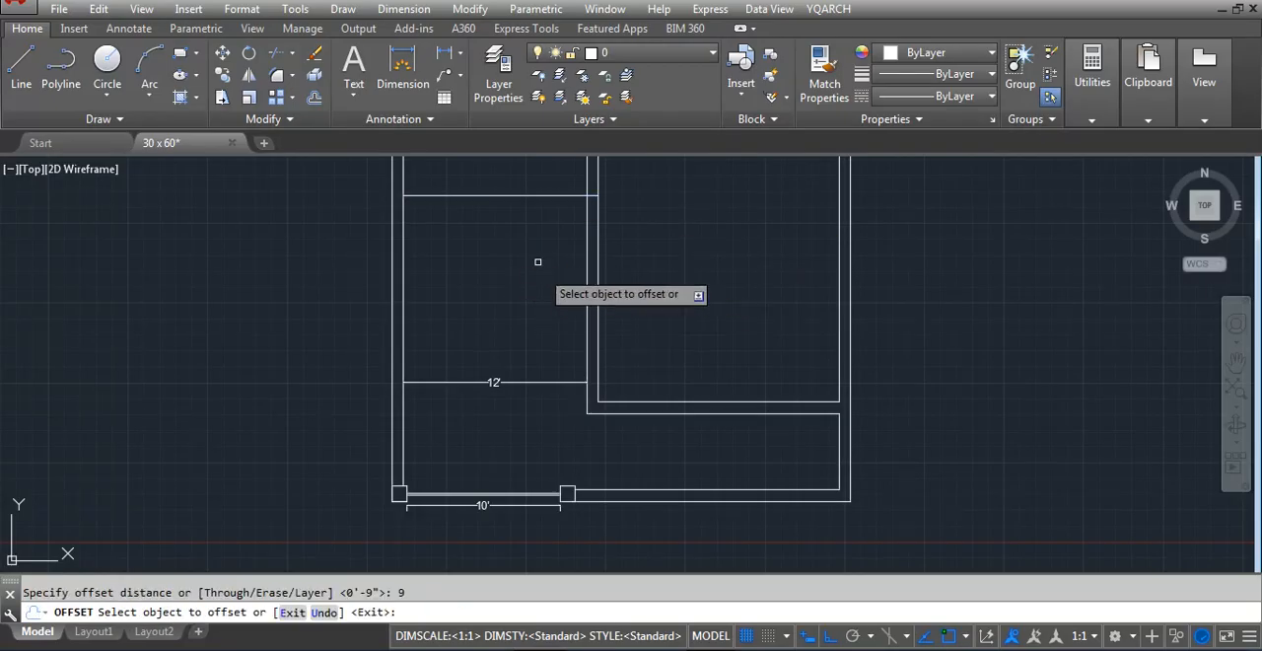
pyautogui.click(528, 195)
pyautogui.click(533, 183)
pyautogui.press('Escape')
pyautogui.write('f')
pyautogui.press('Return')
pyautogui.write('r')
pyautogui.press('Return')
pyautogui.press('Return')
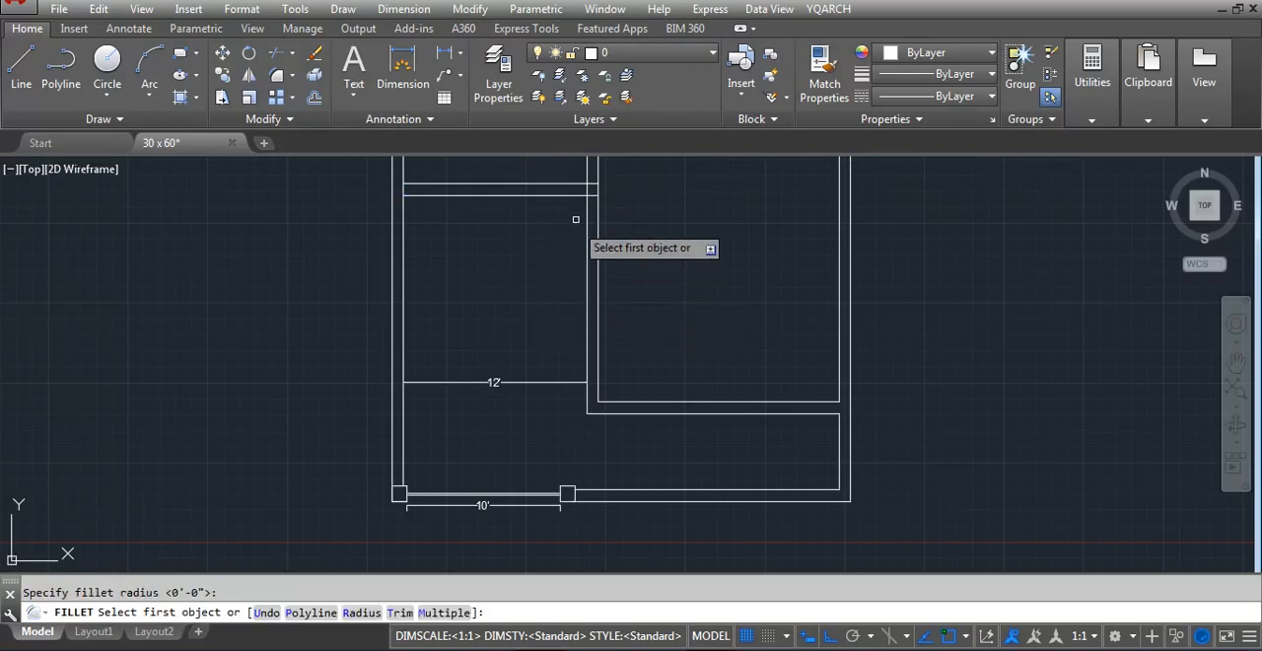
pyautogui.click(582, 195)
pyautogui.press('Escape')
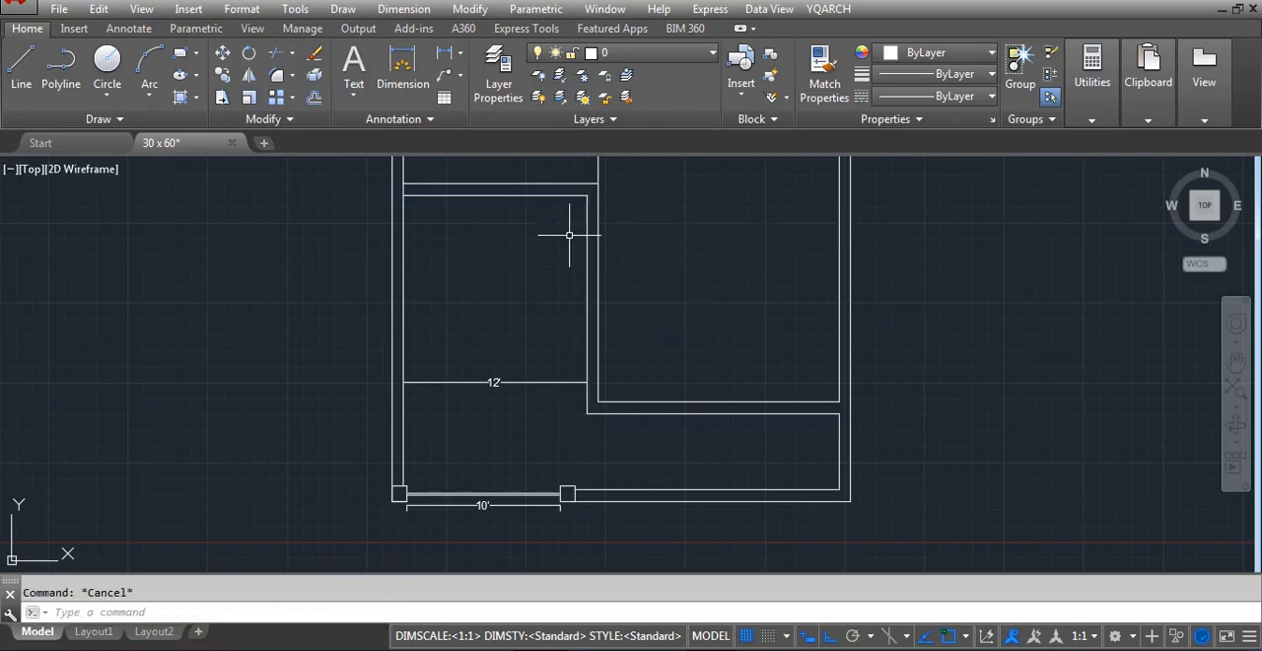
# Fillet the upper of the two new horizontal lines with the partition's right vertical line at zero radius
pyautogui.press('Return')
pyautogui.write('r')
pyautogui.press('Return')
pyautogui.press('Return')
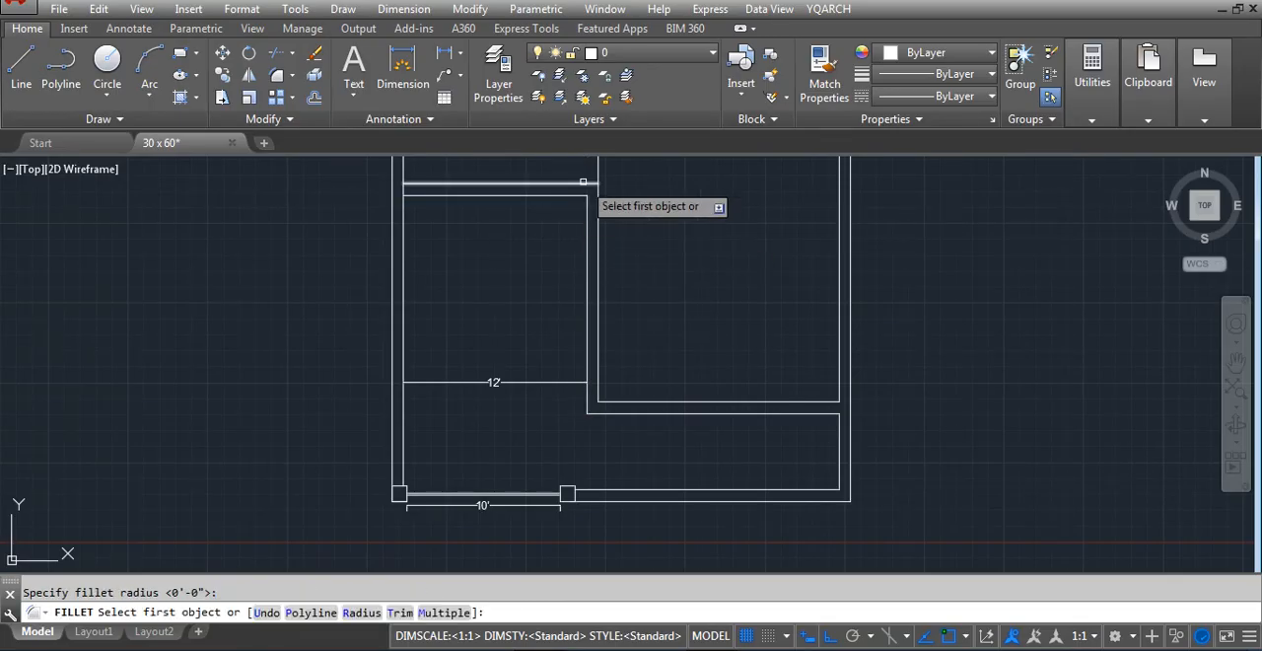
pyautogui.click(593, 184)
pyautogui.press('Escape')
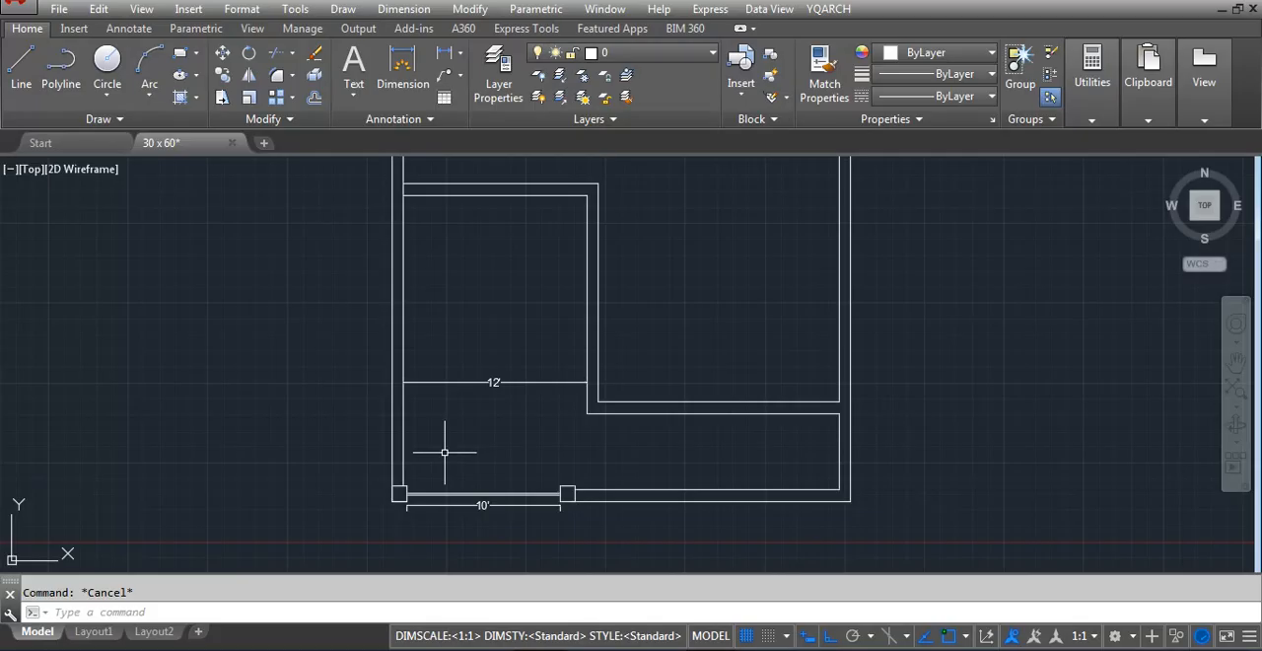
# Add a vertical linear dimension from the left square's lower corner to the room's rear wall, placed inside the room, and save the drawing
pyautogui.write('dli')
pyautogui.press('Return')
pyautogui.scroll(5, 370, 489)
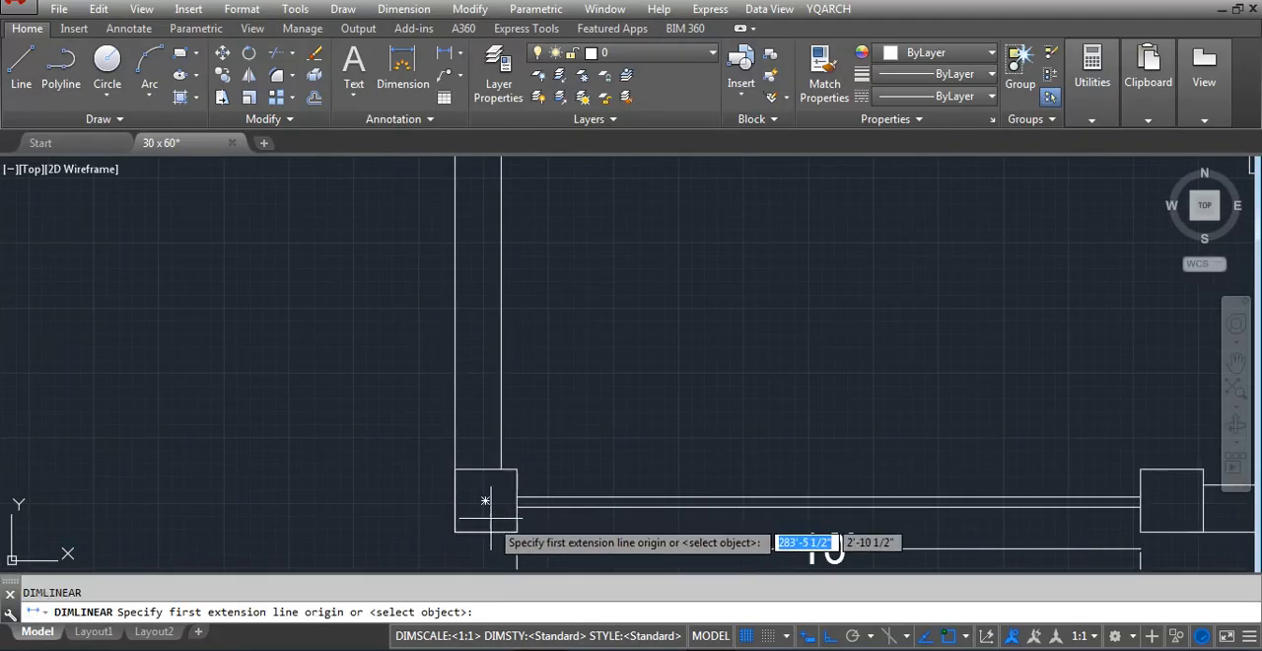
pyautogui.click(517, 533)
pyautogui.scroll(-6, 454, 556)
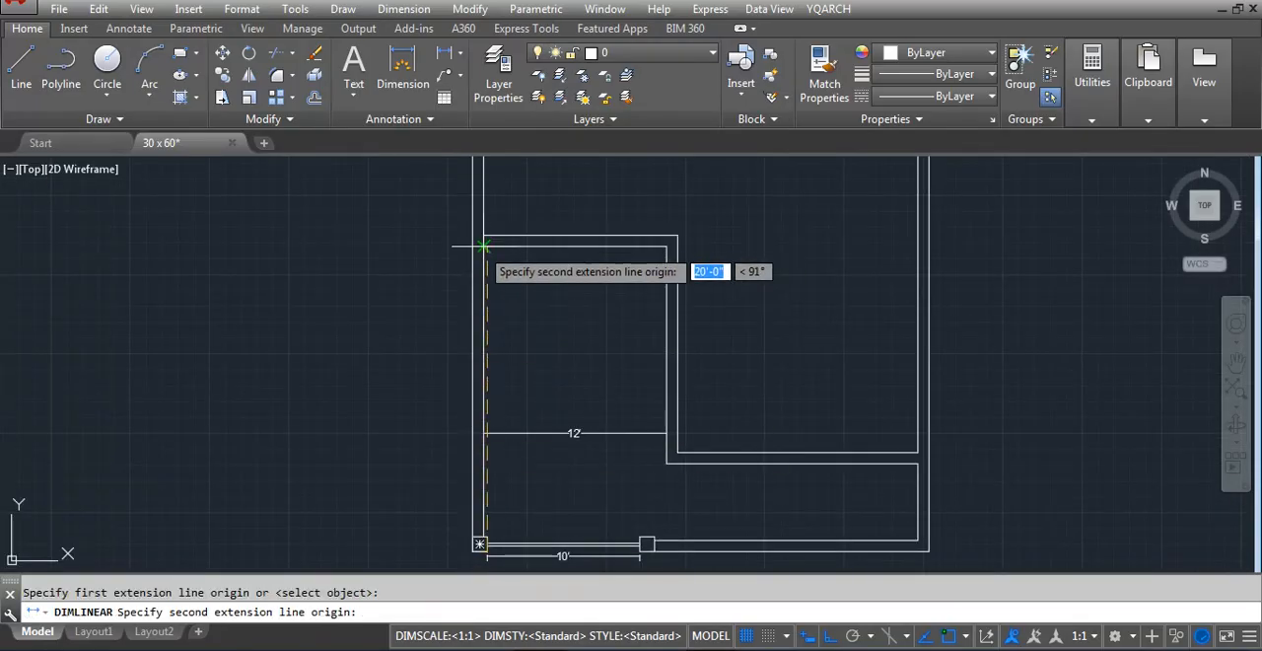
pyautogui.click(485, 246)
pyautogui.click(511, 376)
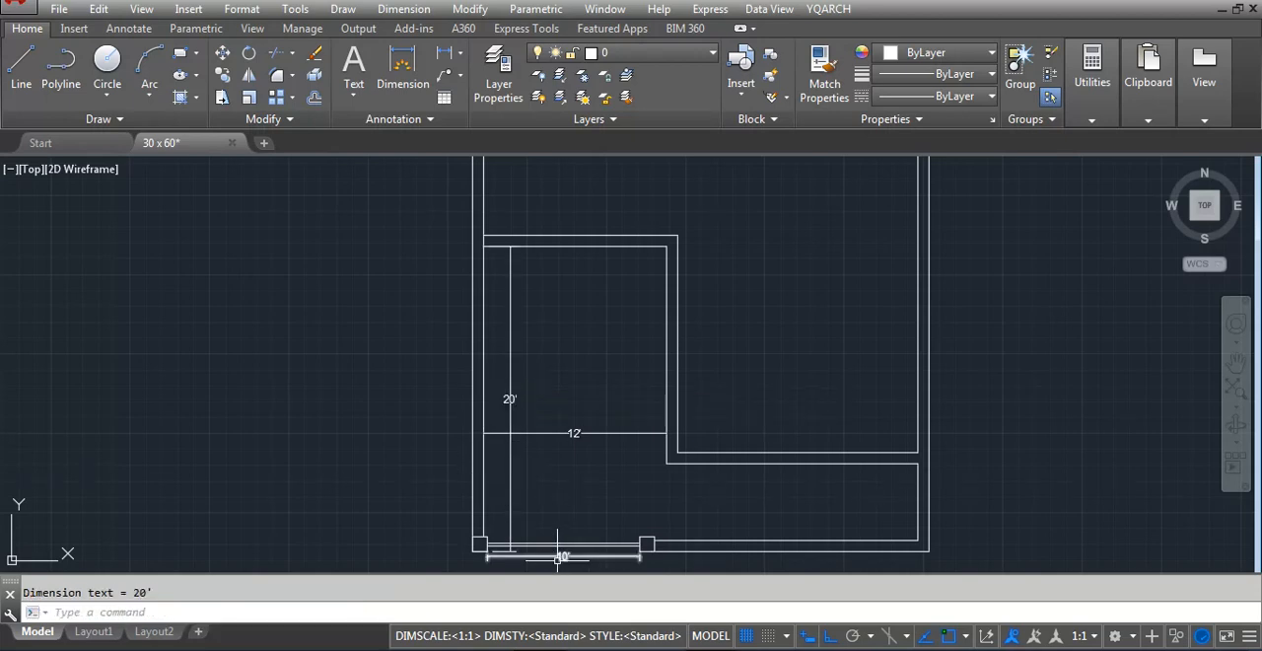
pyautogui.hotkey('ctrl', 's')
pyautogui.scroll(-3, 304, 408)
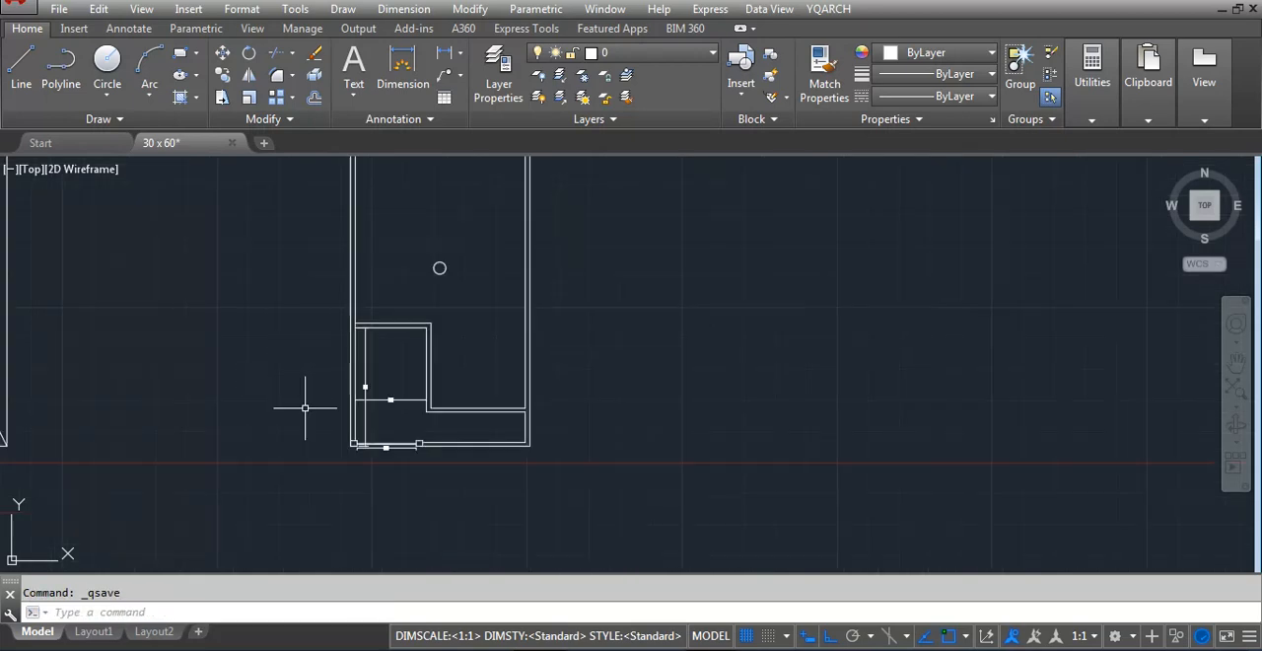
# Add a vertical linear dimension across the narrow front strip, from the horizontal partition's lower line to the front wall's inner line
pyautogui.scroll(1, 344, 423)
pyautogui.write('DIM')
pyautogui.write('LI')
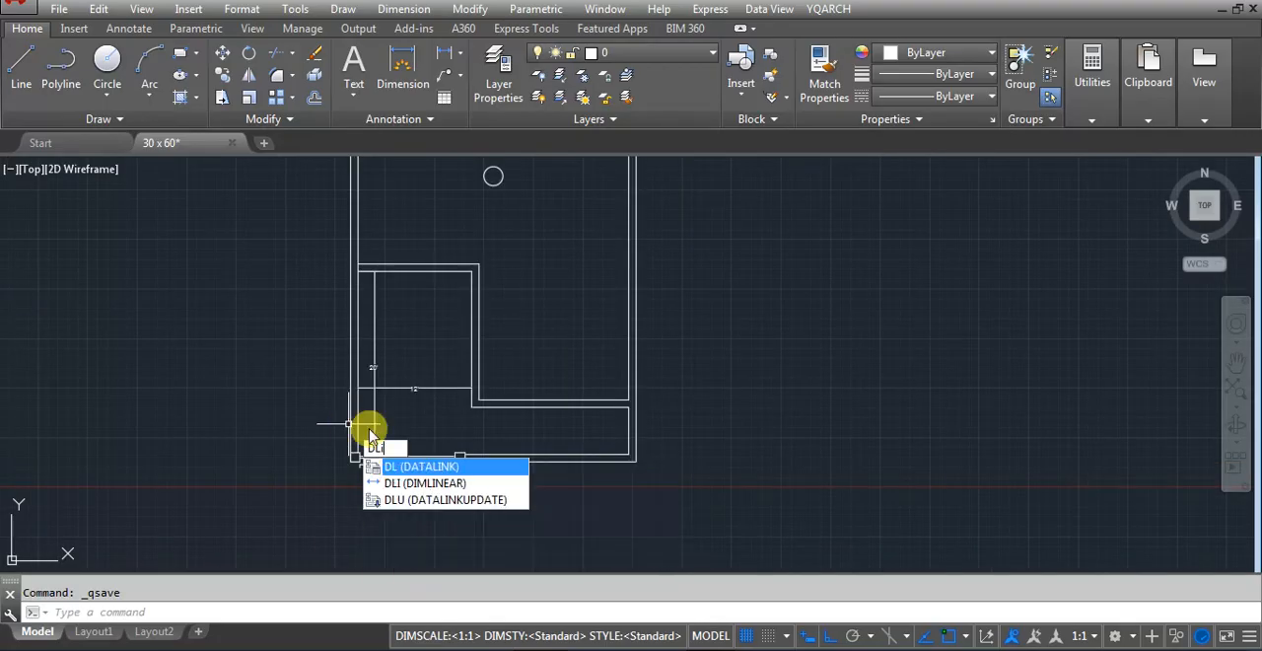
pyautogui.press('Return')
pyautogui.scroll(4, 564, 408)
pyautogui.scroll(2, 594, 402)
pyautogui.click(593, 411)
pyautogui.scroll(-2, 601, 477)
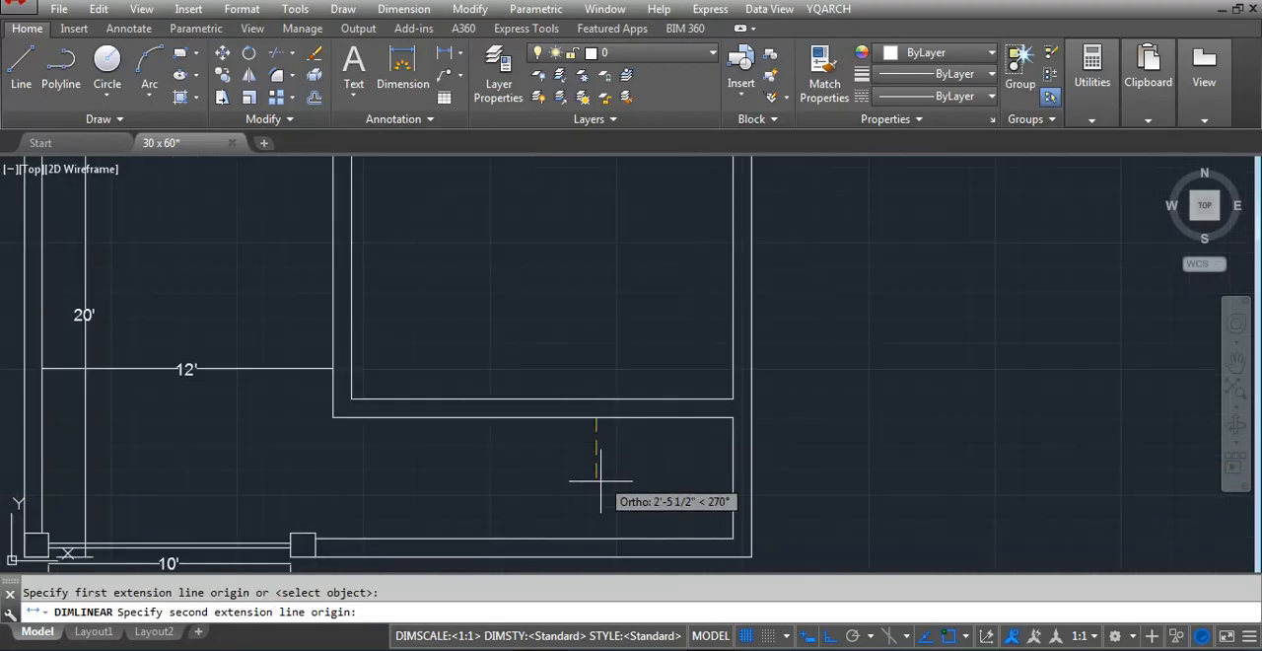
pyautogui.click(596, 539)
pyautogui.click(589, 481)
pyautogui.scroll(-5, 661, 365)
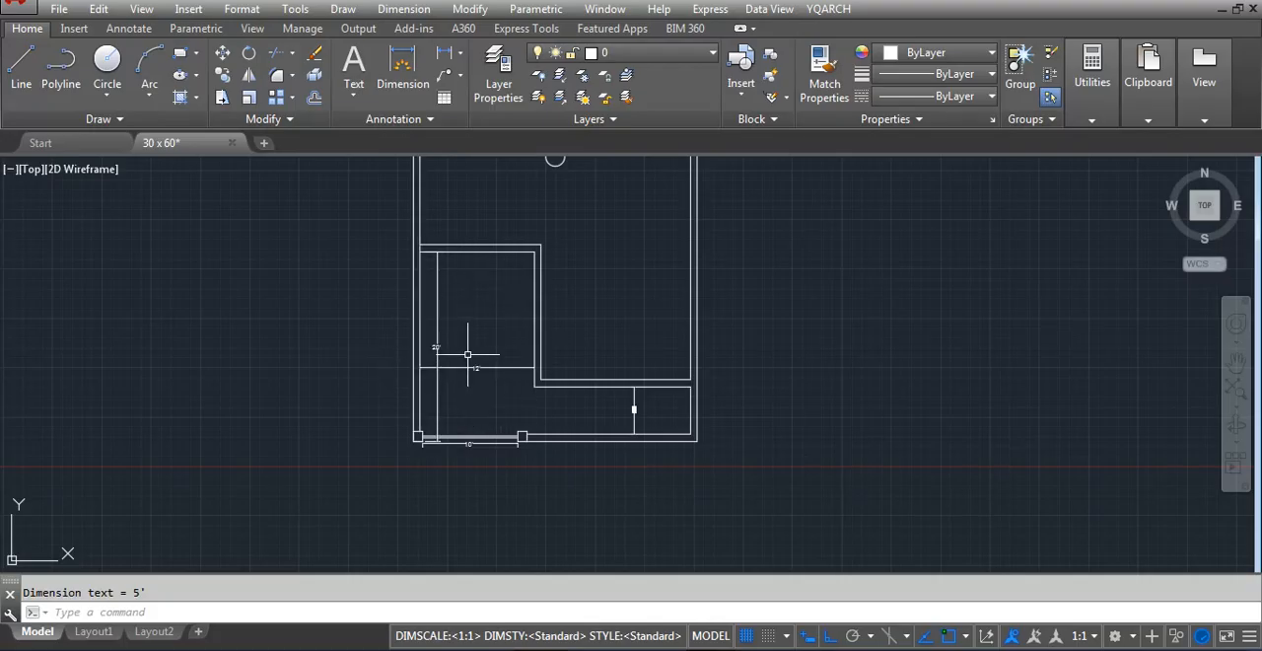
# Review the dimensioned front area of the floor plan, including the opening, the partition and the narrow strip
pyautogui.scroll(2, 614, 456)
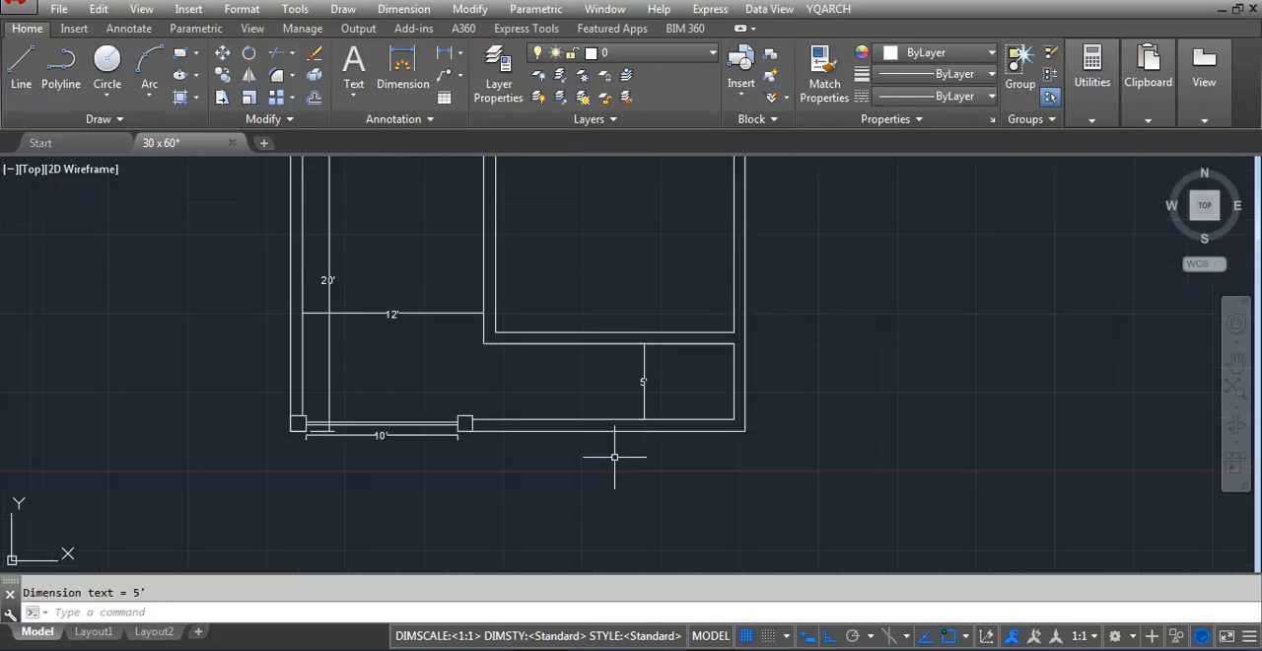
pyautogui.scroll(-2, 539, 447)
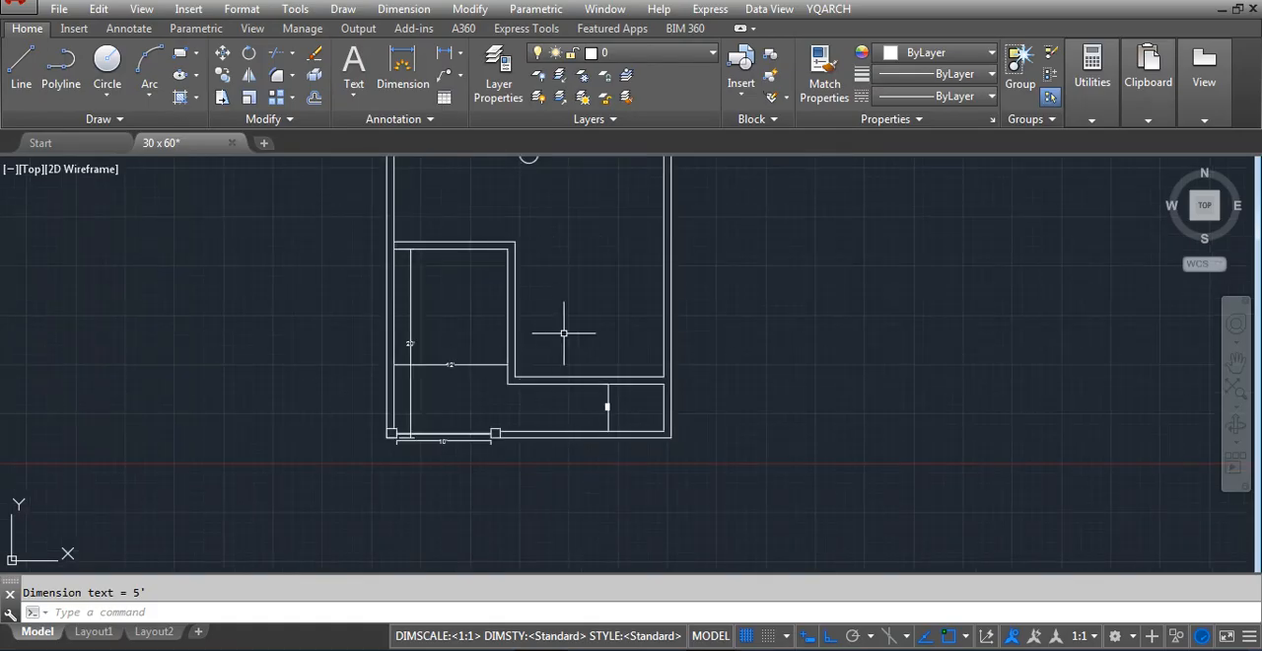
pyautogui.scroll(-6, 562, 332)
pyautogui.scroll(6, 567, 334)
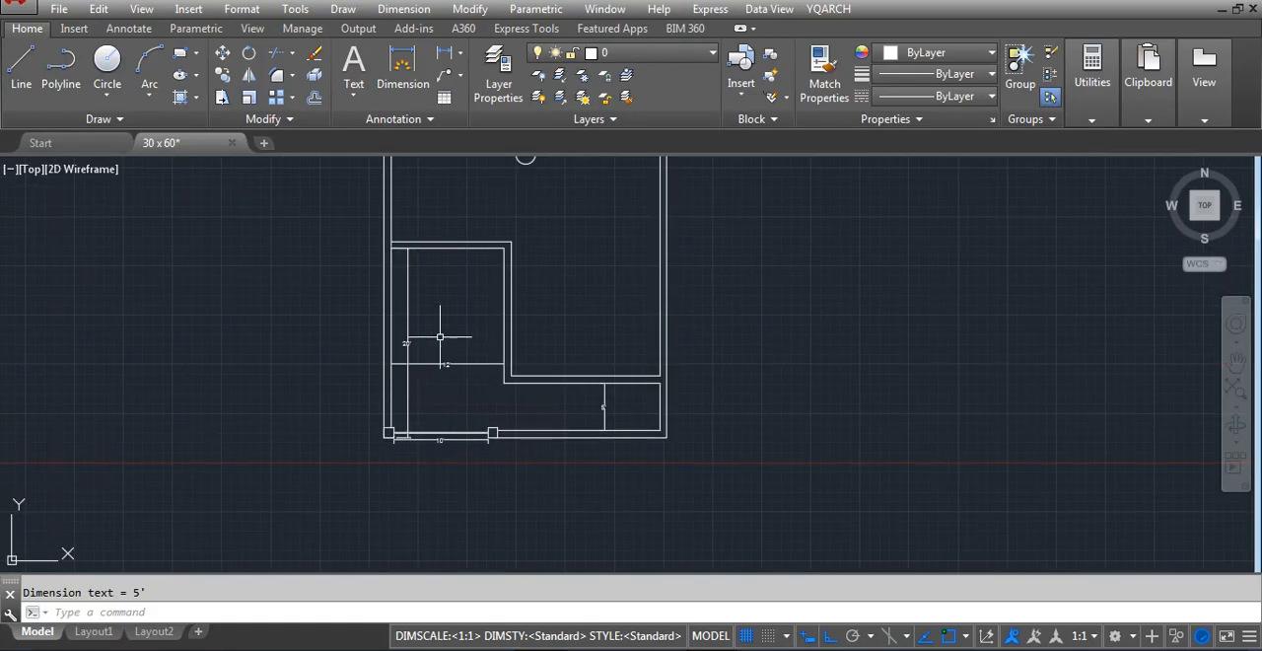
pyautogui.scroll(2, 437, 338)
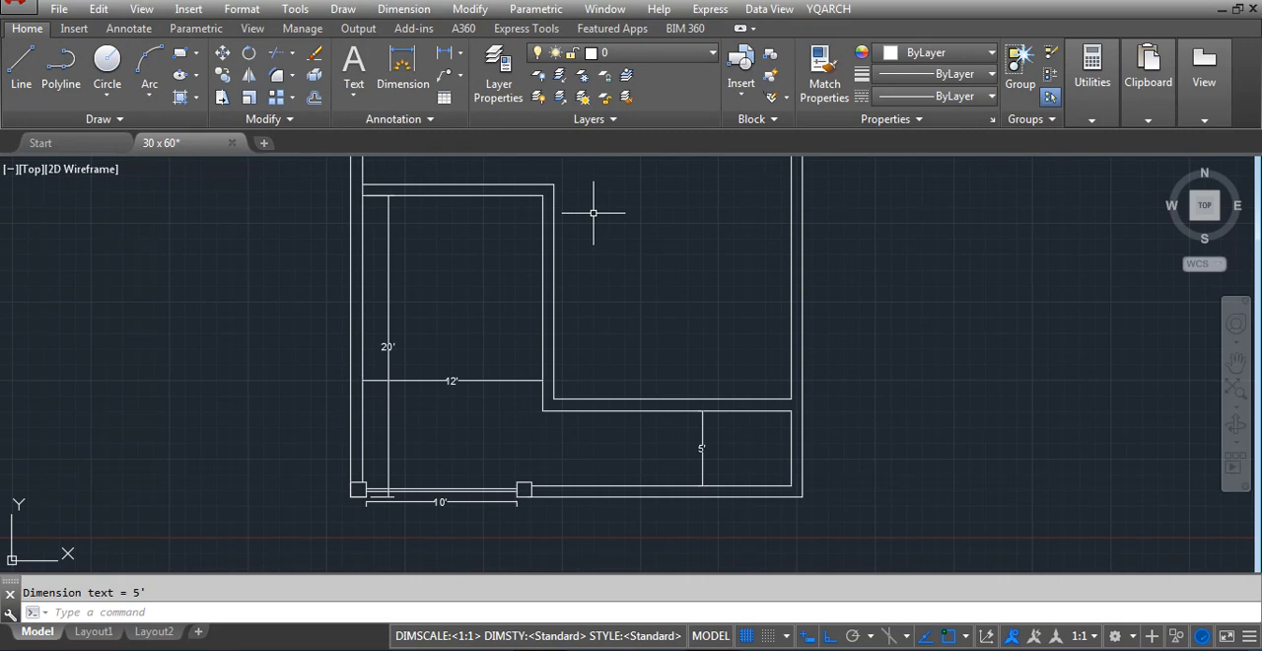
pyautogui.scroll(-4, 295, 408)
pyautogui.scroll(4, 335, 408)
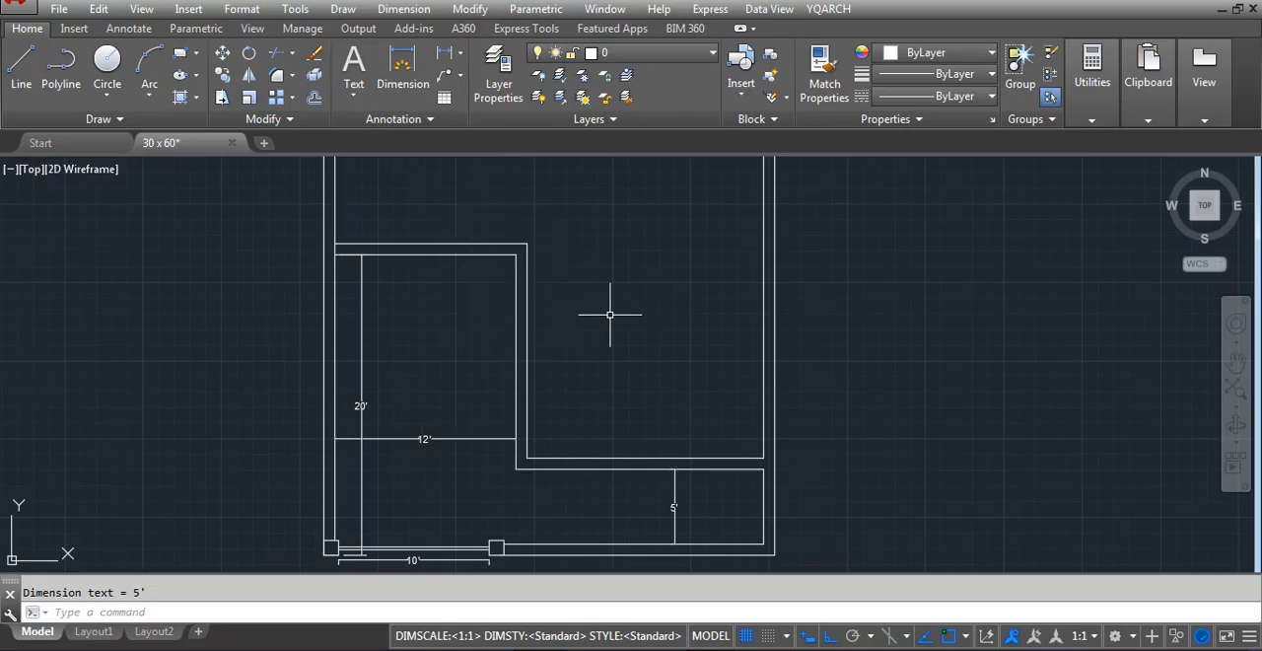
# Examine the plot with the compass ring to see which direction zones cover its north, west and south parts
pyautogui.scroll(-5, 620, 315)
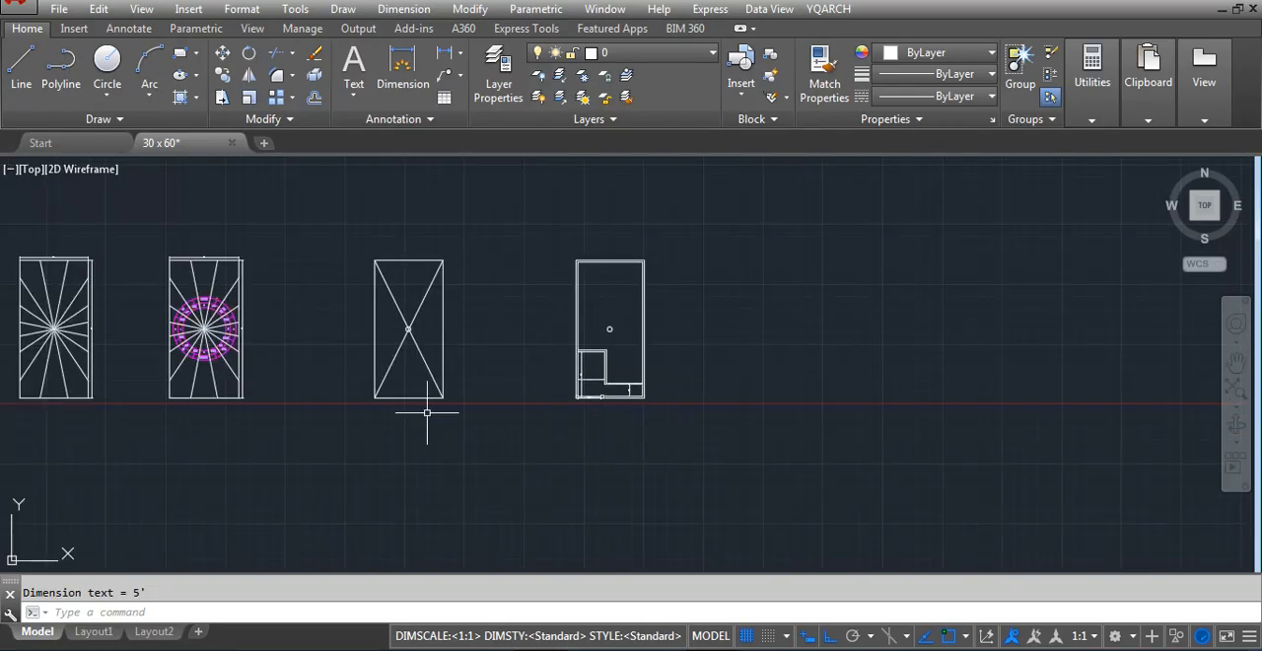
pyautogui.scroll(-3, 428, 414)
pyautogui.scroll(7, 289, 363)
pyautogui.scroll(4, 690, 374)
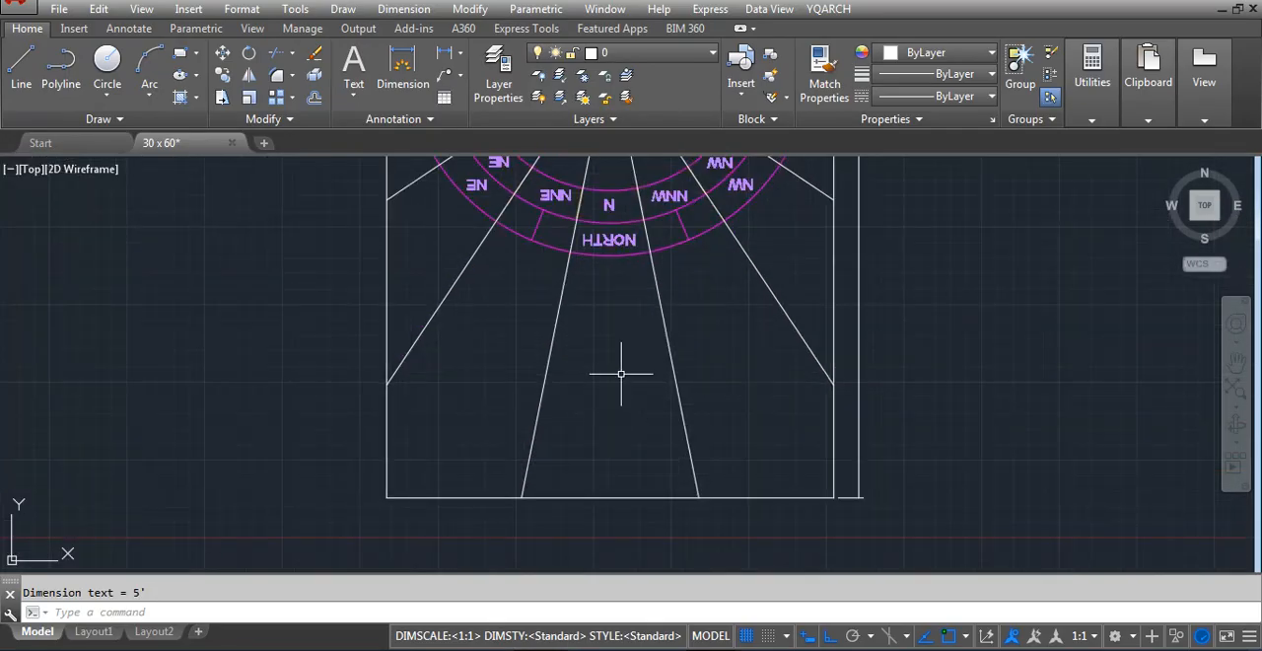
pyautogui.scroll(-4, 561, 409)
pyautogui.scroll(4, 437, 377)
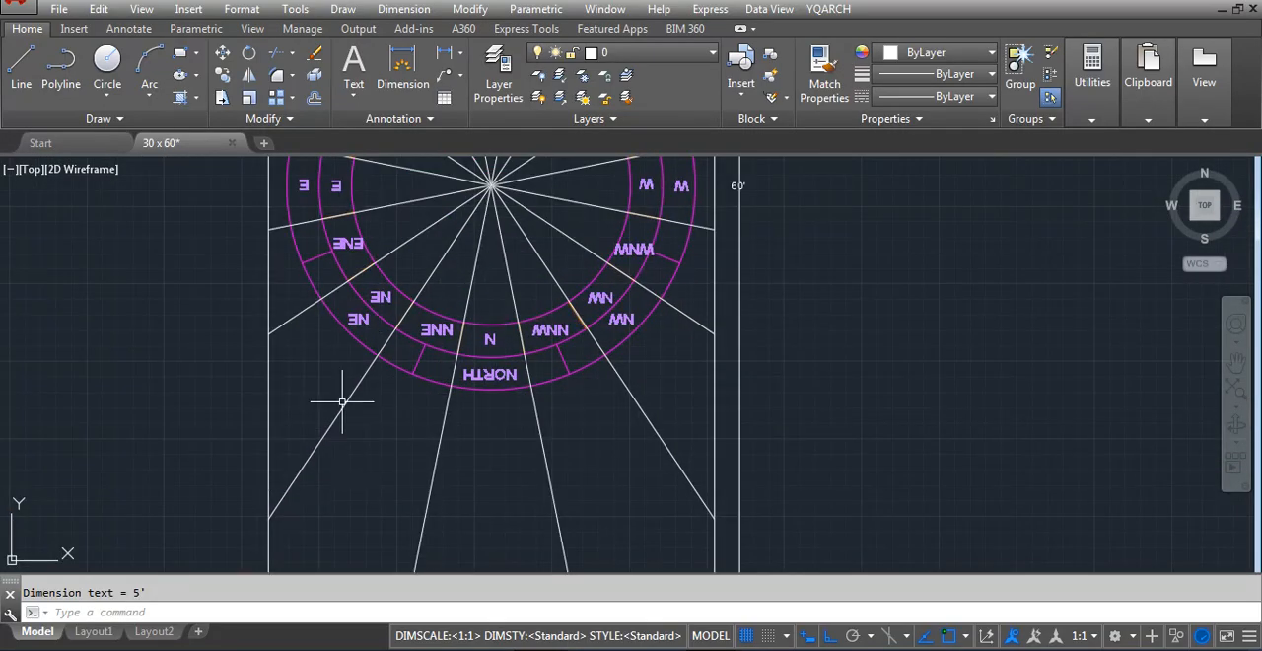
pyautogui.scroll(-2, 414, 338)
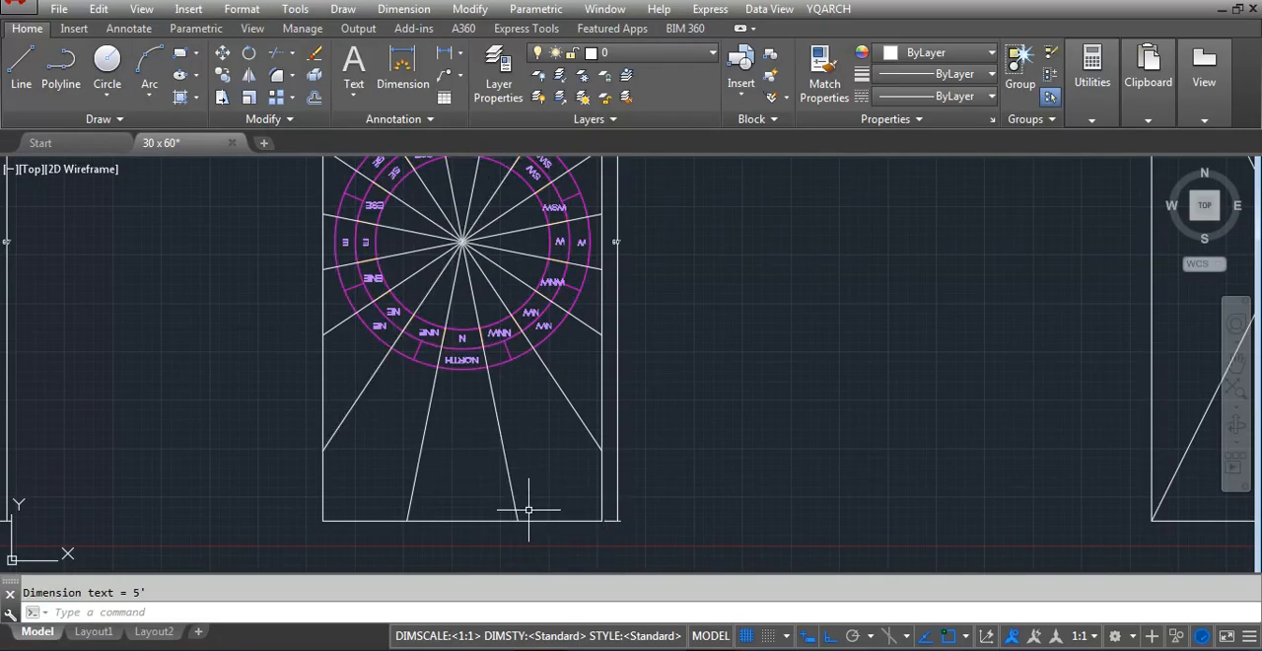
pyautogui.scroll(2, 574, 277)
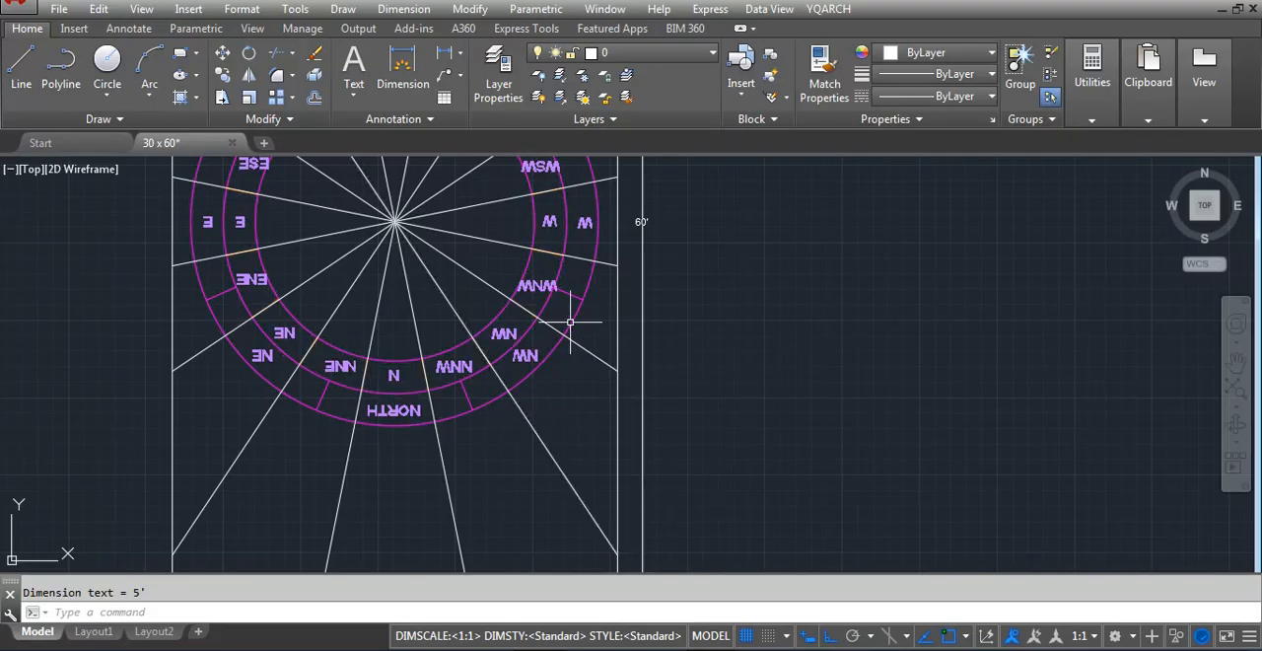
pyautogui.scroll(-2, 625, 273)
pyautogui.scroll(-2, 386, 385)
pyautogui.scroll(2, 429, 330)
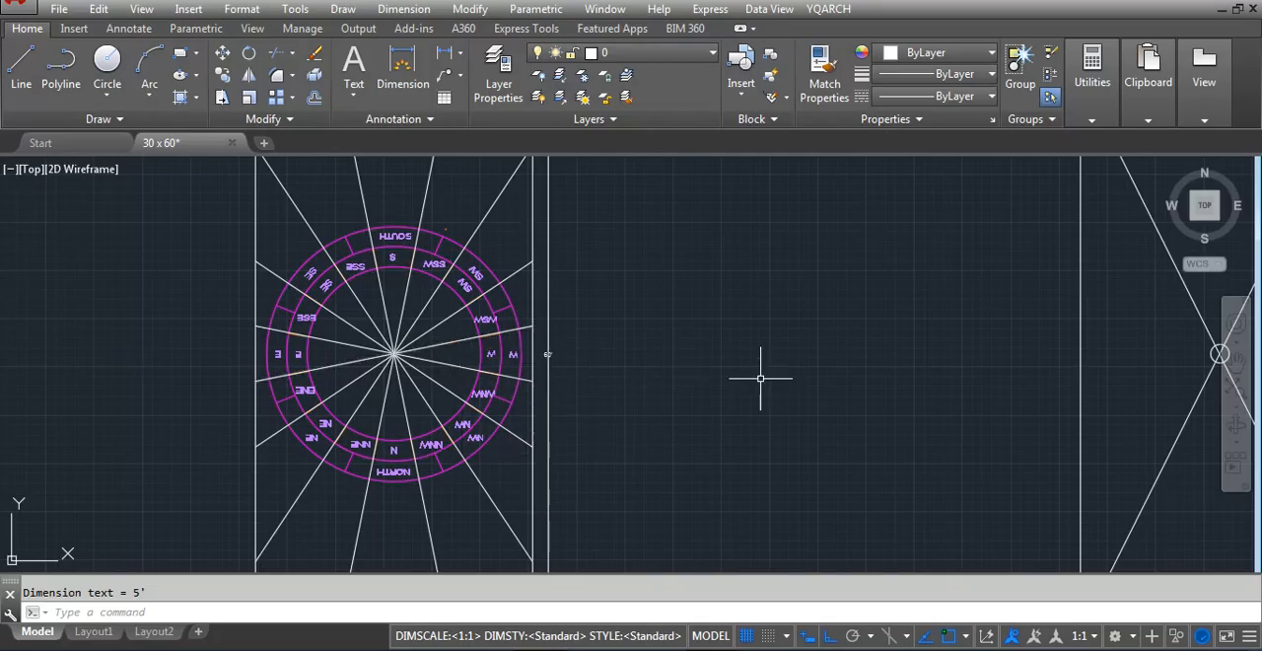
pyautogui.scroll(2, 442, 253)
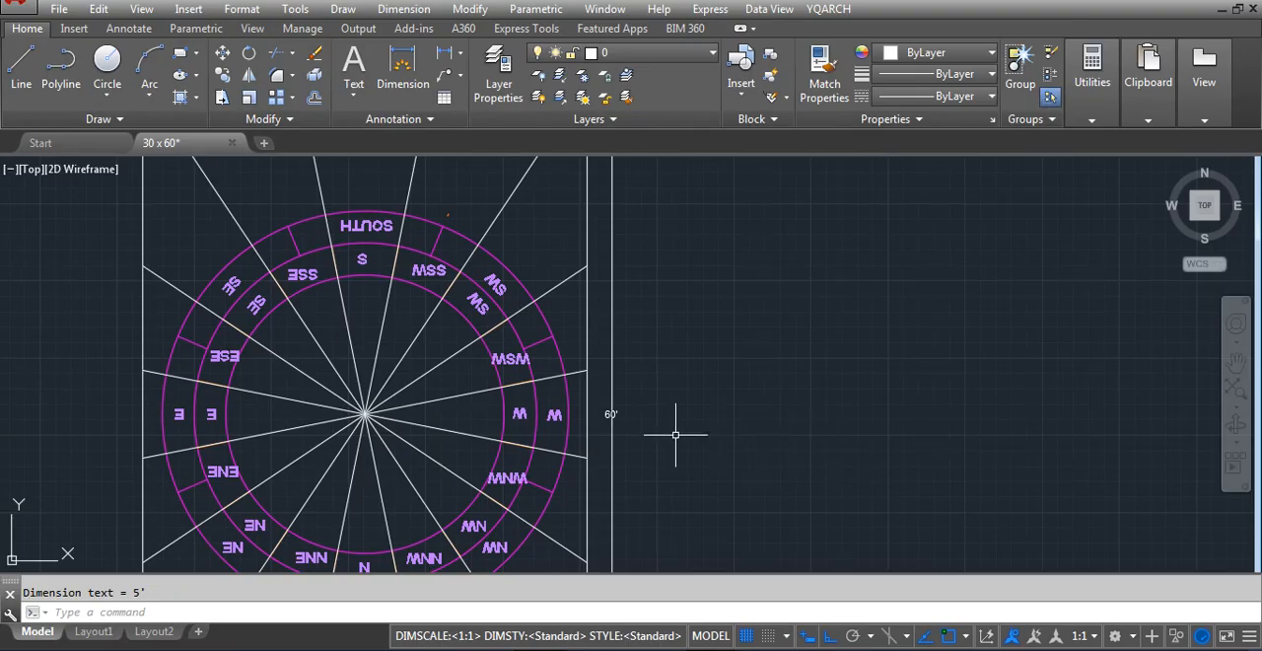
pyautogui.scroll(-5, 500, 290)
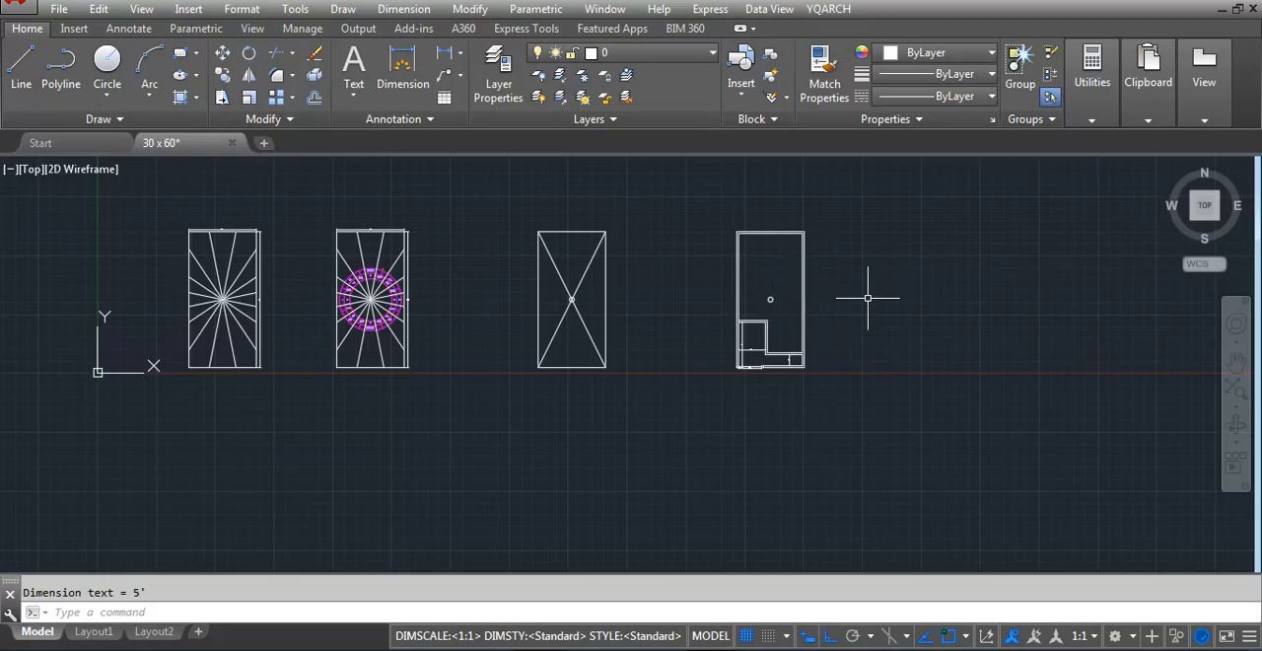
# Compare the floor plan's remaining interior with the compass zones of the divided plot, checking the south, west and northwest sectors
pyautogui.scroll(2, 773, 303)
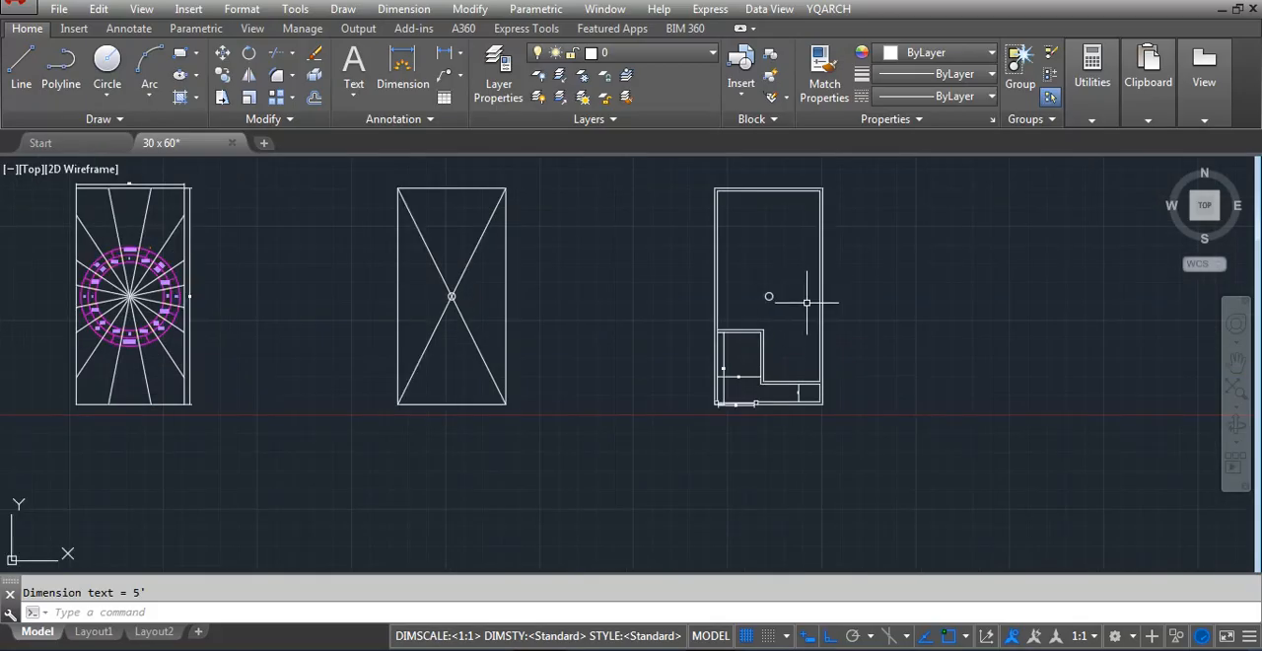
pyautogui.scroll(2, 761, 289)
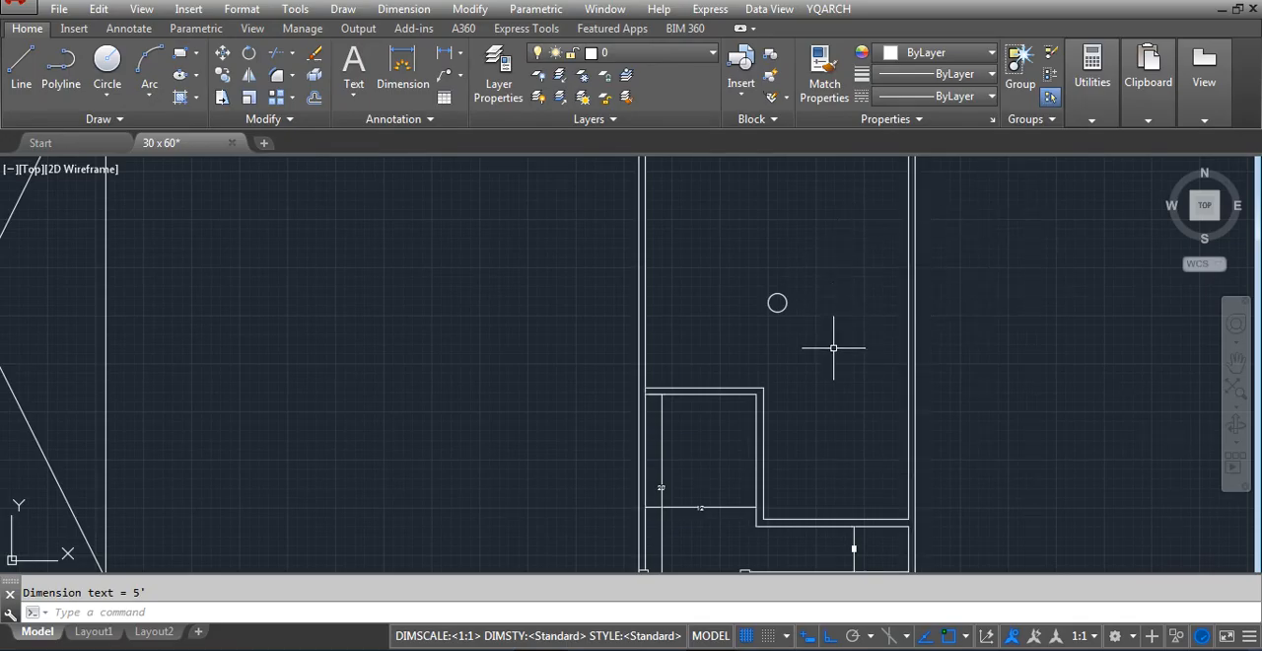
pyautogui.scroll(-2, 834, 346)
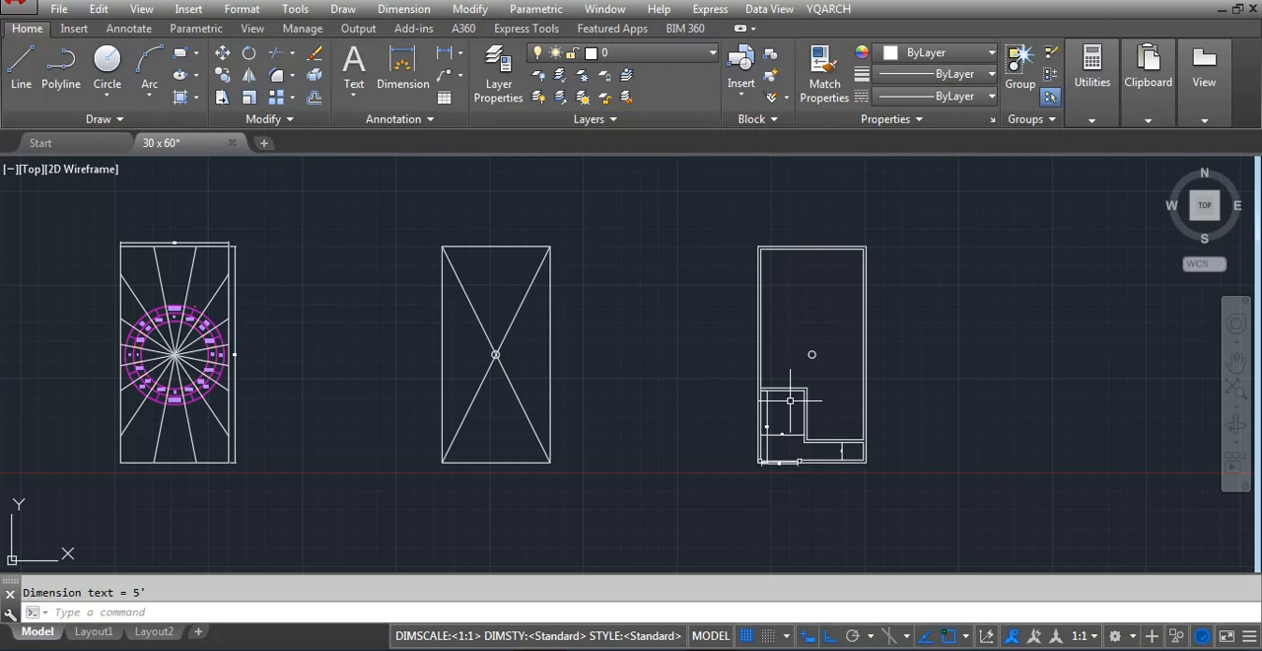
pyautogui.scroll(4, 789, 400)
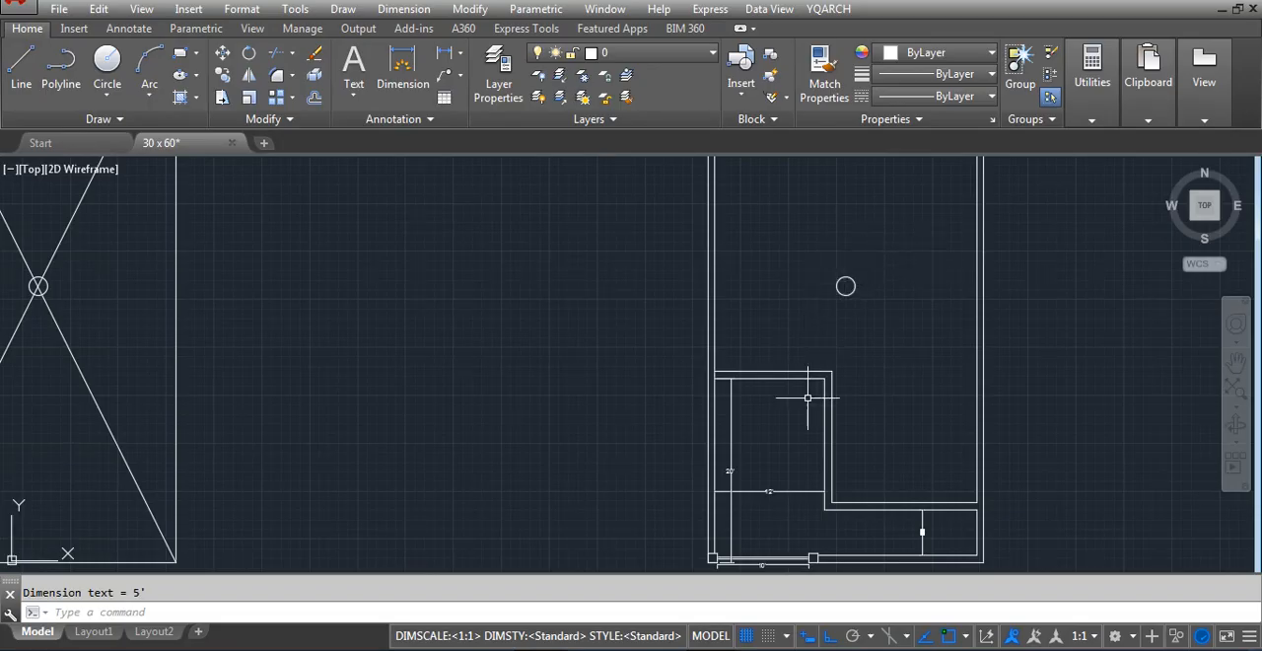
pyautogui.scroll(-4, 775, 449)
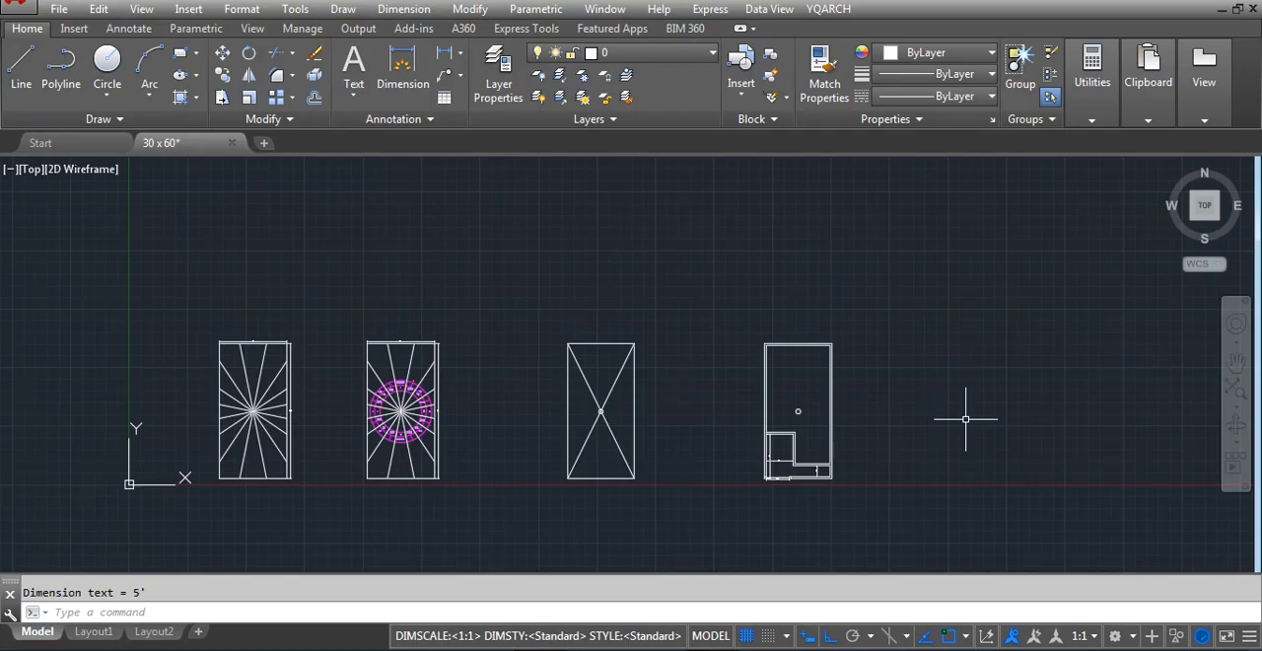
pyautogui.scroll(6, 421, 390)
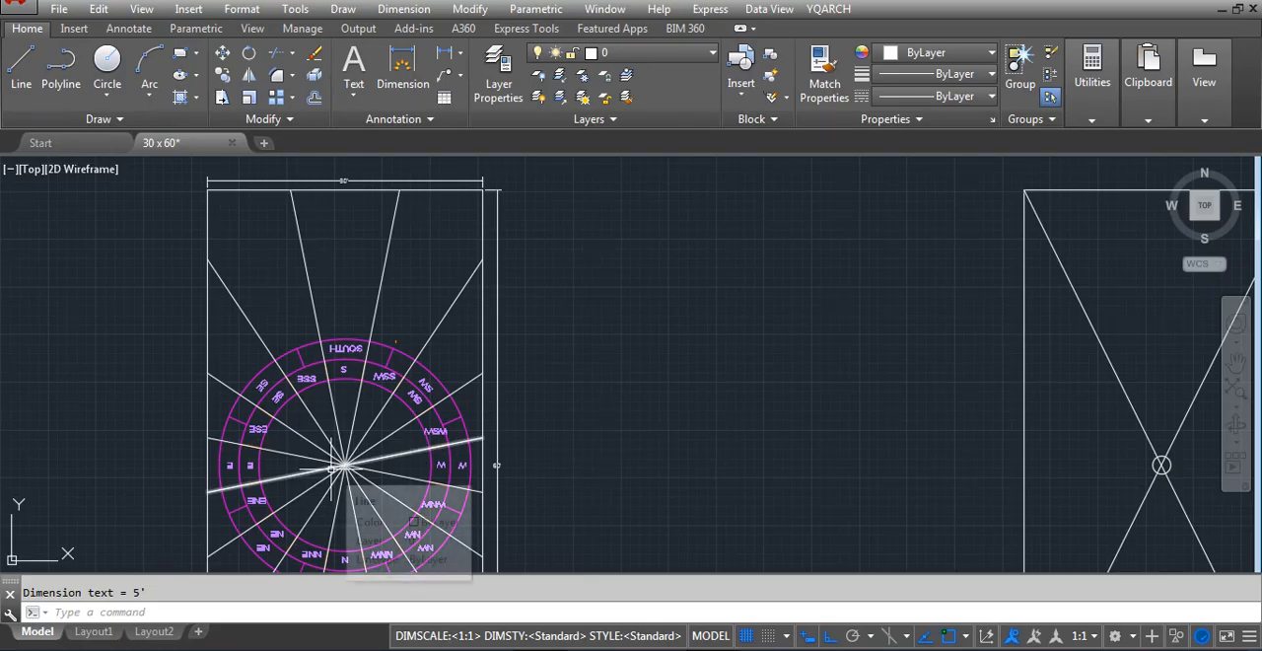
pyautogui.scroll(-4, 474, 335)
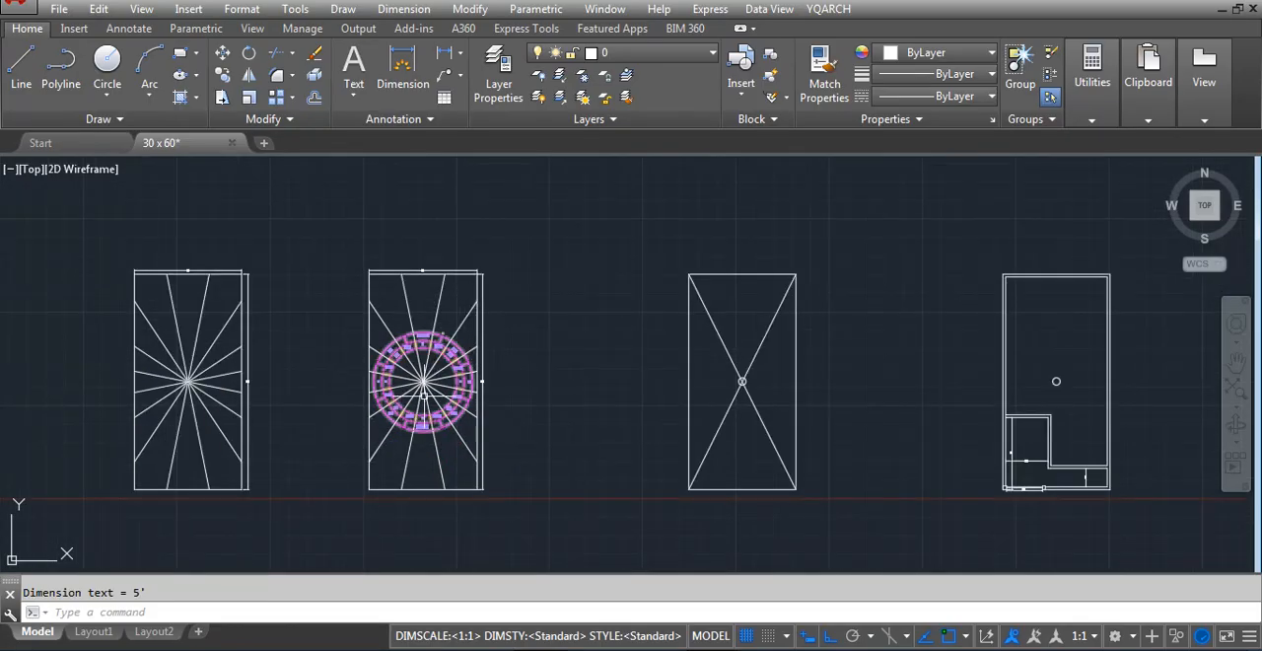
pyautogui.scroll(6, 437, 360)
pyautogui.scroll(1, 444, 256)
pyautogui.scroll(-4, 423, 296)
pyautogui.scroll(5, 437, 262)
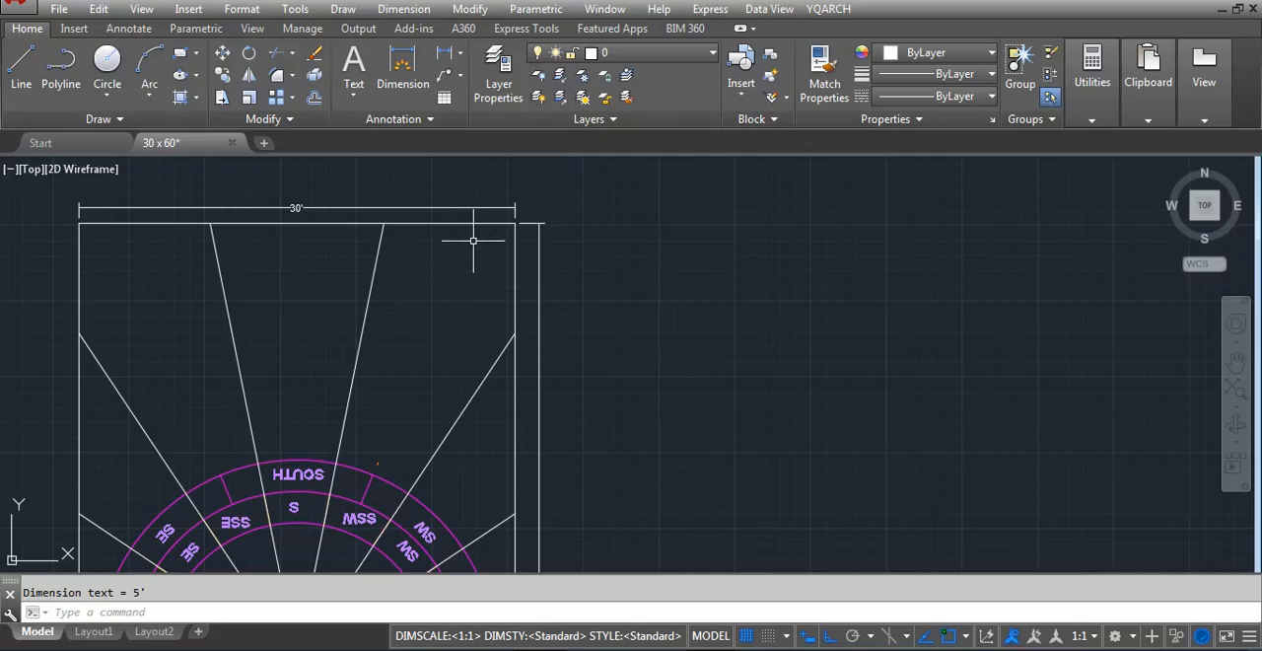
pyautogui.scroll(-4, 470, 236)
pyautogui.scroll(3, 470, 236)
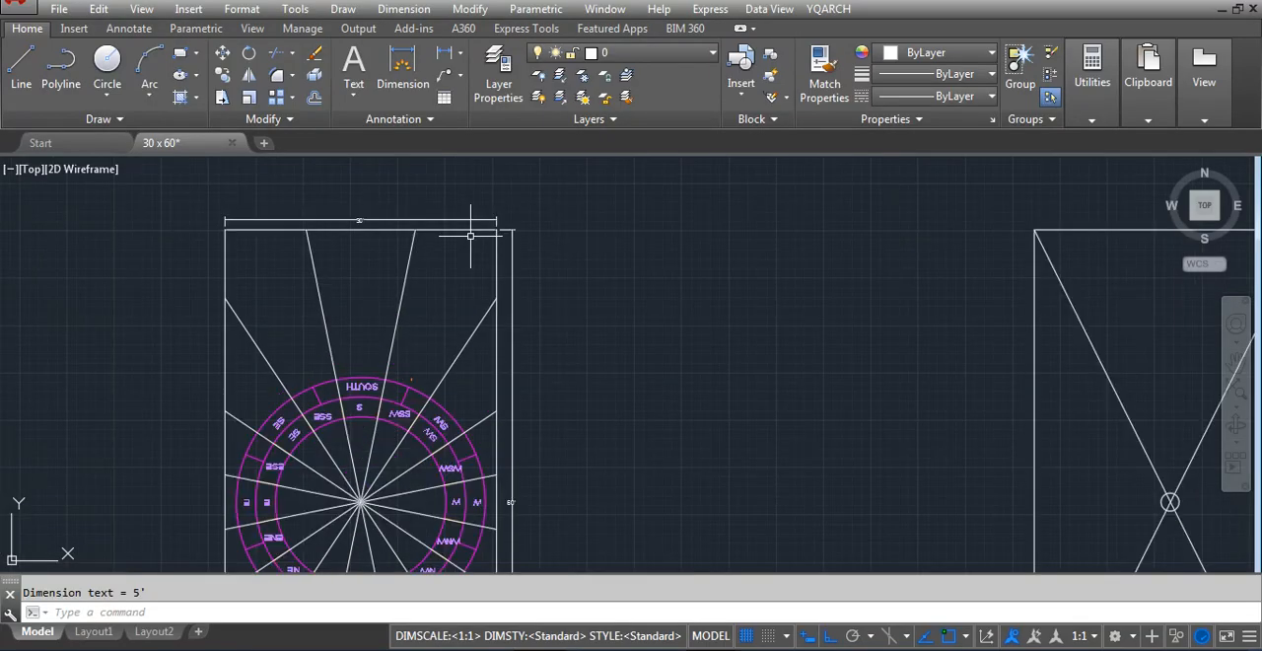
pyautogui.scroll(2, 182, 453)
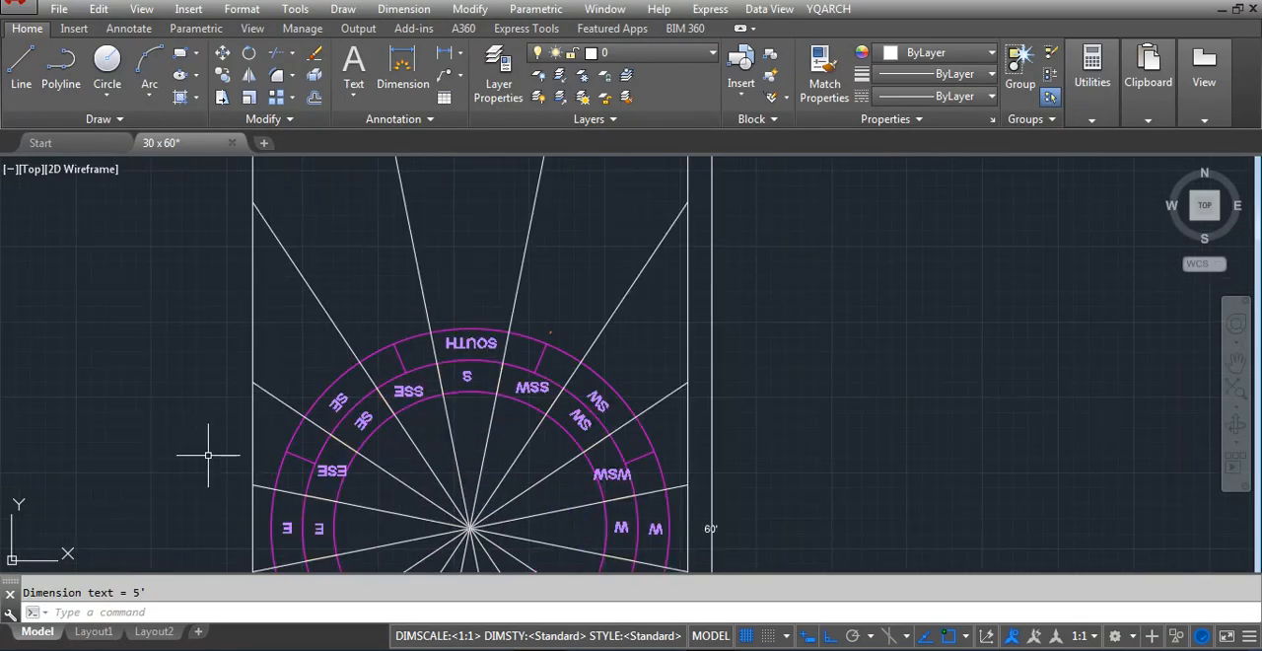
pyautogui.scroll(-4, 572, 352)
pyautogui.scroll(3, 542, 533)
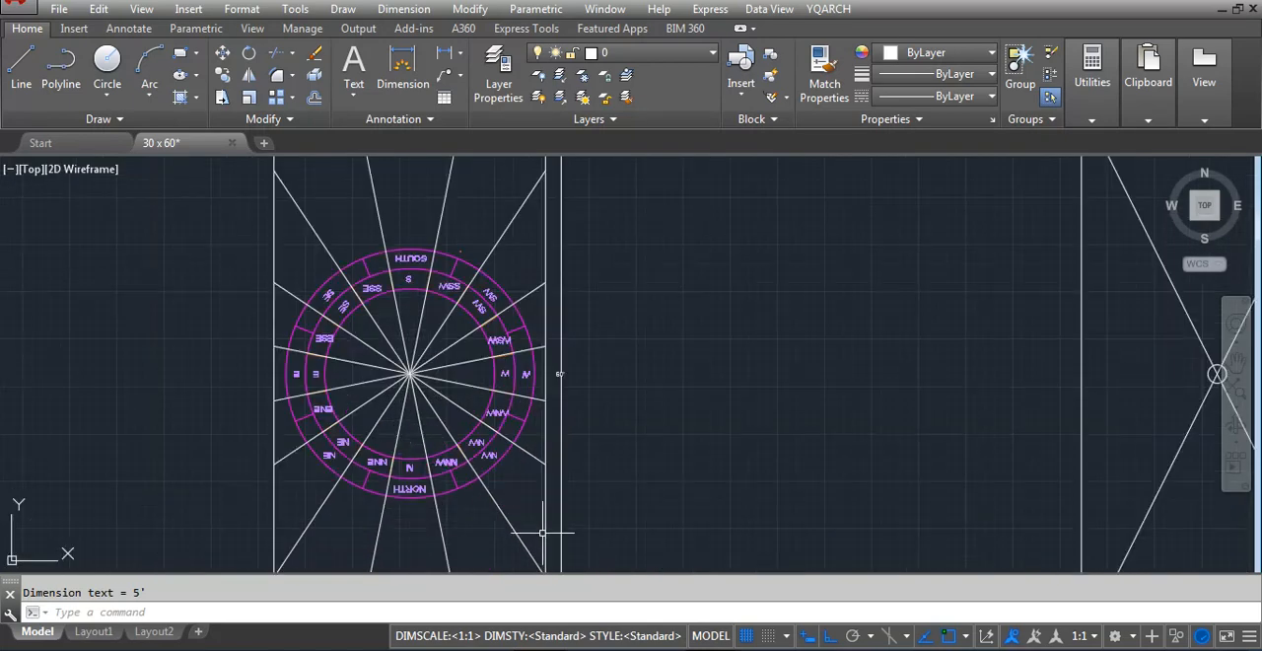
pyautogui.scroll(2, 523, 471)
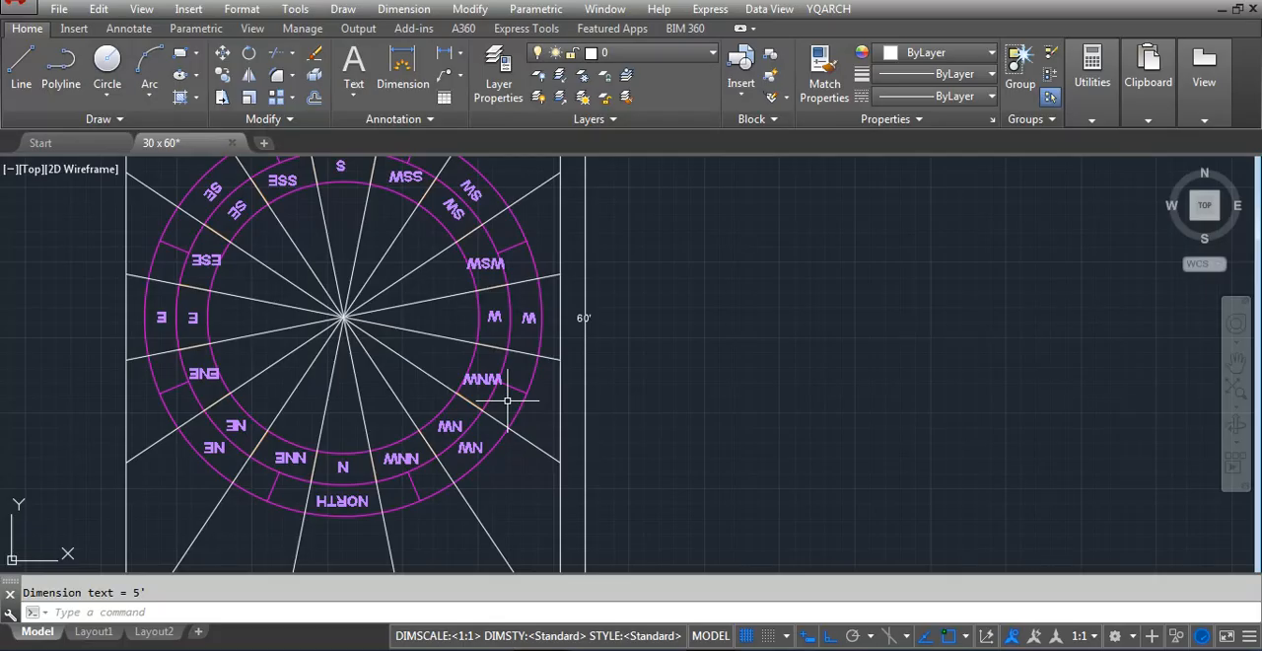
pyautogui.scroll(-4, 507, 400)
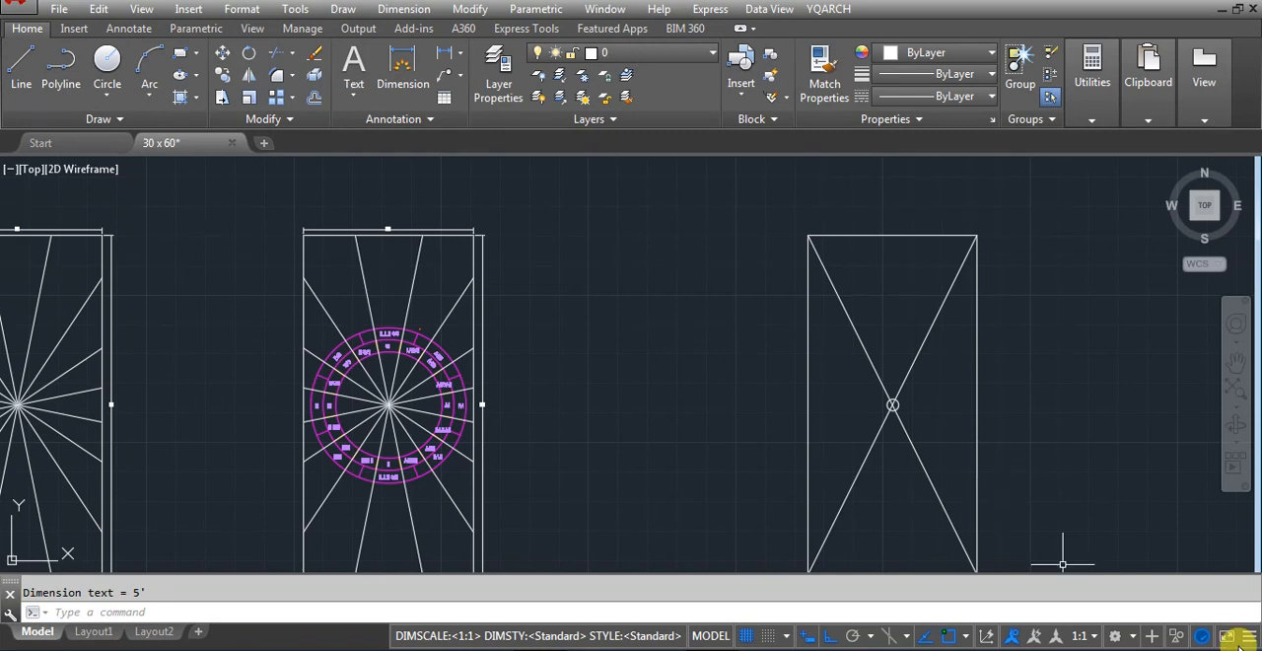
# Draw a horizontal construction line from where the W/WNW division line meets the compass plot's right edge, across the floor plan
pyautogui.scroll(-6, 729, 306)
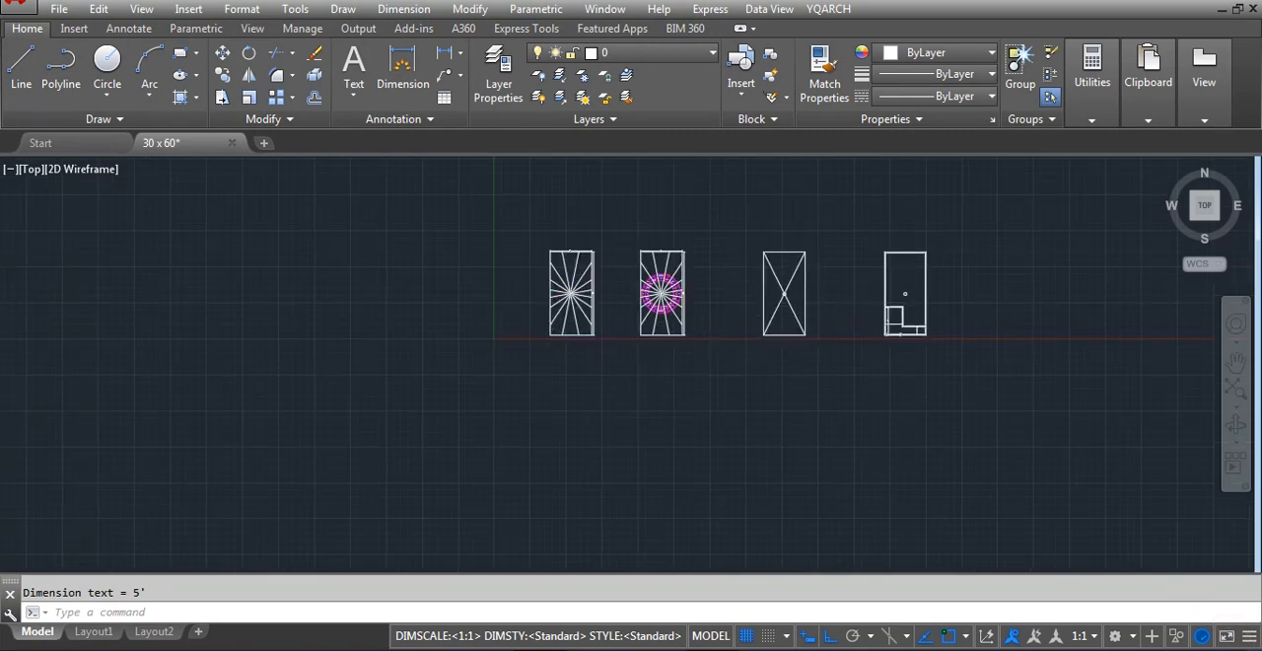
pyautogui.scroll(6, 996, 321)
pyautogui.scroll(-5, 806, 444)
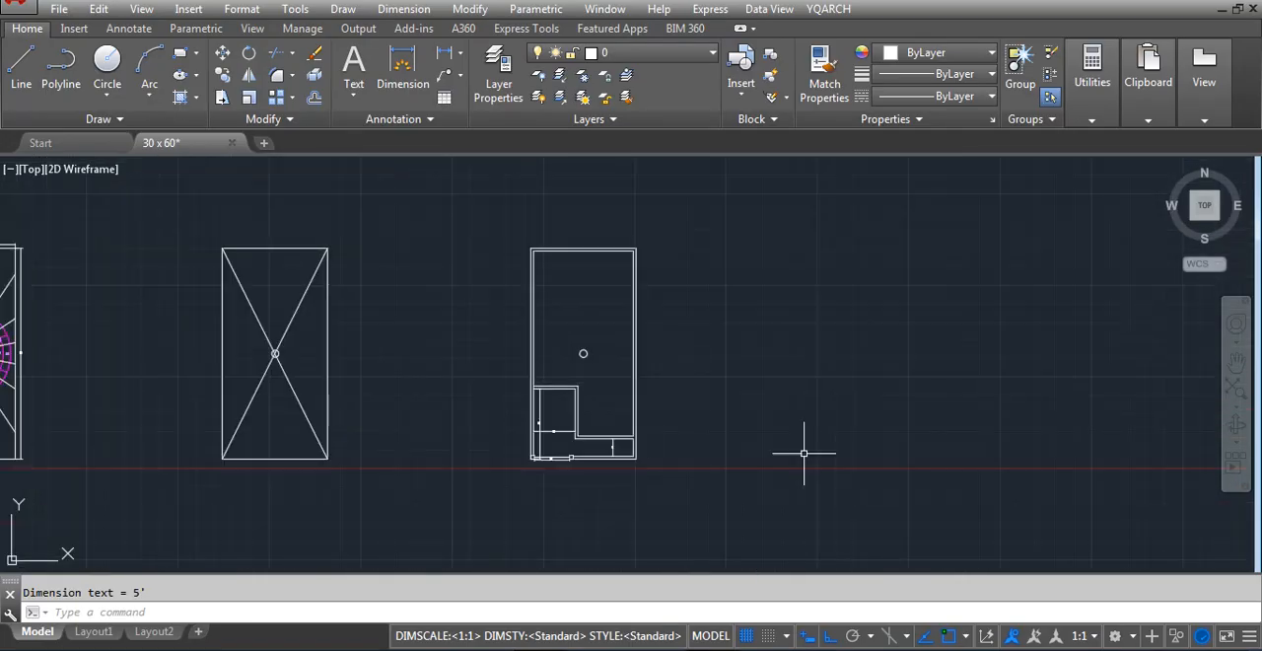
pyautogui.scroll(6, 576, 378)
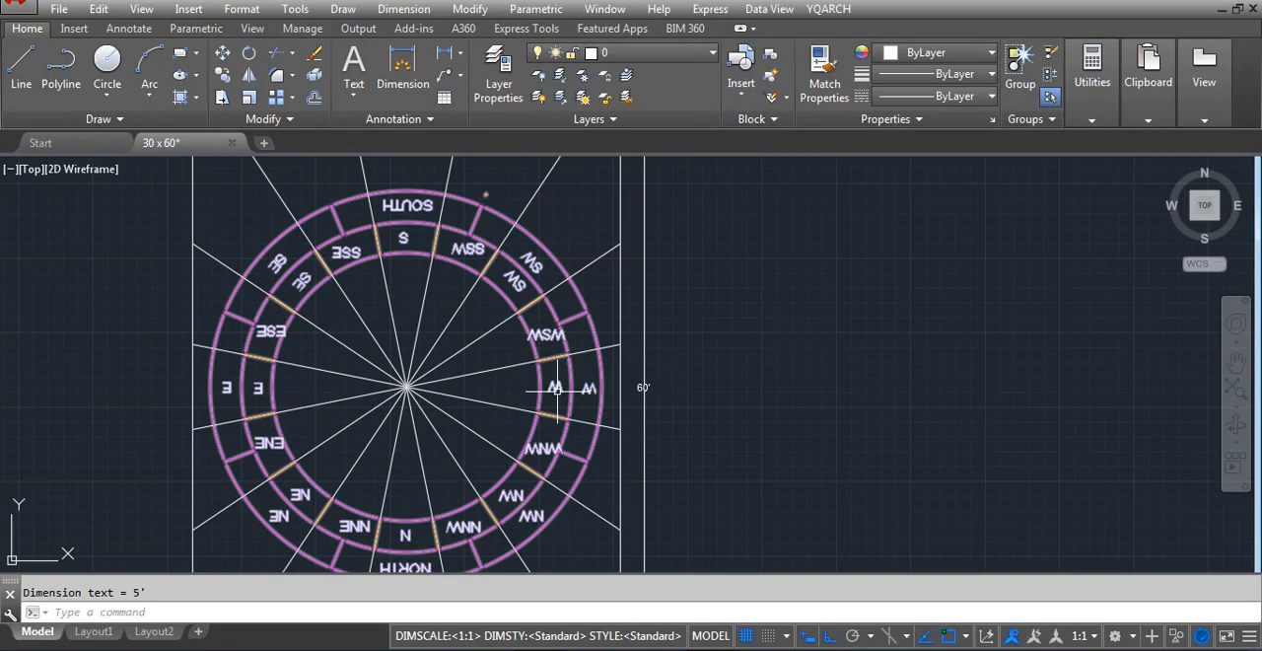
pyautogui.write('xl')
pyautogui.press('Return')
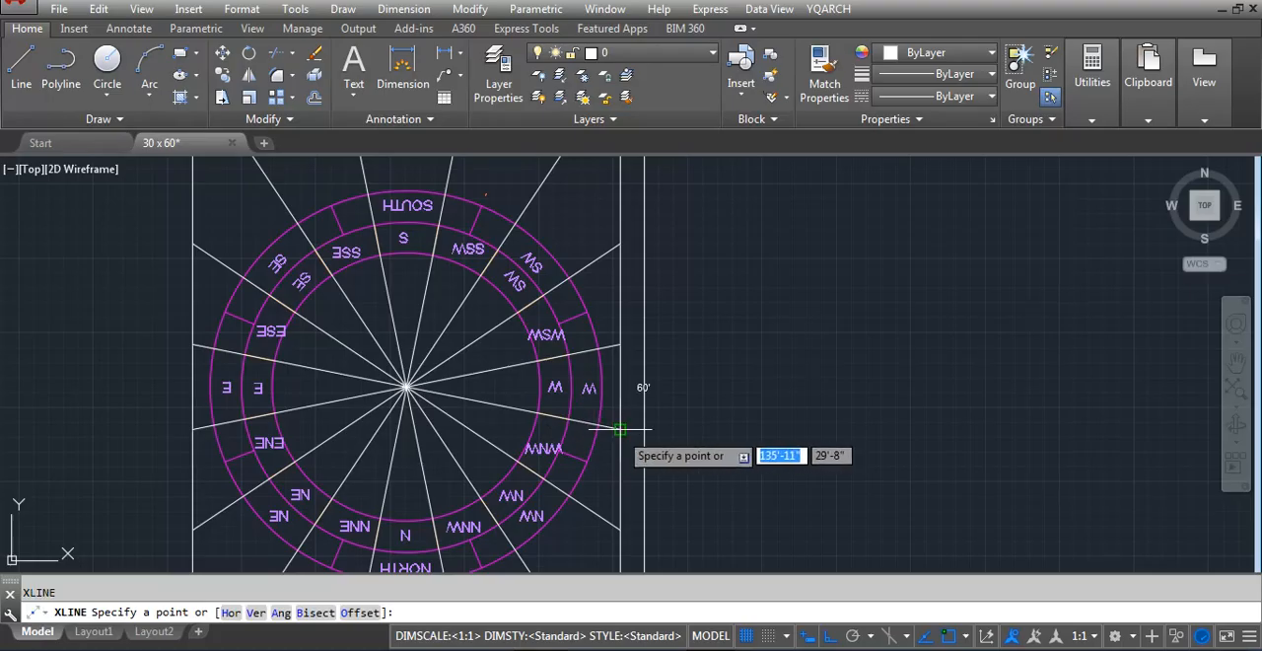
pyautogui.click(619, 429)
pyautogui.click(884, 429)
pyautogui.press('Return')
pyautogui.scroll(-6, 404, 453)
pyautogui.scroll(6, 833, 429)
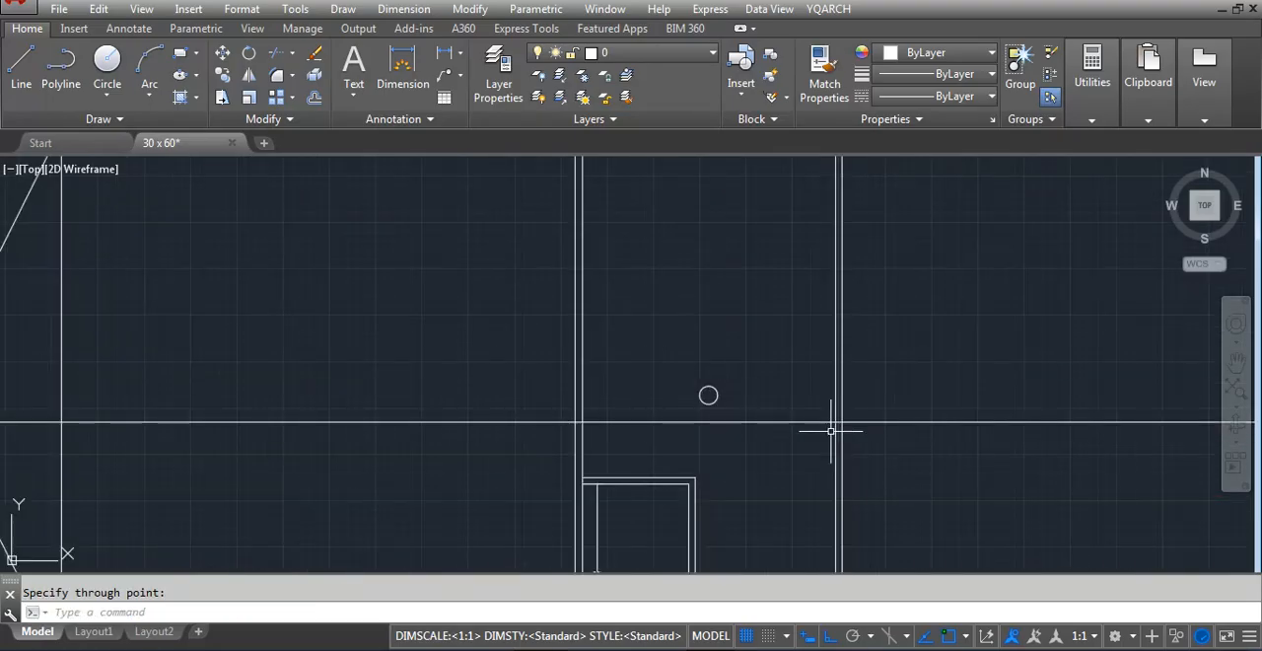
# Offset the horizontal construction line downward by 9 inches to form a wall across the floor plan
pyautogui.write('o')
pyautogui.press('Return')
pyautogui.write('9')
pyautogui.press('Return')
pyautogui.click(822, 422)
pyautogui.click(806, 472)
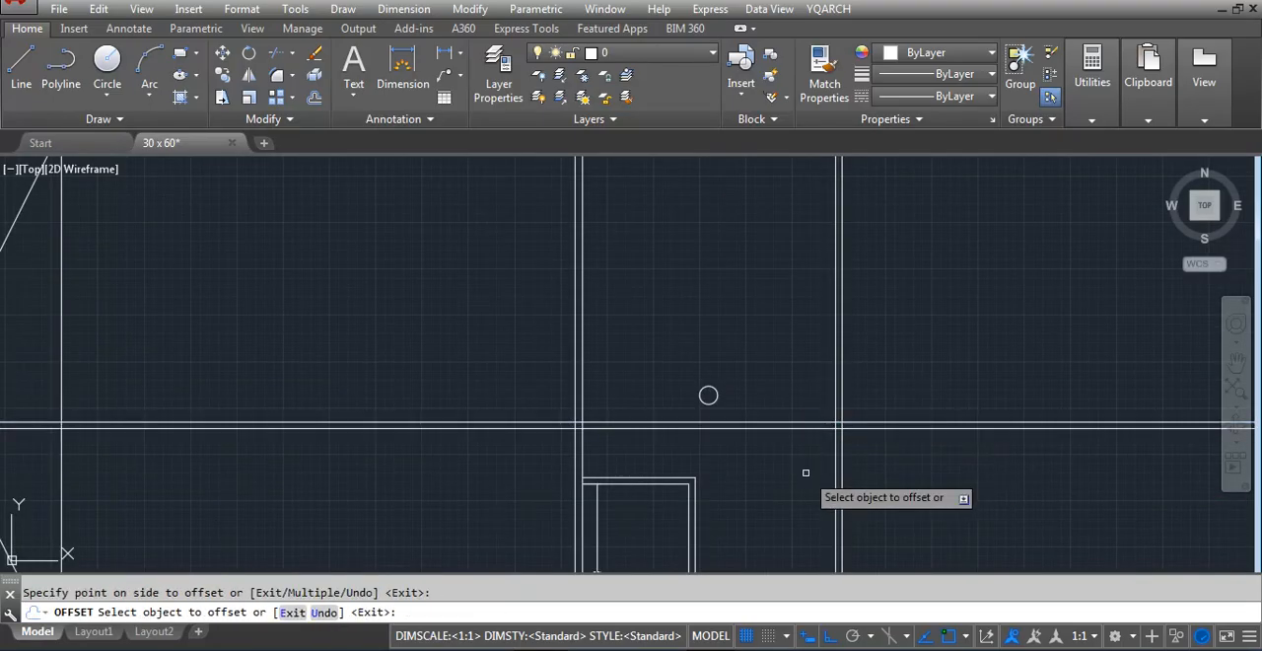
# Offset the upper line of the floor plan's horizontal construction wall upward by 120 inches
pyautogui.press('Escape')
pyautogui.write('o')
pyautogui.press('Return')
pyautogui.write('12')
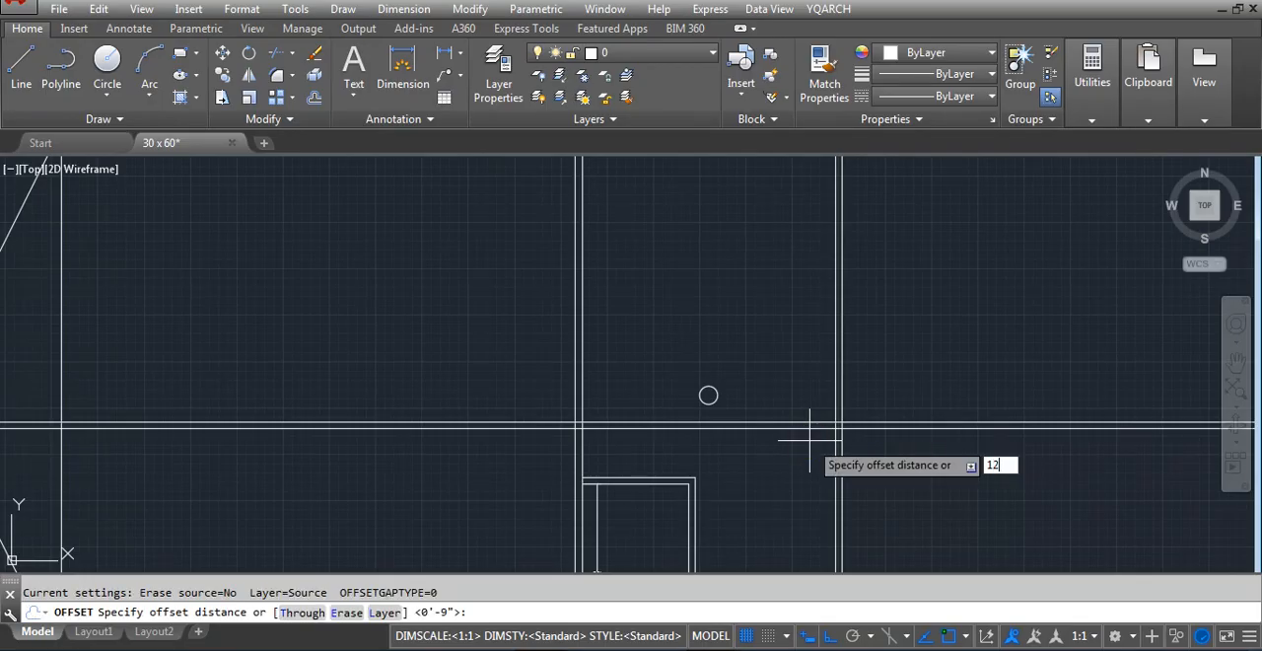
pyautogui.write('0')
pyautogui.press('Return')
pyautogui.click(817, 425)
pyautogui.click(812, 347)
pyautogui.press('Escape')
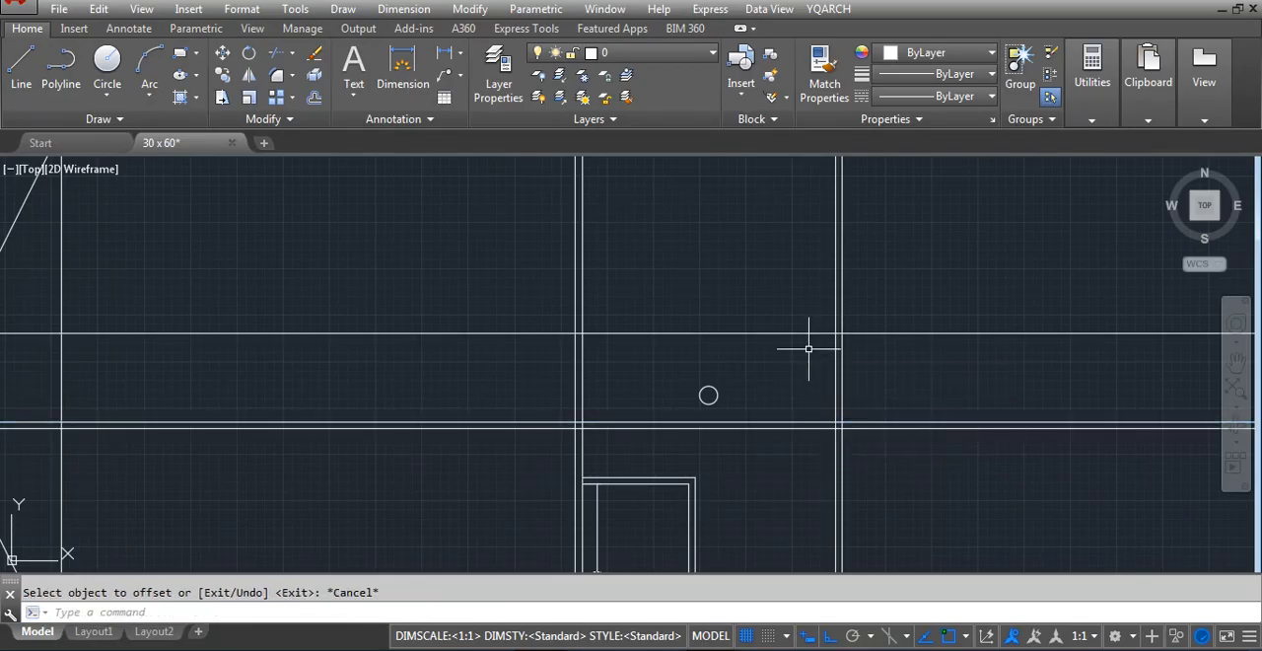
# Offset the new horizontal line upward by 9 inches to form a second wall across the floor plan
pyautogui.write('o')
pyautogui.press('Return')
pyautogui.write('9')
pyautogui.press('Return')
pyautogui.click(813, 333)
pyautogui.click(814, 295)
pyautogui.press('Escape')
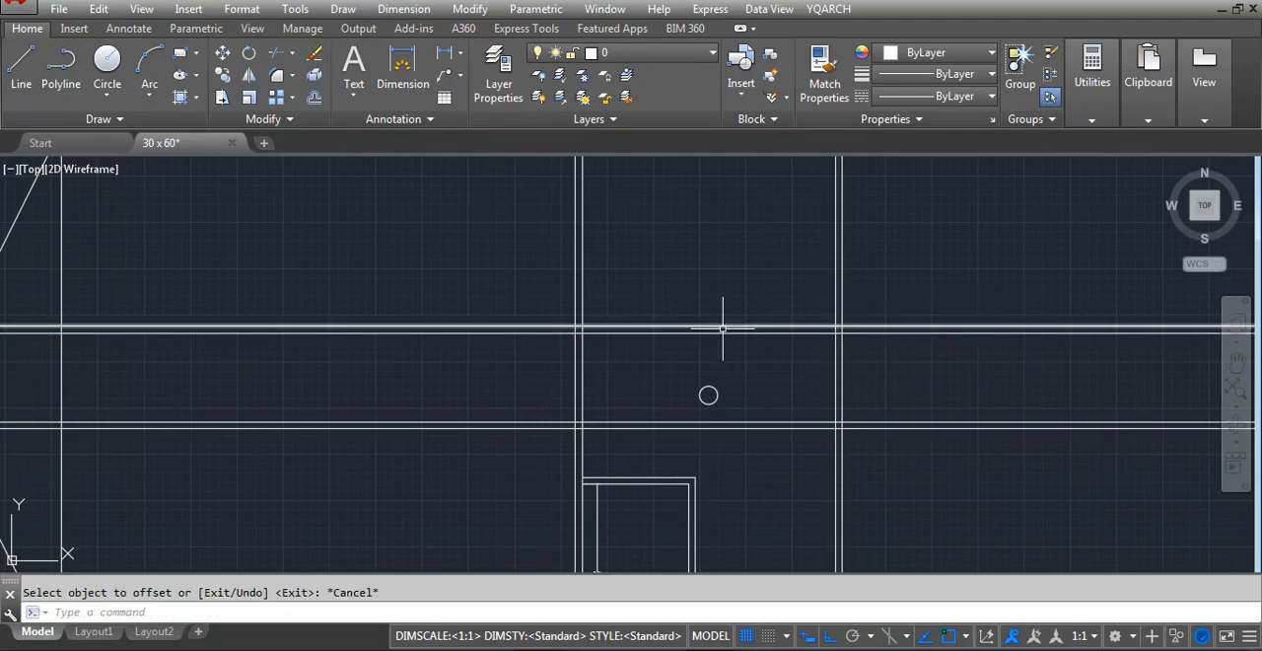
# Trim both pairs of horizontal wall lines back to the inner face of the floor plan's left outer wall
pyautogui.write('tr')
pyautogui.press('Return')
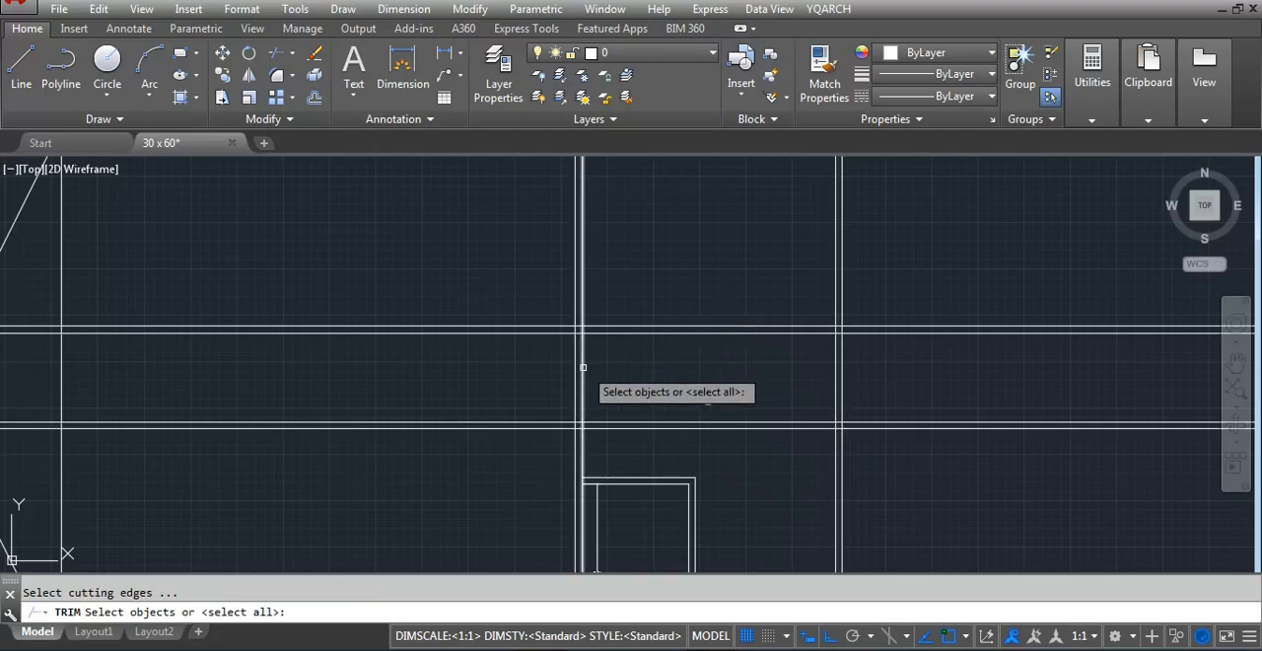
pyautogui.click(582, 360)
pyautogui.press('Return')
pyautogui.click(524, 272)
pyautogui.click(456, 465)
pyautogui.press('Escape')
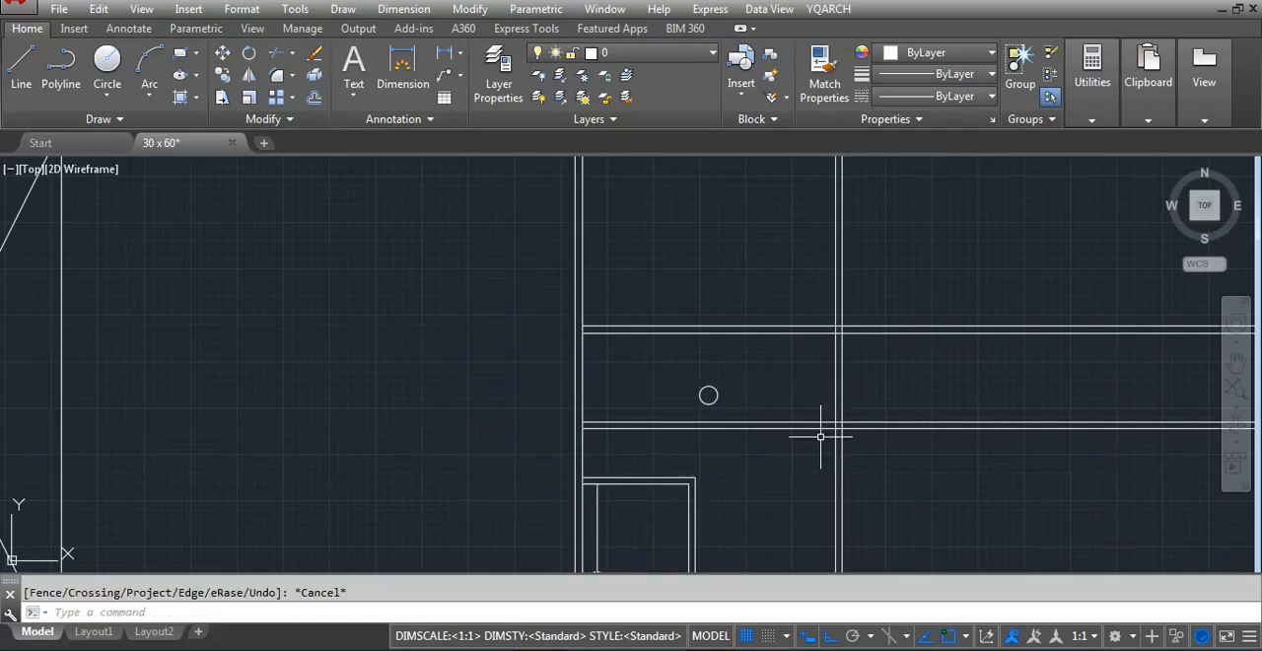
# Trim the same horizontal wall lines back to the inner face of the floor plan's right outer wall
pyautogui.press('Return')
pyautogui.press('Escape')
pyautogui.press('Return')
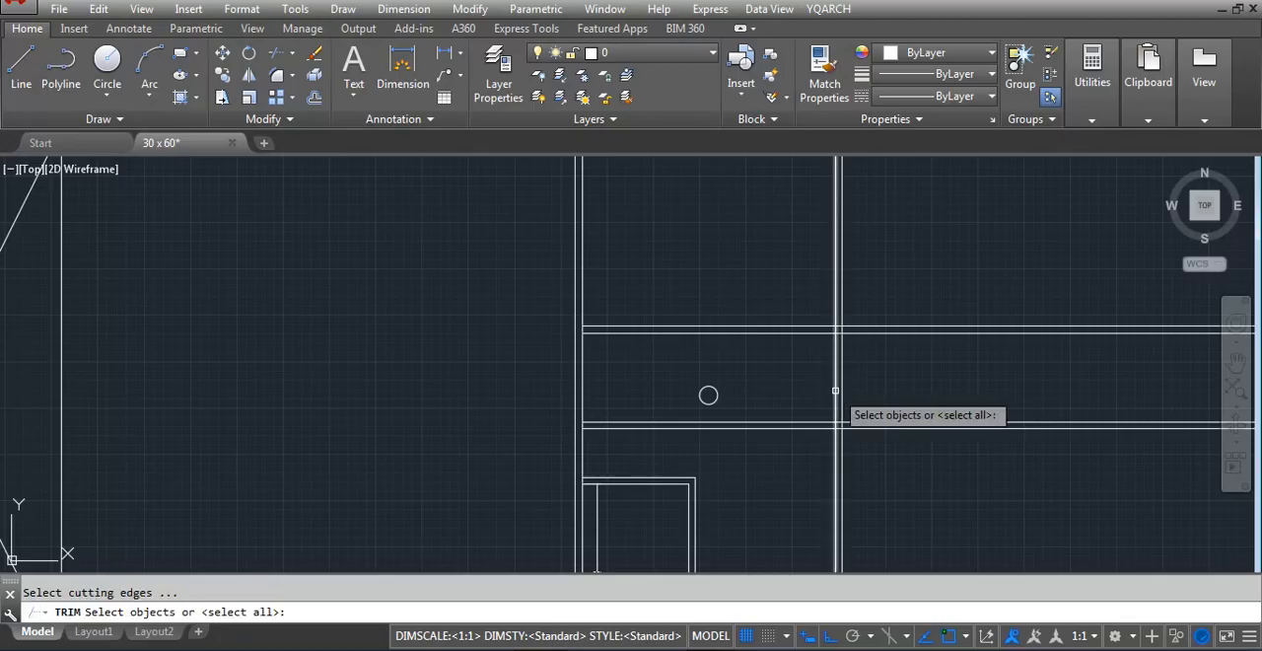
pyautogui.click(837, 388)
pyautogui.press('Return')
pyautogui.click(918, 278)
pyautogui.click(878, 471)
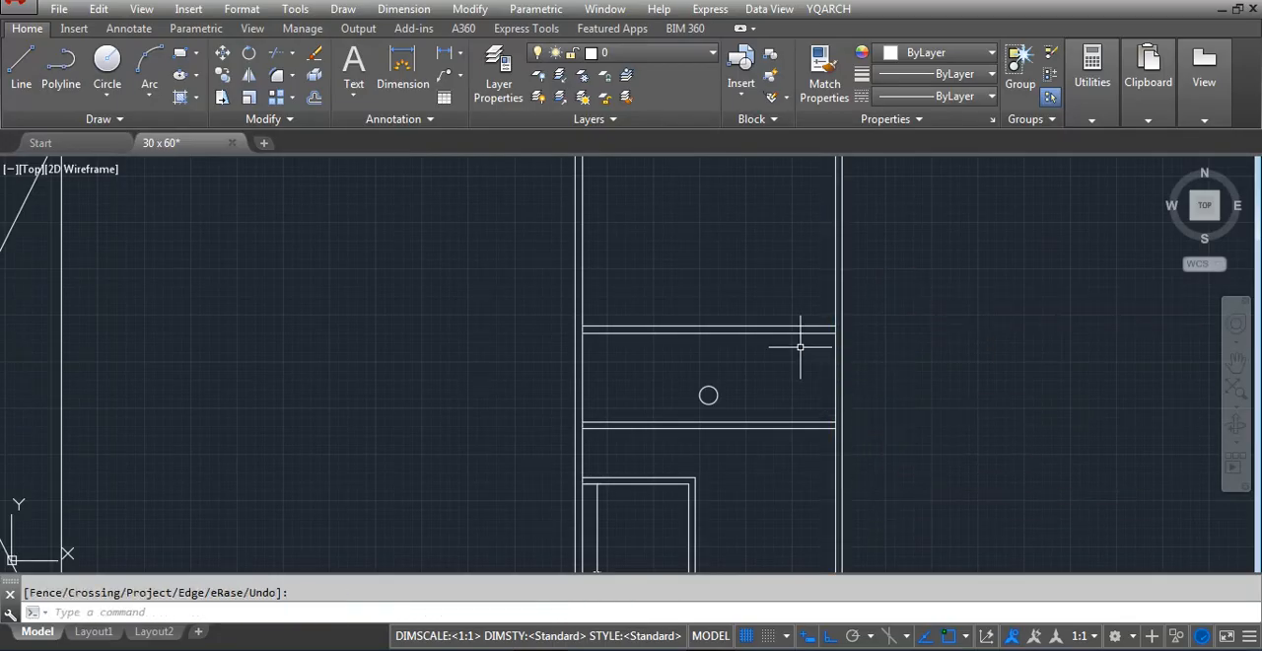
pyautogui.press('Escape')
# Add a vertical linear dimension between the two horizontal walls, near the right outer wall
pyautogui.write('dli')
pyautogui.press('Return')
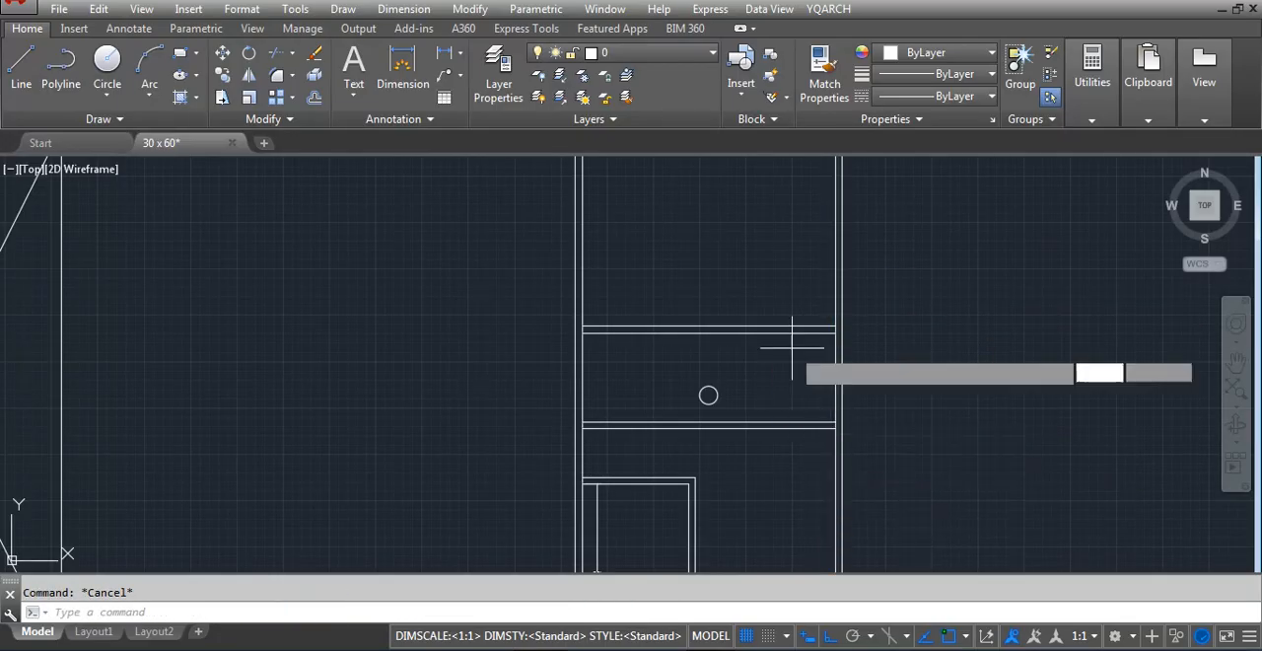
pyautogui.scroll(2, 814, 330)
pyautogui.click(817, 329)
pyautogui.click(834, 470)
pyautogui.click(834, 401)
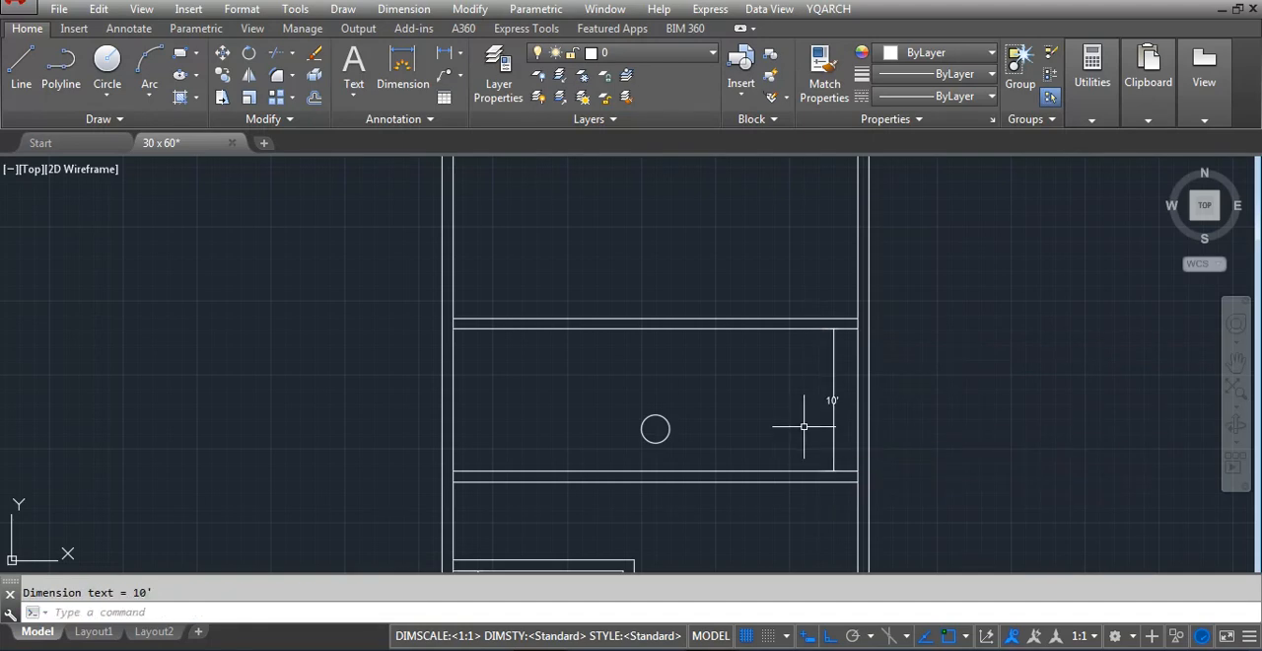
# Trim the right outer wall's inner line where the two horizontal walls meet it
pyautogui.write('tr')
pyautogui.press('Return')
pyautogui.press('Return')
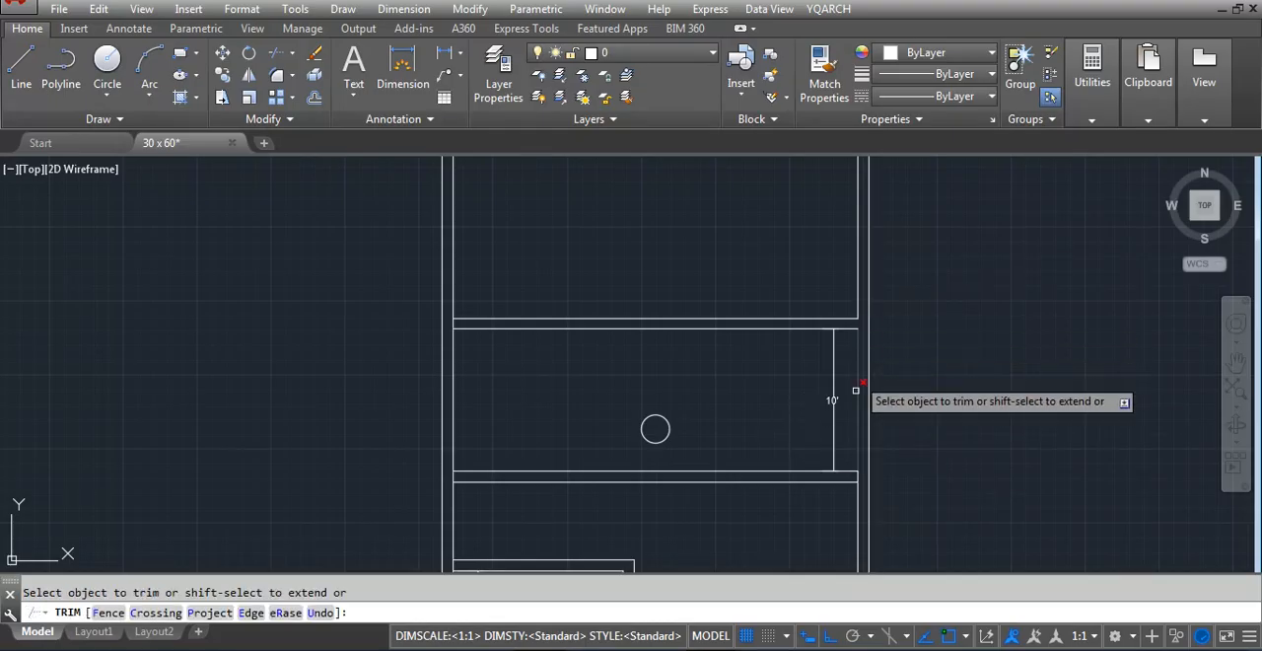
pyautogui.press('Escape')
pyautogui.write('o')
pyautogui.press('Return')
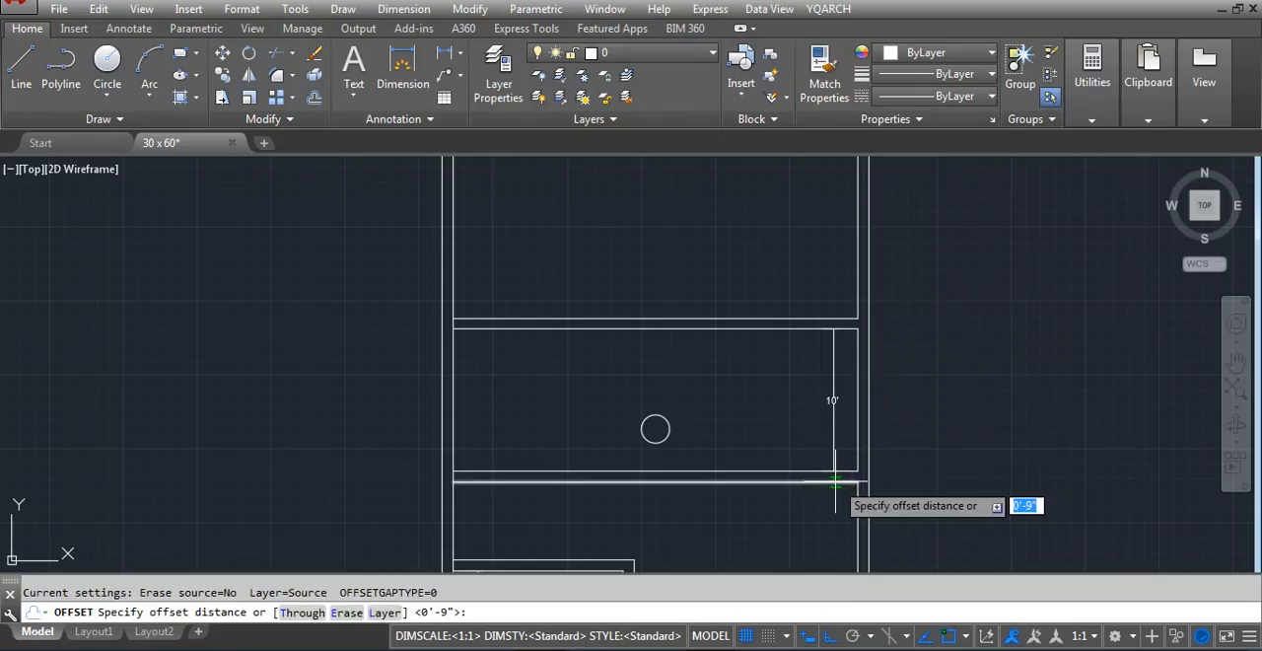
pyautogui.write('120')
pyautogui.press('Return')
pyautogui.click(859, 461)
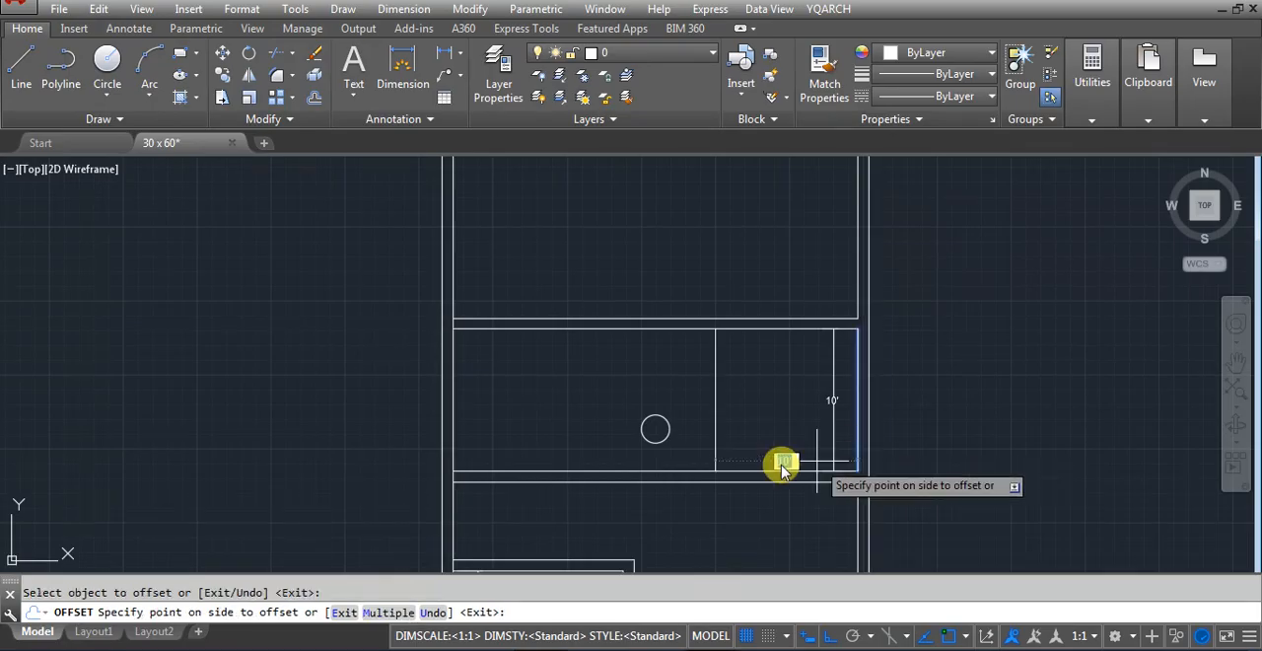
pyautogui.press('Escape')
# Offset the right wall's inner line 120 inches to the left within the band between the two horizontal walls
pyautogui.write('o')
pyautogui.press('Return')
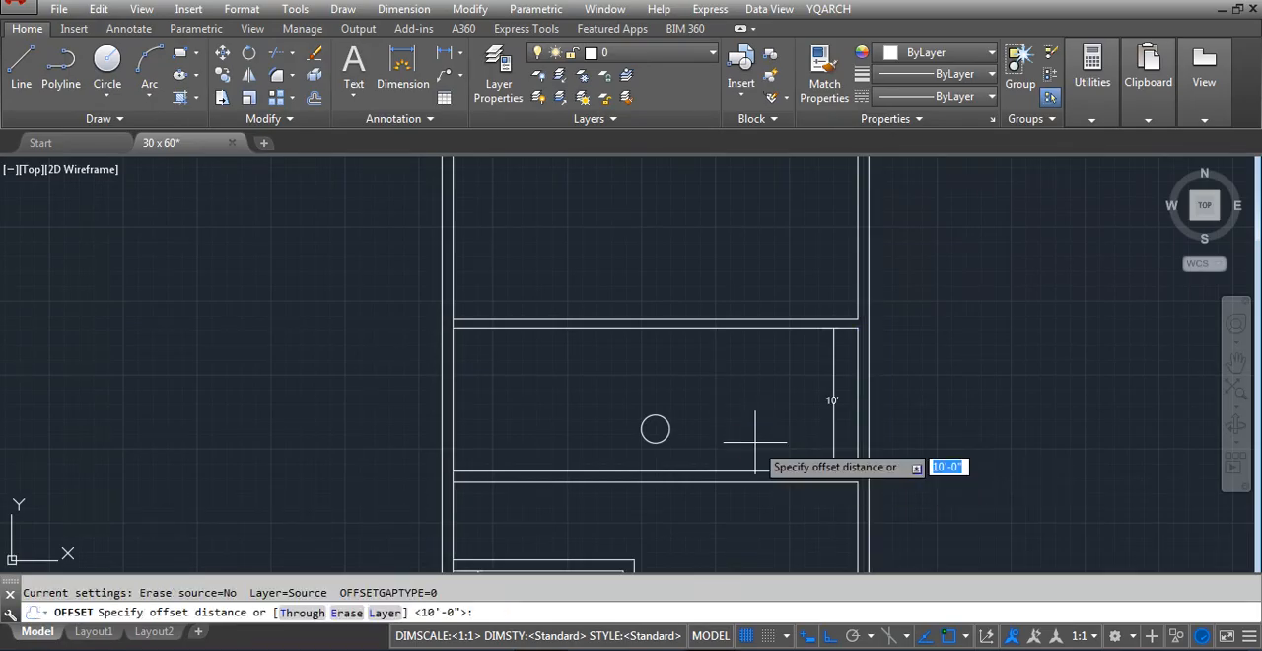
pyautogui.write('120')
pyautogui.press('Return')
pyautogui.click(857, 424)
pyautogui.click(718, 442)
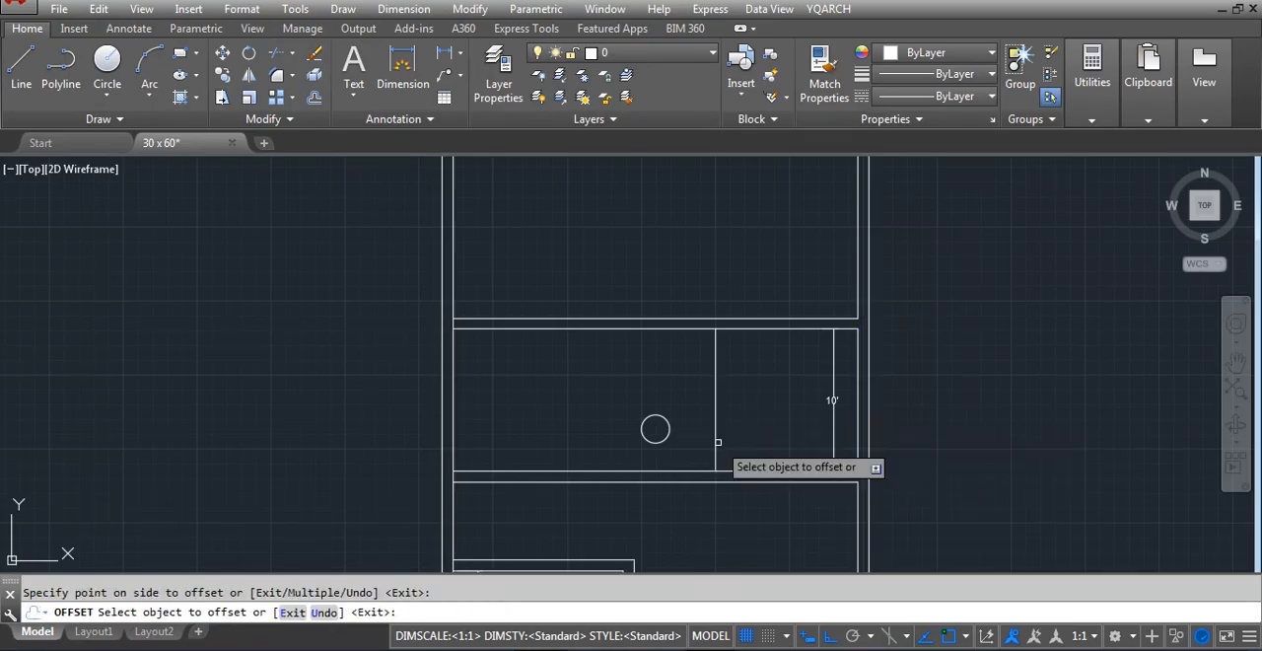
pyautogui.press('Escape')
# Extend the new vertical line at both ends through the thickness of the two horizontal walls
pyautogui.write('ex')
pyautogui.press('Return')
pyautogui.press('Return')
pyautogui.click(718, 375)
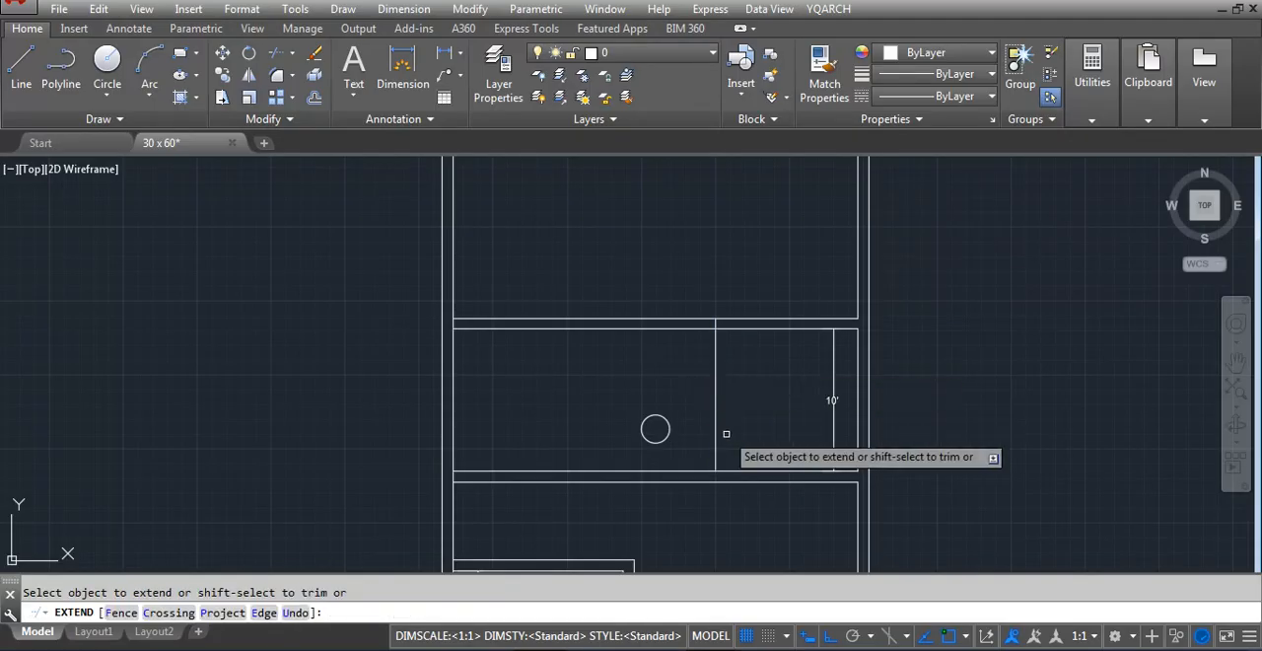
pyautogui.click(728, 434)
pyautogui.click(701, 459)
pyautogui.press('Escape')
pyautogui.scroll(-2, 696, 352)
pyautogui.scroll(-2, 682, 380)
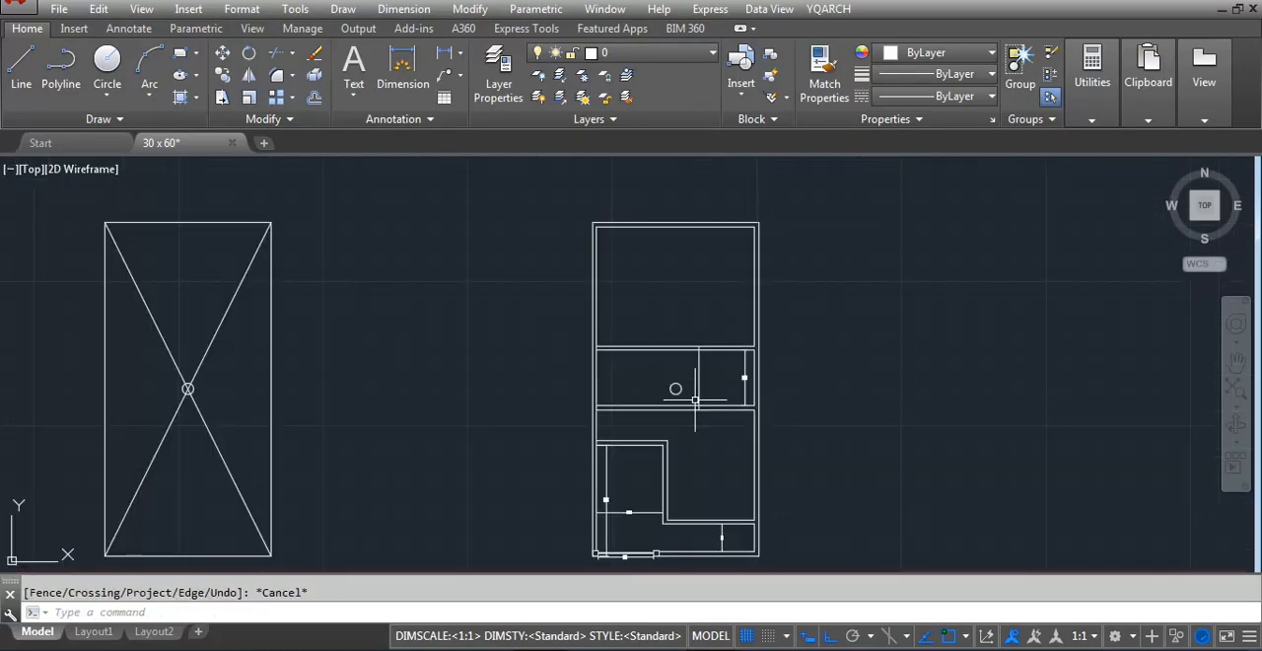
pyautogui.scroll(2, 728, 503)
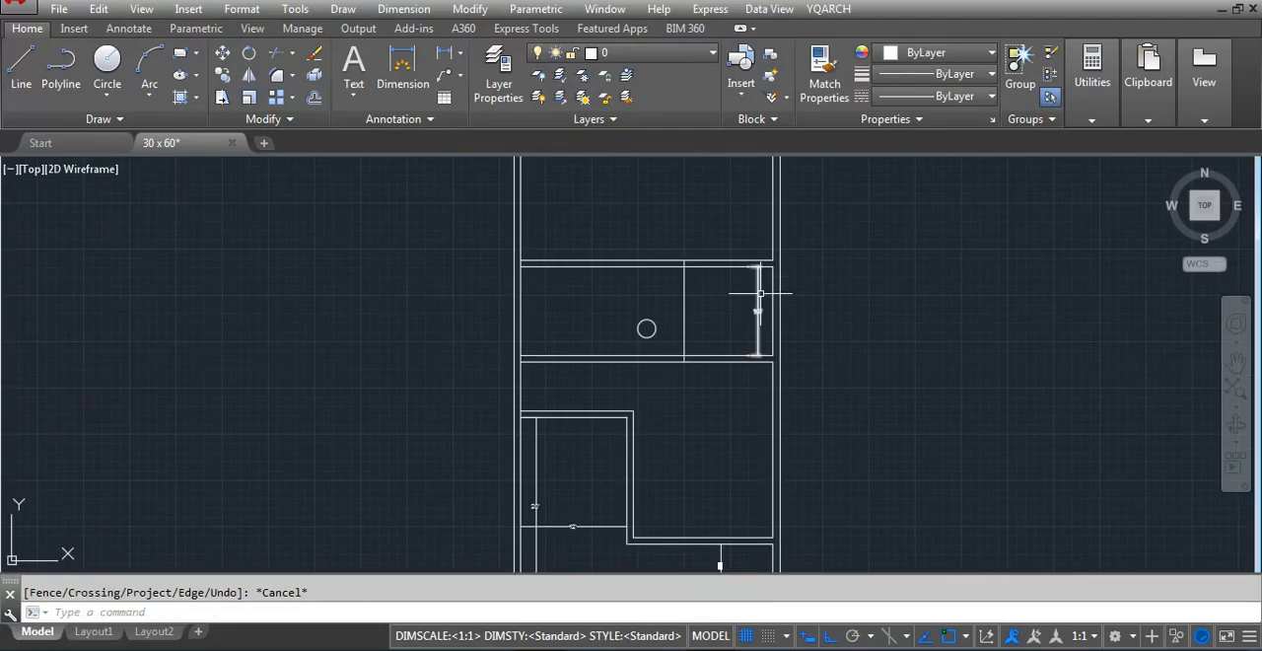
pyautogui.scroll(2, 724, 301)
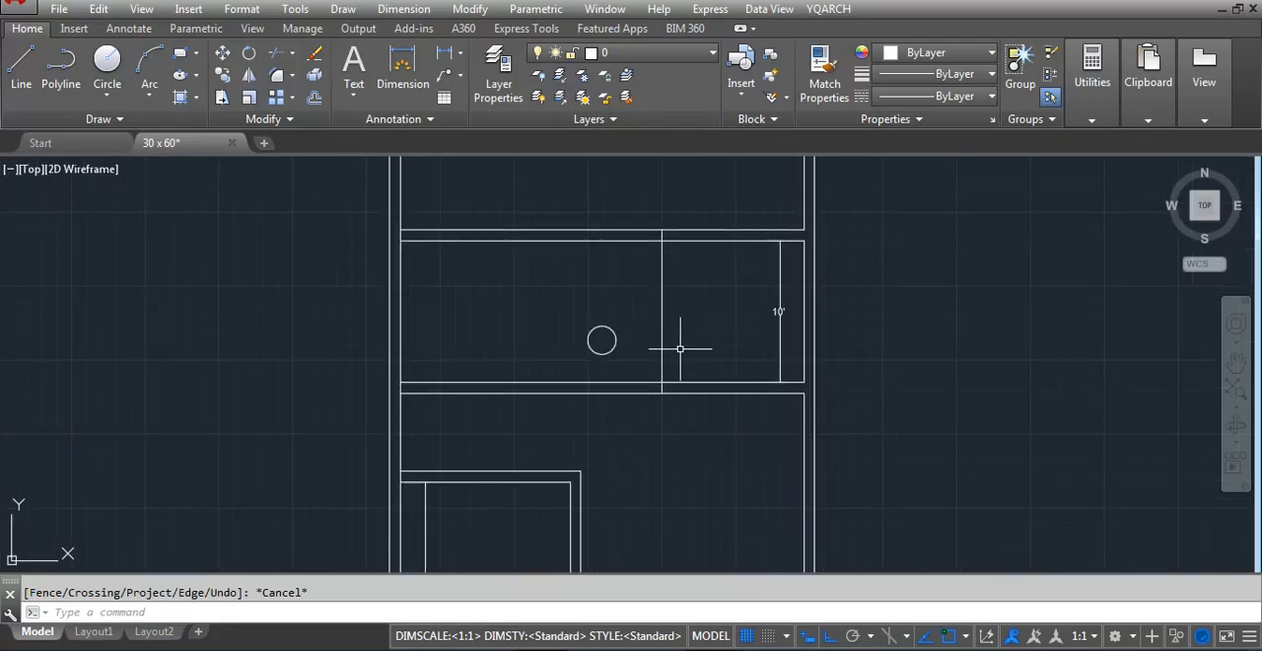
# Offset the inner line of the floor plan's top outer wall downward by 60 inches
pyautogui.scroll(-4, 622, 443)
pyautogui.scroll(2, 614, 247)
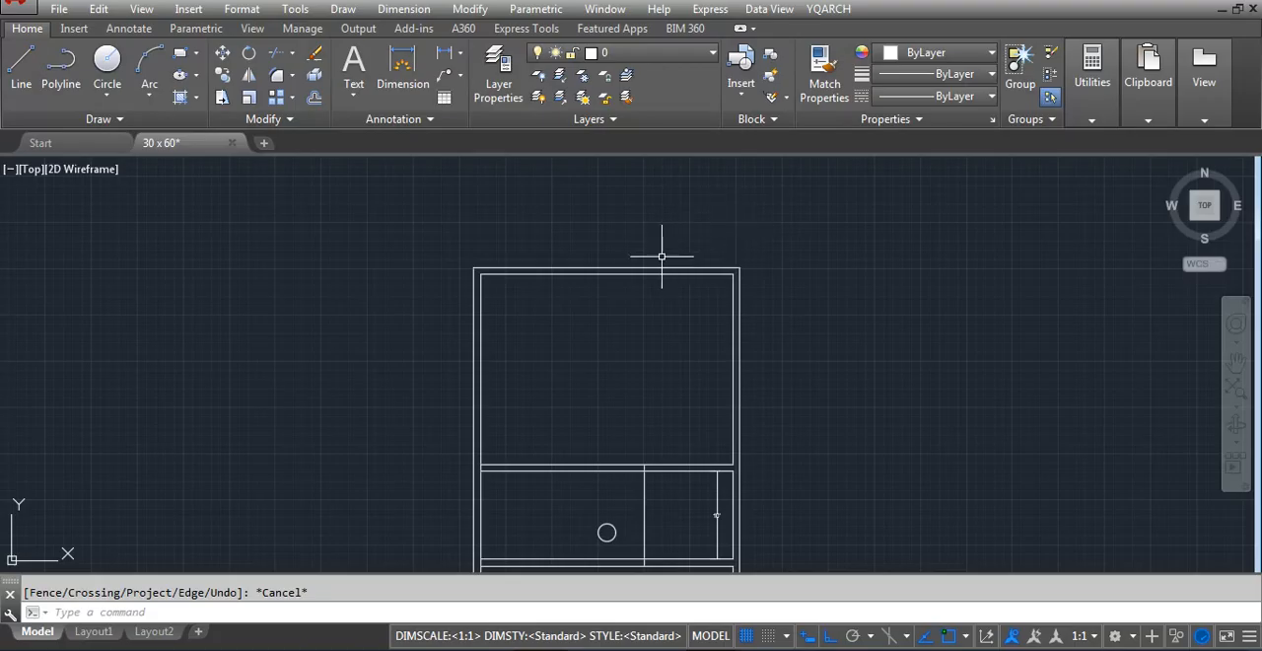
pyautogui.write('o')
pyautogui.press('Return')
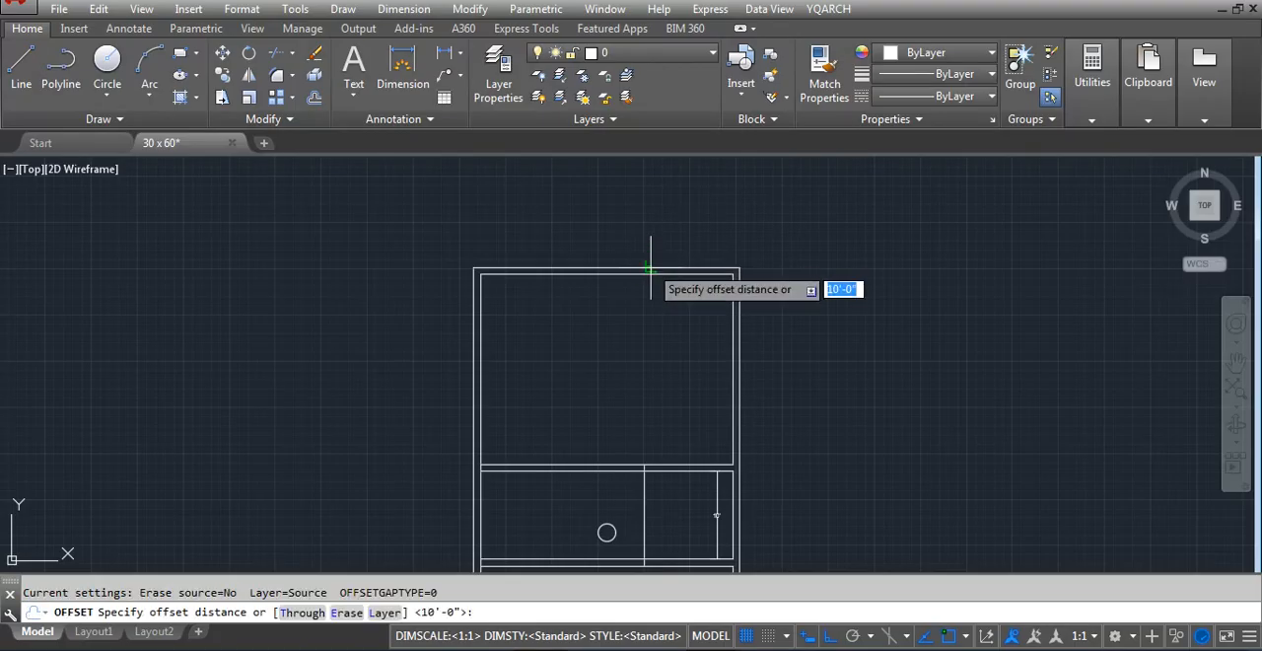
pyautogui.press('Escape')
pyautogui.write('o')
pyautogui.press('Return')
pyautogui.write('60')
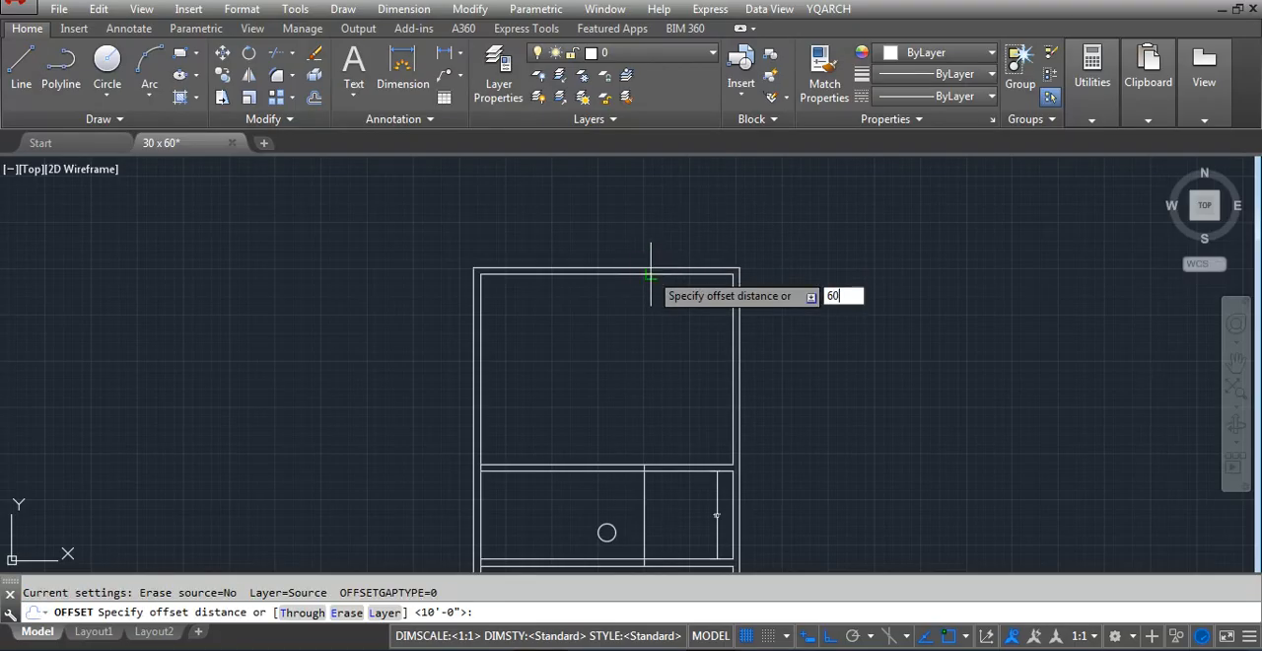
pyautogui.press('Return')
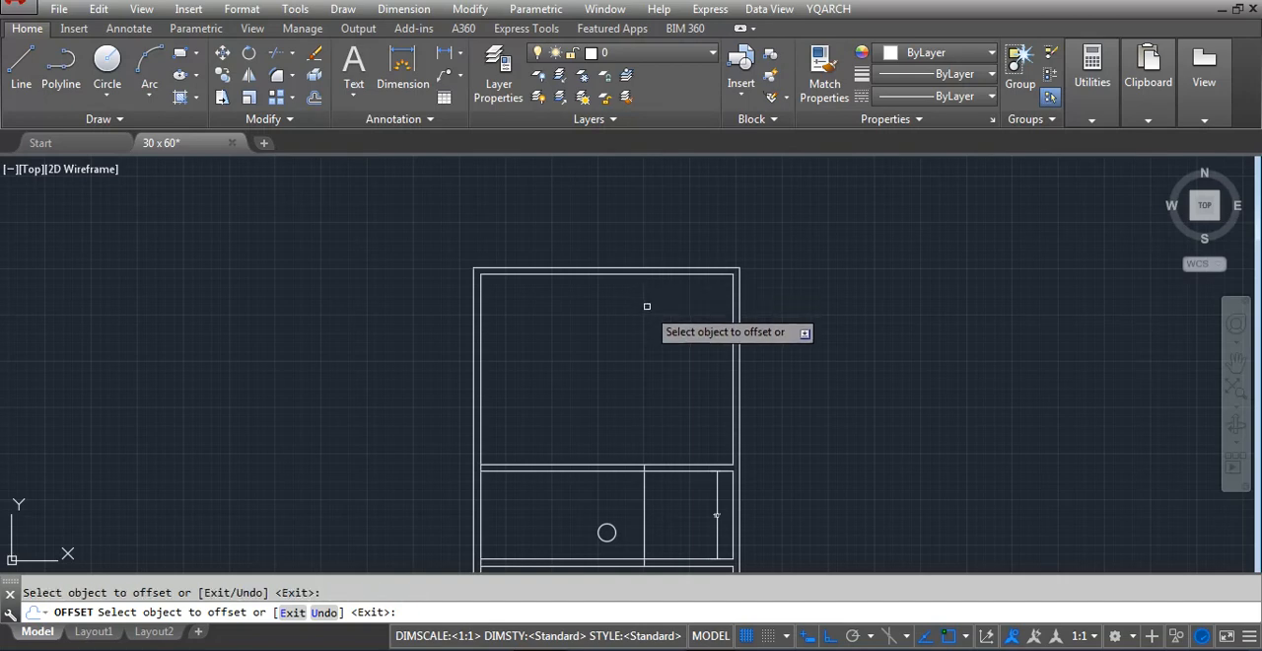
pyautogui.click(647, 275)
pyautogui.click(645, 330)
pyautogui.press('Escape')
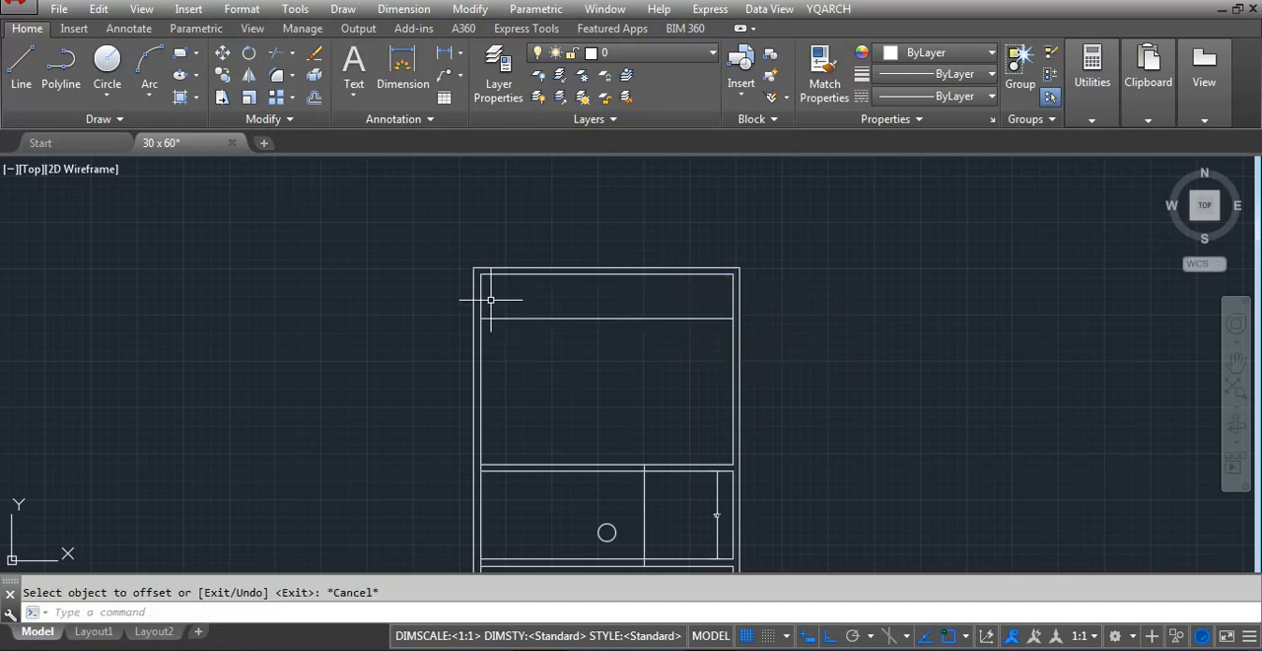
# Offset the new line below the top outer wall downward by 9 inches to form a wall
pyautogui.scroll(-5, 582, 300)
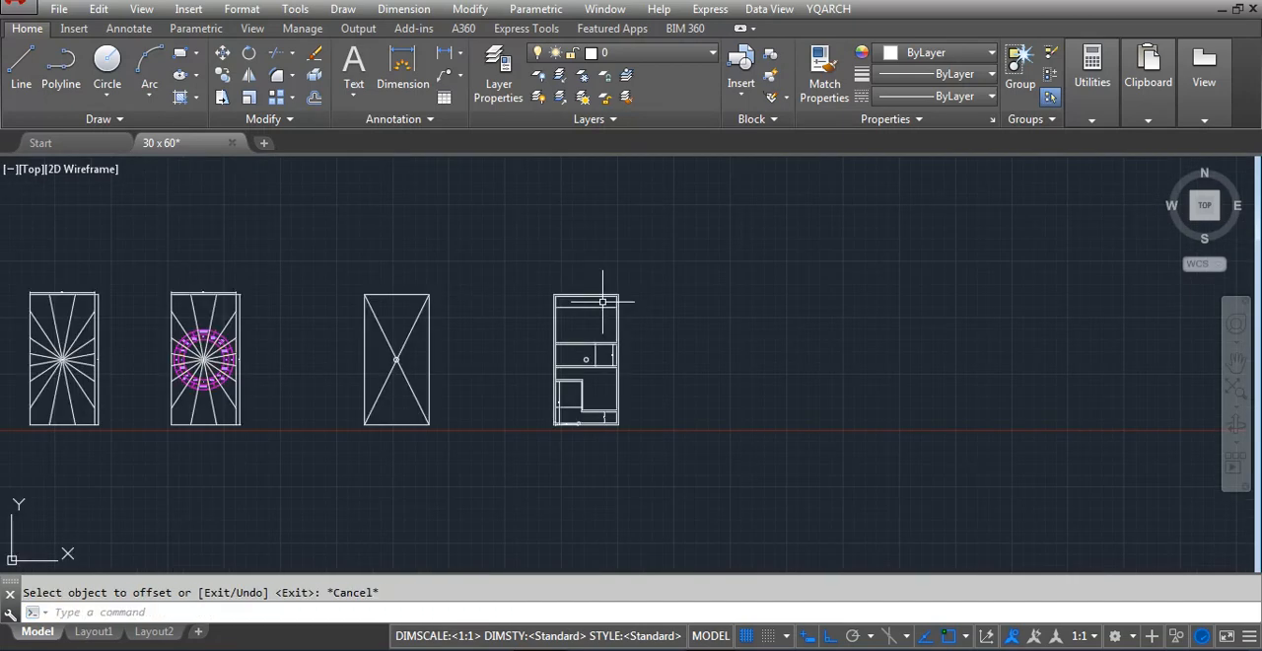
pyautogui.scroll(5, 578, 301)
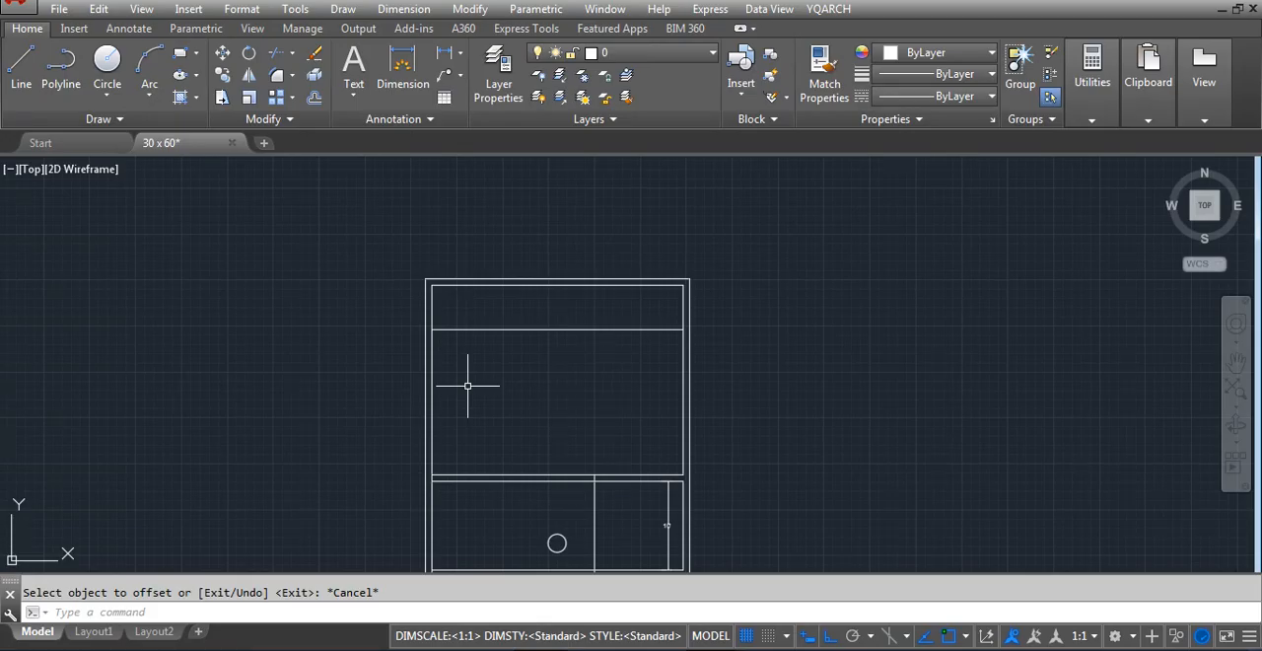
pyautogui.write('o')
pyautogui.press('Return')
pyautogui.write('9')
pyautogui.rightClick(459, 340)
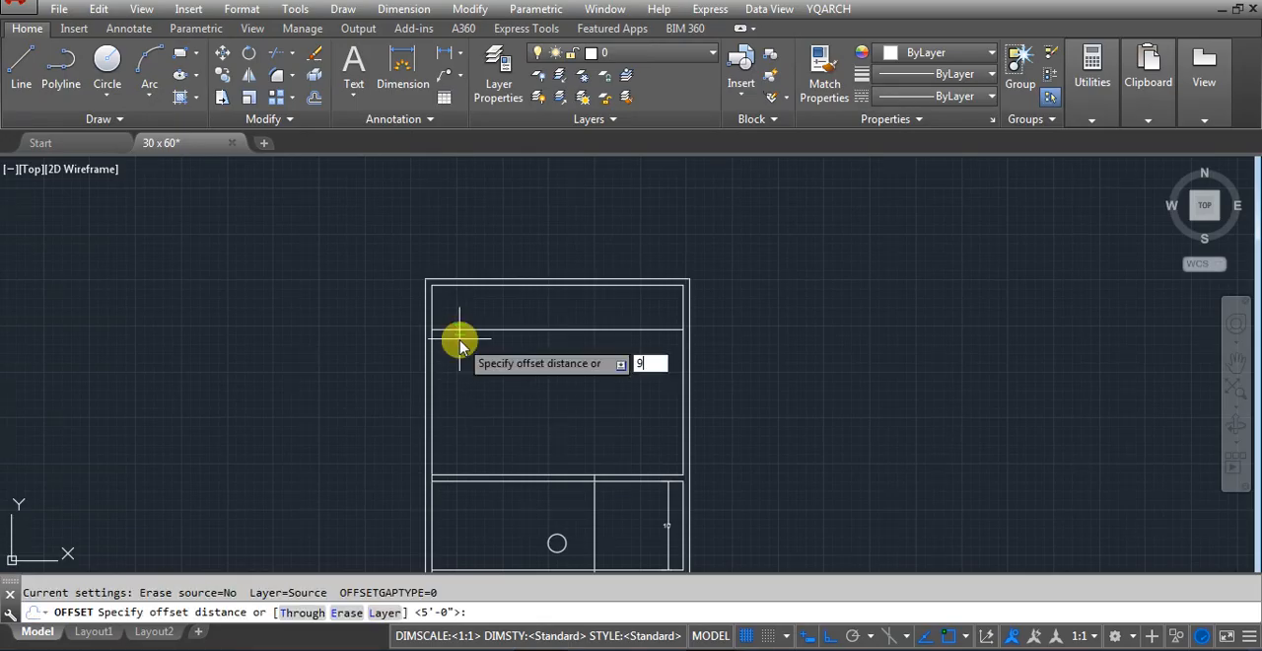
pyautogui.click(470, 329)
pyautogui.click(468, 389)
pyautogui.press('Escape')
# Trim the right outer wall's inner line where the new upper wall meets it
pyautogui.scroll(2, 482, 312)
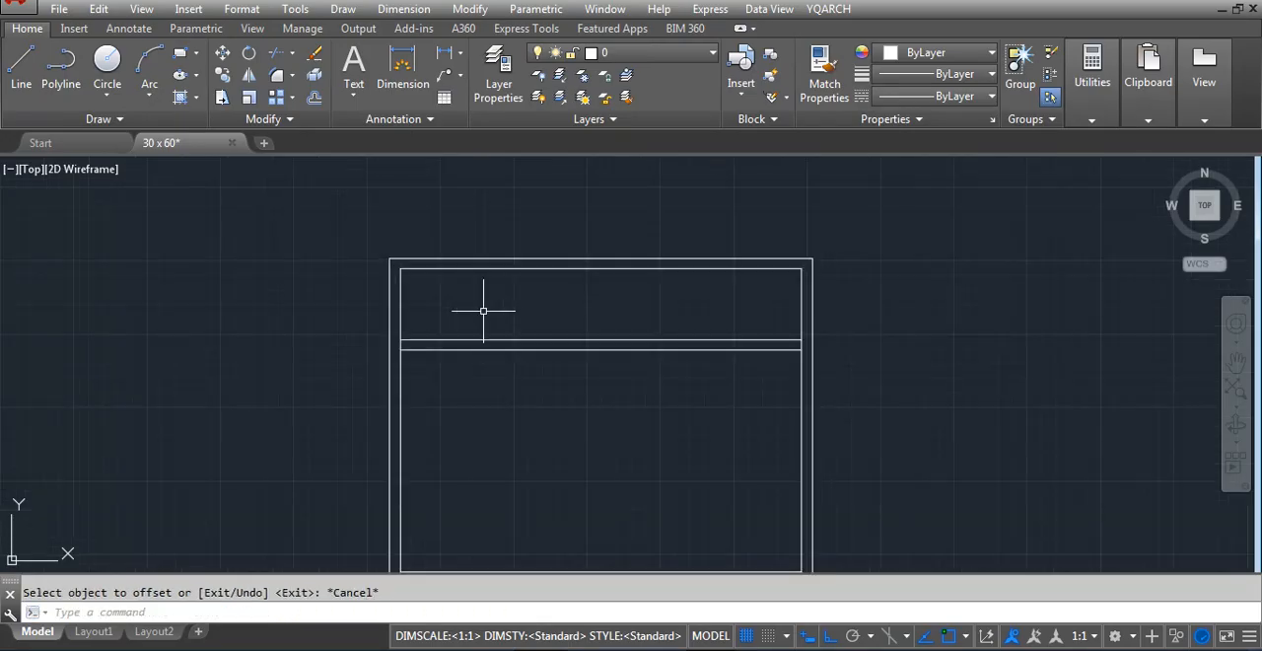
pyautogui.write('tr')
pyautogui.press('Return')
pyautogui.press('Return')
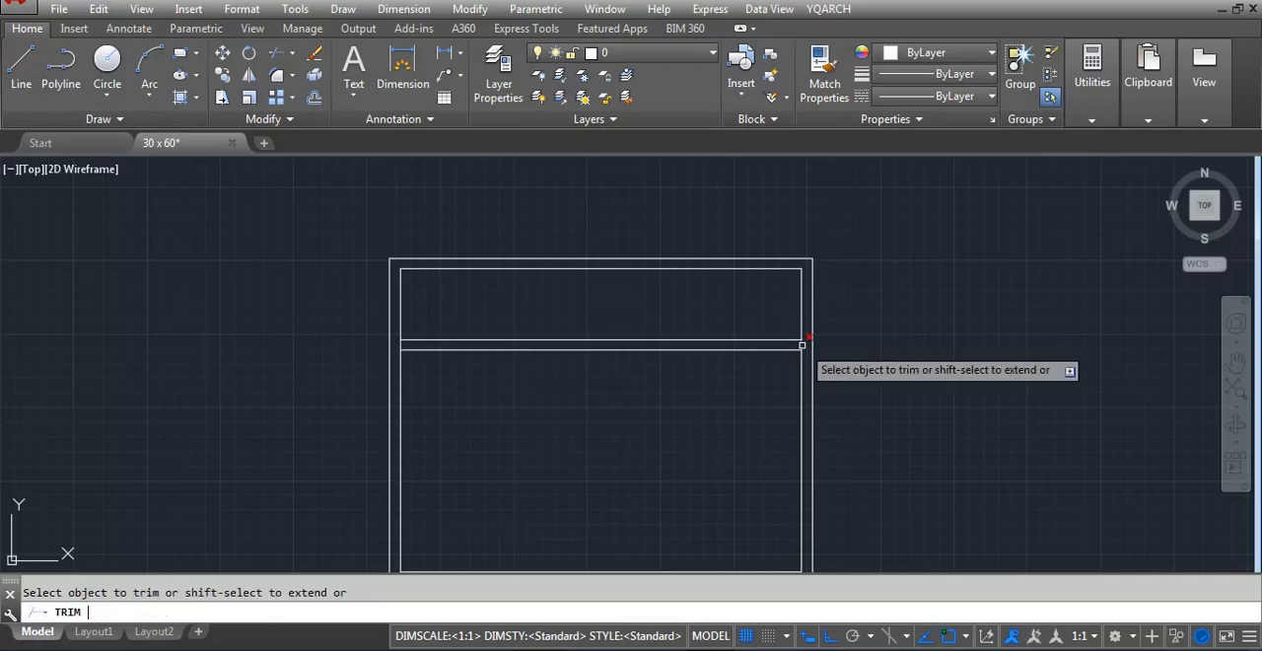
pyautogui.click(801, 344)
pyautogui.press('Escape')
# Offset the right wall's inner line 60 inches to the left within the plan's top strip
pyautogui.write('o')
pyautogui.press('Return')
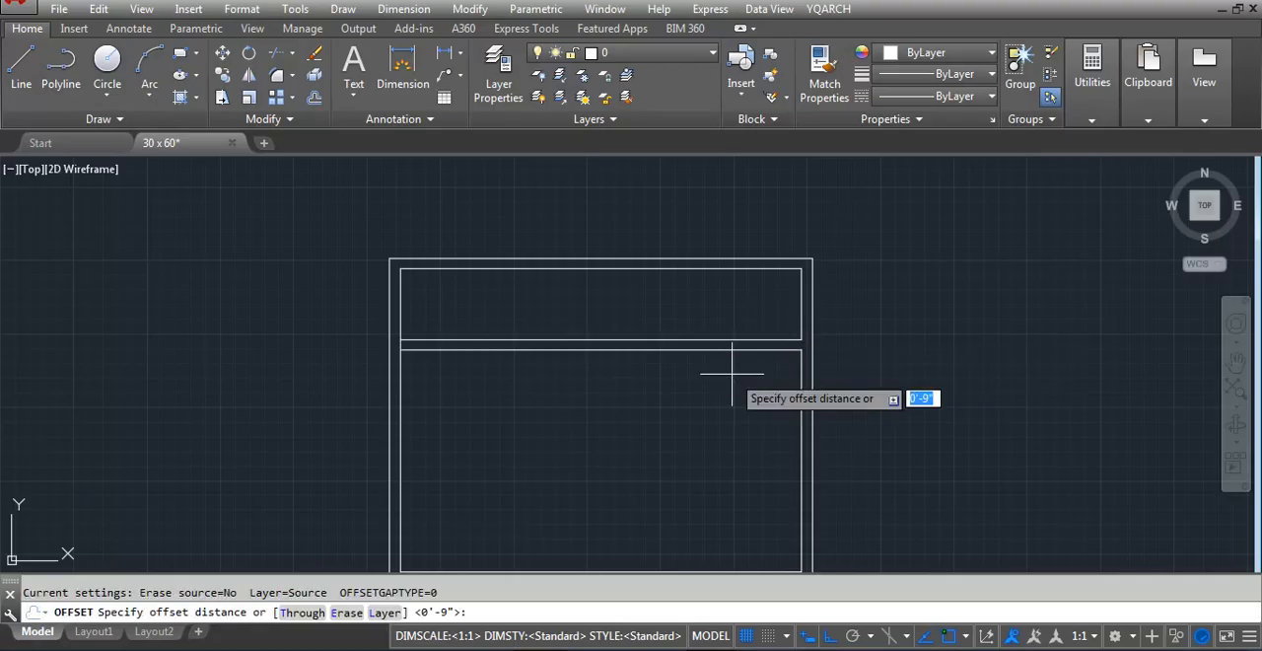
pyautogui.write('60')
pyautogui.press('Return')
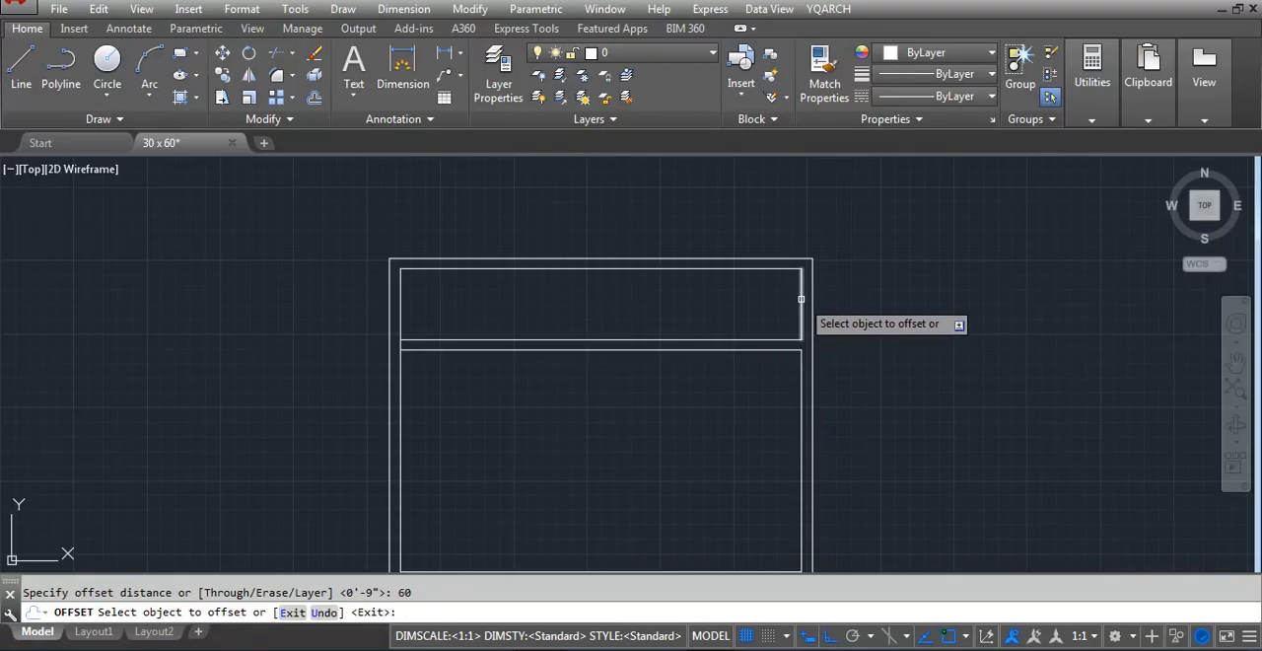
pyautogui.click(801, 301)
pyautogui.click(741, 317)
pyautogui.press('Escape')
# Offset the new vertical line 9 inches to the left to form a partition in the top strip
pyautogui.press('Return')
# Offset the partition's left face 72 inches to the left within the top strip
pyautogui.press('Return')
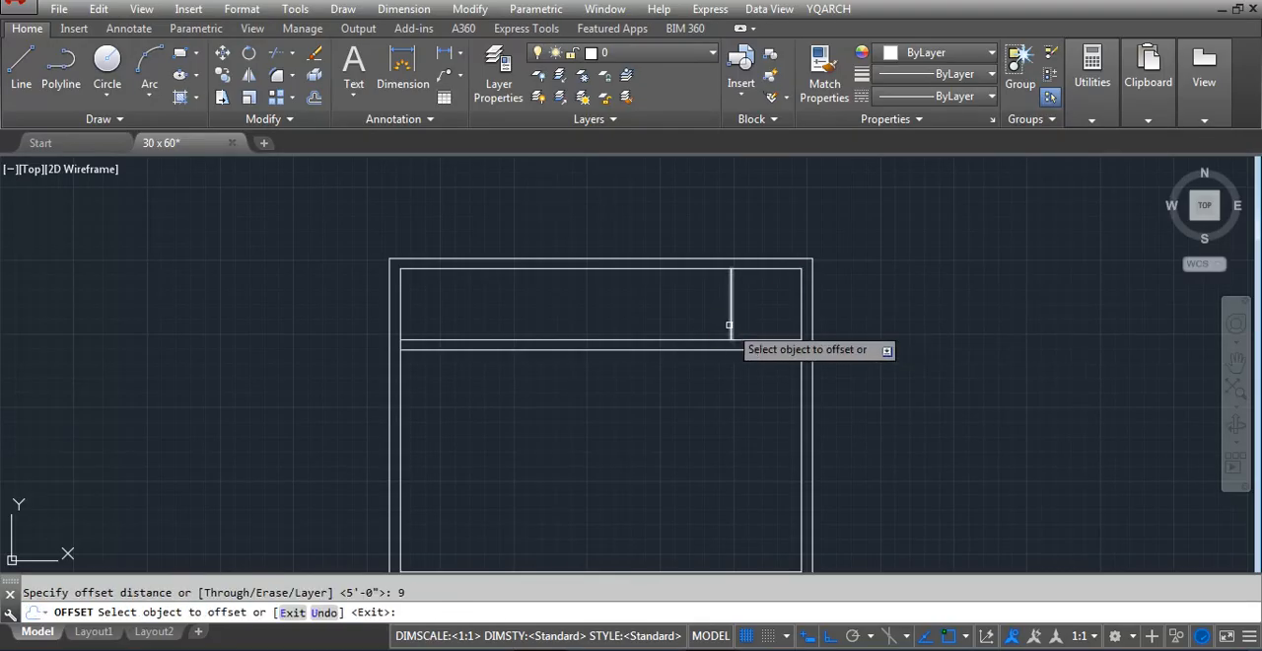
pyautogui.click(731, 299)
pyautogui.press('Escape')
pyautogui.press('Return')
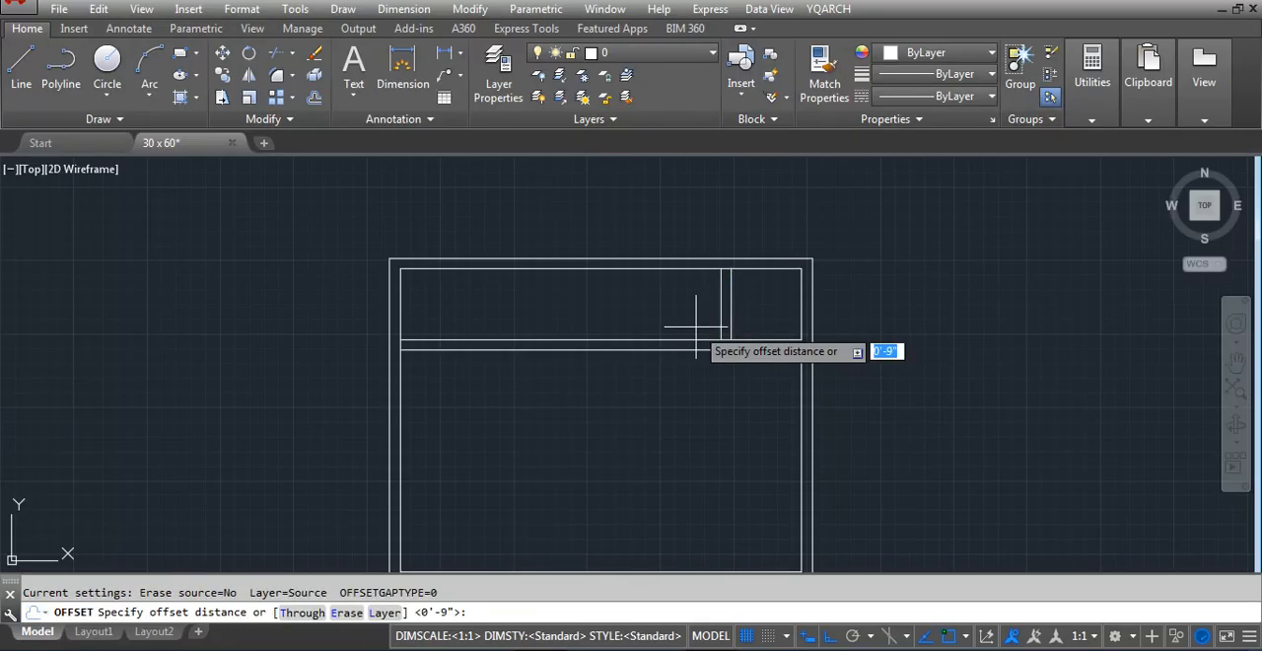
pyautogui.write('7')
# Form the top strip's second partition by offsetting its first line 9 inches to the left
pyautogui.press('Return')
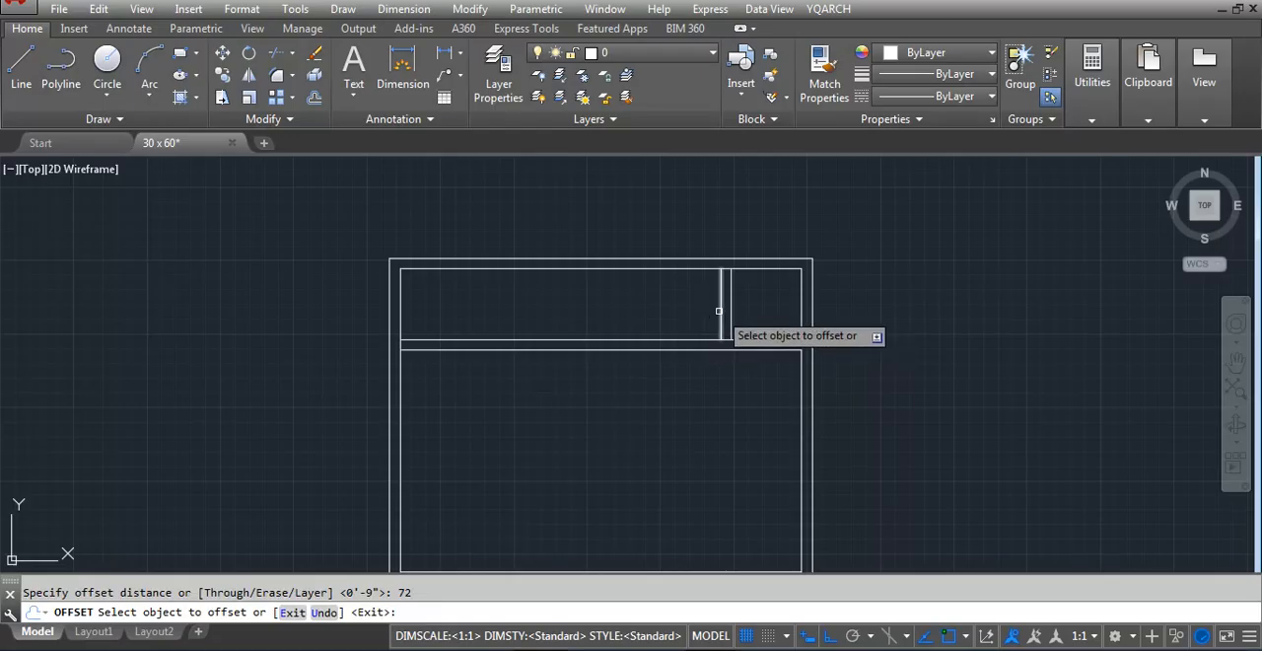
pyautogui.click(720, 312)
pyautogui.click(635, 321)
pyautogui.press('Escape')
# Add a linear dimension across the width of the rightmost room in the plan's top strip
pyautogui.press('Return')
pyautogui.press('Return')
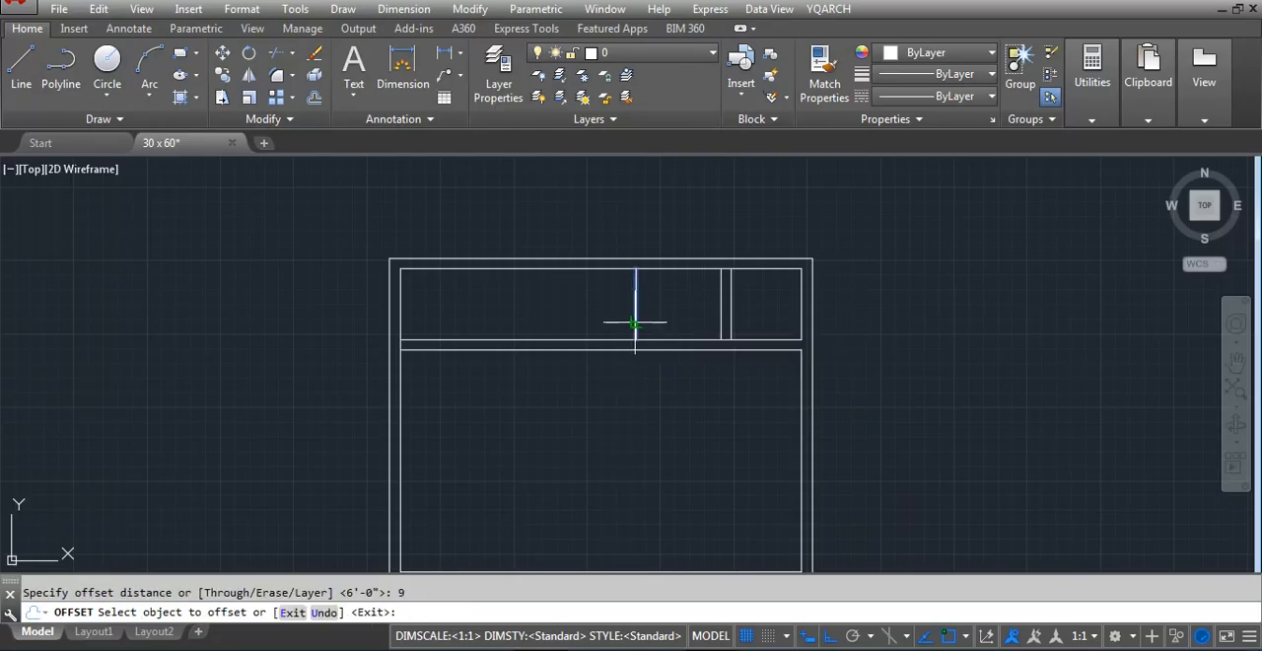
pyautogui.press('Escape')
pyautogui.write('dli')
pyautogui.press('Return')
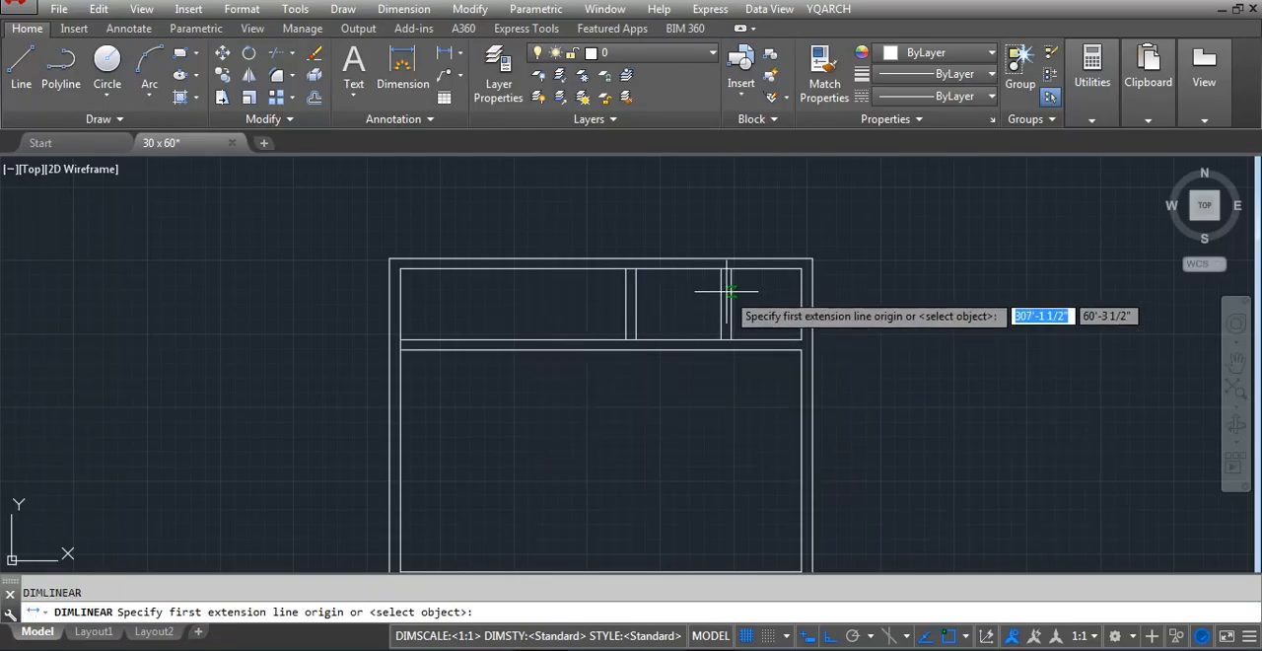
pyautogui.click(731, 291)
pyautogui.click(801, 292)
pyautogui.scroll(3, 766, 295)
pyautogui.click(766, 295)
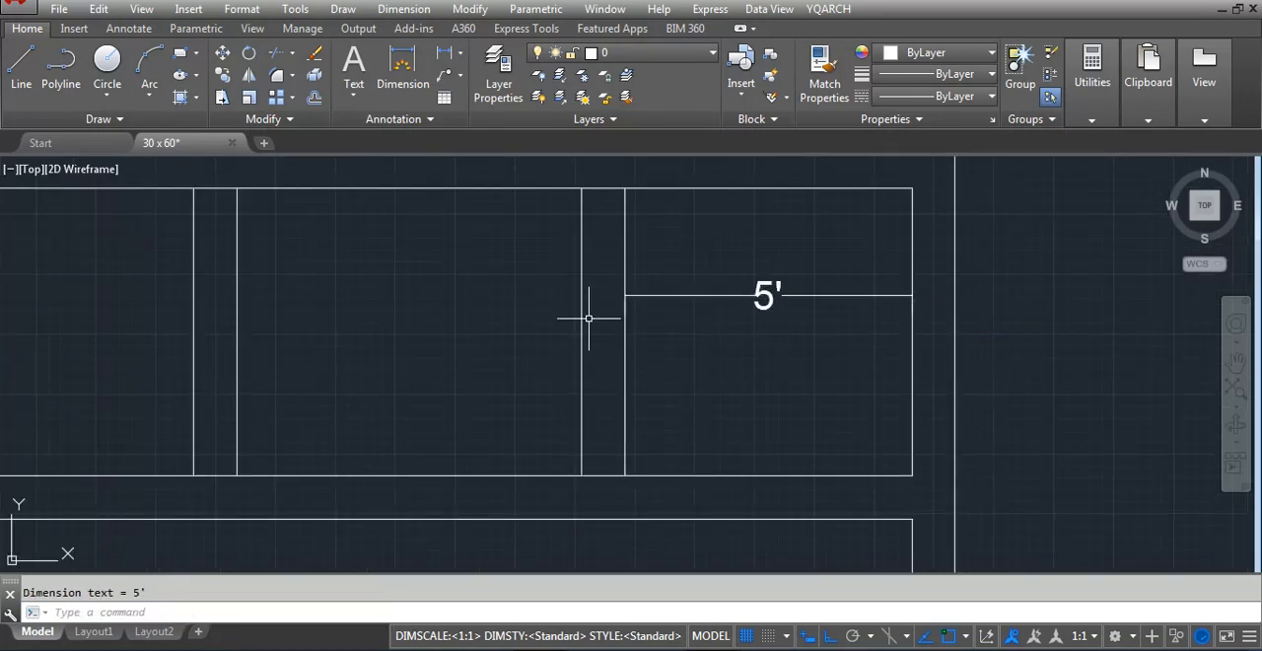
# Add a linear dimension between the two partitions across the top strip's middle room
pyautogui.press('Return')
pyautogui.click(579, 326)
pyautogui.click(239, 331)
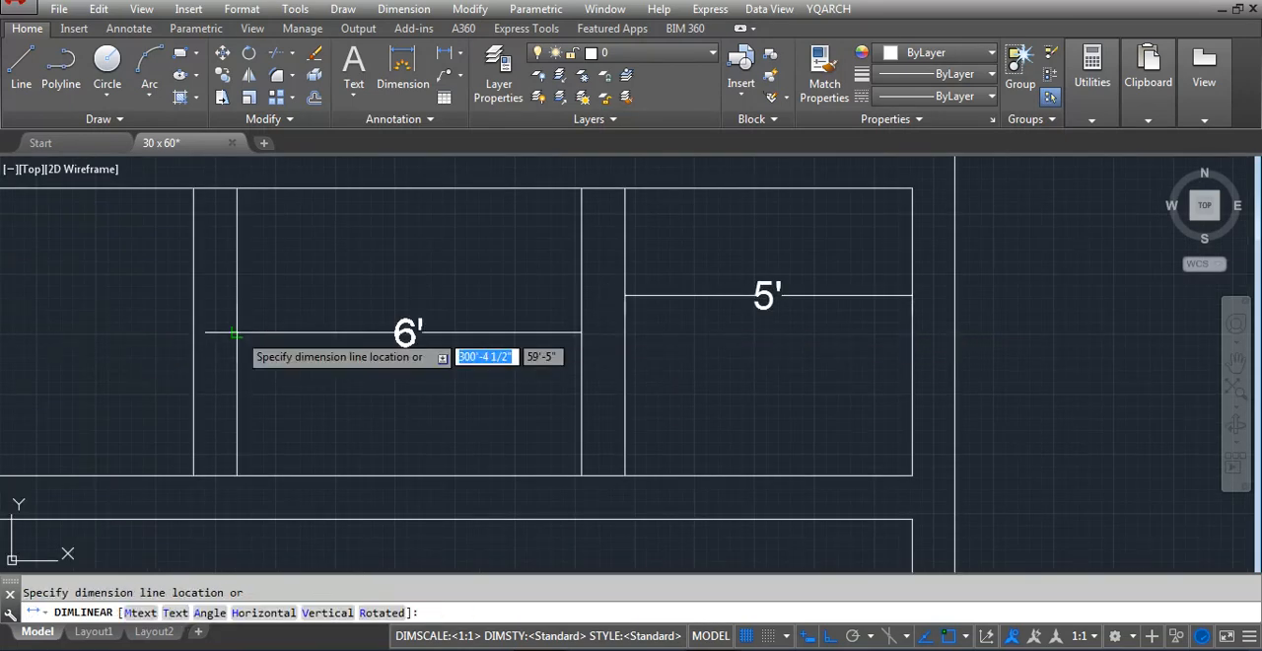
pyautogui.click(463, 331)
pyautogui.scroll(-4, 577, 356)
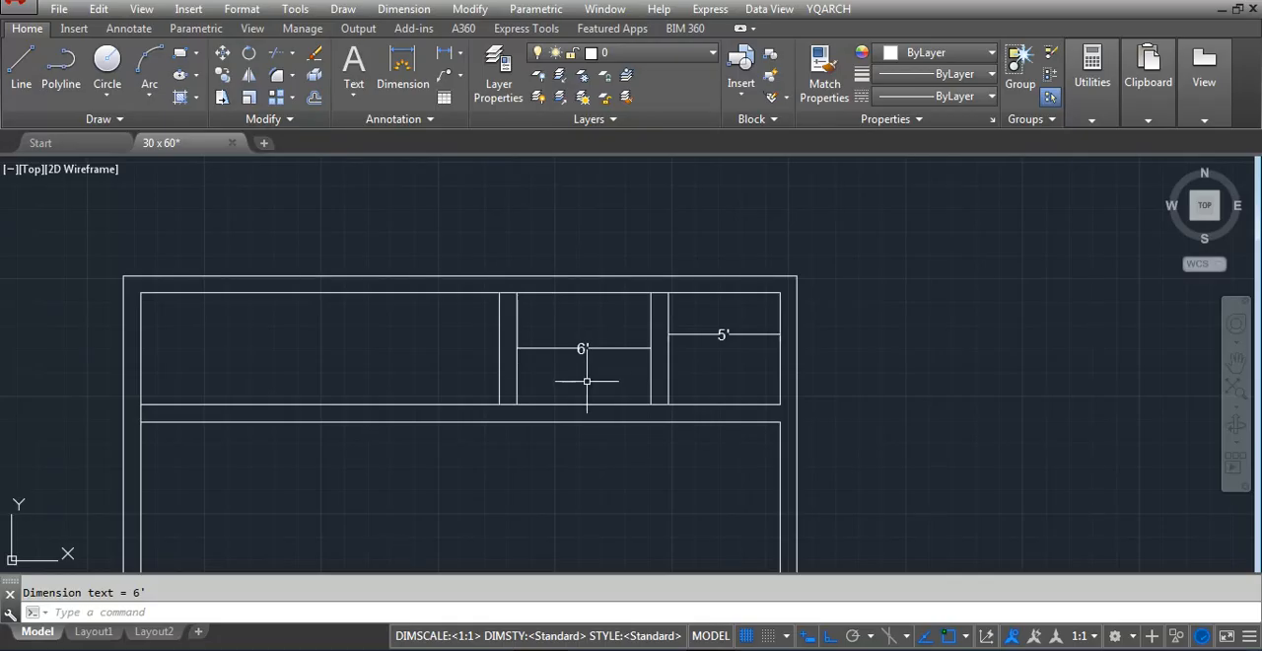
# Dimension the compass plot's top edge from the division line between South and SSW to the plot's right corner
pyautogui.scroll(-8, 586, 380)
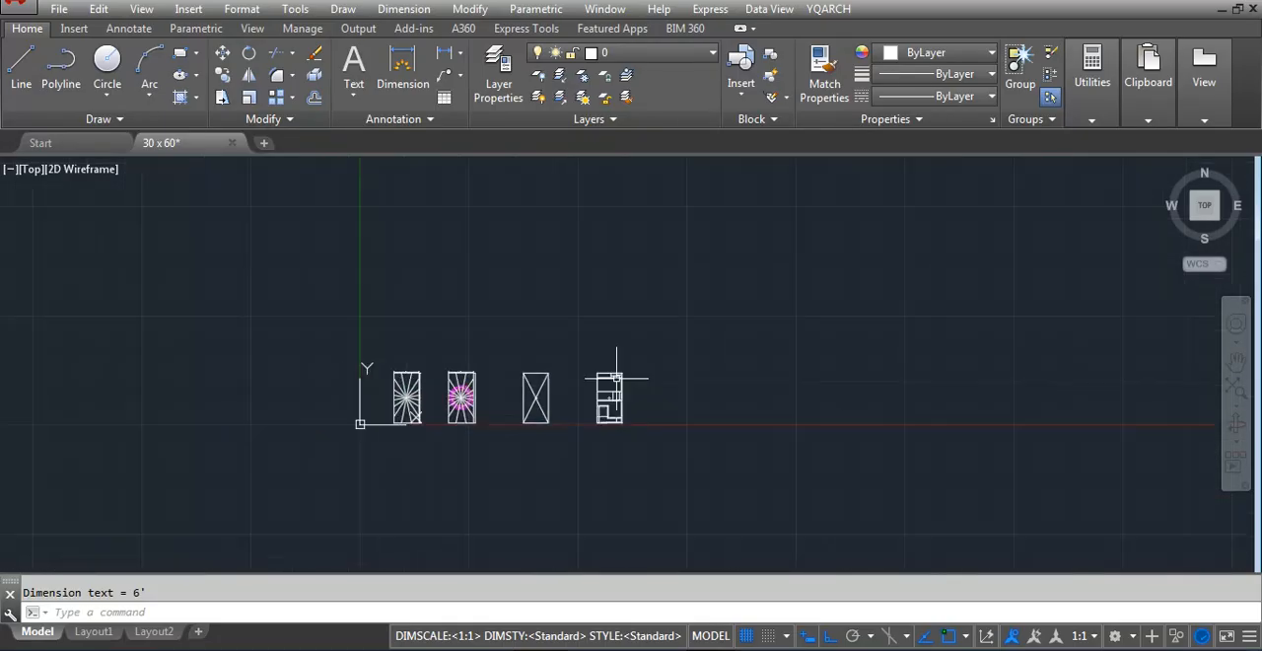
pyautogui.scroll(2, 625, 371)
pyautogui.scroll(4, 799, 234)
pyautogui.scroll(4, 695, 273)
pyautogui.scroll(-6, 695, 273)
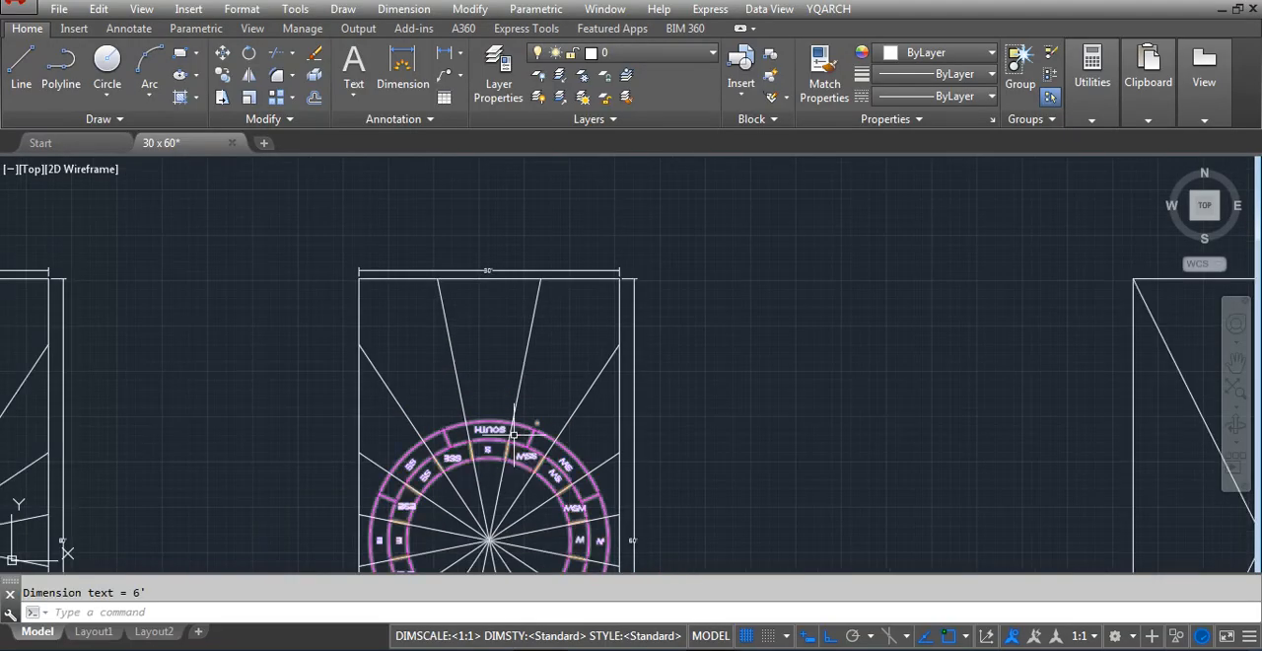
pyautogui.scroll(4, 532, 330)
pyautogui.write('DLI')
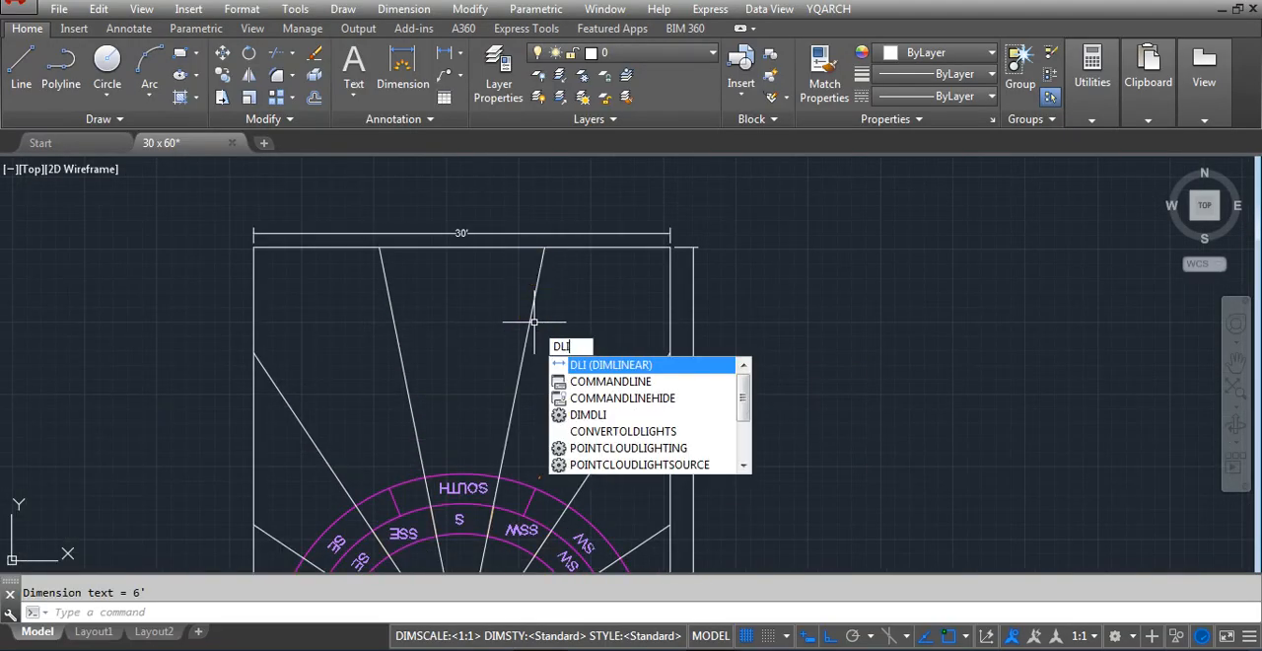
pyautogui.press('Return')
pyautogui.click(544, 248)
pyautogui.click(670, 247)
pyautogui.click(596, 239)
pyautogui.scroll(3, 573, 272)
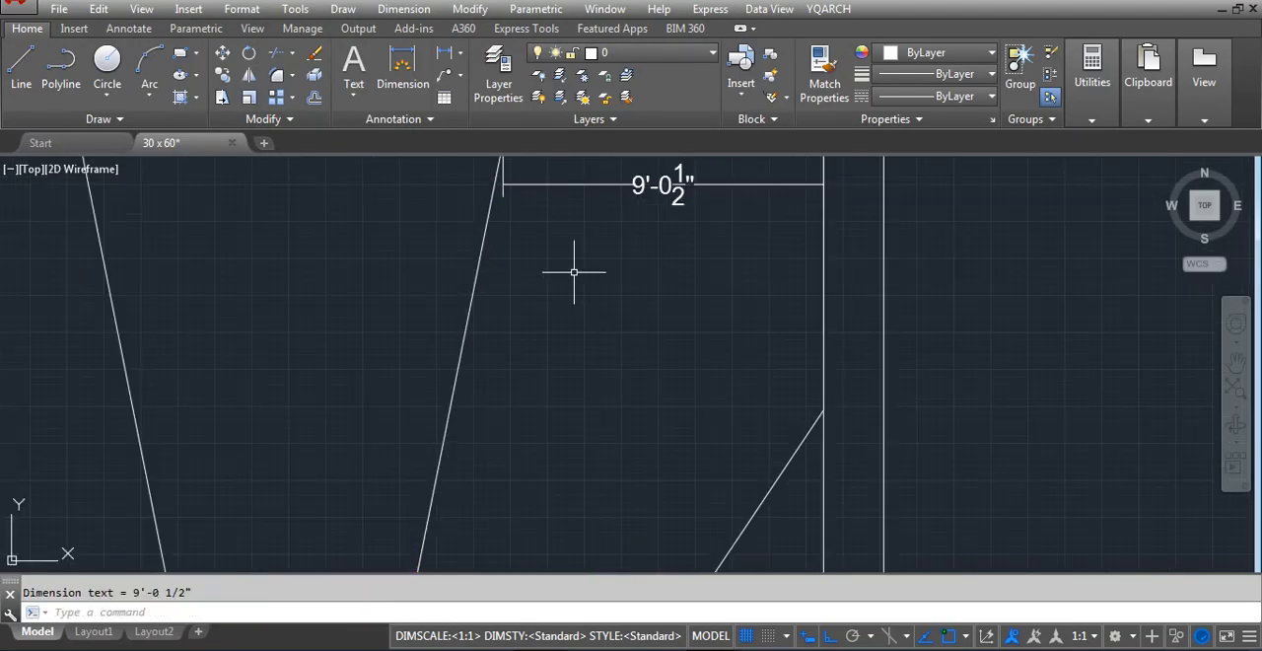
pyautogui.scroll(-3, 540, 309)
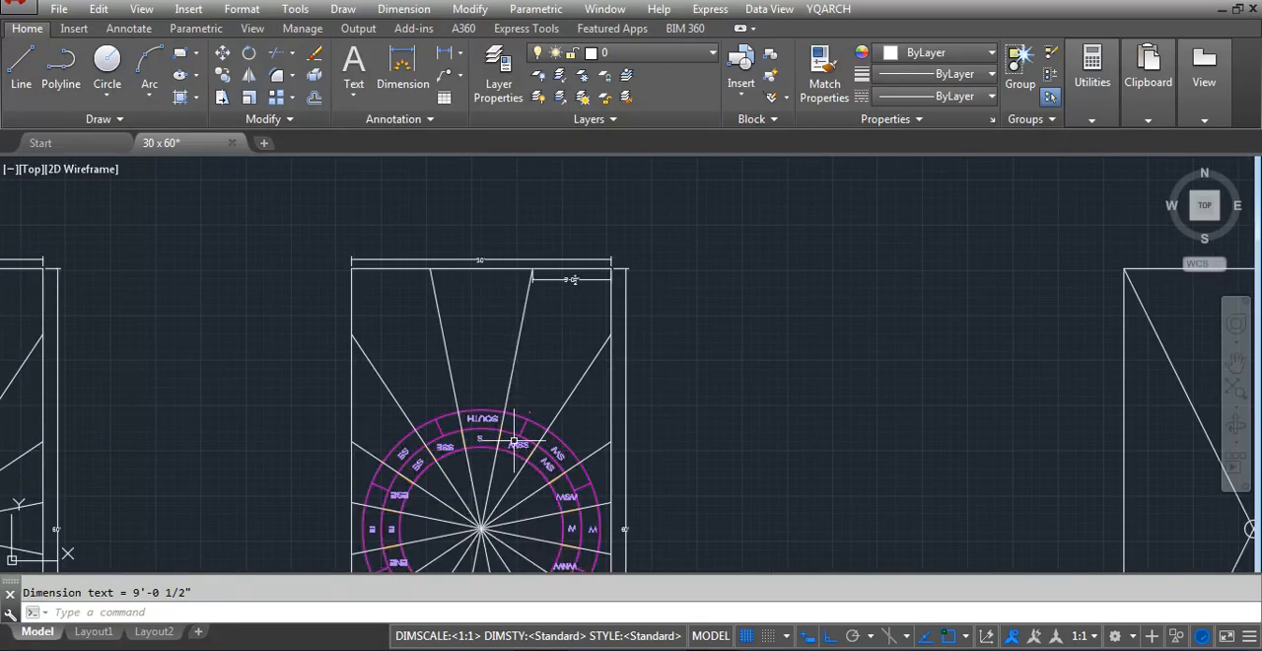
# Arrange toilet sanitary ware in the top strip's middle room with the YQArch furniture command, leaving out the bathtub
pyautogui.scroll(-3, 254, 440)
pyautogui.scroll(5, 971, 340)
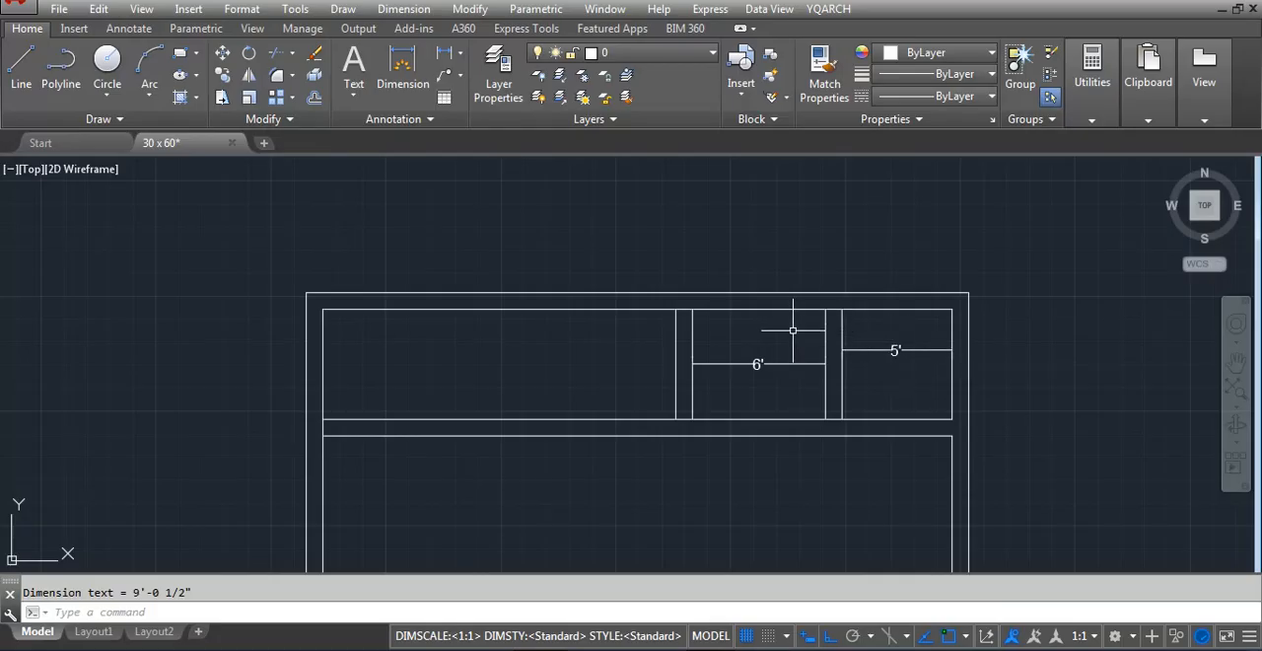
pyautogui.scroll(3, 837, 310)
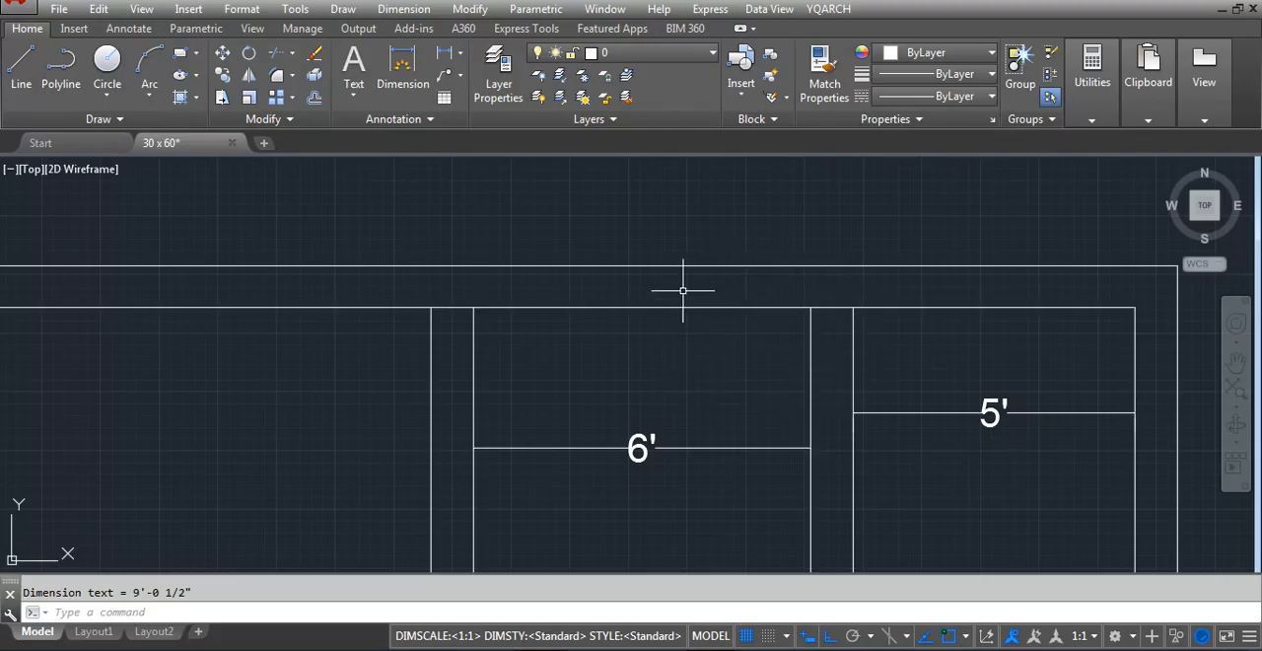
pyautogui.scroll(-2, 687, 347)
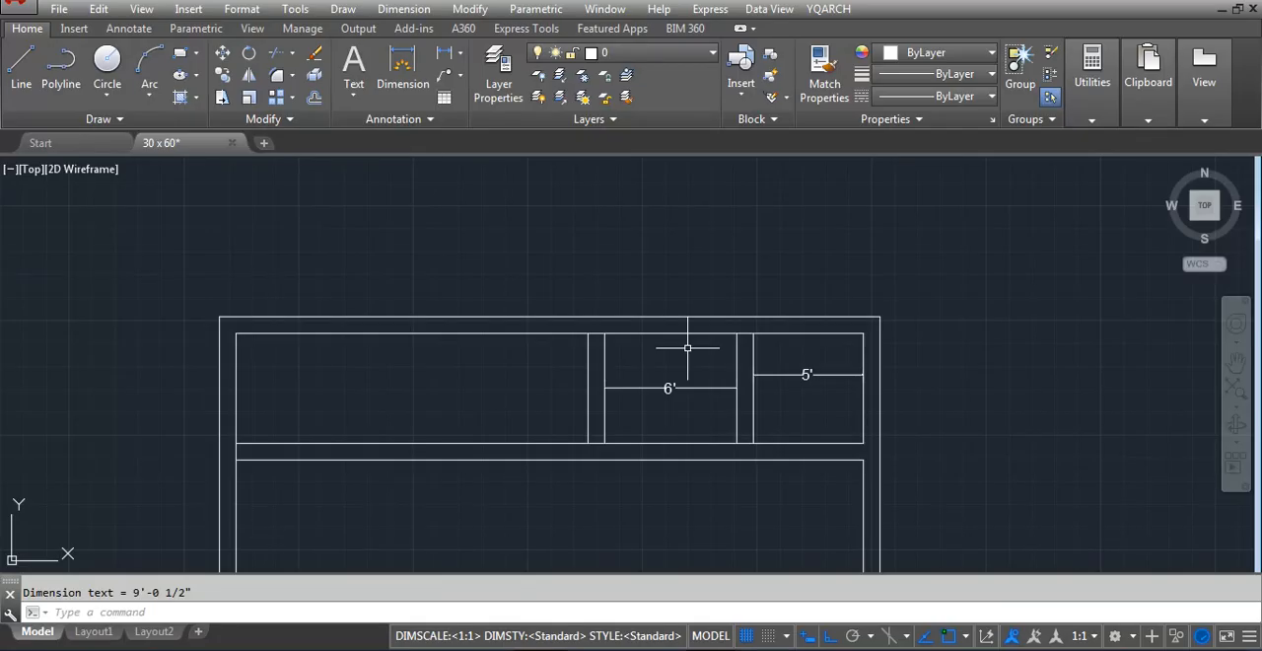
pyautogui.write('jj')
pyautogui.press('Return')
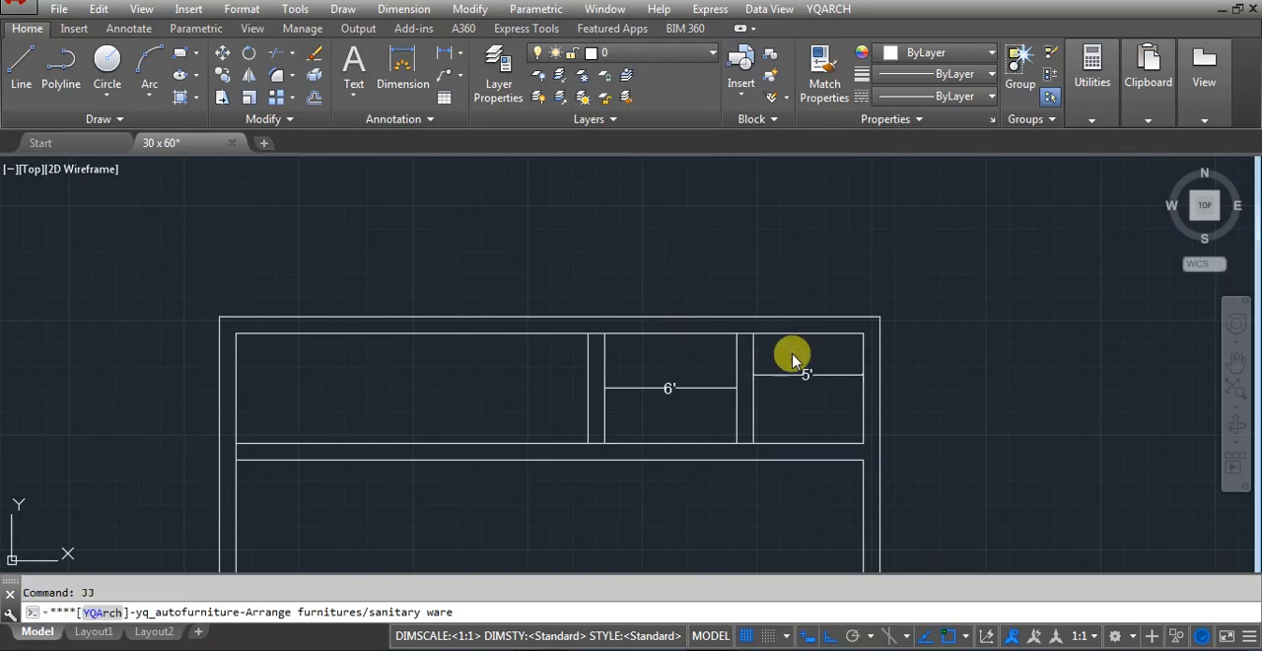
pyautogui.click(692, 367)
pyautogui.click(812, 366)
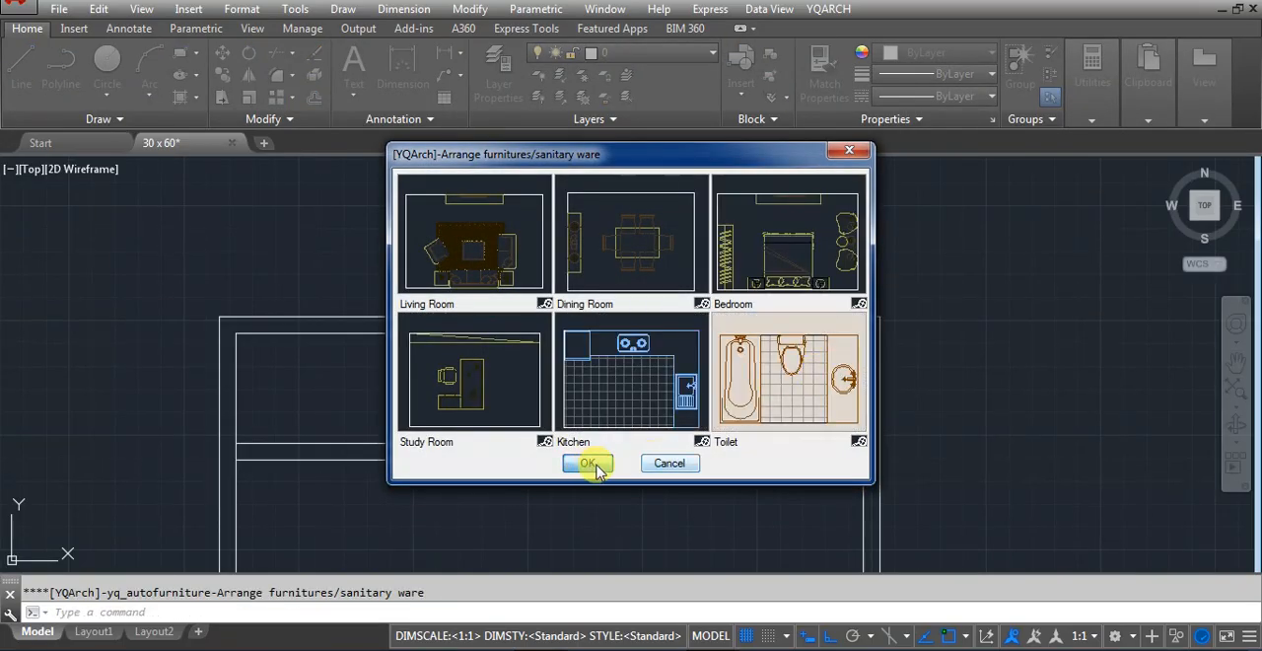
pyautogui.click(587, 462)
pyautogui.click(758, 433)
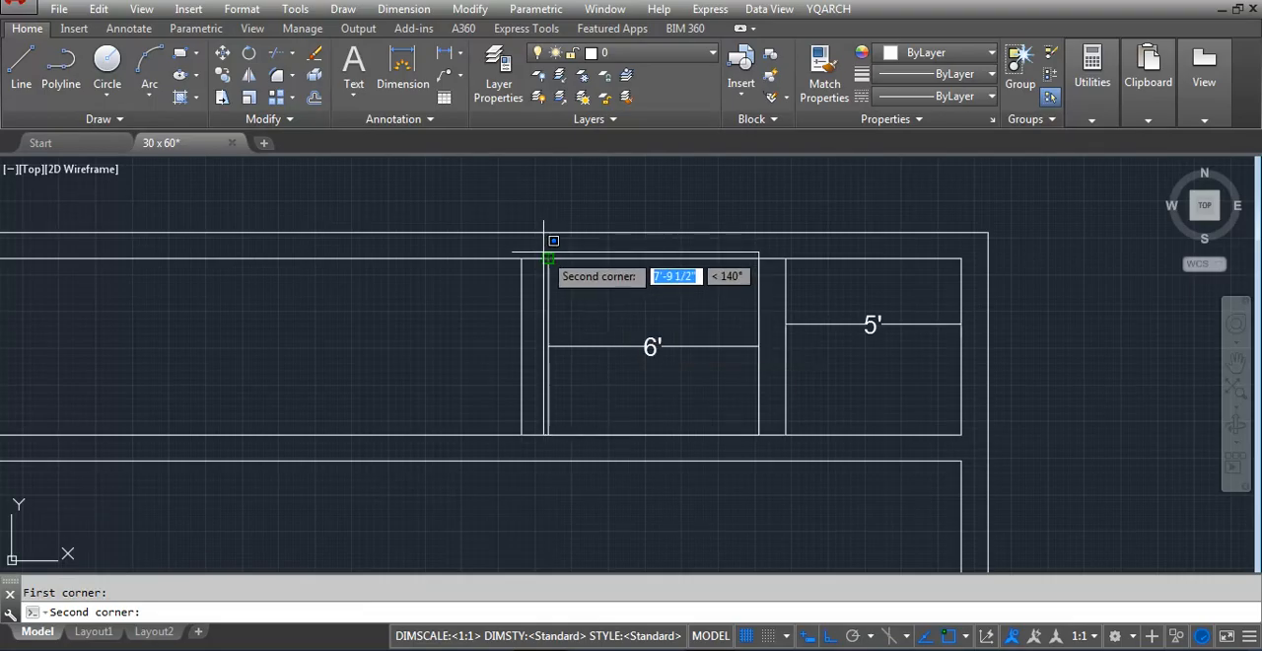
pyautogui.click(547, 258)
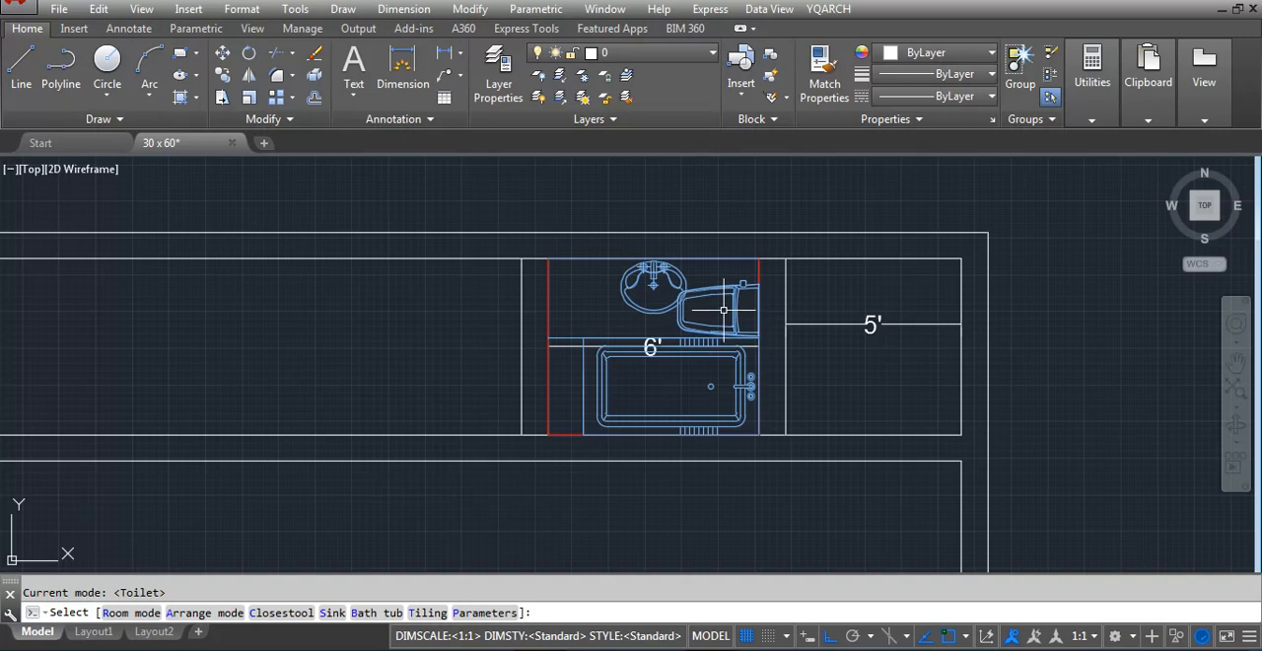
pyautogui.press('b')
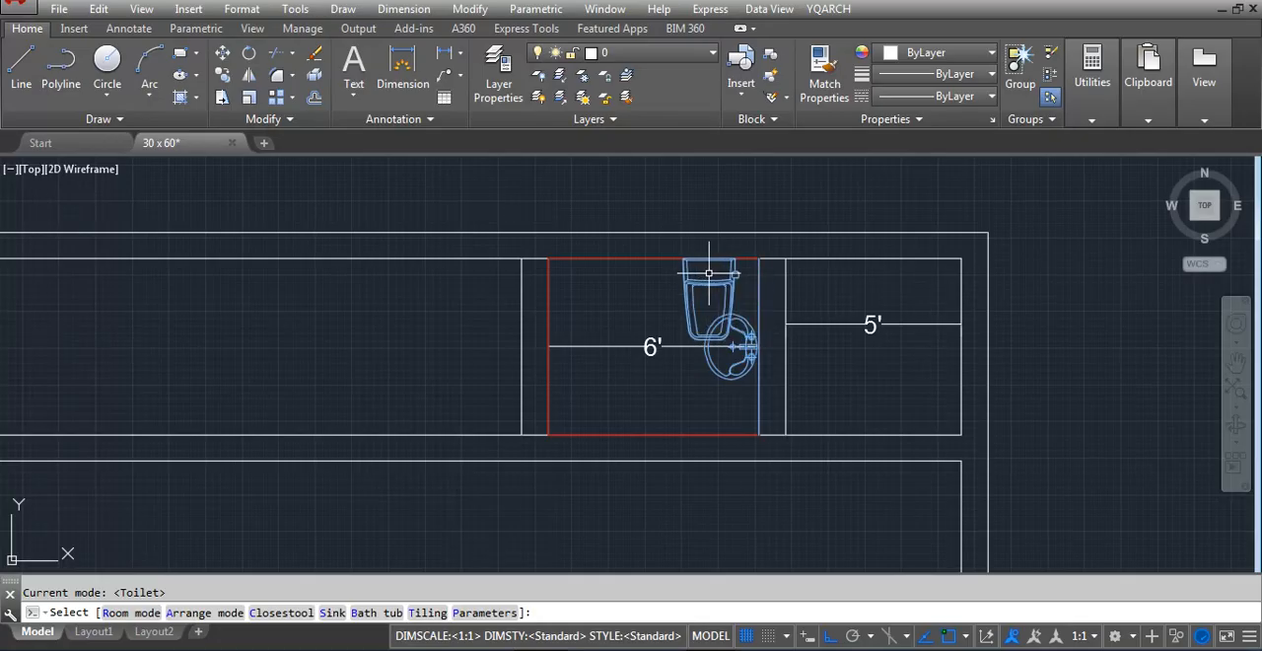
pyautogui.click(709, 273)
pyautogui.press('Escape')
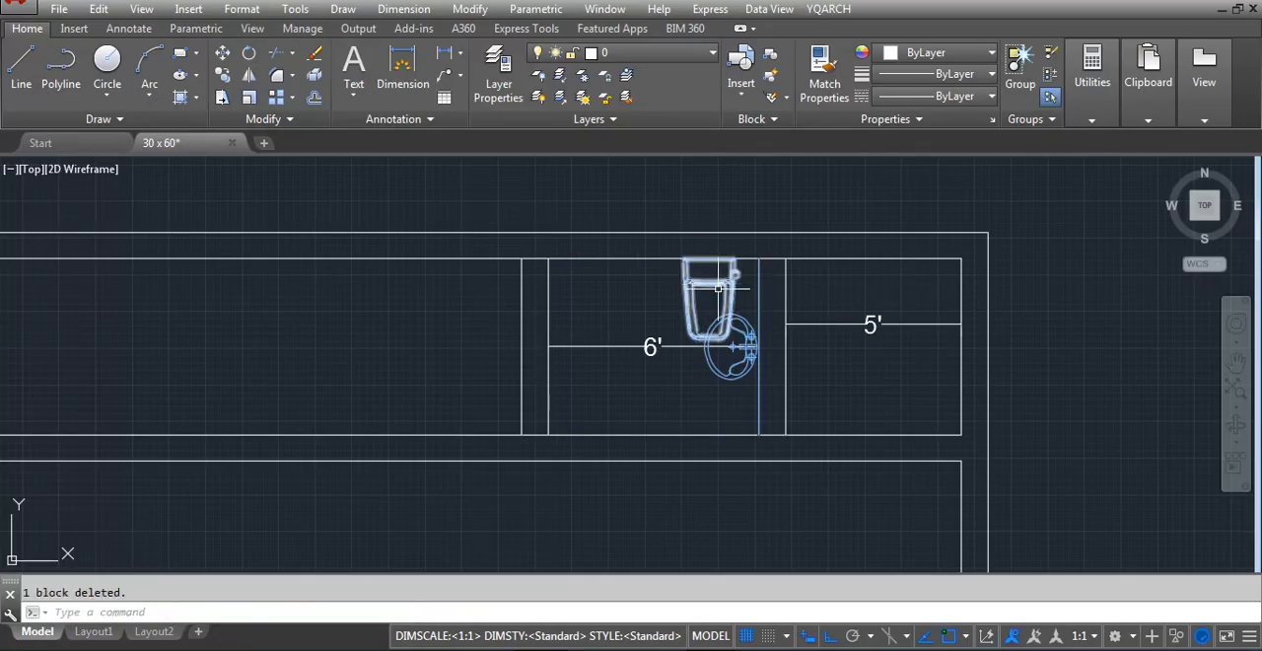
# Move the sink out of the middle room to above the plan's top wall
pyautogui.click(738, 368)
pyautogui.click(735, 365)
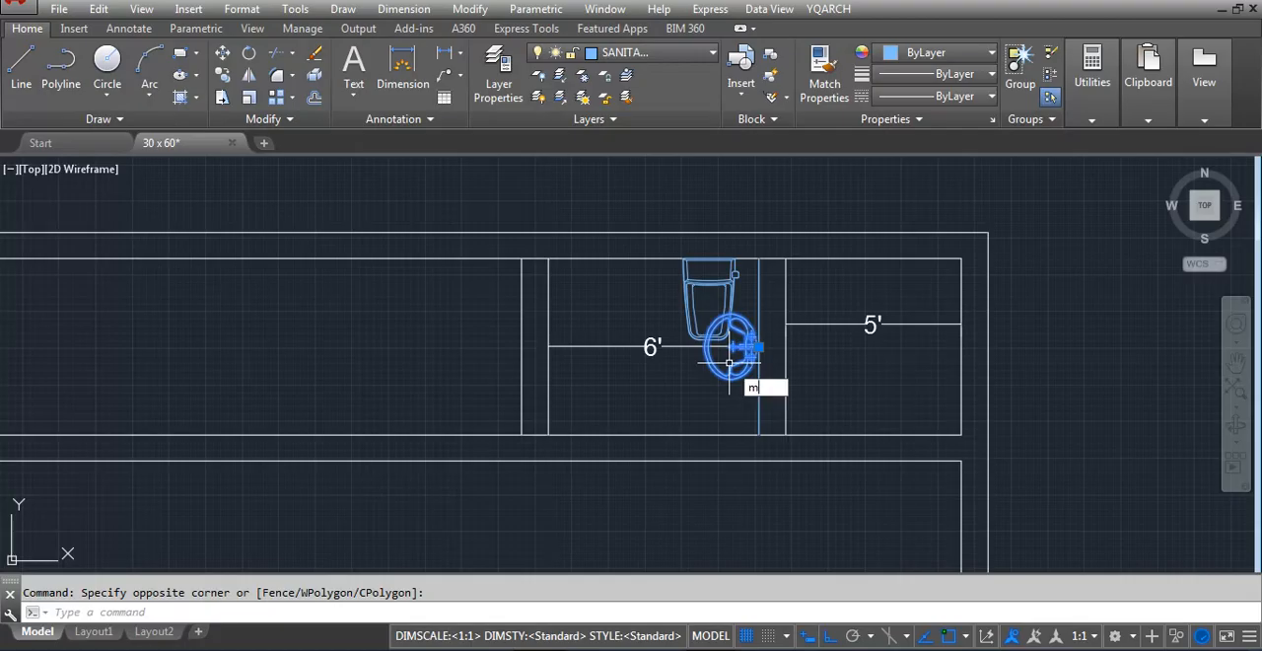
pyautogui.write('m')
pyautogui.press('Return')
pyautogui.click(729, 362)
pyautogui.scroll(2, 735, 281)
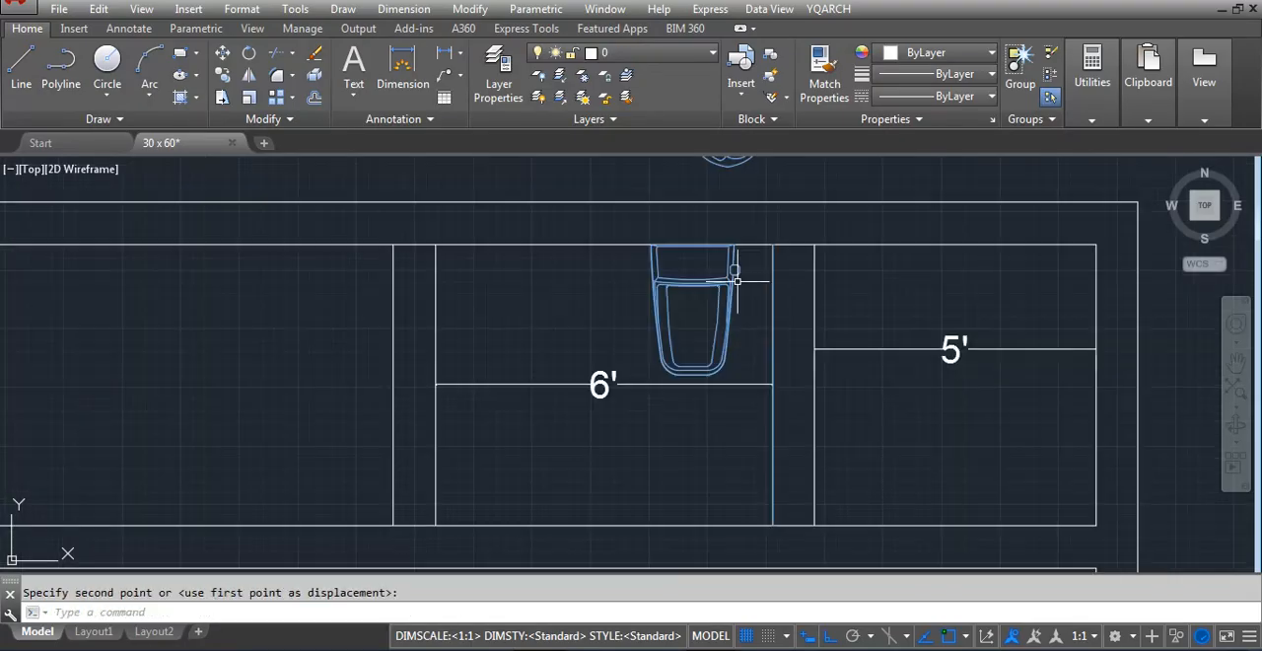
# Rotate the toilet fixture 270° so its tank faces the middle room's right partition
pyautogui.click(739, 283)
pyautogui.click(686, 319)
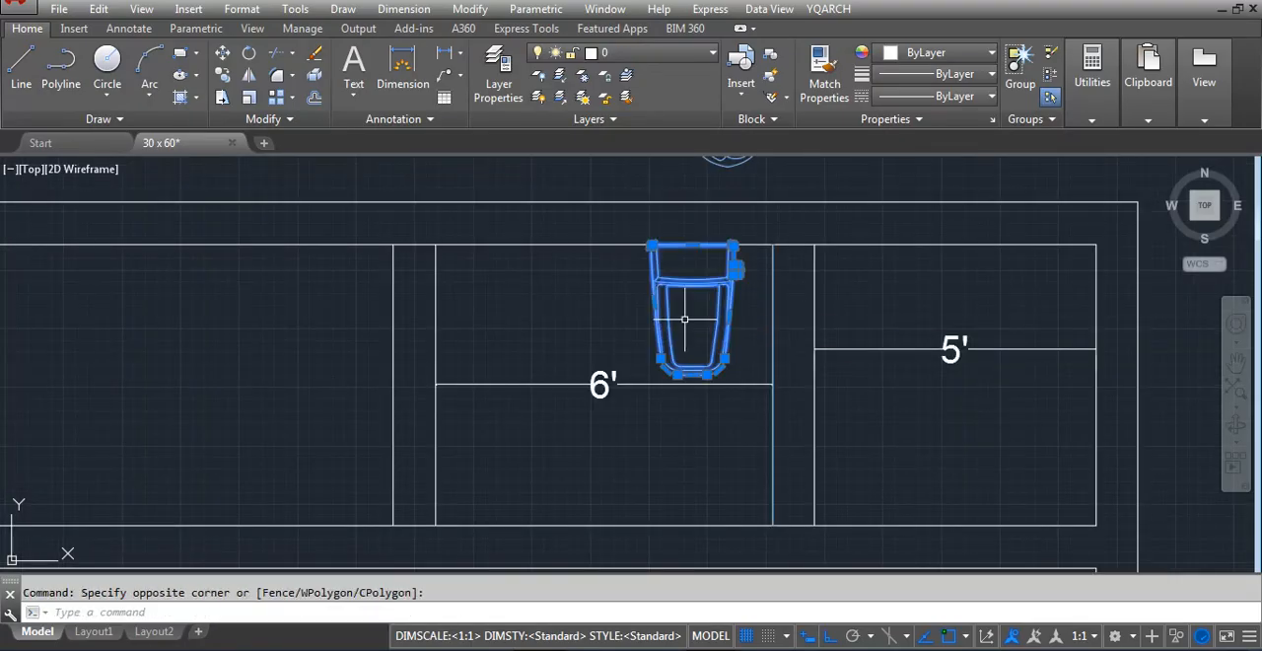
pyautogui.write('ro')
pyautogui.press('Return')
pyautogui.click(718, 305)
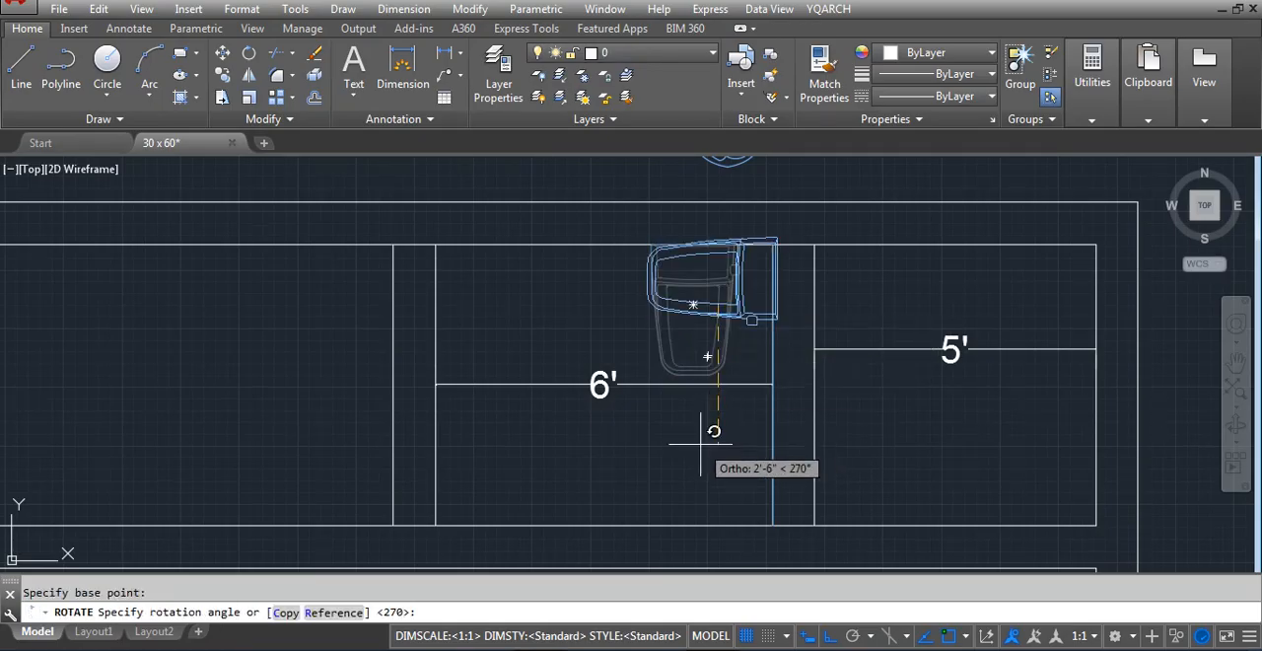
pyautogui.click(701, 444)
# Move the rotated toilet fixture down slightly along the middle room's right partition
pyautogui.click(736, 328)
pyautogui.click(722, 286)
pyautogui.write('m')
pyautogui.press('Return')
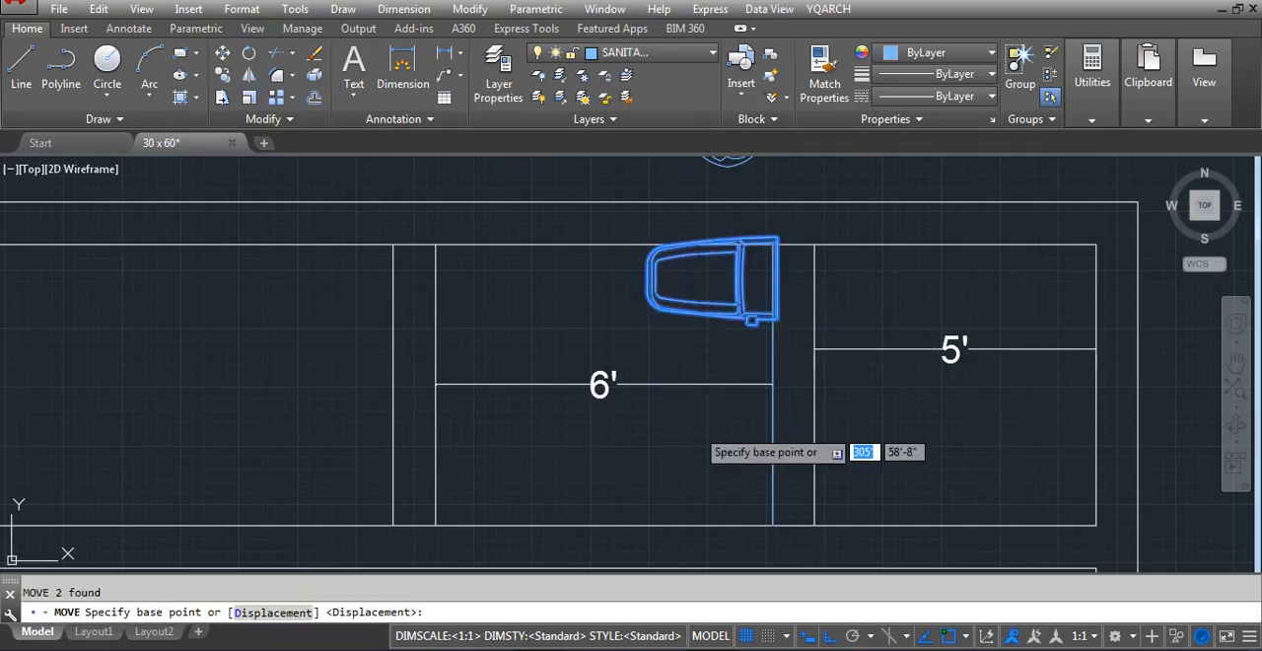
pyautogui.click(696, 425)
pyautogui.scroll(-4, 694, 462)
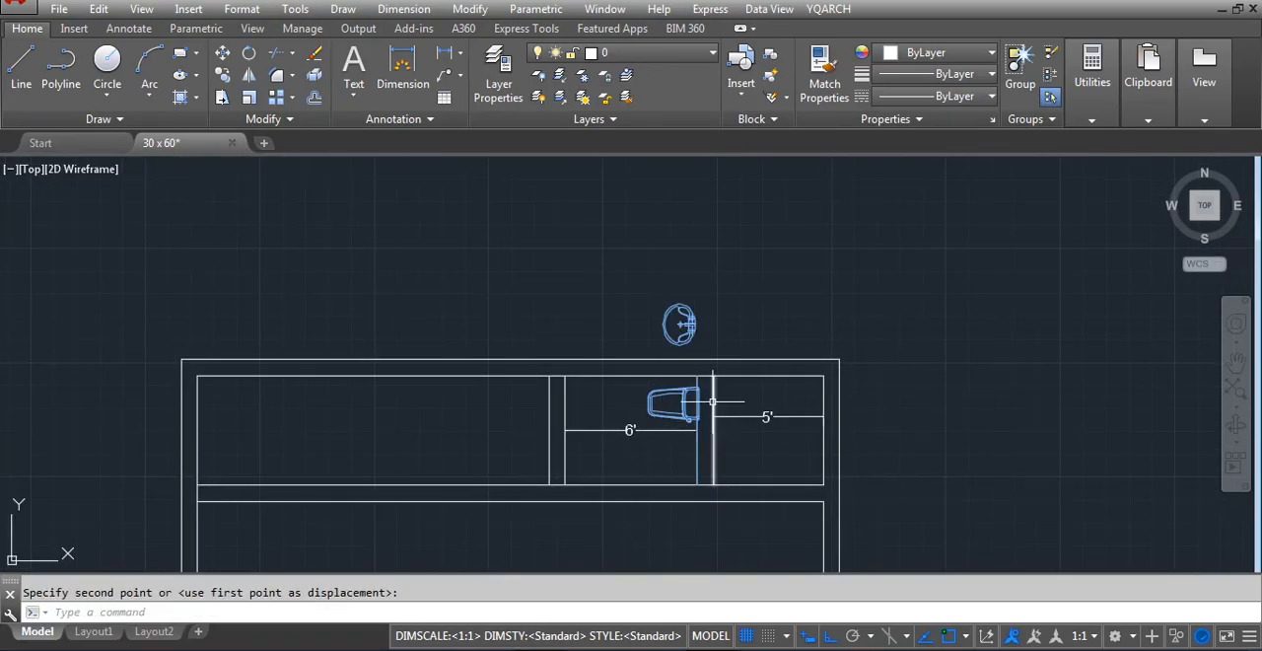
pyautogui.scroll(4, 703, 388)
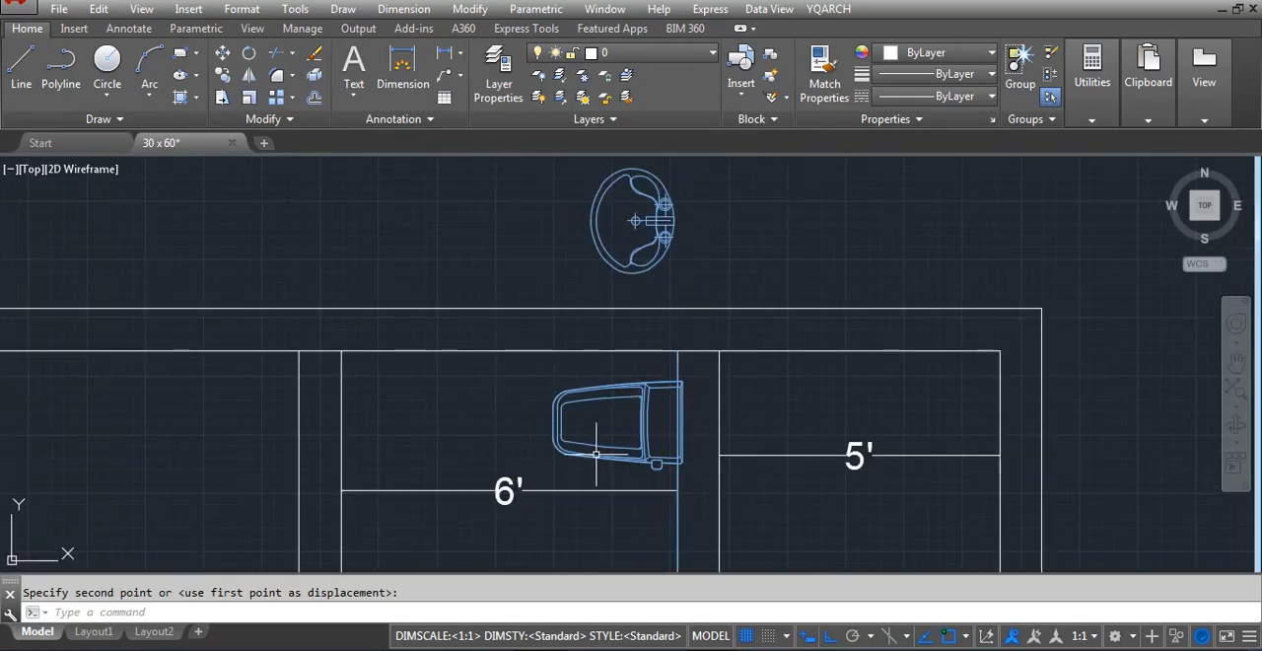
pyautogui.scroll(-2, 578, 349)
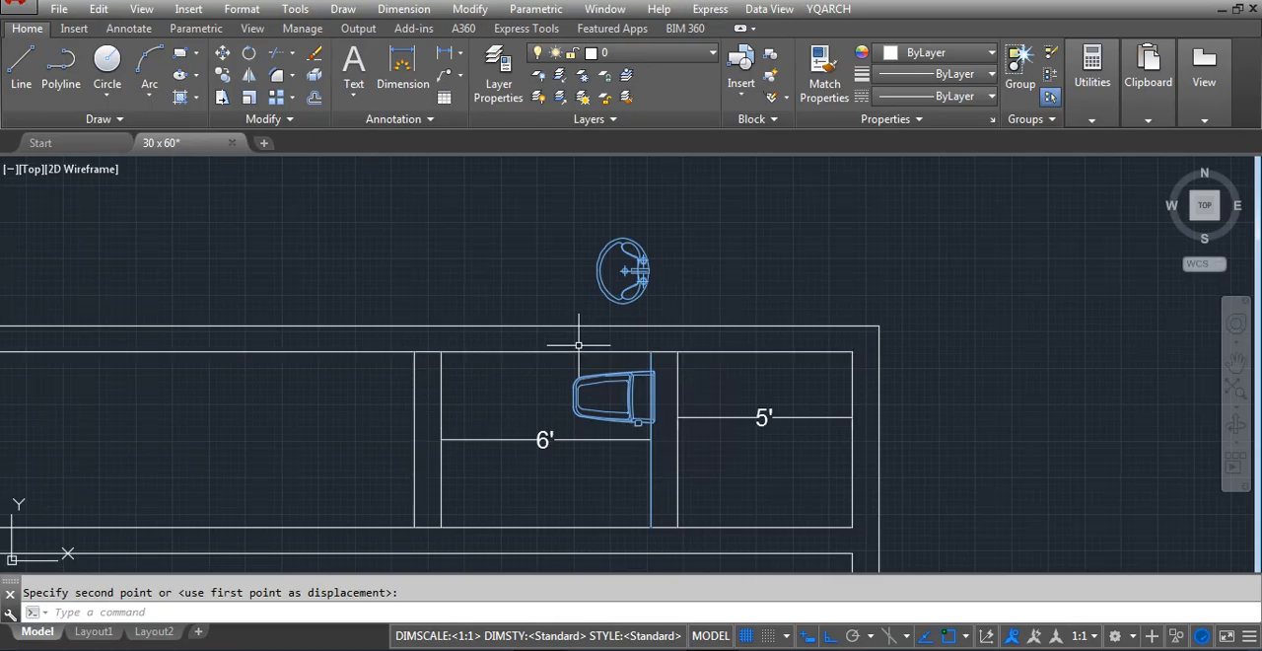
# Undo the fixture moves, the rotation and the sanitary ware arrangement in the middle room
pyautogui.hotkey('ctrl', 'z')
pyautogui.hotkey('ctrl', 'z')
pyautogui.hotkey('ctrl', 'z')
pyautogui.hotkey('ctrl', 'z')
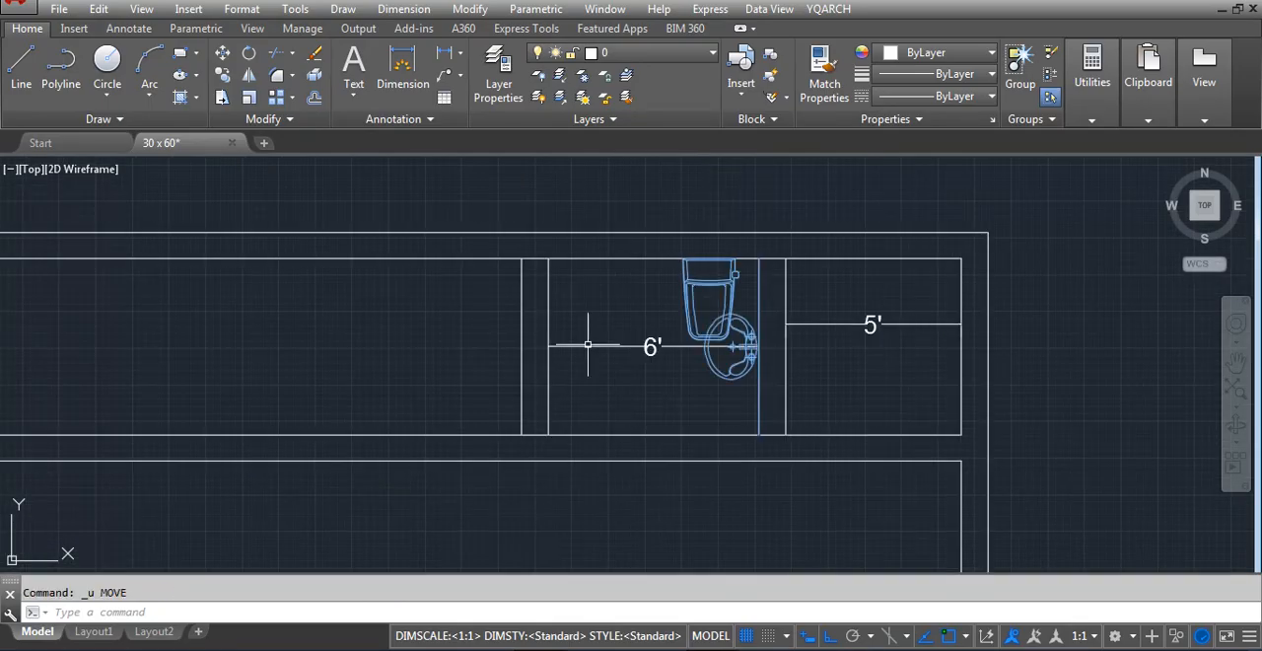
pyautogui.hotkey('ctrl', 'z')
# Recheck the SSW zone on the compass plot and delete the width dimension from the top strip's middle room
pyautogui.scroll(-2, 592, 361)
pyautogui.scroll(4, 548, 461)
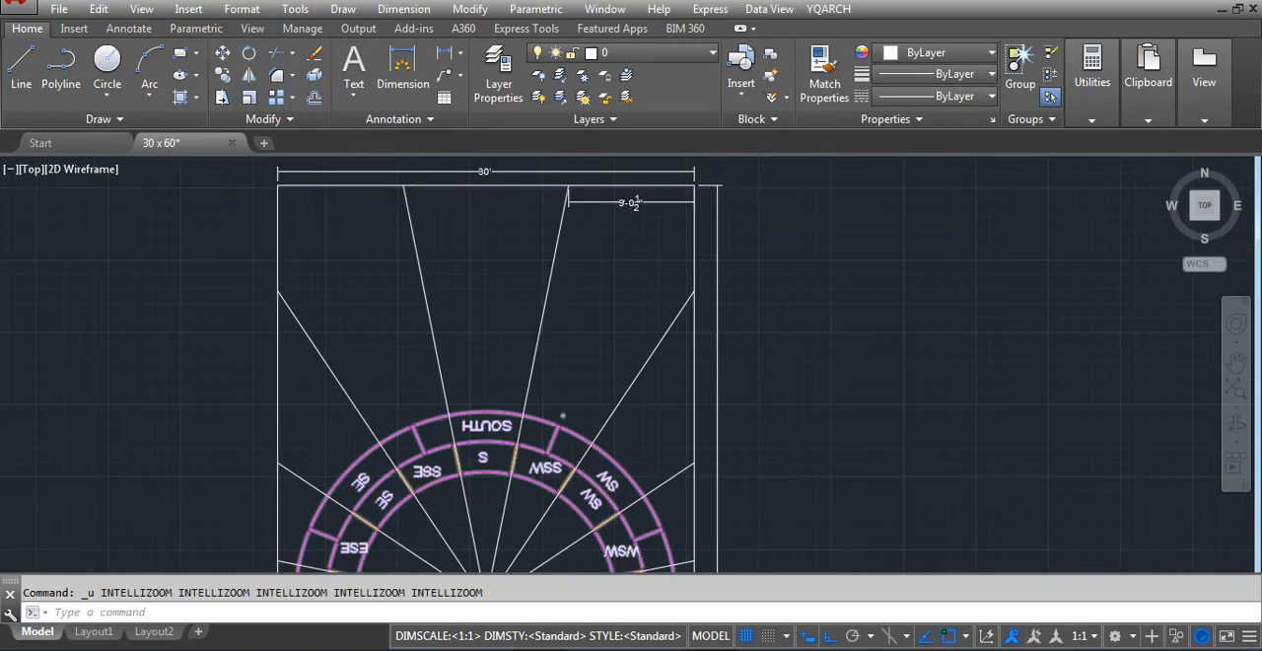
pyautogui.scroll(-6, 545, 362)
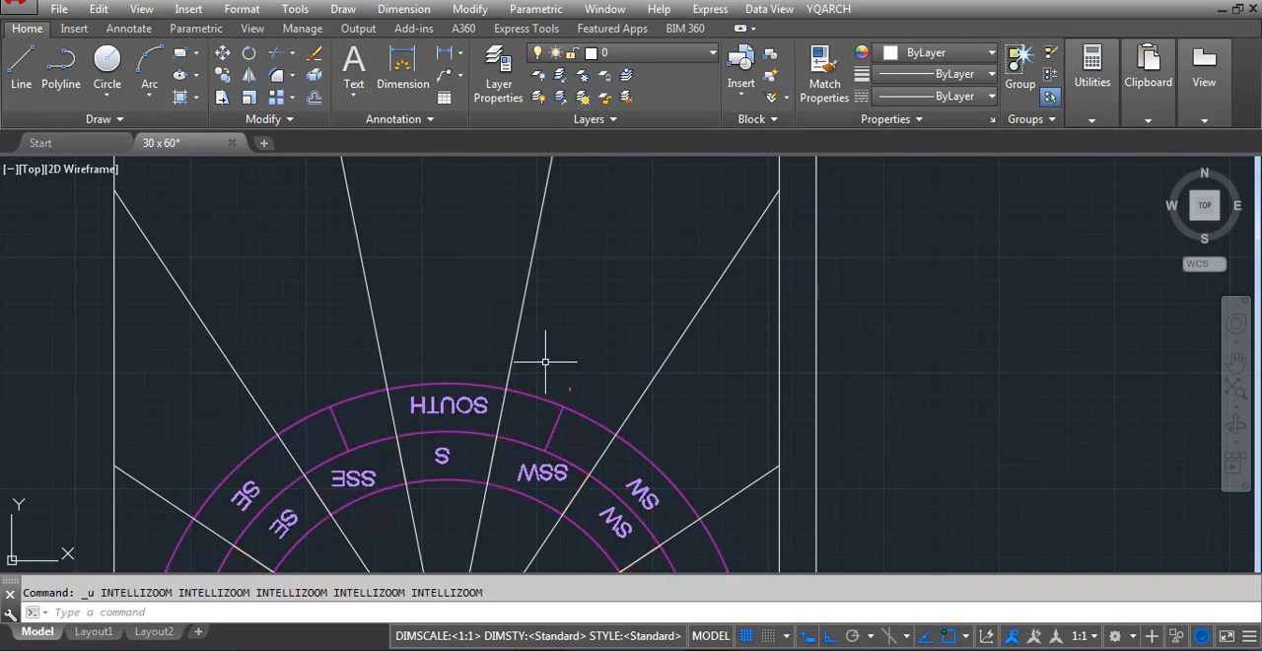
pyautogui.scroll(-5, 523, 434)
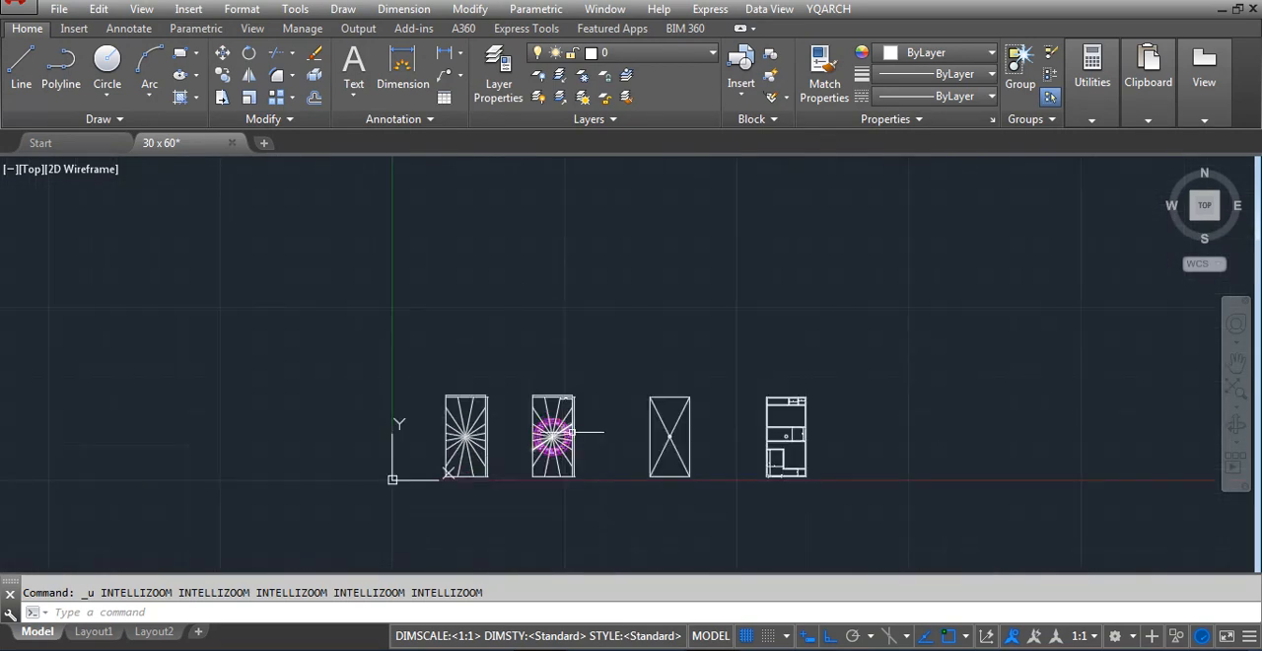
pyautogui.scroll(12, 798, 392)
pyautogui.click(552, 363)
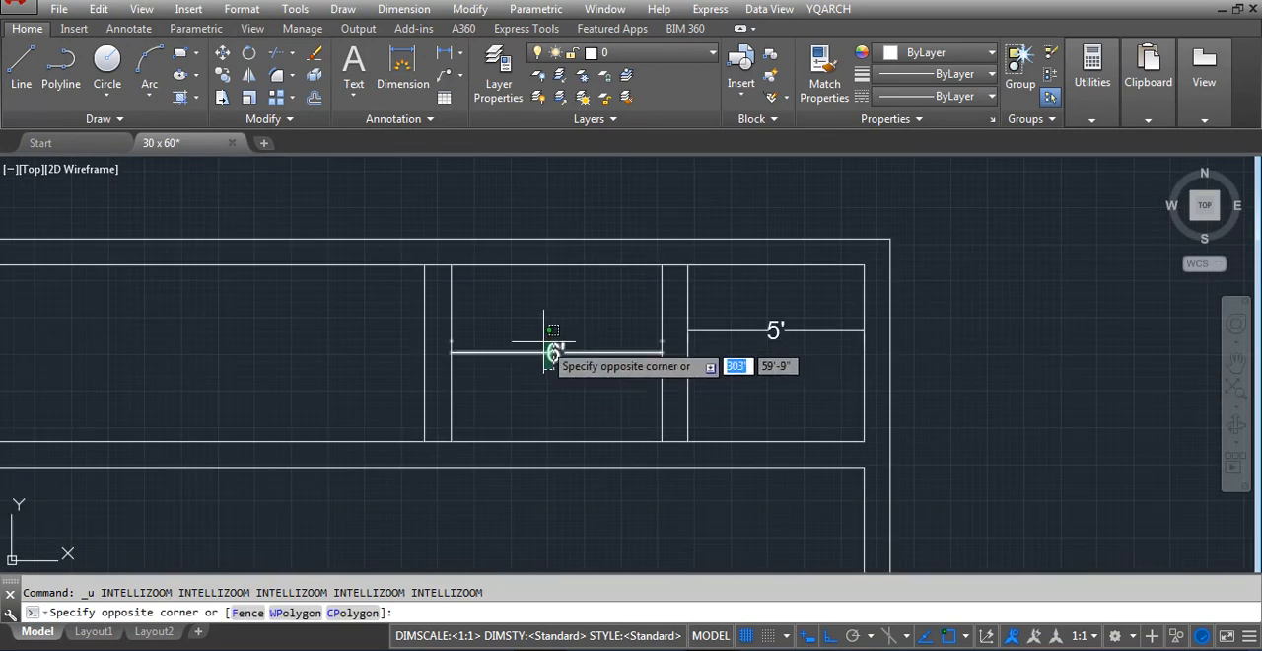
pyautogui.click(614, 349)
pyautogui.press('Delete')
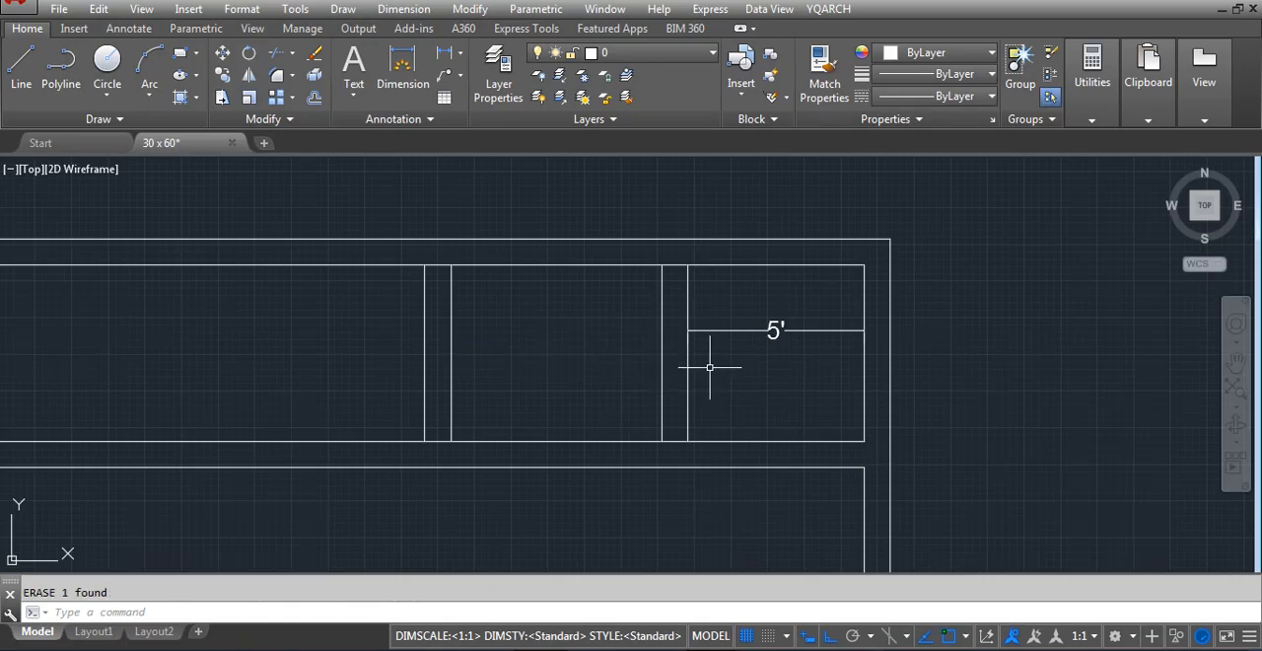
# Stretch the partition between the top strip's middle and right rooms 24 inches to the left
pyautogui.write('s')
pyautogui.press('Return')
pyautogui.click(713, 518)
pyautogui.click(598, 175)
pyautogui.press('Return')
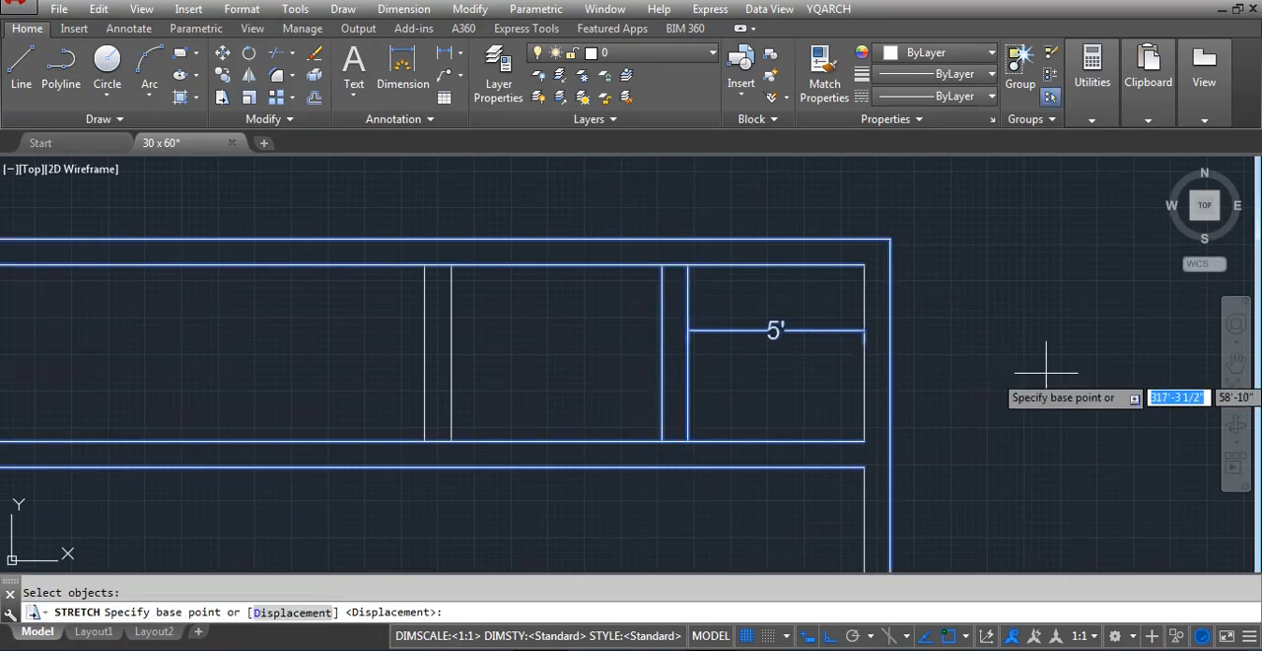
pyautogui.click(1046, 372)
pyautogui.write('14')
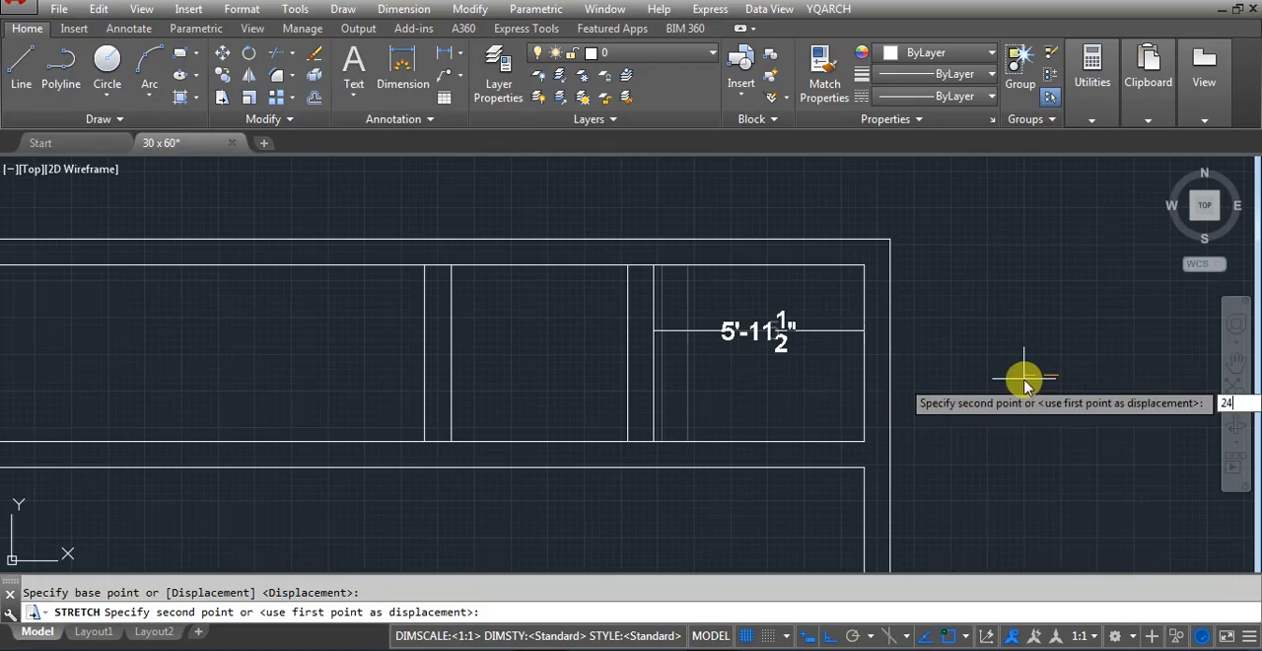
pyautogui.press('Return')
pyautogui.click(498, 340)
pyautogui.press('Escape')
pyautogui.write('e')
pyautogui.press('Return')
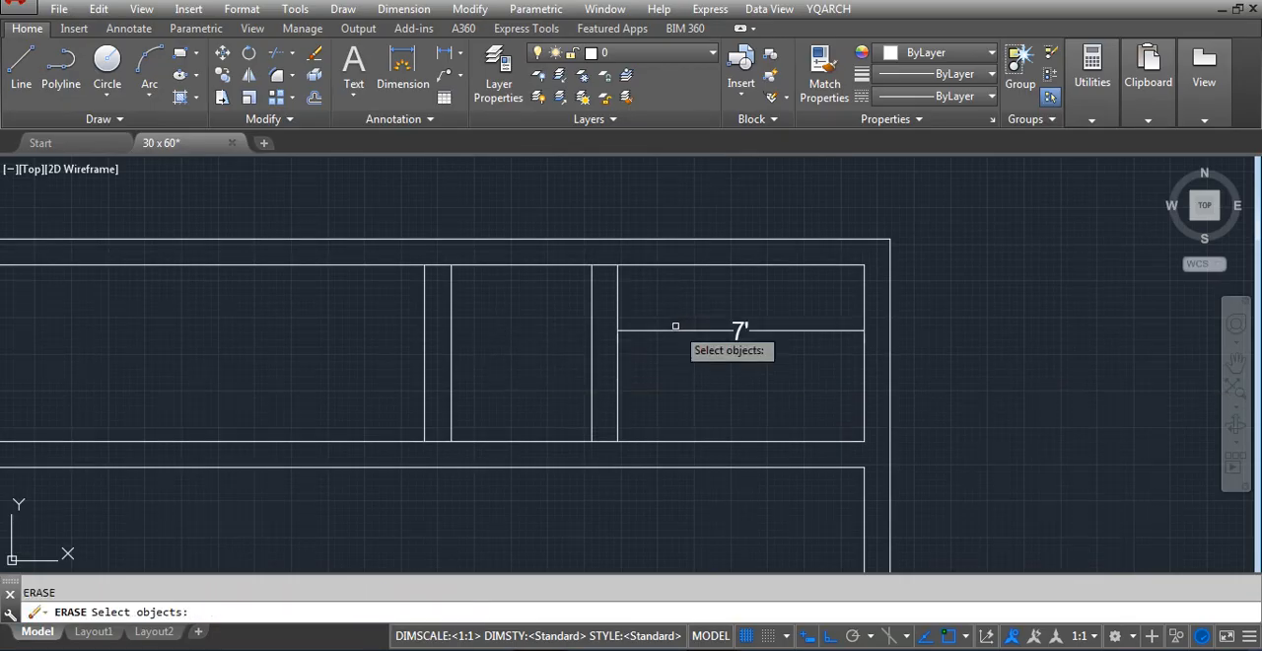
pyautogui.press('Escape')
pyautogui.scroll(-3, 801, 331)
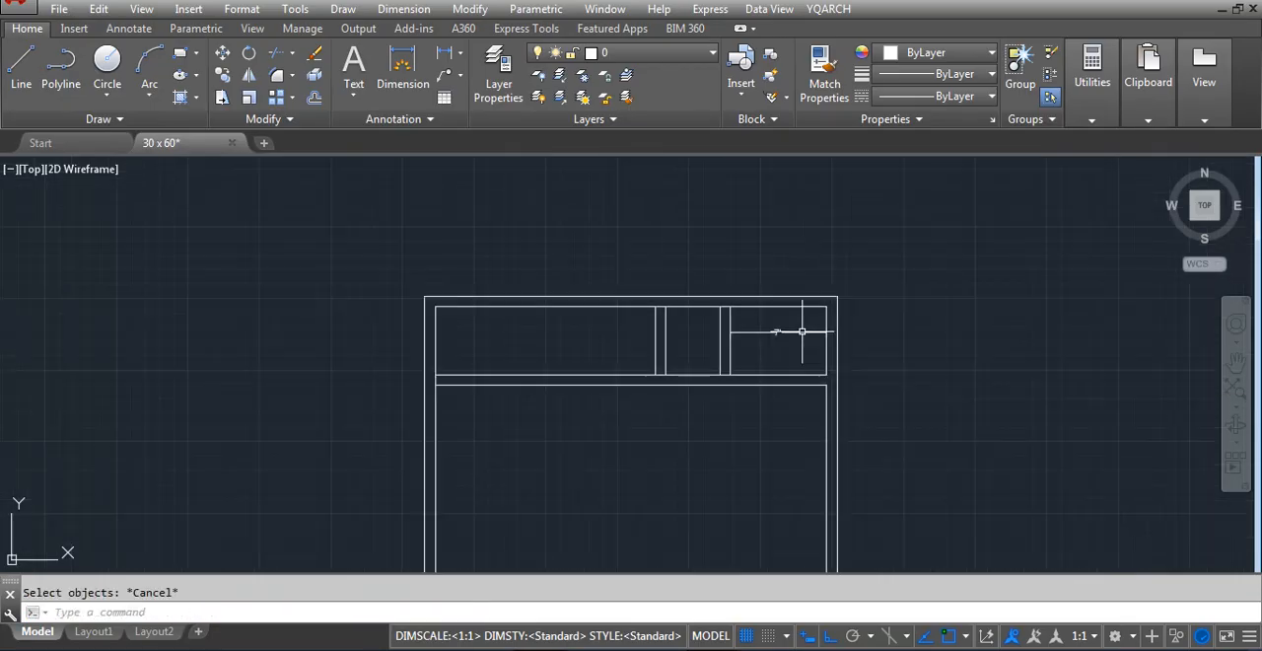
pyautogui.scroll(3, 769, 345)
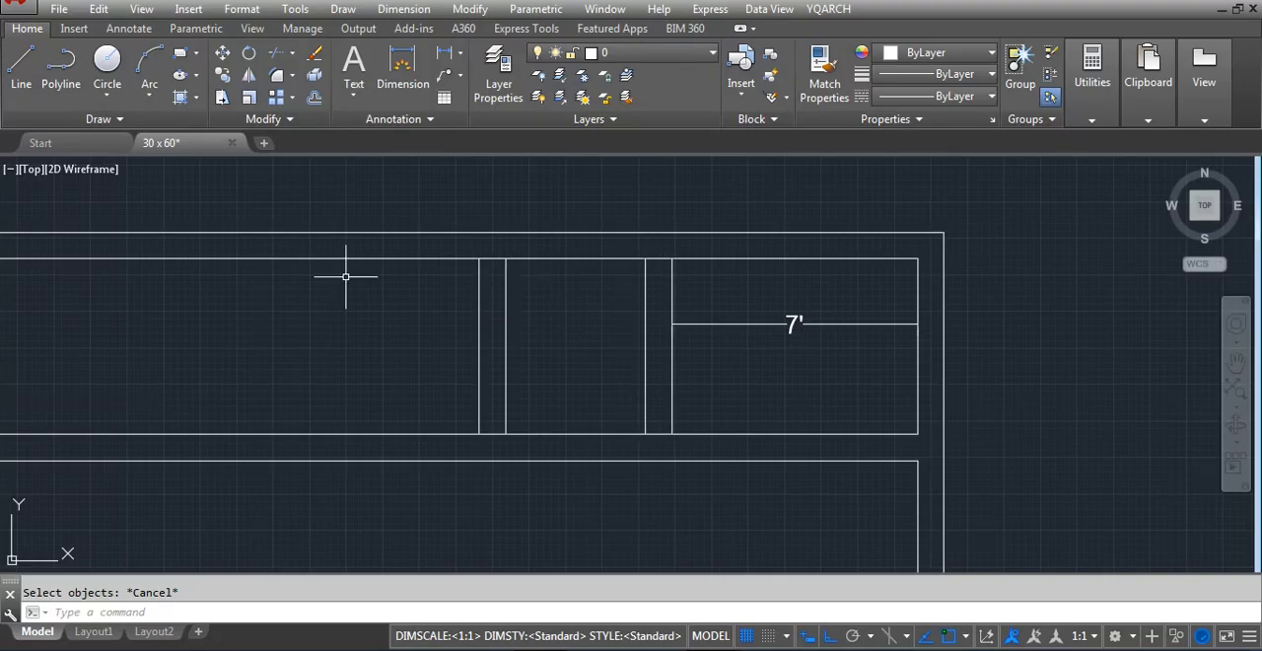
pyautogui.write('e')
pyautogui.press('space')
pyautogui.click(575, 310)
pyautogui.click(406, 356)
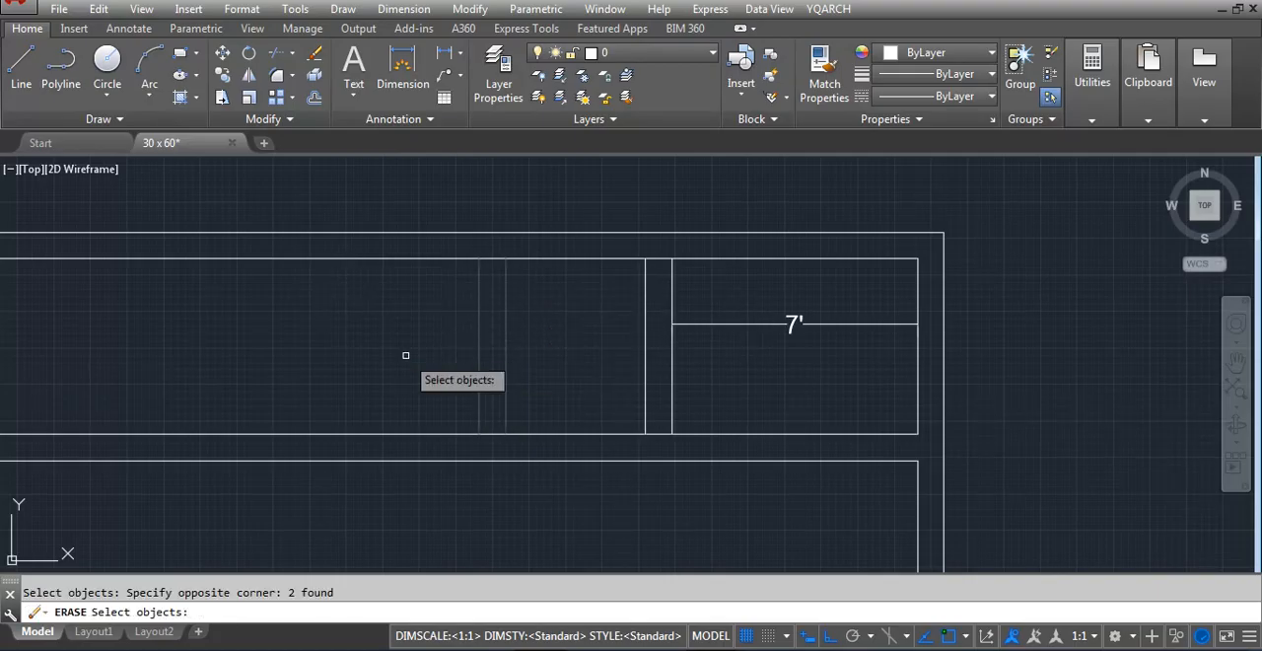
pyautogui.press('Escape')
pyautogui.press('Escape')
pyautogui.write('re')
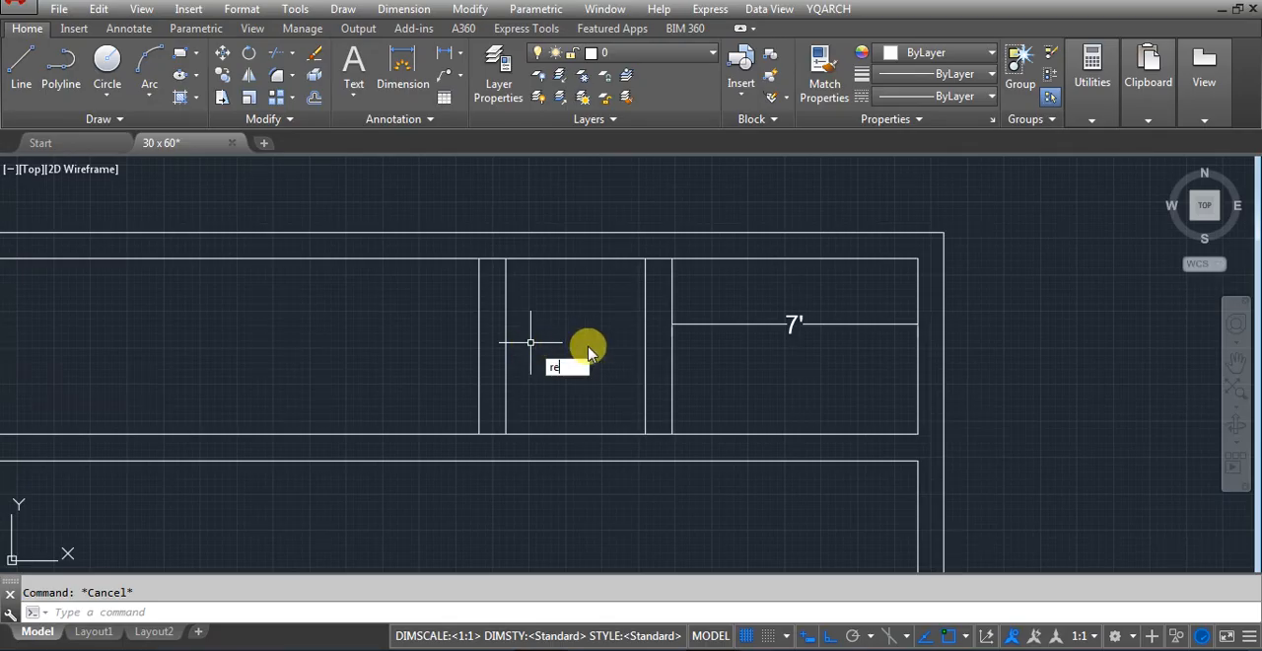
pyautogui.press('space')
pyautogui.press('Escape')
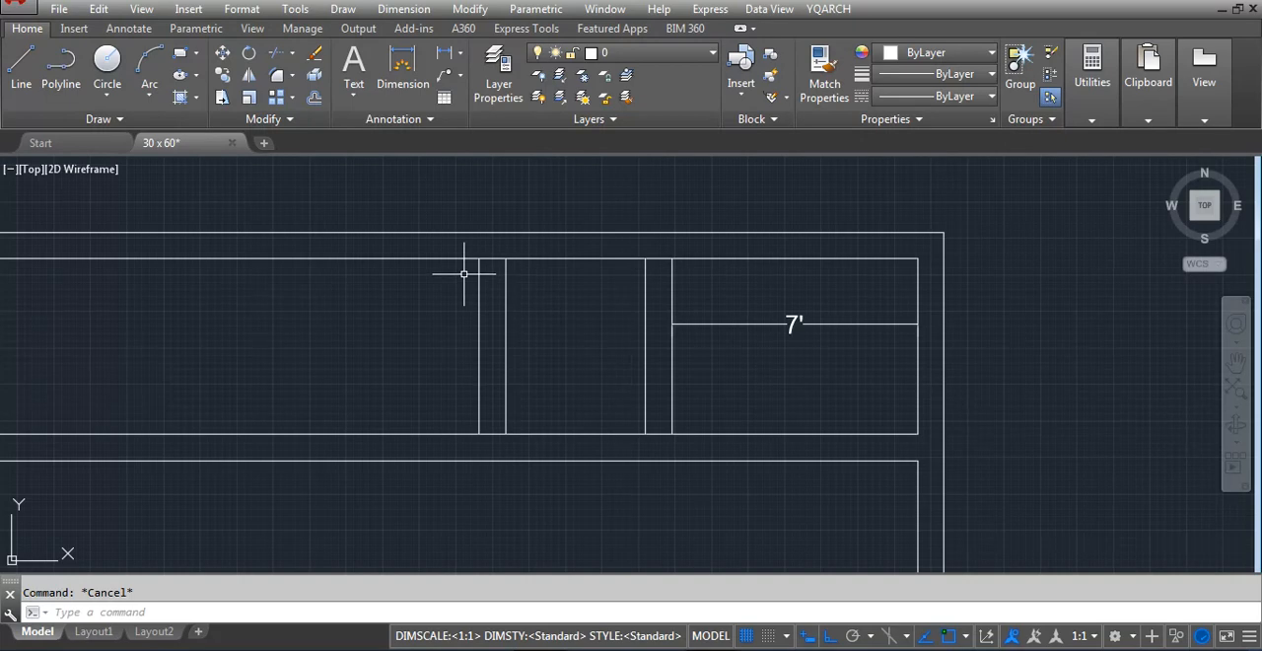
# Erase the two-line partition between the top strip's left and middle rooms
pyautogui.scroll(-6, 582, 268)
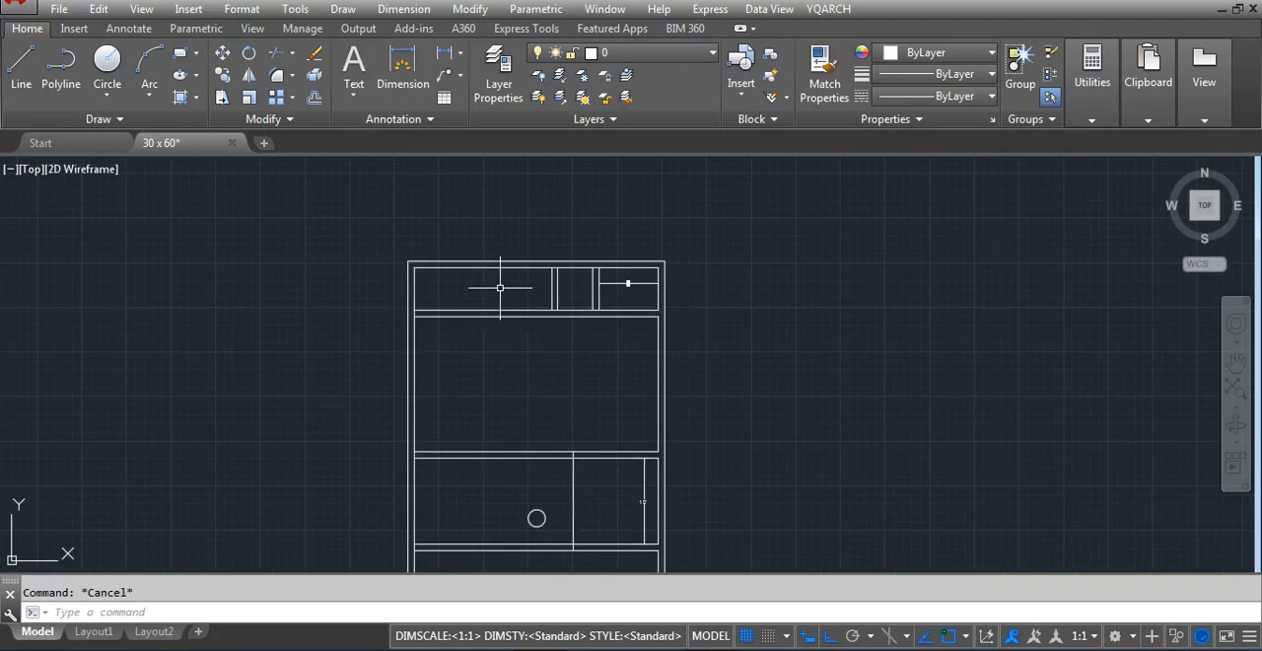
pyautogui.write('e')
pyautogui.press('space')
pyautogui.scroll(5, 532, 268)
pyautogui.click(615, 300)
pyautogui.click(564, 331)
pyautogui.press('space')
pyautogui.scroll(-5, 672, 261)
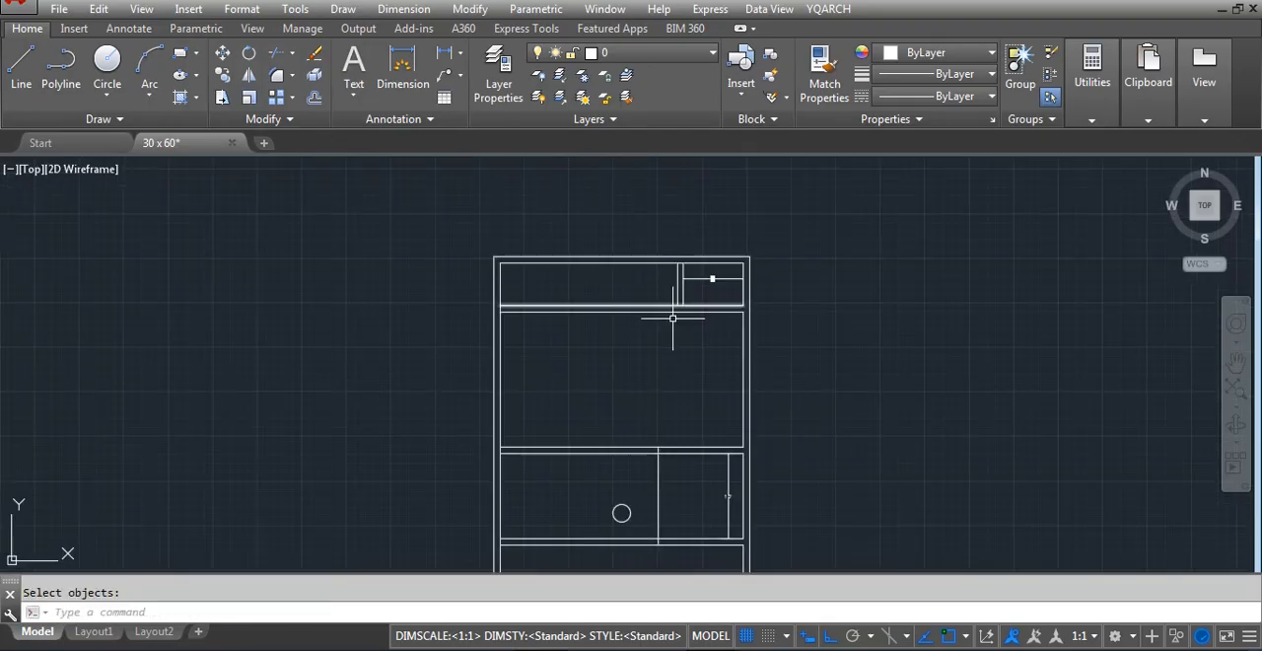
# Draw a vertical line through the middle of the large room below the top strip, from its upper to its lower wall
pyautogui.scroll(3, 672, 317)
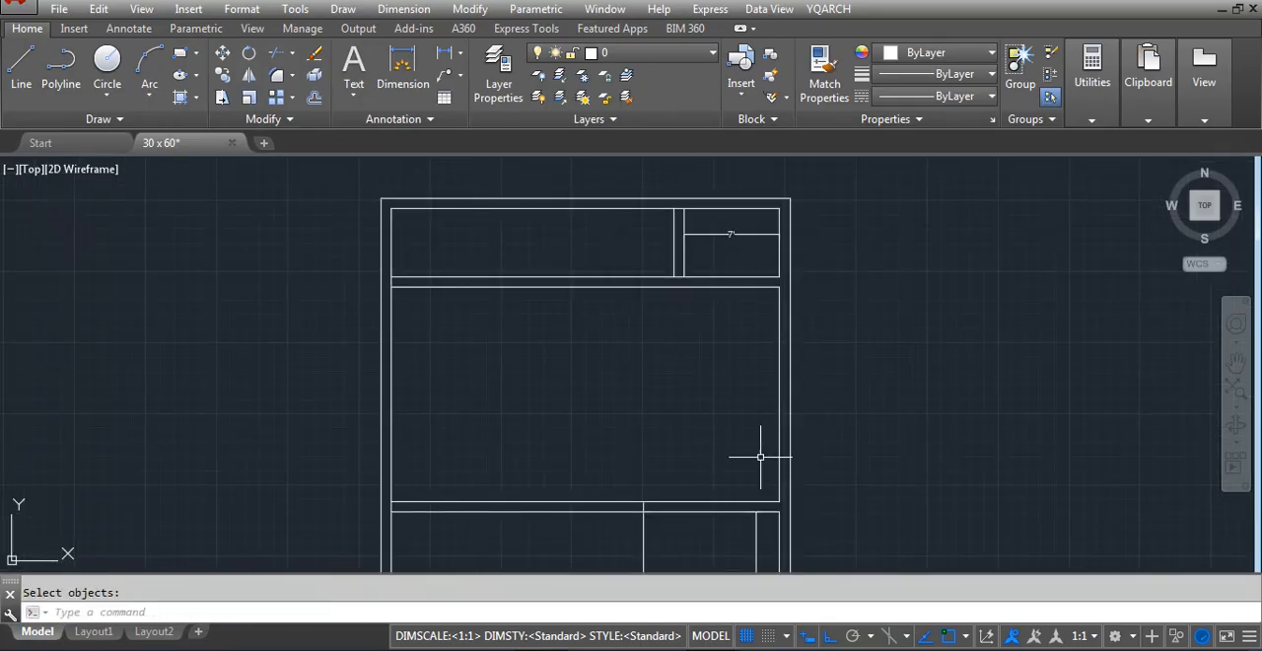
pyautogui.click(585, 287)
pyautogui.click(586, 504)
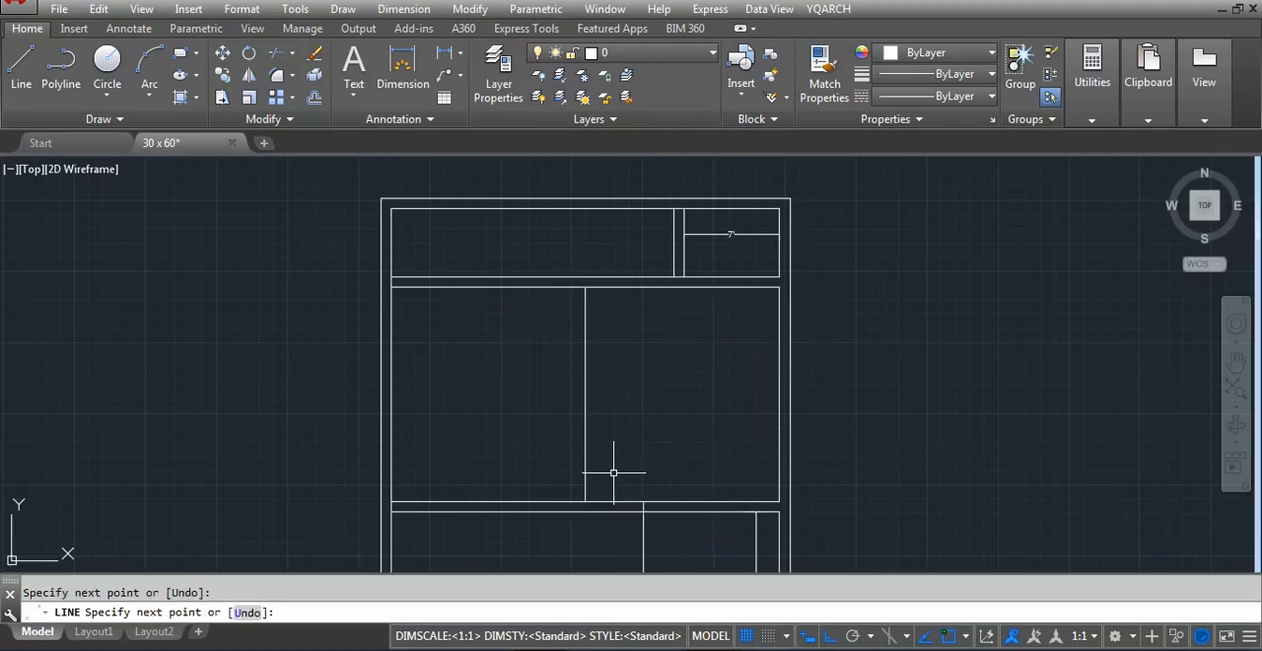
pyautogui.press('Return')
# Add linear dimensions for the widths of both halves of the large room
pyautogui.click(586, 411)
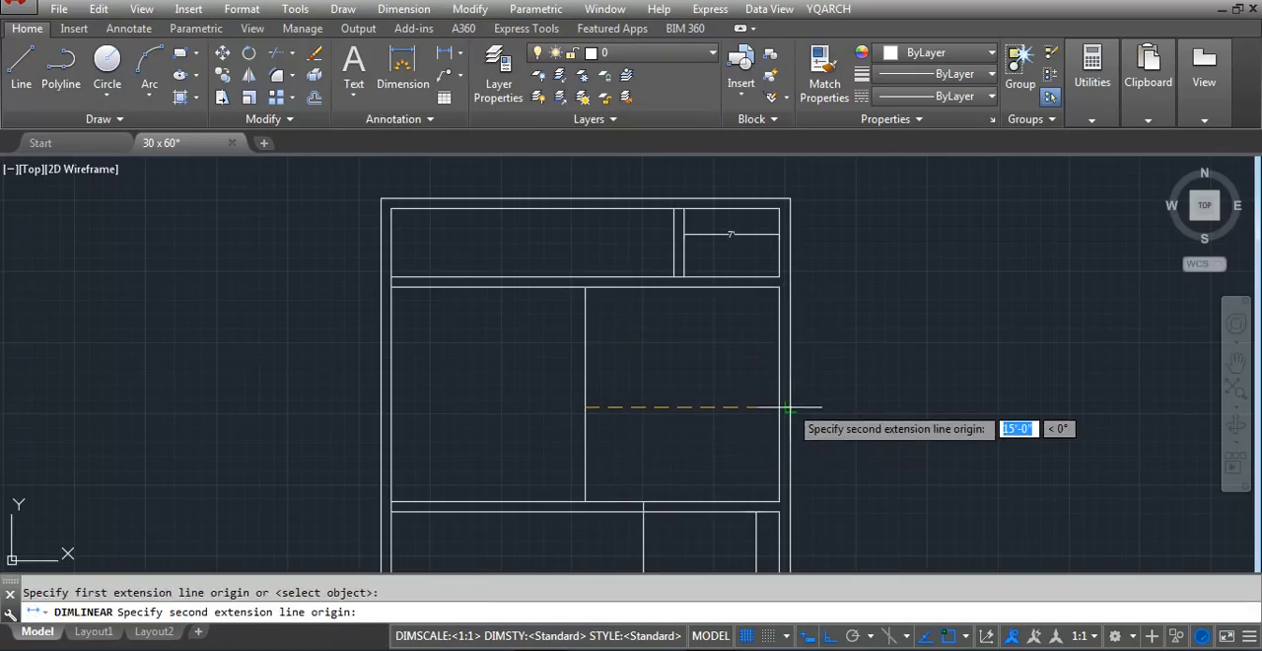
pyautogui.click(779, 411)
pyautogui.click(632, 379)
pyautogui.press('Return')
pyautogui.click(586, 326)
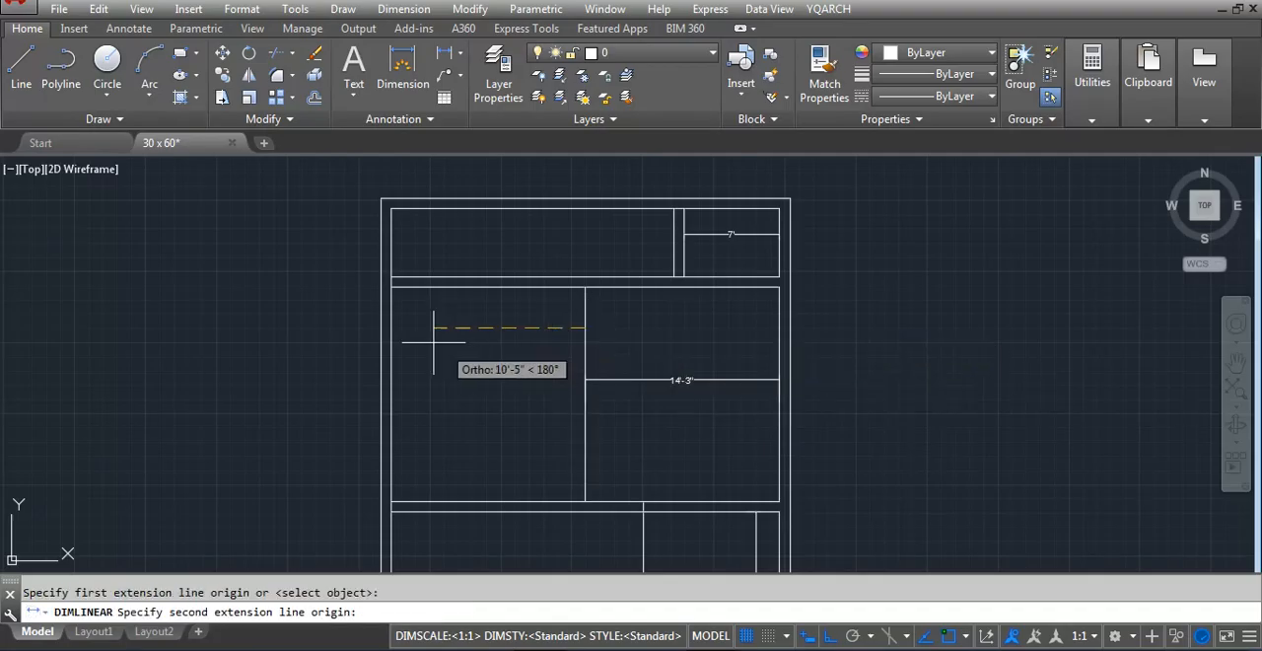
pyautogui.click(391, 326)
pyautogui.click(406, 340)
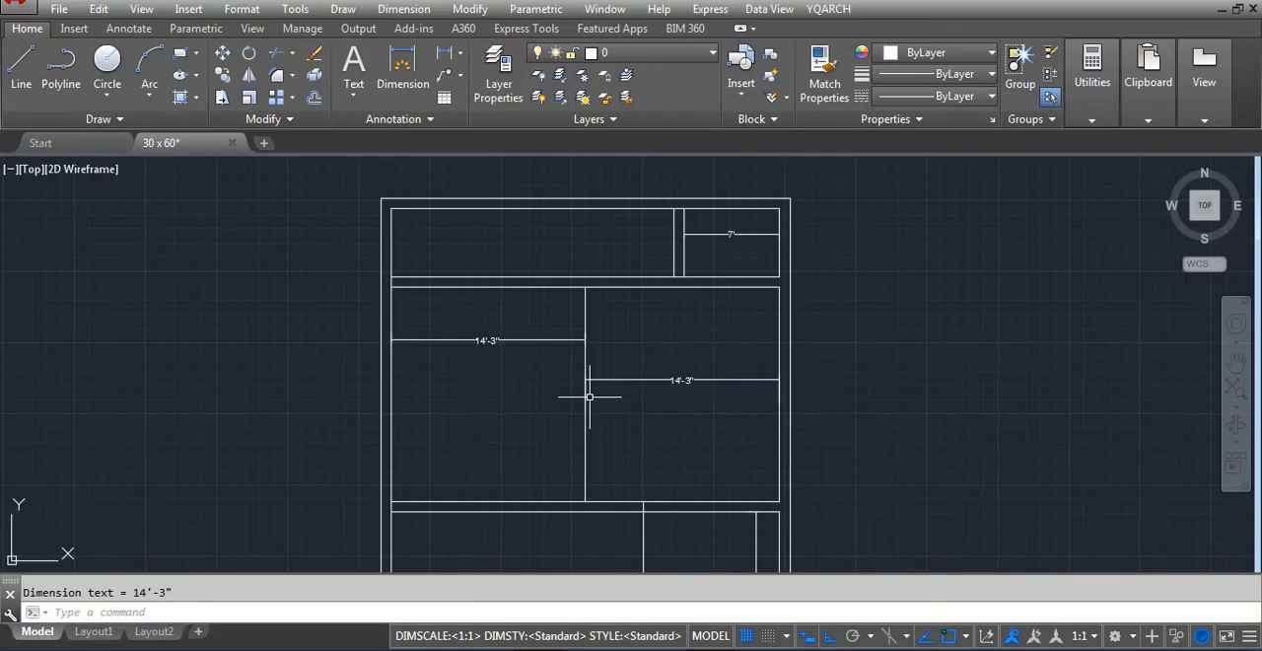
# Offset the left line of the top strip's partition 4'-2" to the left
pyautogui.scroll(2, 638, 200)
pyautogui.press('Return')
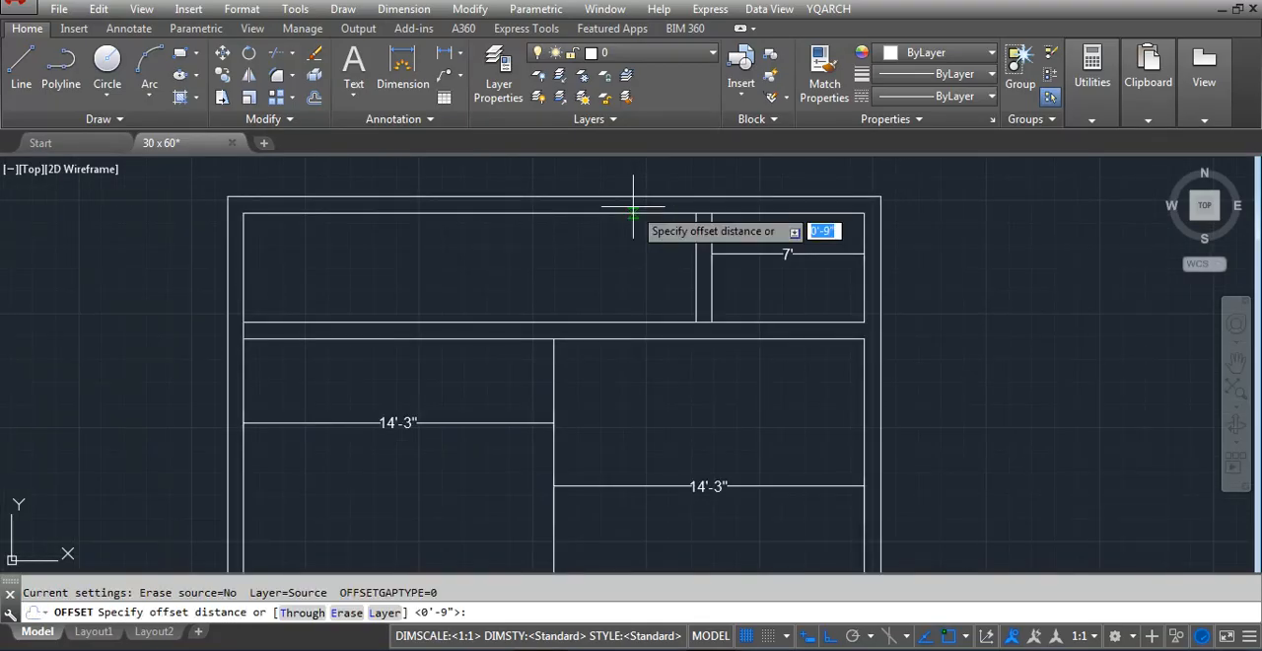
pyautogui.write('5')
pyautogui.press('Return')
pyautogui.click(697, 284)
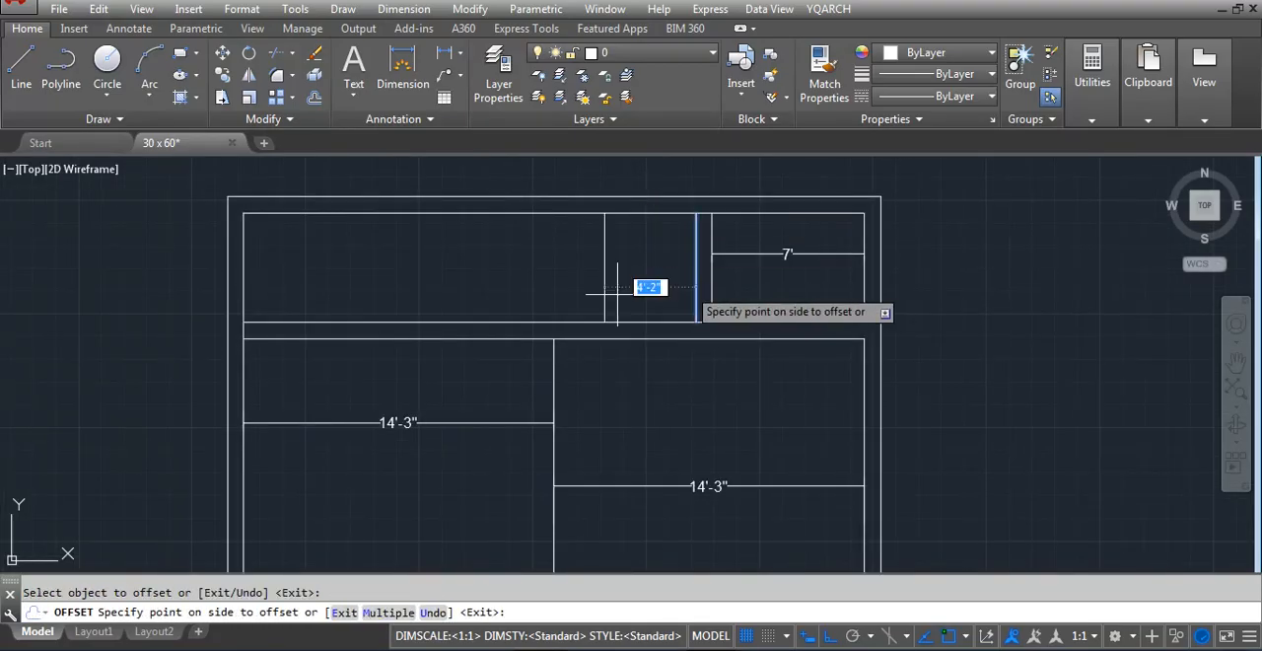
pyautogui.click(617, 293)
pyautogui.press('Escape')
# Offset the new partition line 9 inches to the left to form a second partition in the top strip
pyautogui.write('o')
pyautogui.press('Return')
pyautogui.press('Return')
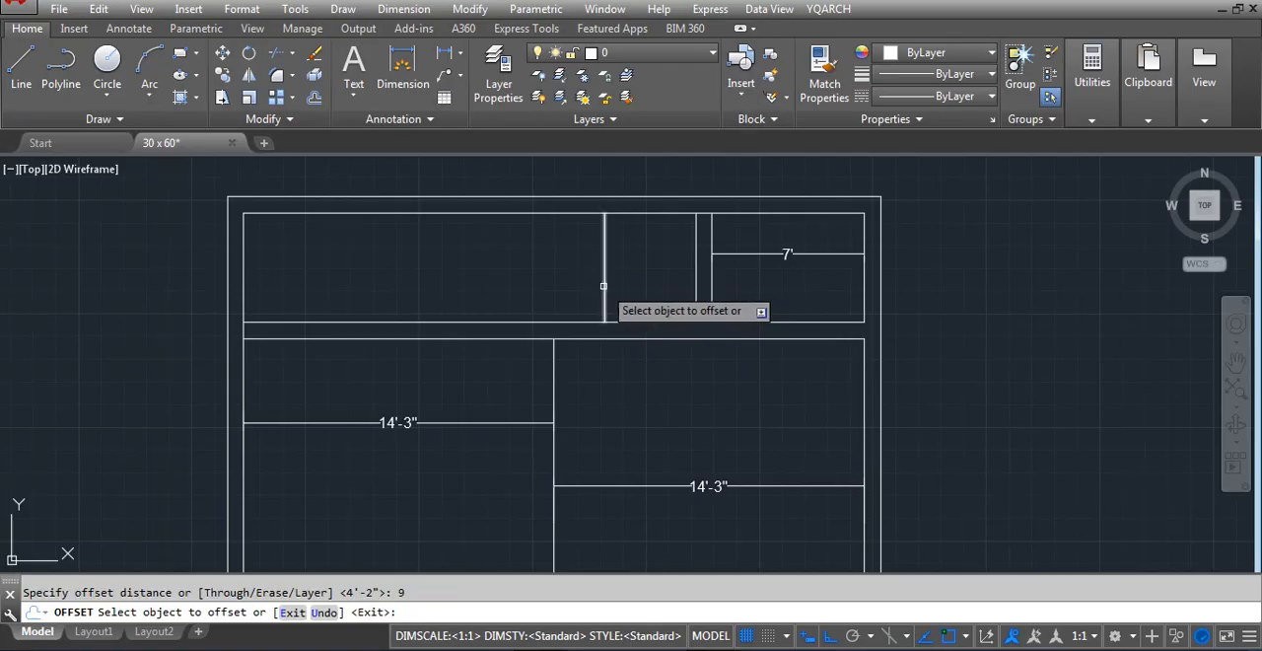
pyautogui.click(604, 284)
pyautogui.click(532, 296)
pyautogui.press('Escape')
pyautogui.scroll(4, 557, 363)
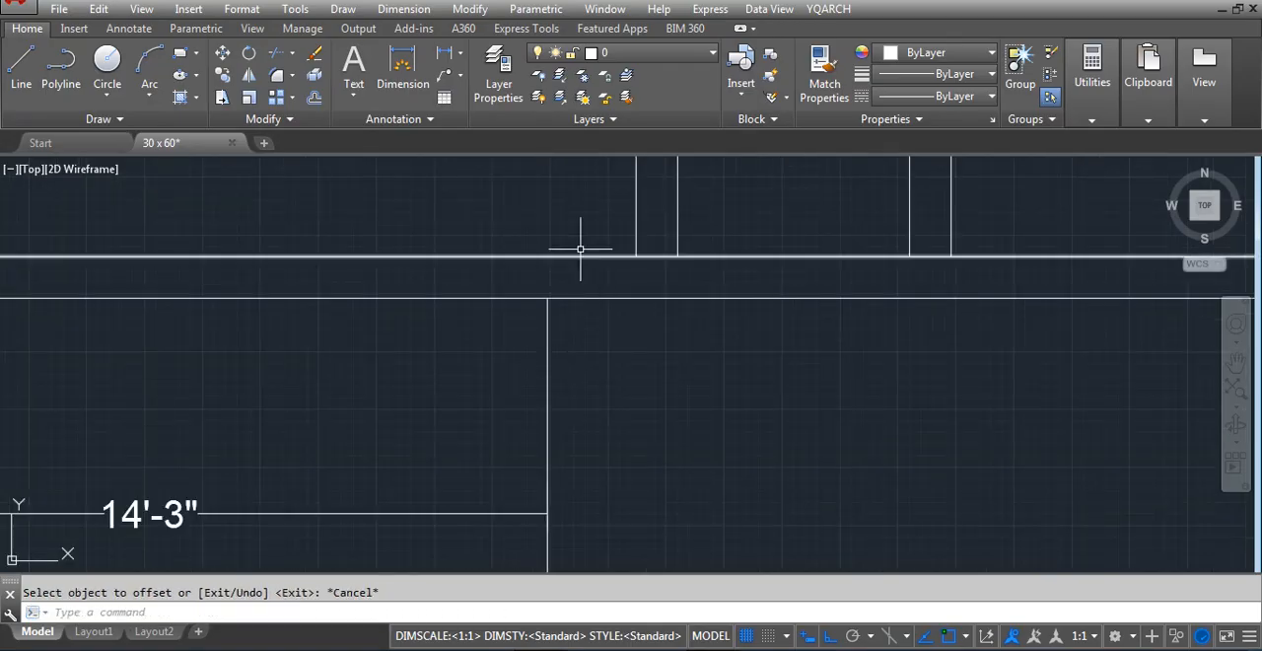
pyautogui.scroll(-6, 623, 337)
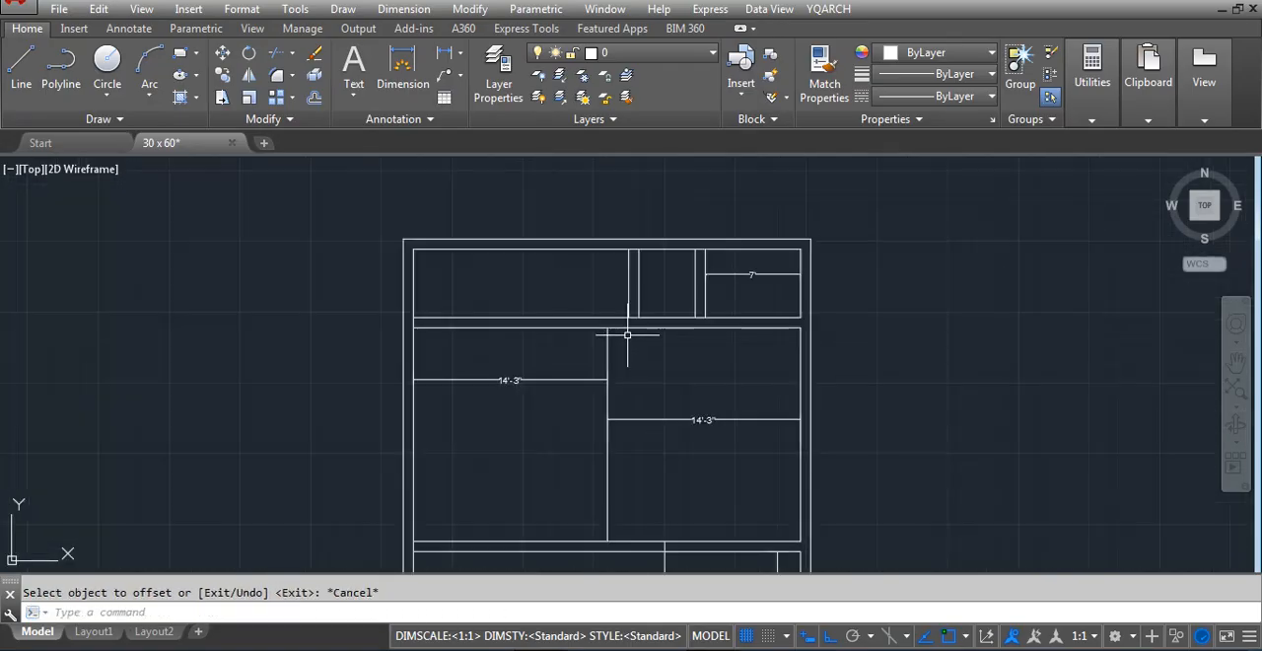
pyautogui.scroll(4, 623, 337)
pyautogui.press('Return')
pyautogui.click(623, 336)
pyautogui.click(566, 354)
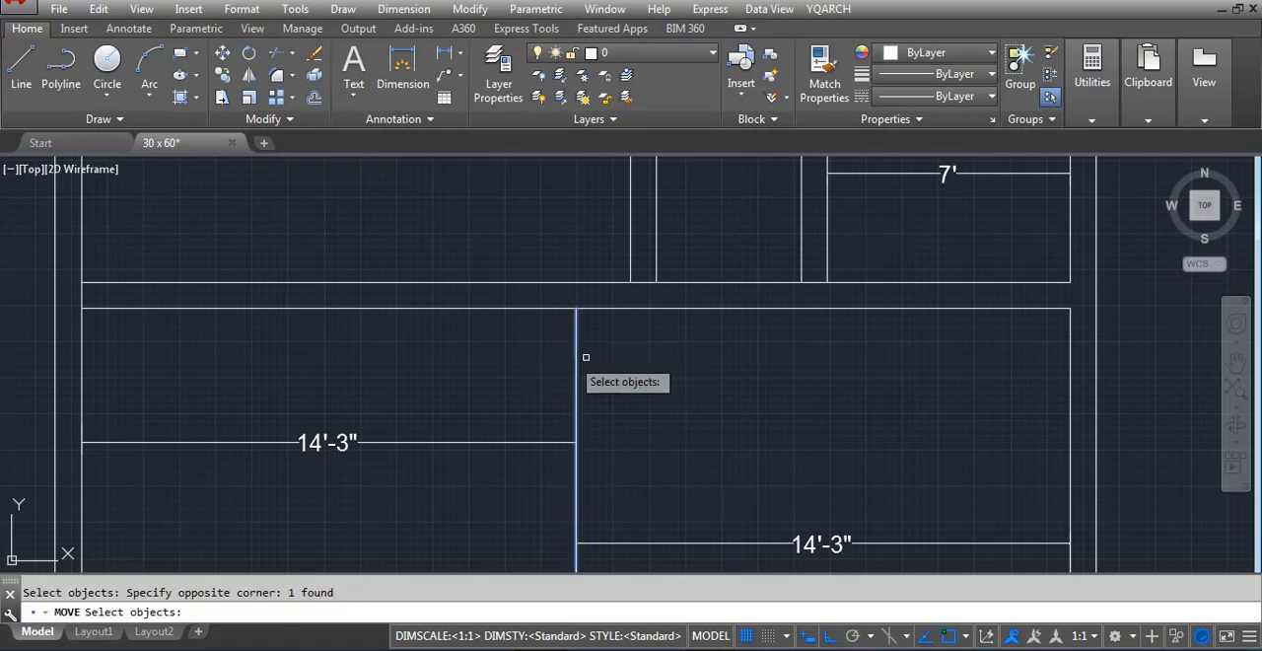
pyautogui.press('Return')
pyautogui.scroll(-2, 666, 430)
pyautogui.press('Escape')
# Stretch the top strip's left partition and the left line of its right partition 4.5 inches to the right
pyautogui.write('s')
pyautogui.press('Return')
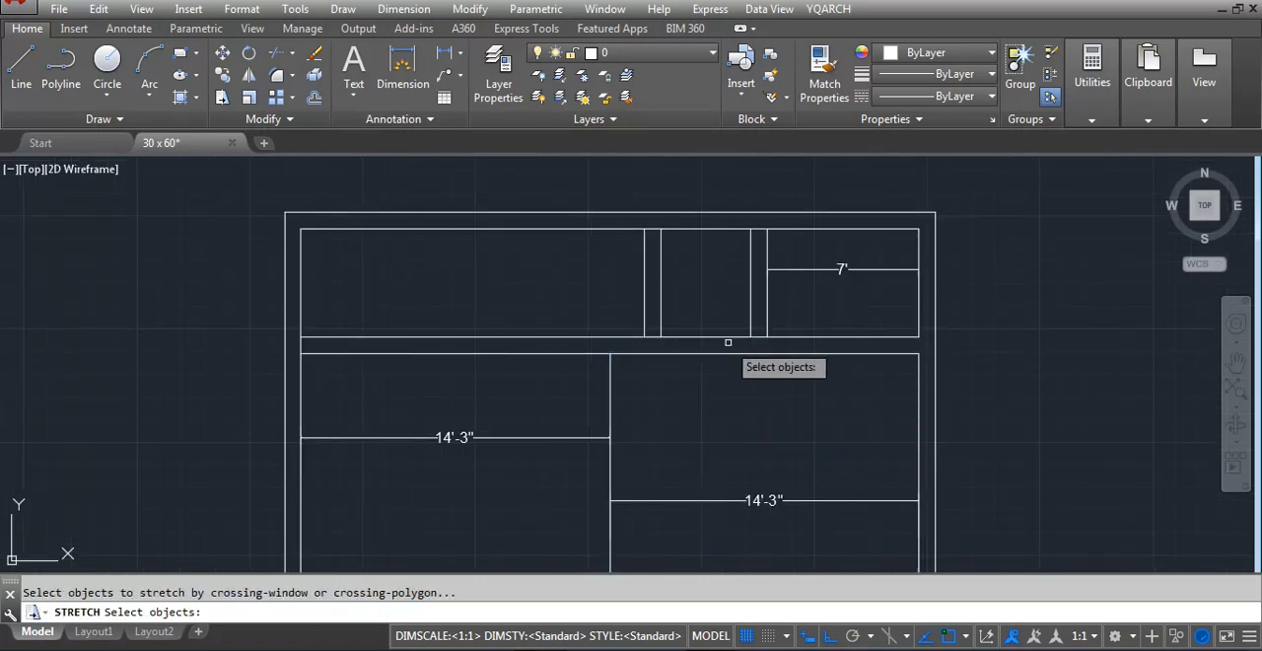
pyautogui.click(752, 343)
pyautogui.click(657, 198)
pyautogui.press('Return')
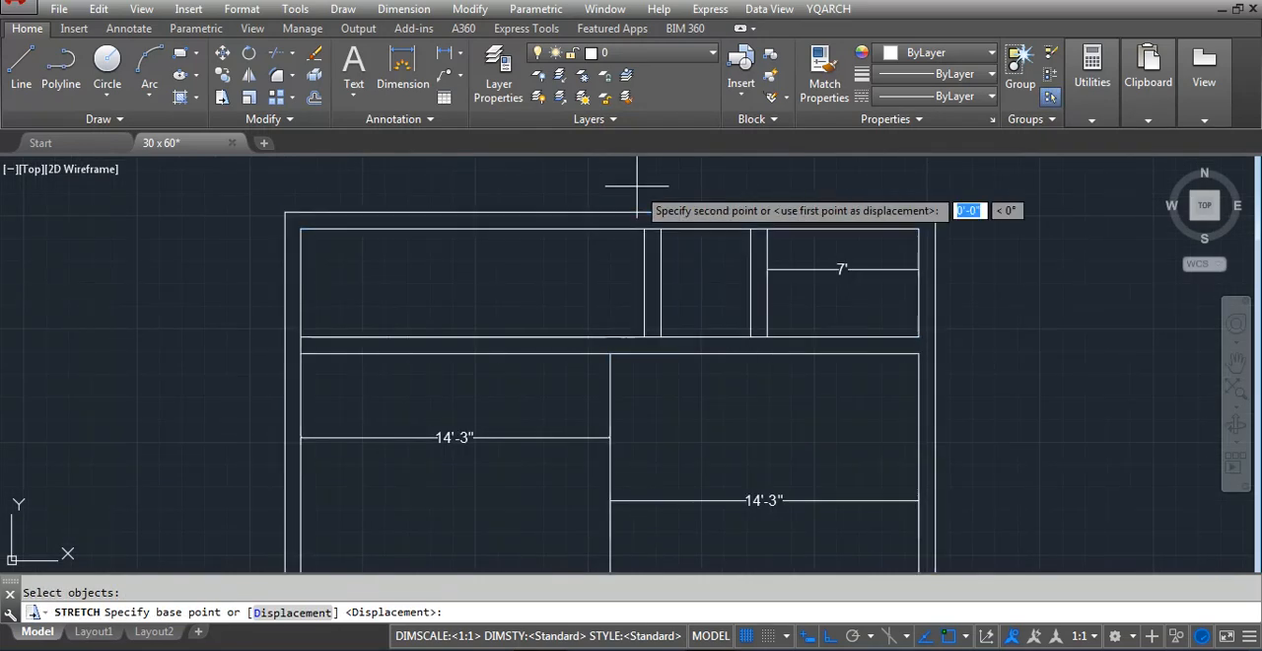
pyautogui.click(637, 186)
pyautogui.write('4.5')
pyautogui.press('Return')
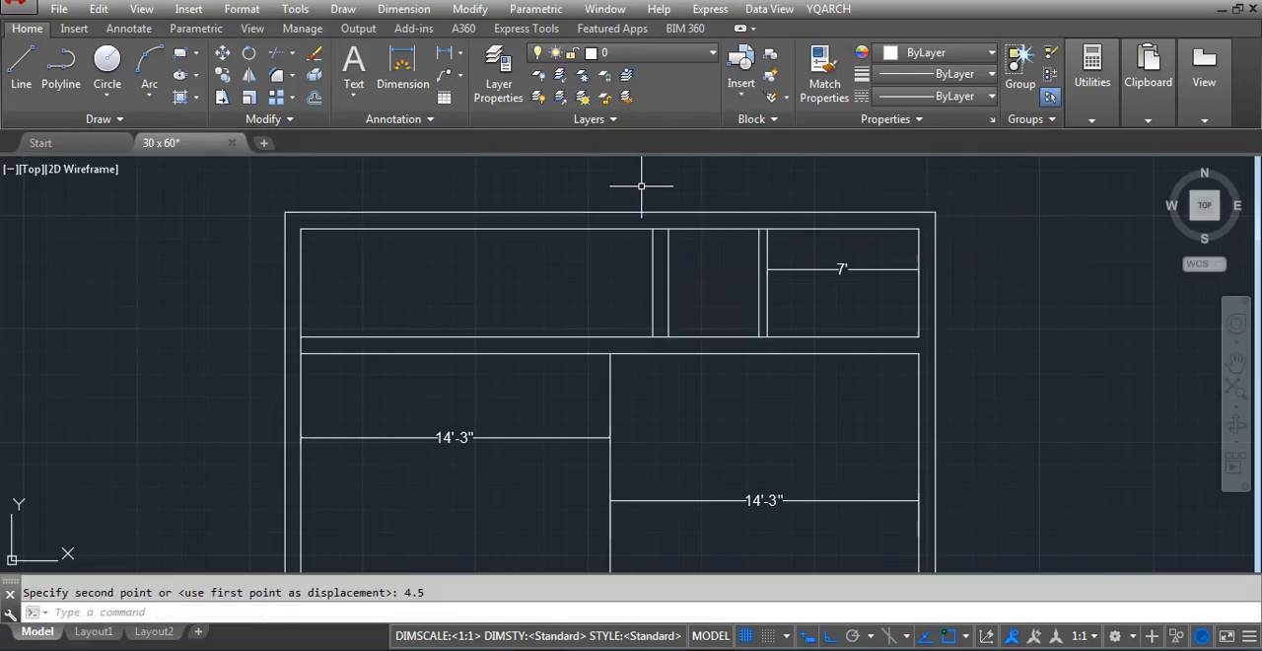
# Stretch the left line of the top strip's left partition 4.5 inches to the right to thin the partition
pyautogui.press('Return')
pyautogui.click(665, 339)
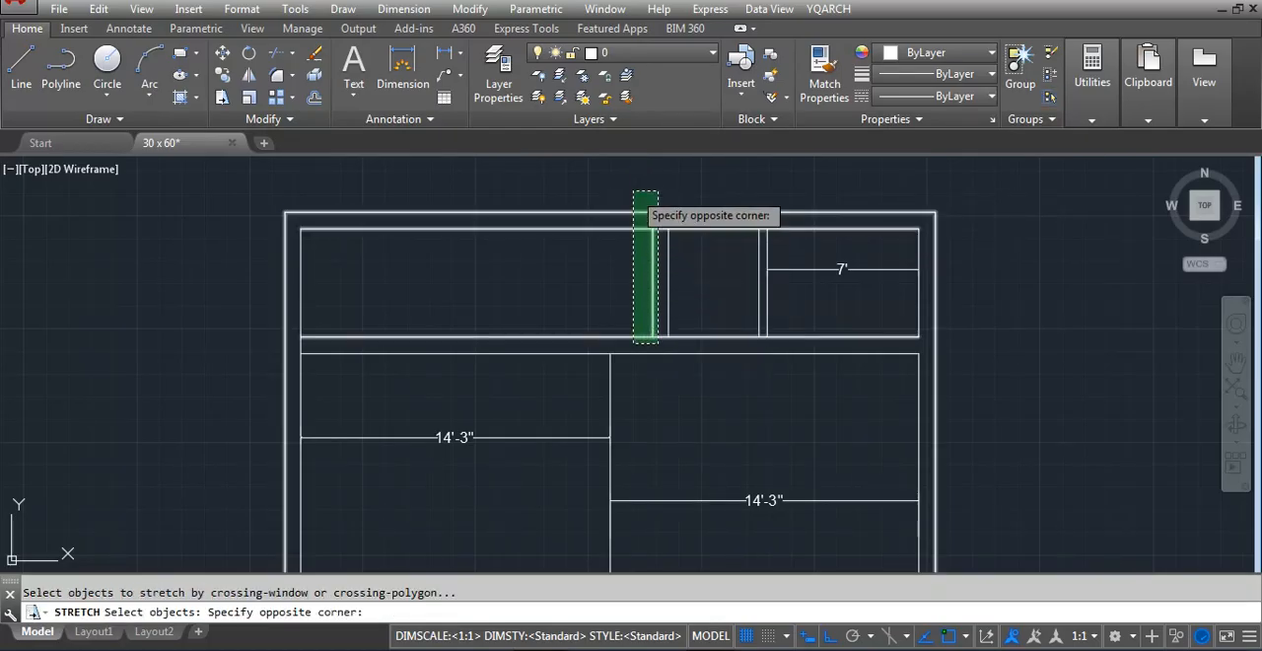
pyautogui.click(642, 197)
pyautogui.press('Return')
pyautogui.click(658, 192)
pyautogui.write('4.5')
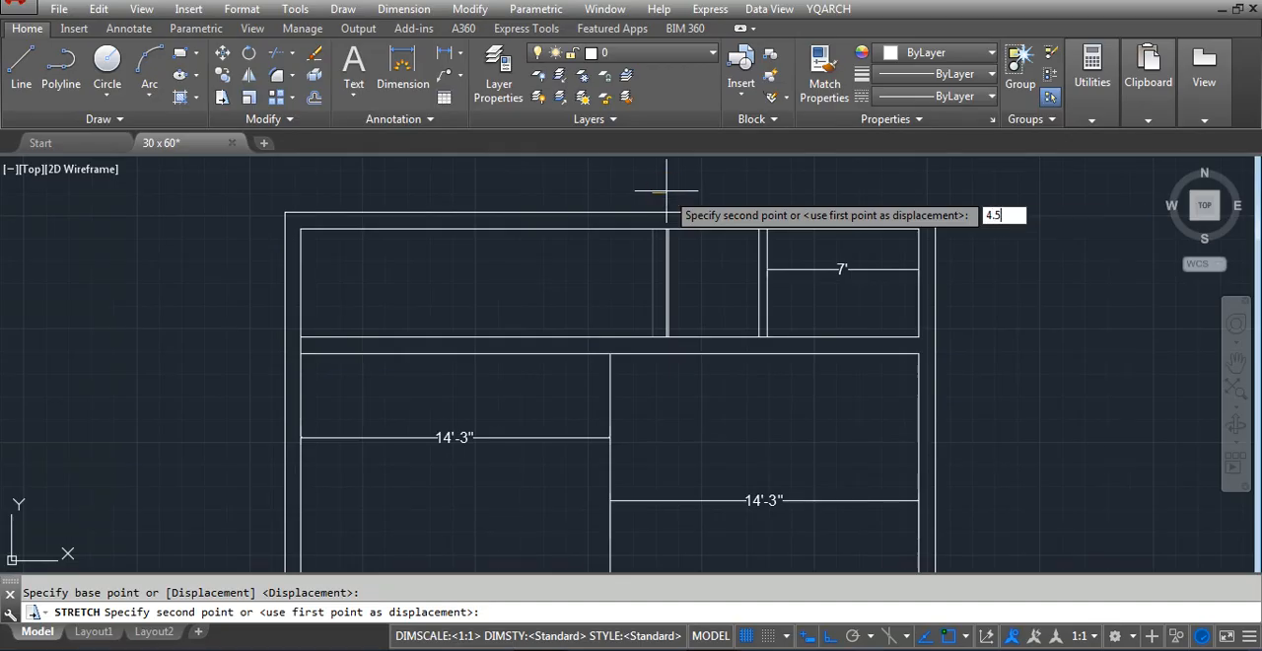
pyautogui.press('Return')
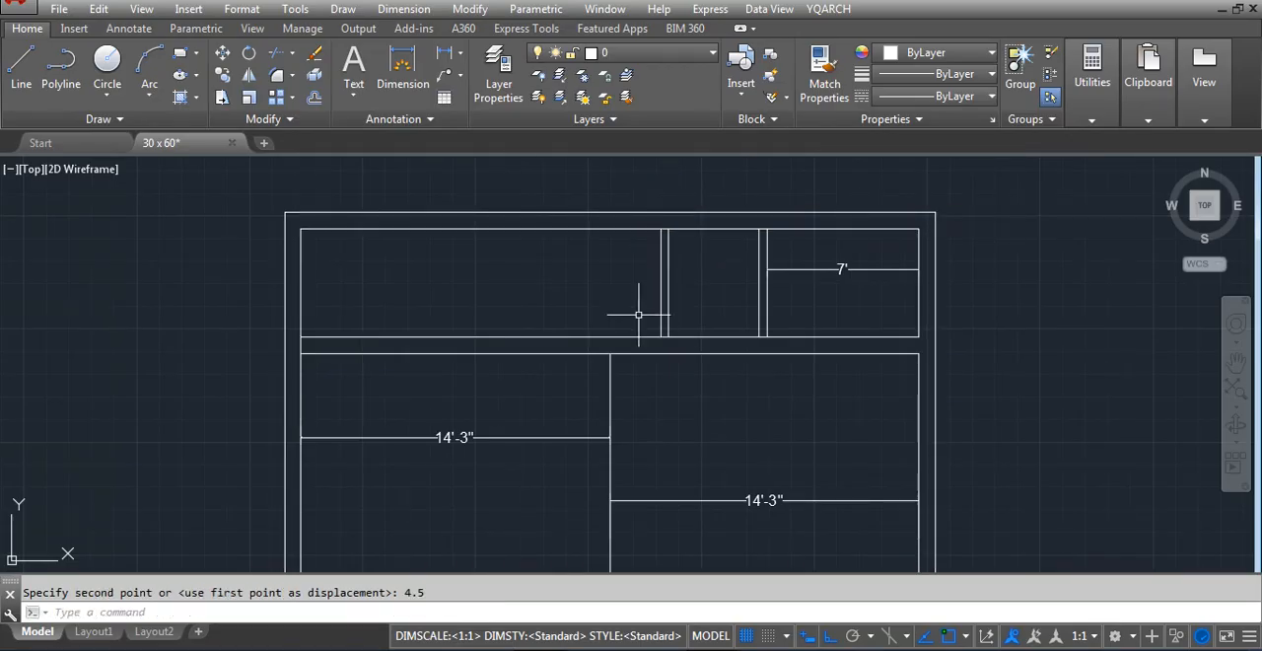
# Dimension the horizontal distance between the large room's dividing line and the top strip's left partition
pyautogui.write('dli')
pyautogui.press('Return')
pyautogui.scroll(3, 660, 354)
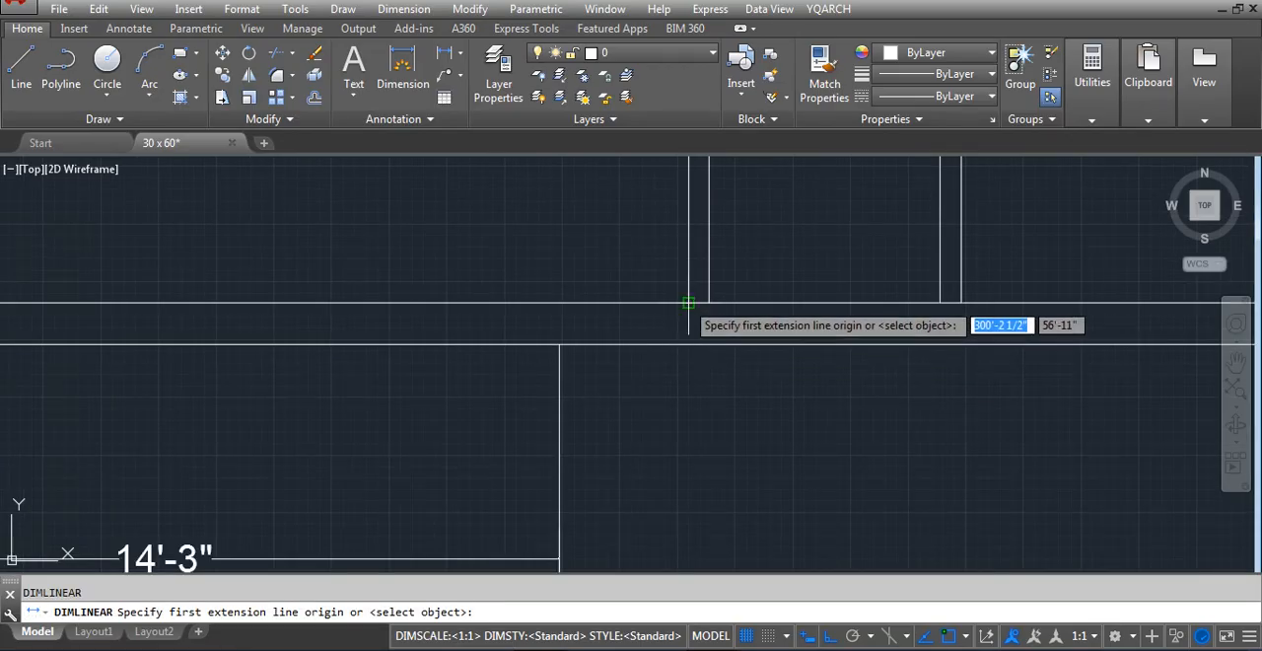
pyautogui.click(577, 337)
pyautogui.click(558, 345)
pyautogui.click(591, 262)
pyautogui.scroll(-3, 604, 255)
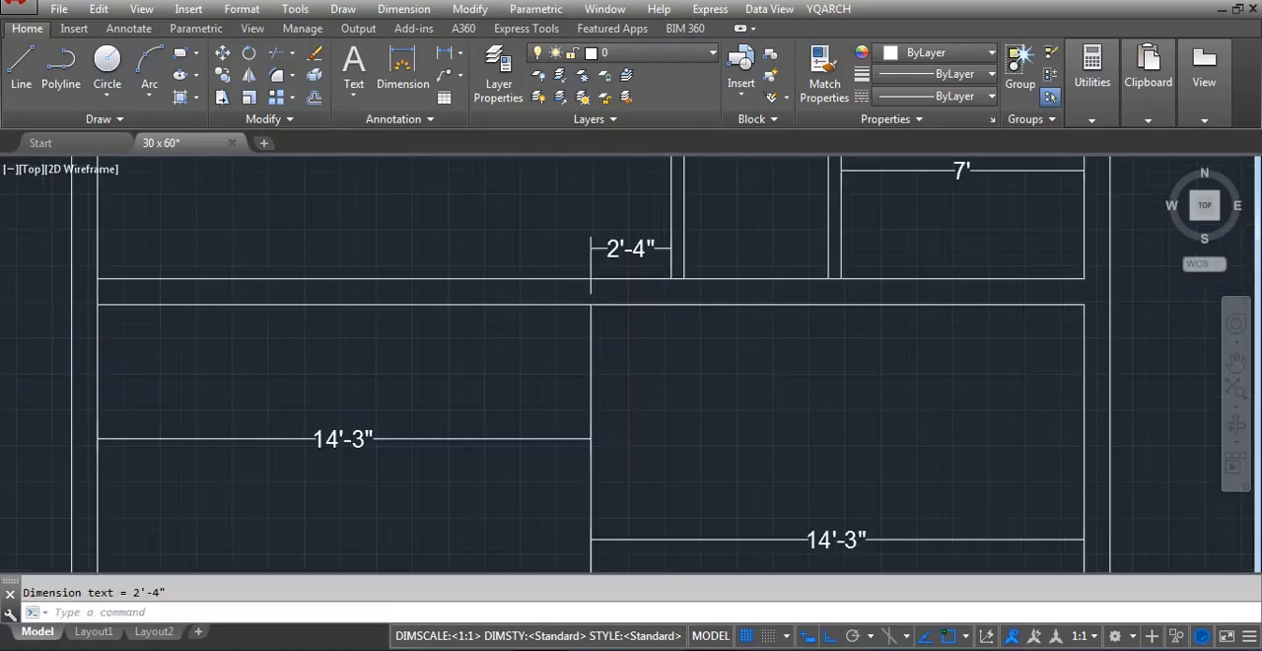
# Move the large room's dividing line 9 inches to the left
pyautogui.scroll(2, 611, 296)
pyautogui.write('m')
pyautogui.press('Return')
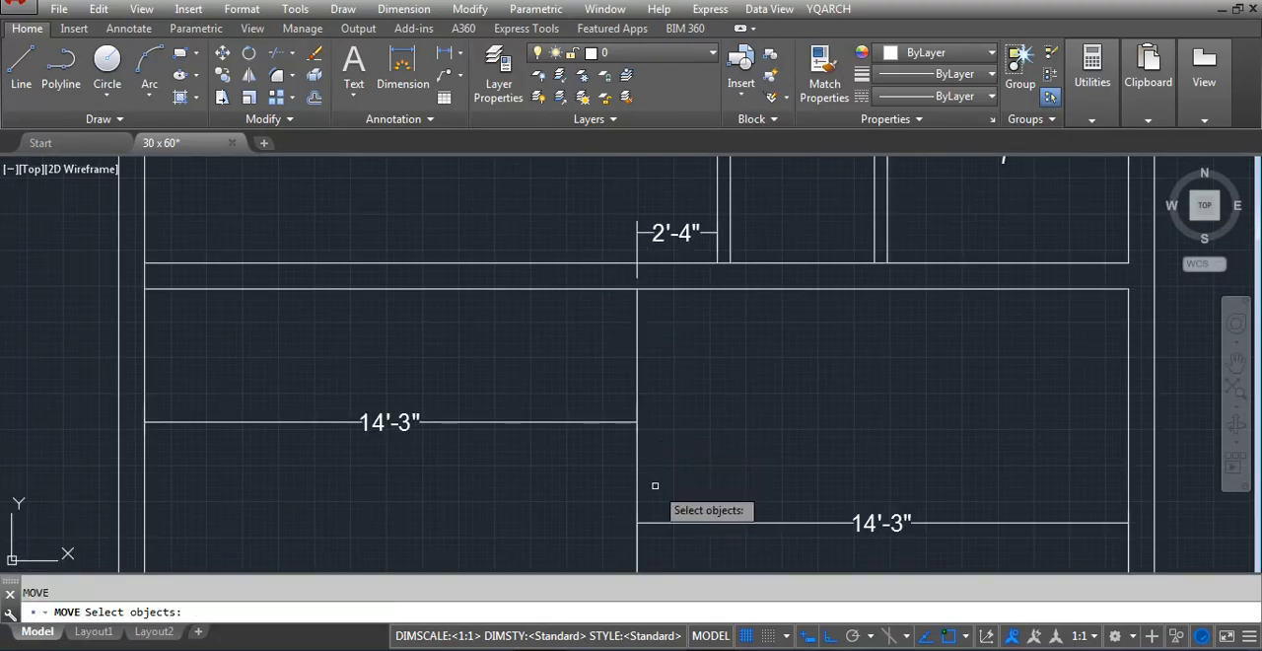
pyautogui.click(636, 463)
pyautogui.press('Return')
pyautogui.click(772, 451)
pyautogui.write('9')
pyautogui.press('Return')
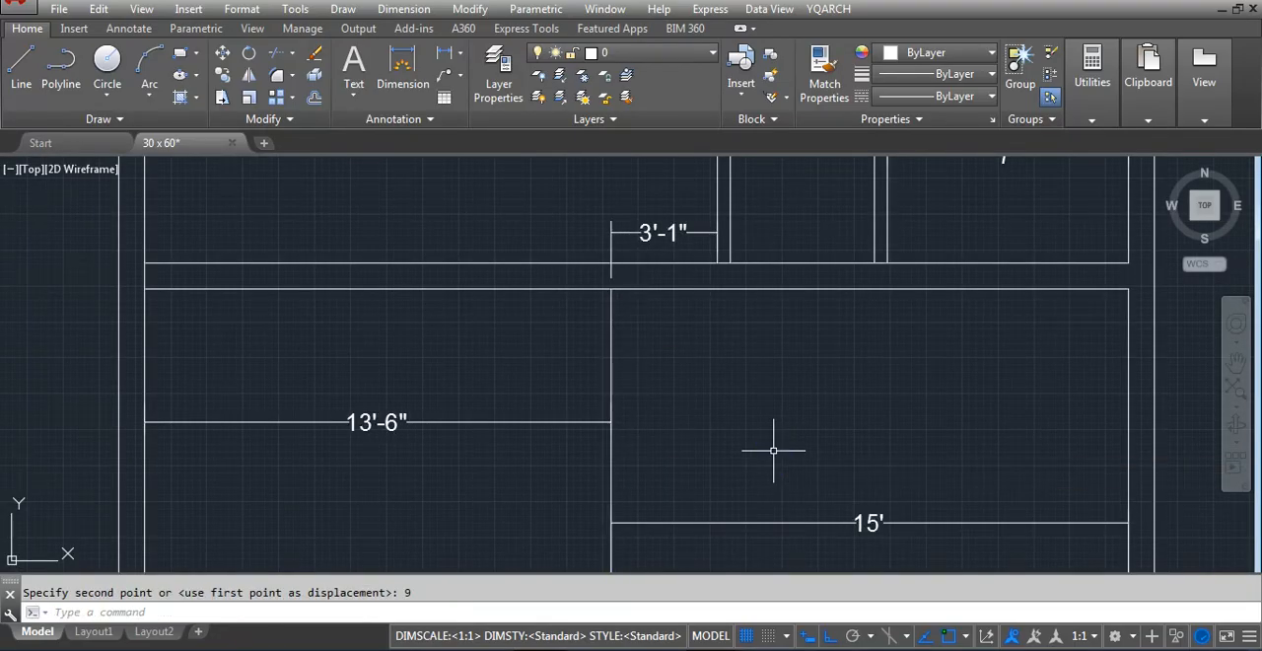
# Offset the large room's dividing line 4.5 inches to the left to form a partition
pyautogui.write('o')
pyautogui.press('Return')
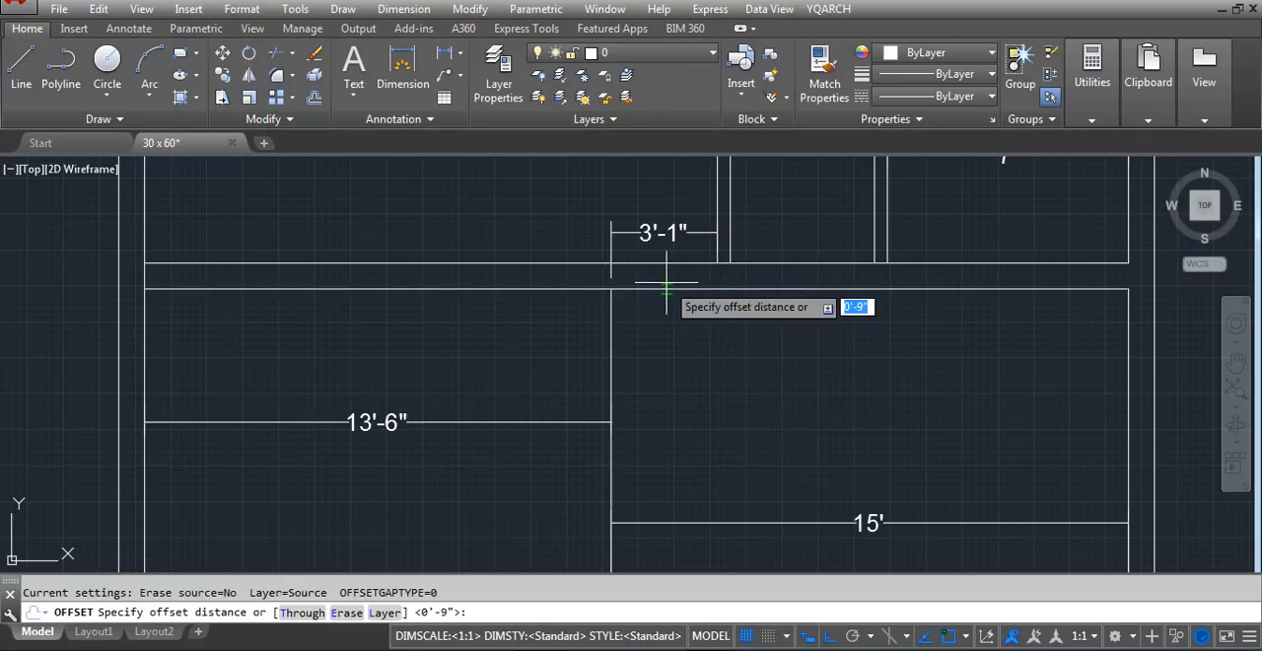
pyautogui.write('4.5')
pyautogui.press('Return')
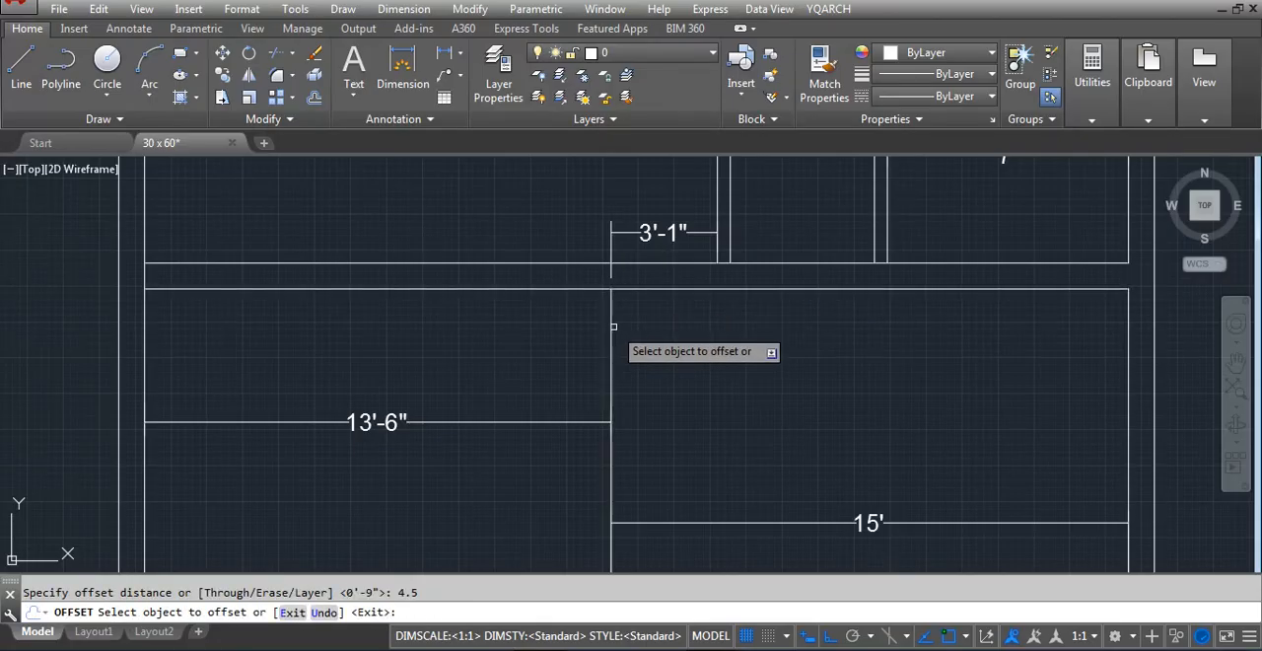
pyautogui.click(612, 312)
pyautogui.click(510, 326)
pyautogui.press('Escape')
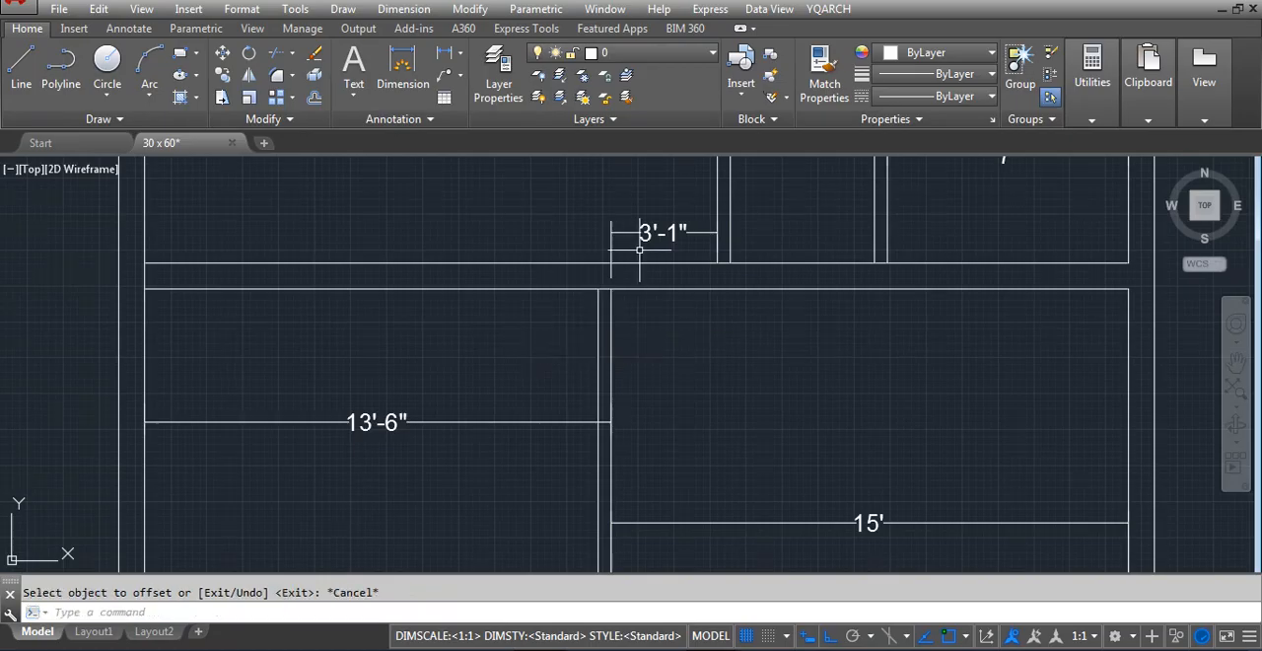
# Draw short vertical lines across the wall below the top strip, aligned with the left partition's left face and the large room partition's right face
pyautogui.press('Return')
pyautogui.click(717, 264)
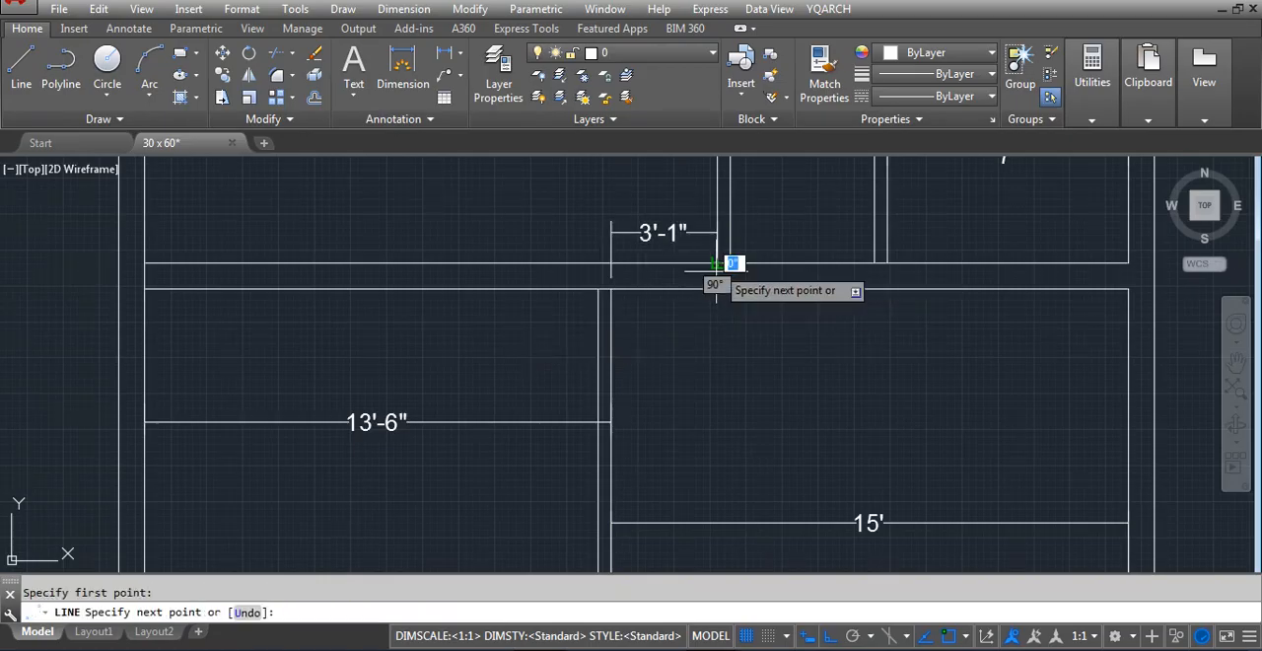
pyautogui.click(718, 289)
pyautogui.press('Return')
pyautogui.scroll(5, 621, 292)
pyautogui.press('Return')
pyautogui.click(594, 215)
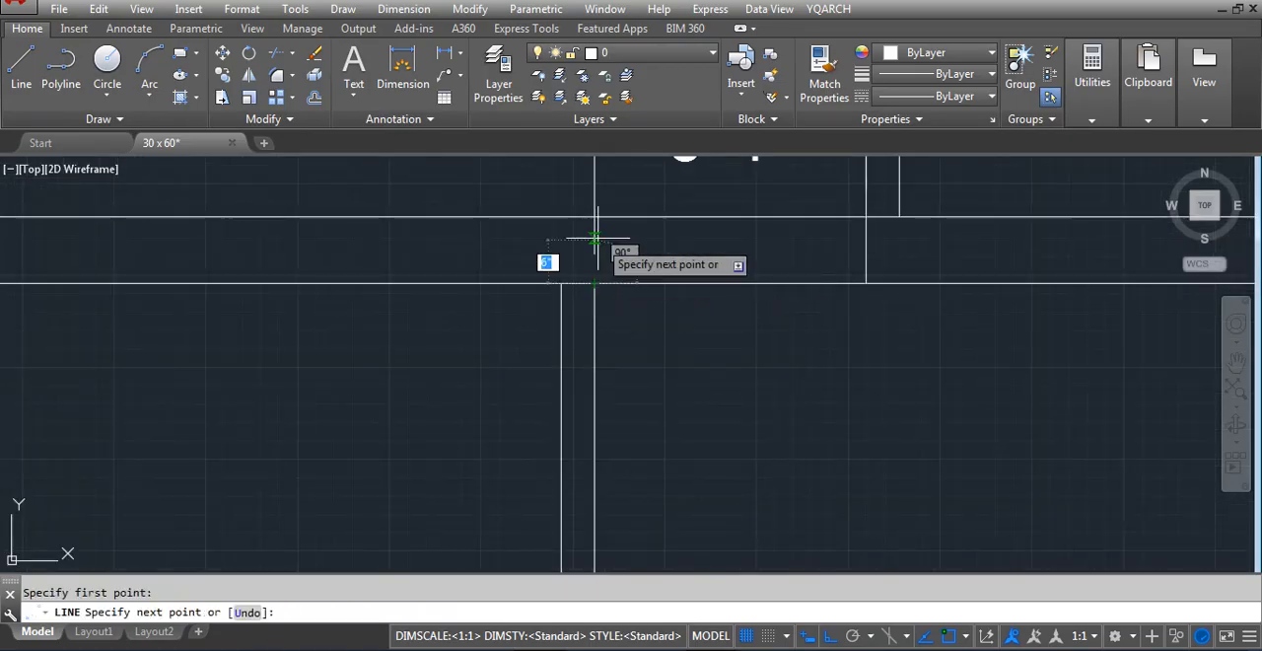
pyautogui.scroll(-7, 658, 340)
pyautogui.press('Return')
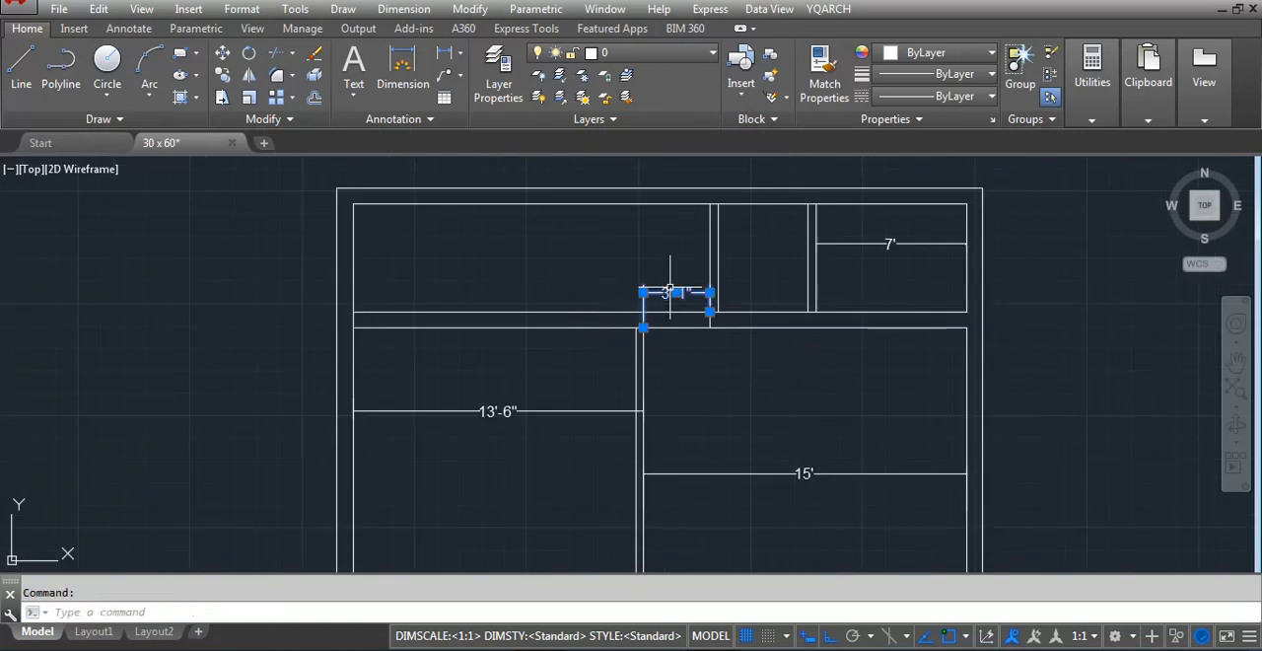
# Delete the dimension above the wall junction and draw a short vertical line across the wall at the right partition's left face
pyautogui.press('Delete')
pyautogui.press('Return')
pyautogui.scroll(4, 718, 282)
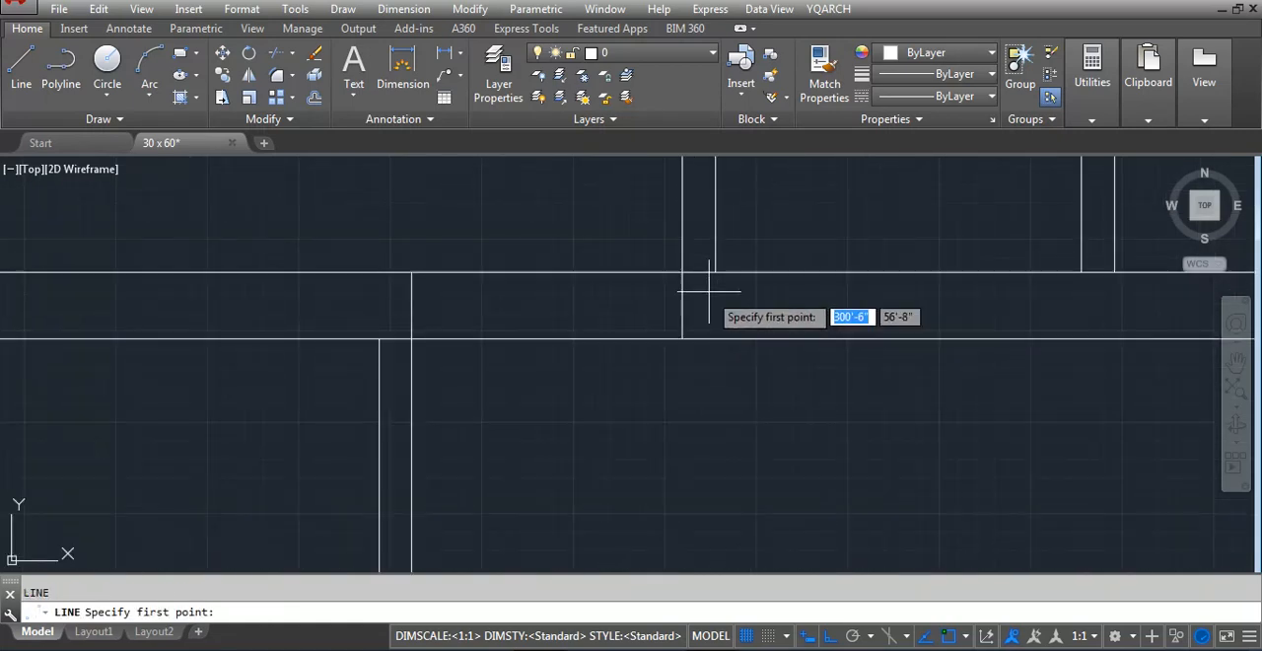
pyautogui.scroll(-2, 713, 284)
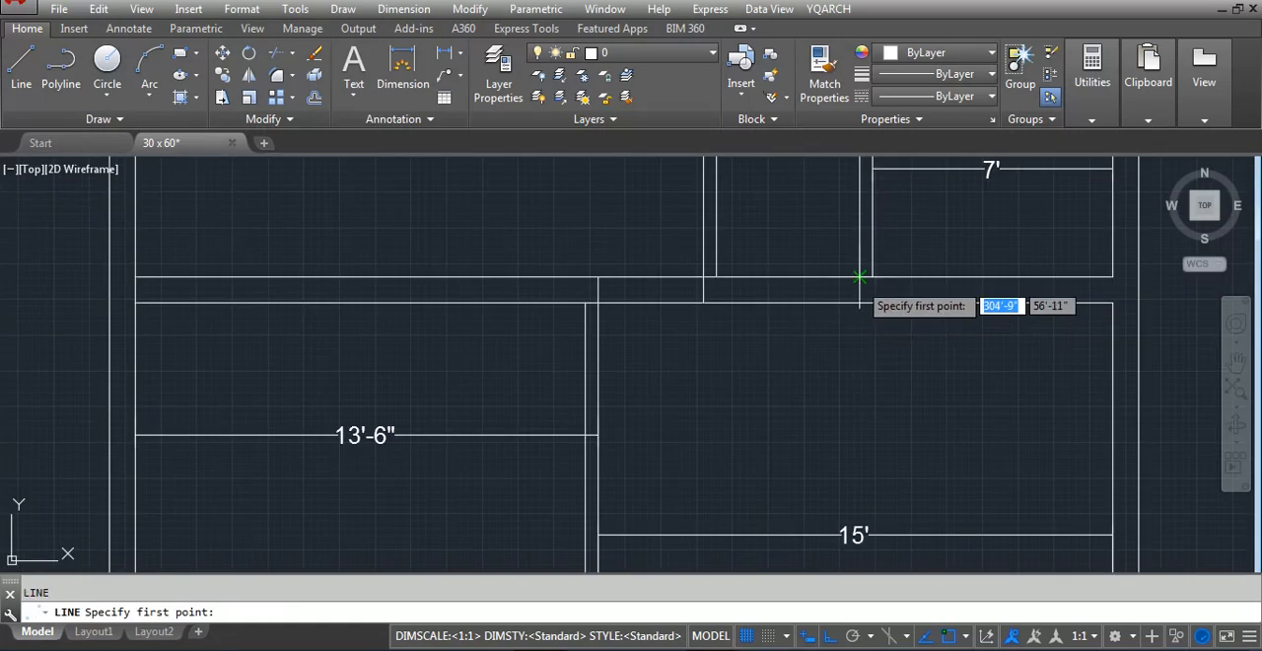
pyautogui.click(854, 277)
pyautogui.scroll(-2, 709, 370)
pyautogui.press('Escape')
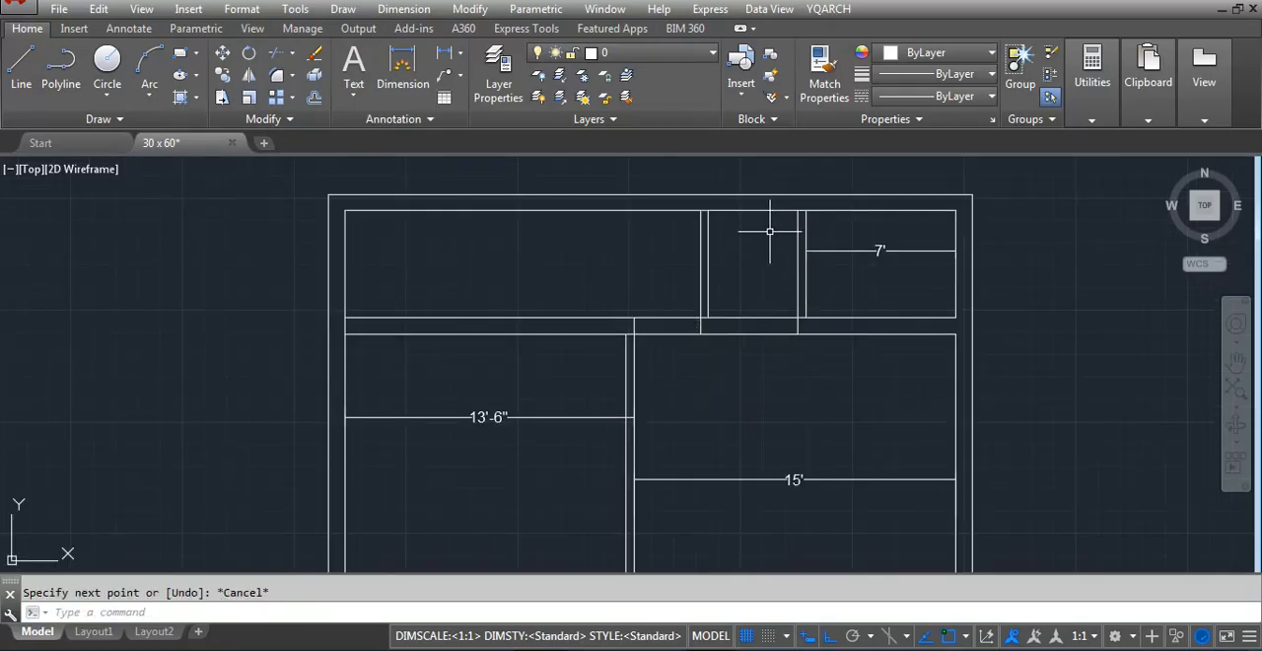
# Offset the right face of the top strip's left partition 24 inches to the right
pyautogui.write('o')
pyautogui.press('Return')
pyautogui.write('24')
pyautogui.press('Return')
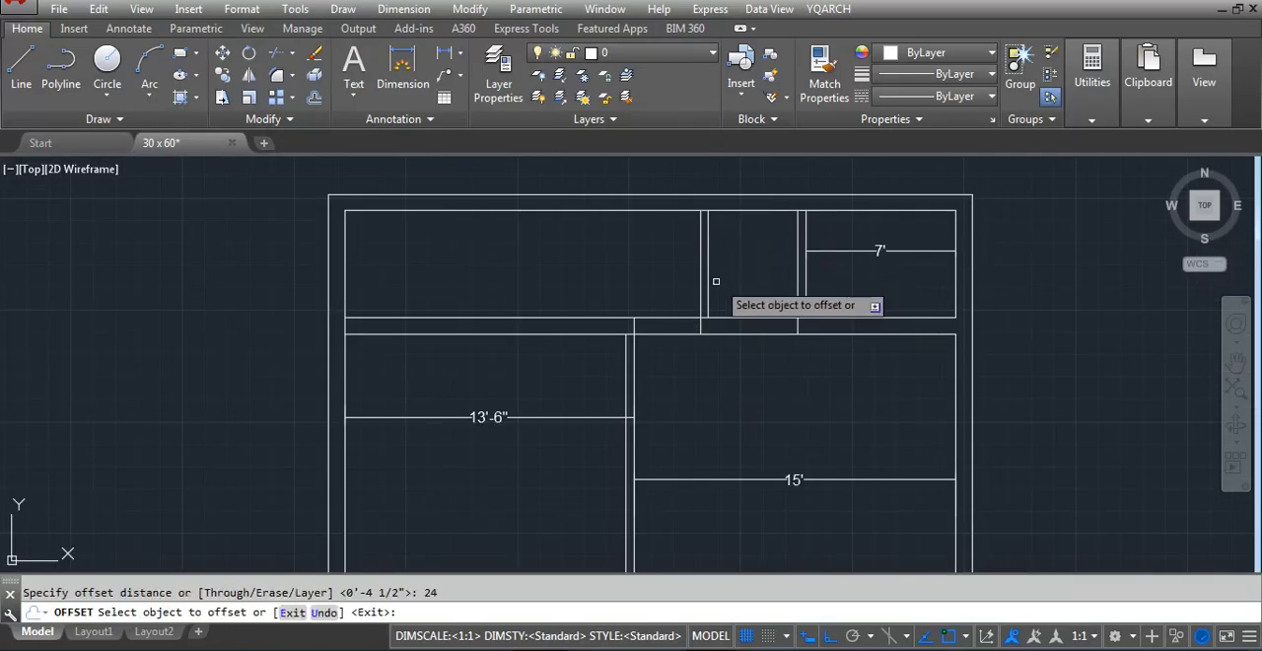
pyautogui.click(705, 282)
pyautogui.click(769, 284)
pyautogui.press('Escape')
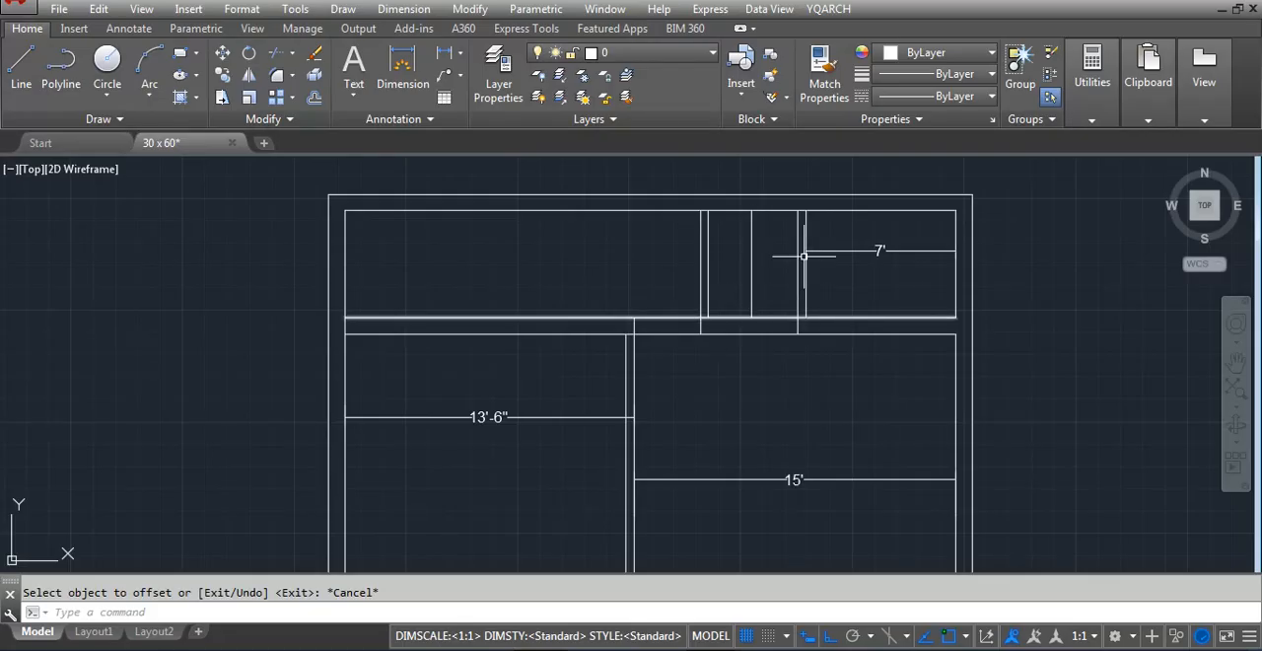
# Draw a short vertical line continuing the 24-inch offset line down across the wall below the top strip
pyautogui.scroll(2, 811, 227)
pyautogui.write('l')
pyautogui.press('Return')
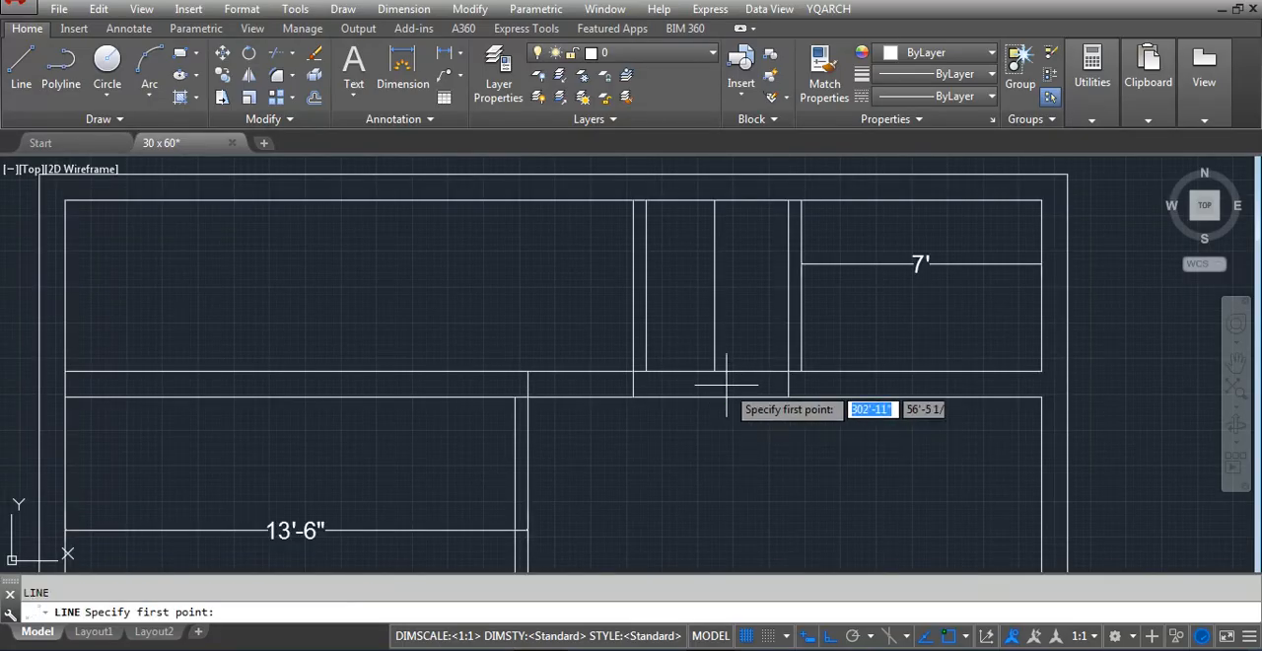
pyautogui.click(715, 370)
pyautogui.click(715, 396)
pyautogui.press('Escape')
# Trim the wall lines between the offset line and the right partition into an opening, and trim the partition ends where they meet the walls
pyautogui.write('tr')
pyautogui.press('Return')
pyautogui.press('Return')
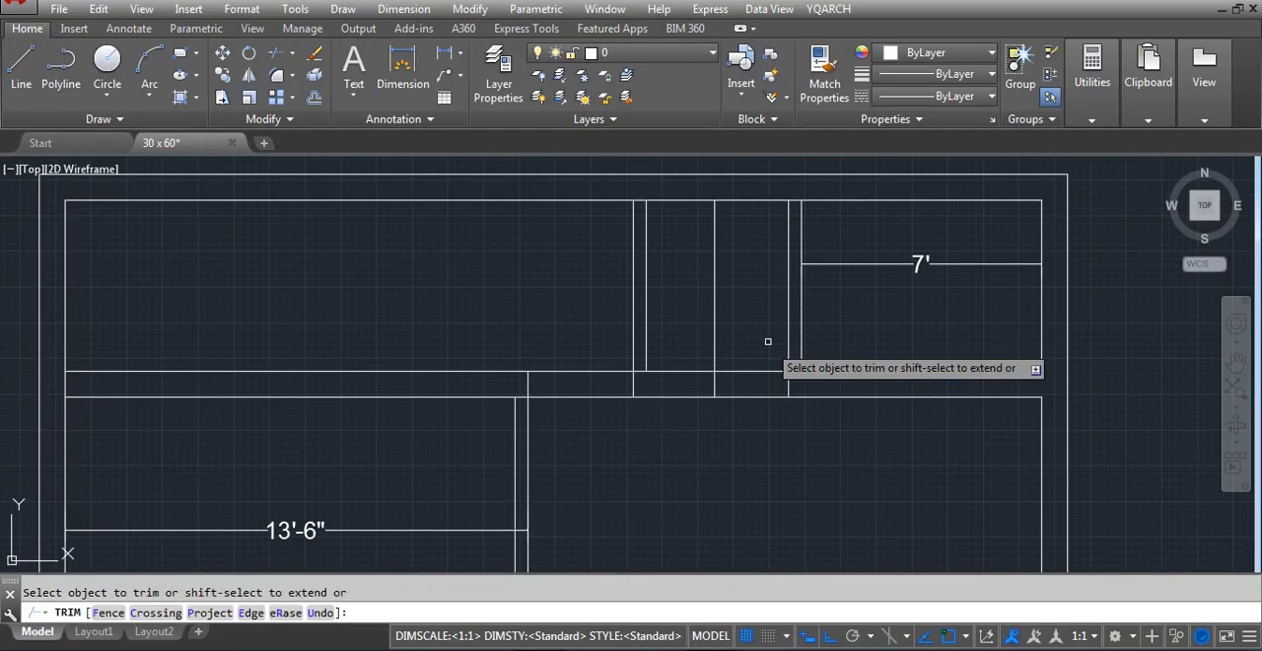
pyautogui.click(766, 341)
pyautogui.click(750, 425)
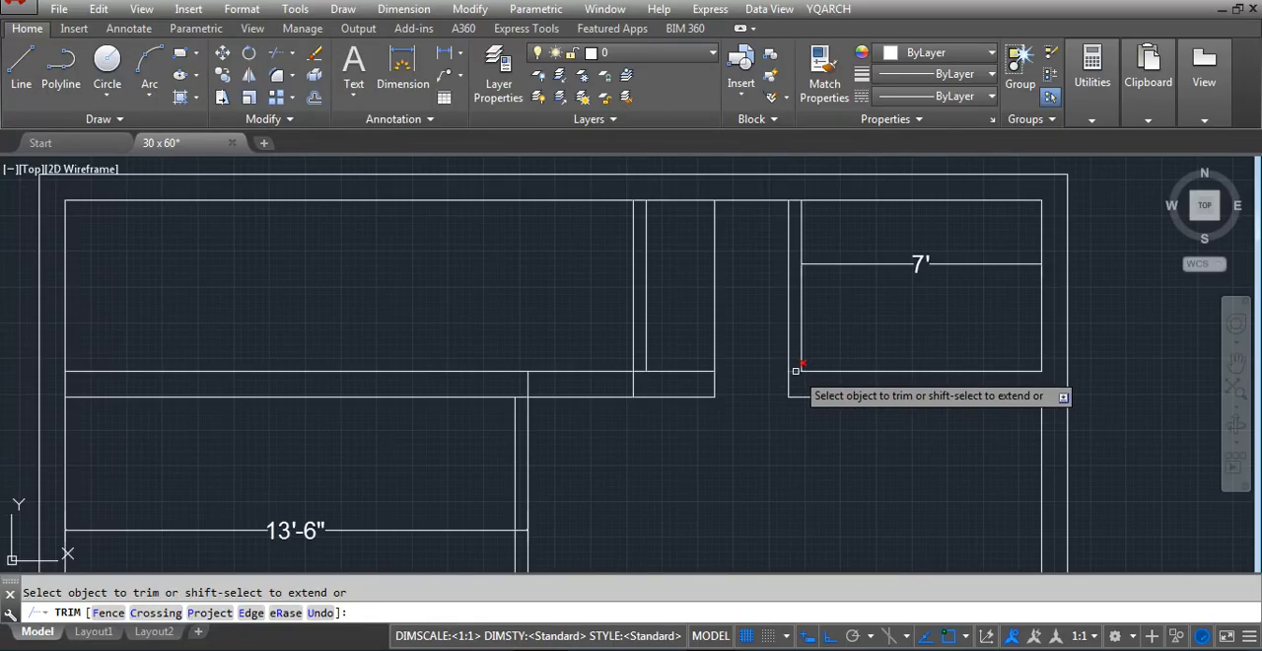
pyautogui.click(637, 371)
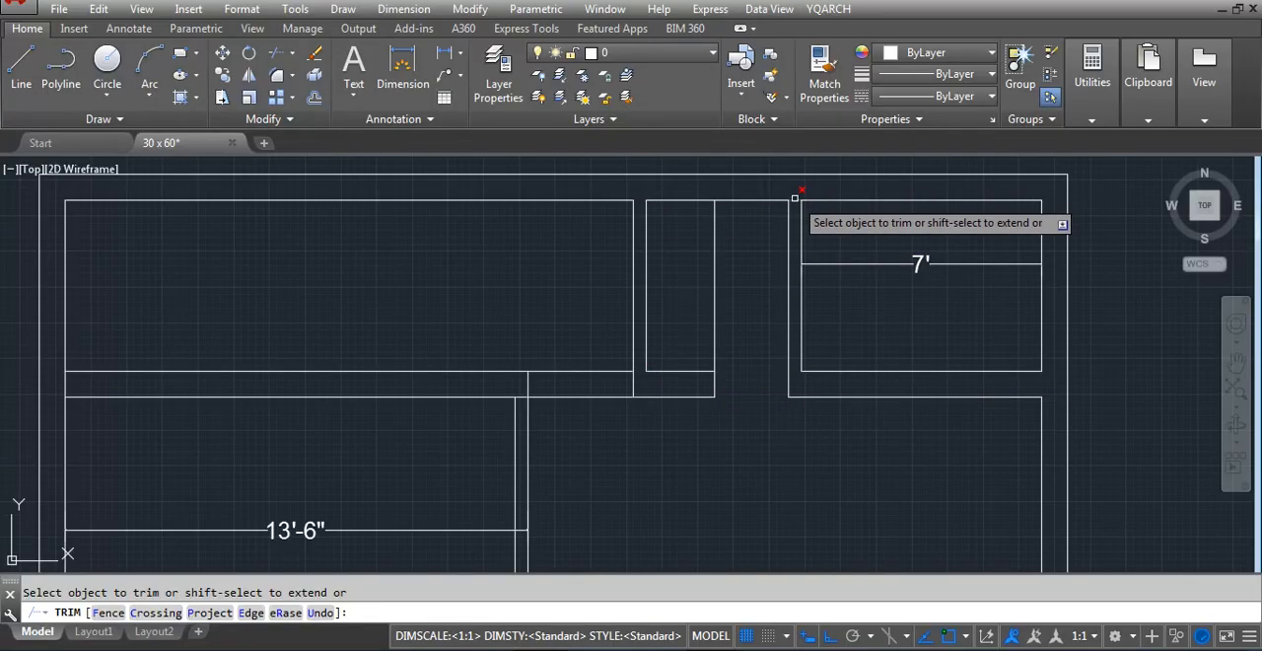
pyautogui.press('Escape')
# Draw a short horizontal line across the base of the right partition, level with the wall's upper face
pyautogui.scroll(-4, 888, 296)
pyautogui.scroll(2, 905, 274)
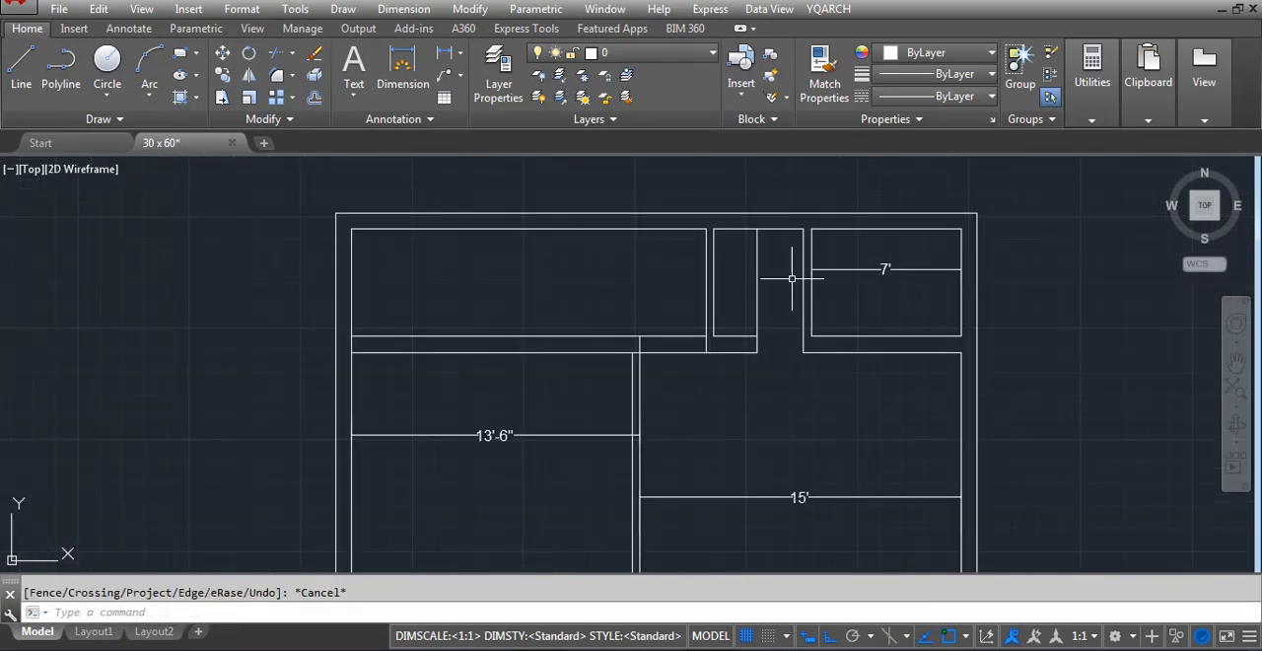
pyautogui.write('l')
pyautogui.press('Return')
pyautogui.scroll(4, 792, 279)
pyautogui.scroll(2, 814, 361)
pyautogui.click(804, 336)
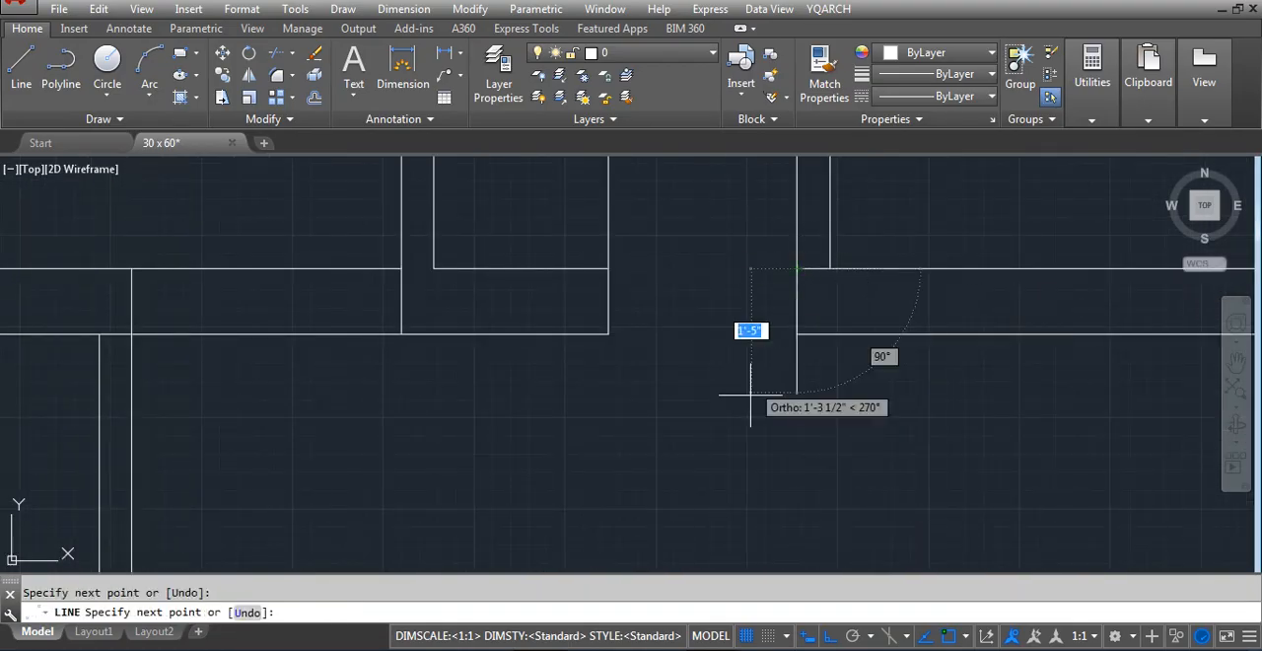
pyautogui.press('Escape')
# Offset the short horizontal line at the base of the right partition 30 inches upward
pyautogui.scroll(-4, 759, 375)
pyautogui.scroll(2, 769, 345)
pyautogui.press('Return')
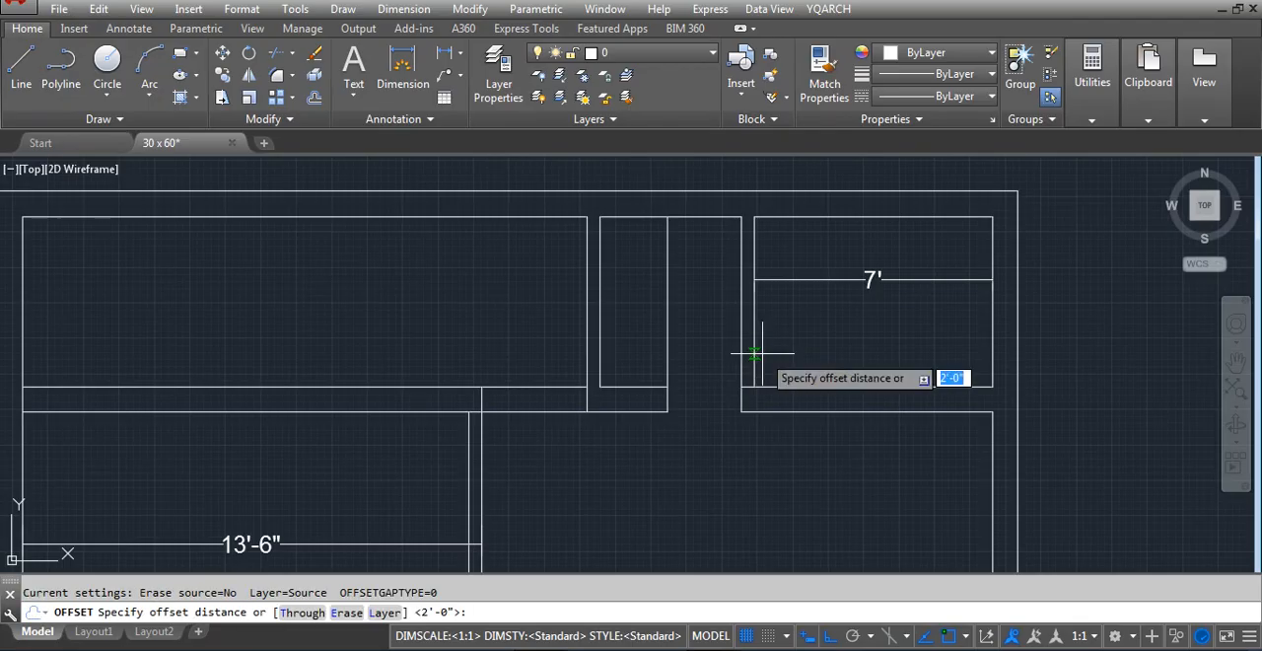
pyautogui.press('Return')
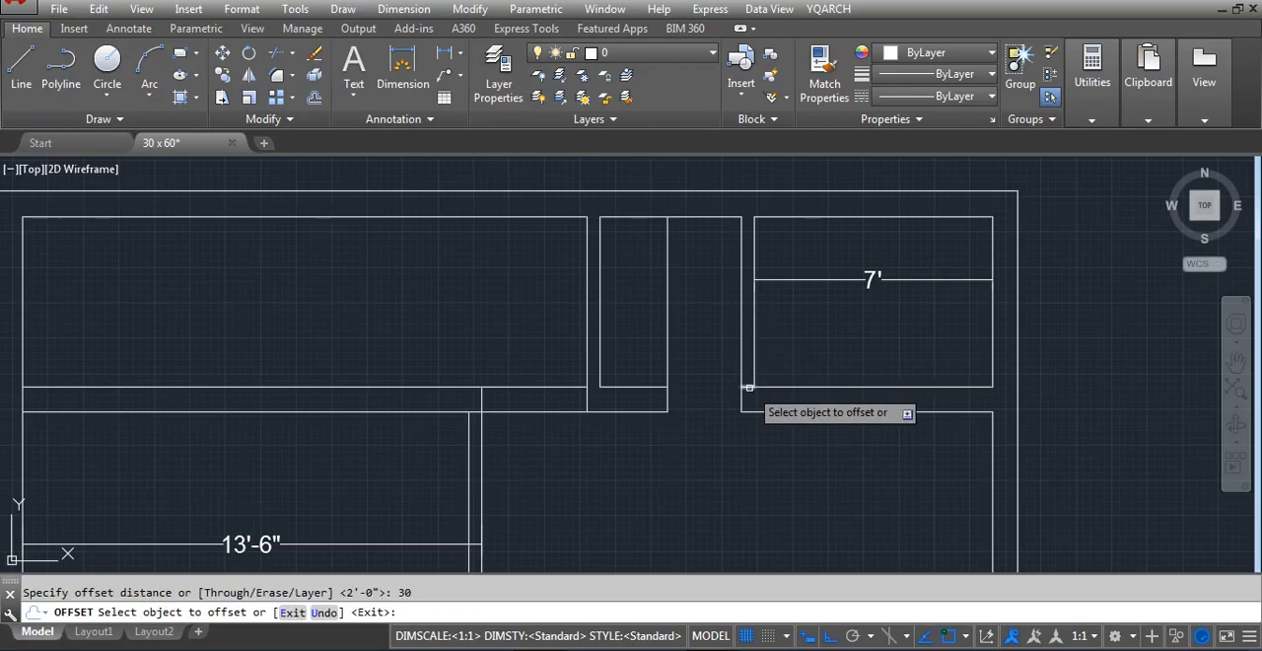
pyautogui.click(747, 385)
pyautogui.press('Escape')
pyautogui.press('Escape')
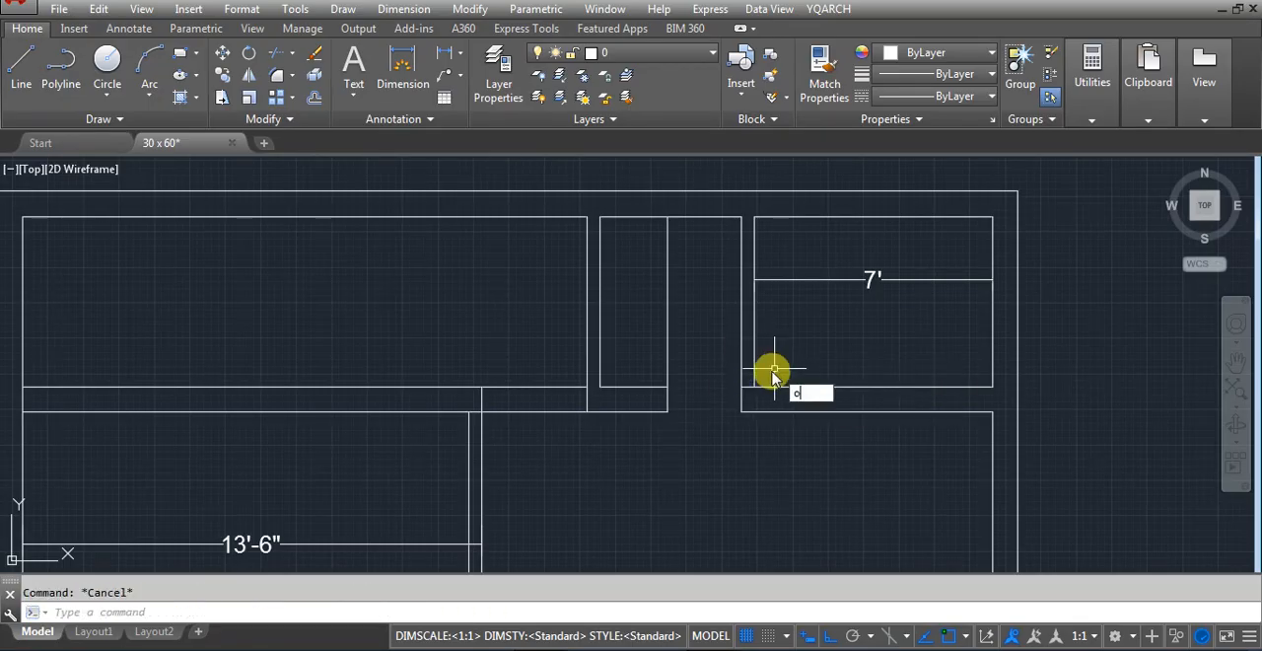
pyautogui.press('Return')
pyautogui.scroll(2, 755, 382)
pyautogui.press('Return')
pyautogui.scroll(4, 747, 386)
pyautogui.click(739, 391)
pyautogui.scroll(-4, 739, 391)
pyautogui.click(734, 322)
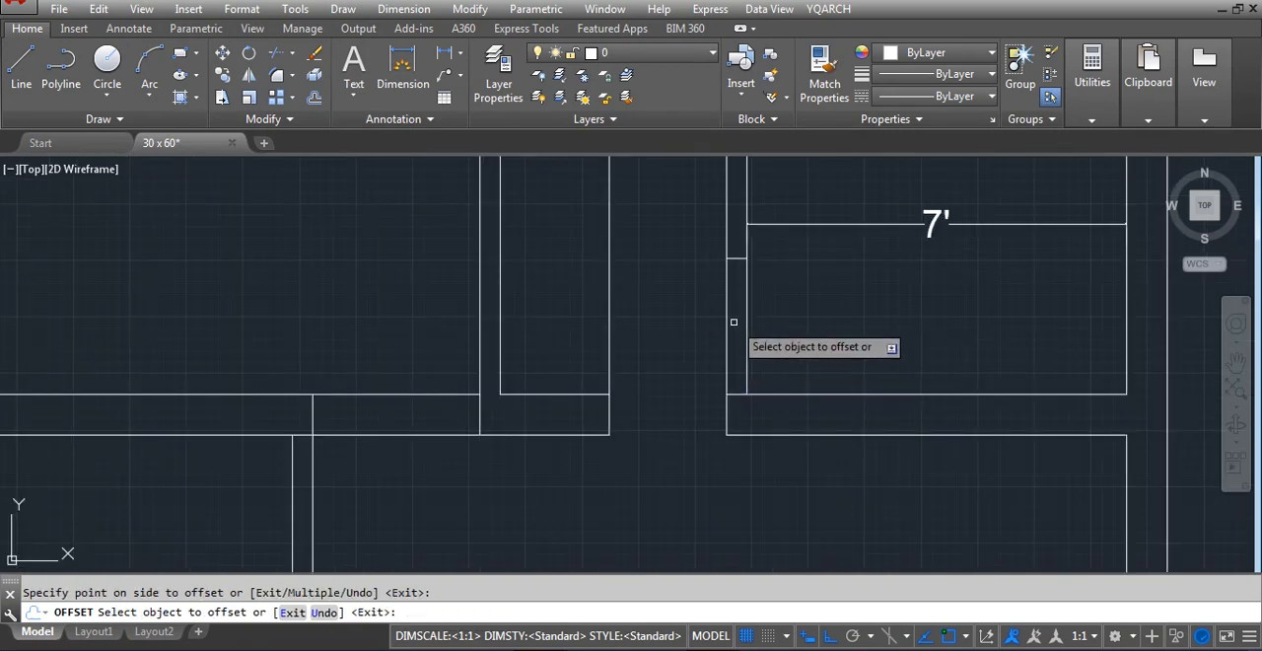
# Trim both faces of the right partition between the two short horizontal lines to open the doorway to the 7' room
pyautogui.press('Escape')
pyautogui.write('tr')
pyautogui.press('Return')
pyautogui.press('Return')
pyautogui.click(785, 319)
pyautogui.click(698, 351)
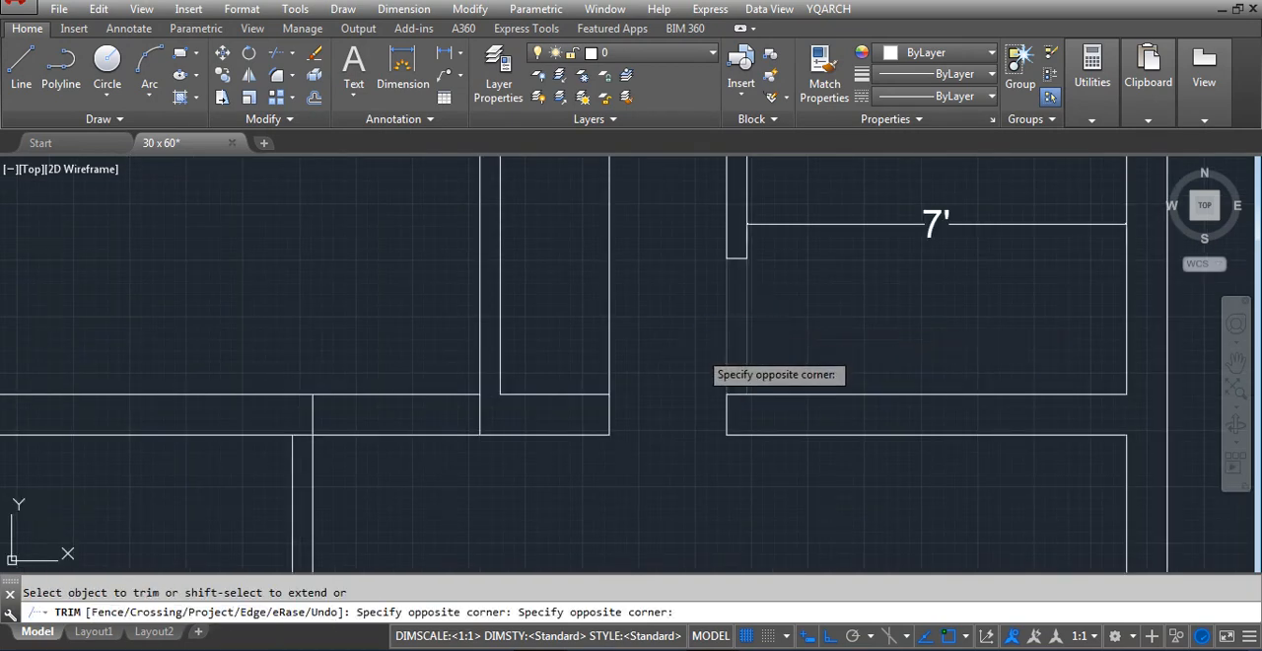
pyautogui.press('Escape')
pyautogui.scroll(-2, 752, 365)
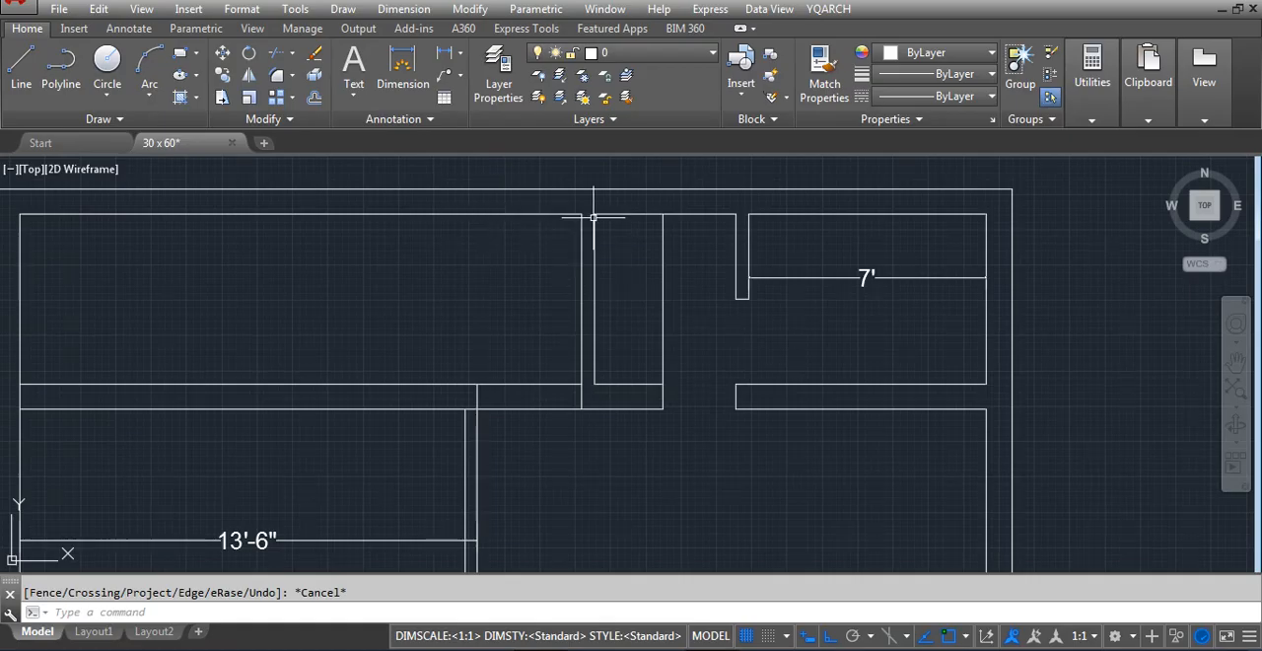
pyautogui.scroll(-6, 674, 318)
pyautogui.scroll(4, 697, 305)
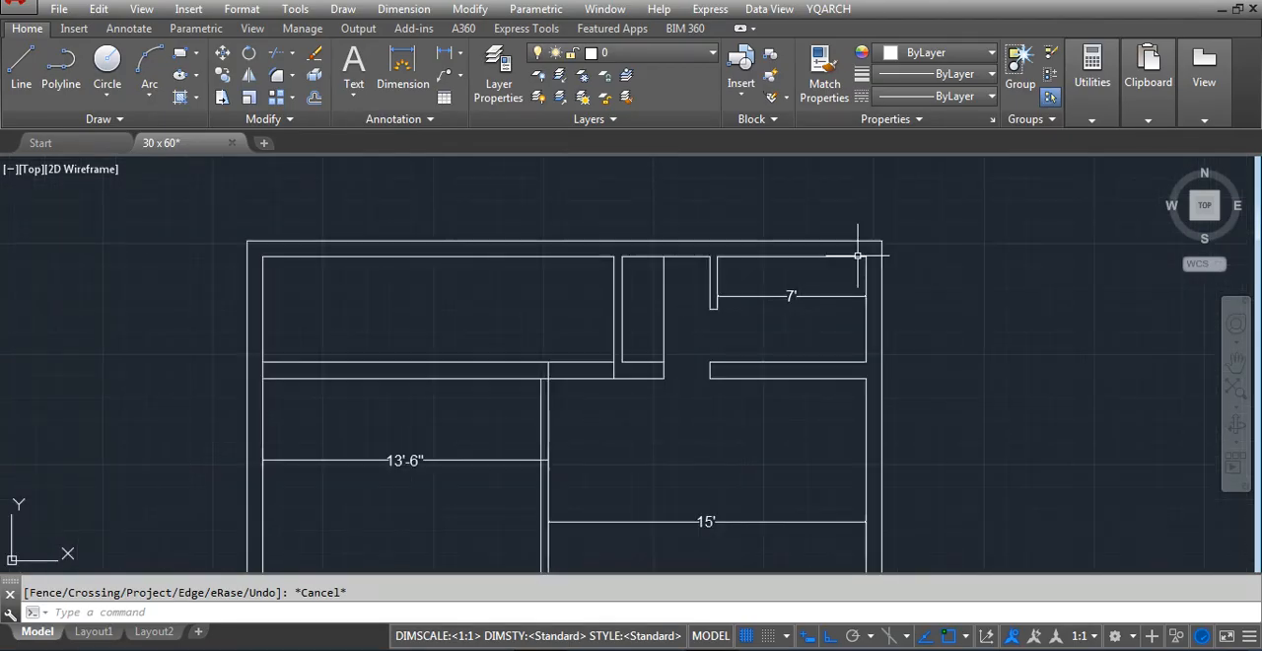
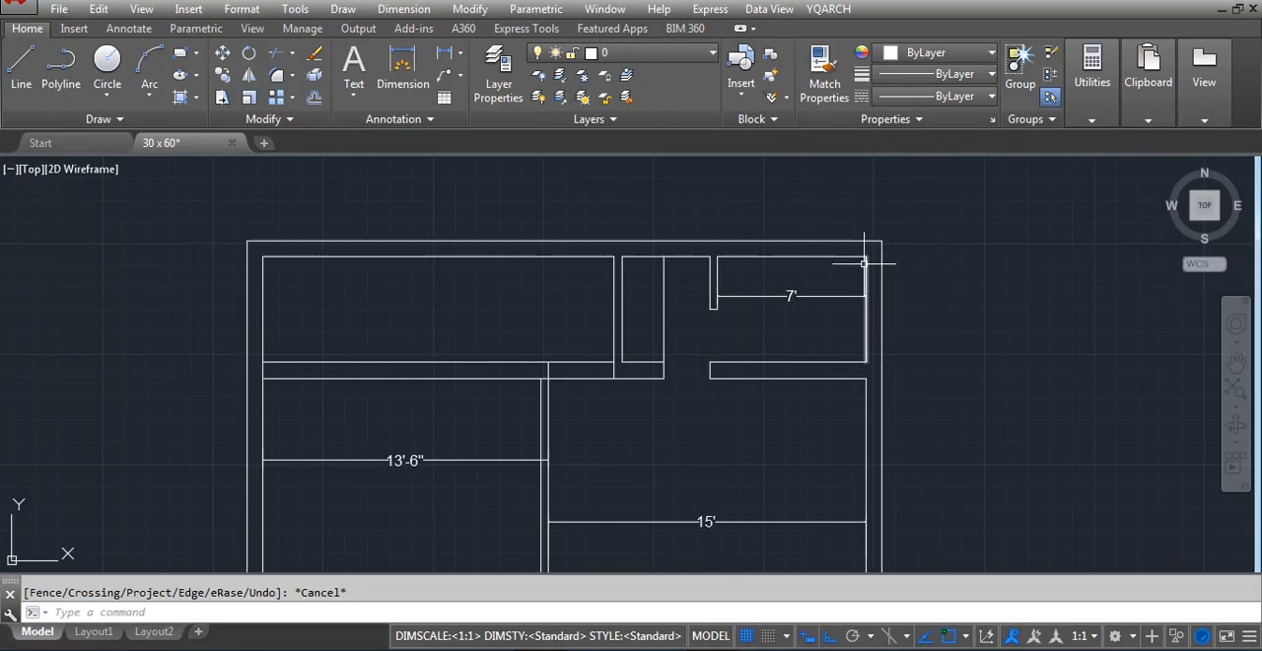
# Add a vertical linear dimension across the depth of the 15' room, between its upper and lower walls
pyautogui.scroll(-5, 863, 264)
pyautogui.scroll(5, 811, 431)
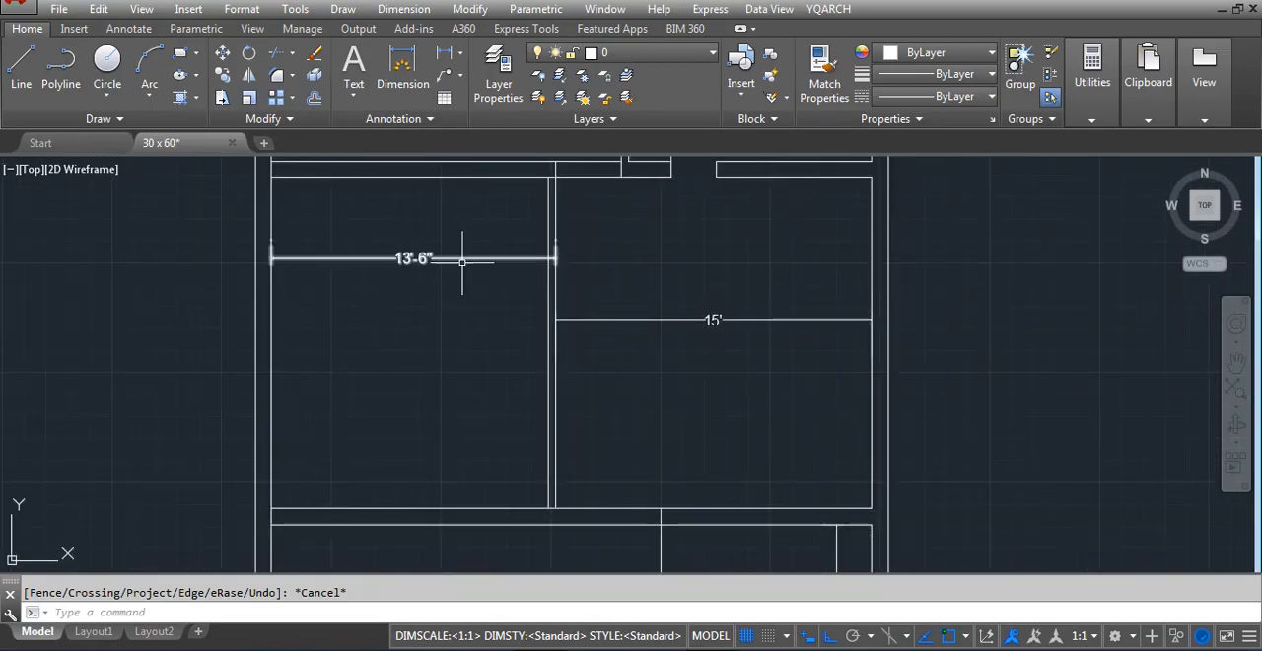
pyautogui.write('dl')
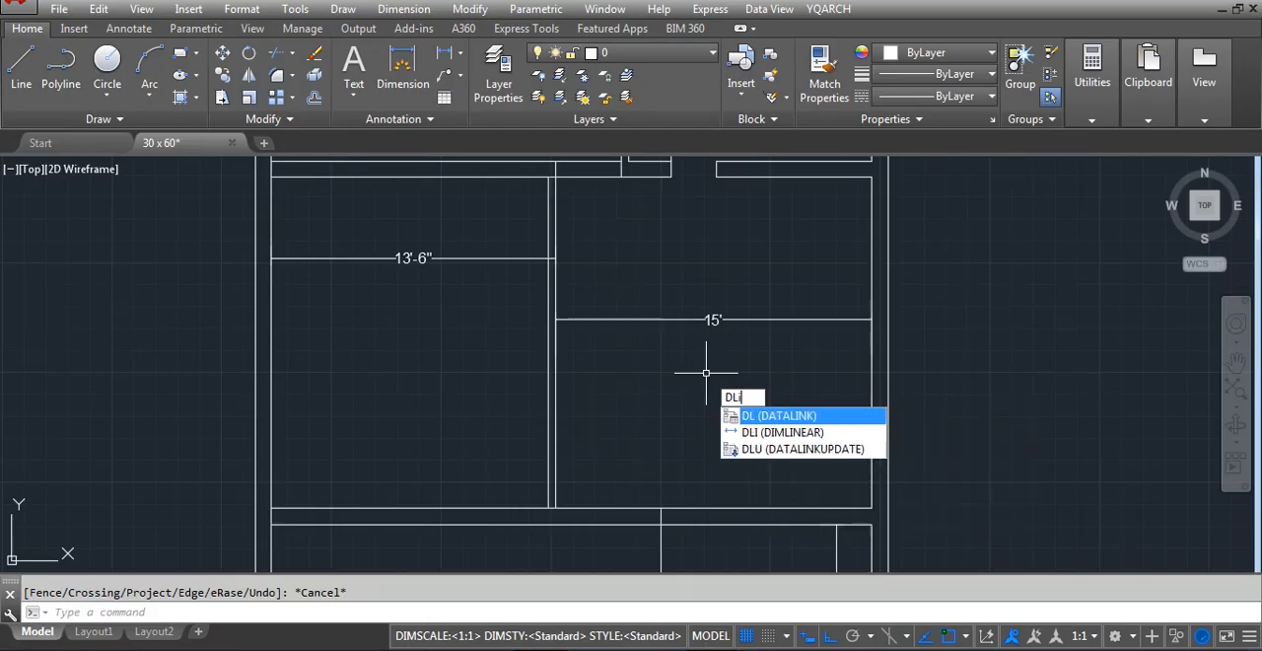
pyautogui.press('Return')
pyautogui.click(814, 175)
pyautogui.click(810, 508)
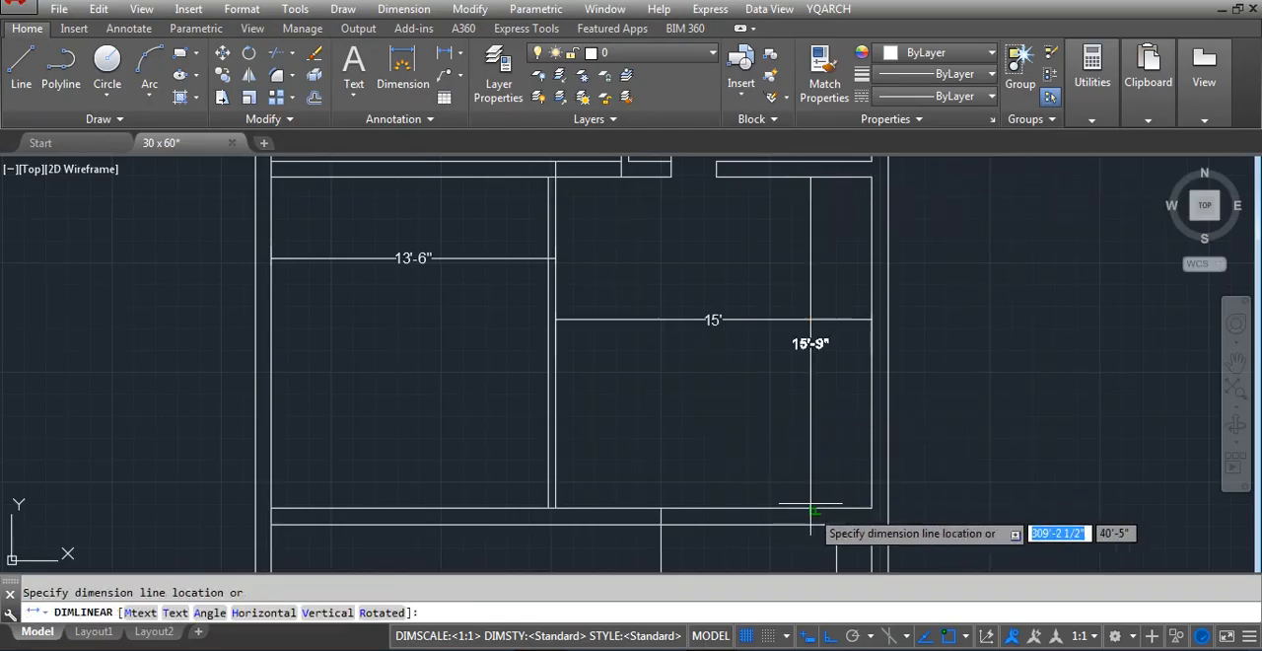
pyautogui.click(809, 452)
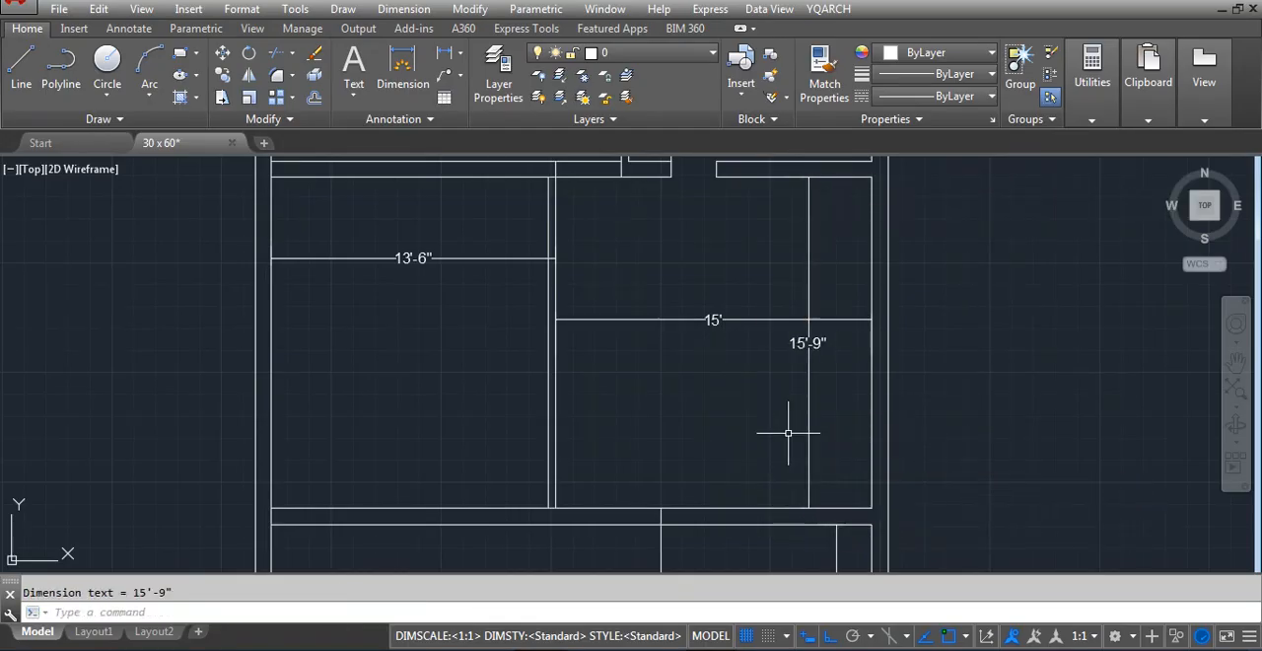
# Extend the partition's left face down to the wall's lower face and trim the upper wall line between the partition faces
pyautogui.write('ex')
pyautogui.press('Return')
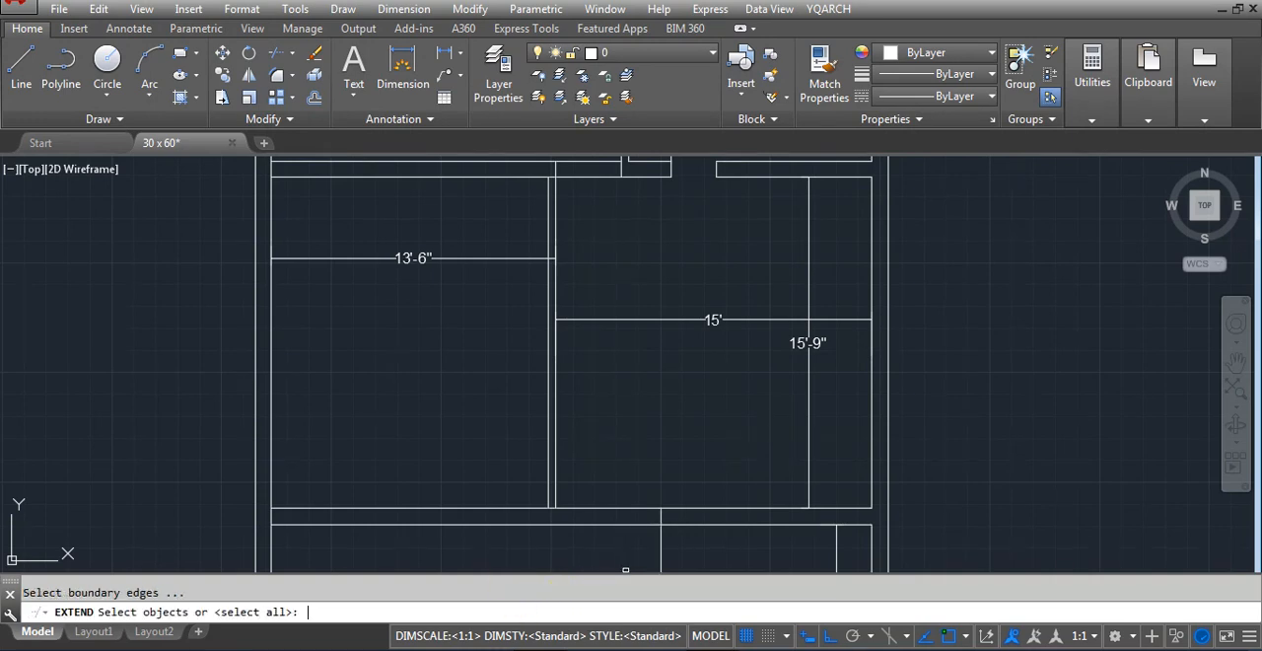
pyautogui.press('Return')
pyautogui.press('Escape')
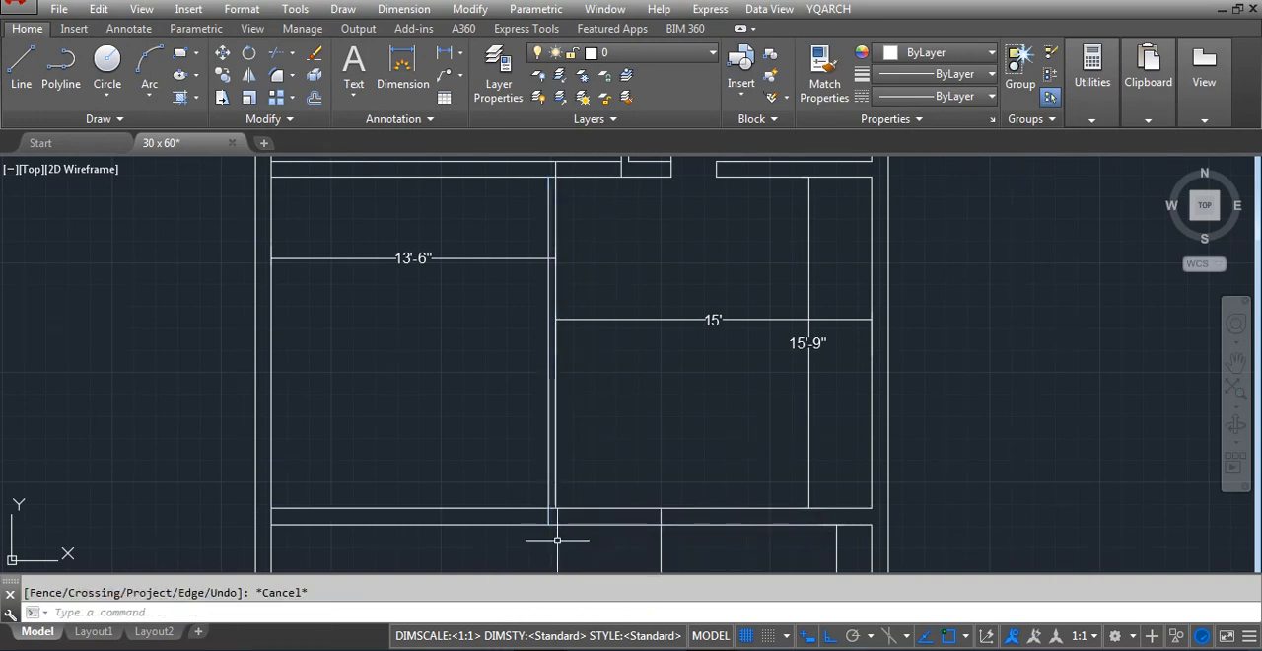
pyautogui.write('tr')
pyautogui.press('Return')
pyautogui.press('Return')
pyautogui.scroll(5, 552, 513)
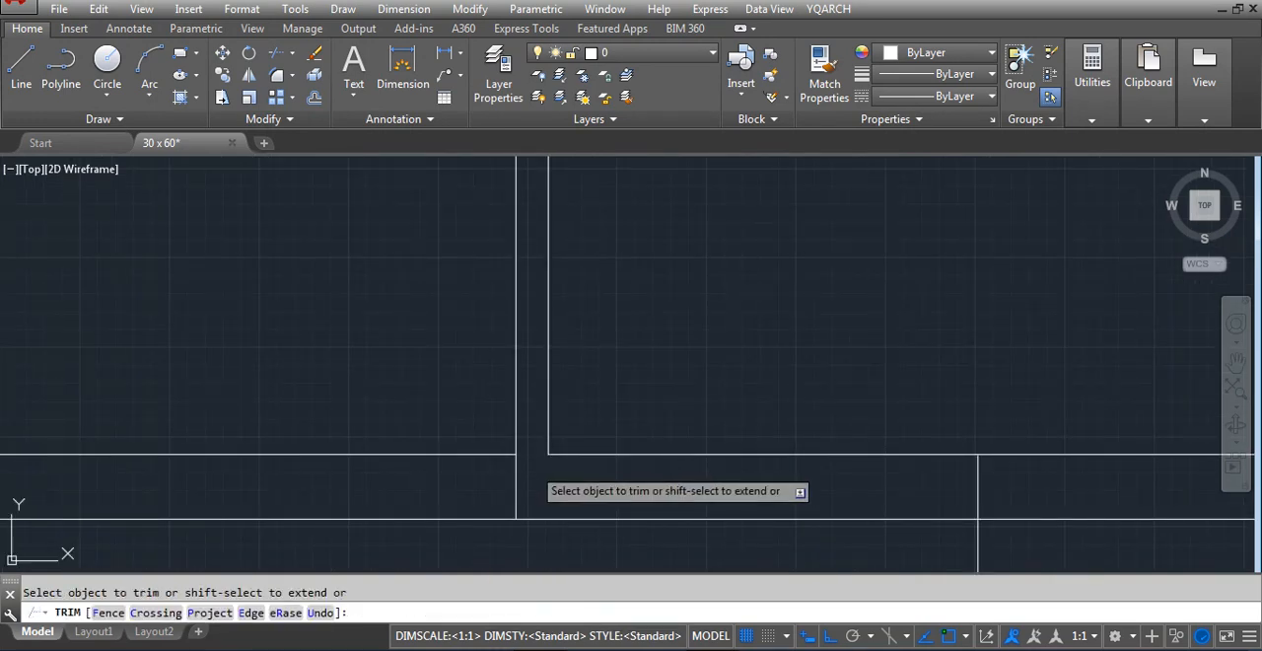
pyautogui.press('Escape')
# Extend the partition's right face to the wall's lower face and trim the lower wall line between the partition faces
pyautogui.write('e')
pyautogui.press('Return')
pyautogui.press('Return')
pyautogui.press('Escape')
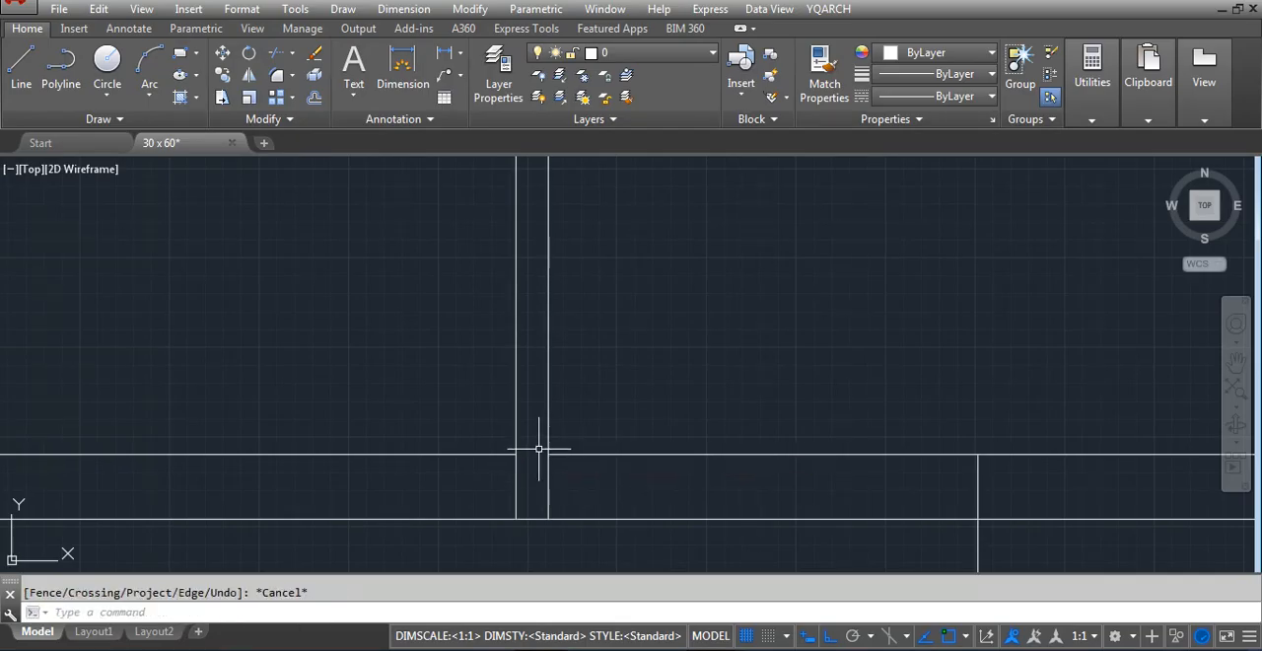
pyautogui.write('tr')
pyautogui.press('Return')
pyautogui.press('Return')
pyautogui.scroll(-4, 537, 503)
pyautogui.press('Escape')
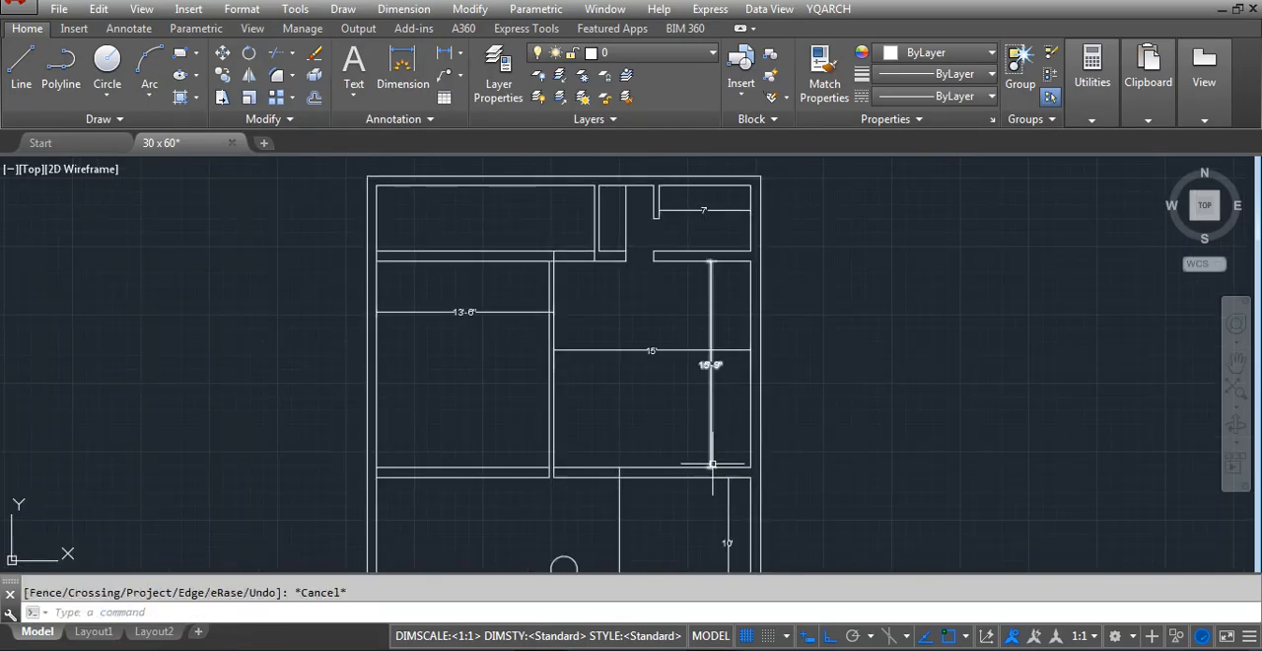
# Stretch the 15' room's lower wall upward by 12 inches
pyautogui.scroll(3, 728, 480)
pyautogui.write('s')
pyautogui.press('Return')
pyautogui.scroll(2, 593, 453)
pyautogui.click(968, 529)
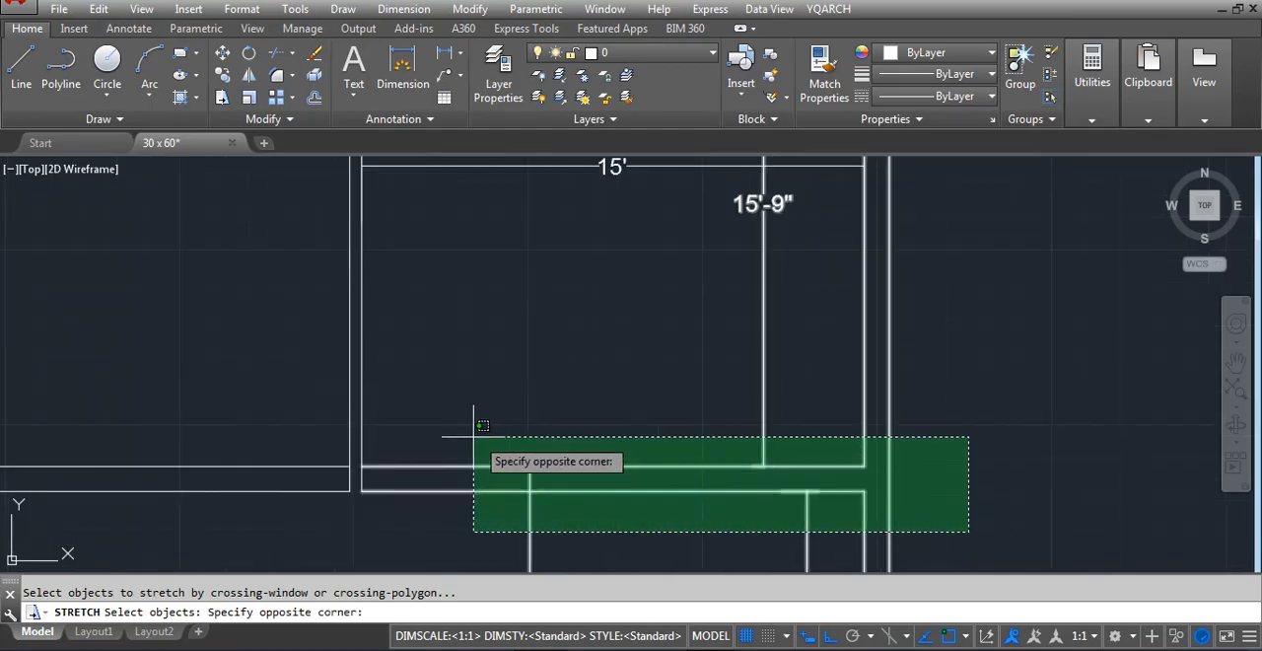
pyautogui.click(365, 434)
pyautogui.scroll(-2, 493, 458)
pyautogui.press('Return')
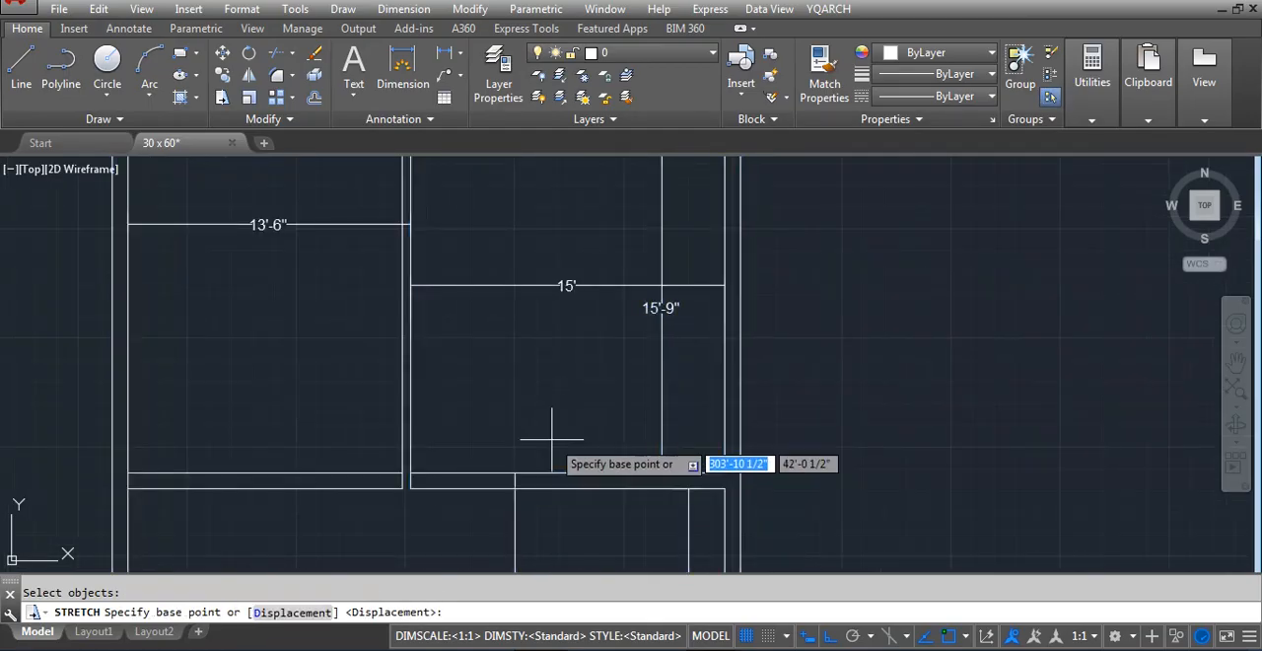
pyautogui.click(557, 439)
pyautogui.write('6')
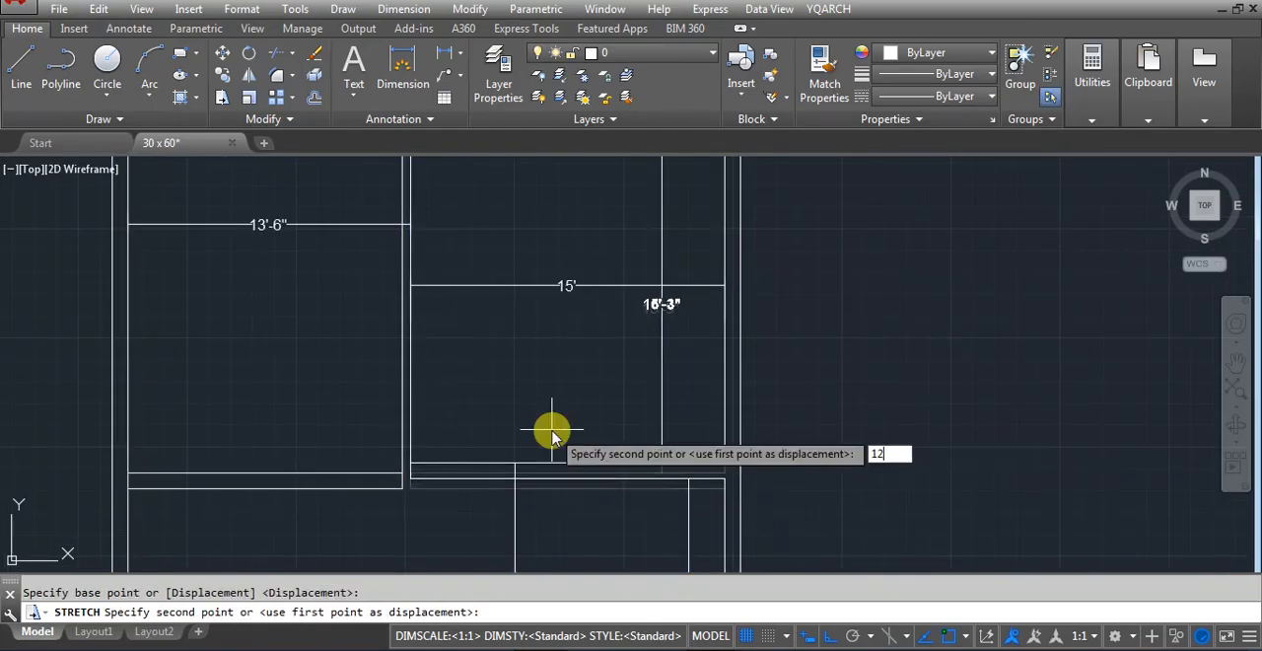
pyautogui.press('Return')
pyautogui.press('Return')
# Stretch the 15' room's lower wall upward by another 12 inches
pyautogui.click(799, 486)
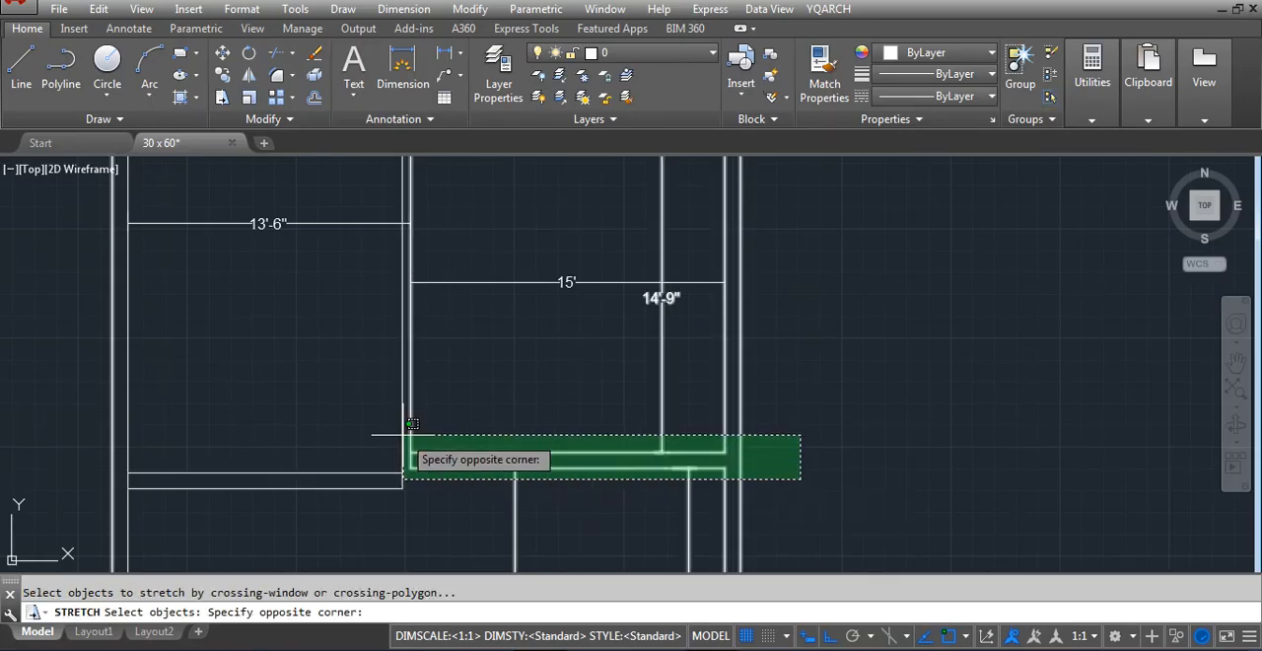
pyautogui.click(403, 431)
pyautogui.press('Return')
pyautogui.click(529, 432)
pyautogui.write('12')
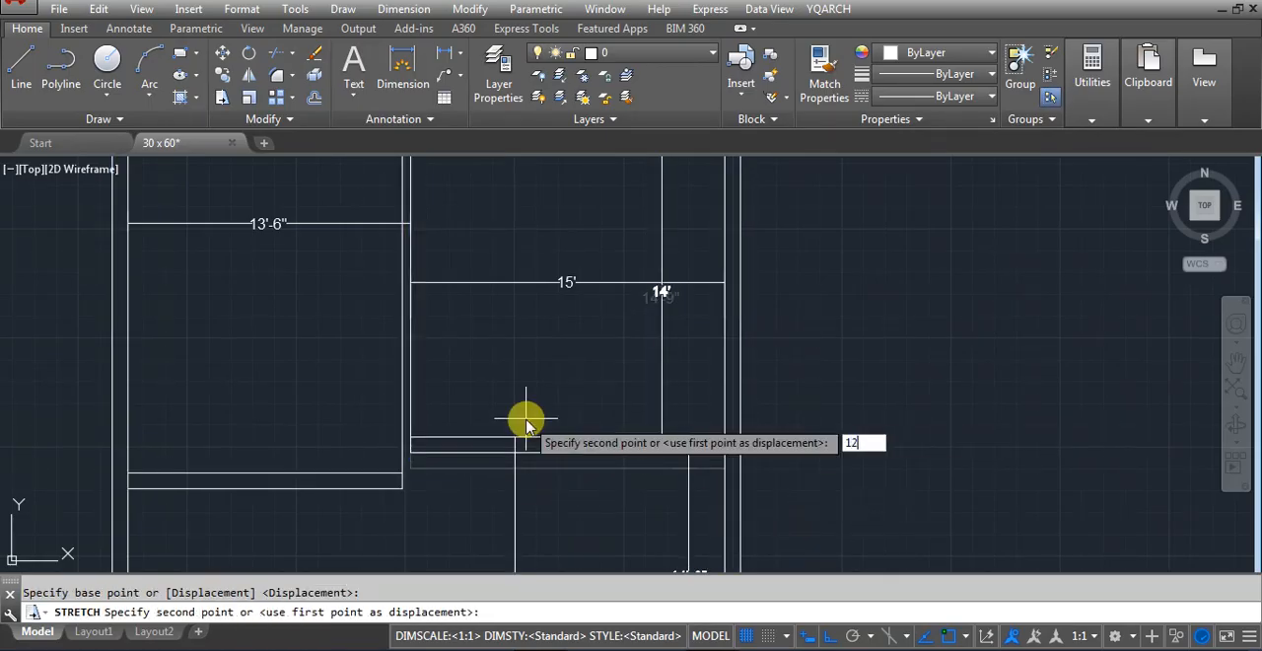
pyautogui.press('Return')
pyautogui.scroll(-2, 687, 382)
pyautogui.scroll(2, 688, 463)
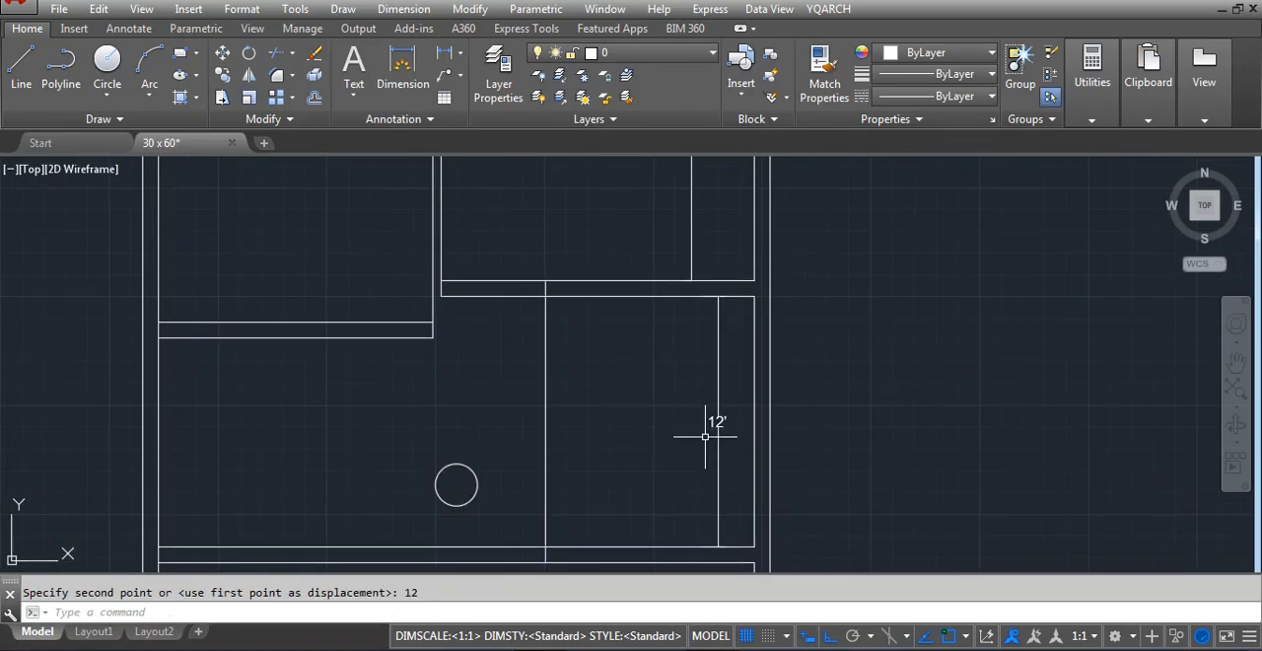
pyautogui.scroll(-2, 747, 473)
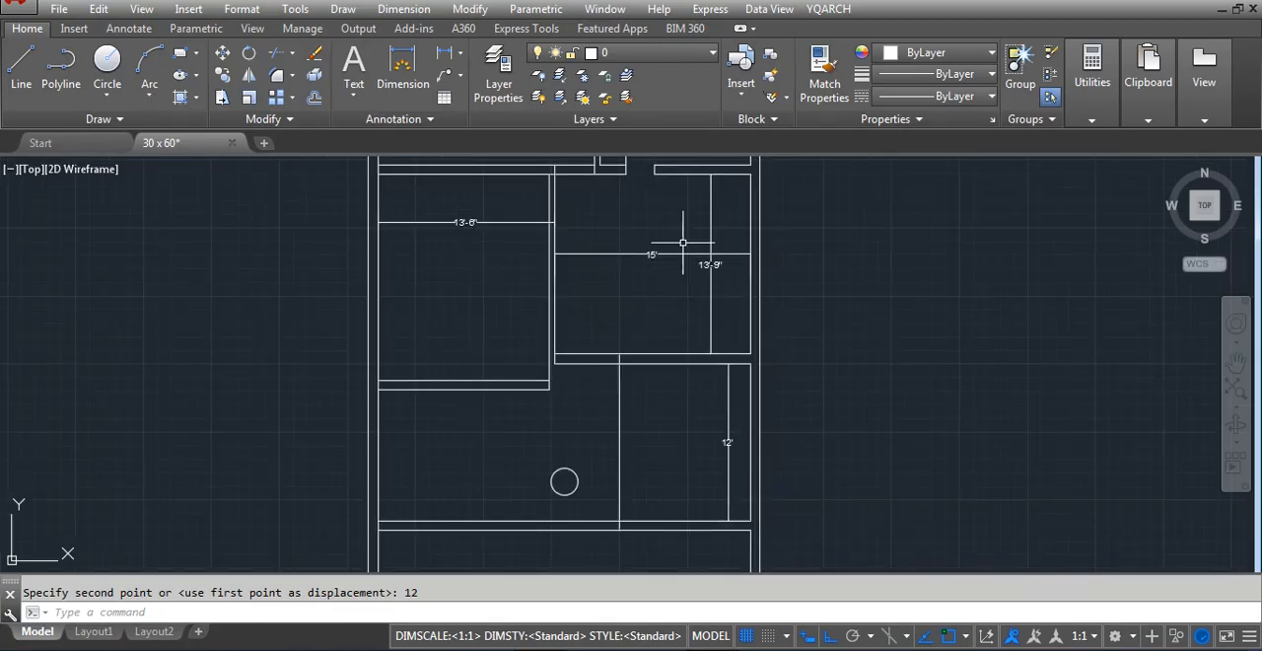
pyautogui.scroll(2, 682, 242)
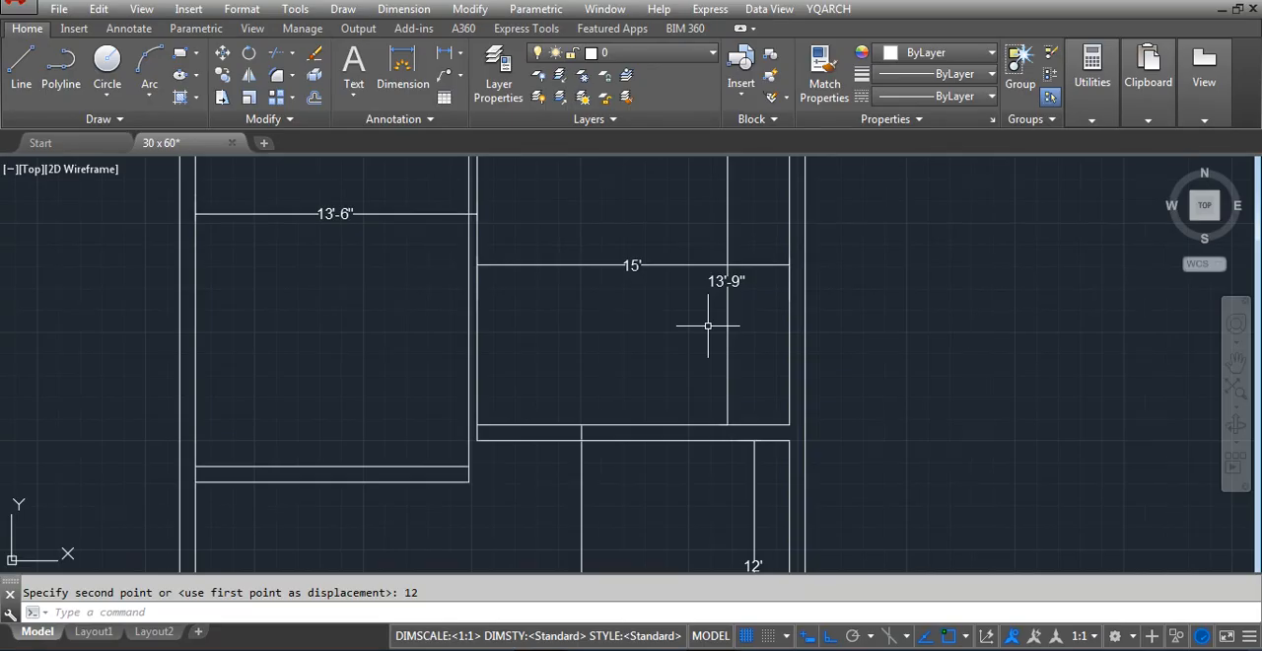
# Stretch the 15' room's lower wall a further 9 inches upward
pyautogui.press('Return')
pyautogui.click(859, 455)
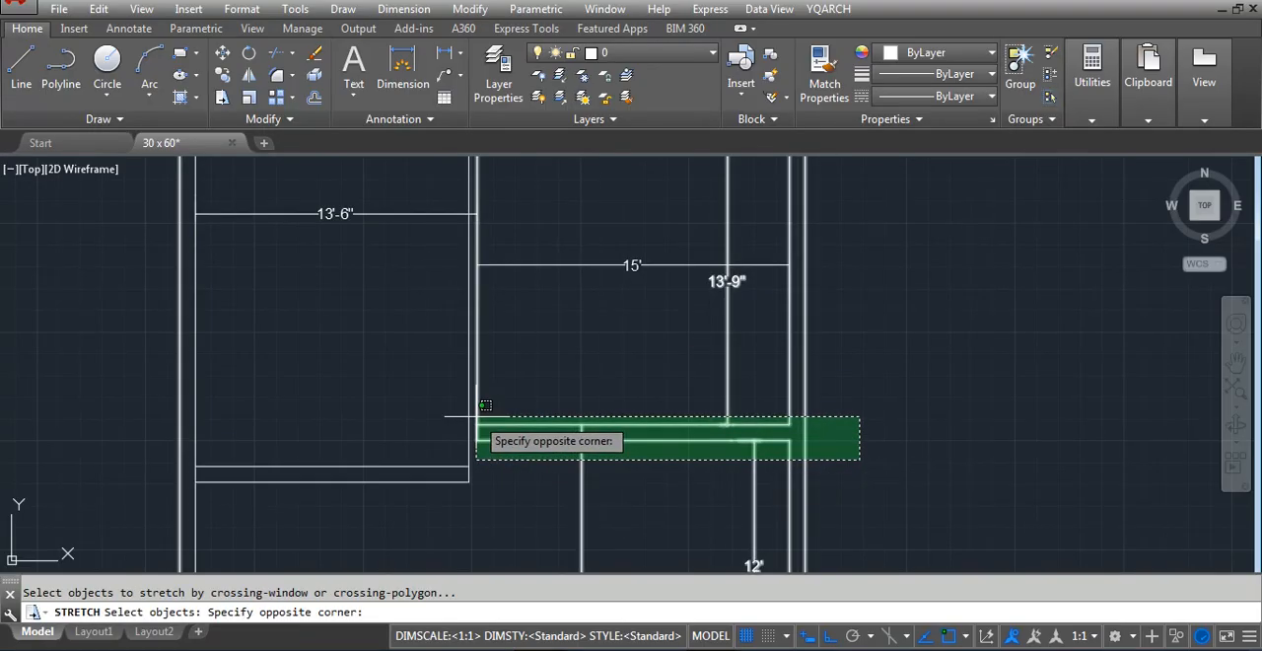
pyautogui.click(479, 417)
pyautogui.press('Return')
pyautogui.click(581, 425)
pyautogui.write('9')
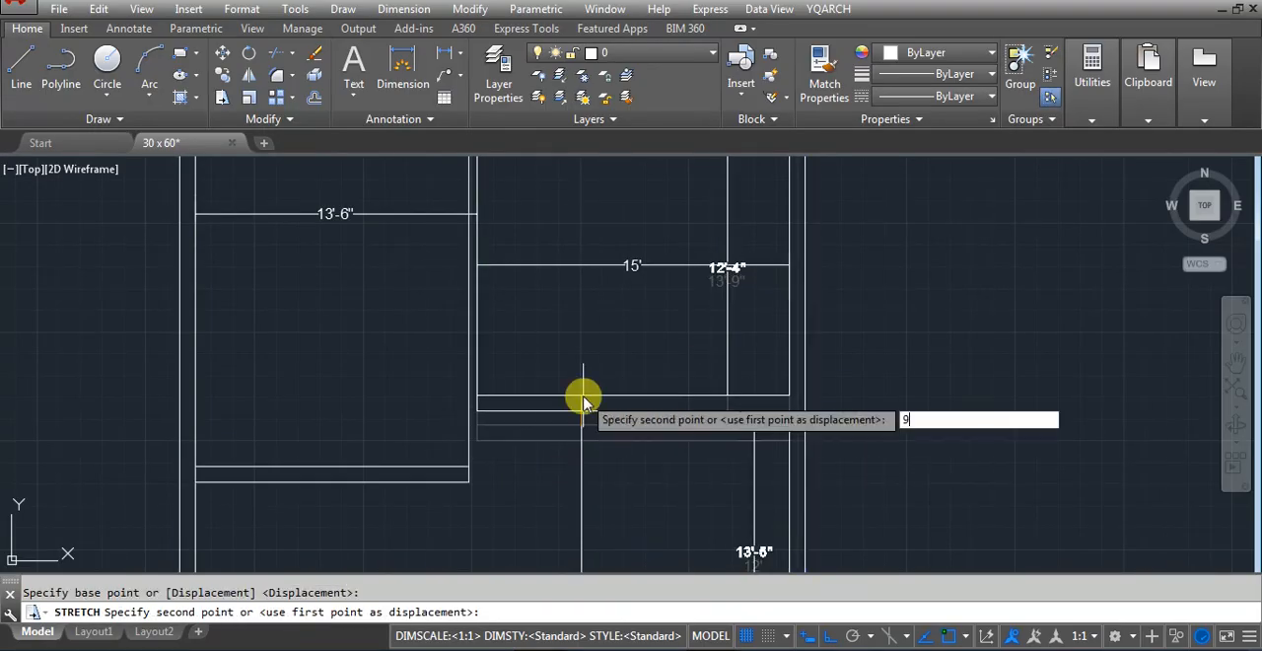
pyautogui.press('Return')
pyautogui.scroll(-2, 560, 459)
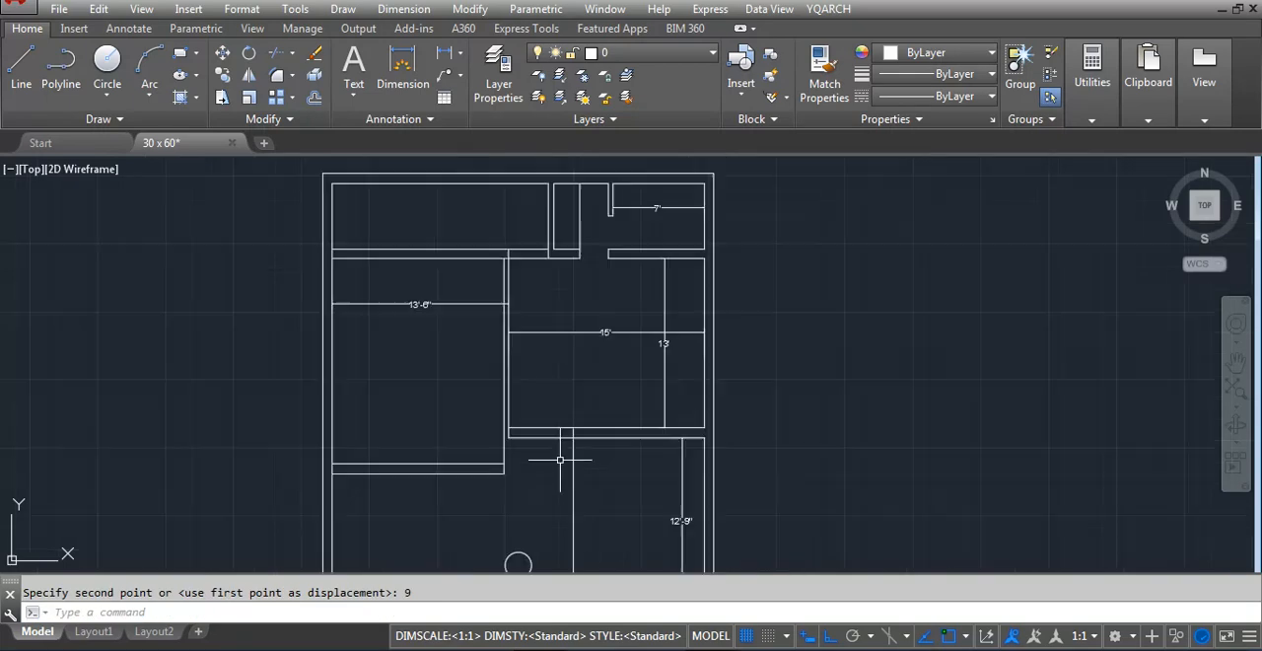
pyautogui.scroll(2, 524, 404)
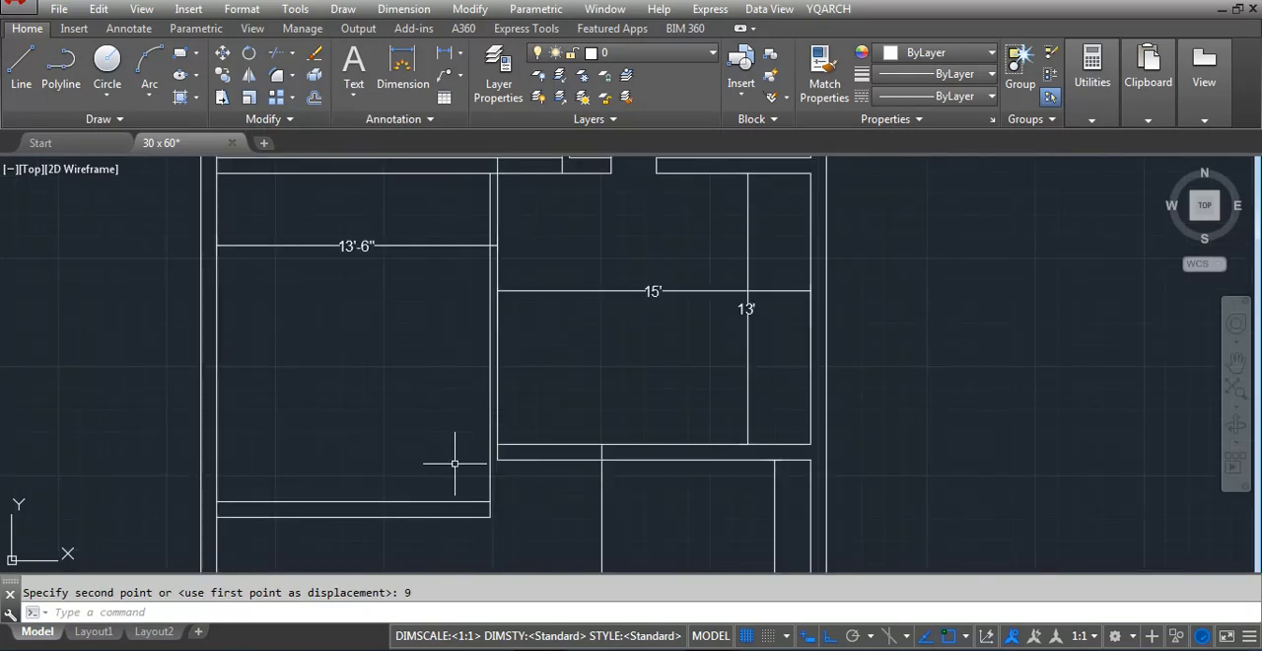
# Extend the lower face of the 15' room's bottom wall to the partition's left face and trim the excess at the junction
pyautogui.write('ex')
pyautogui.press('Return')
pyautogui.press('Return')
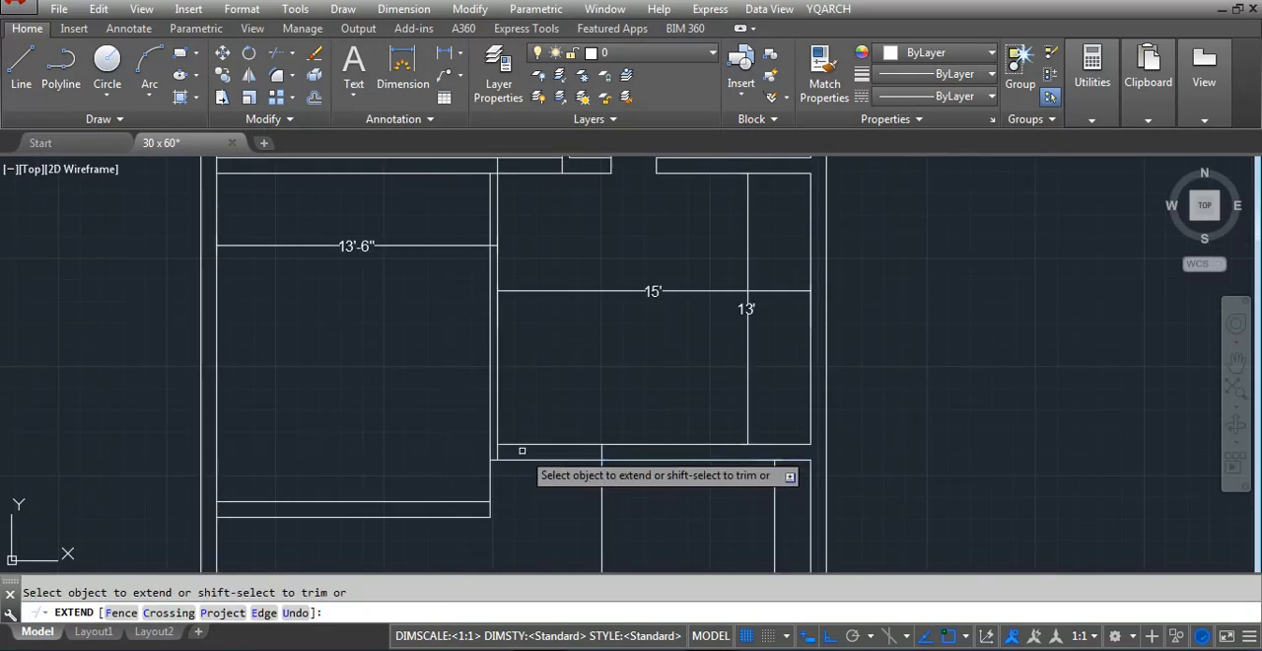
pyautogui.press('Escape')
pyautogui.write('tr')
pyautogui.press('Return')
pyautogui.press('Return')
pyautogui.scroll(2, 493, 463)
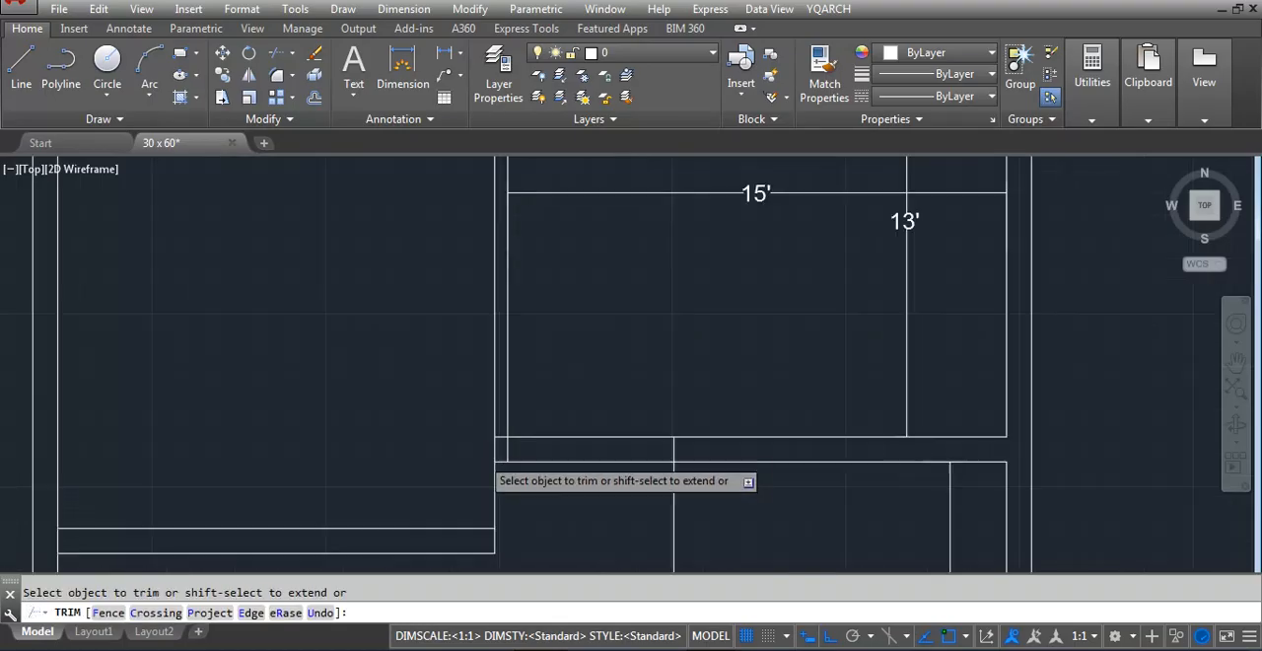
pyautogui.press('Escape')
pyautogui.scroll(-2, 611, 434)
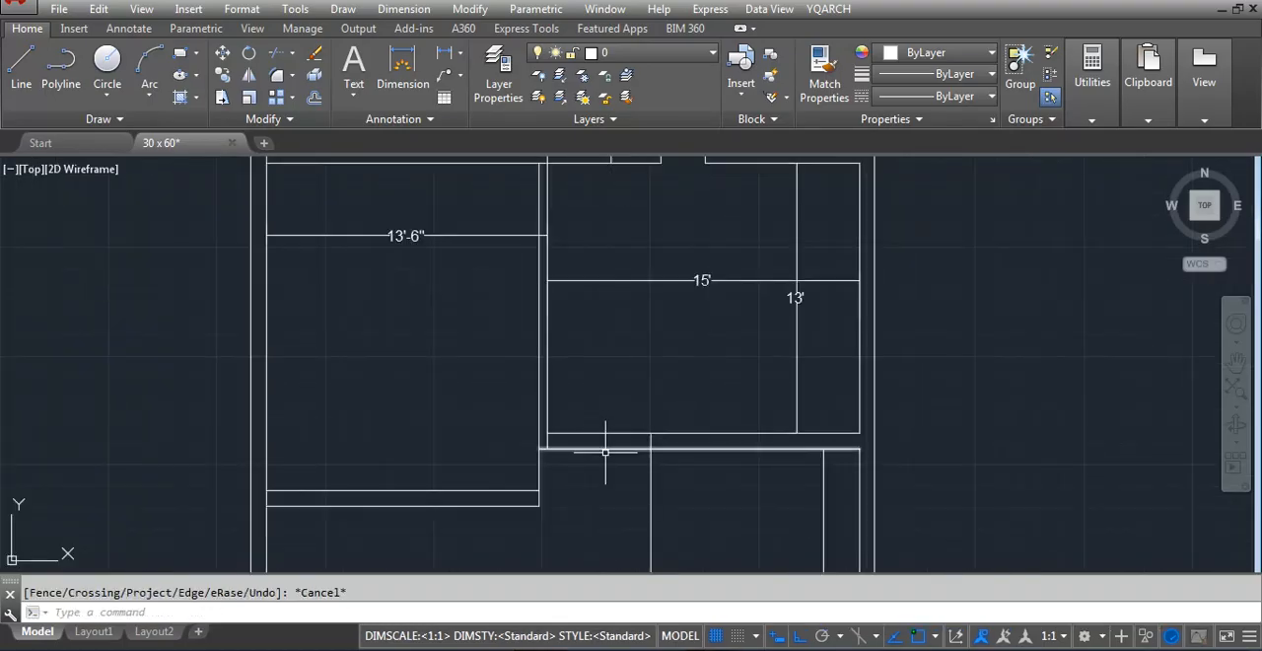
# Offset the partition's right face 36 inches into the 15' room
pyautogui.write('o')
pyautogui.press('Return')
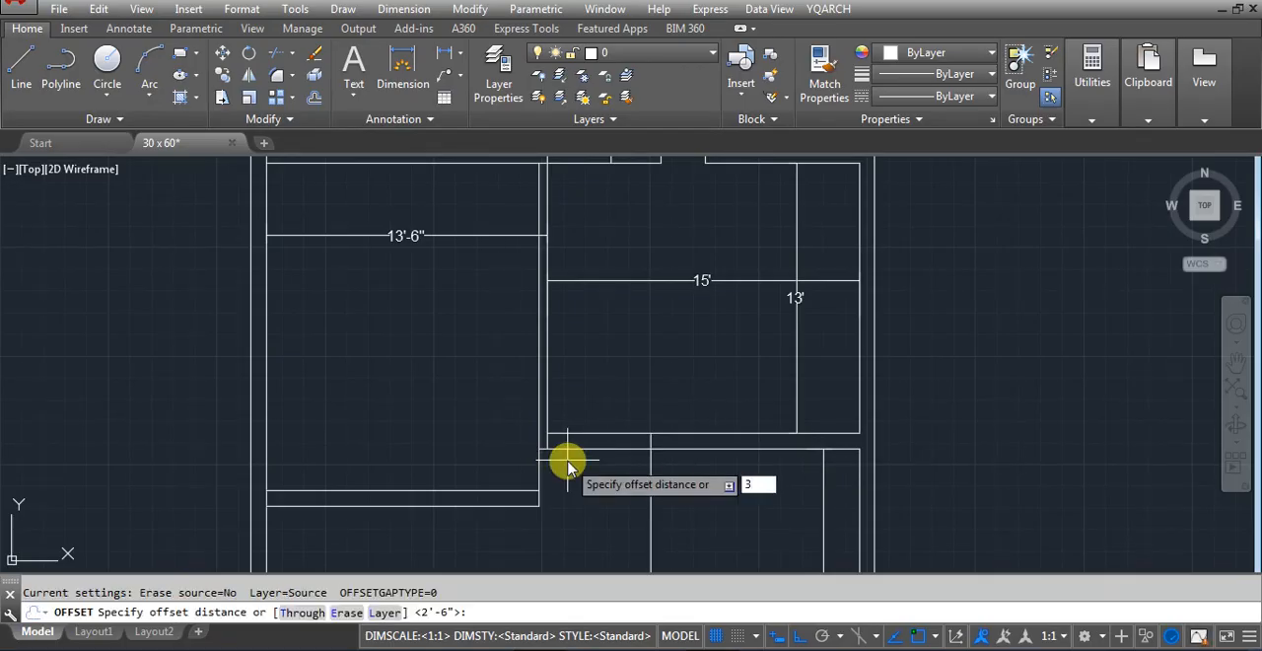
pyautogui.press('Return')
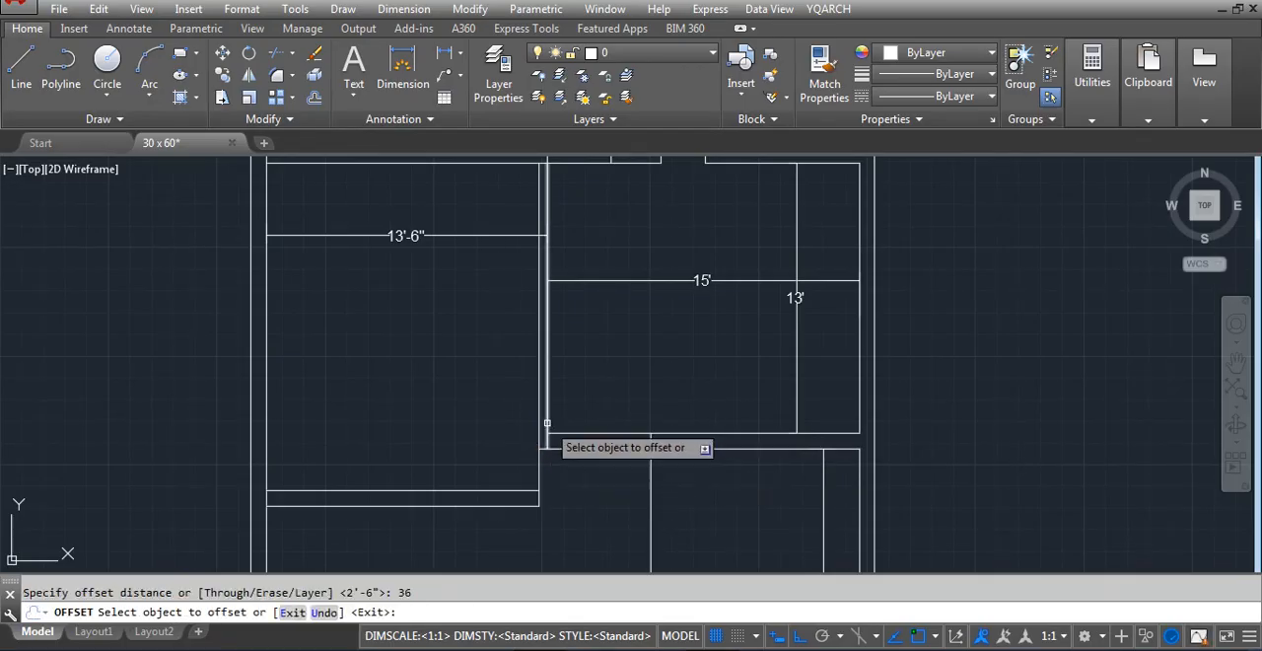
pyautogui.click(548, 424)
pyautogui.click(609, 431)
pyautogui.press('Escape')
# Move the offset line 3 inches further away from the partition
pyautogui.scroll(2, 612, 429)
pyautogui.click(625, 409)
pyautogui.click(591, 403)
pyautogui.write('m')
pyautogui.press('Return')
pyautogui.click(641, 405)
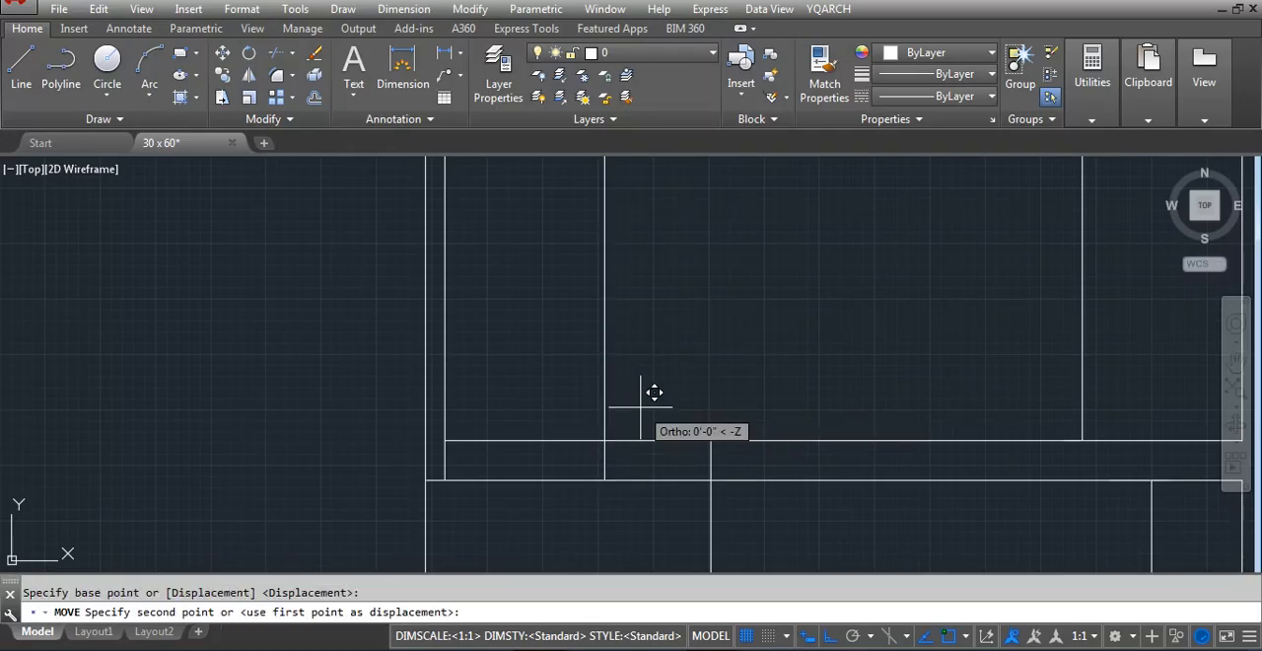
pyautogui.write('3')
pyautogui.press('Return')
# Trim the bottom wall between the partition and the moved line into a door opening, leaving the line only as the wall's end
pyautogui.write('tr')
pyautogui.press('Return')
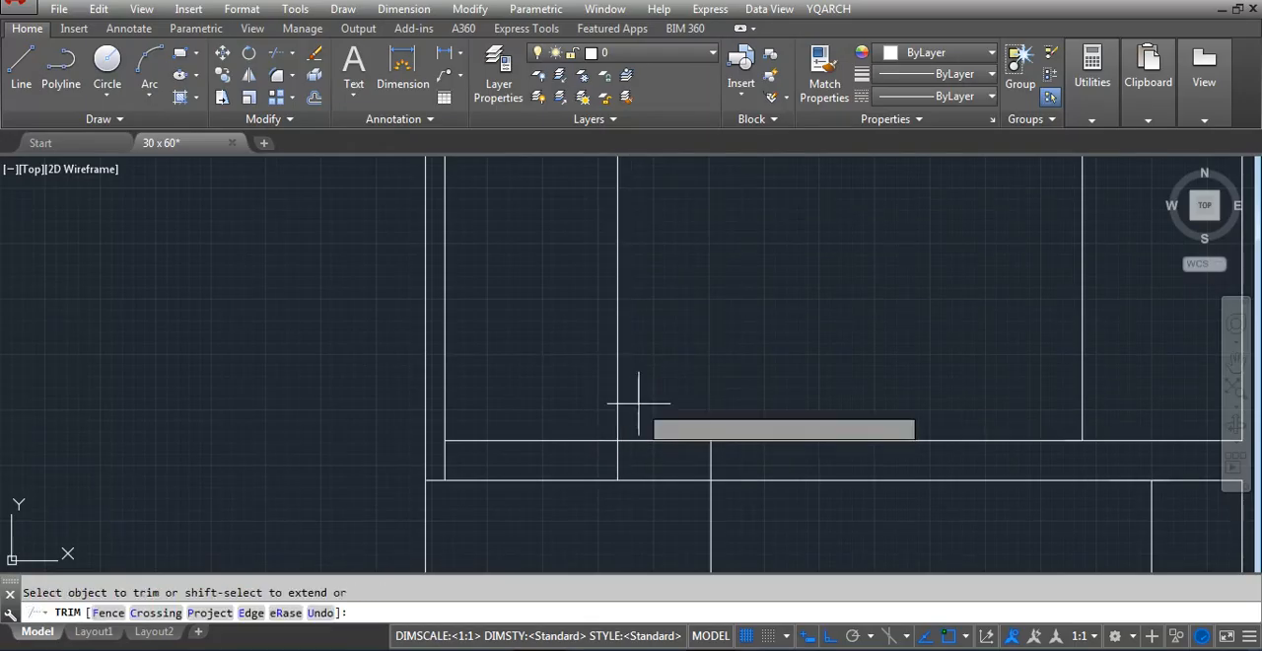
pyautogui.scroll(-3, 643, 398)
pyautogui.scroll(-2, 713, 430)
pyautogui.press('Escape')
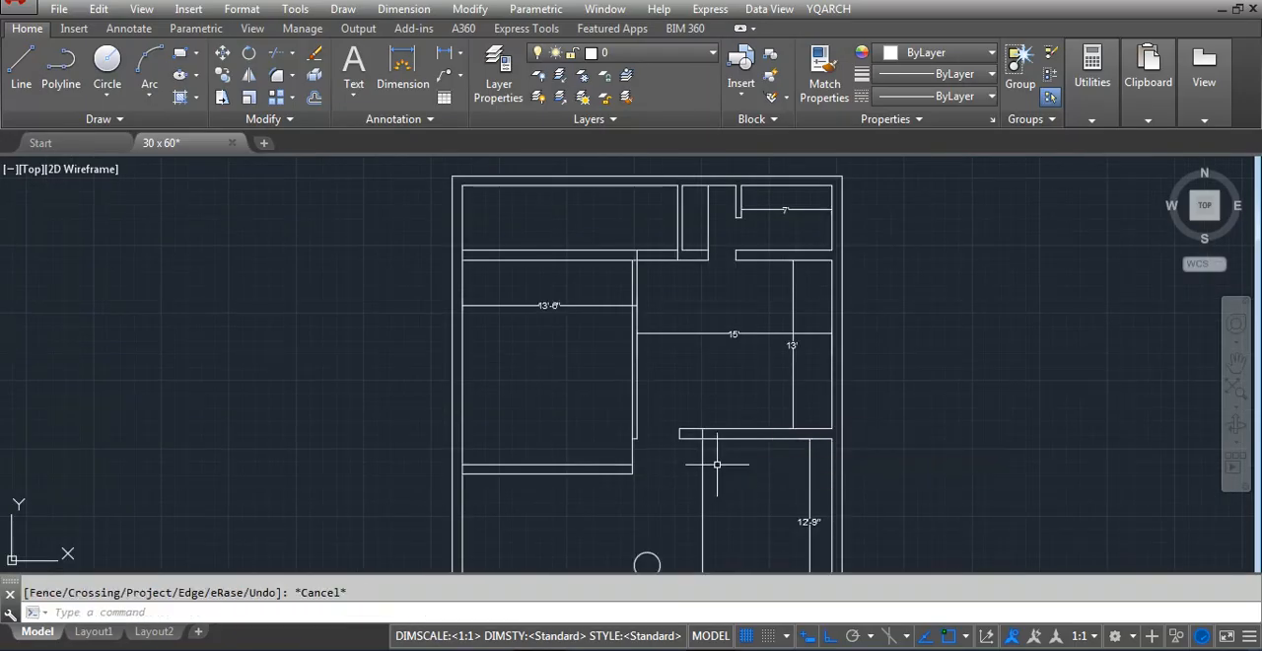
# Delete the vertical line crossing the space below the 15' room, beside the circle
pyautogui.scroll(2, 716, 466)
pyautogui.click(720, 461)
pyautogui.click(670, 472)
pyautogui.scroll(-2, 751, 344)
pyautogui.scroll(2, 684, 544)
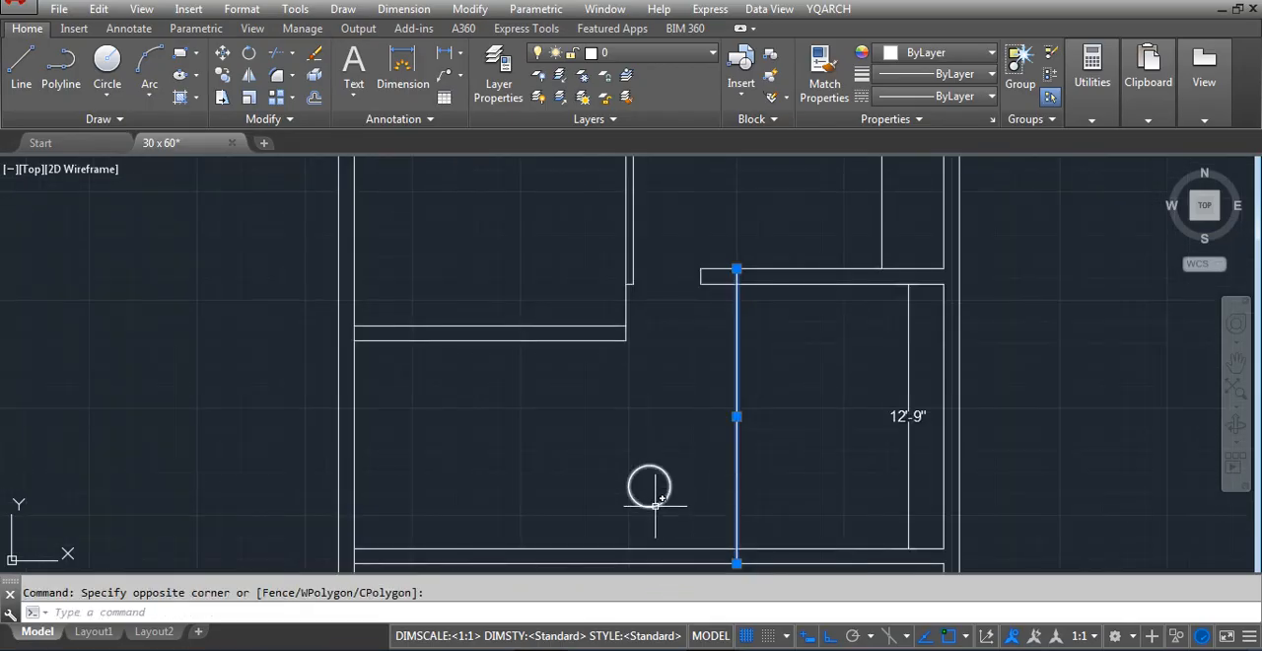
pyautogui.press('Delete')
# Examine the overall floor plan, from the lower rooms up to the 13'-6" room
pyautogui.scroll(-2, 718, 434)
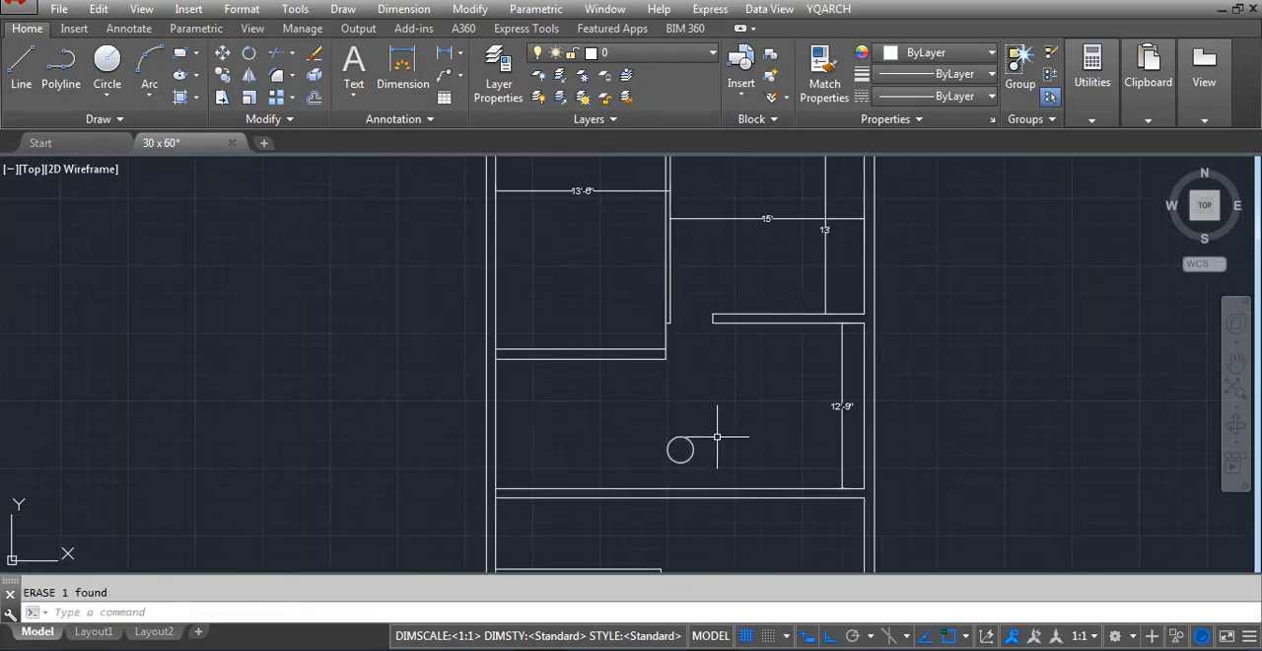
pyautogui.scroll(-3, 776, 320)
pyautogui.scroll(2, 765, 504)
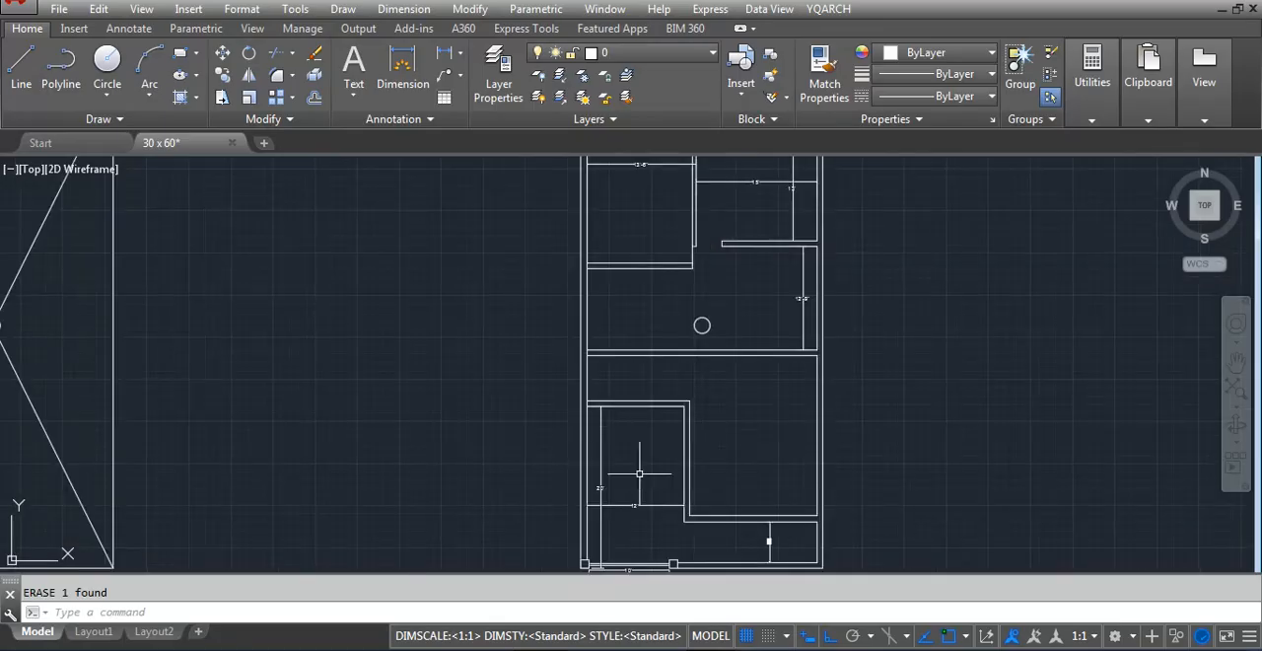
pyautogui.scroll(2, 639, 301)
pyautogui.scroll(-2, 540, 389)
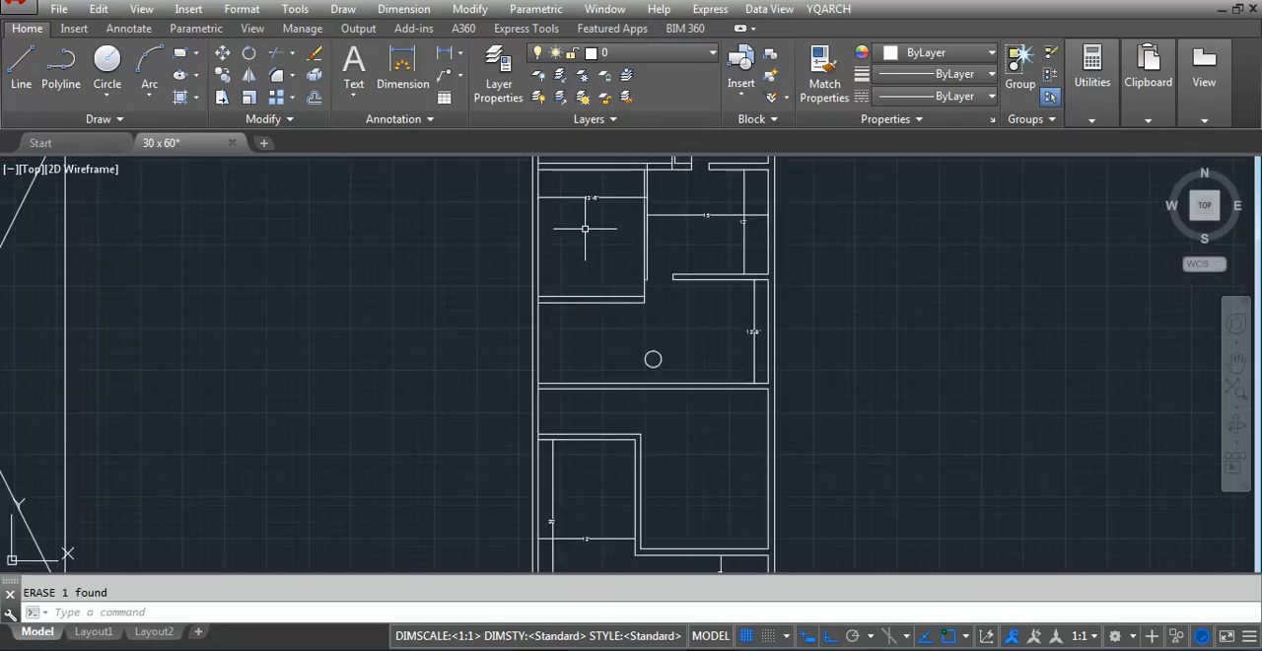
pyautogui.scroll(3, 591, 268)
pyautogui.scroll(-2, 634, 436)
# Dimension the 13'-6" room's vertical depth between its upper and lower walls
pyautogui.scroll(4, 611, 247)
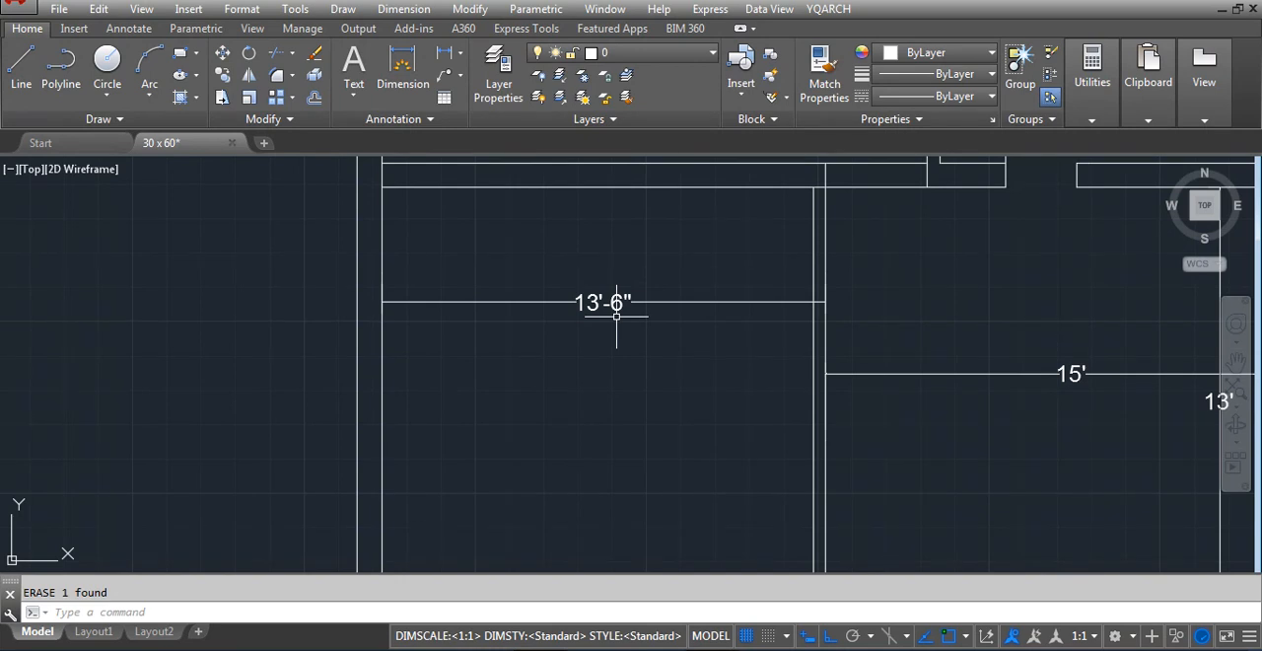
pyautogui.write('l')
pyautogui.press('Return')
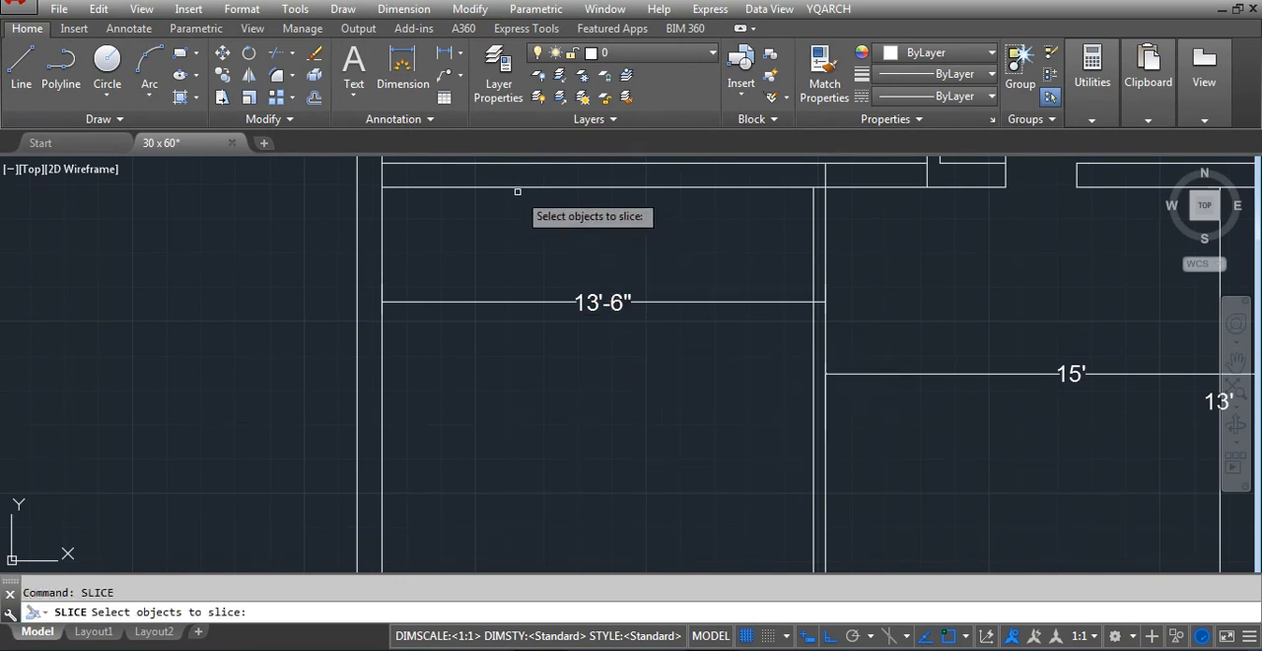
pyautogui.press('Escape')
pyautogui.write('dli')
pyautogui.press('Return')
pyautogui.click(478, 187)
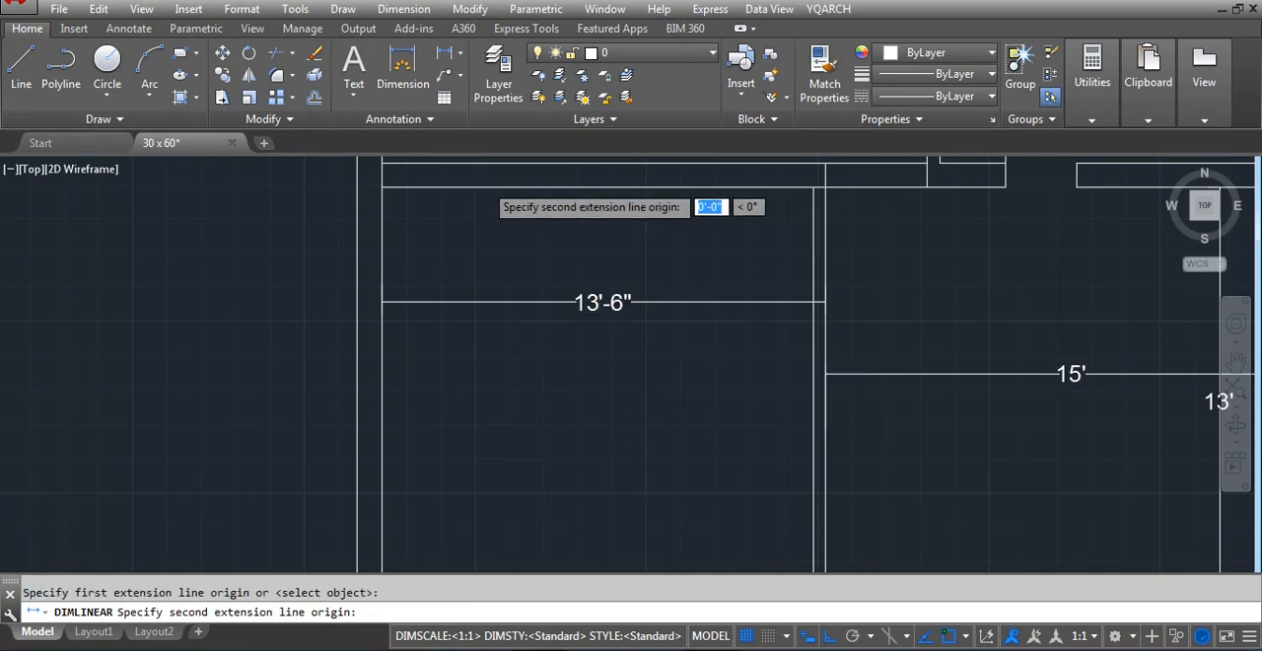
pyautogui.scroll(-4, 484, 184)
pyautogui.click(481, 389)
pyautogui.click(478, 290)
pyautogui.scroll(2, 498, 306)
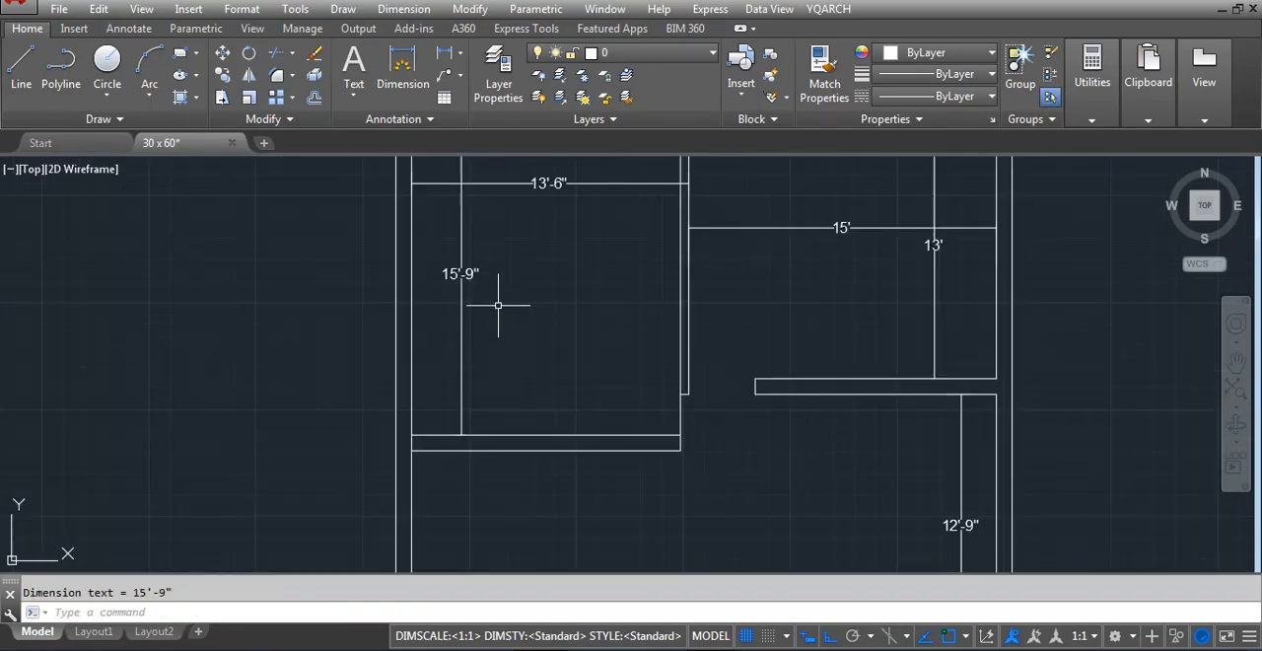
pyautogui.scroll(1, 498, 306)
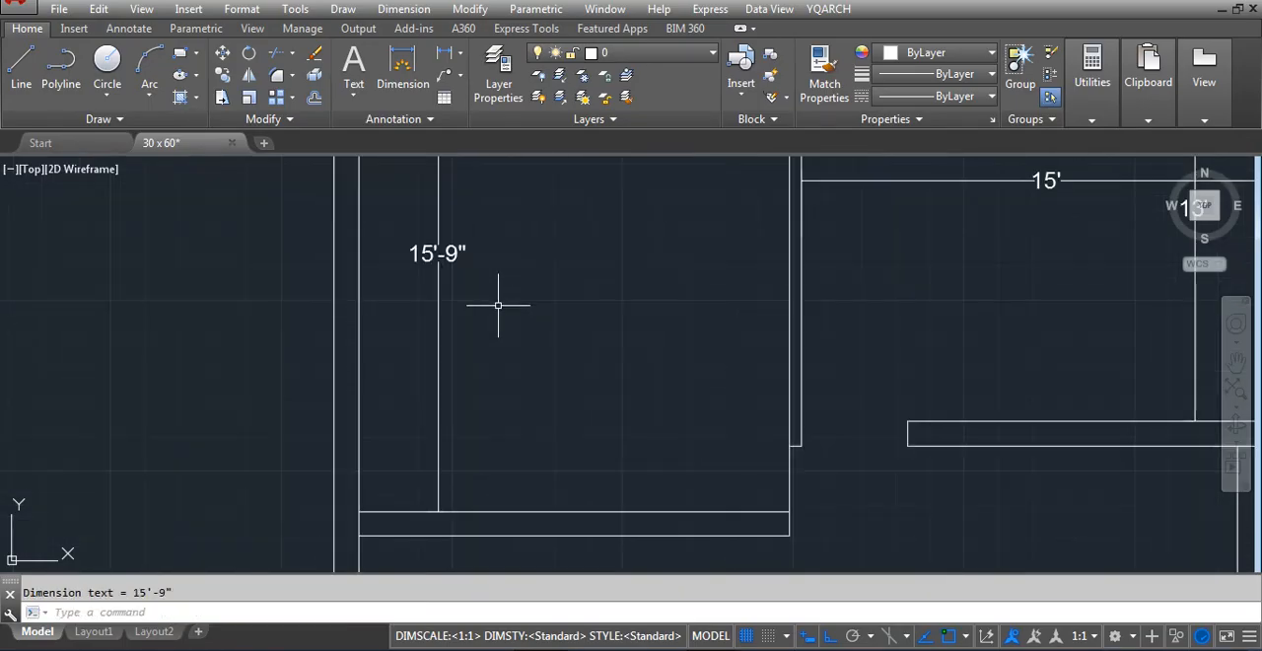
pyautogui.scroll(-4, 539, 372)
pyautogui.scroll(2, 550, 419)
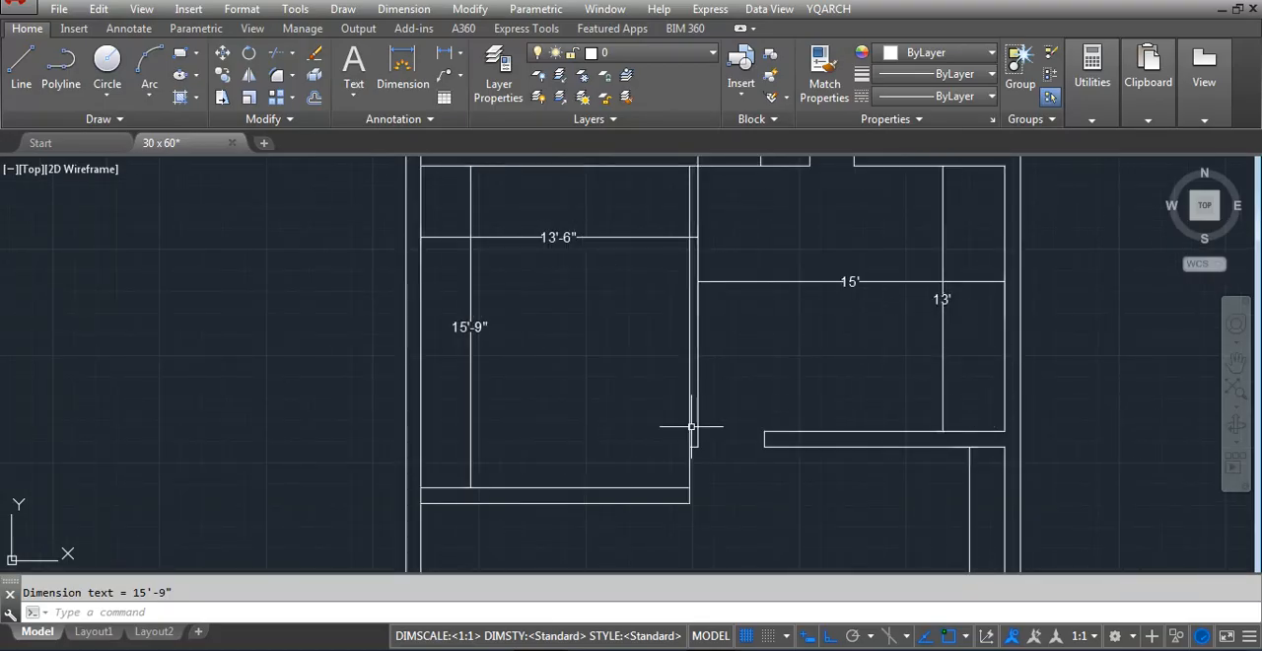
pyautogui.press('Return')
pyautogui.click(710, 531)
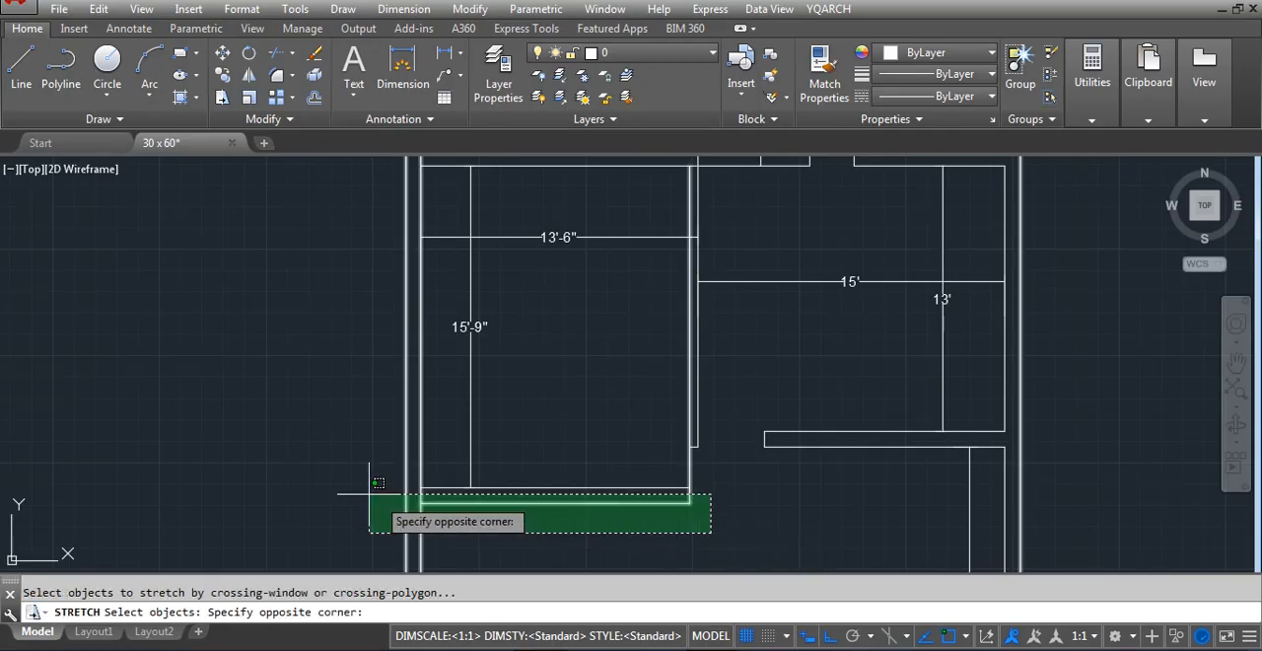
pyautogui.click(366, 499)
pyautogui.press('Return')
pyautogui.scroll(1, 680, 484)
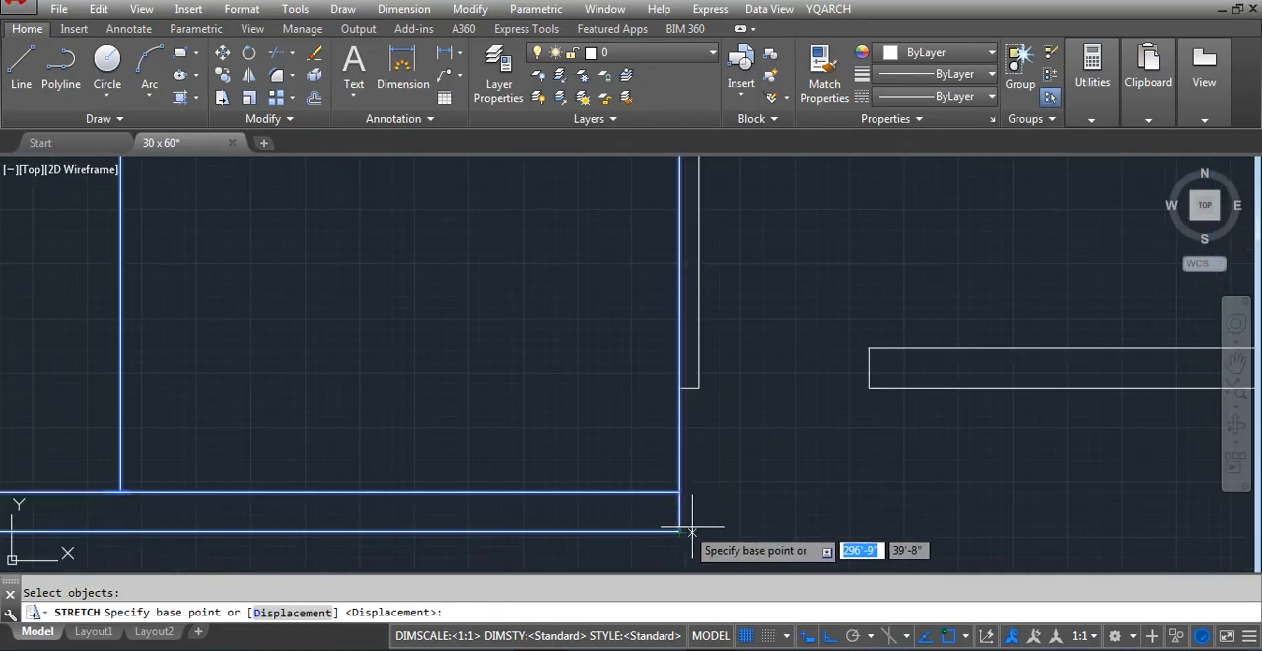
pyautogui.click(680, 532)
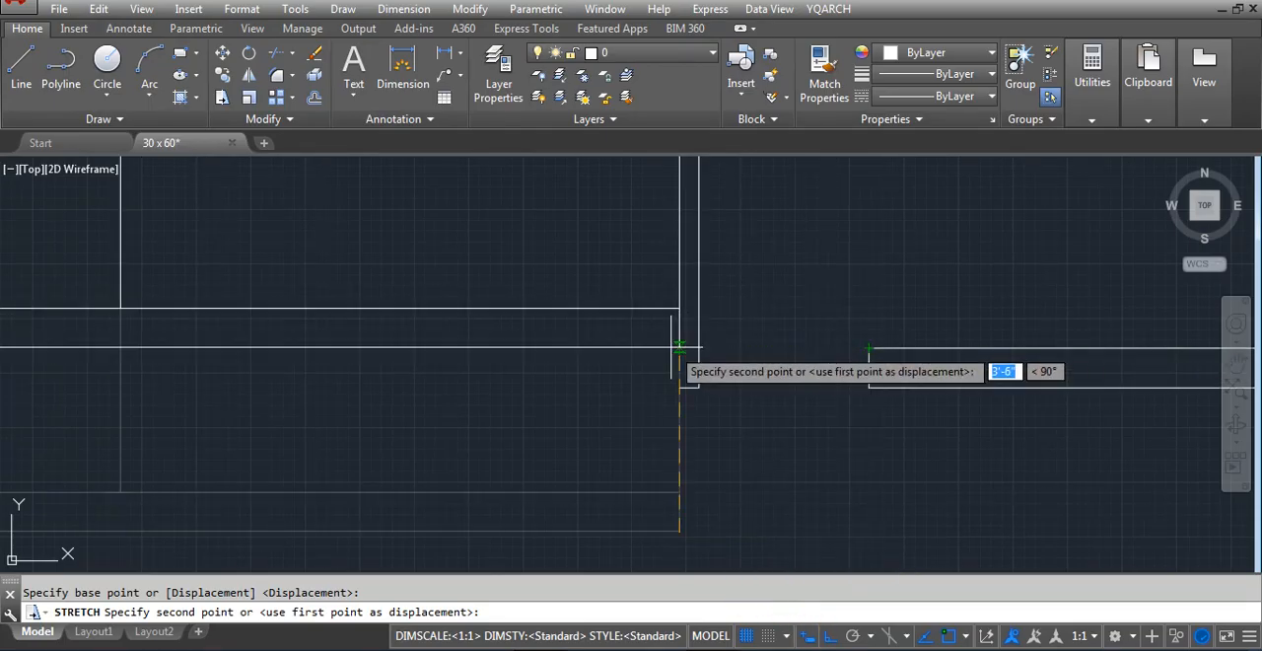
pyautogui.press('Escape')
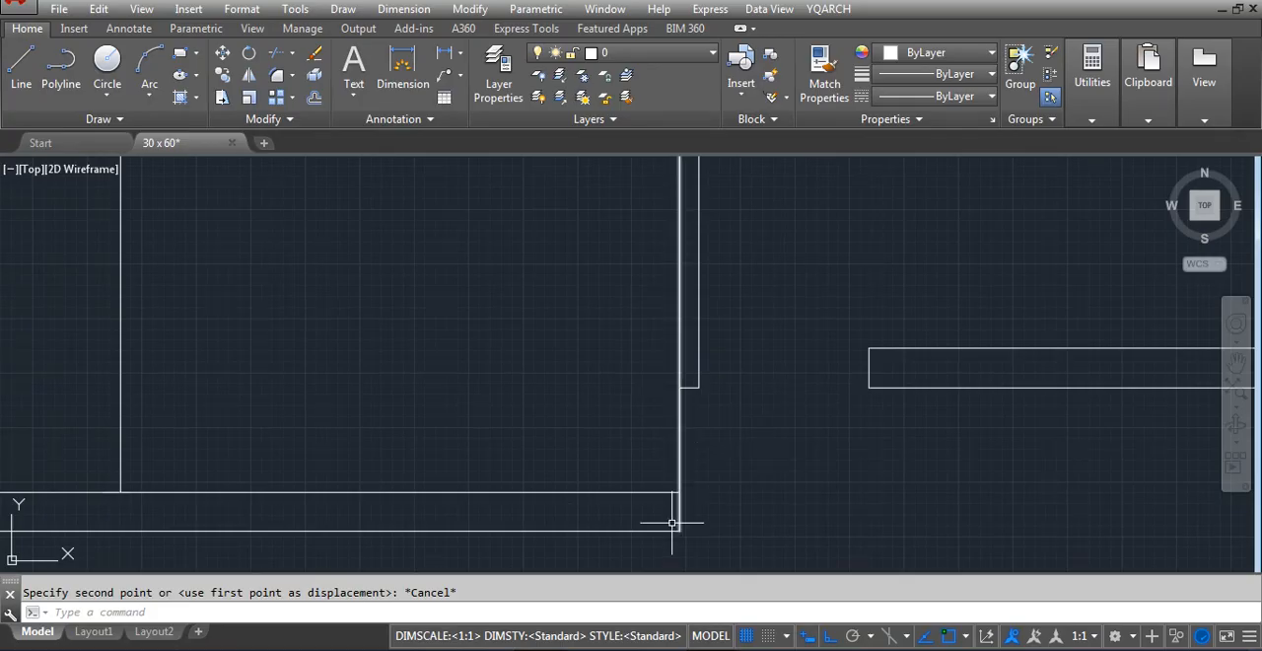
pyautogui.press('space')
pyautogui.press('Escape')
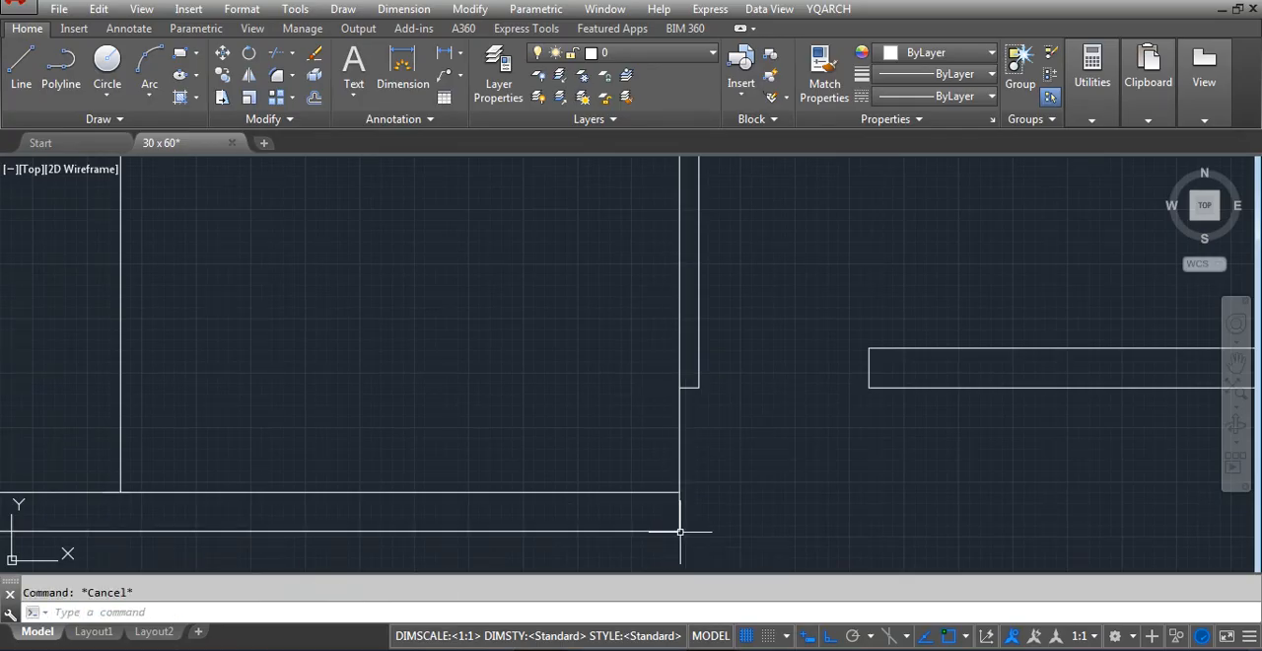
# Stretch the 13'-6" room's lower wall upward by 36 inches
pyautogui.press('space')
pyautogui.scroll(-3, 679, 531)
pyautogui.click(739, 515)
pyautogui.click(525, 517)
pyautogui.press('Return')
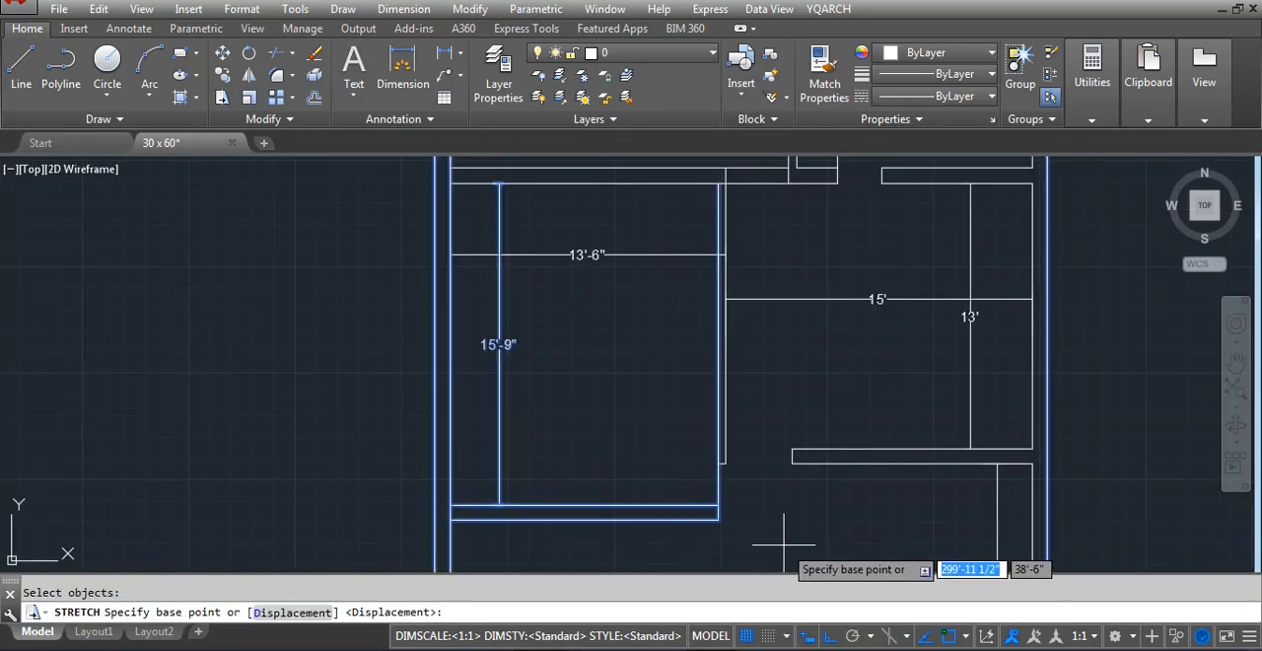
pyautogui.click(783, 541)
pyautogui.write('36')
pyautogui.press('Return')
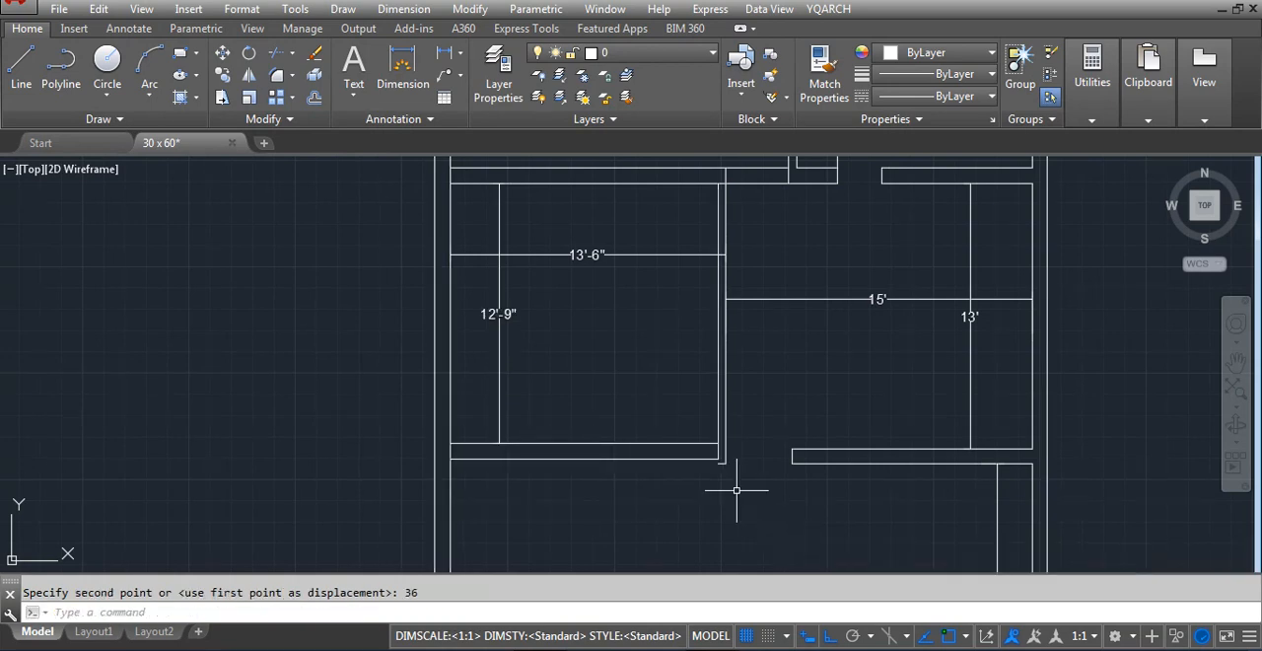
# Stretch the 13'-6" room's lower wall lines back down by 3 inches
pyautogui.press('space')
pyautogui.click(395, 414)
pyautogui.click(732, 463)
pyautogui.press('Return')
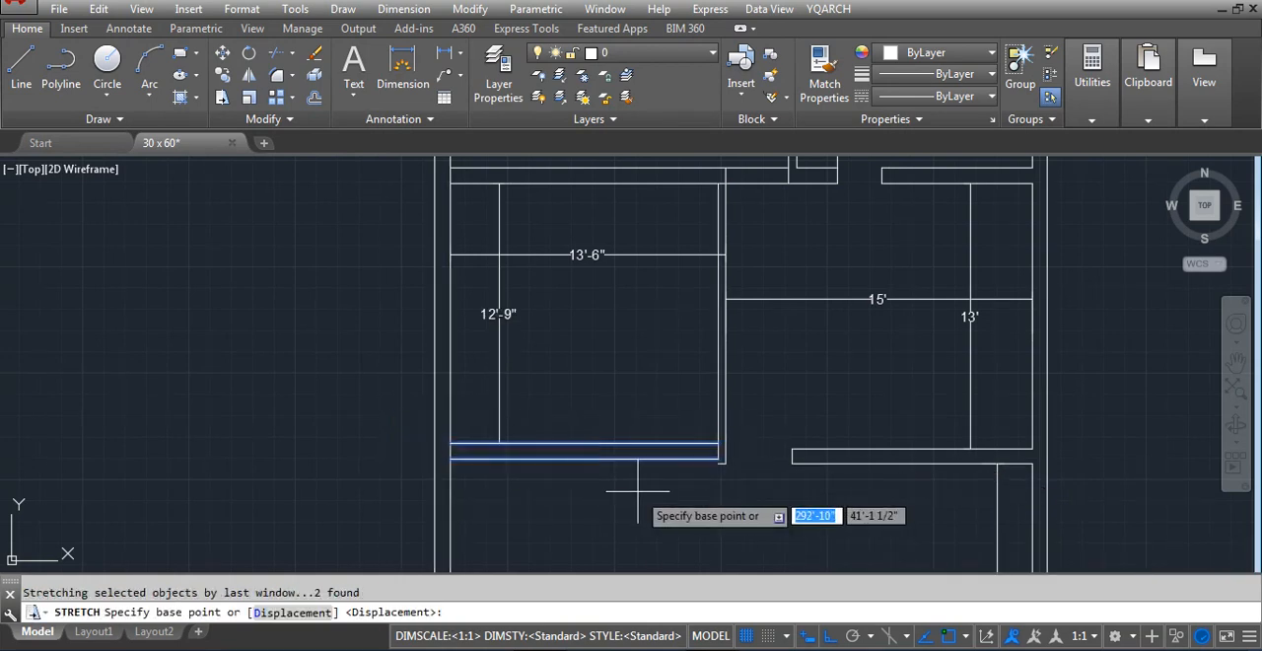
pyautogui.click(631, 492)
pyautogui.write('3')
pyautogui.press('Return')
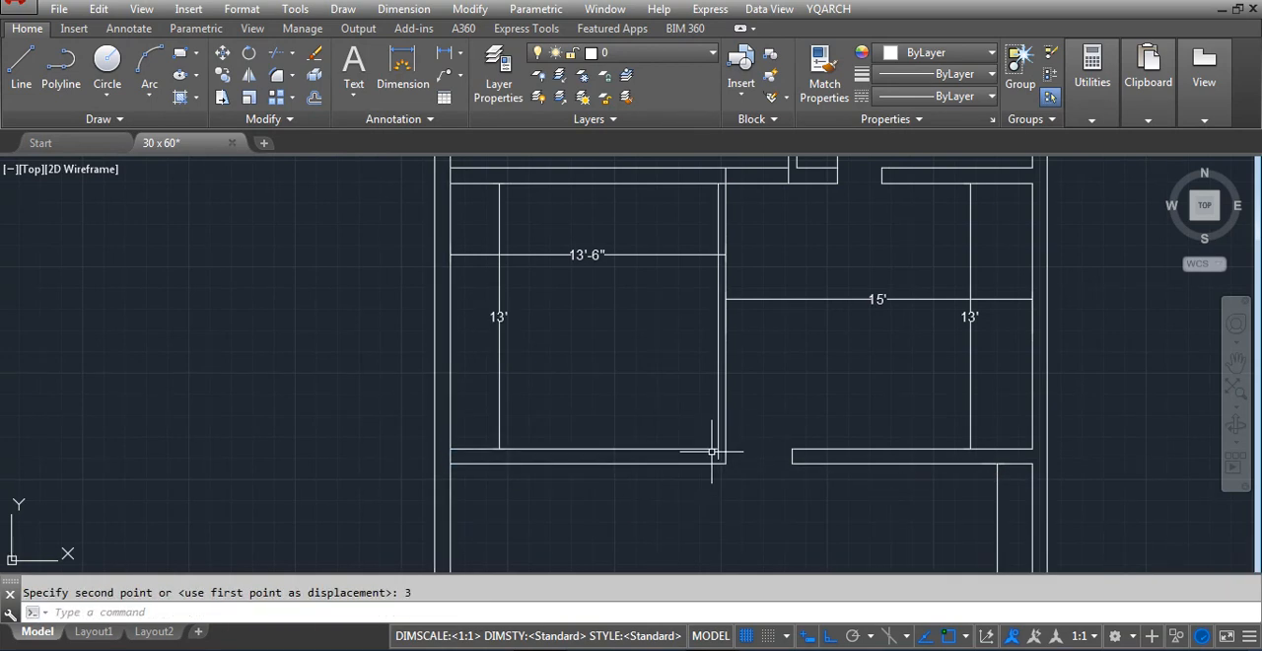
# Extend the partition's inner line down to the lower face of the 13'-6" room's bottom wall
pyautogui.scroll(2, 709, 450)
pyautogui.write('ex')
pyautogui.press('space')
pyautogui.press('Escape')
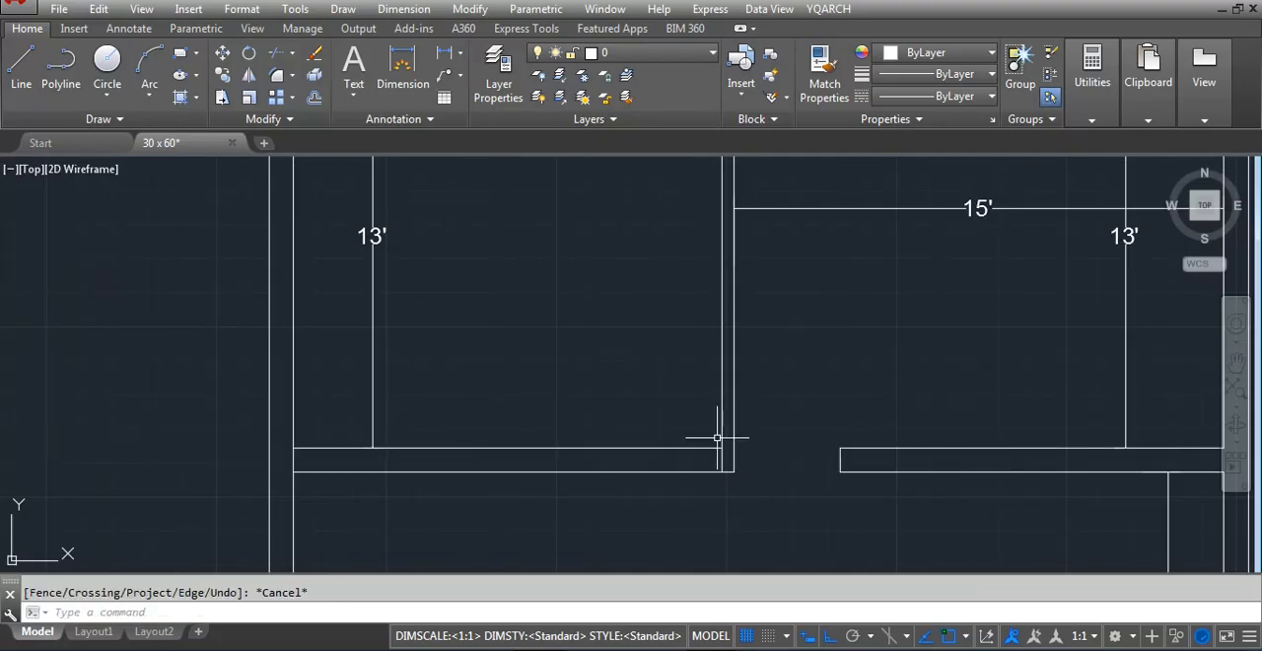
# Offset the partition's inner line 39 inches into the 13'-6" room
pyautogui.write('o')
pyautogui.press('space')
pyautogui.write('39')
pyautogui.press('Return')
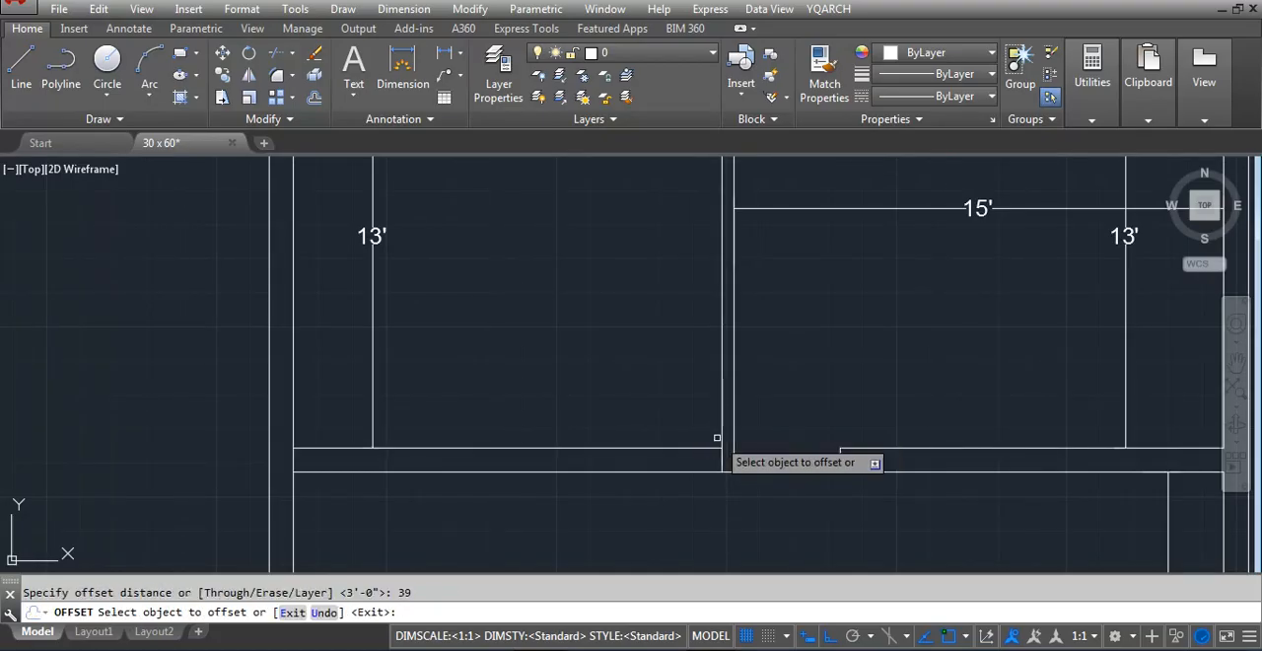
pyautogui.click(720, 434)
pyautogui.click(614, 451)
pyautogui.press('Escape')
# Trim the bottom wall between the offset line and the partition into a door opening, keeping the offset line only as the wall's end
pyautogui.write('tr')
pyautogui.press('space')
pyautogui.press('space')
pyautogui.click(634, 381)
pyautogui.click(590, 409)
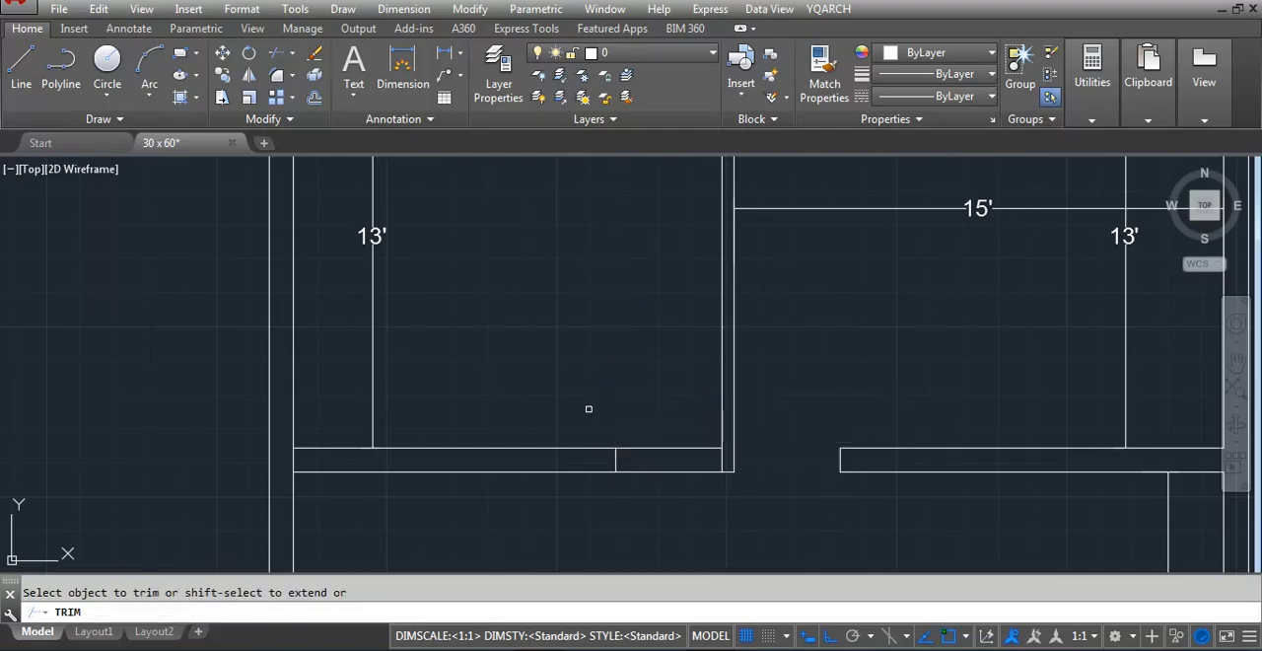
pyautogui.click(666, 410)
pyautogui.click(654, 482)
pyautogui.press('Escape')
# Draw a horizontal construction line from where the ESE/E division line meets the compass plot's boundary, running across to the floor plan
pyautogui.scroll(-3, 607, 484)
pyautogui.scroll(2, 659, 436)
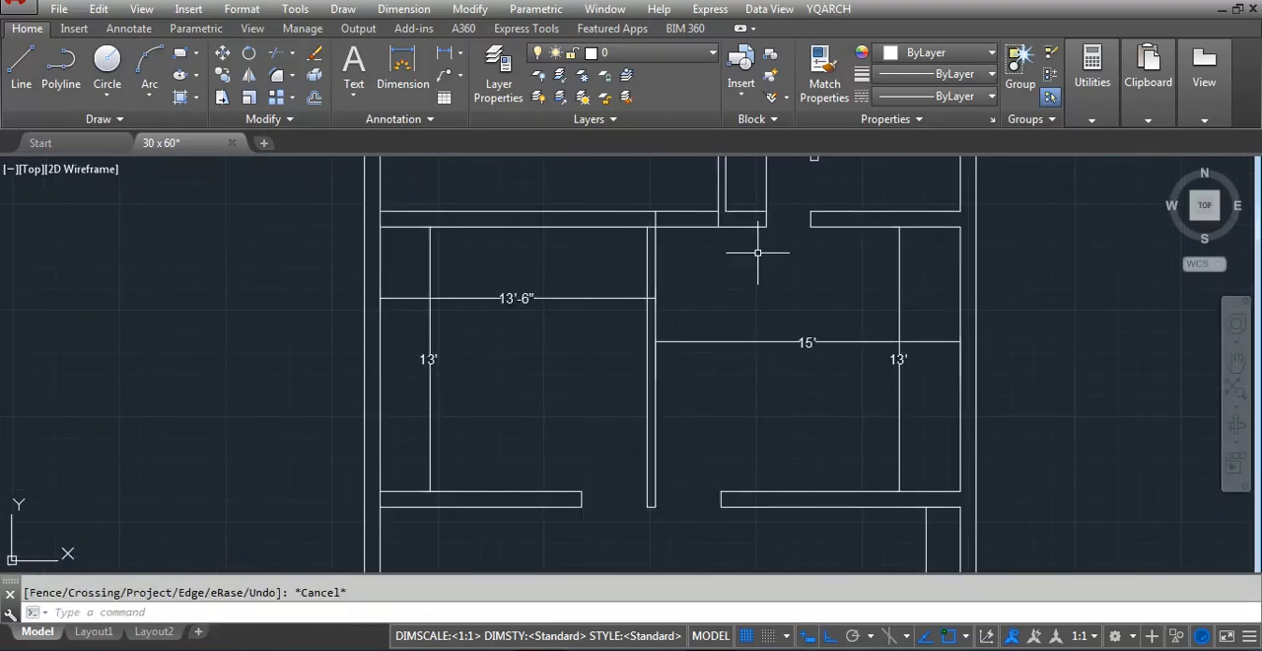
pyautogui.scroll(-2, 767, 296)
pyautogui.scroll(-8, 504, 365)
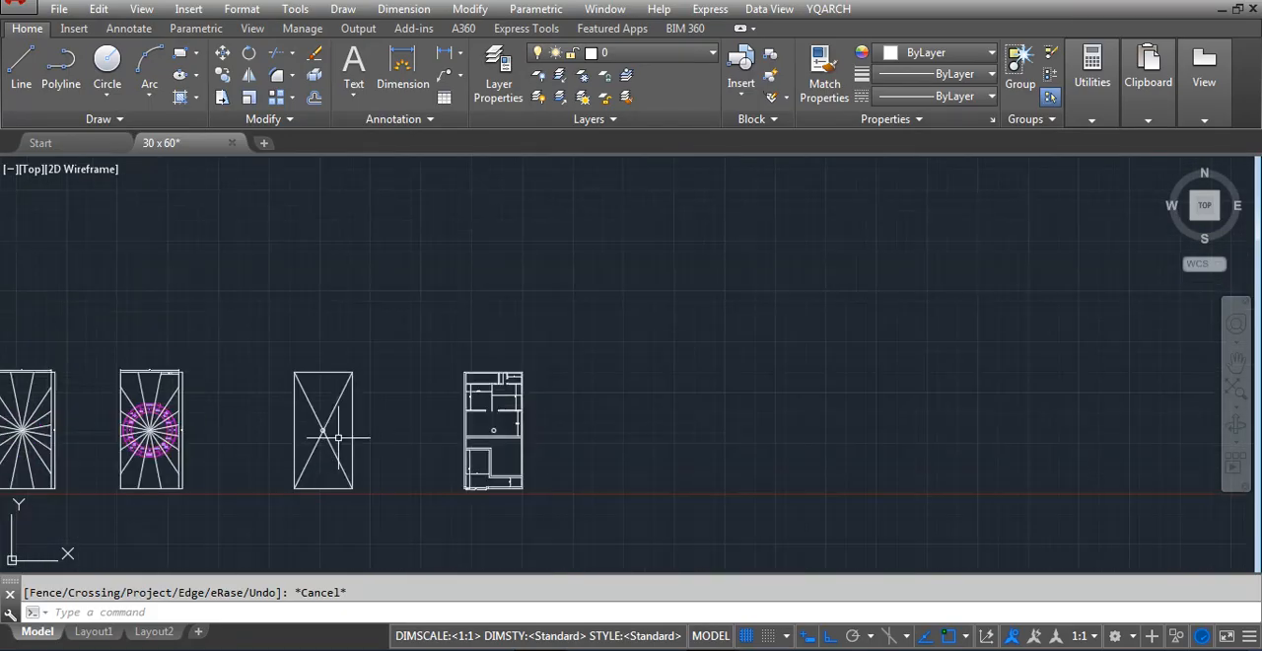
pyautogui.scroll(9, 118, 296)
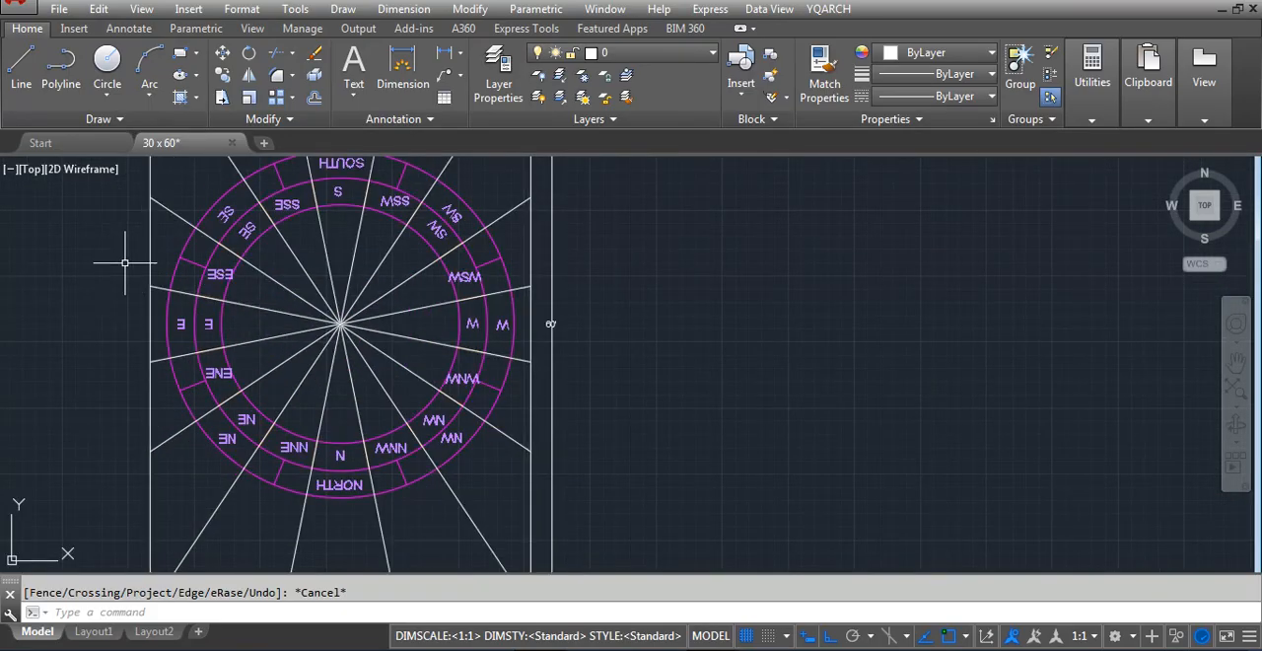
pyautogui.write('xl')
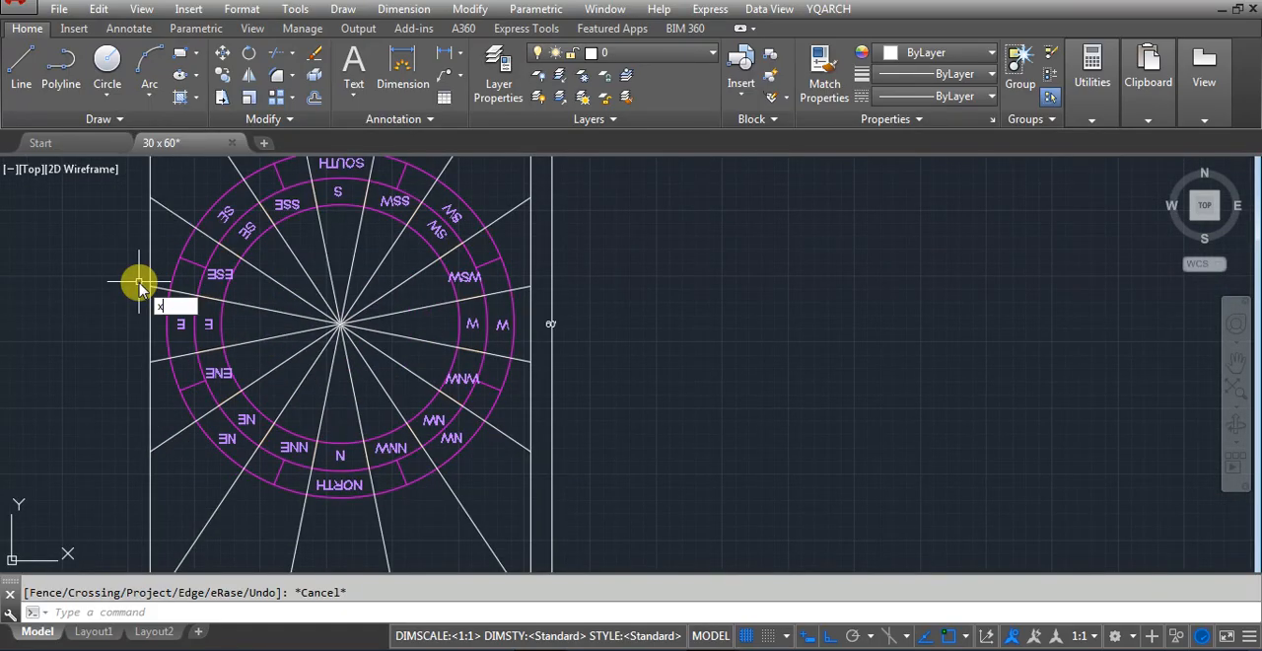
pyautogui.press('Return')
pyautogui.click(150, 286)
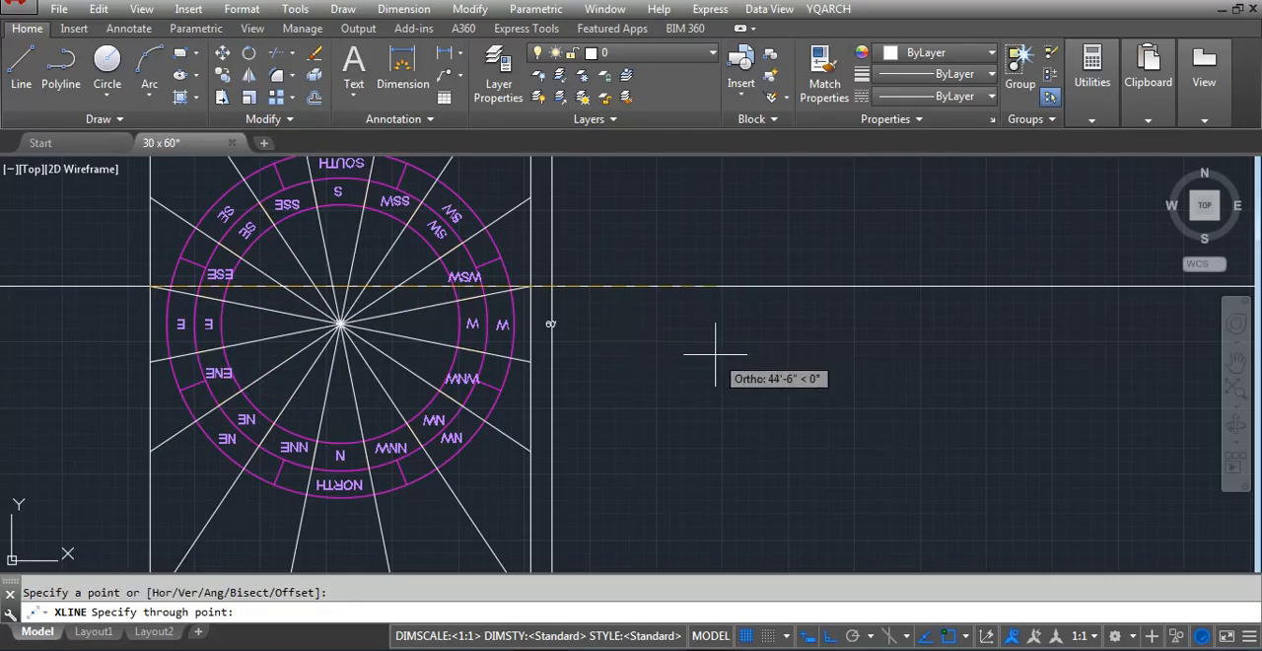
pyautogui.click(712, 352)
pyautogui.press('Return')
# Examine where the construction line crosses the floor plan's space with the circle
pyautogui.scroll(-6, 243, 480)
pyautogui.scroll(4, 807, 429)
pyautogui.scroll(2, 841, 426)
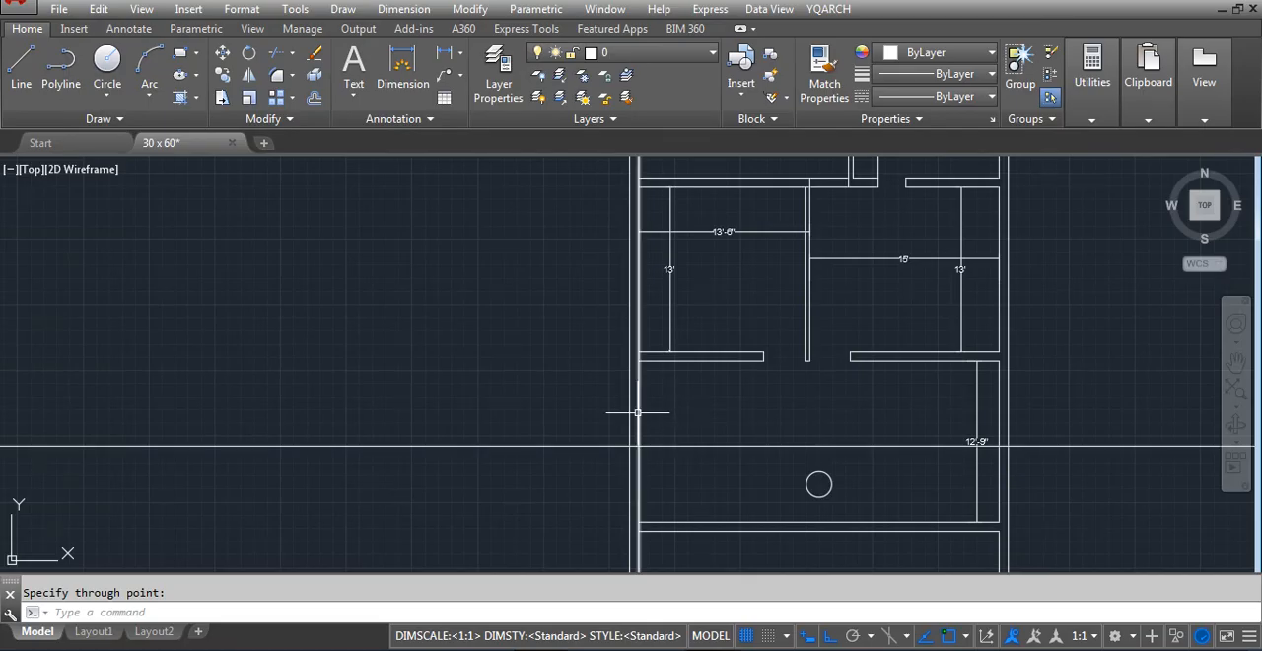
pyautogui.scroll(-2, 606, 375)
pyautogui.scroll(2, 648, 420)
pyautogui.scroll(-2, 627, 362)
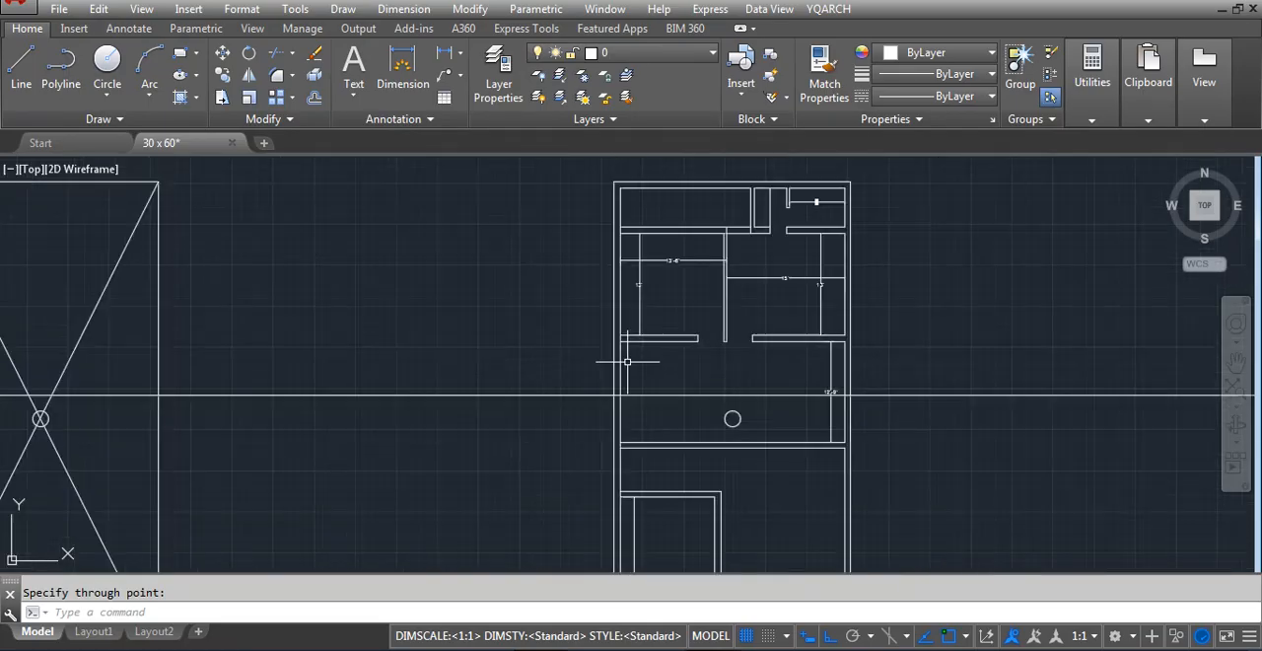
pyautogui.scroll(-2, 640, 364)
pyautogui.scroll(2, 645, 433)
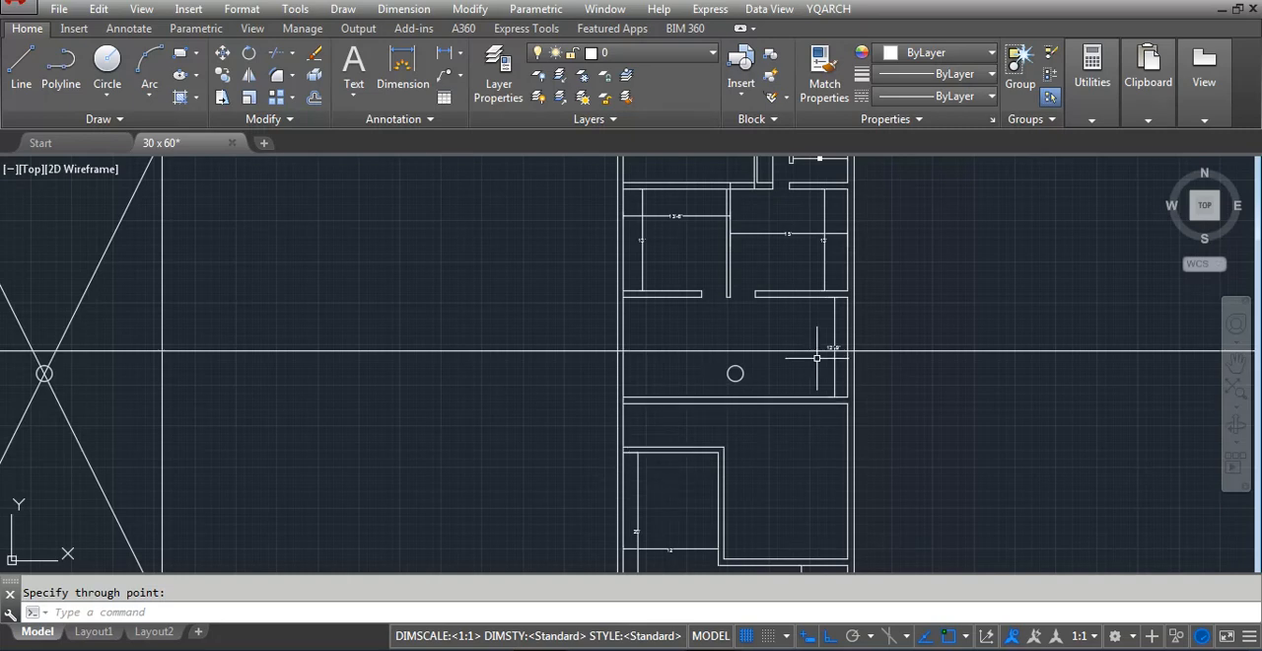
# Draw a vertical line from the lower room's outer upper corner up to the upper face of the wall beneath the circle
pyautogui.scroll(2, 816, 357)
pyautogui.write('l')
pyautogui.press('Return')
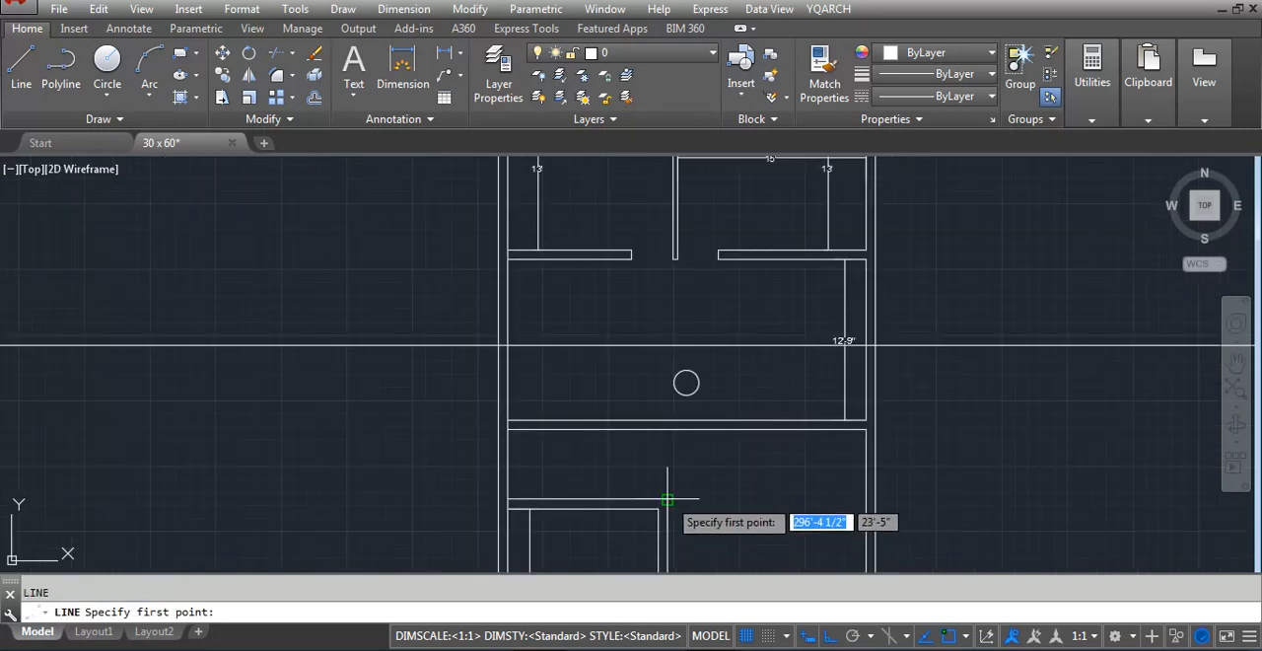
pyautogui.click(667, 499)
pyautogui.click(668, 420)
pyautogui.press('Escape')
# Trim away the wall on the east side of the vertical line and the line's excess, leaving only the wall's end cap
pyautogui.write('tr')
pyautogui.press('Return')
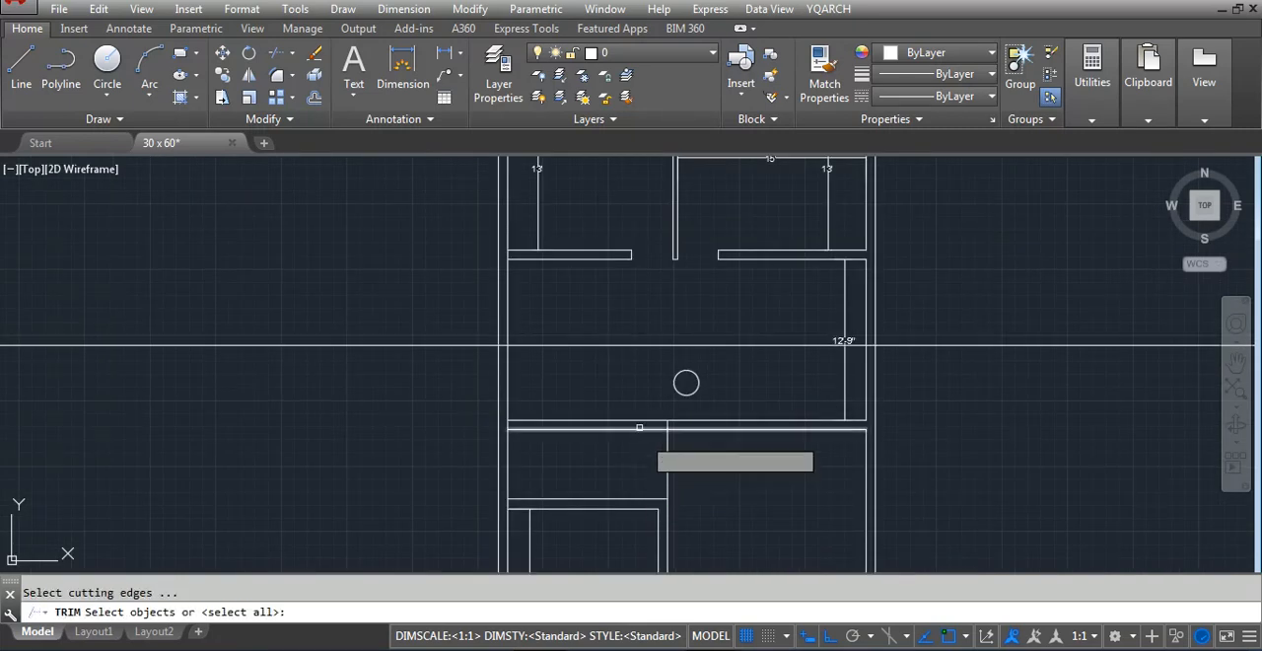
pyautogui.press('Return')
pyautogui.click(668, 463)
pyautogui.click(647, 464)
pyautogui.press('Return')
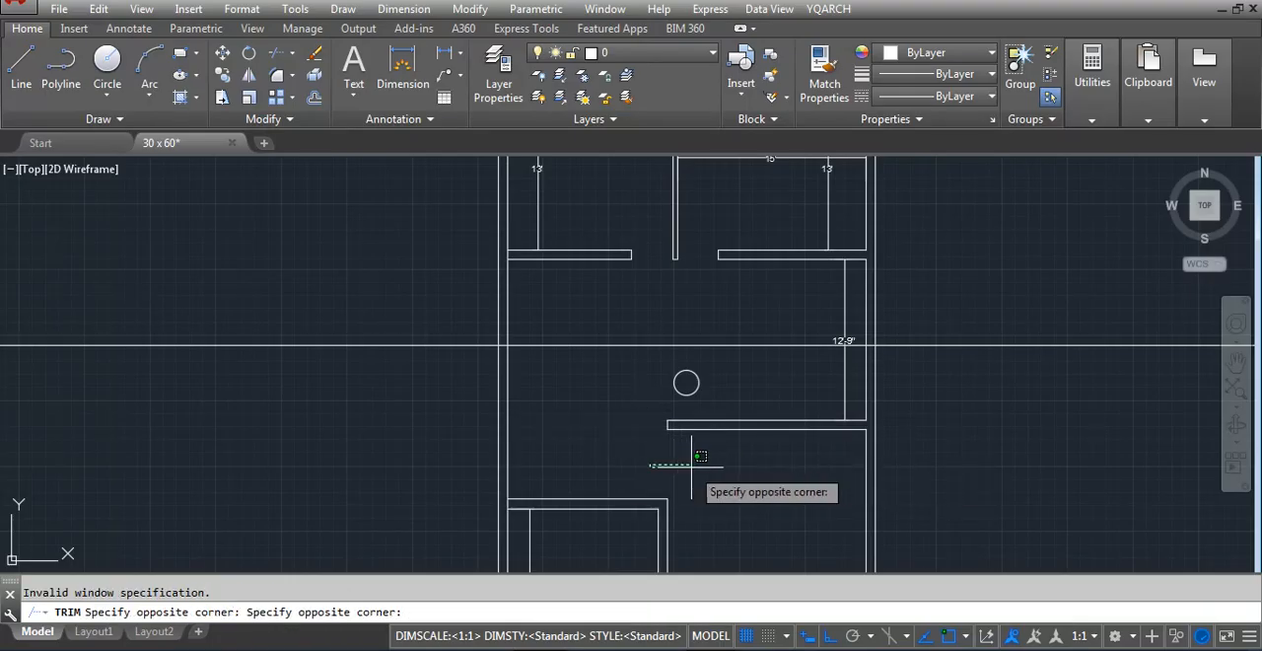
pyautogui.click(701, 464)
pyautogui.scroll(-4, 628, 424)
pyautogui.press('Return')
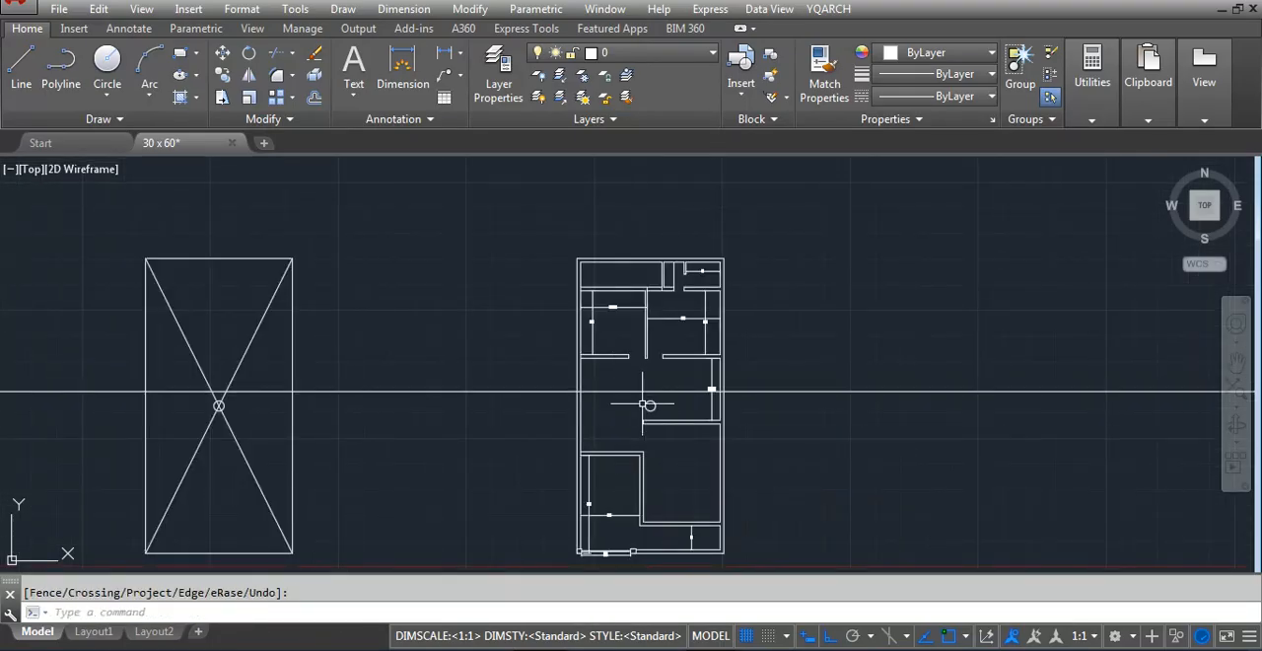
# Examine the open space around the circle and construction line relative to the surrounding rooms
pyautogui.scroll(5, 624, 469)
pyautogui.scroll(-5, 631, 434)
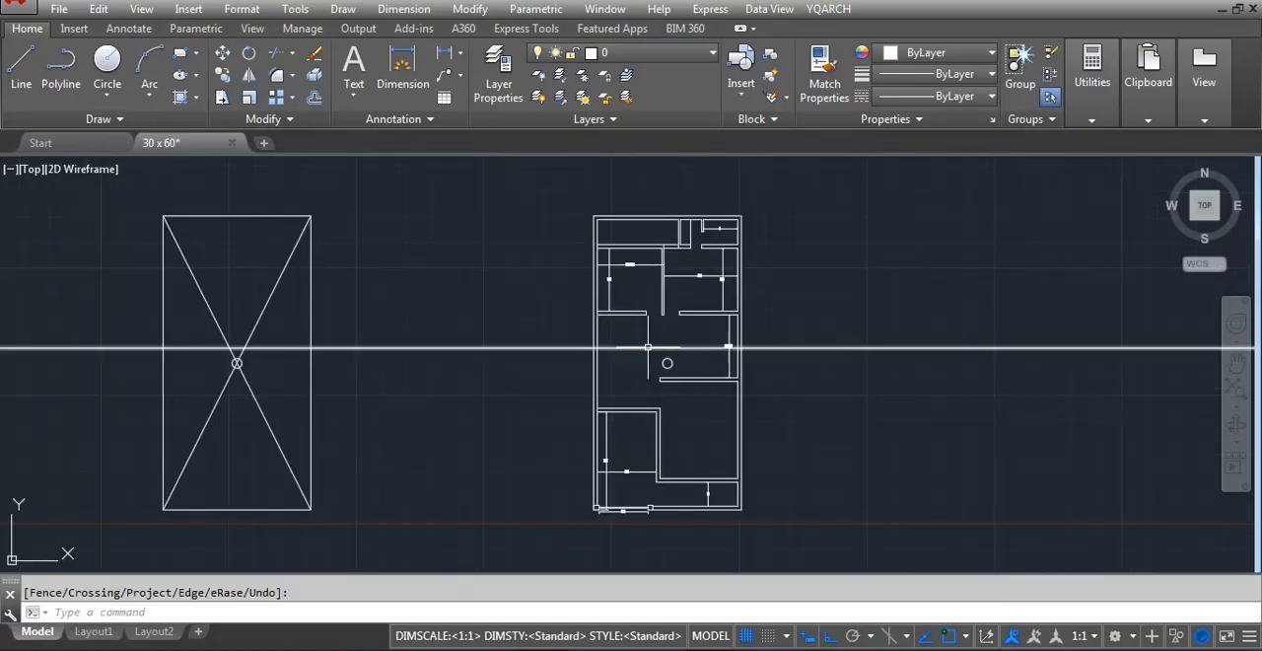
pyautogui.scroll(4, 636, 330)
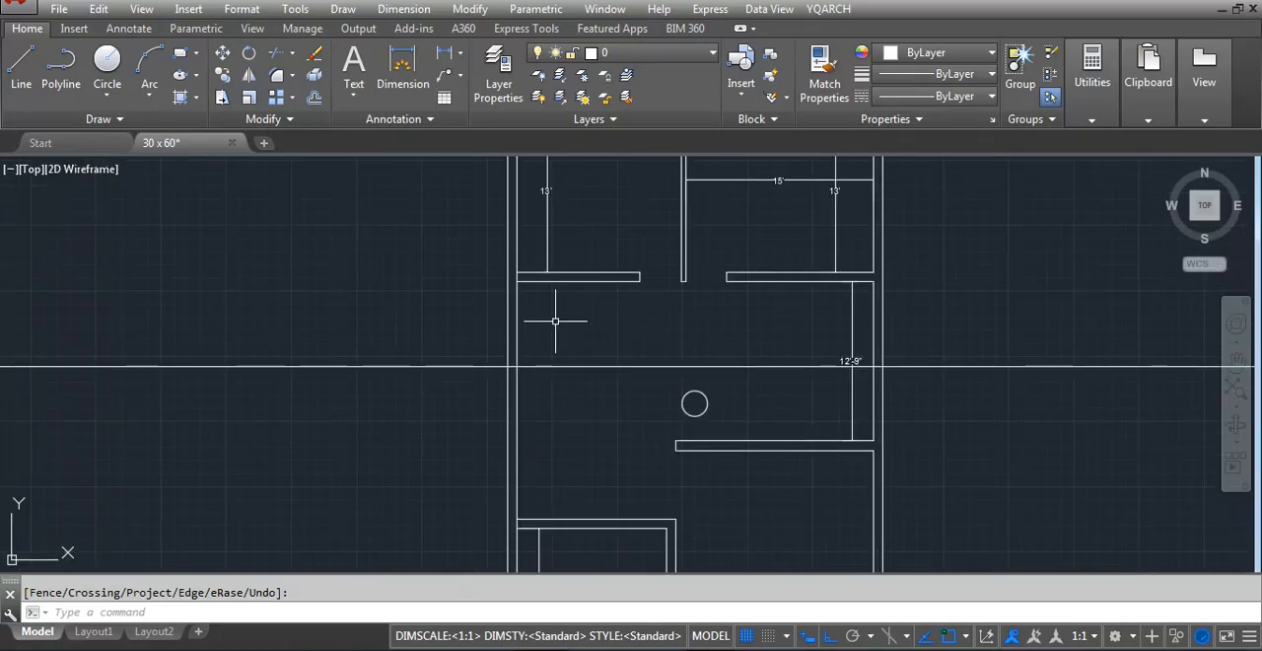
pyautogui.scroll(-4, 555, 321)
pyautogui.scroll(4, 563, 319)
pyautogui.scroll(-2, 560, 322)
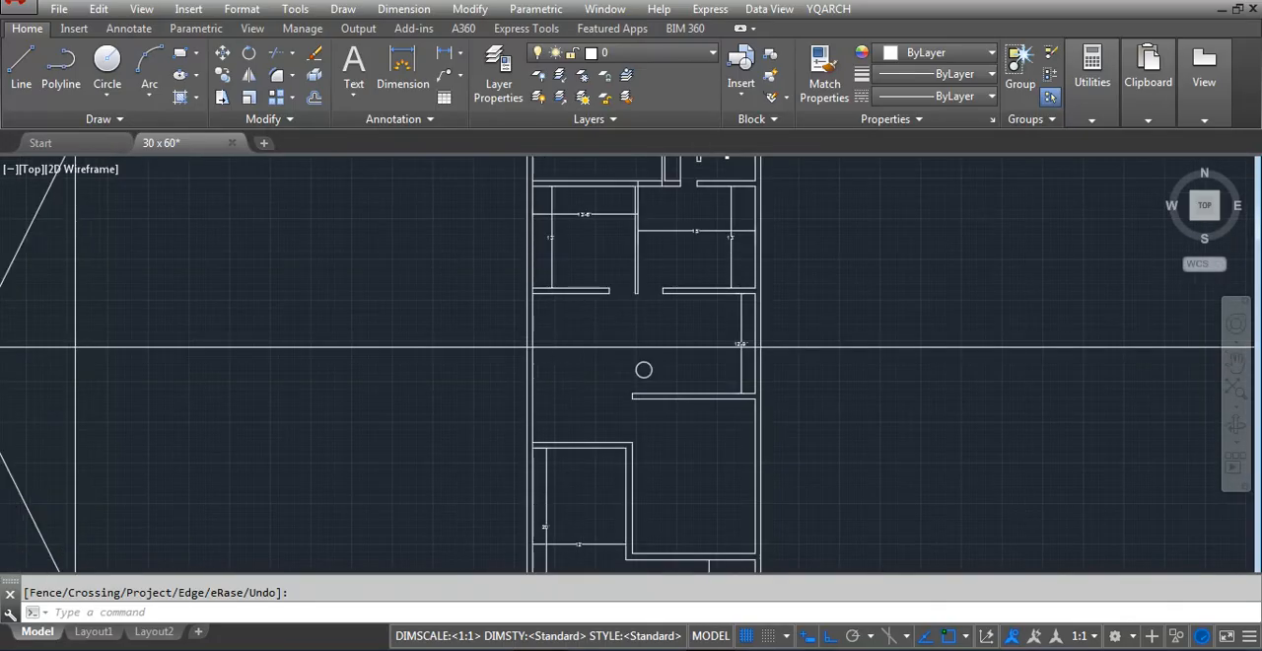
pyautogui.scroll(4, 579, 552)
pyautogui.scroll(-2, 559, 502)
pyautogui.scroll(-2, 549, 552)
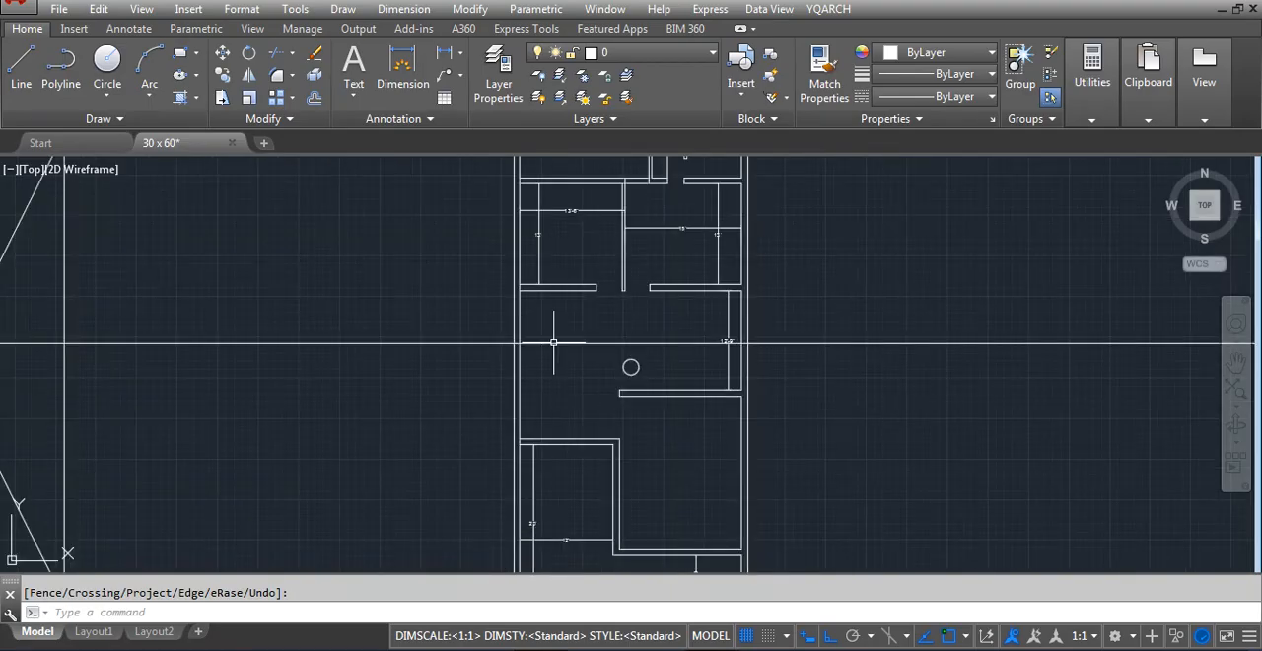
pyautogui.scroll(2, 535, 307)
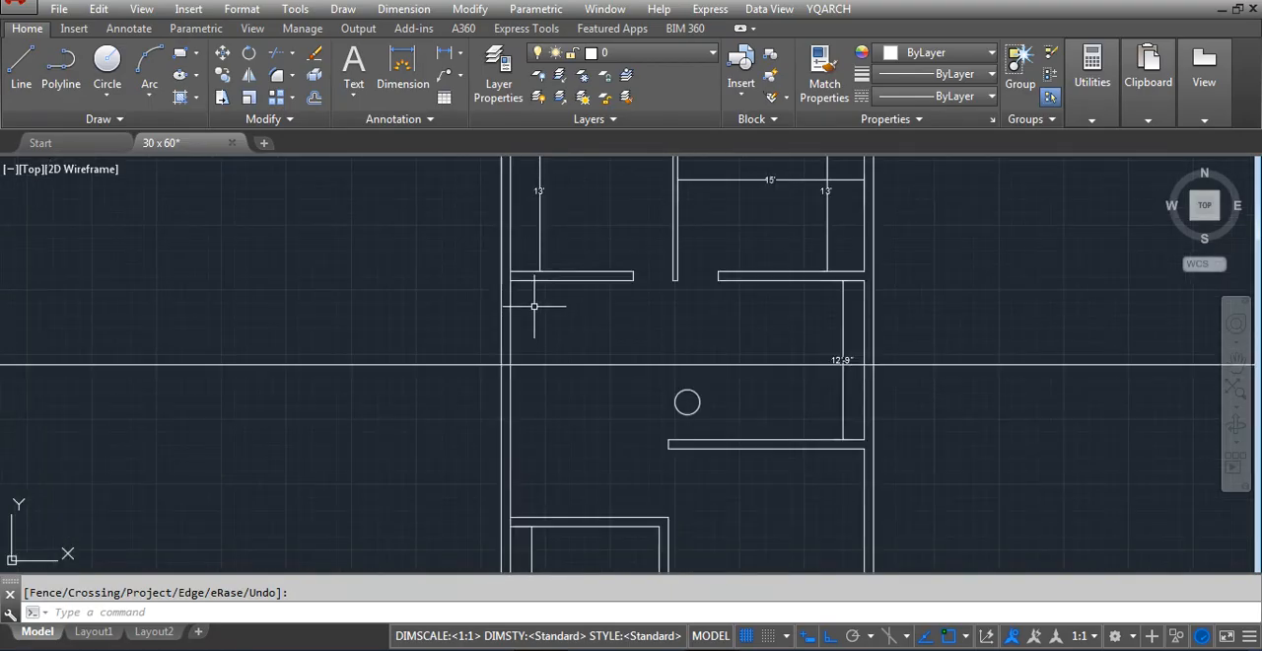
# Add a vertical linear dimension from the 13'-6" room's lower wall down to the horizontal construction line
pyautogui.press('Return')
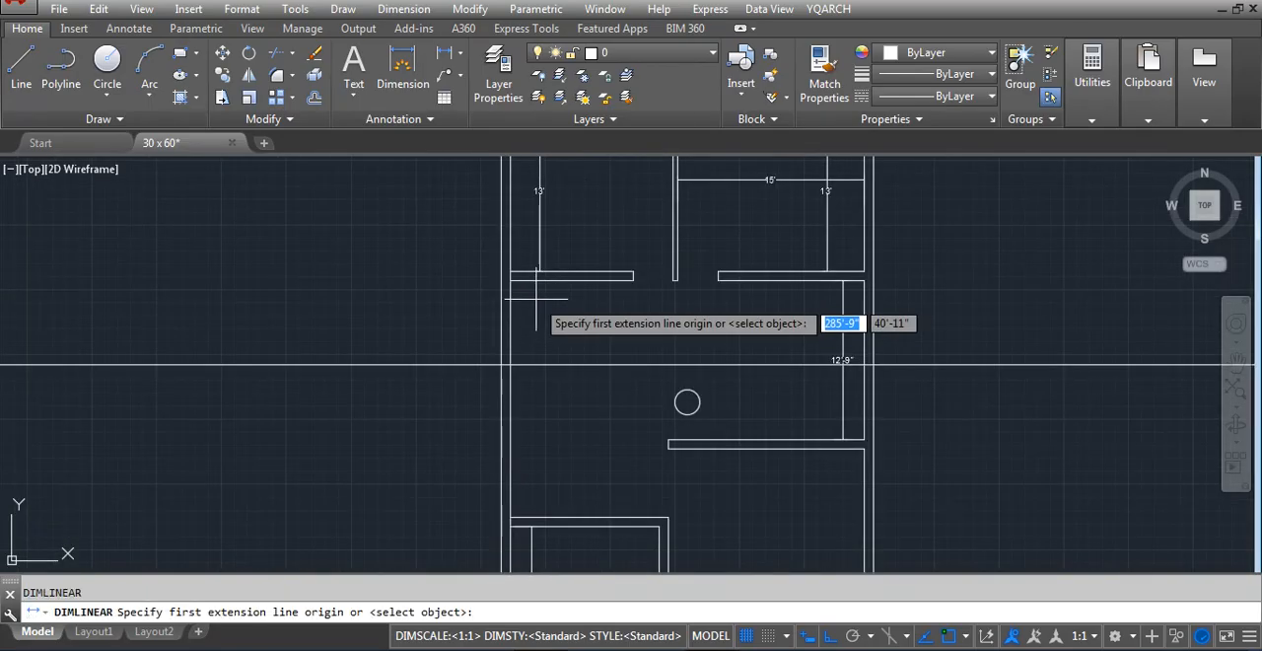
pyautogui.click(533, 282)
pyautogui.click(533, 363)
pyautogui.scroll(3, 533, 344)
pyautogui.click(533, 344)
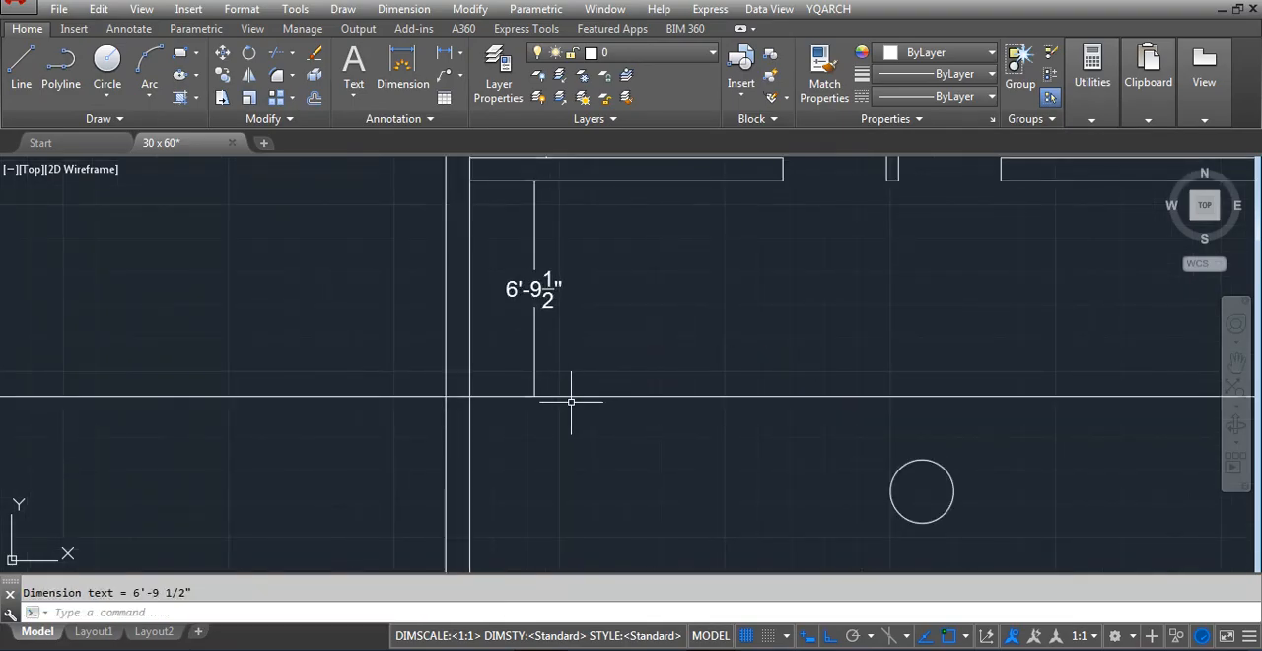
# Offset the lower face of the wall beneath the 13'-6" wide room by 5' southward
pyautogui.scroll(-4, 571, 349)
pyautogui.scroll(2, 567, 347)
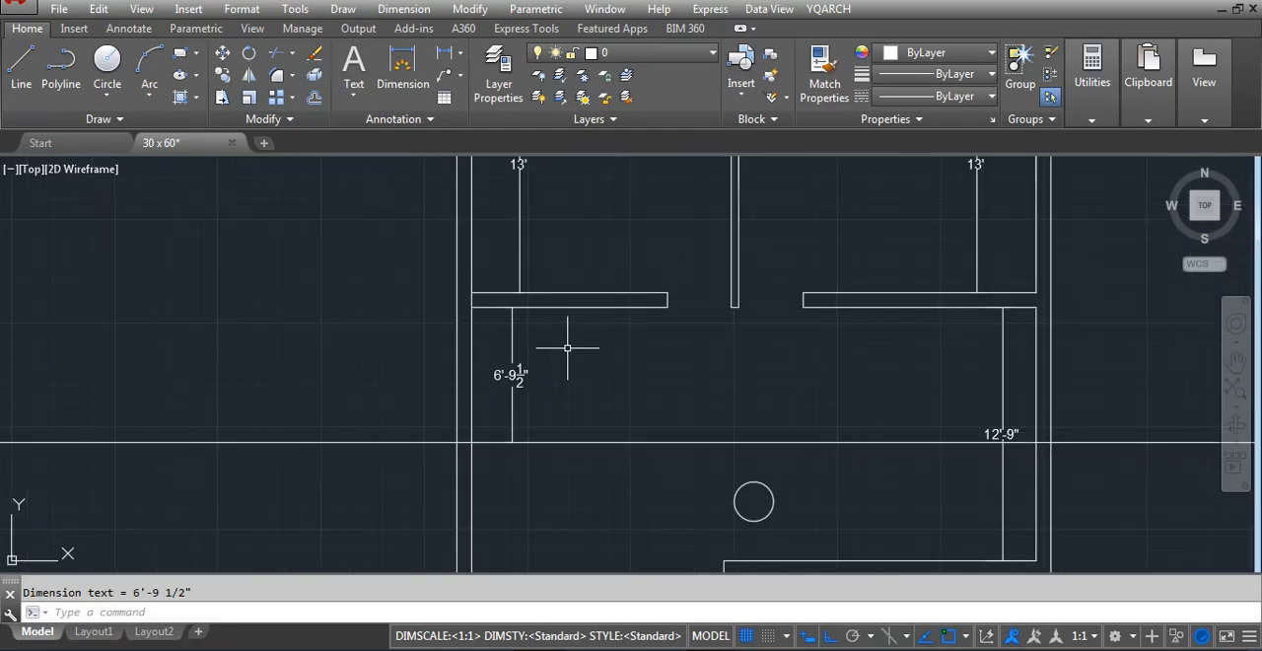
pyautogui.press('Return')
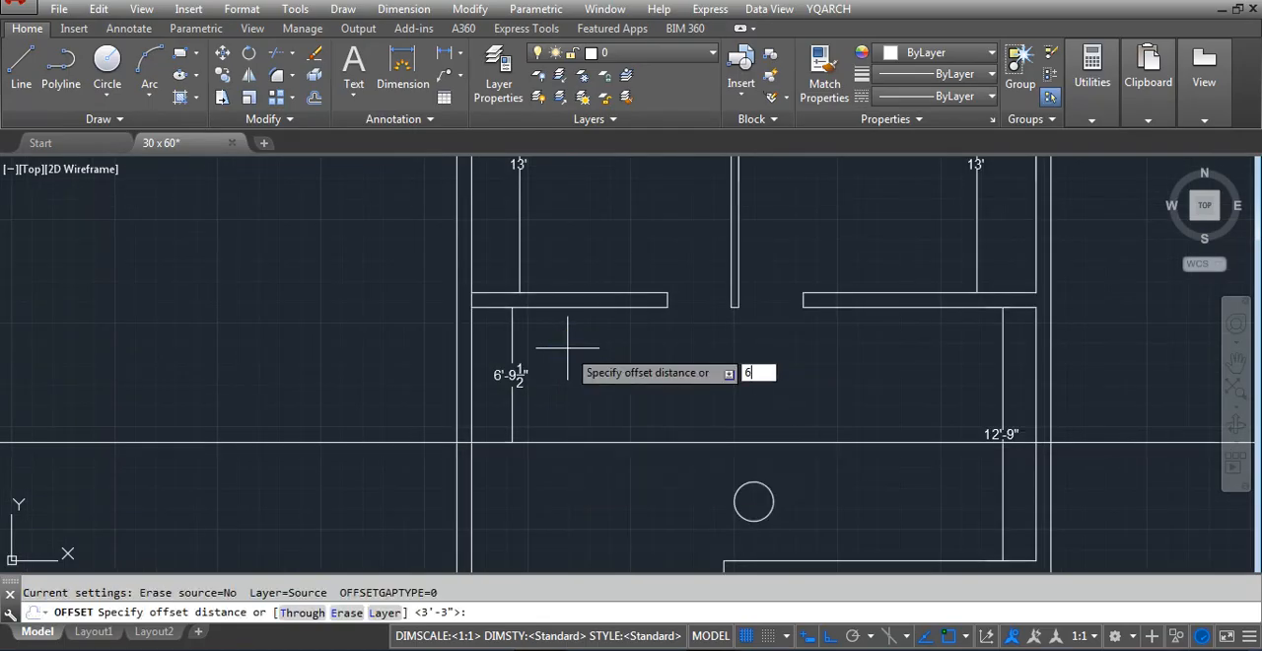
pyautogui.press('Return')
pyautogui.click(556, 307)
pyautogui.click(561, 390)
pyautogui.press('Escape')
pyautogui.scroll(2, 560, 390)
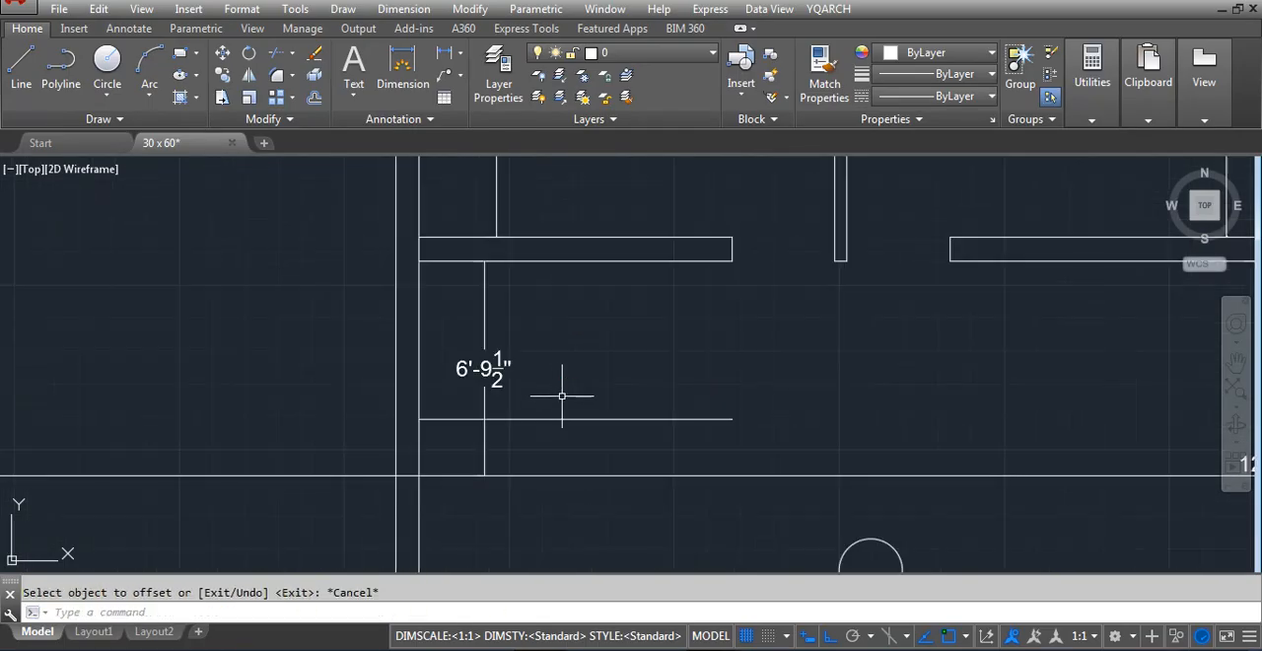
# Move the offset line 12" further south
pyautogui.click(562, 396)
pyautogui.click(525, 423)
pyautogui.write('m')
pyautogui.press('Return')
pyautogui.click(622, 337)
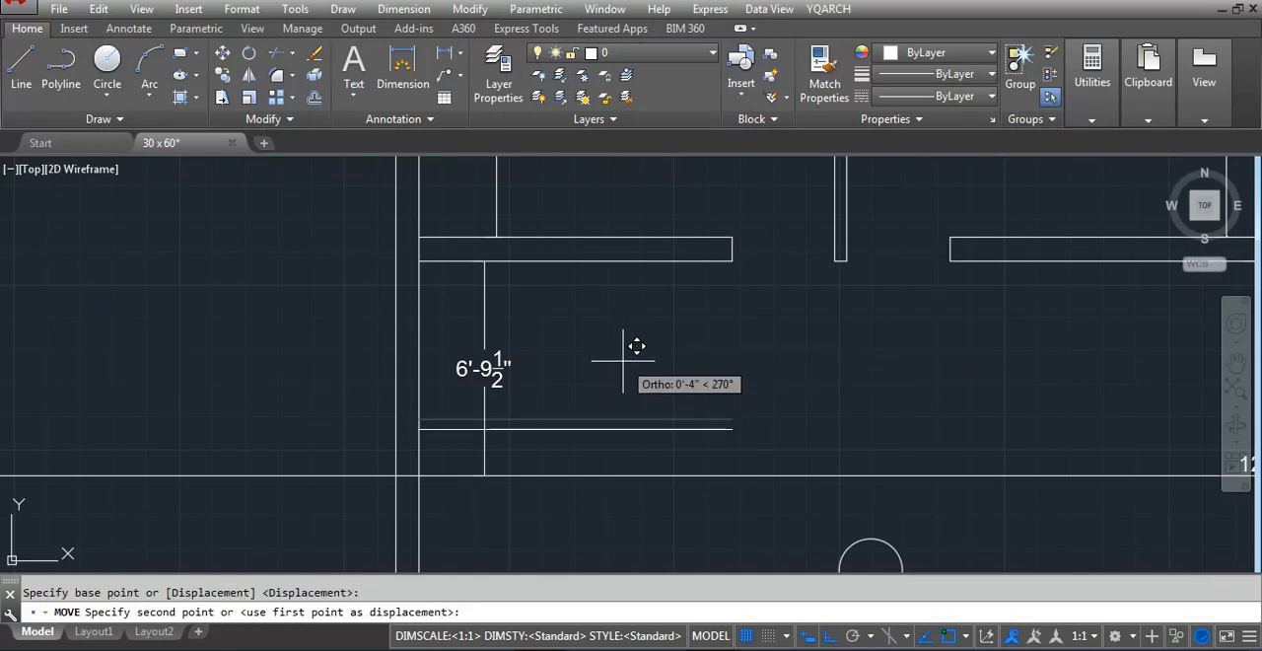
# Erase the horizontal construction line and snap the vertical dimension's lower end to the moved line
pyautogui.click(562, 500)
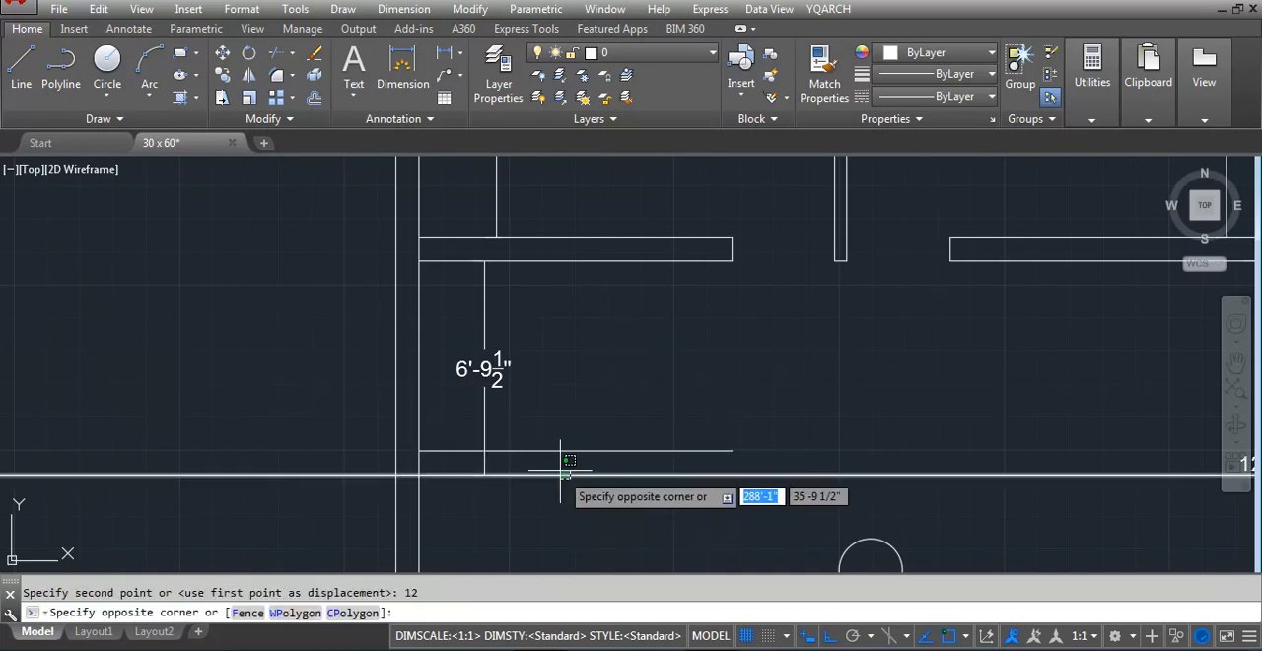
pyautogui.click(560, 472)
pyautogui.press('Delete')
pyautogui.click(462, 489)
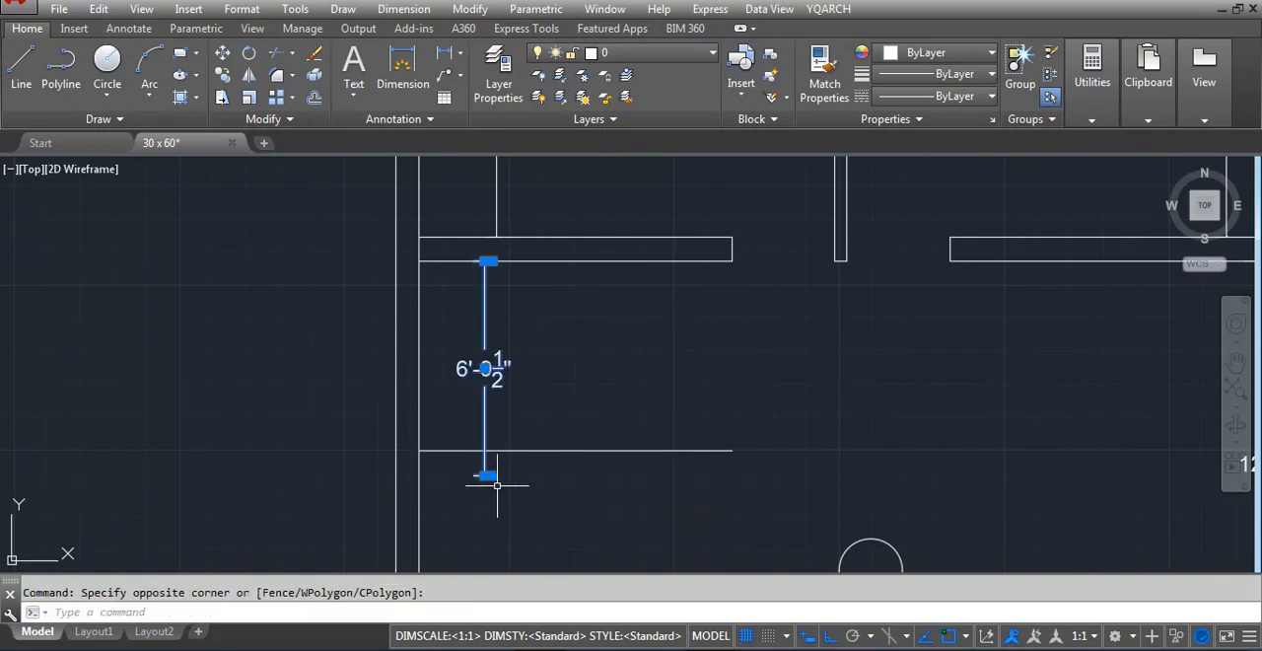
pyautogui.click(485, 475)
pyautogui.click(490, 451)
pyautogui.press('Escape')
# Offset the moved line 9" southward to form the small room's lower wall
pyautogui.write('o')
pyautogui.press('Return')
pyautogui.write('9')
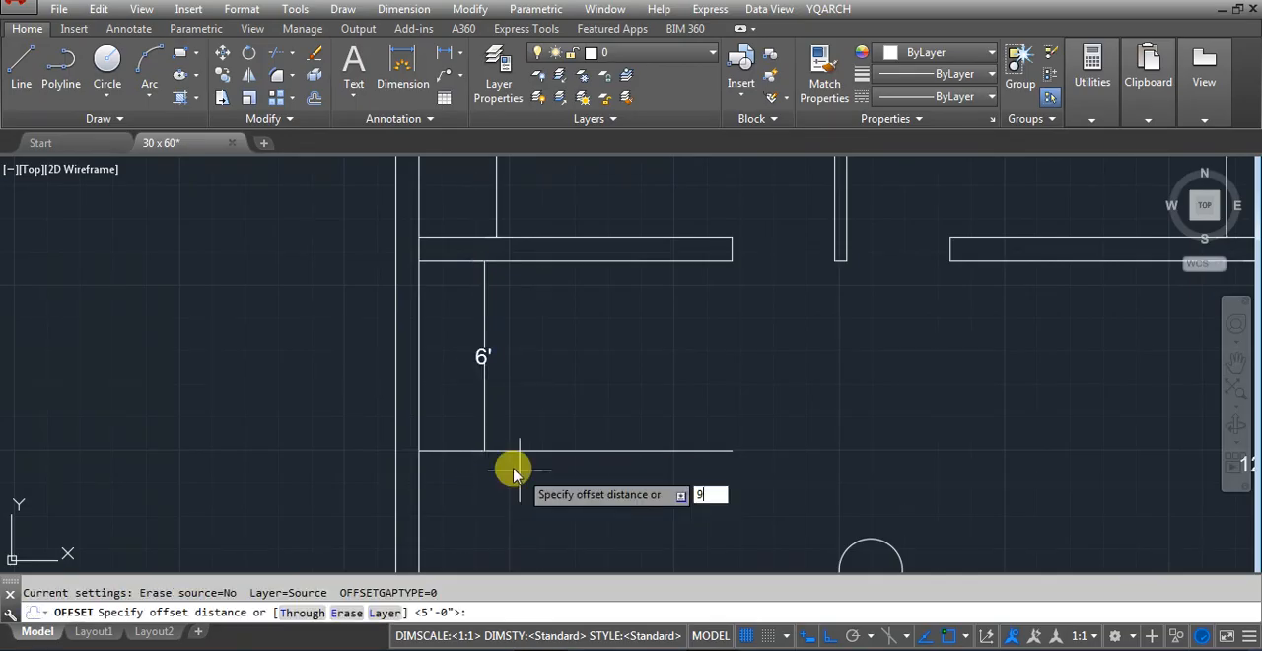
pyautogui.press('Return')
pyautogui.click(510, 451)
pyautogui.click(507, 485)
pyautogui.press('Escape')
# Draw a vertical line joining the east ends of the small room's upper and lower walls
pyautogui.scroll(-4, 507, 485)
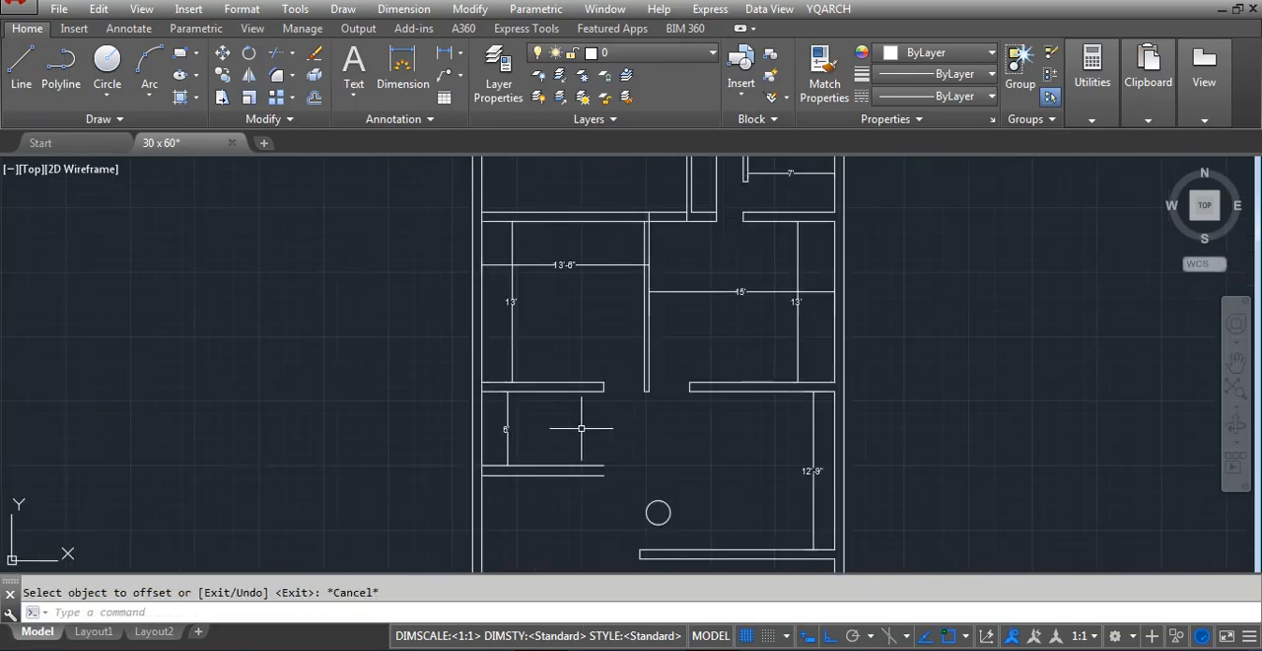
pyautogui.scroll(2, 552, 444)
pyautogui.write('l')
pyautogui.press('Return')
pyautogui.click(641, 355)
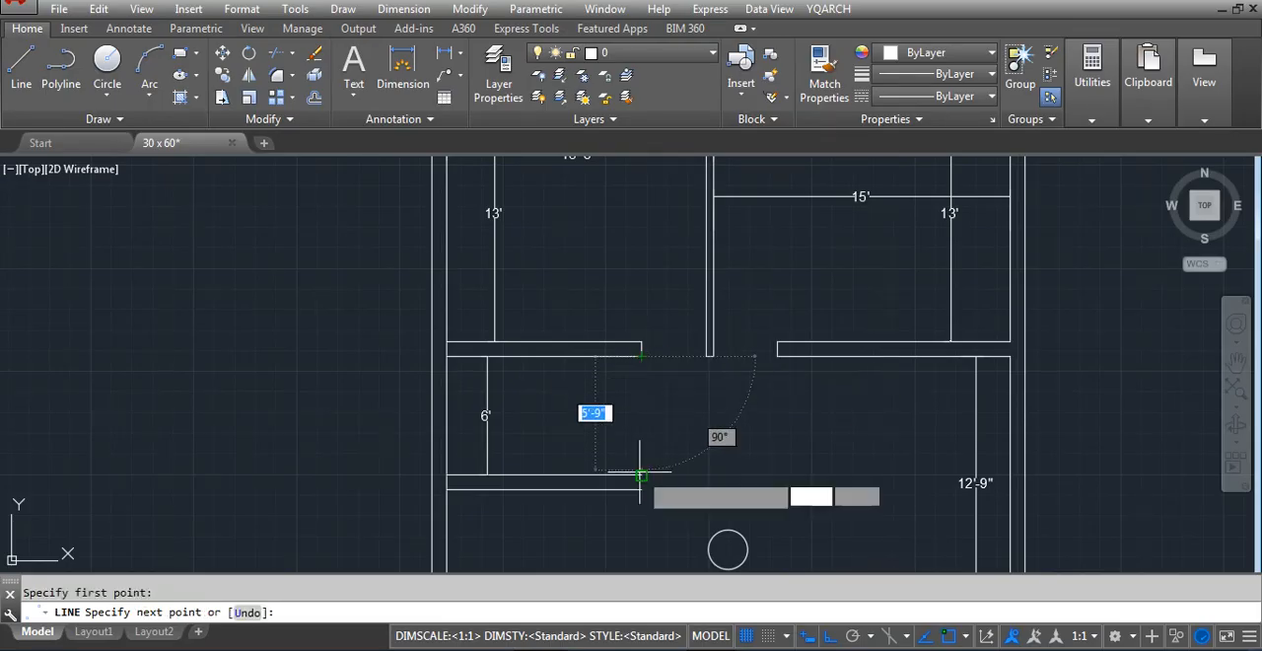
pyautogui.press('Escape')
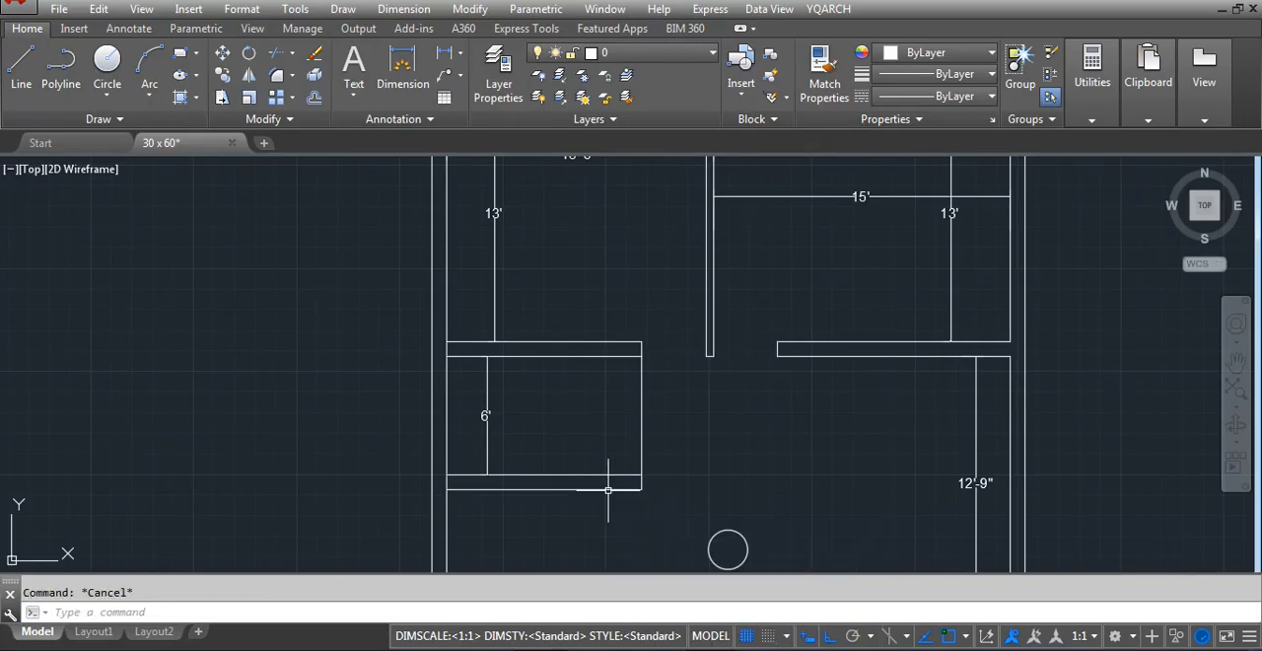
# Add a horizontal linear dimension across the small room from its east line to the west wall
pyautogui.write('dli')
pyautogui.press('Return')
pyautogui.click(642, 414)
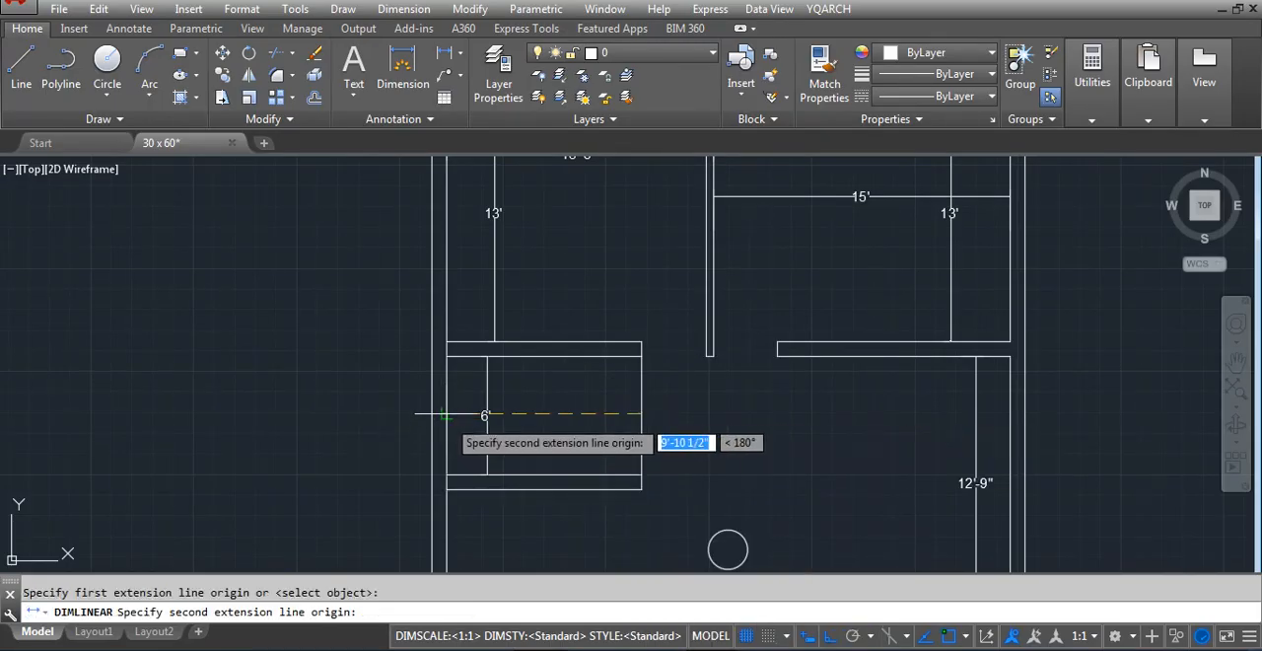
pyautogui.click(446, 414)
pyautogui.click(510, 391)
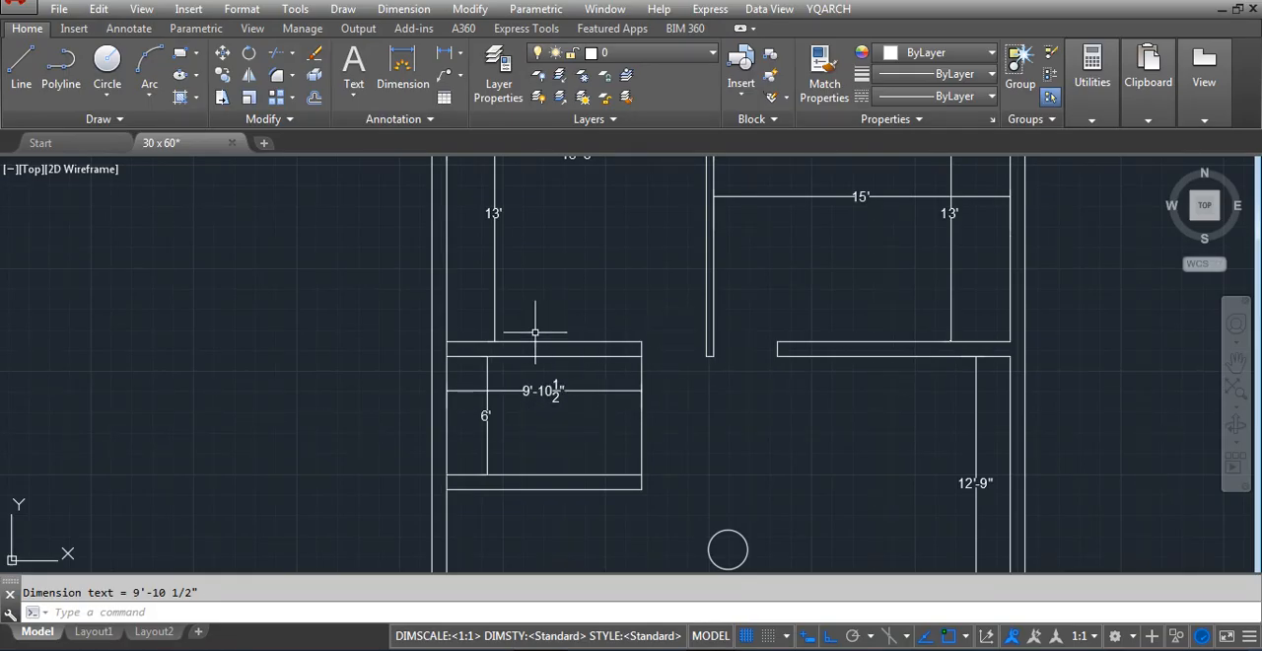
# Erase the horizontal and vertical dimensions inside the small west room
pyautogui.scroll(-2, 545, 362)
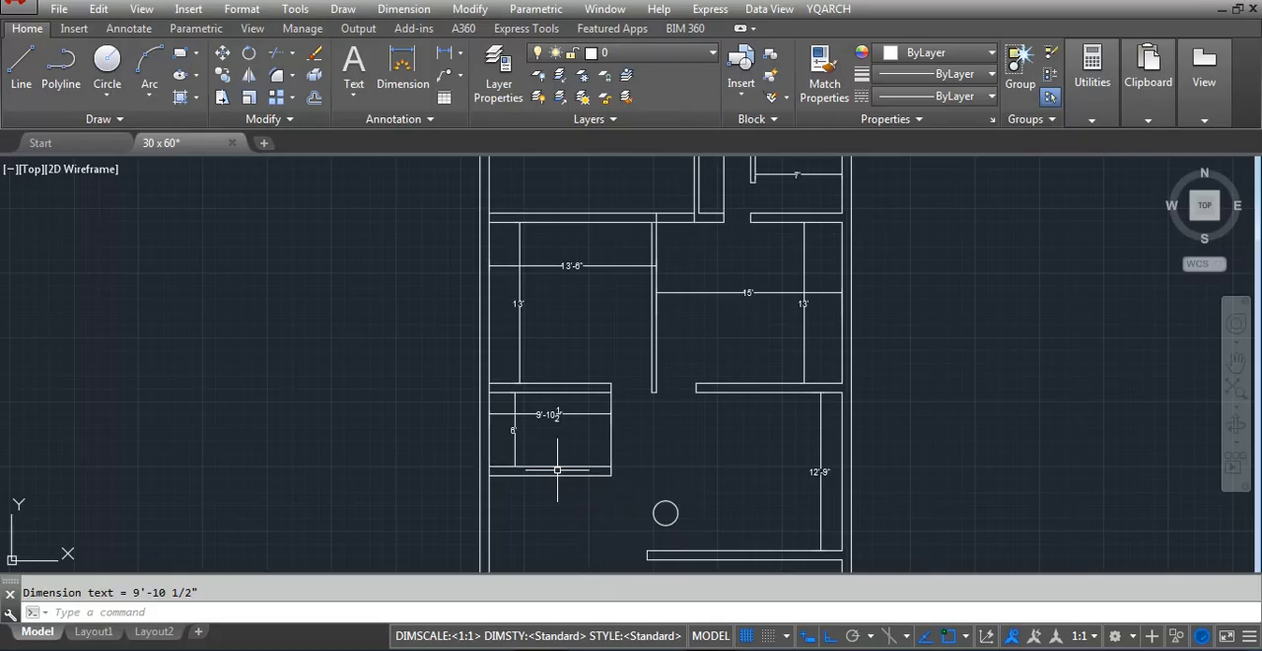
pyautogui.scroll(2, 622, 270)
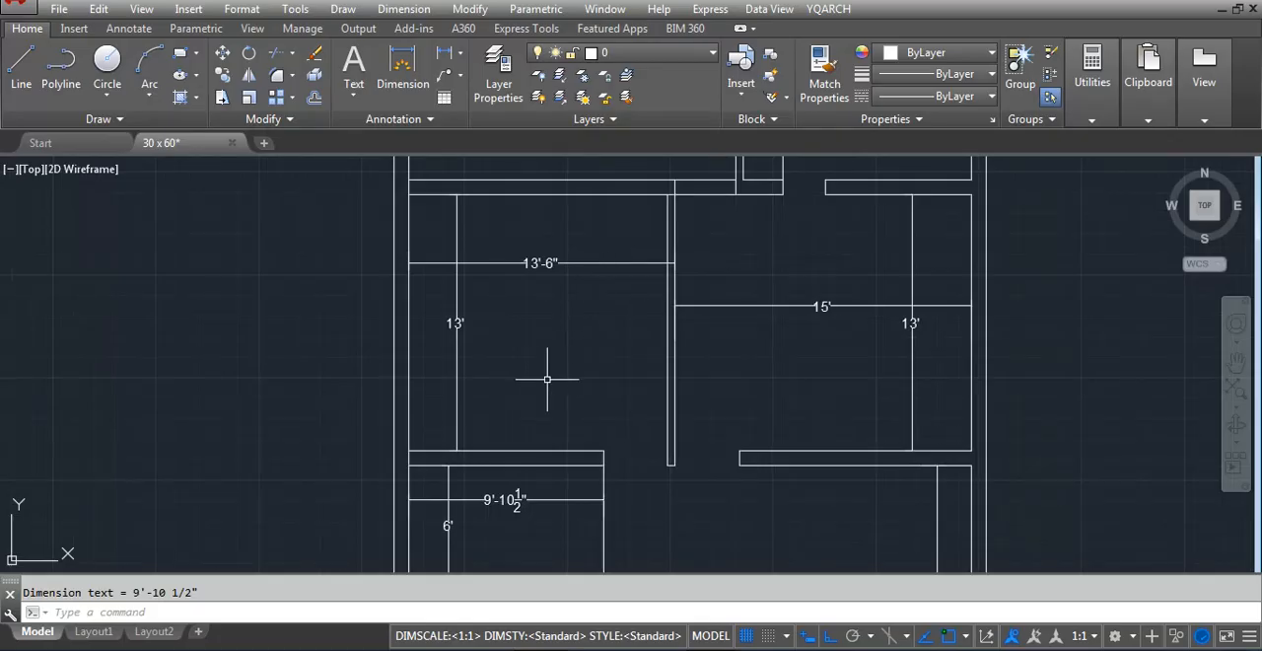
pyautogui.scroll(-2, 547, 379)
pyautogui.scroll(2, 457, 472)
pyautogui.scroll(-2, 464, 486)
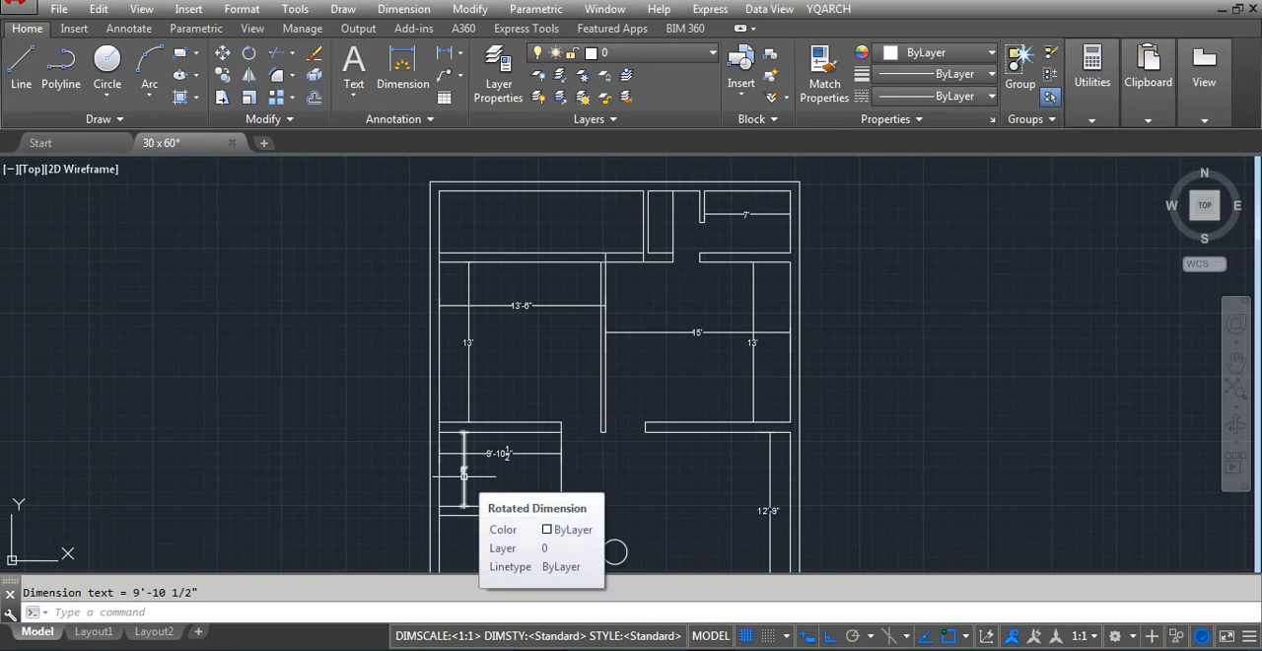
pyautogui.scroll(2, 463, 478)
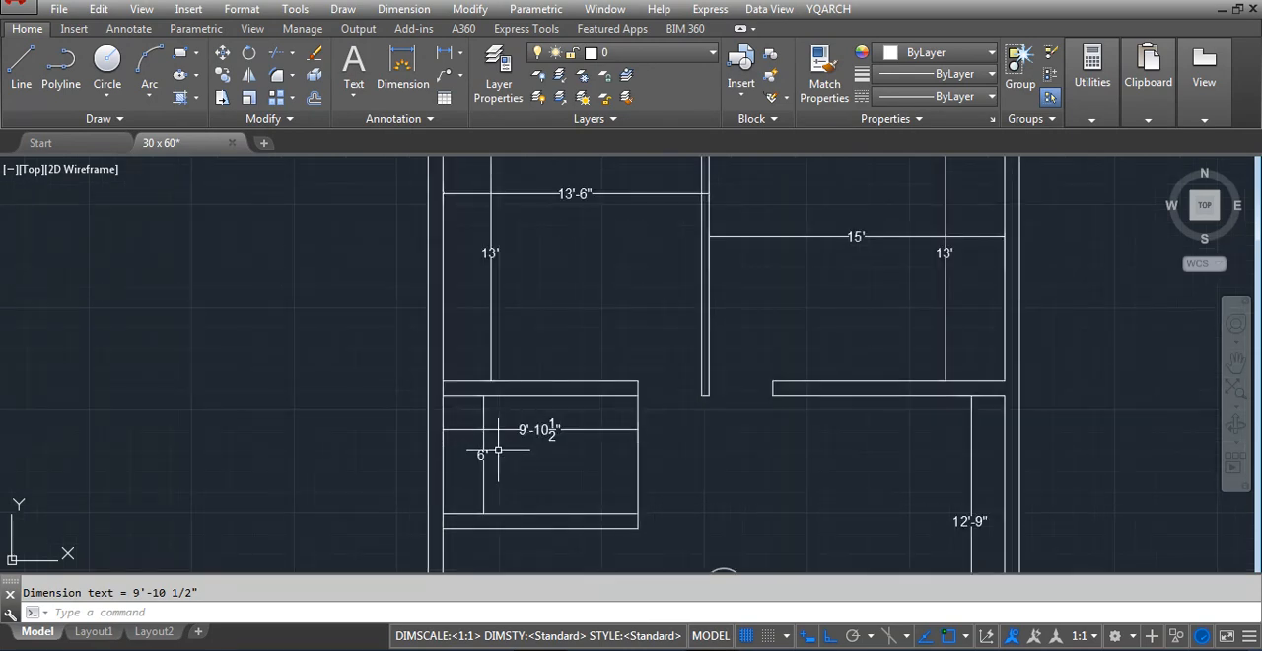
pyautogui.click(515, 448)
pyautogui.click(462, 398)
pyautogui.press('Delete')
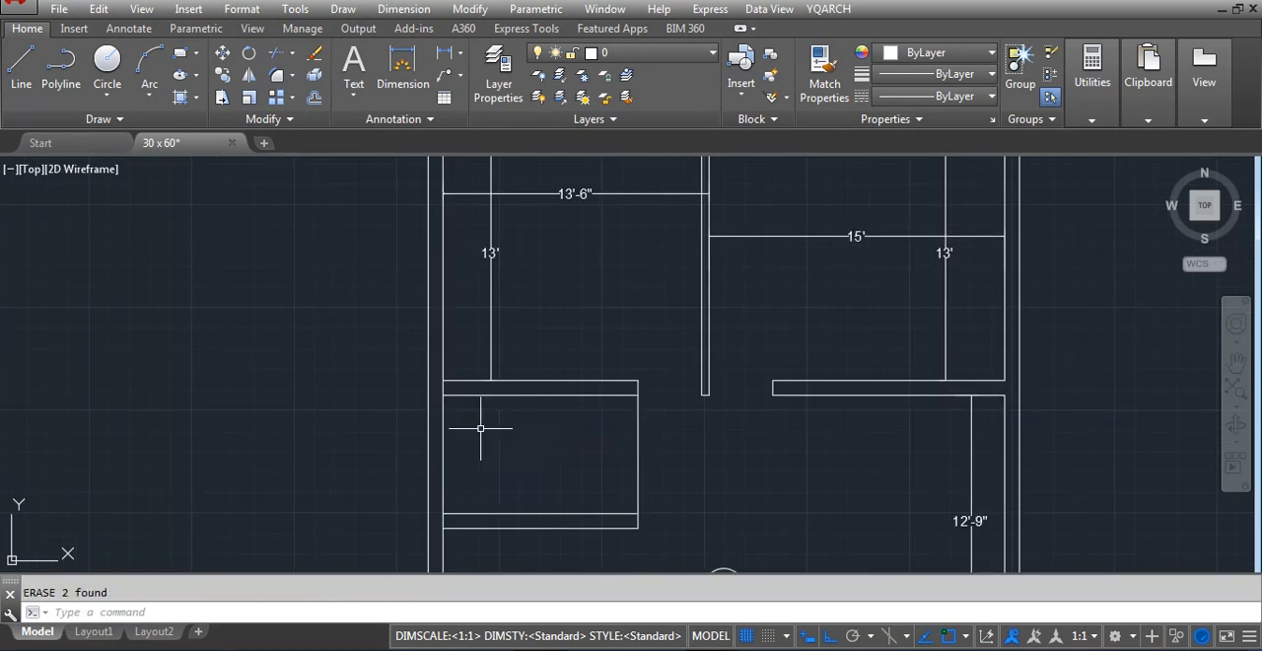
# Offset the small room's east line 9" inward to give that wall its thickness
pyautogui.scroll(-2, 544, 390)
pyautogui.scroll(4, 523, 405)
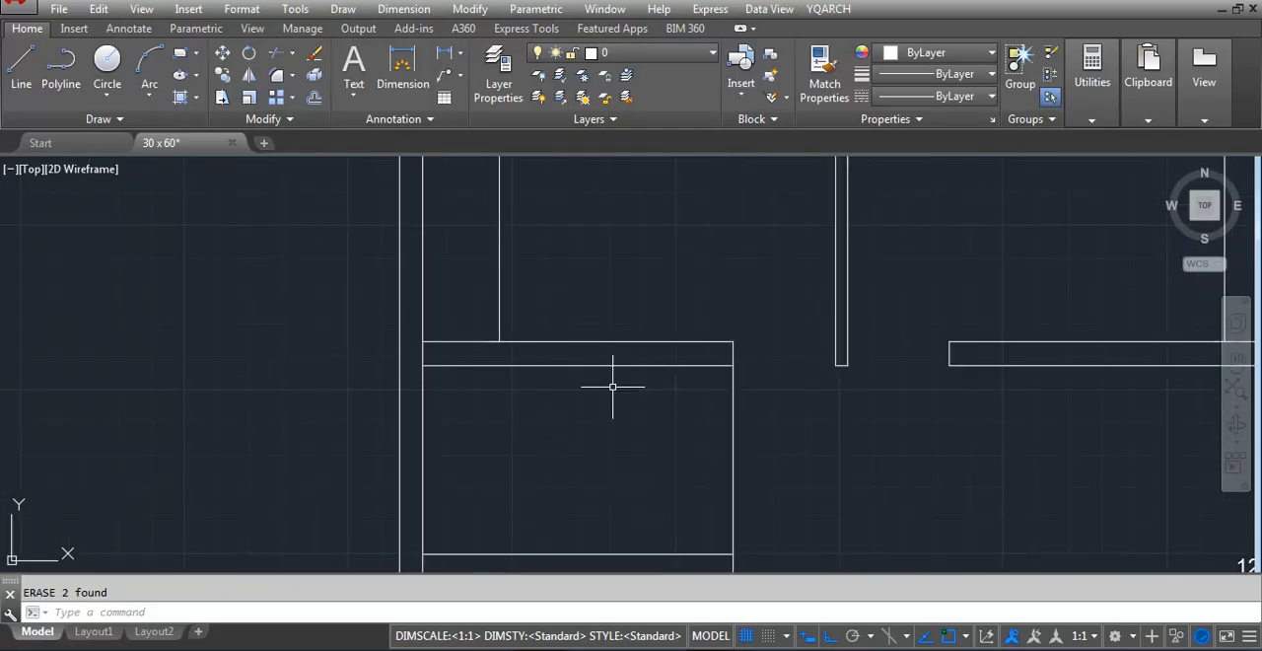
pyautogui.write('o')
pyautogui.press('Return')
pyautogui.write('9')
pyautogui.press('Return')
pyautogui.click(733, 404)
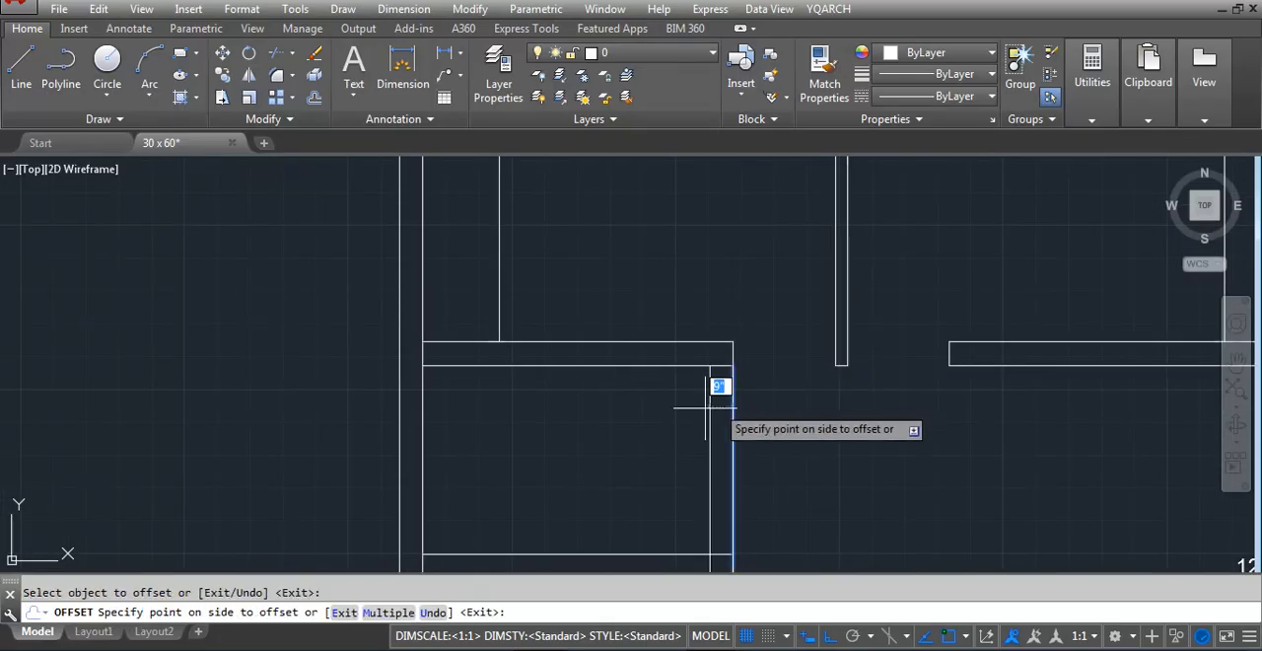
pyautogui.press('Escape')
# Trim the overlapping wall lines at the small room's two east corners so its inner outline is clean
pyautogui.write('tr')
pyautogui.press('Return')
pyautogui.press('Return')
pyautogui.scroll(-2, 711, 386)
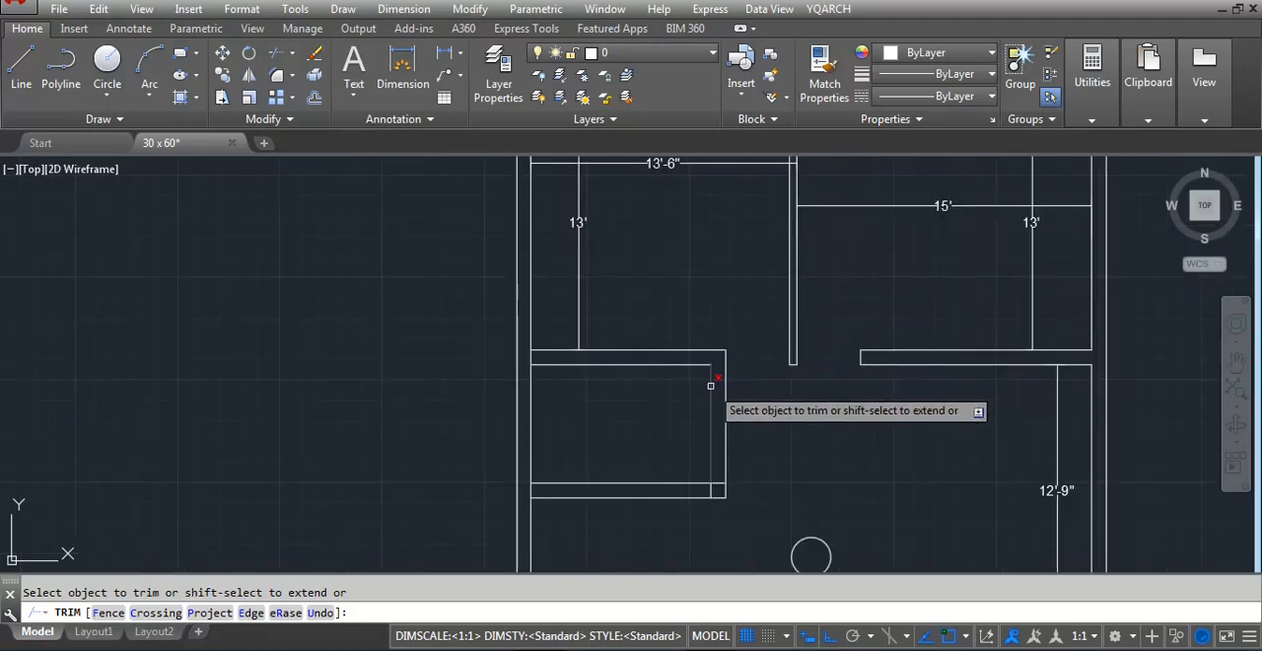
pyautogui.scroll(2, 713, 488)
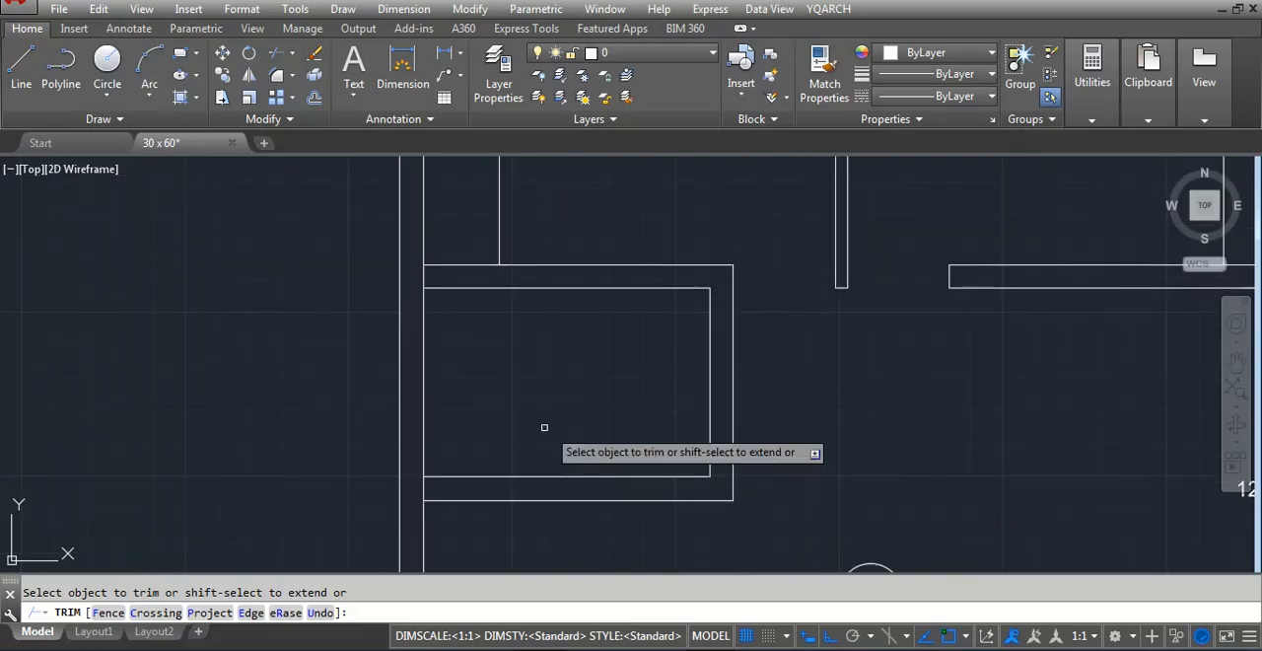
pyautogui.press('Escape')
# Trim the west wall's inner line where the small room's lower wall and the lower room's upper wall meet it
pyautogui.scroll(-2, 572, 344)
pyautogui.scroll(1, 520, 322)
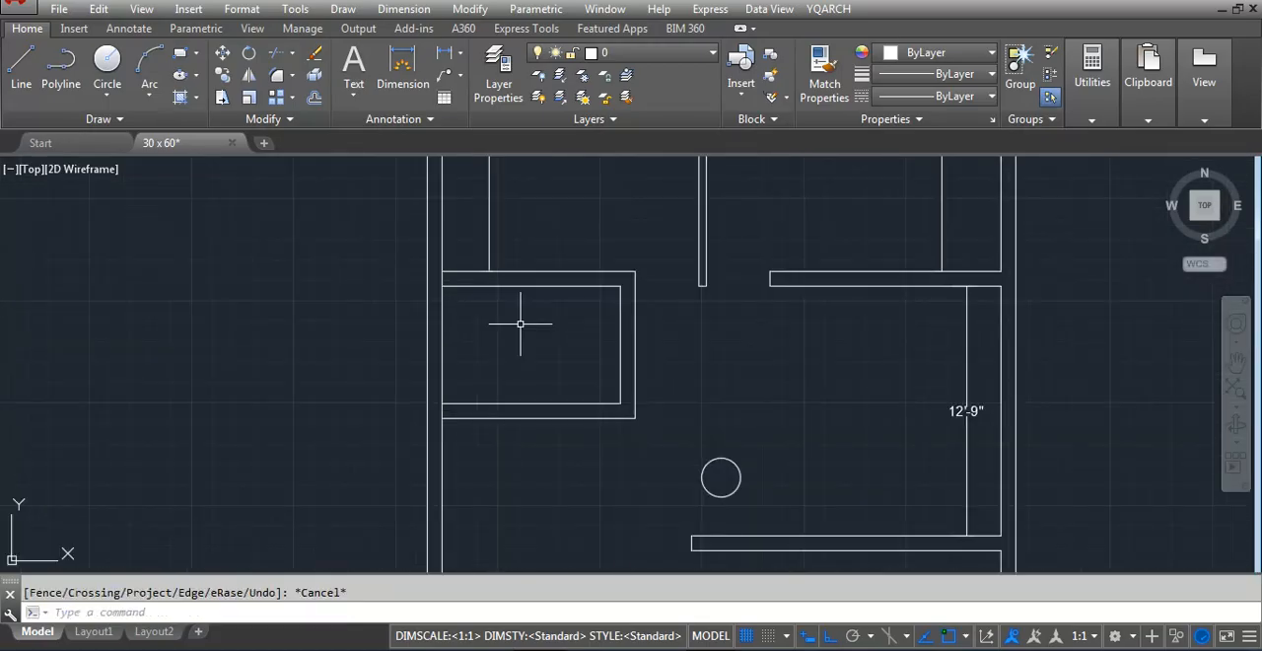
pyautogui.scroll(-6, 520, 322)
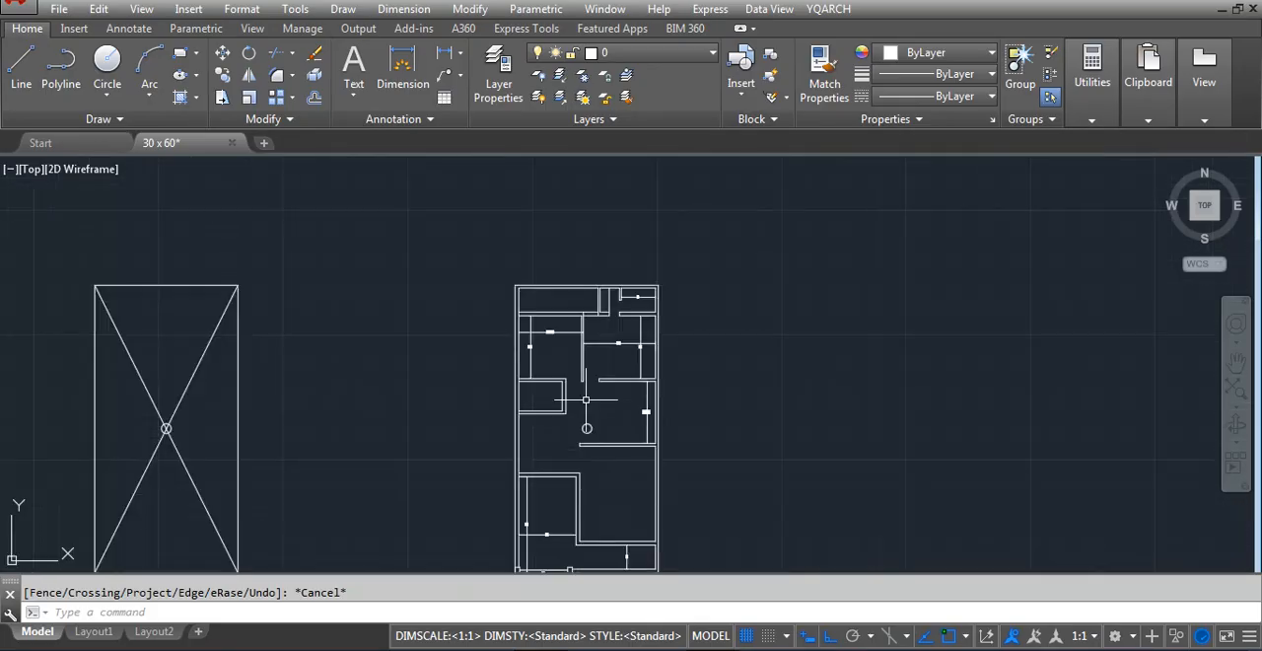
pyautogui.scroll(4, 537, 529)
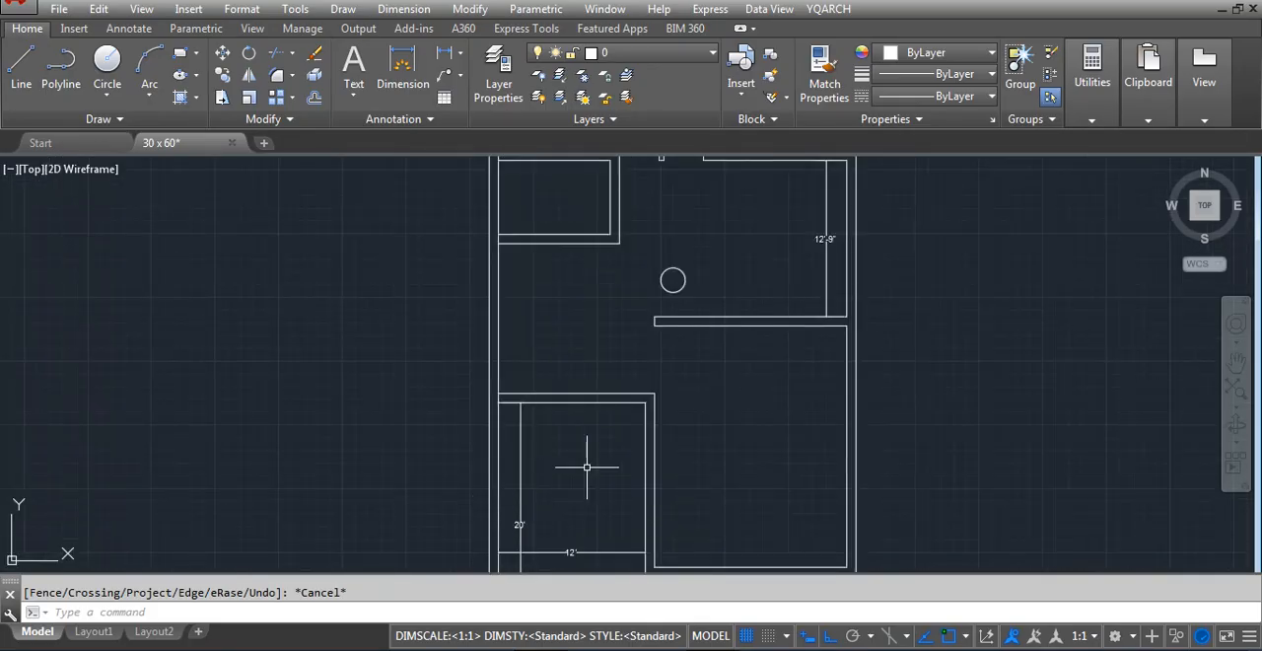
pyautogui.write('o')
pyautogui.press('Escape')
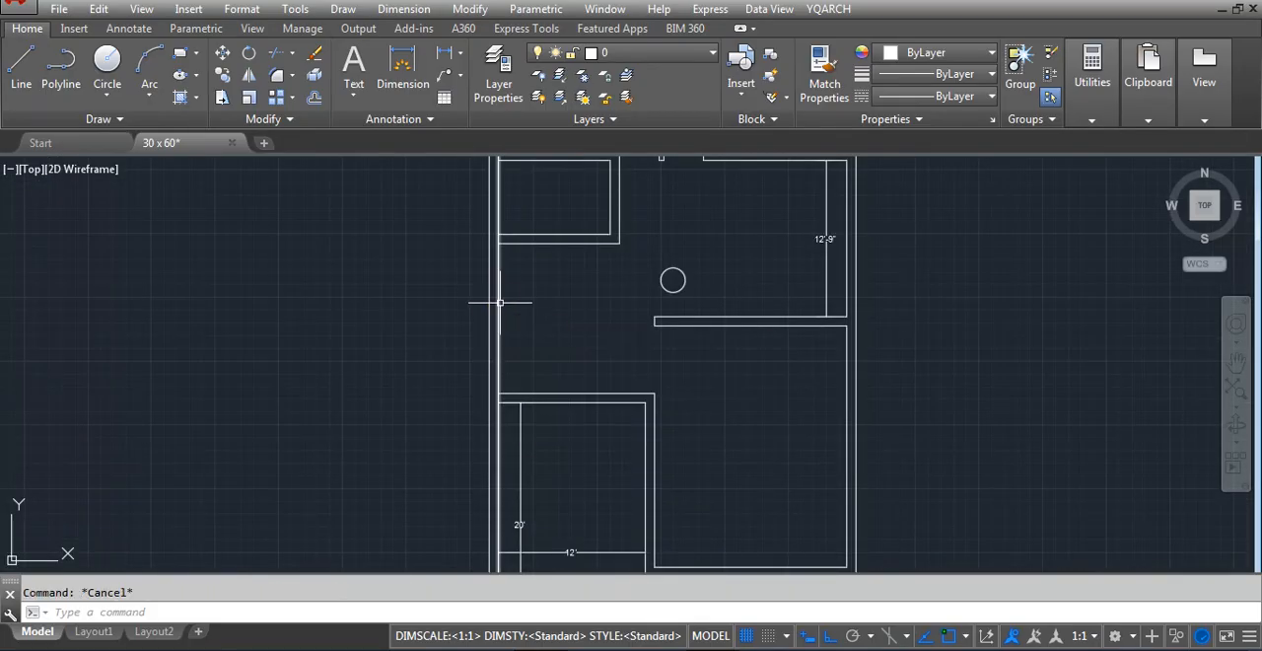
pyautogui.write('tr')
pyautogui.press('Return')
pyautogui.scroll(2, 493, 246)
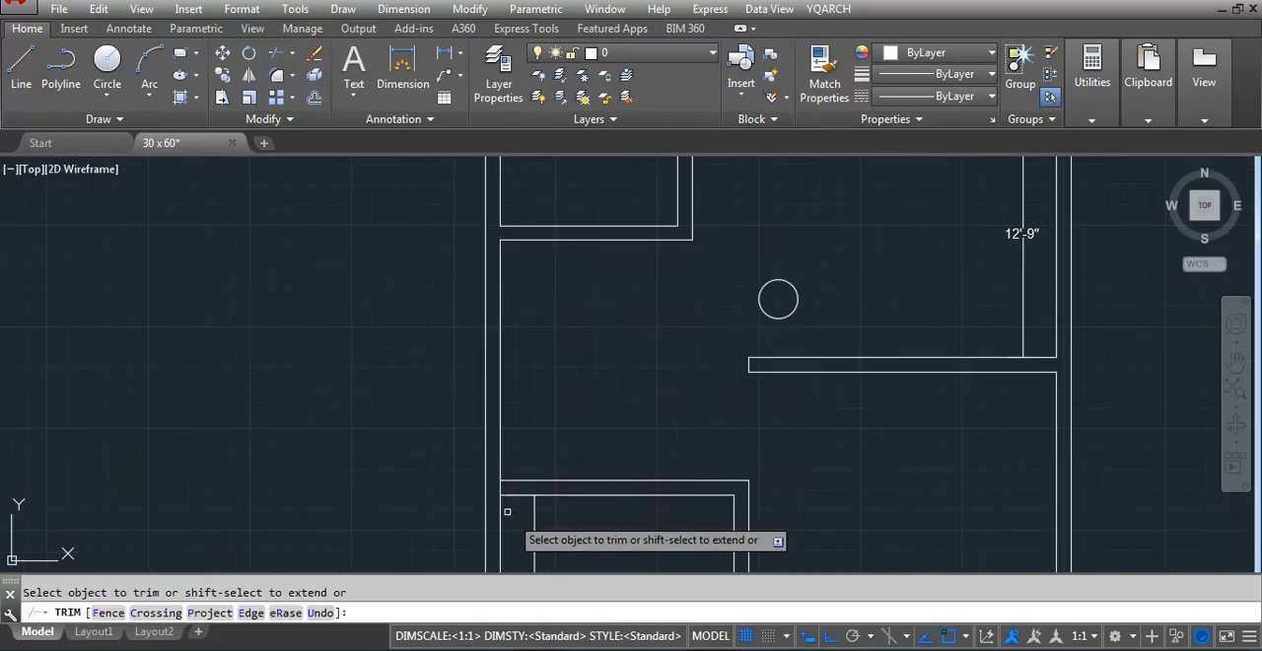
pyautogui.press('Escape')
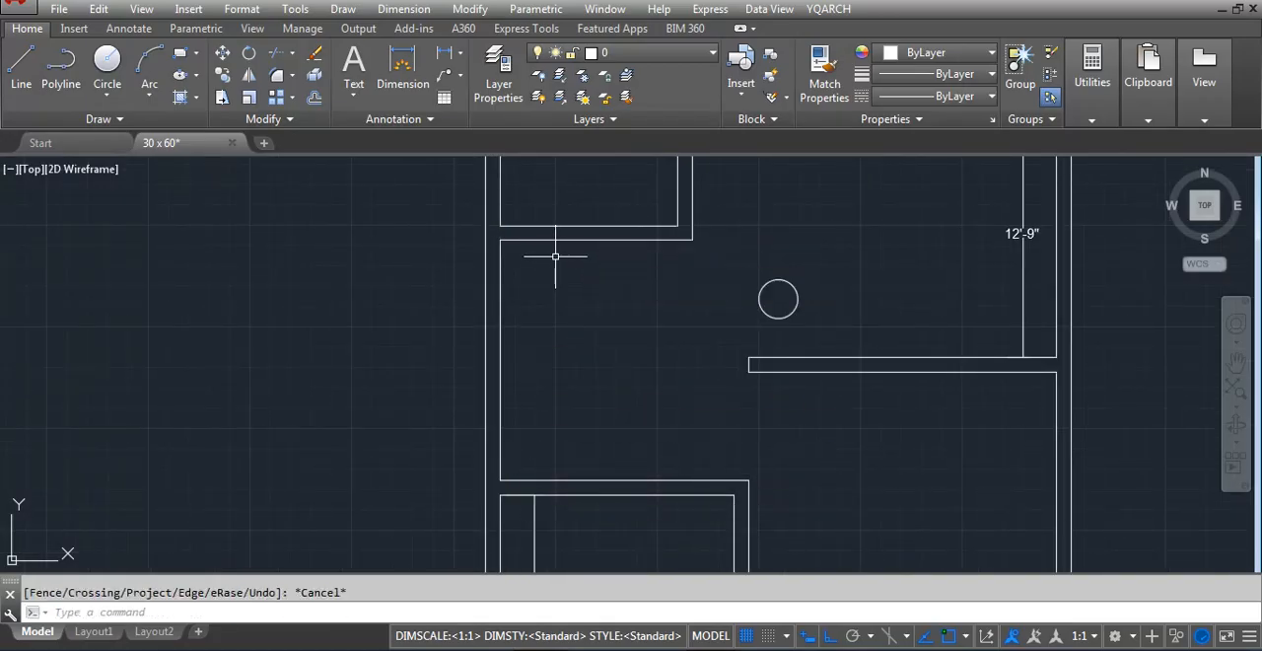
# Offset the west wall's inner line 48" eastward between the small room and the lower room
pyautogui.press('Return')
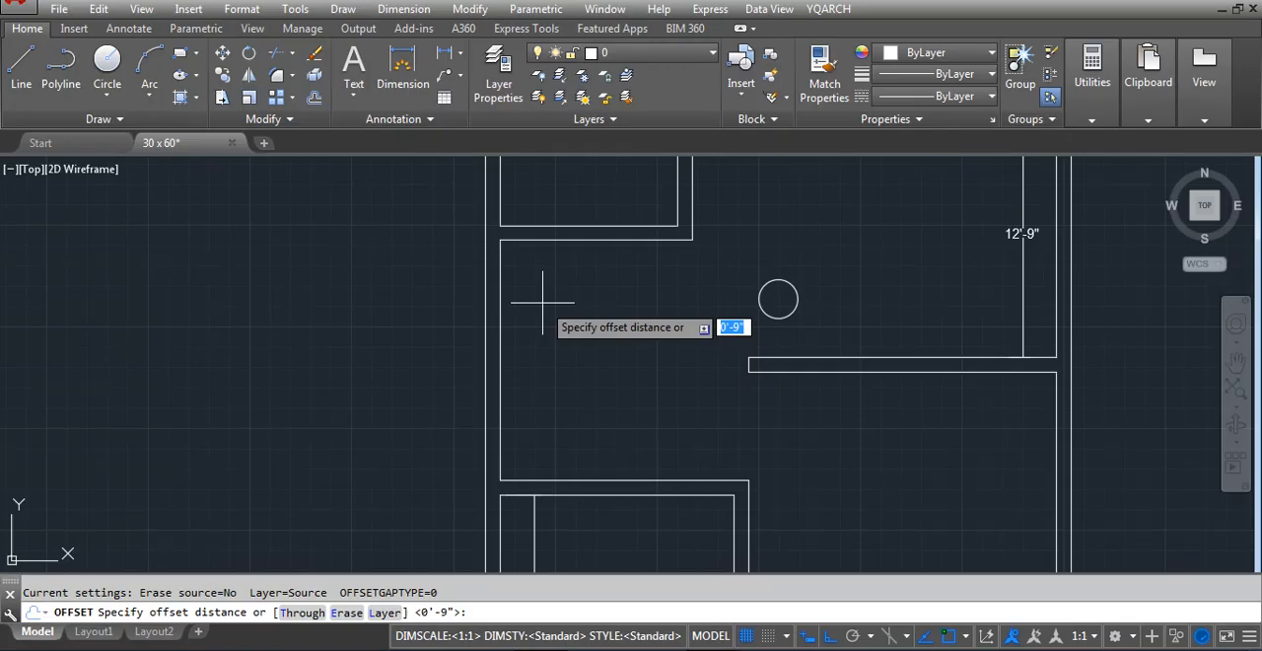
pyautogui.press('Return')
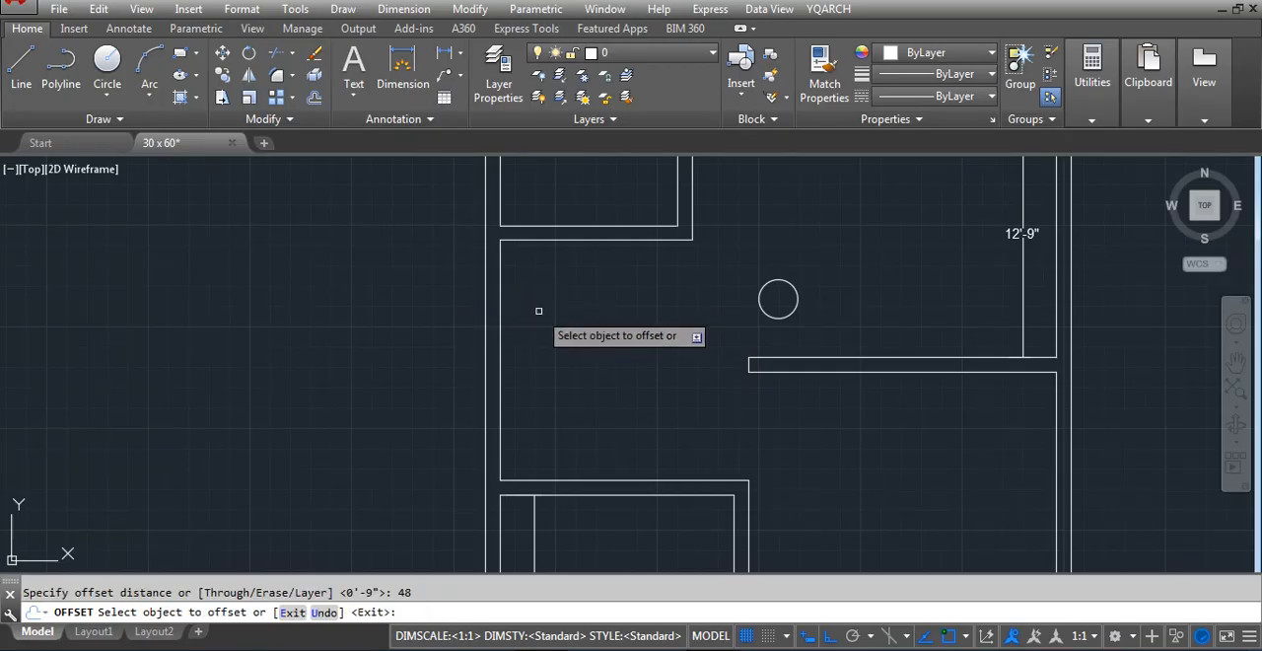
pyautogui.click(500, 361)
pyautogui.press('Escape')
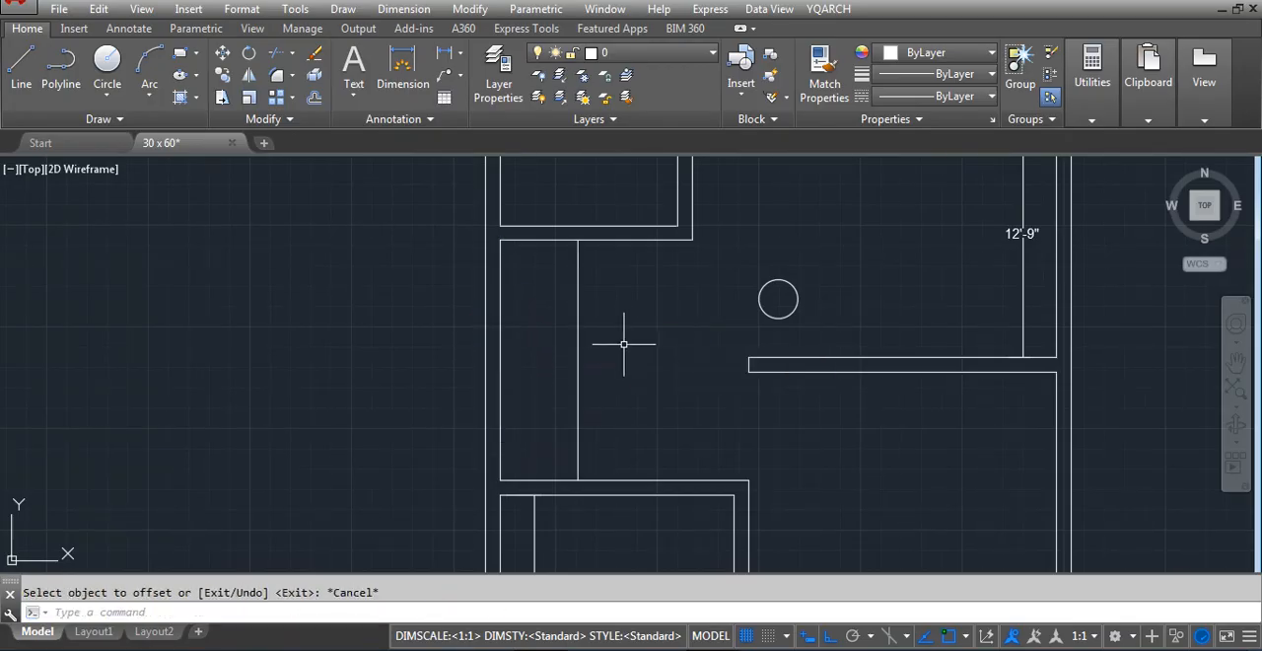
# Offset the new vertical line 9" eastward to form a partition wall
pyautogui.press('Return')
pyautogui.write('9')
pyautogui.press('Return')
pyautogui.click(577, 356)
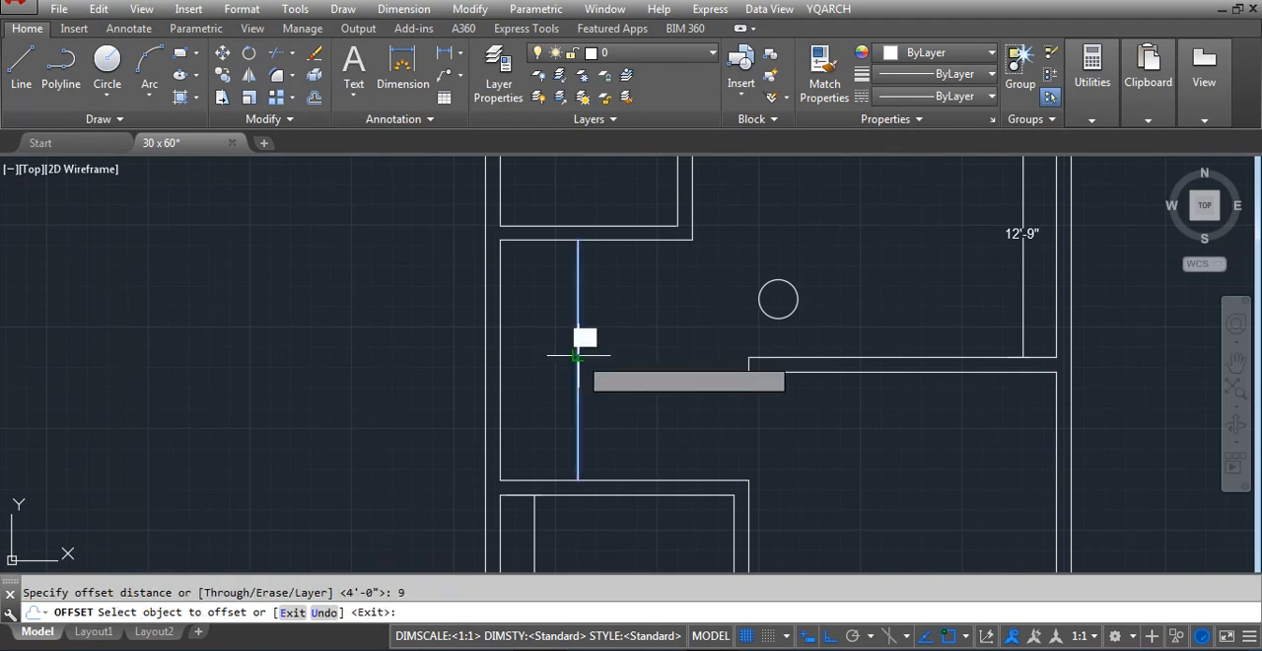
pyautogui.click(661, 357)
pyautogui.press('Escape')
# Fillet the partition's west line with the inner line of the lower room's upper wall to form a corner
pyautogui.scroll(-2, 514, 392)
pyautogui.scroll(2, 572, 489)
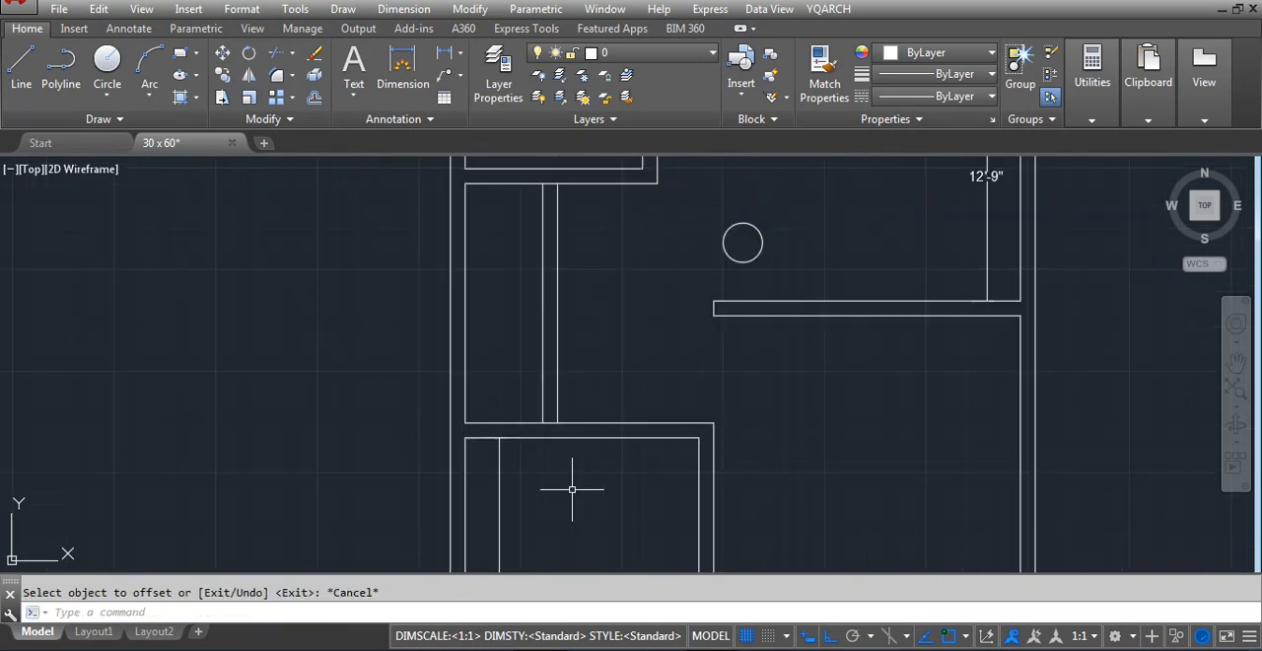
pyautogui.write('f')
pyautogui.press('Return')
pyautogui.write('r')
pyautogui.press('Return')
# Fillet the partition's east line with the outer line of the lower room's upper wall to form a corner
pyautogui.press('Return')
pyautogui.click(542, 408)
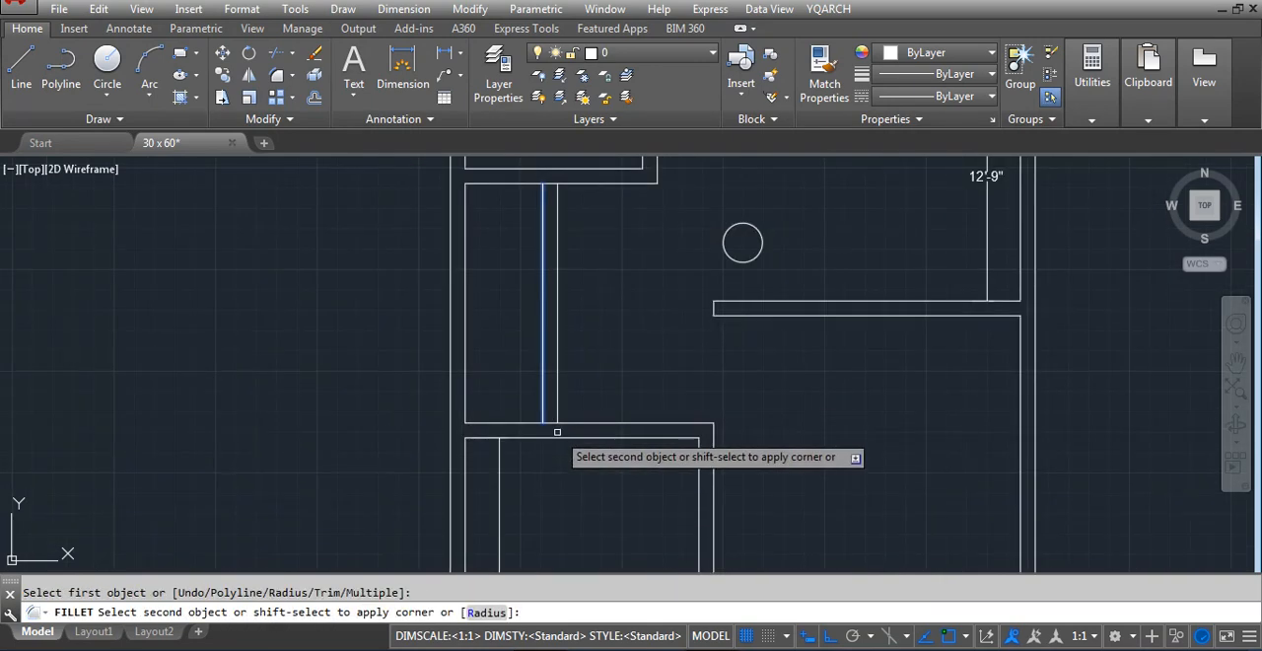
pyautogui.click(557, 438)
pyautogui.write('f')
pyautogui.press('Return')
pyautogui.write('r')
pyautogui.press('Return')
pyautogui.press('Return')
pyautogui.click(557, 413)
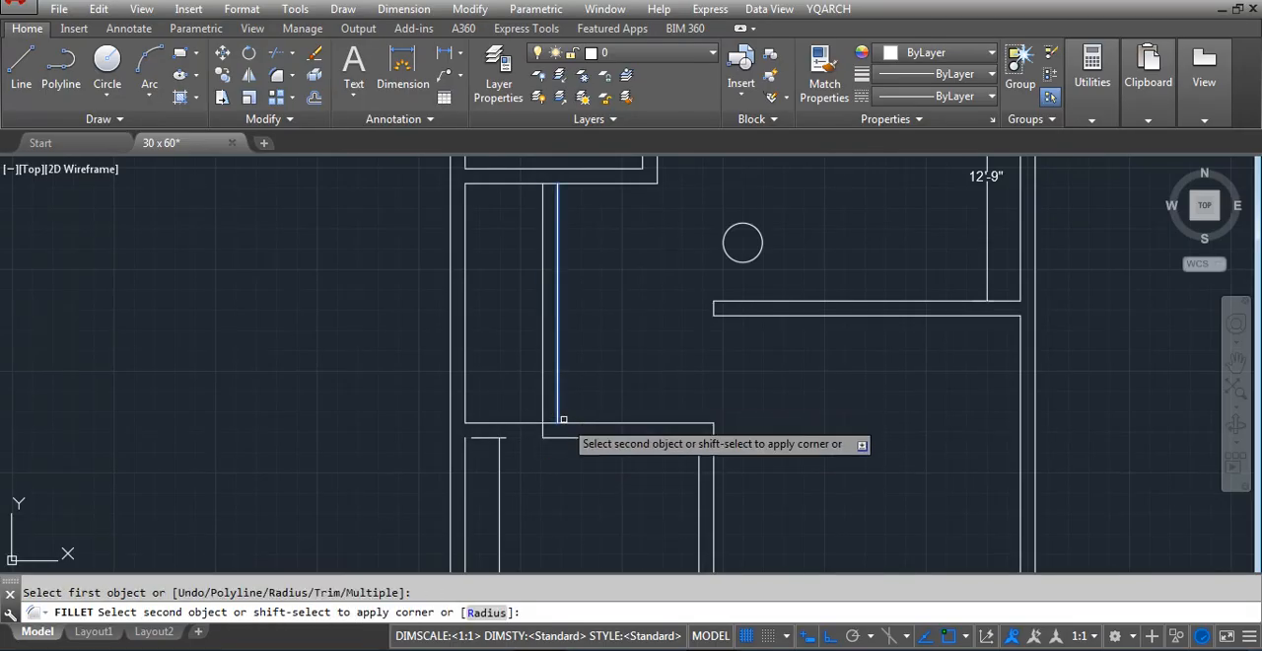
pyautogui.click(568, 424)
pyautogui.press('Escape')
# Erase the vertical dimension near the west wall in the lower room
pyautogui.click(484, 450)
pyautogui.click(484, 450)
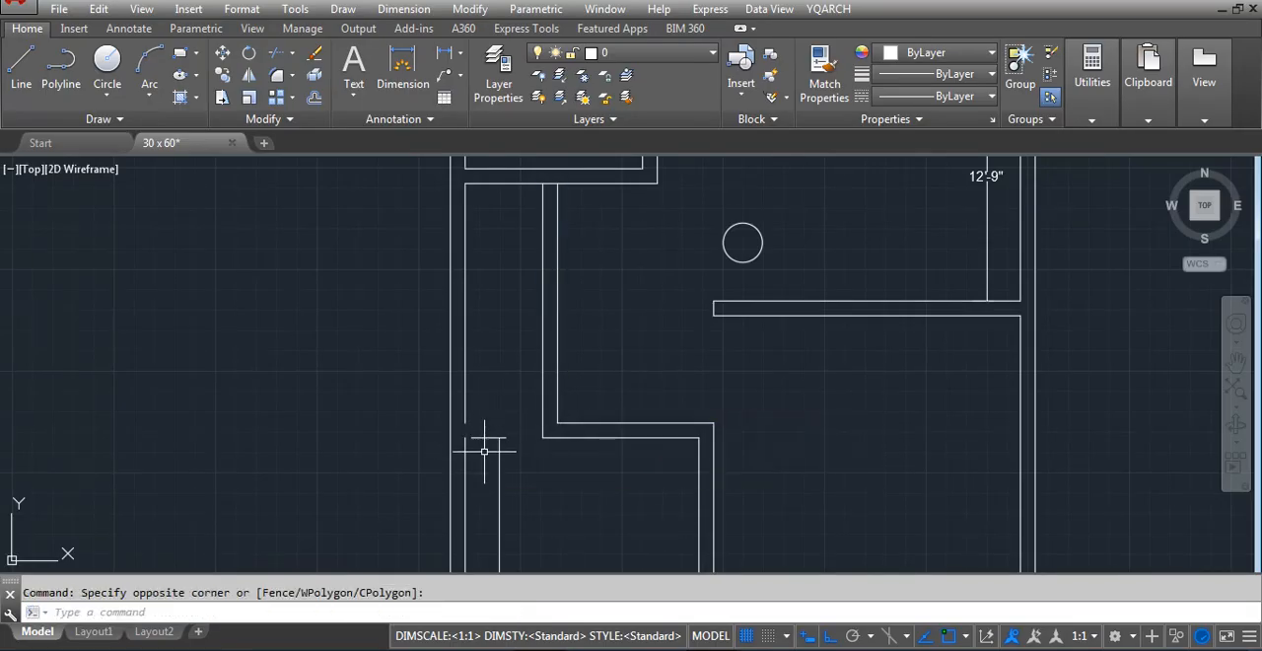
pyautogui.click(483, 438)
pyautogui.press('Return')
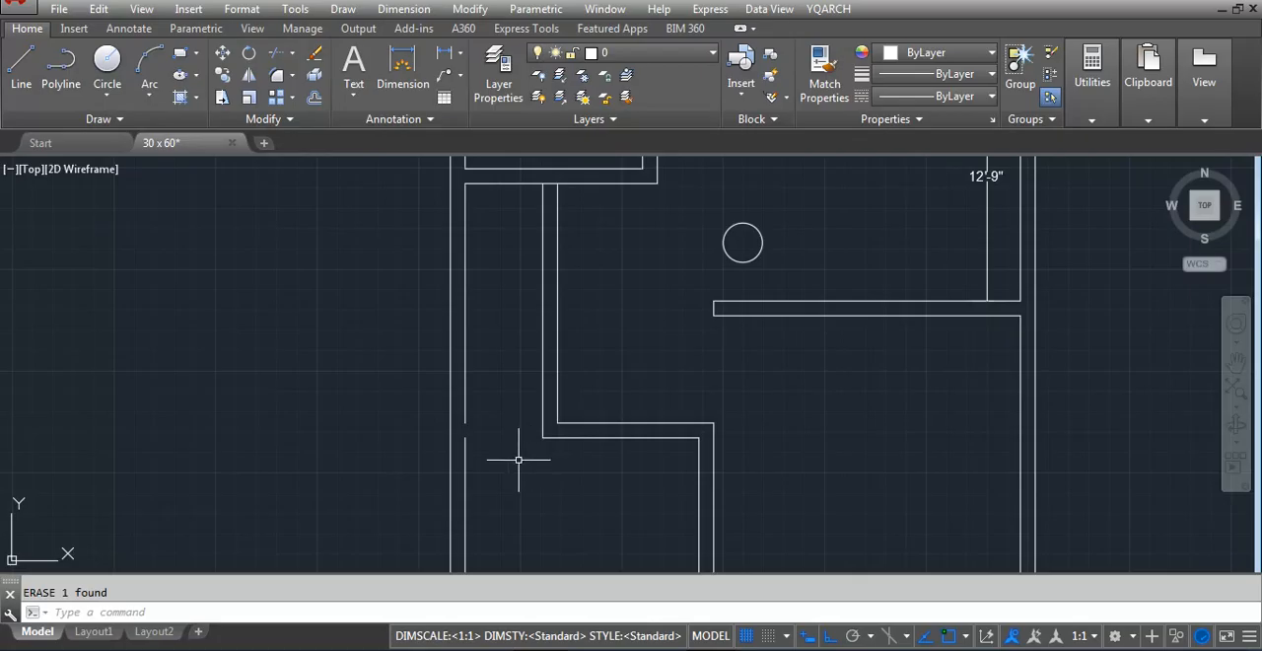
# Move both vertical partition lines 9" eastward
pyautogui.scroll(-3, 526, 394)
pyautogui.scroll(4, 516, 451)
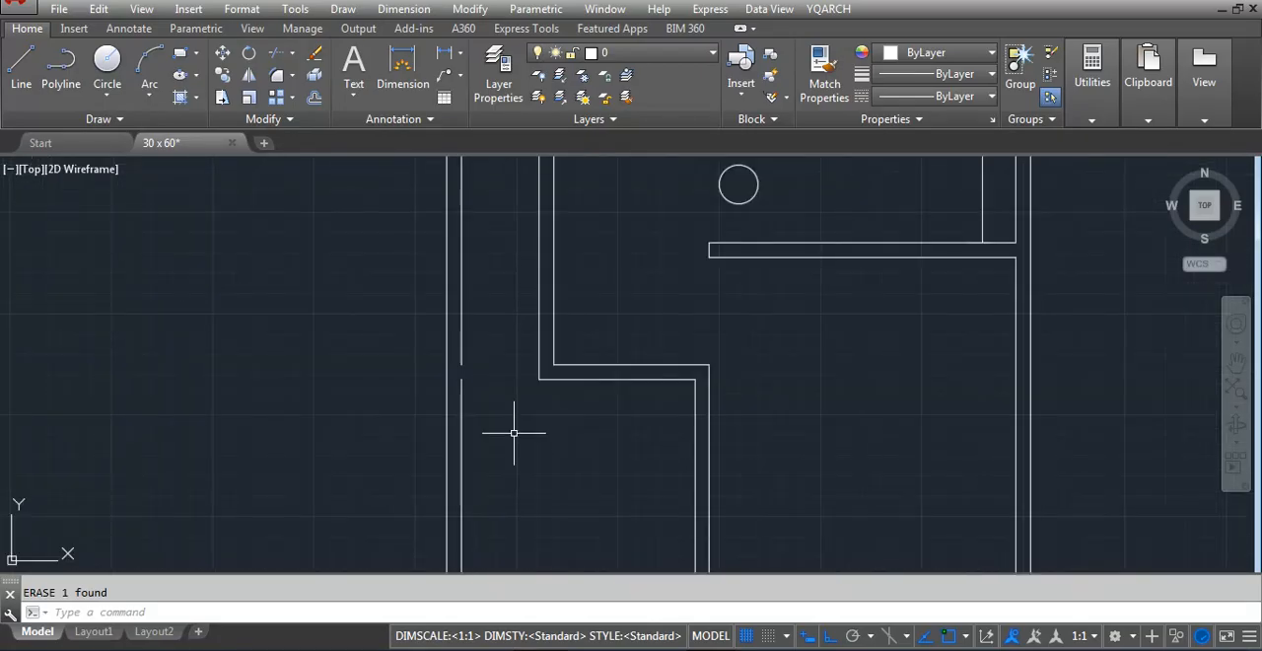
pyautogui.scroll(-3, 513, 428)
pyautogui.write('m')
pyautogui.press('Return')
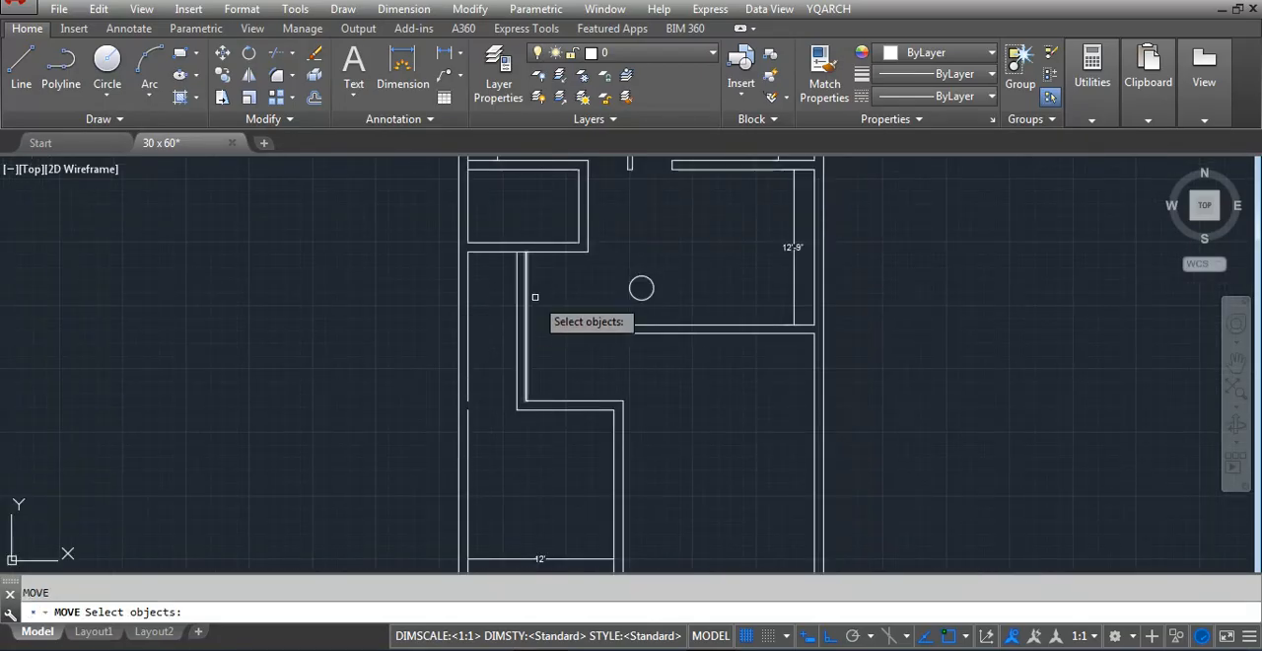
pyautogui.moveTo(483, 248); pyautogui.dragTo(664, 412)
pyautogui.press('Return')
pyautogui.click(565, 323)
pyautogui.write('9')
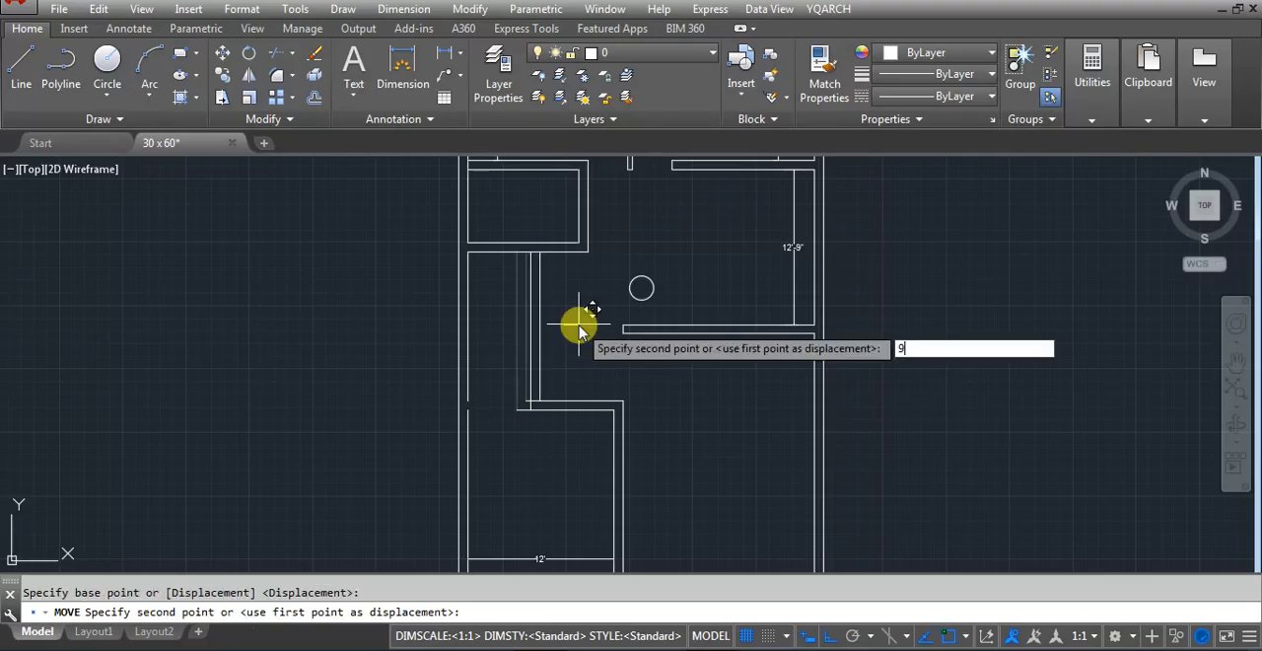
pyautogui.press('Return')
# Trim the wall line stubs projecting west of the moved partition at its lower corner
pyautogui.write('tr')
pyautogui.press('Return')
pyautogui.press('Return')
pyautogui.scroll(3, 542, 408)
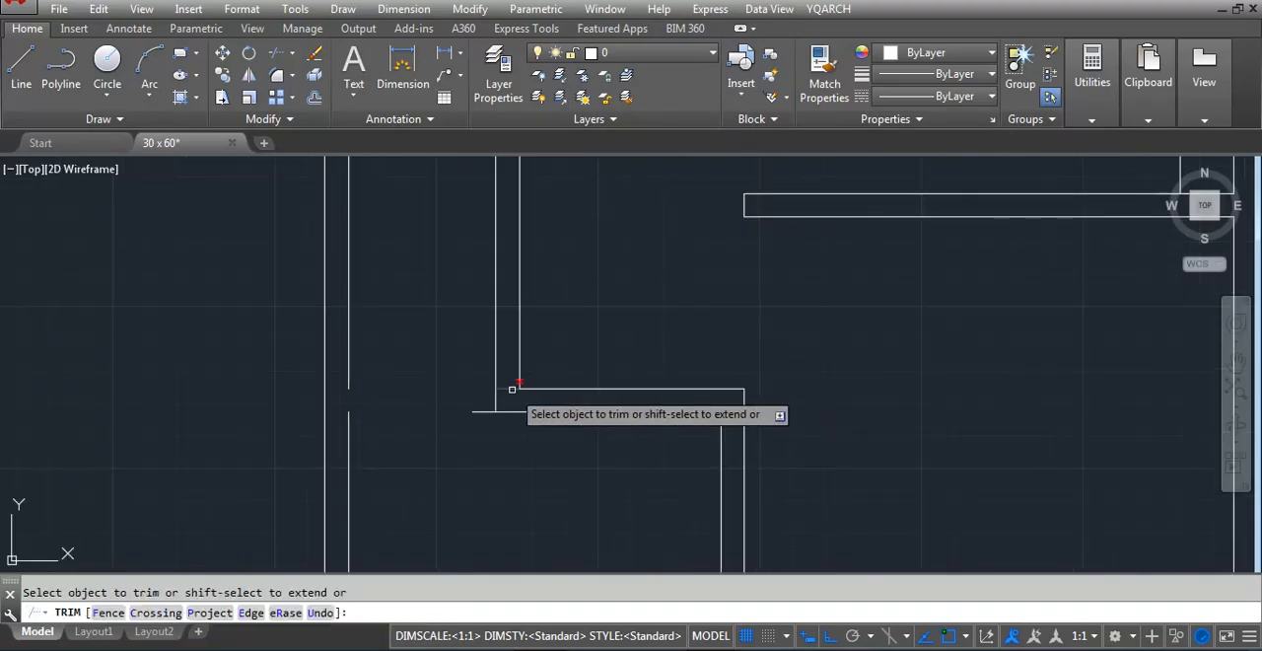
pyautogui.press('Escape')
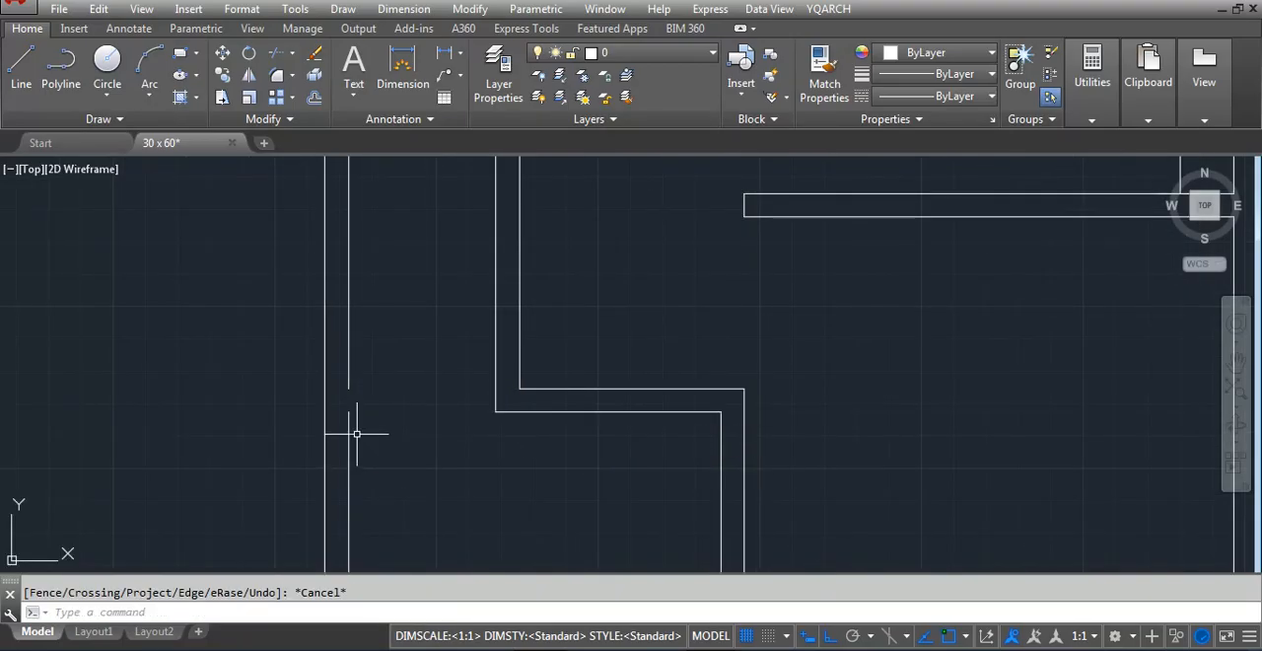
# Join the two separate segments of the west wall's inner line into one line
pyautogui.write('j')
pyautogui.press('Return')
pyautogui.click(349, 417)
pyautogui.click(348, 383)
pyautogui.press('Return')
pyautogui.scroll(-2, 612, 361)
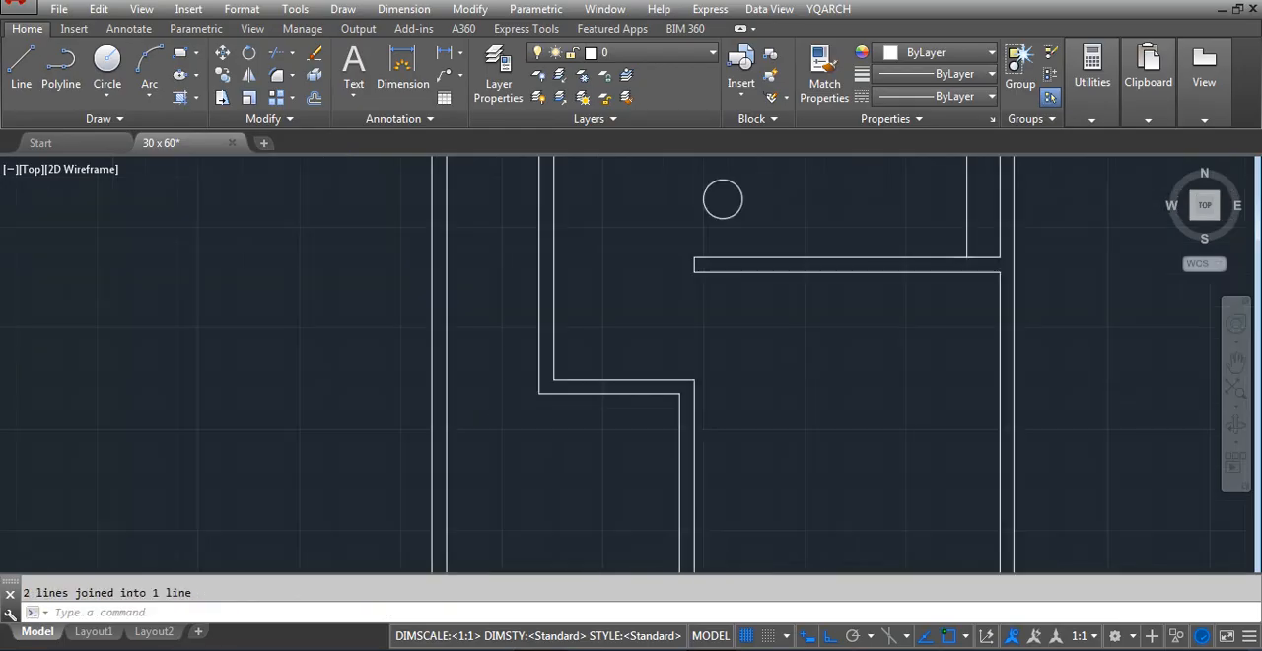
# Examine the plot's compass direction zones along the east side and compare them with the small room on the plan
pyautogui.scroll(-5, 575, 386)
pyautogui.scroll(4, 221, 378)
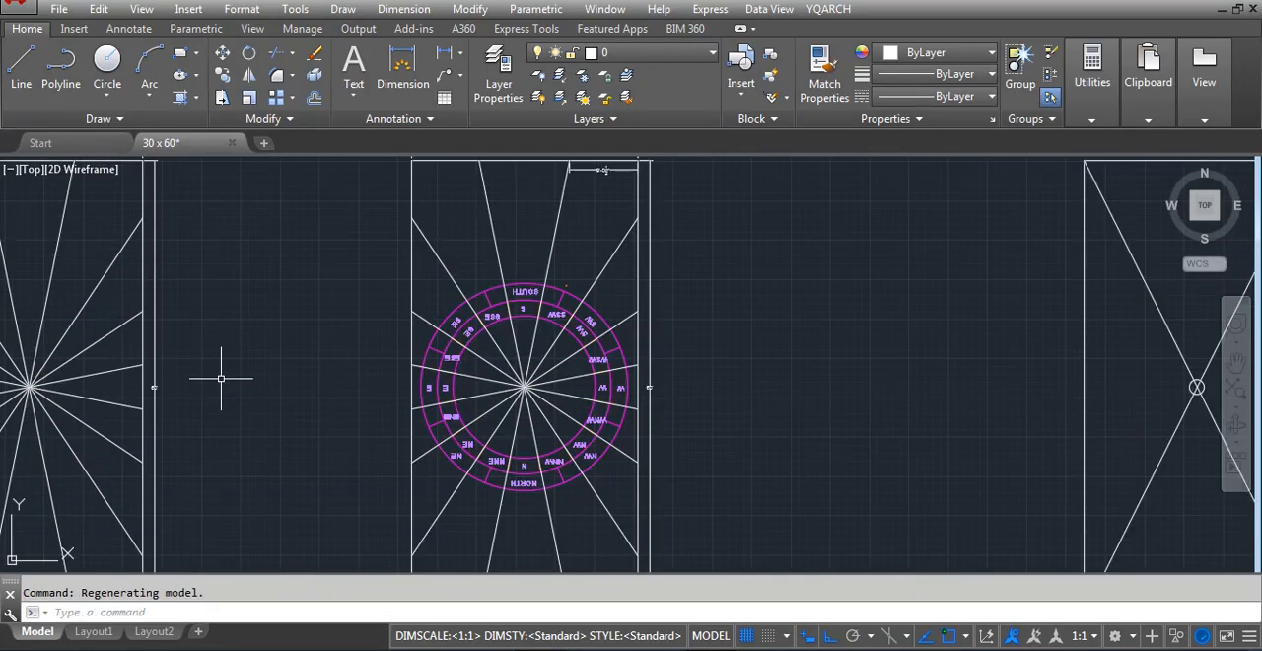
pyautogui.scroll(4, 435, 361)
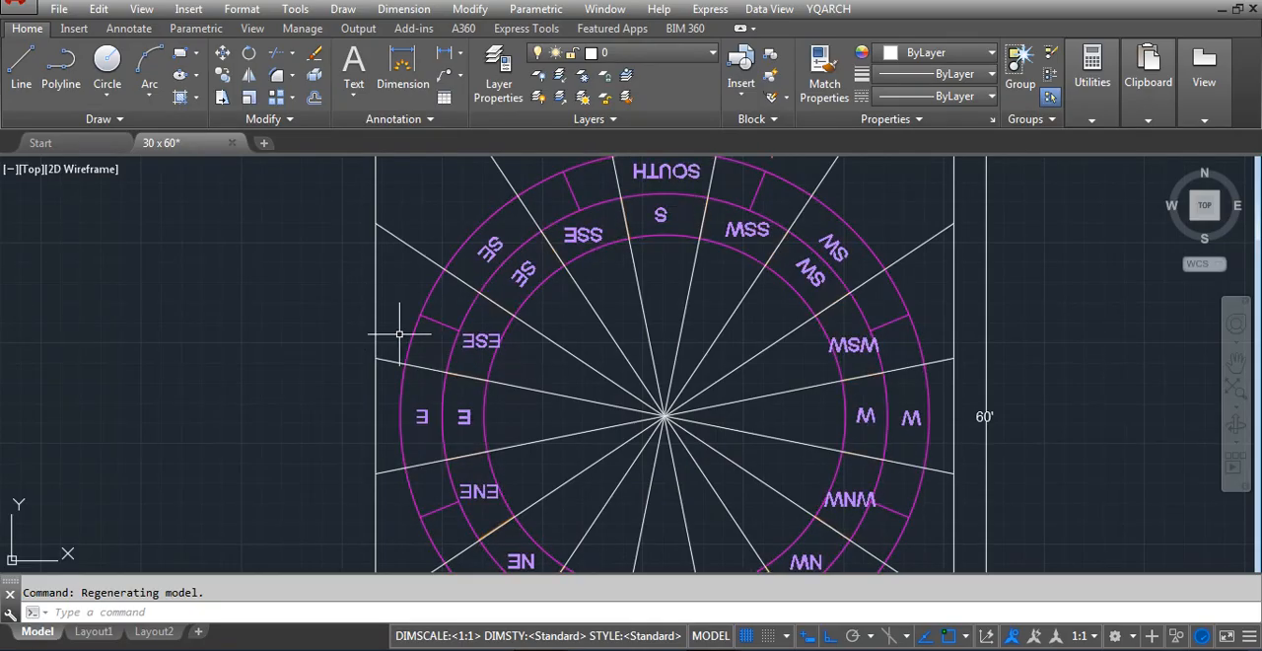
pyautogui.scroll(-2, 408, 330)
pyautogui.scroll(-6, 183, 437)
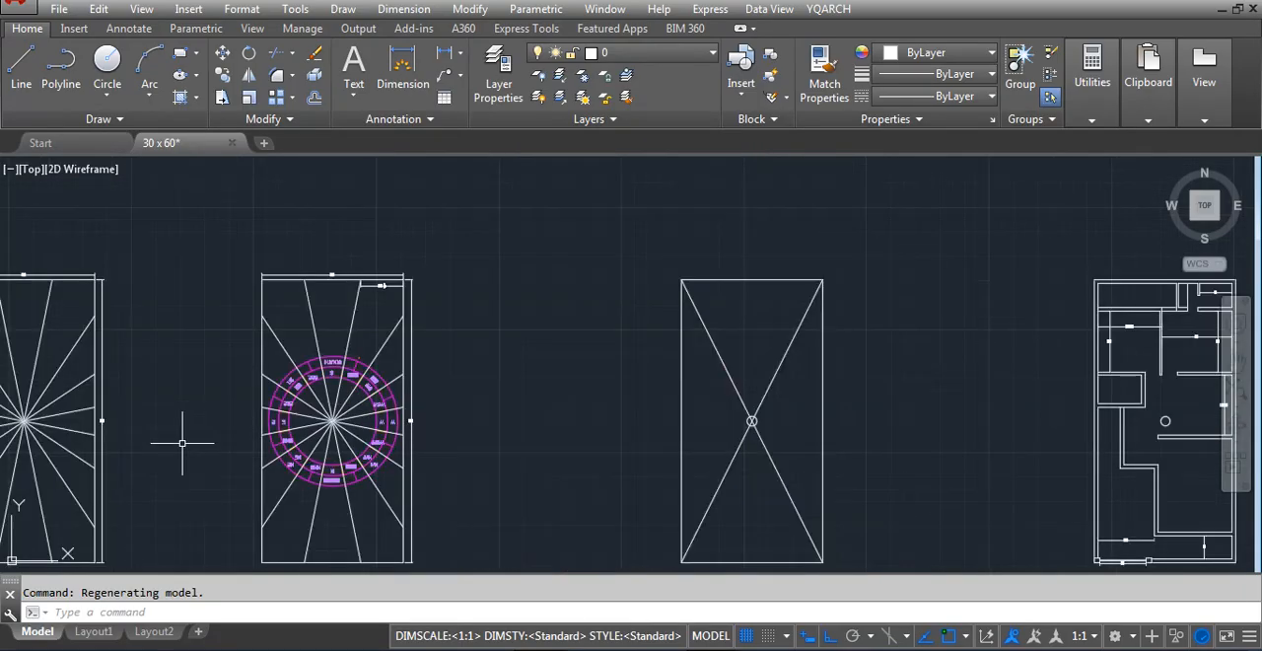
pyautogui.scroll(5, 592, 424)
pyautogui.scroll(4, 516, 439)
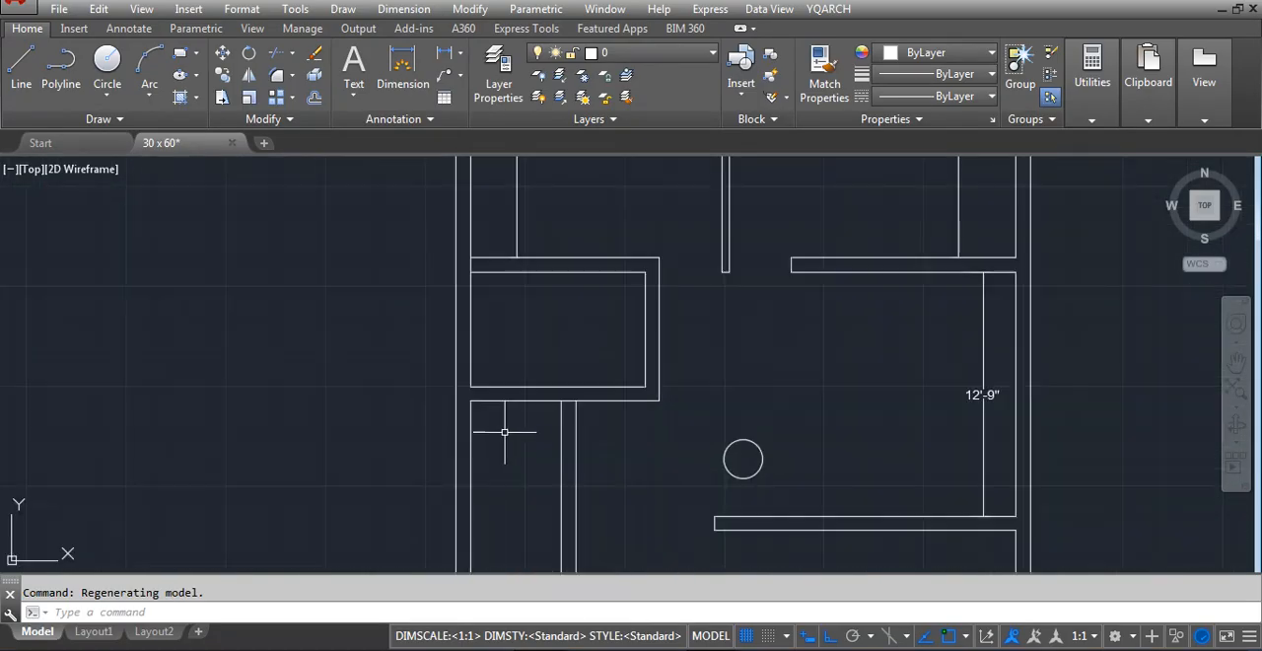
pyautogui.scroll(2, 480, 413)
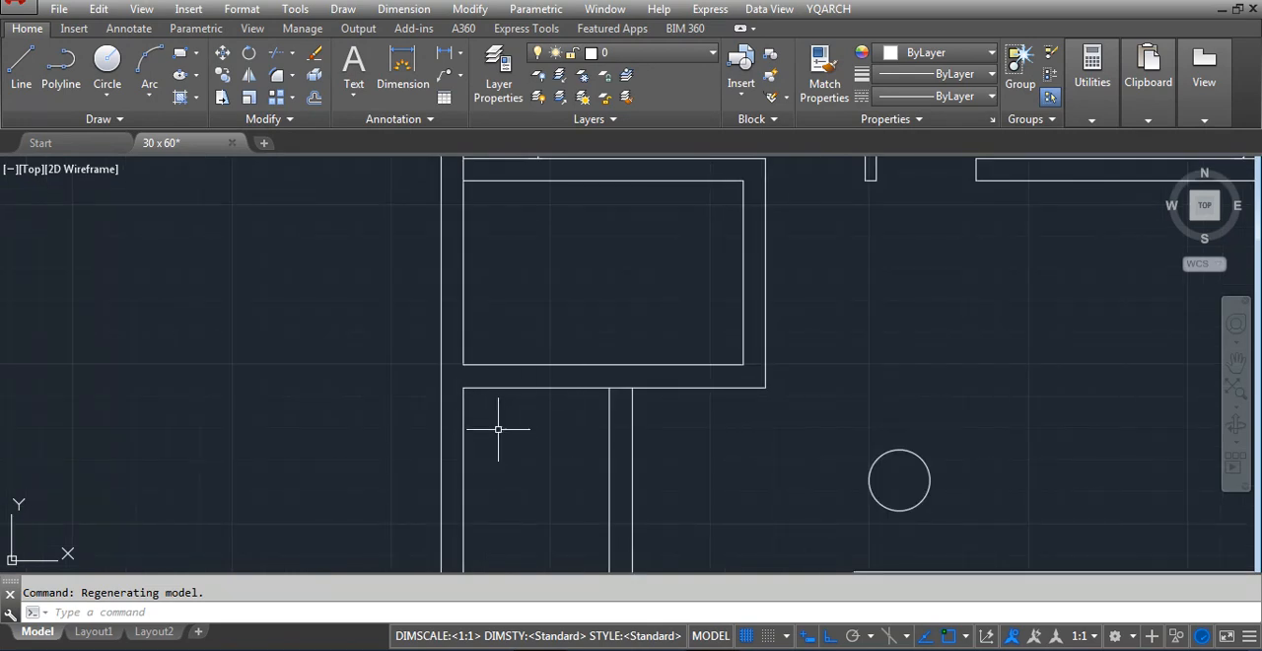
pyautogui.write('lu')
pyautogui.press('Return')
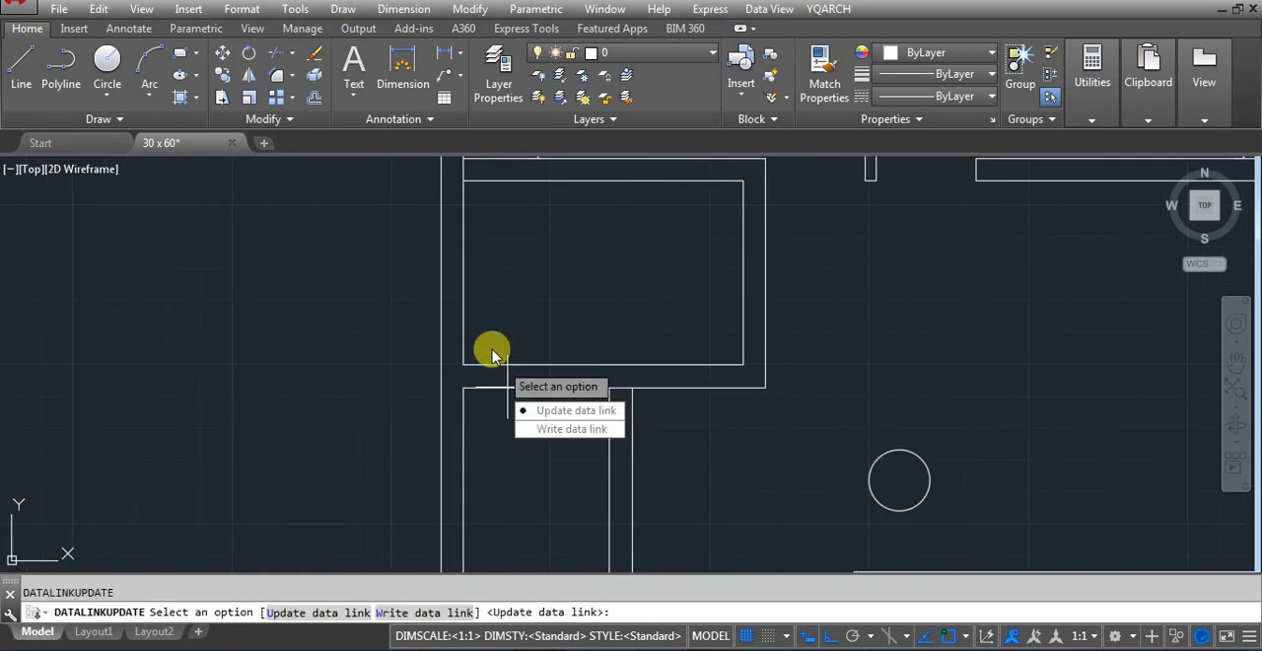
pyautogui.press('Escape')
# Add a vertical linear dimension between the small room's lower and upper inner wall lines
pyautogui.write('dli')
pyautogui.press('Return')
pyautogui.click(493, 355)
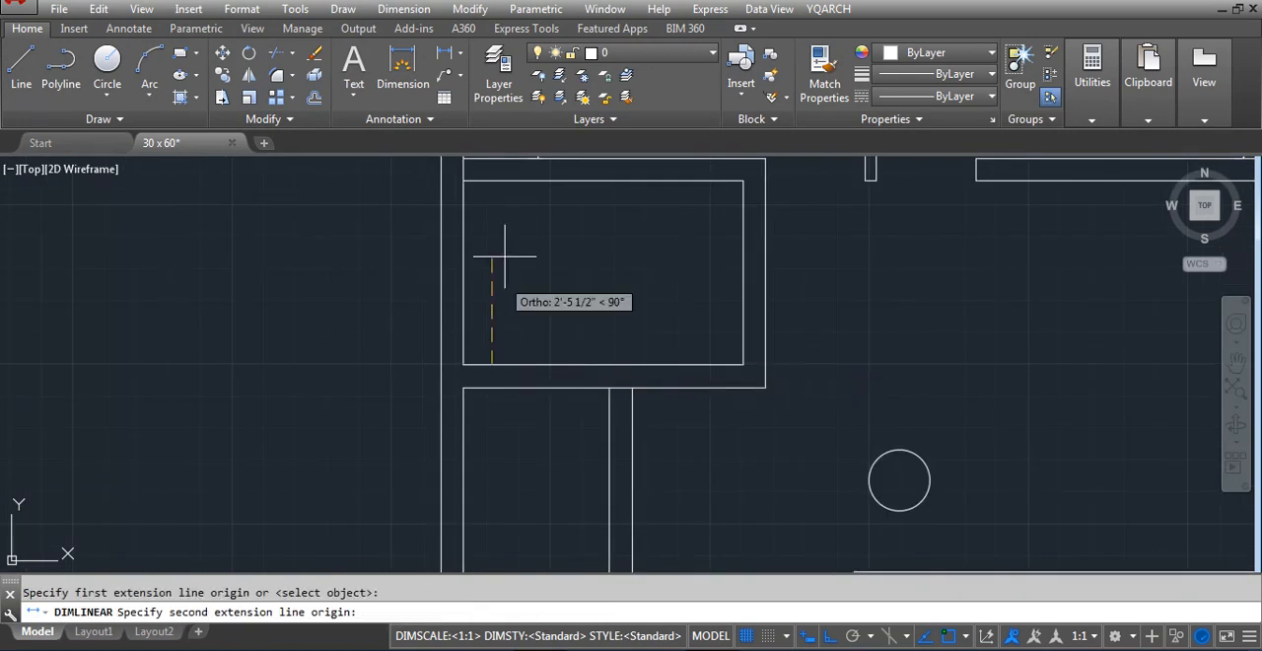
pyautogui.click(494, 204)
pyautogui.click(495, 206)
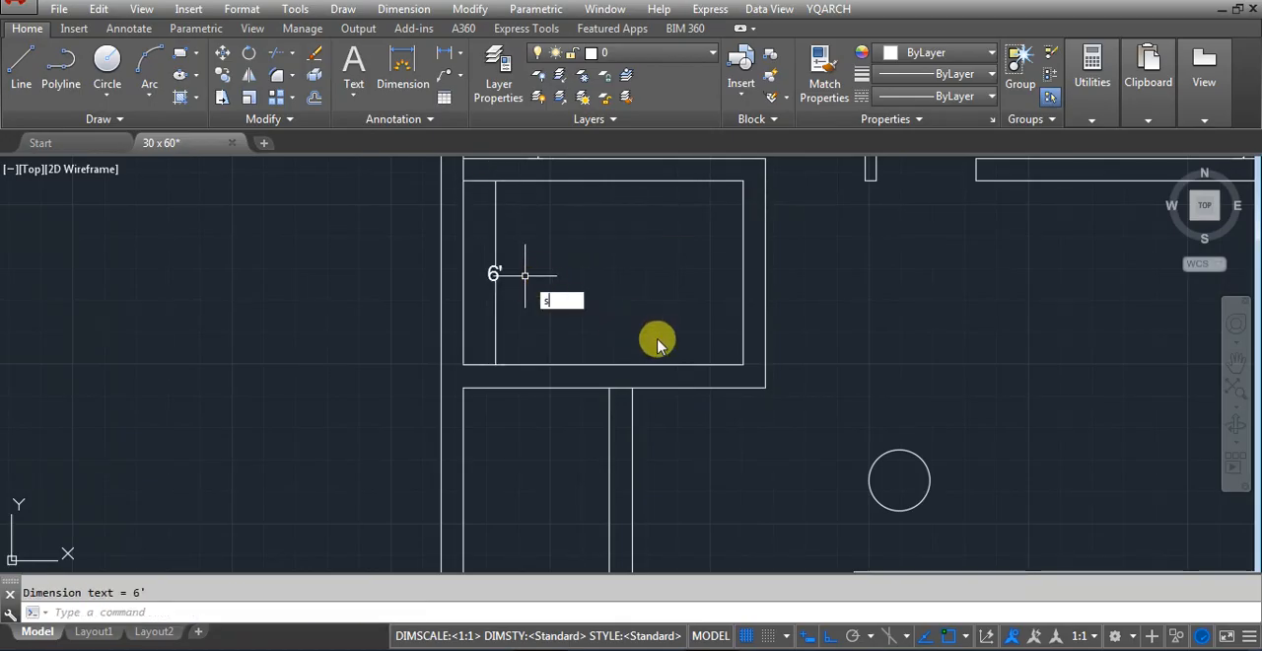
# Stretch the small room's lower wall 6" upward together with the partition ends attached to it
pyautogui.press('Return')
pyautogui.click(808, 404)
pyautogui.click(361, 344)
pyautogui.press('Return')
pyautogui.click(575, 349)
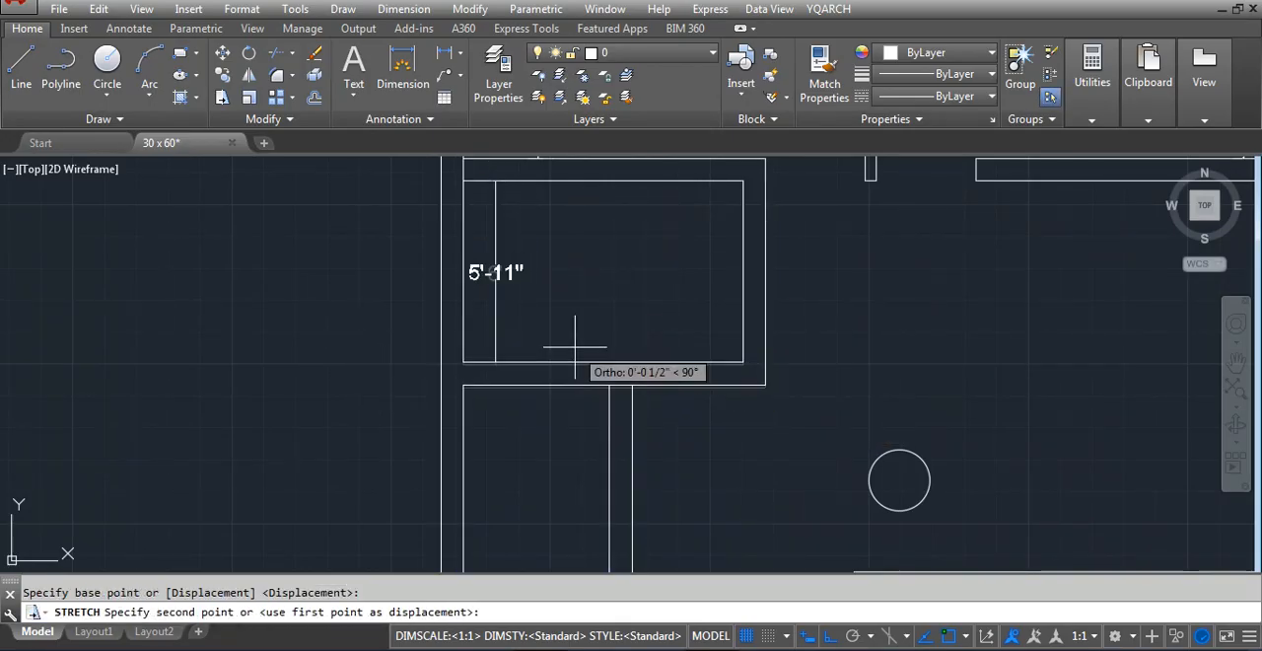
pyautogui.write('6')
pyautogui.press('Return')
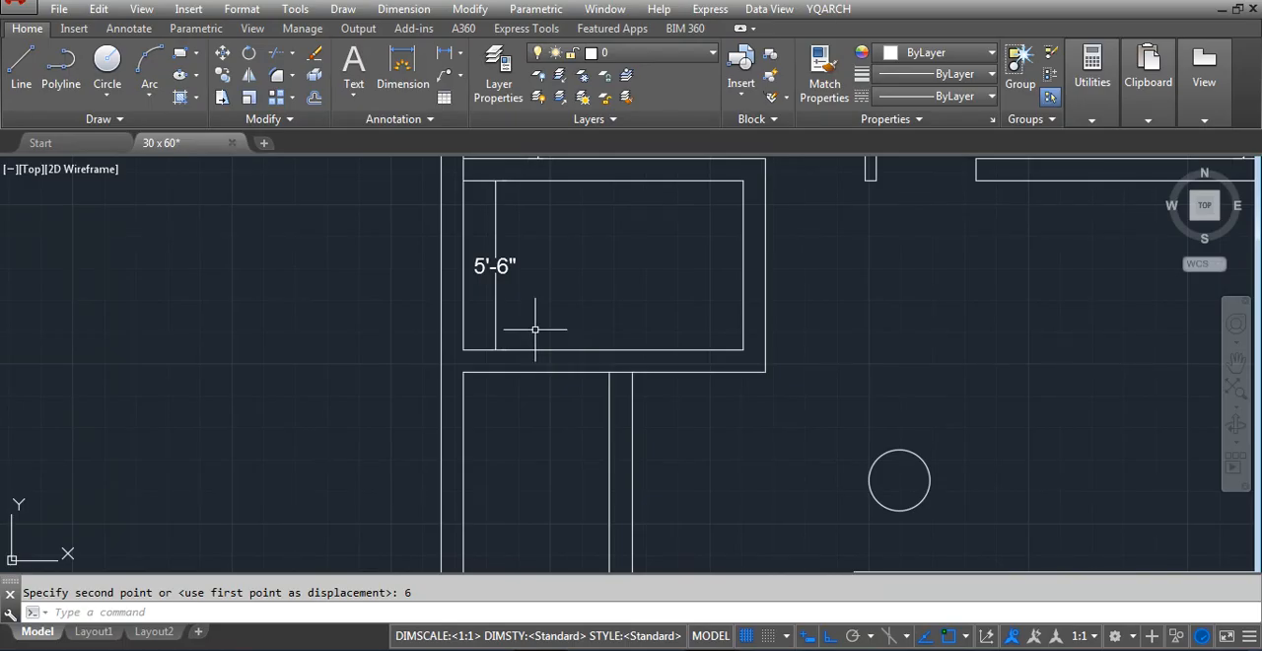
# Trim the west wall's inner line where the small room's upper wall meets it
pyautogui.write('t')
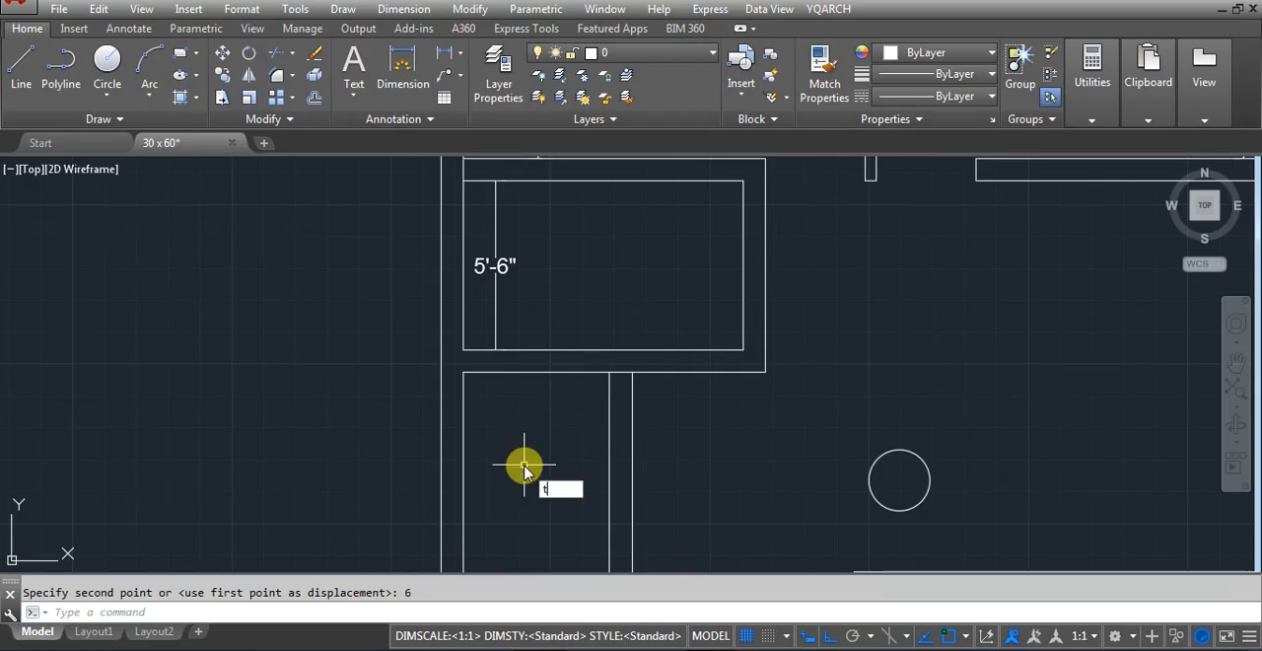
pyautogui.write('r')
pyautogui.press('Return')
pyautogui.press('Return')
pyautogui.press('Escape')
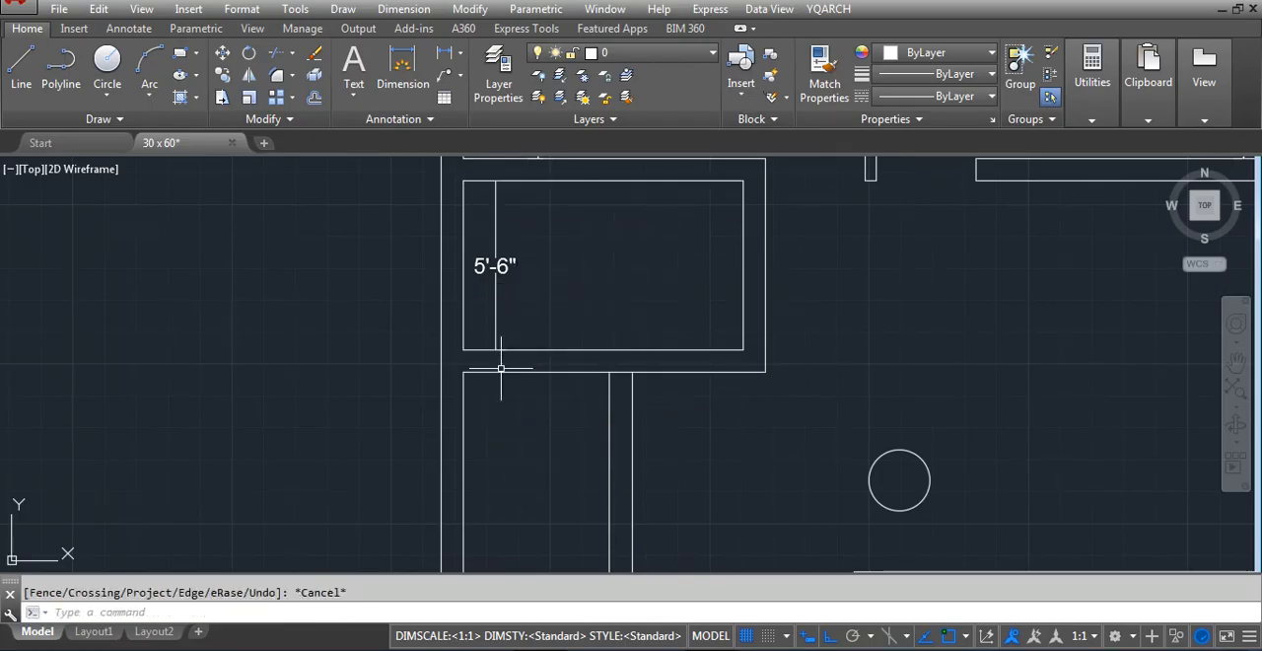
# Extend both lines of the lower room's upper wall westward to the west wall's inner line
pyautogui.scroll(-5, 501, 368)
pyautogui.scroll(5, 559, 483)
pyautogui.write('e')
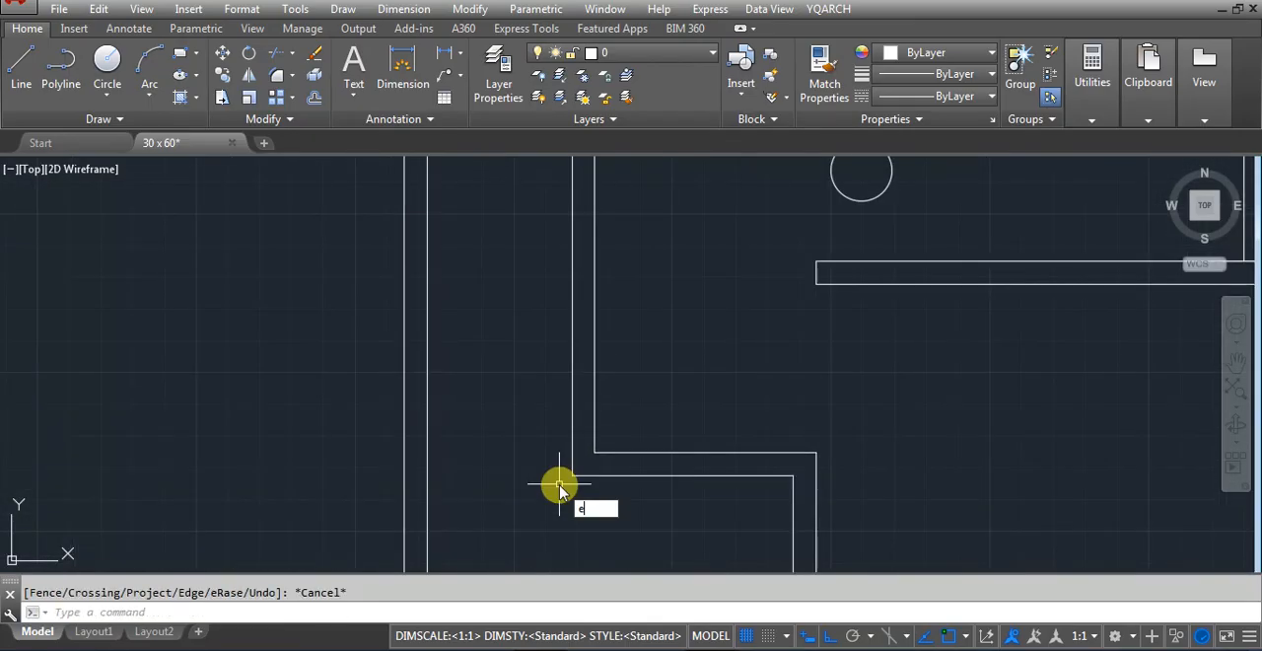
pyautogui.write('x')
pyautogui.press('Return')
pyautogui.press('Return')
pyautogui.click(592, 476)
pyautogui.click(613, 452)
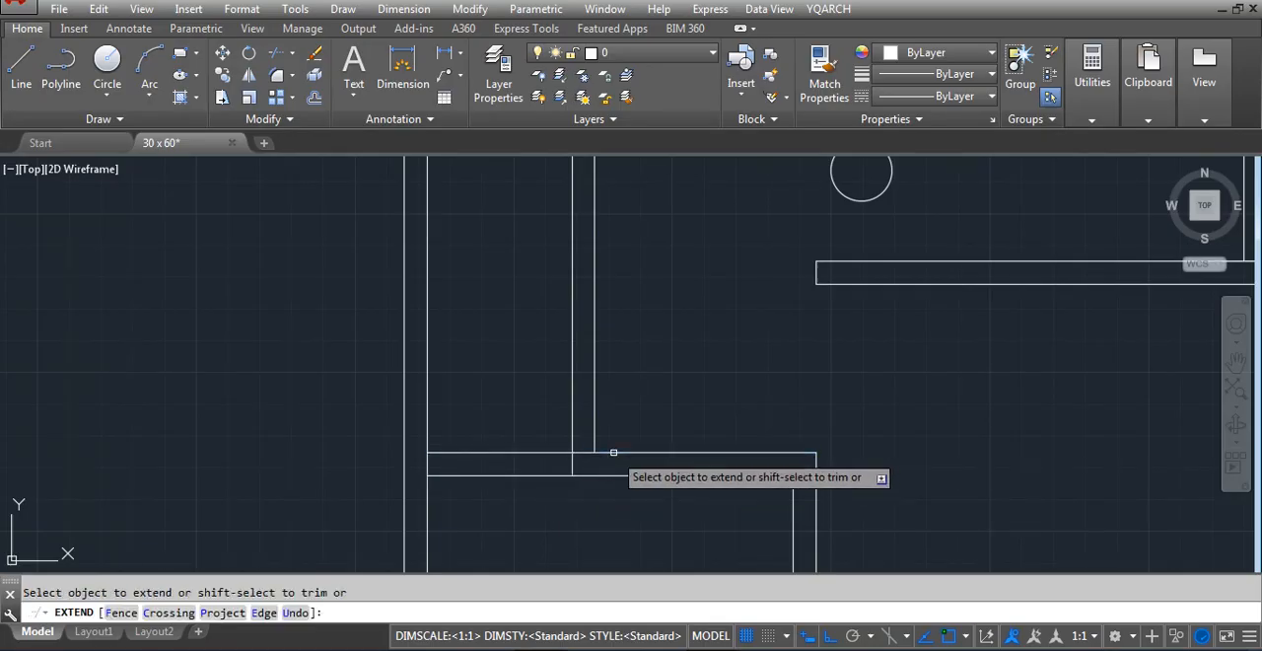
pyautogui.press('Escape')
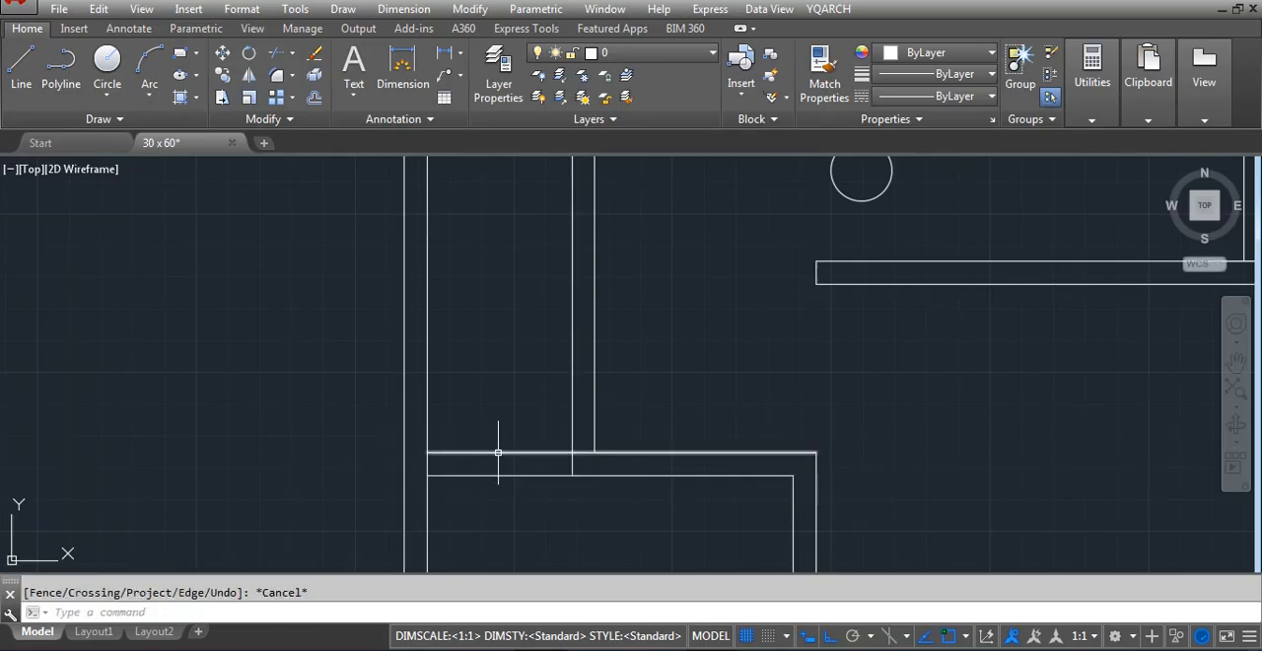
# Trim the outer line of the lower room's upper wall between the two partition lines
pyautogui.write('tr')
pyautogui.press('Return')
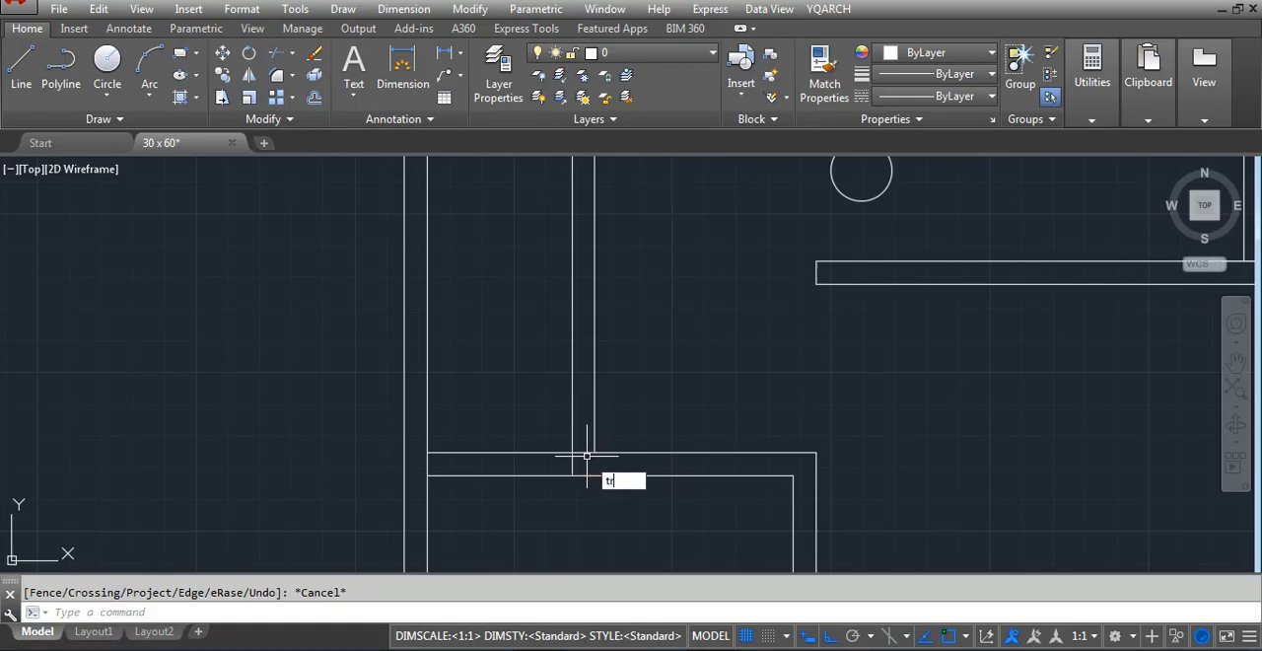
pyautogui.press('Return')
pyautogui.press('Escape')
# Draw two crossing diagonal lines between the corners of the narrow space between the west wall and the partition
pyautogui.scroll(-3, 519, 426)
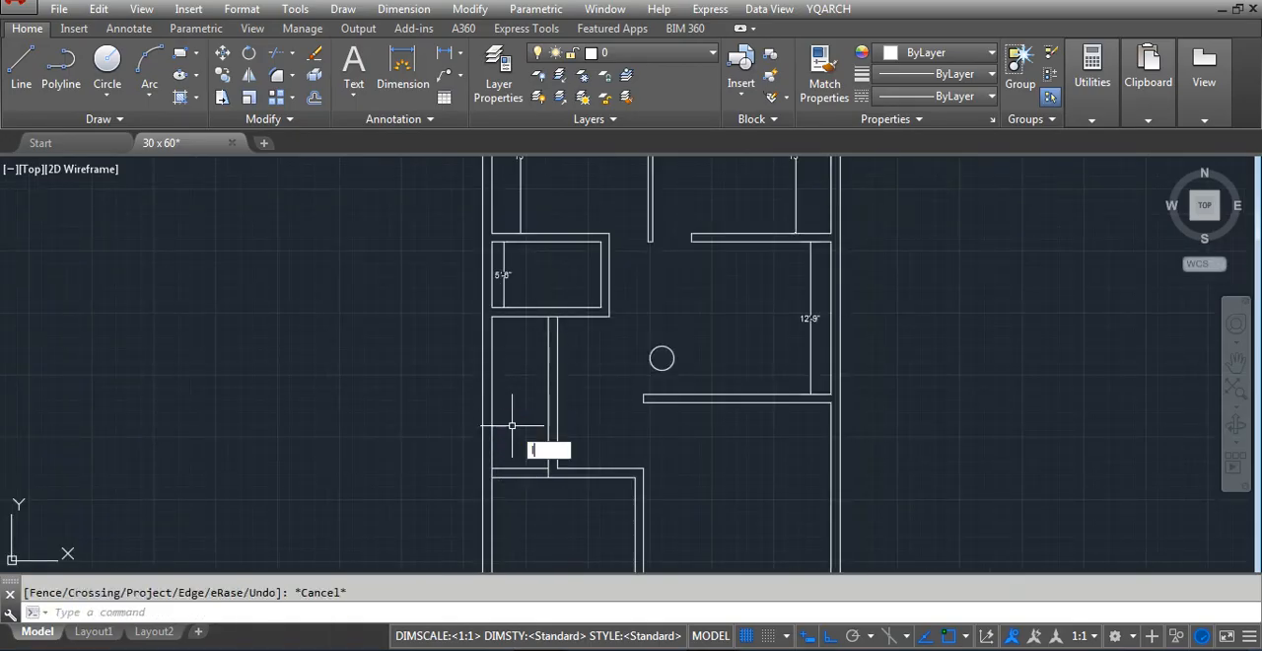
pyautogui.press('Return')
pyautogui.click(548, 467)
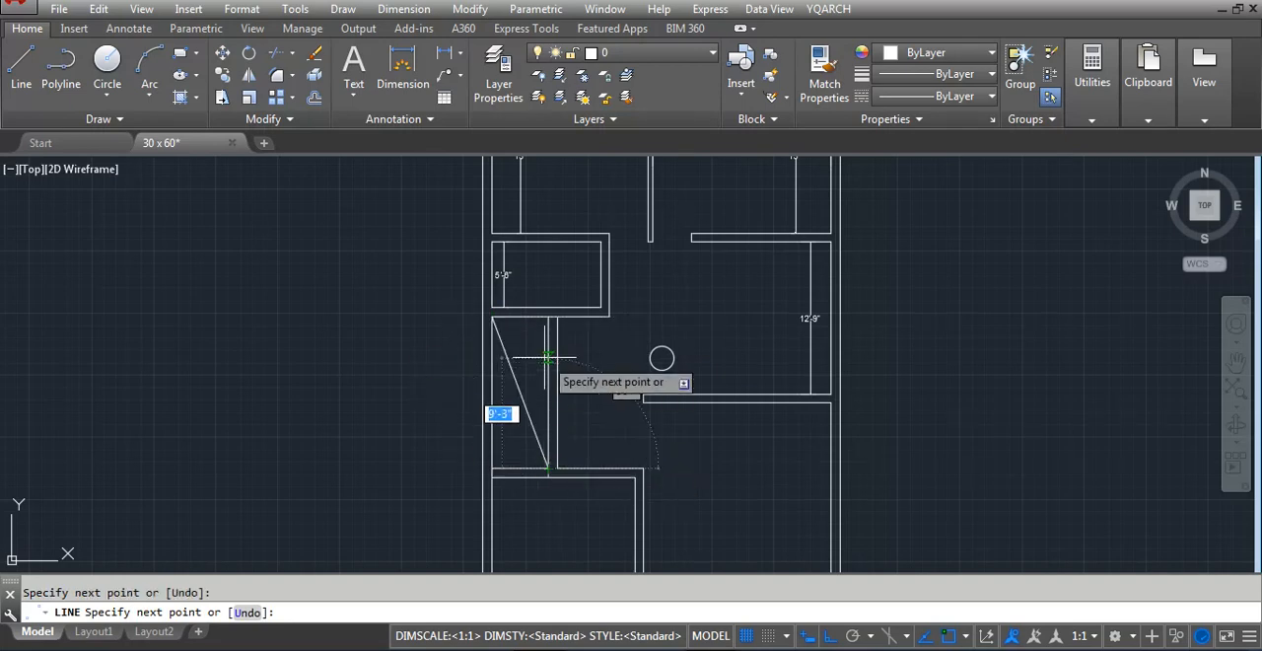
pyautogui.press('Return')
pyautogui.press('Return')
pyautogui.click(548, 317)
pyautogui.click(492, 467)
pyautogui.press('Escape')
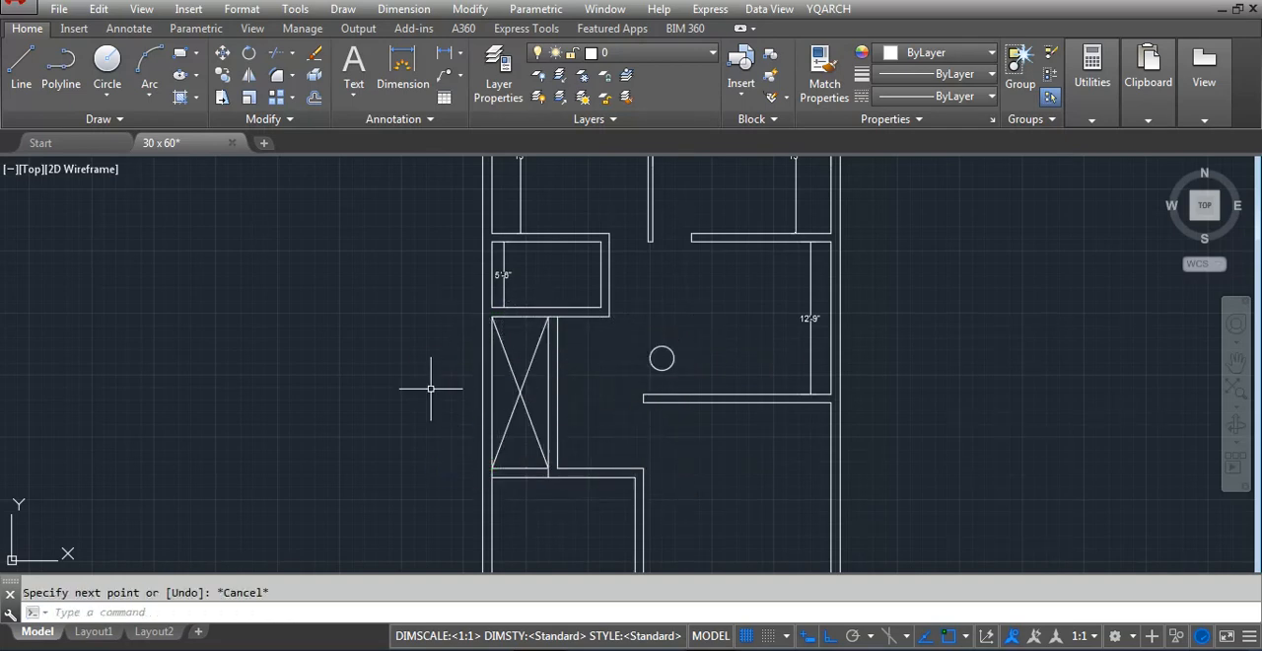
# Add a horizontal linear dimension across the crossed narrow space from the partition to the west wall
pyautogui.write('dli')
pyautogui.press('Return')
pyautogui.scroll(4, 536, 391)
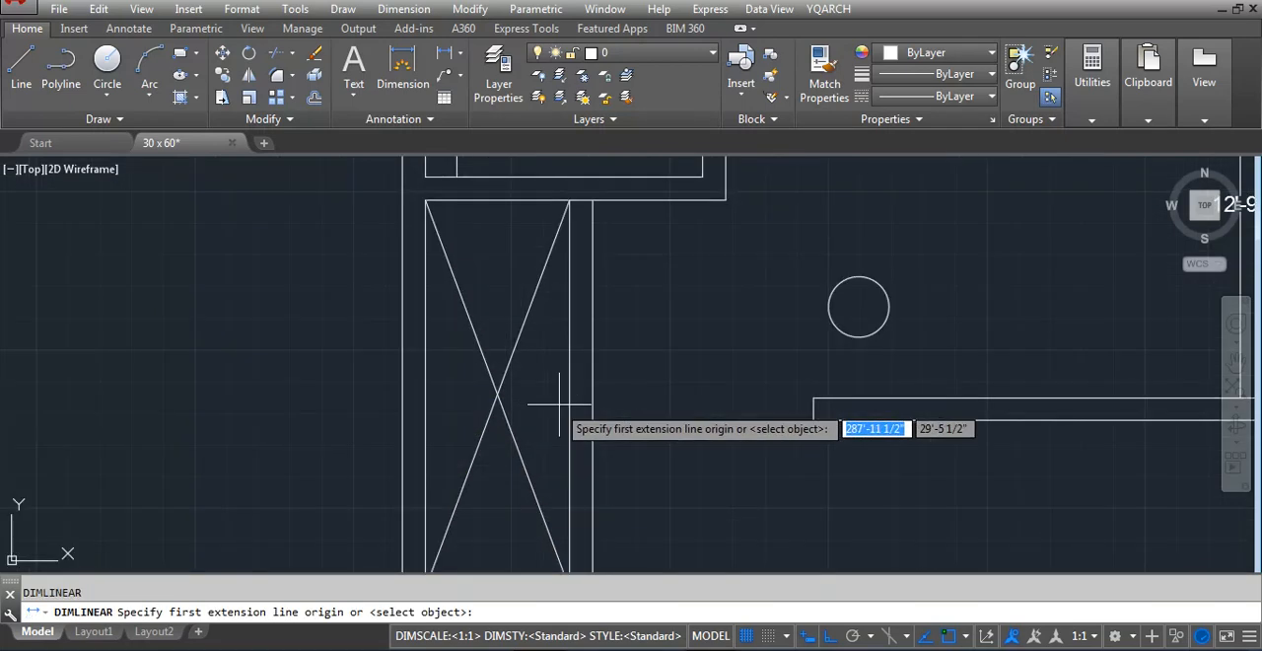
pyautogui.click(549, 396)
pyautogui.click(415, 427)
pyautogui.click(493, 465)
pyautogui.scroll(-5, 585, 384)
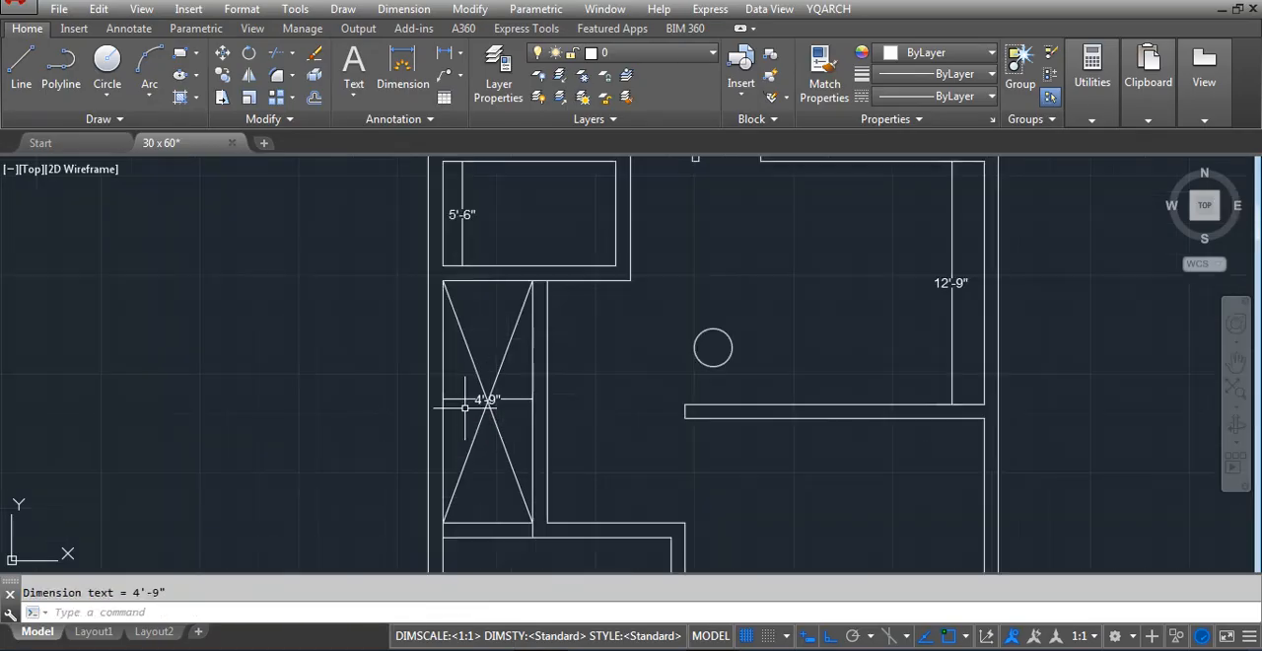
# Offset the west wall's inner line 60 inches eastward into the small room above the crossed shaft
pyautogui.scroll(2, 615, 367)
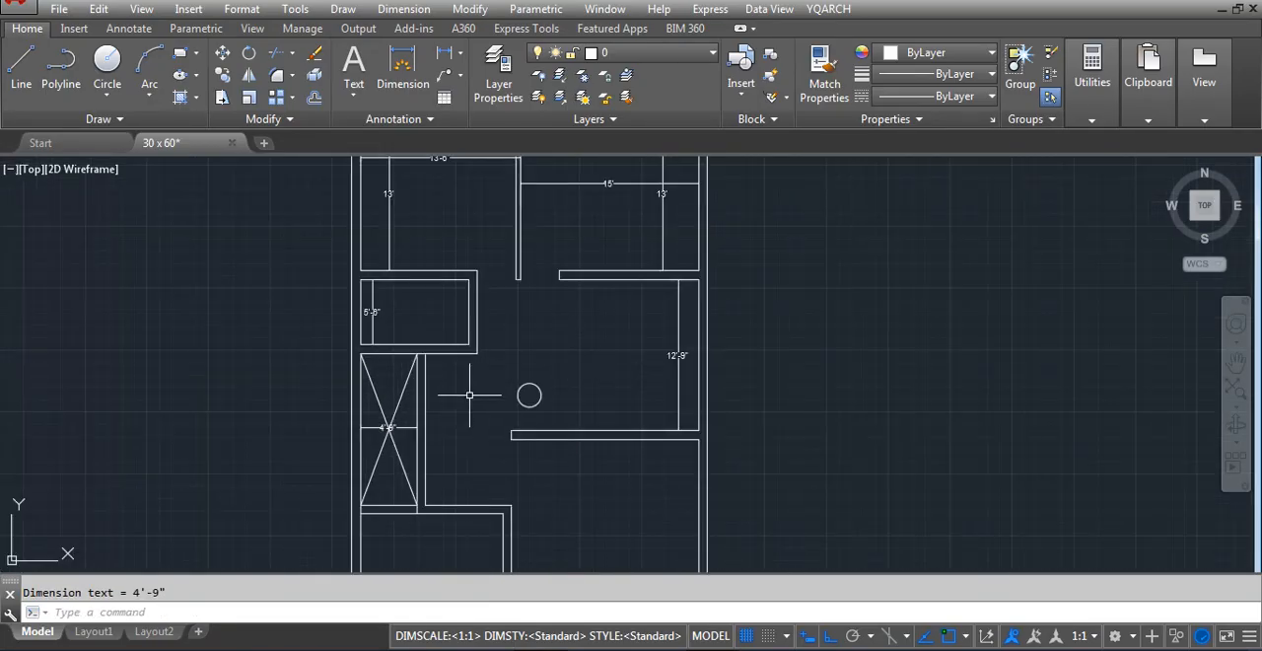
pyautogui.scroll(4, 367, 315)
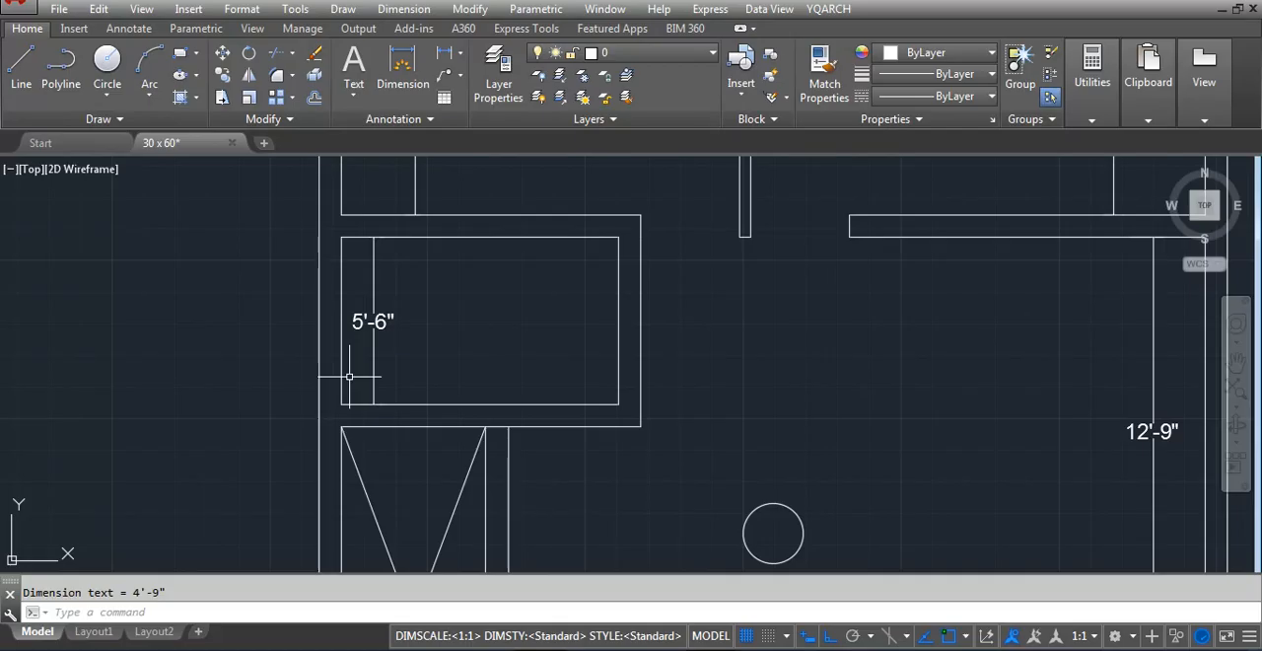
pyautogui.write('o')
pyautogui.press('Return')
pyautogui.write('60')
pyautogui.press('Return')
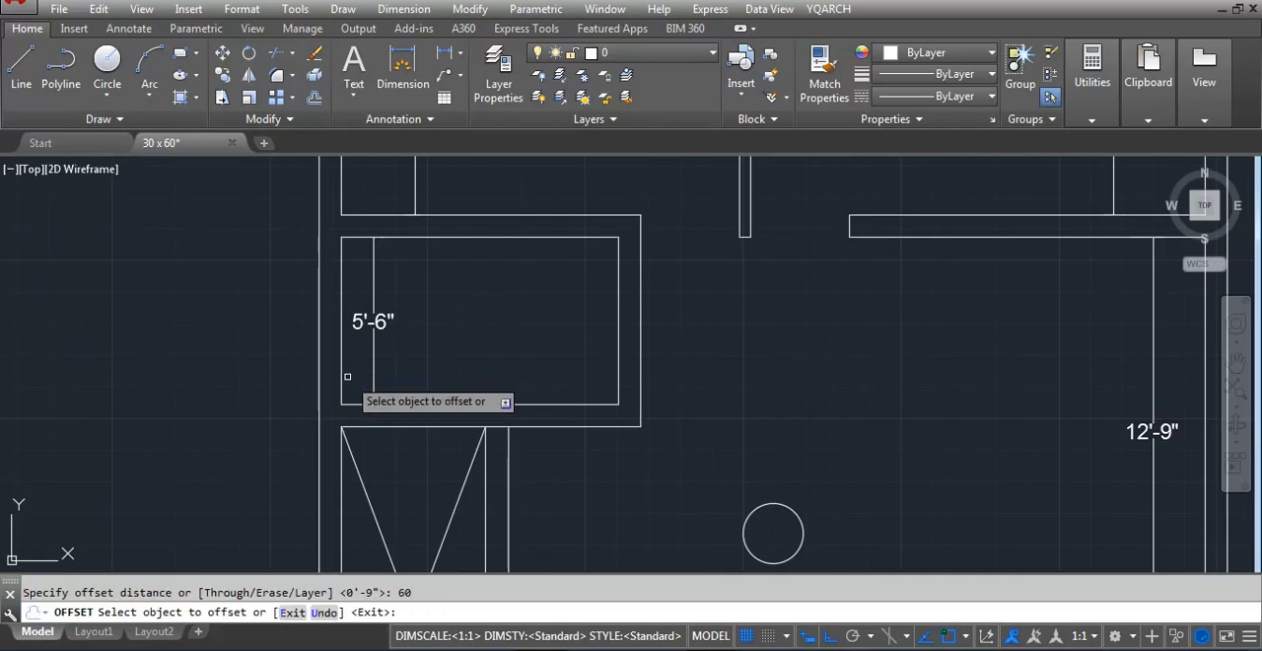
pyautogui.click(344, 378)
pyautogui.click(484, 379)
pyautogui.press('Escape')
# Move the offset line inside the small room 24 inches to the east
pyautogui.click(509, 321)
pyautogui.click(466, 350)
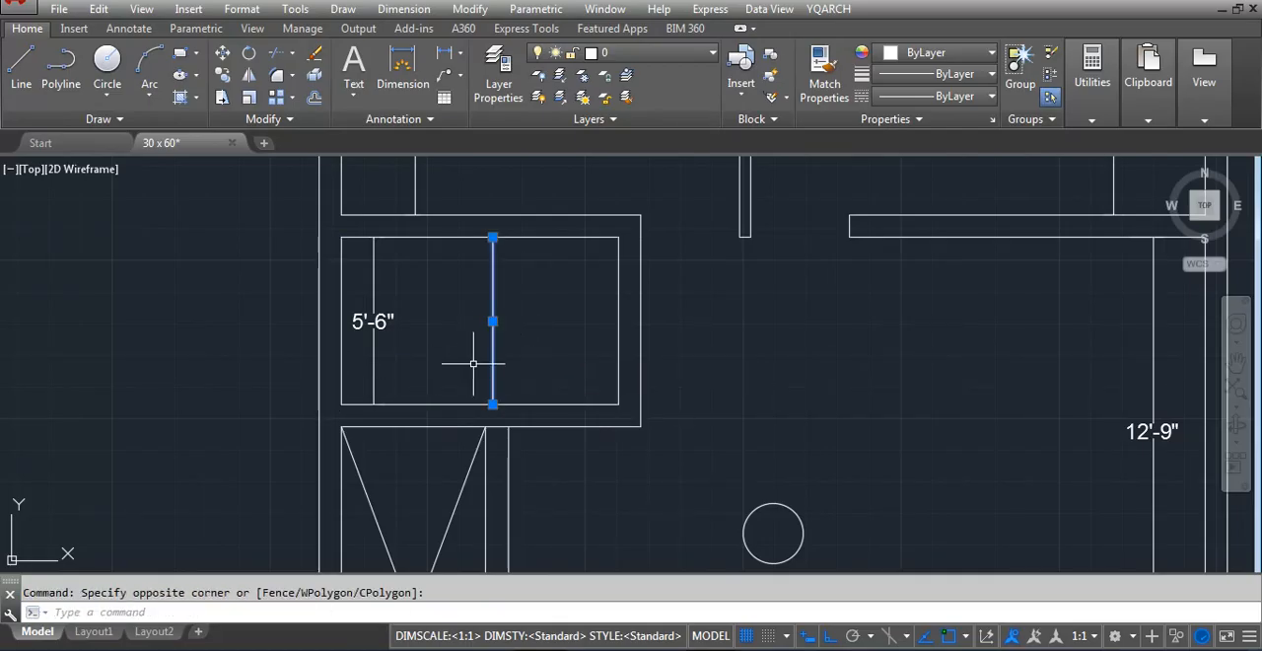
pyautogui.write('m')
pyautogui.press('Return')
pyautogui.click(538, 353)
pyautogui.write('24')
pyautogui.press('Return')
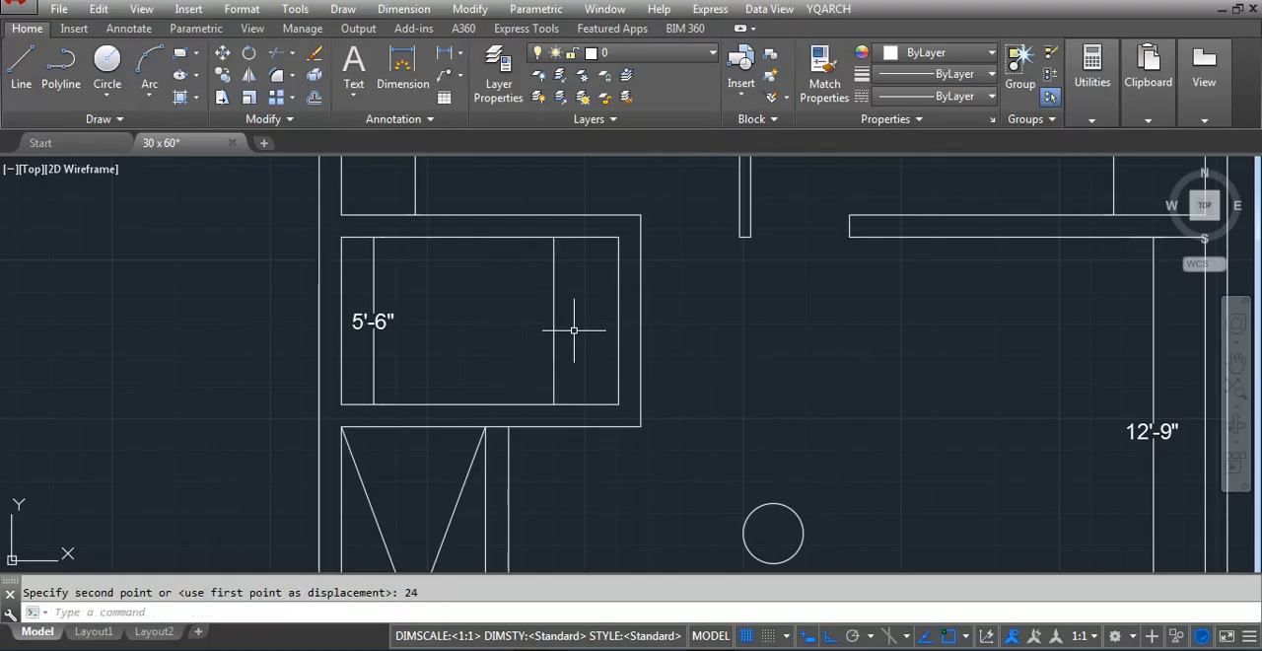
# Shift the offset line further east toward the small room's east wall in two moves of 12 inches each
pyautogui.click(561, 336)
pyautogui.click(512, 355)
pyautogui.press('Return')
pyautogui.click(470, 365)
pyautogui.write('12')
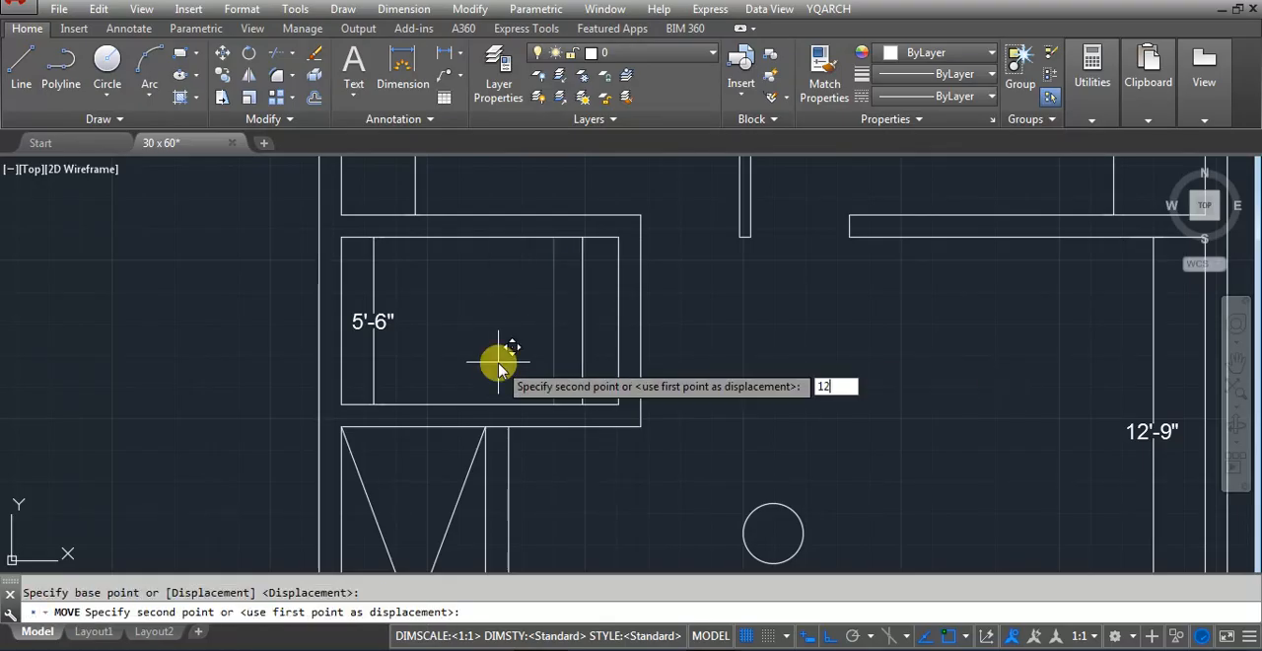
pyautogui.press('Return')
pyautogui.click(594, 349)
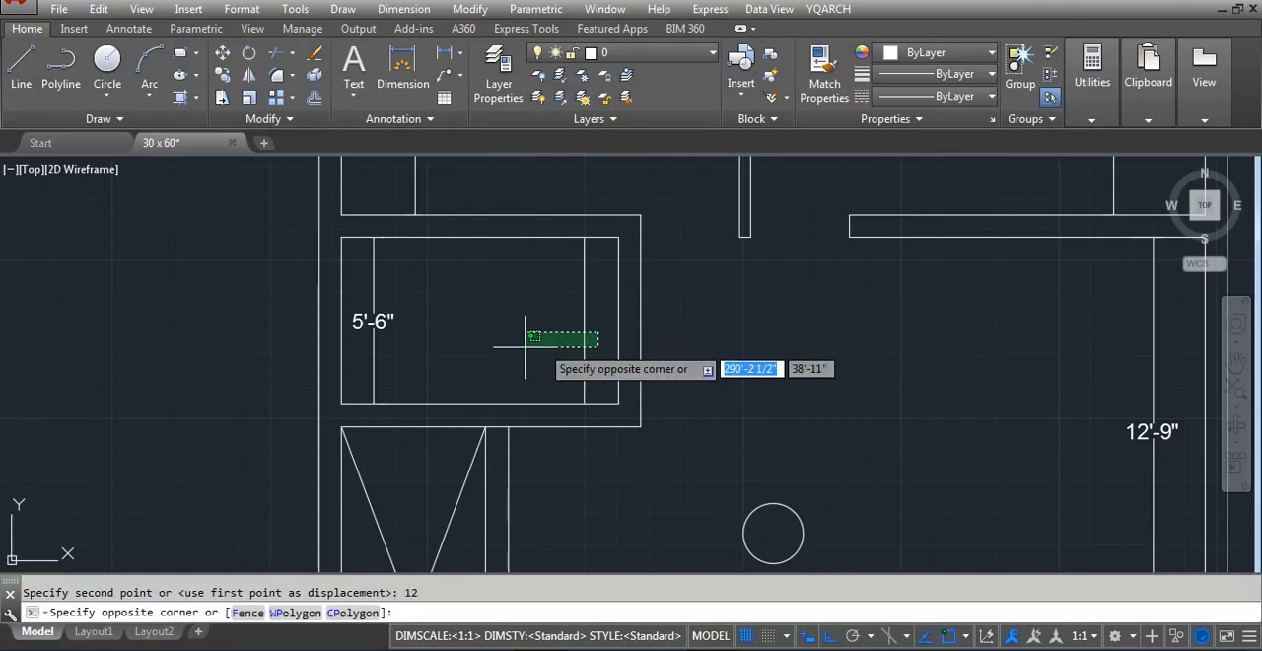
pyautogui.click(493, 347)
pyautogui.press('Return')
pyautogui.click(516, 347)
pyautogui.write('12')
pyautogui.press('Return')
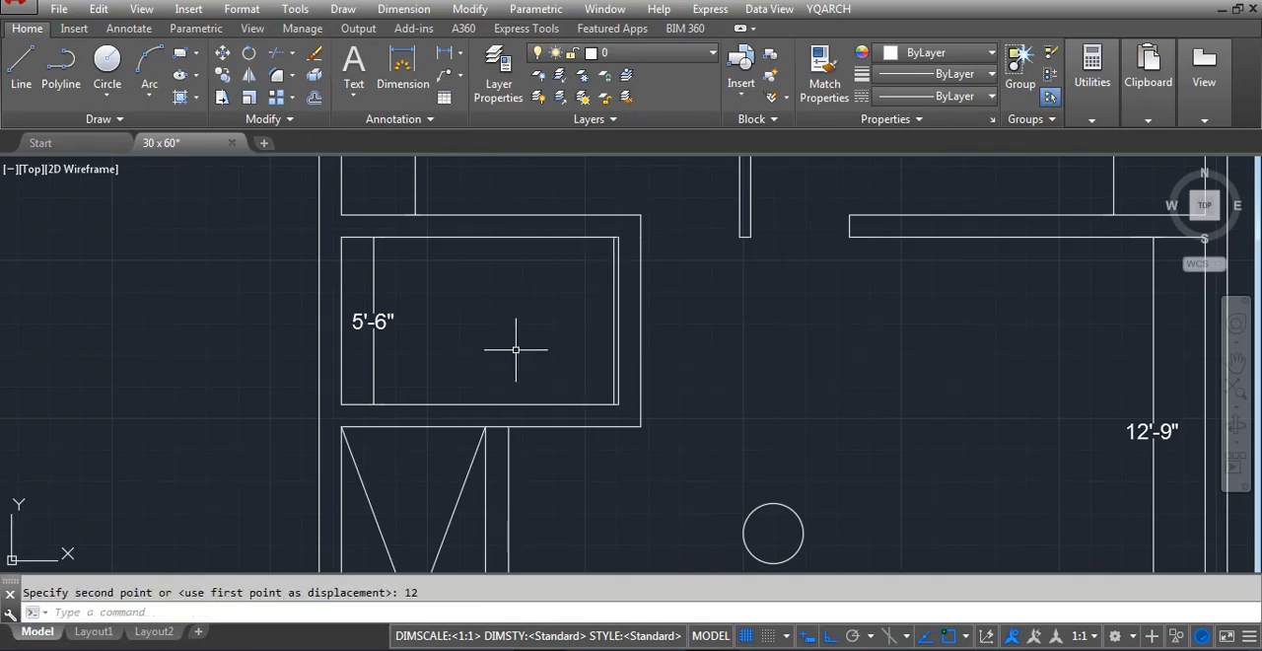
# Erase the shifted offset line beside the small room's east wall, keeping the wall's own inner line
pyautogui.click(614, 280)
pyautogui.press('Delete')
pyautogui.scroll(-2, 563, 310)
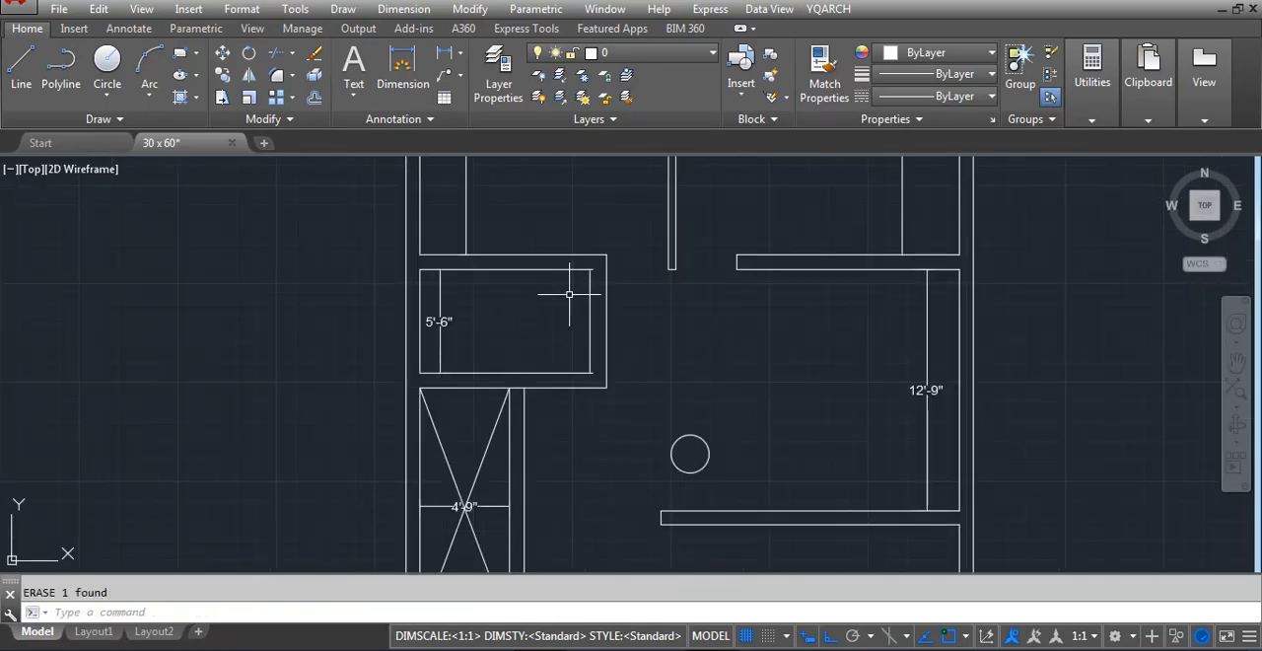
pyautogui.hotkey('ctrl', 'z')
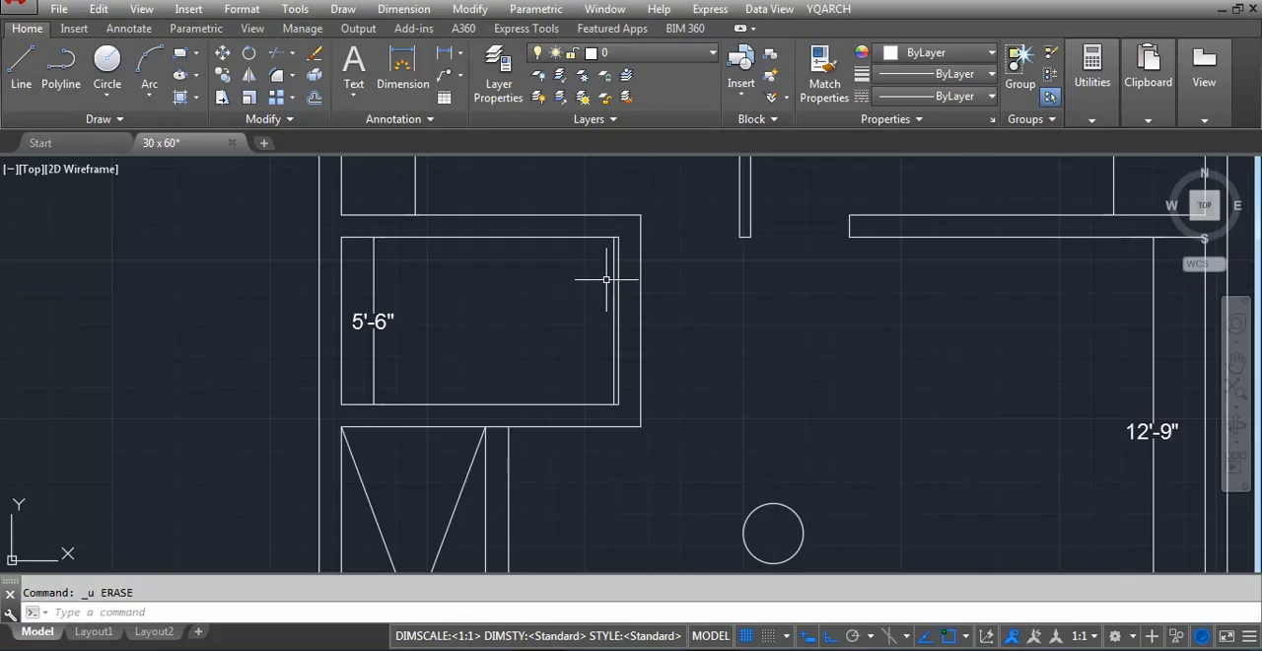
pyautogui.click(613, 280)
pyautogui.press('Delete')
pyautogui.scroll(-3, 508, 328)
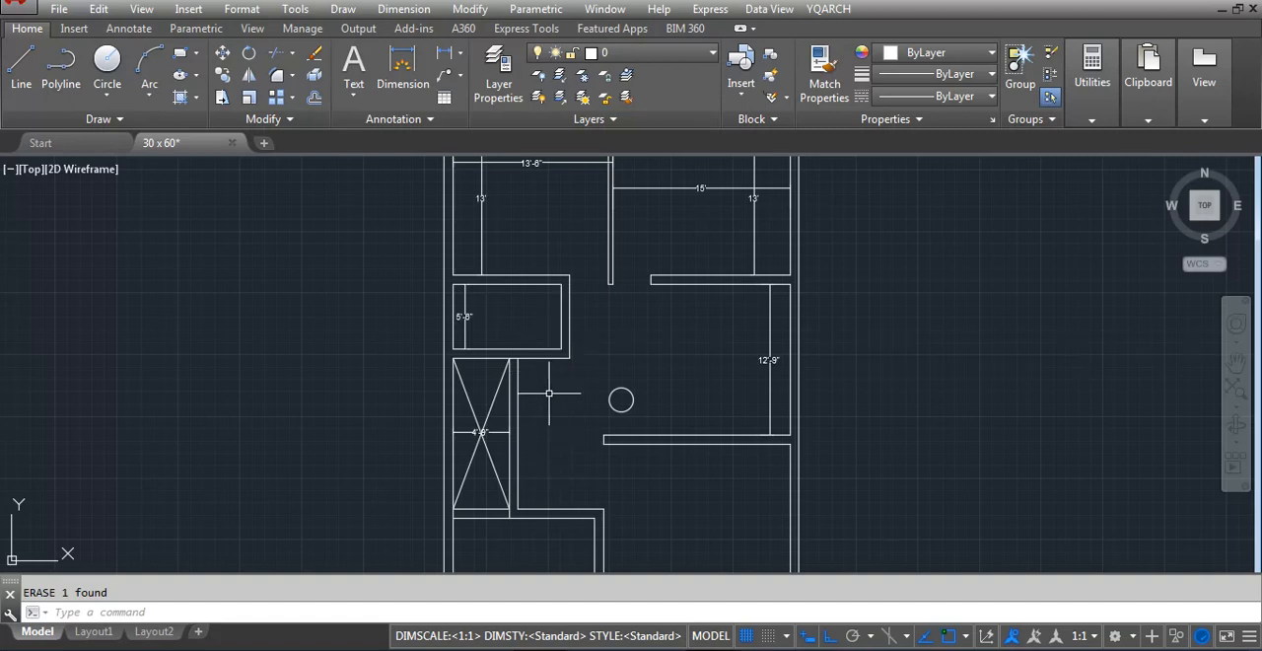
# Stretch the free end of the horizontal wall below the 12'-9" space eastward, leaving only a short stub at the east wall
pyautogui.scroll(2, 465, 280)
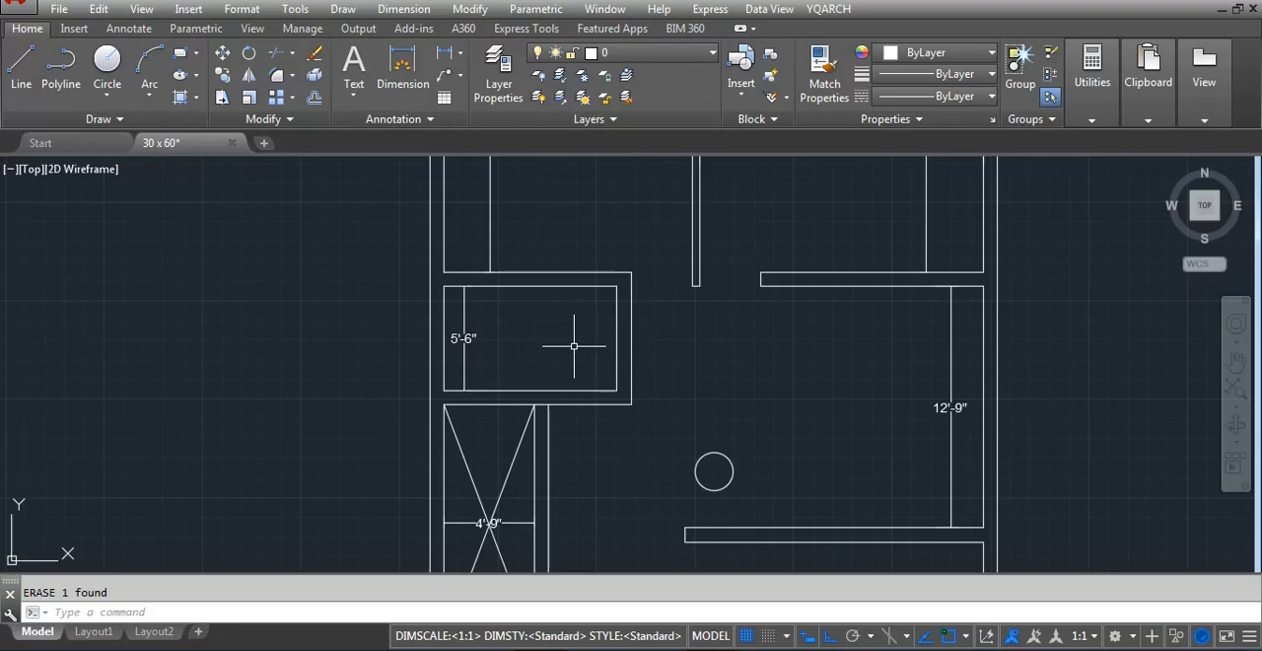
pyautogui.scroll(-4, 592, 402)
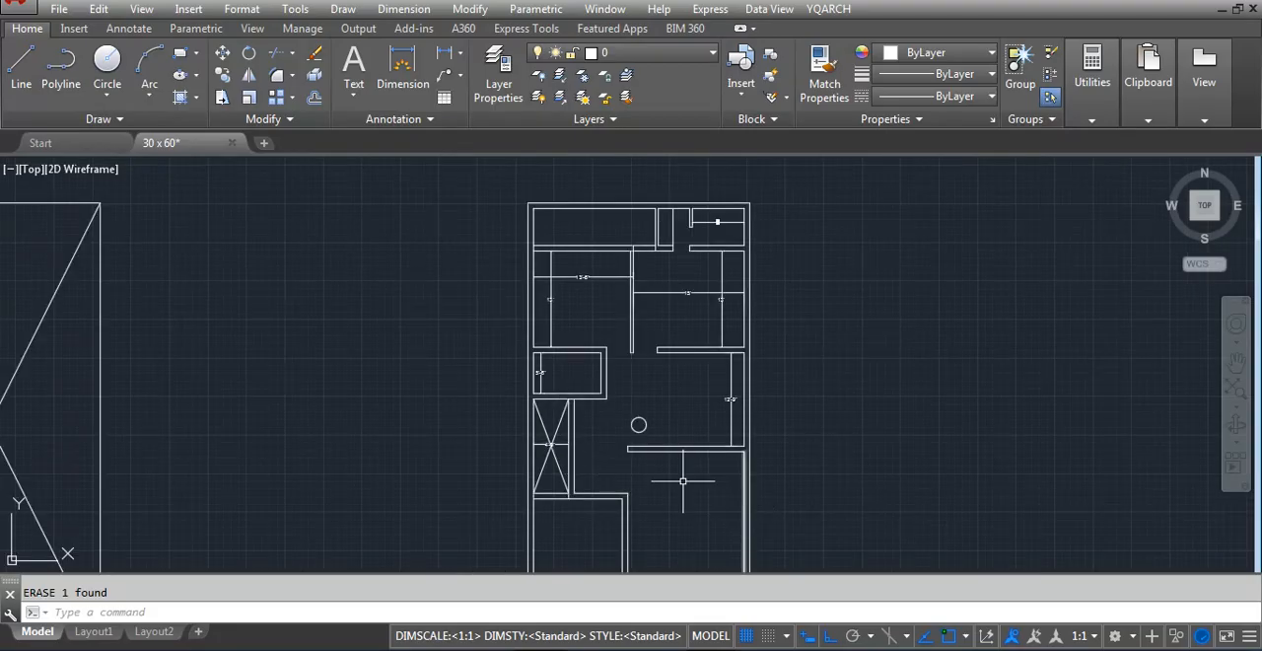
pyautogui.scroll(-2, 611, 444)
pyautogui.scroll(2, 619, 455)
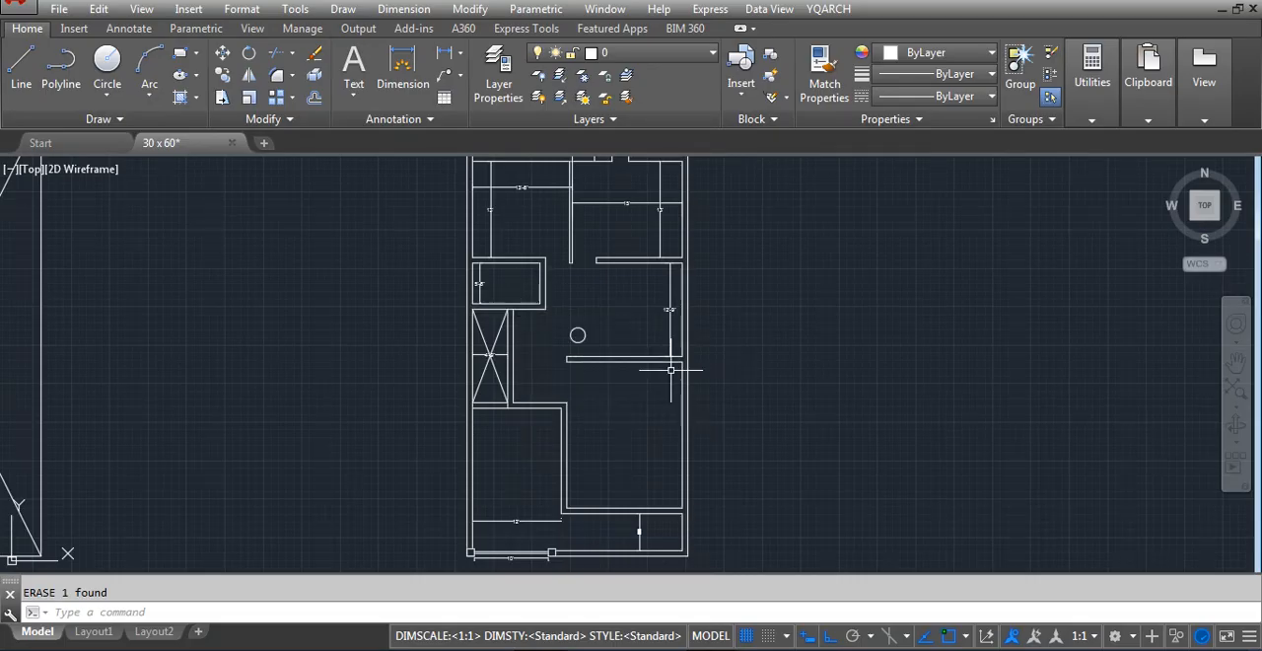
pyautogui.scroll(4, 537, 316)
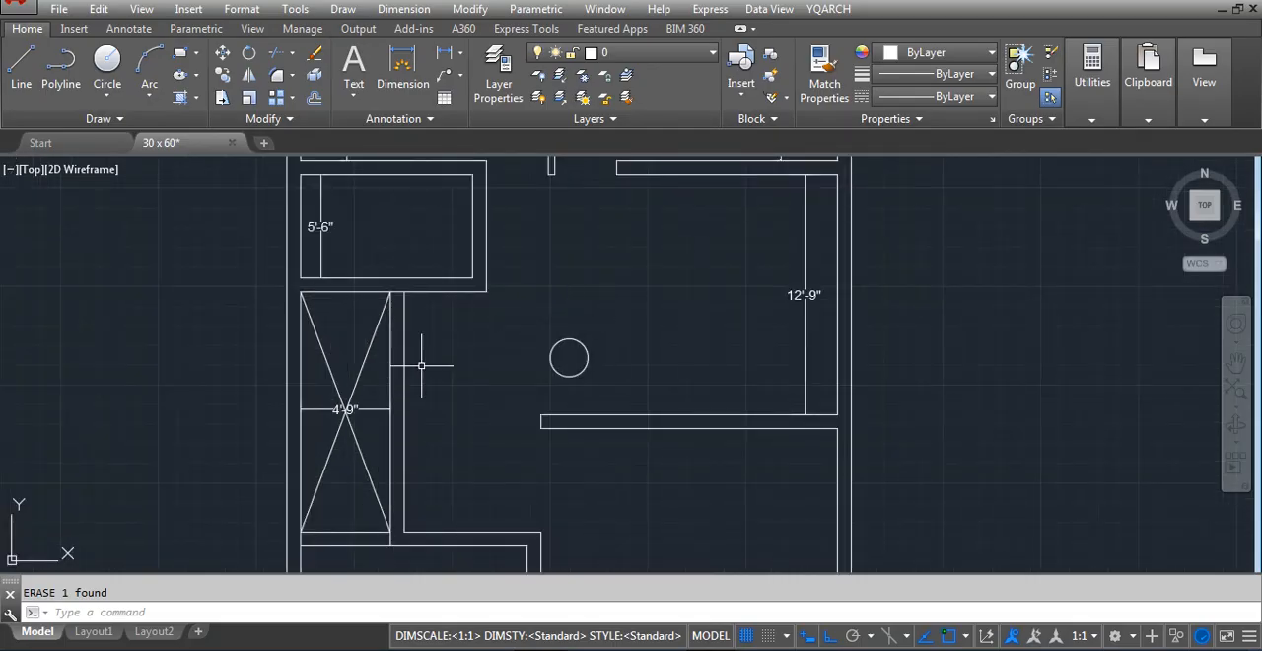
pyautogui.scroll(-4, 421, 361)
pyautogui.scroll(2, 418, 365)
pyautogui.write('s')
pyautogui.press('Return')
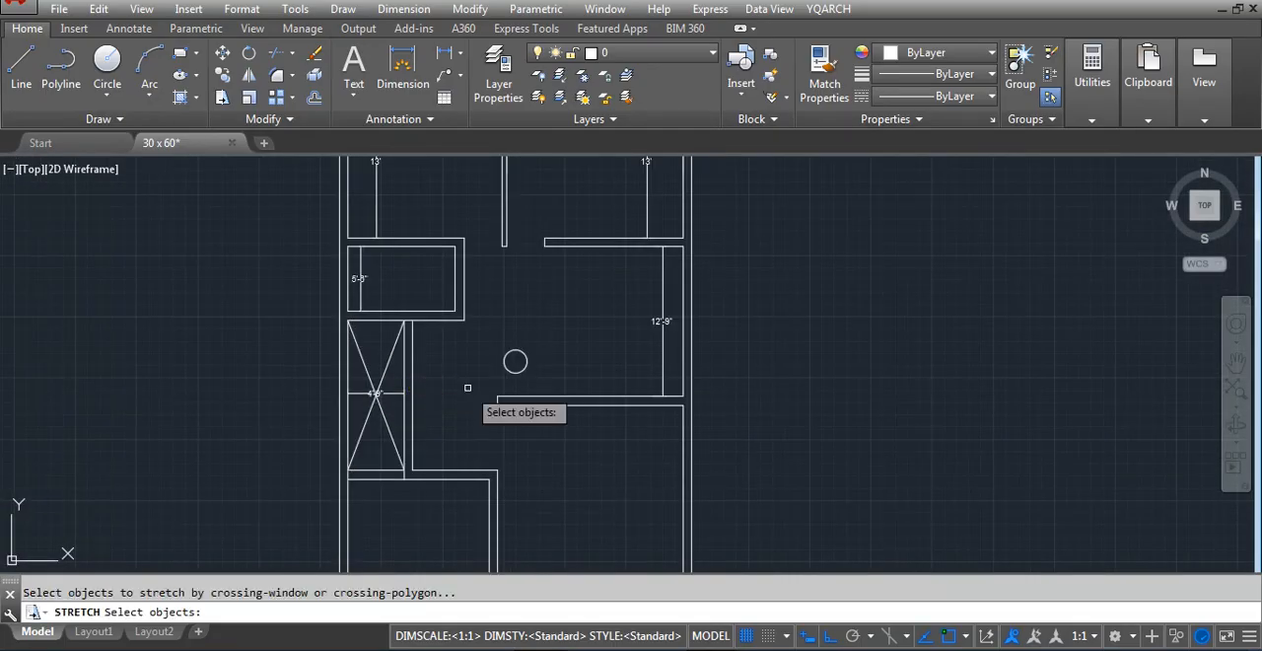
pyautogui.click(505, 384)
pyautogui.click(477, 420)
pyautogui.press('Return')
pyautogui.click(490, 424)
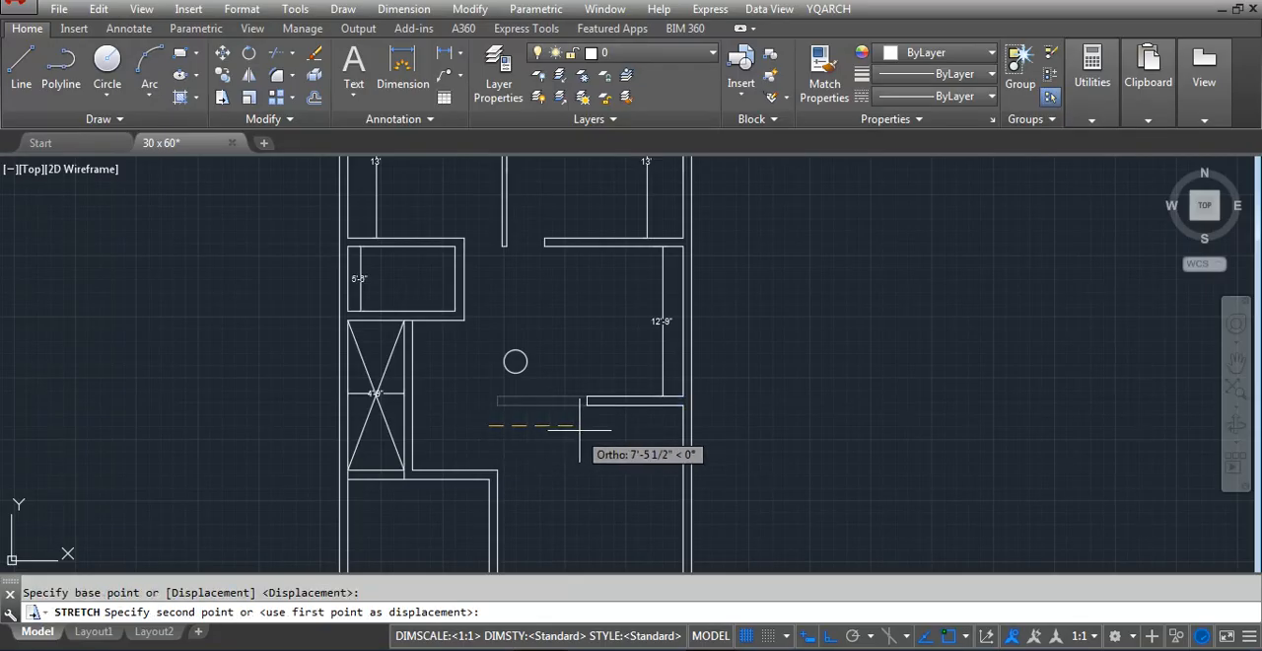
pyautogui.press('Escape')
pyautogui.scroll(4, 613, 312)
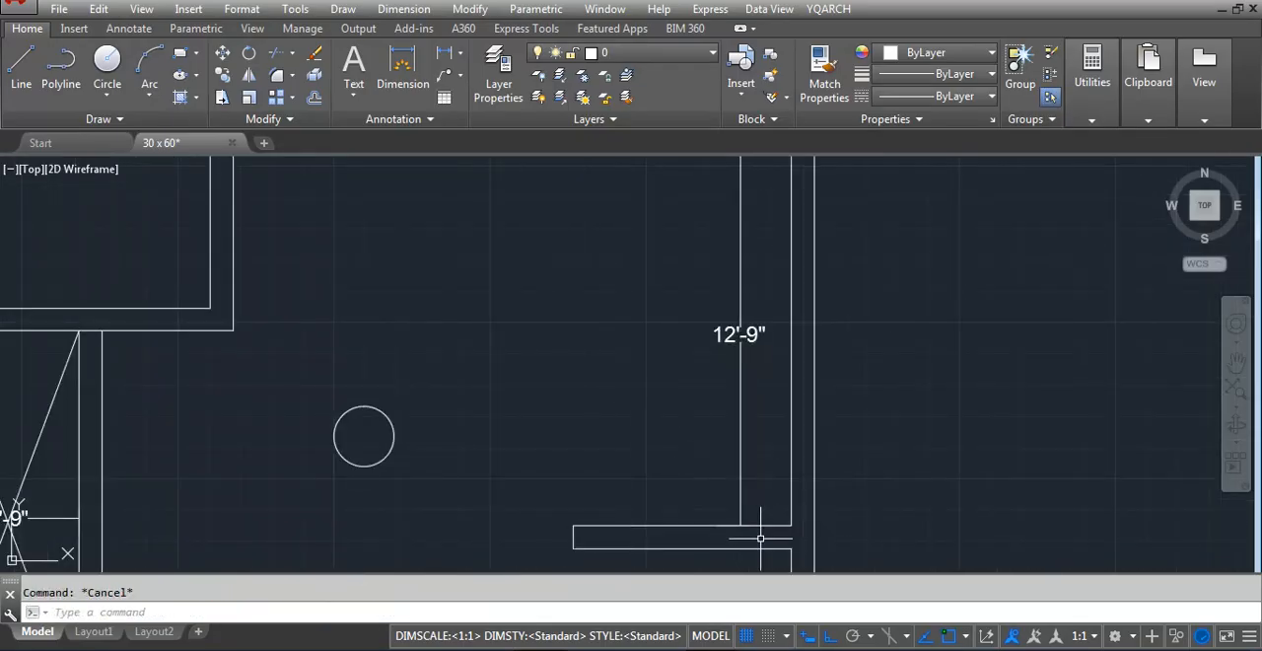
pyautogui.scroll(-2, 761, 533)
pyautogui.scroll(-2, 778, 276)
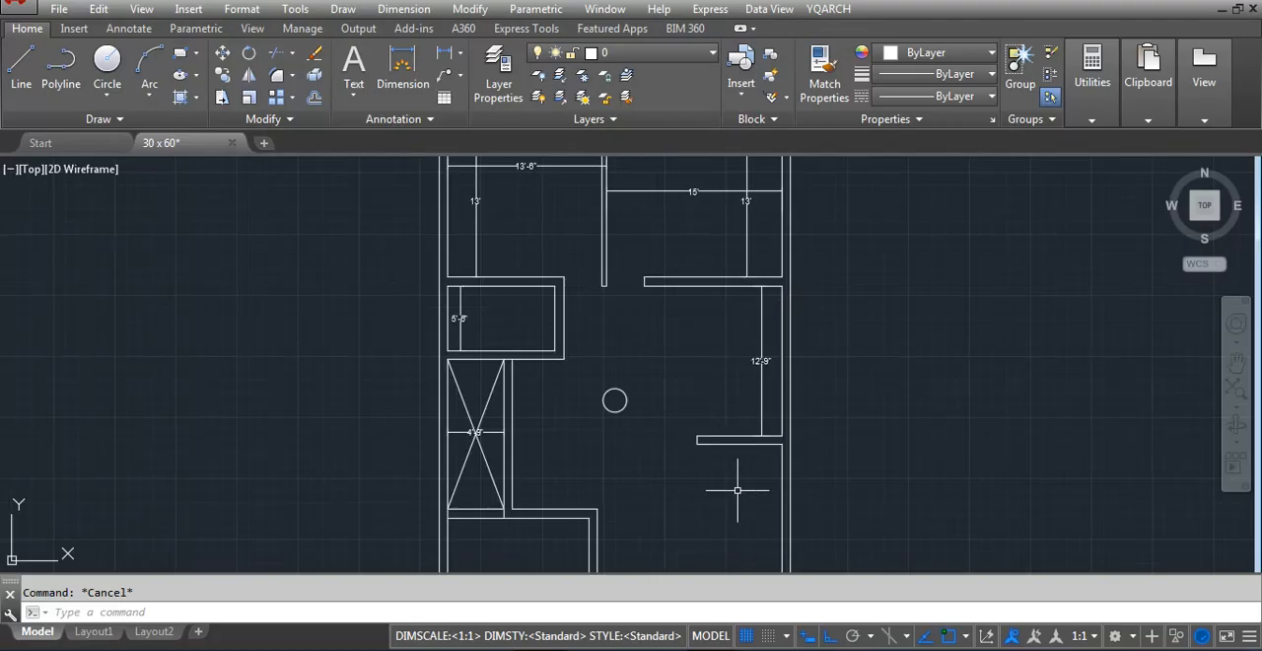
# Move the lower room's 12' width dimension upward so it spans between the west wall and the partition
pyautogui.scroll(-3, 737, 489)
pyautogui.scroll(3, 680, 454)
pyautogui.scroll(3, 597, 518)
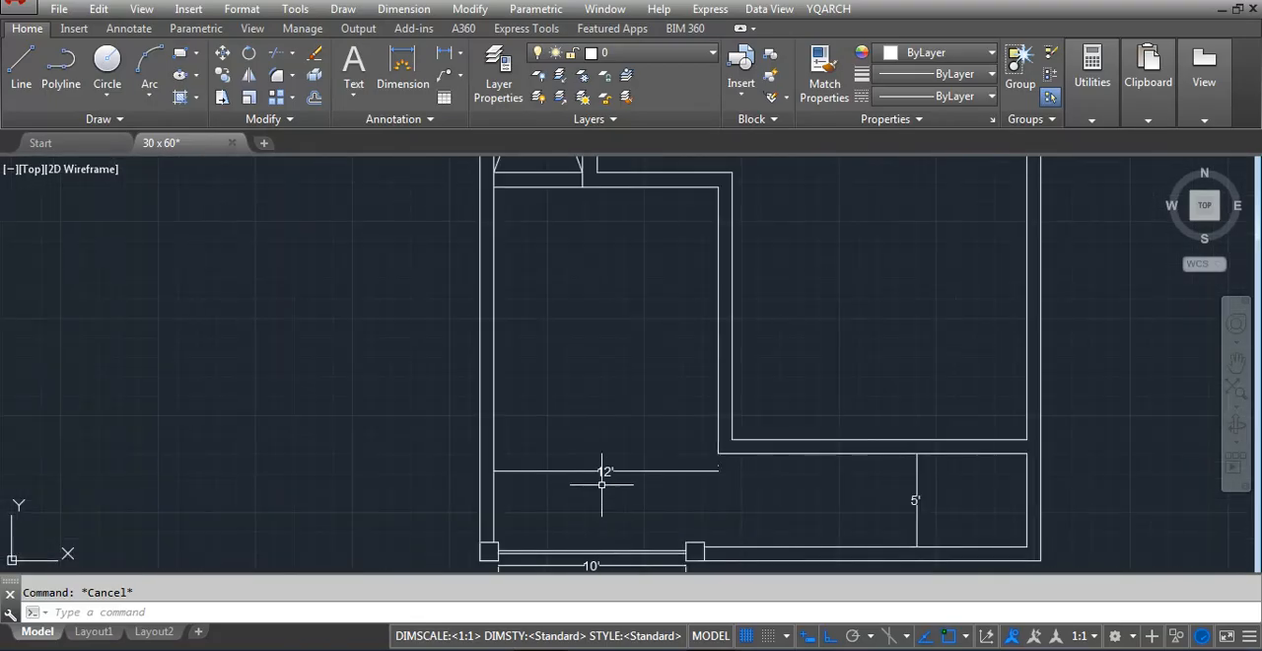
pyautogui.write('m')
pyautogui.press('space')
pyautogui.click(625, 428)
pyautogui.click(581, 483)
pyautogui.press('space')
pyautogui.click(589, 395)
pyautogui.click(594, 348)
pyautogui.scroll(-2, 556, 474)
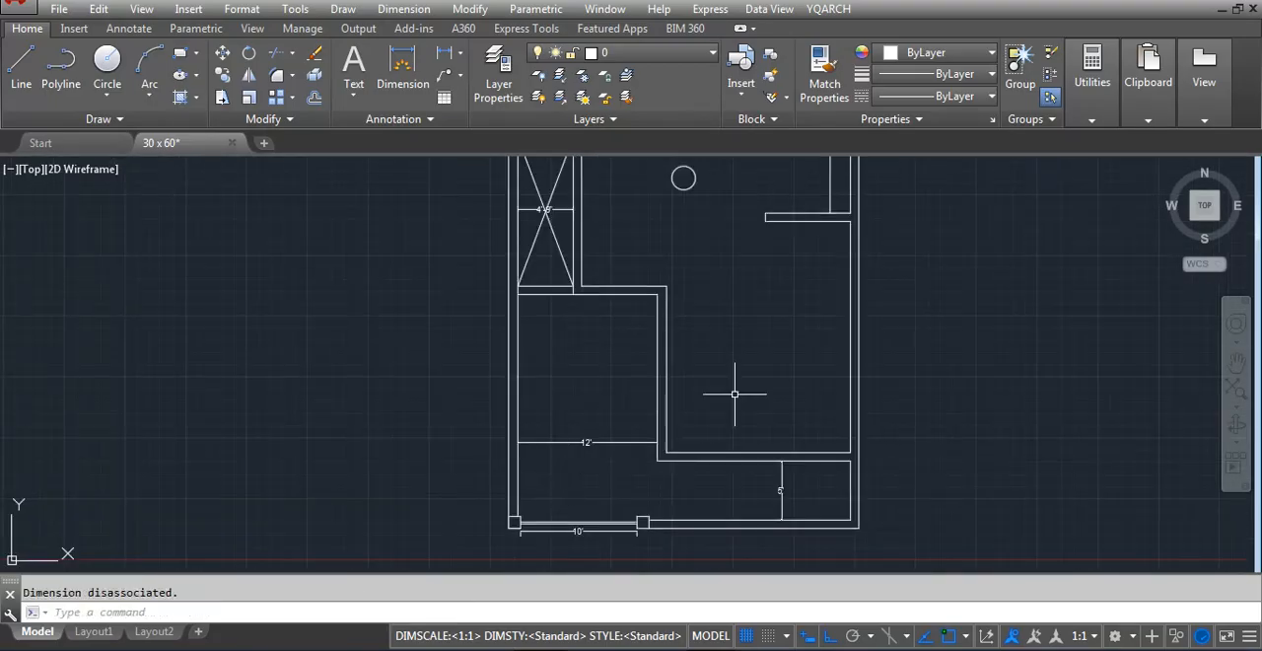
# Examine the open central area between the crossed shaft, the short east wall stub and the lower room's partition
pyautogui.scroll(-4, 749, 415)
pyautogui.scroll(2, 752, 413)
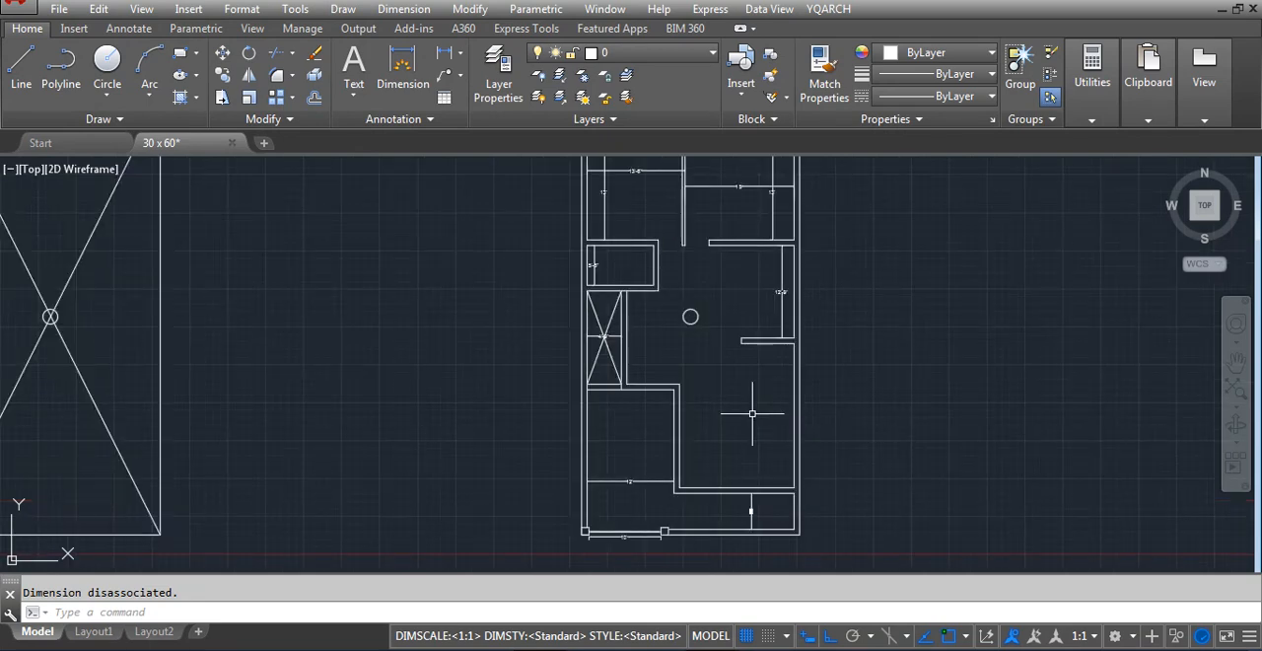
pyautogui.scroll(2, 649, 339)
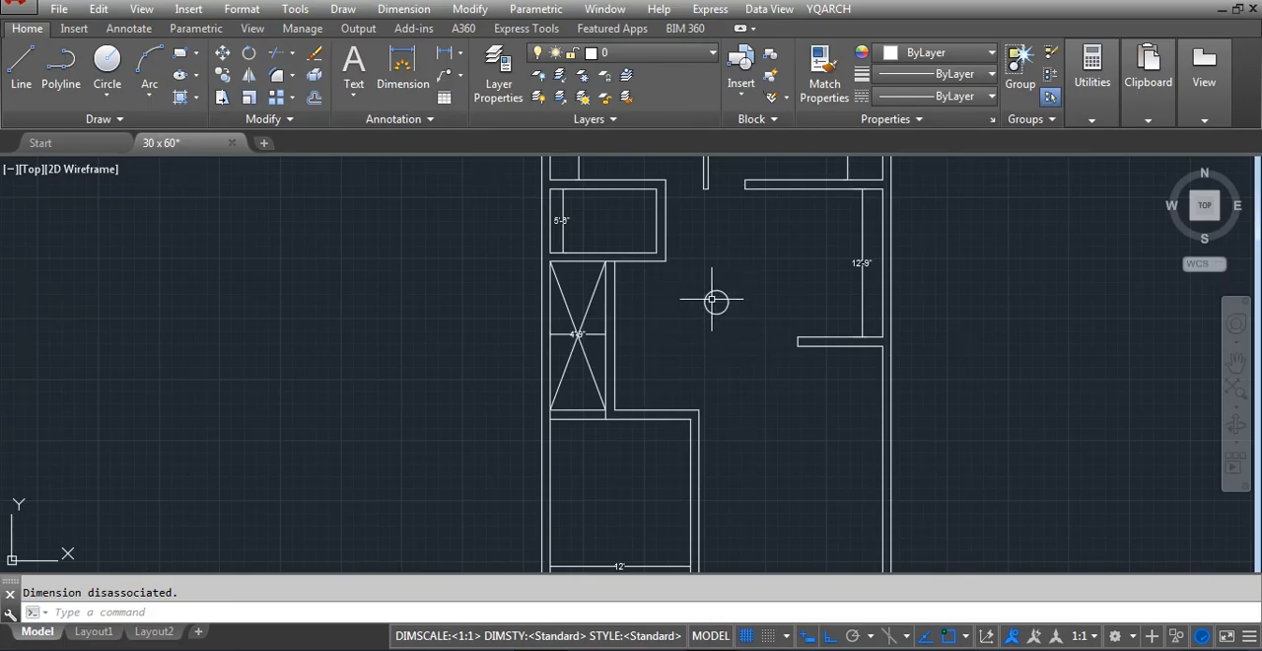
pyautogui.scroll(-2, 712, 303)
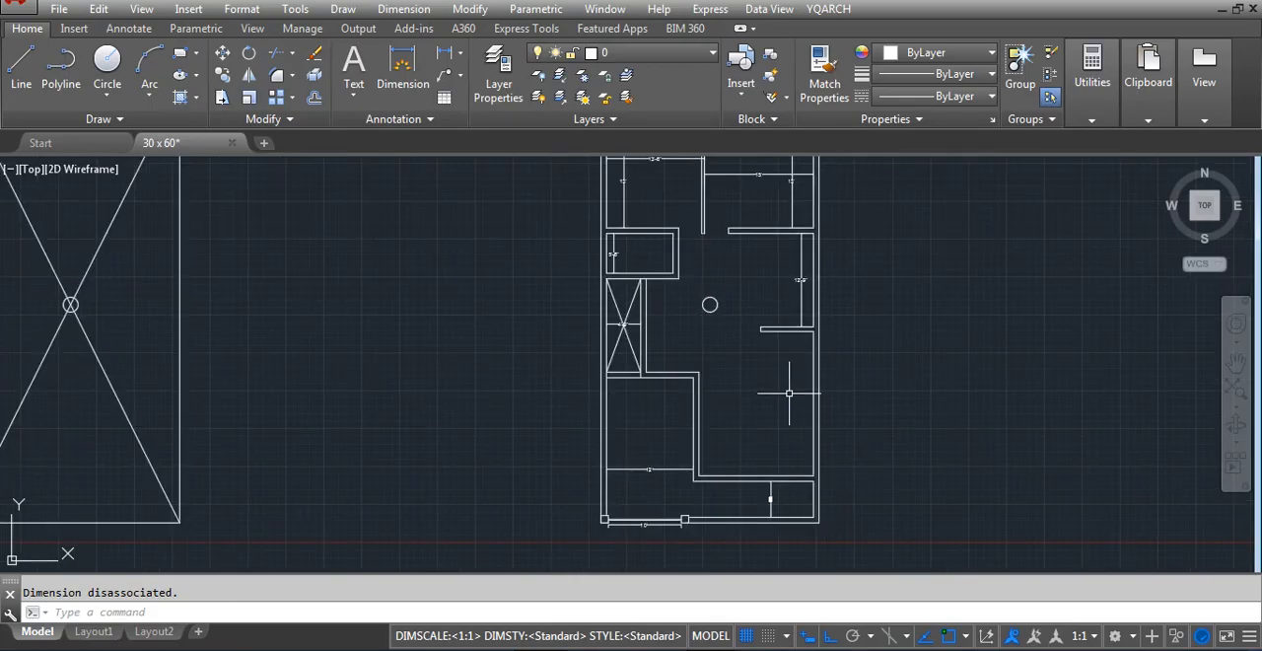
pyautogui.scroll(-3, 788, 394)
pyautogui.scroll(3, 788, 393)
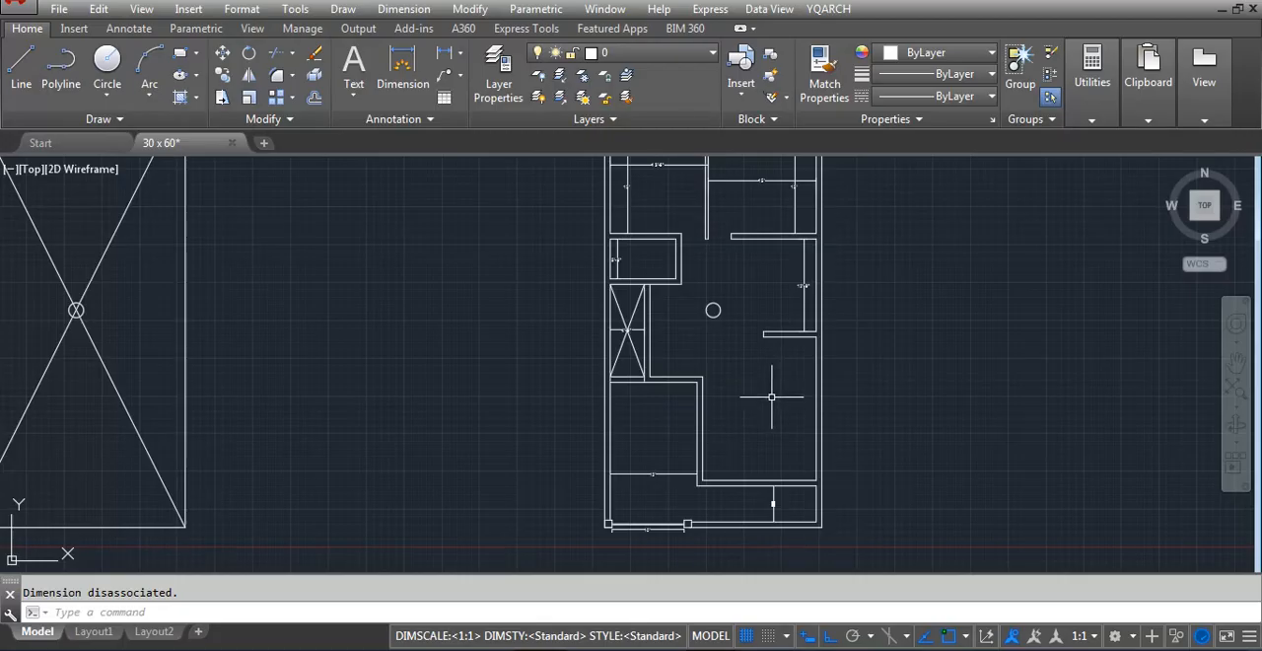
pyautogui.scroll(3, 634, 375)
pyautogui.scroll(-3, 631, 357)
pyautogui.scroll(2, 629, 344)
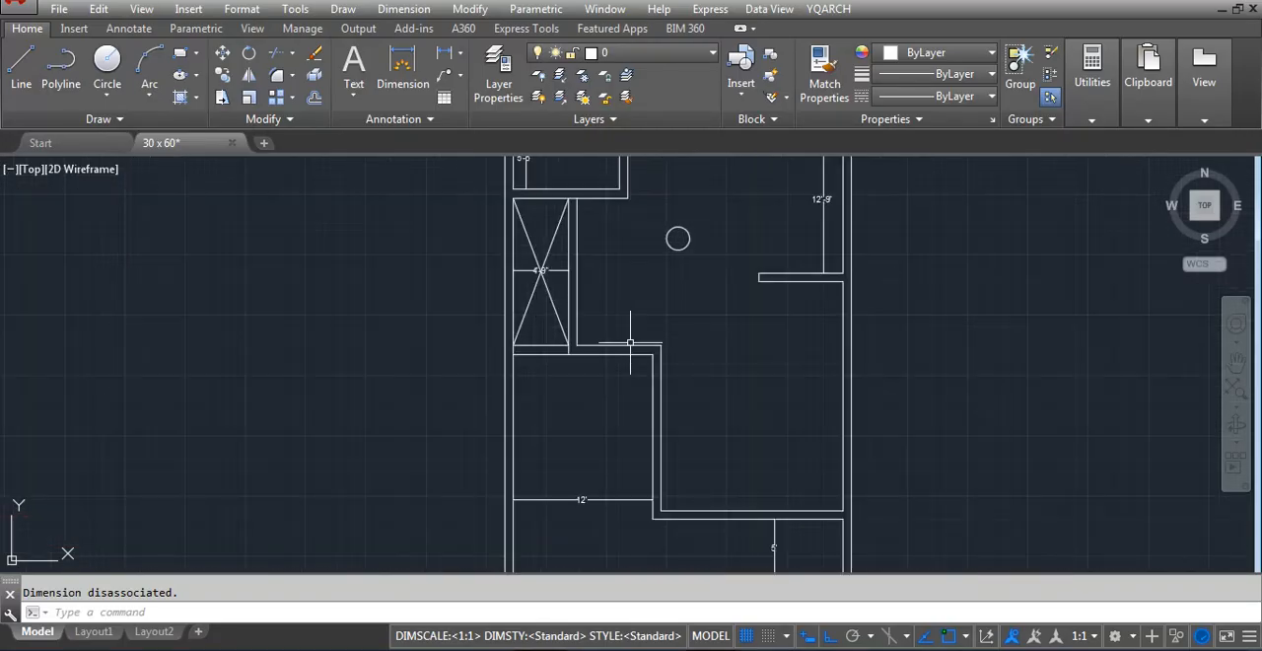
pyautogui.scroll(-2, 603, 278)
pyautogui.scroll(2, 603, 278)
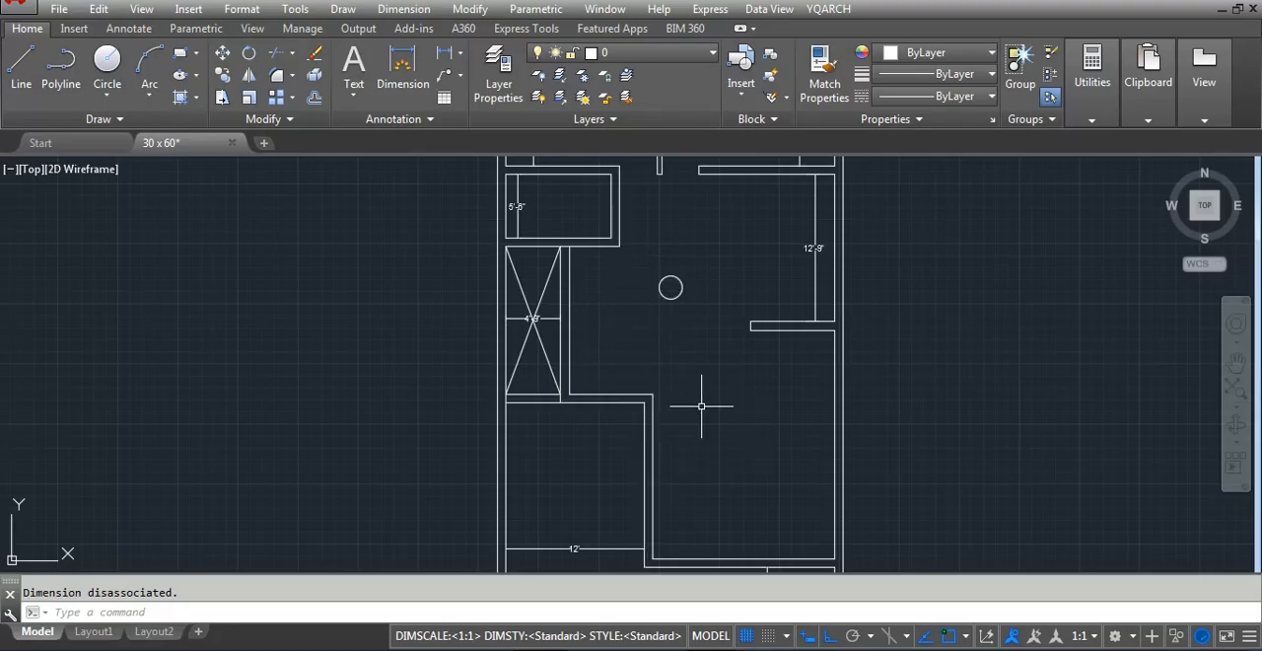
# Draw a short line across the lower room's east partition, from its inner upper corner to its outer line
pyautogui.write('l')
pyautogui.press('Return')
pyautogui.scroll(6, 660, 438)
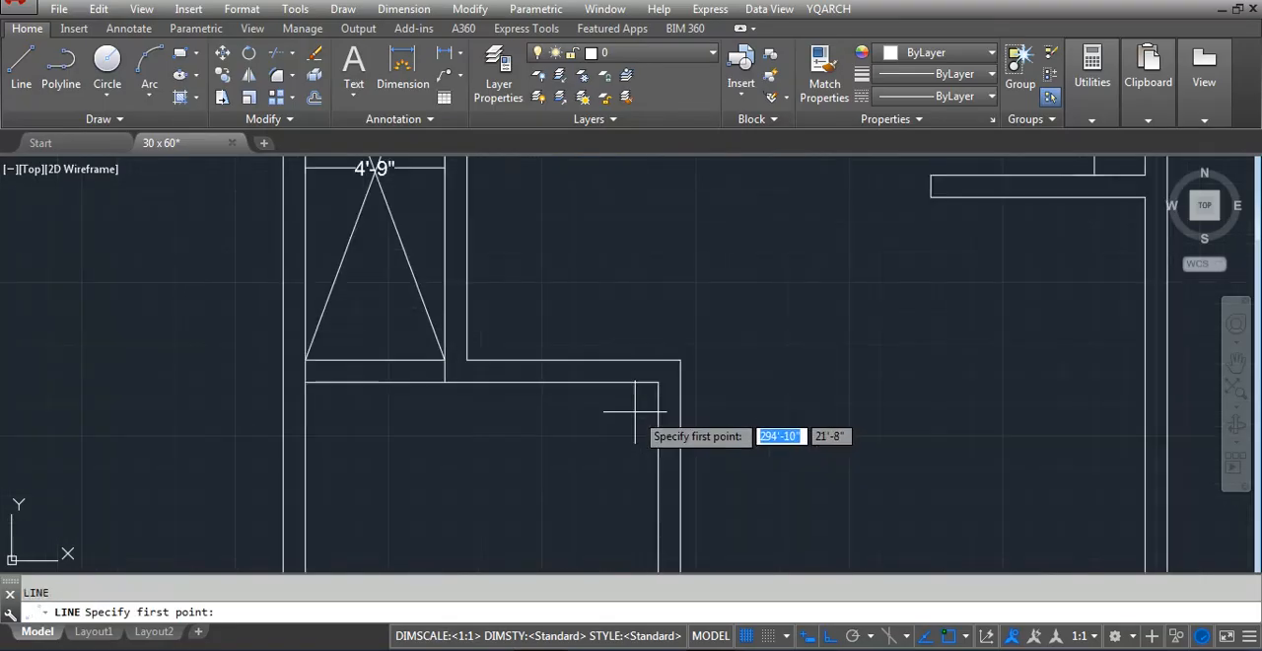
pyautogui.click(708, 365)
pyautogui.press('Escape')
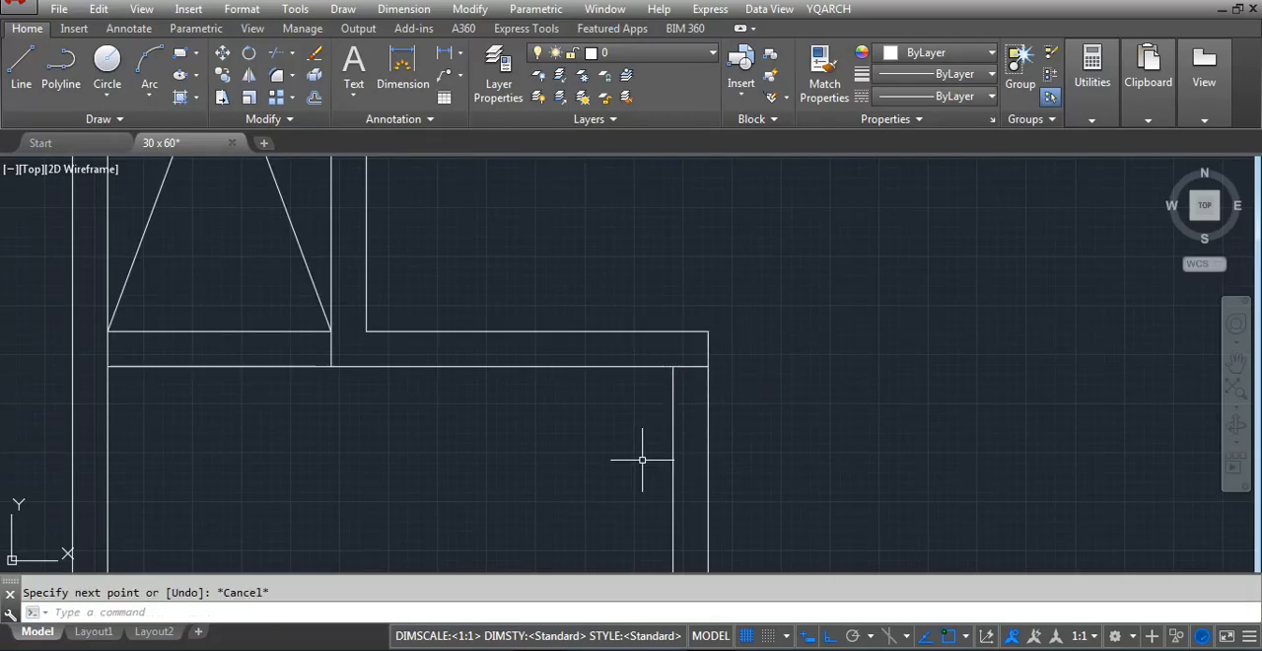
# Offset the short line across the partition 48 inches downward to mark the opening's other edge
pyautogui.write('o')
pyautogui.press('Return')
pyautogui.write('48')
pyautogui.press('Return')
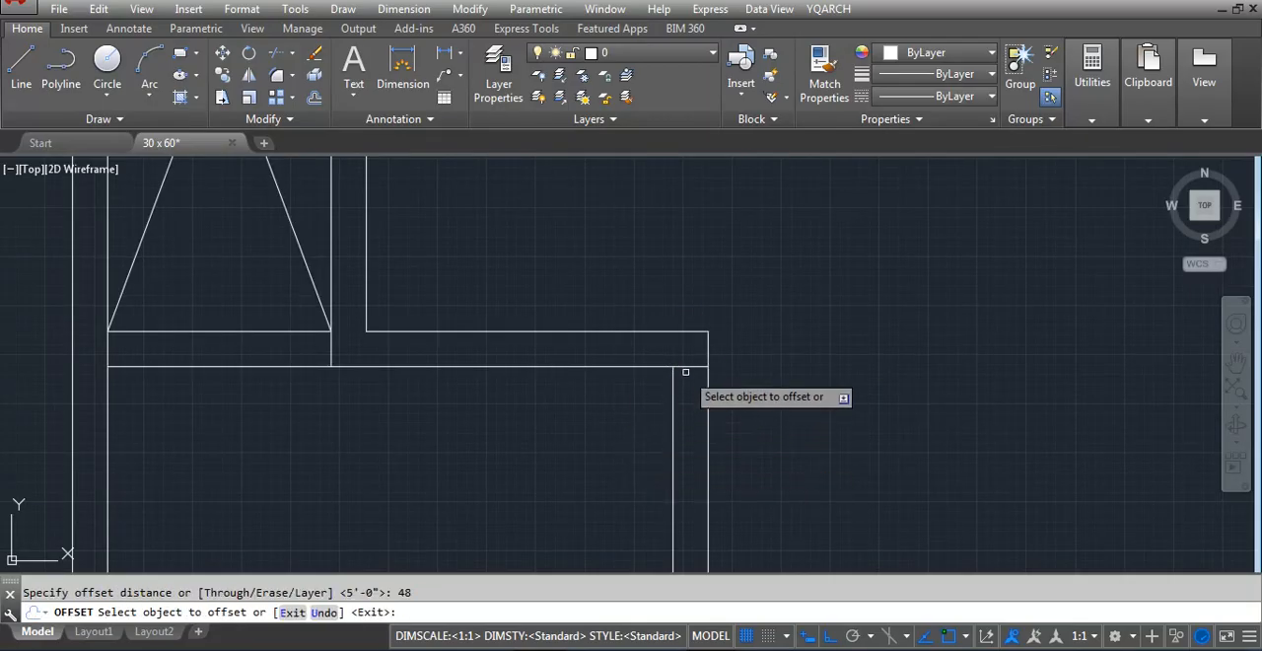
pyautogui.click(688, 366)
pyautogui.click(684, 428)
pyautogui.press('Escape')
# Trim both partition lines between the two short cross lines to create the lower room's opening
pyautogui.write('tr')
pyautogui.press('Return')
pyautogui.press('Return')
pyautogui.click(755, 414)
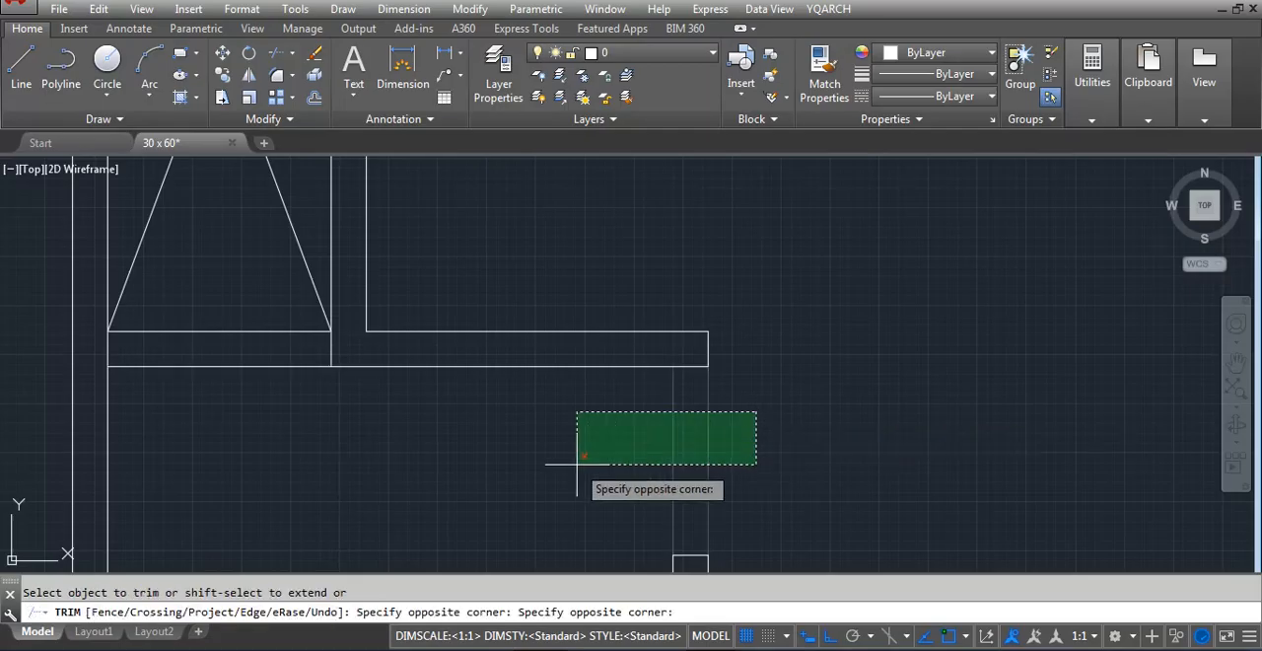
pyautogui.click(575, 465)
pyautogui.press('Escape')
pyautogui.scroll(-6, 574, 416)
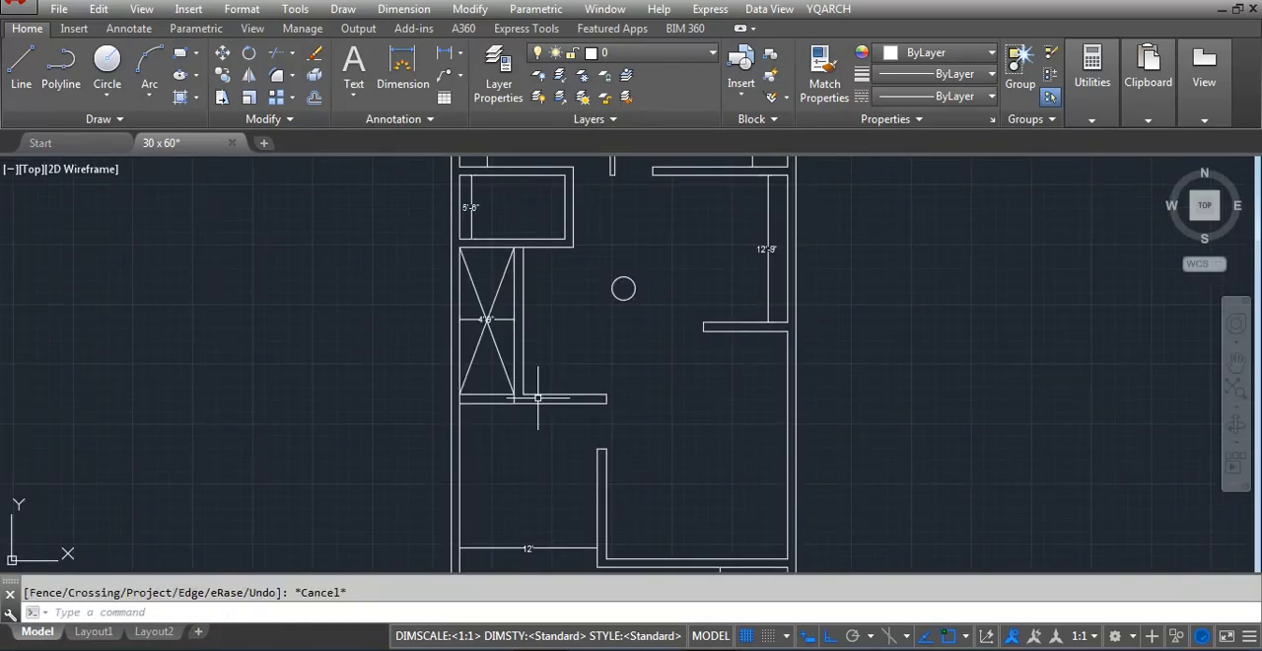
pyautogui.scroll(-4, 537, 397)
pyautogui.scroll(2, 649, 450)
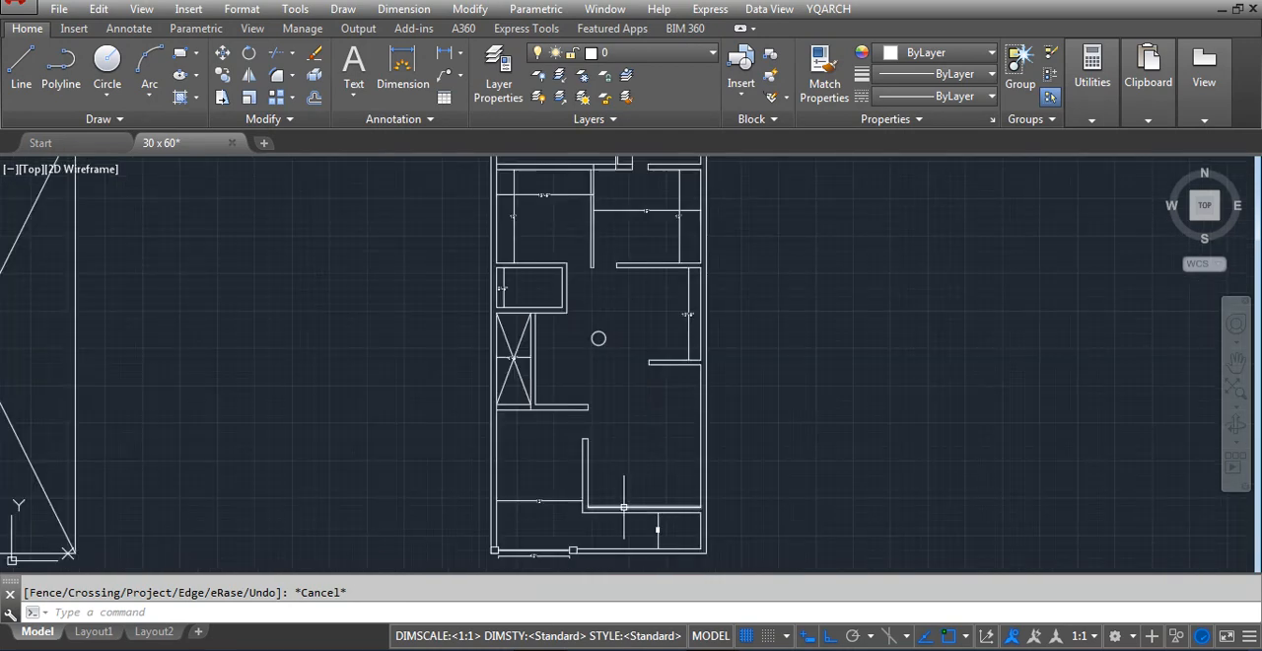
pyautogui.scroll(2, 623, 507)
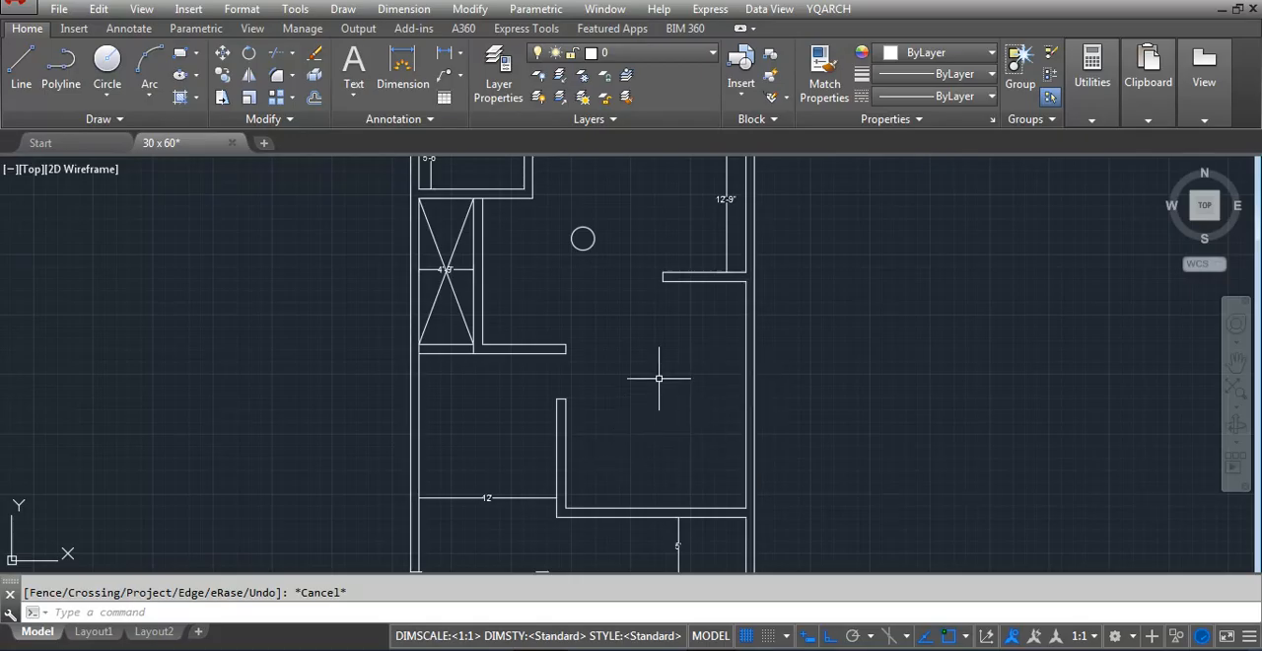
pyautogui.scroll(-2, 600, 433)
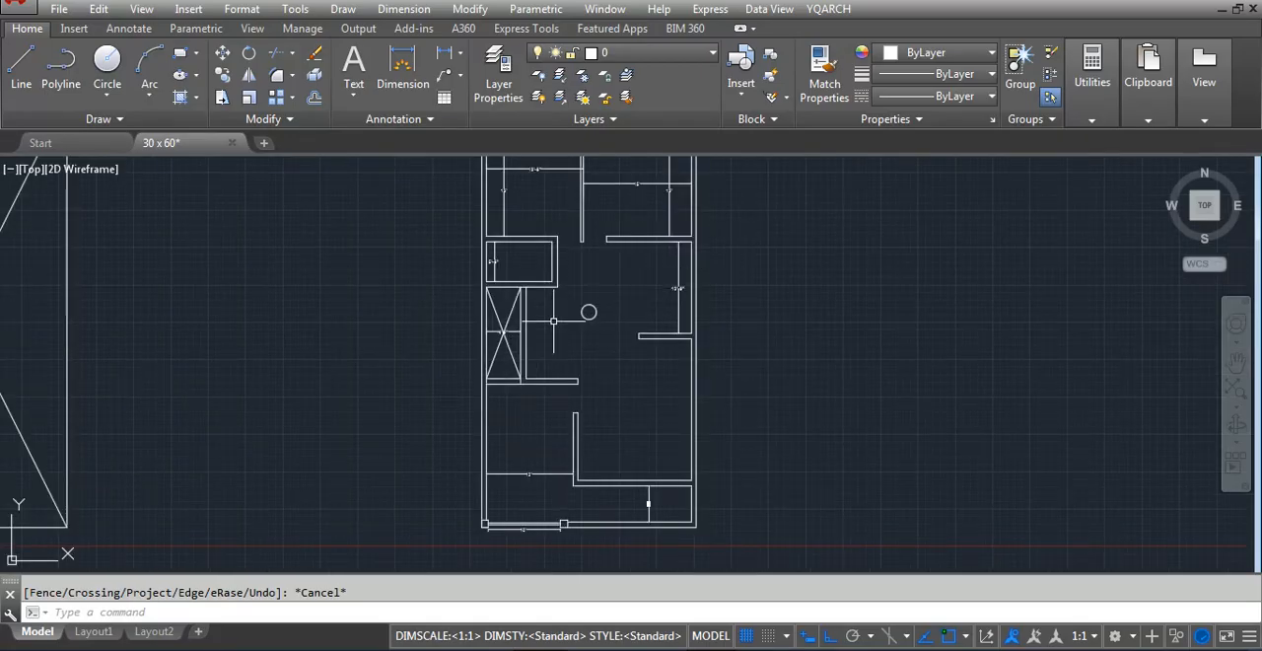
# Offset the east wall's inner line 72 inches inward, between the two horizontal walls beside the central area
pyautogui.scroll(3, 665, 253)
pyautogui.scroll(-1, 677, 318)
pyautogui.write('o')
pyautogui.press('Return')
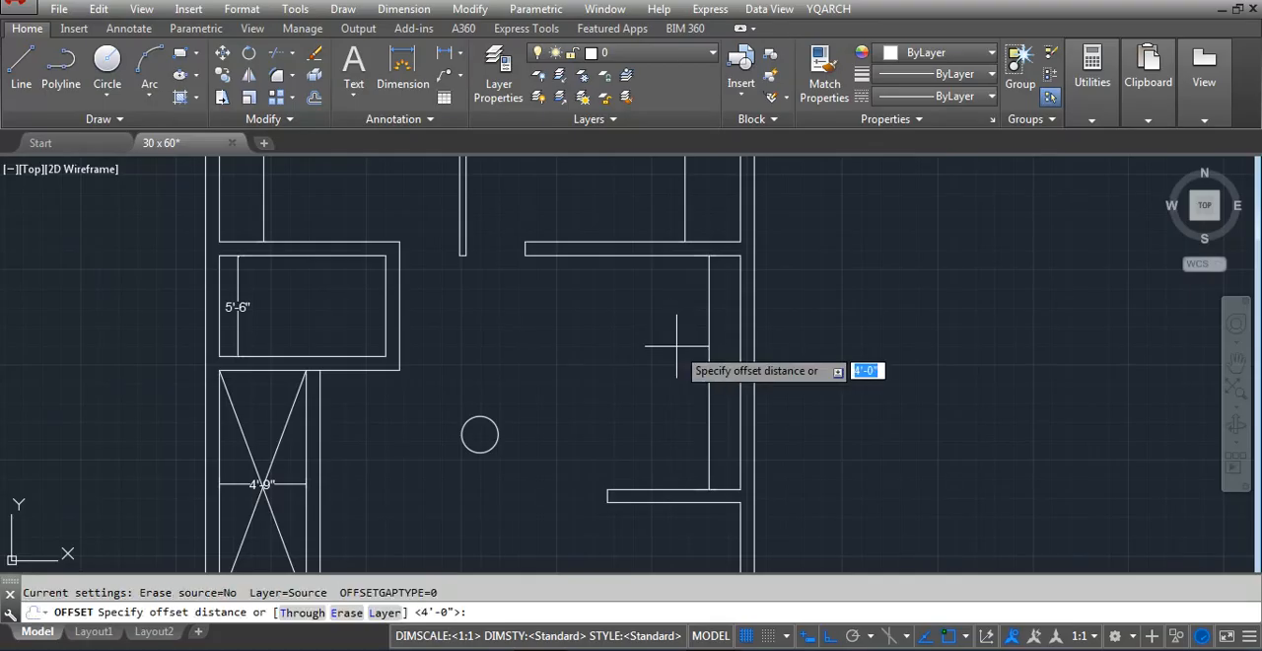
pyautogui.write('72')
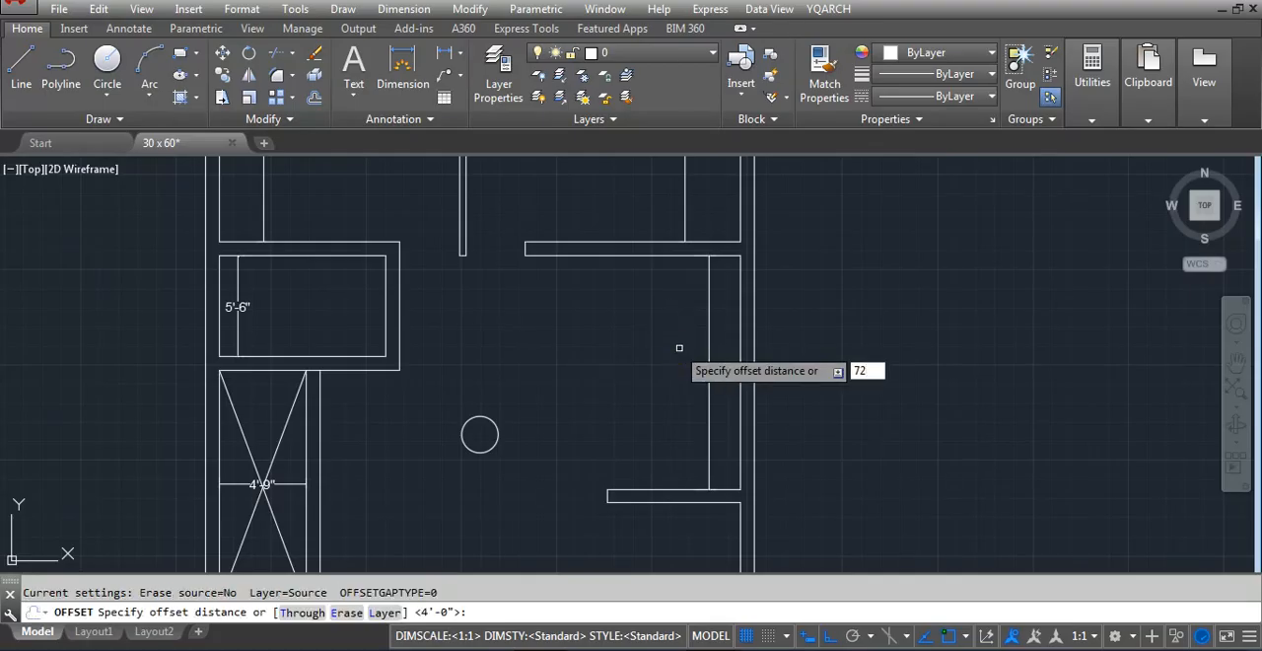
pyautogui.press('Return')
pyautogui.click(740, 345)
pyautogui.click(621, 414)
pyautogui.press('Escape')
# Offset the new vertical line 9 inches toward the central circle to give the partition its thickness
pyautogui.press('Return')
pyautogui.write('9')
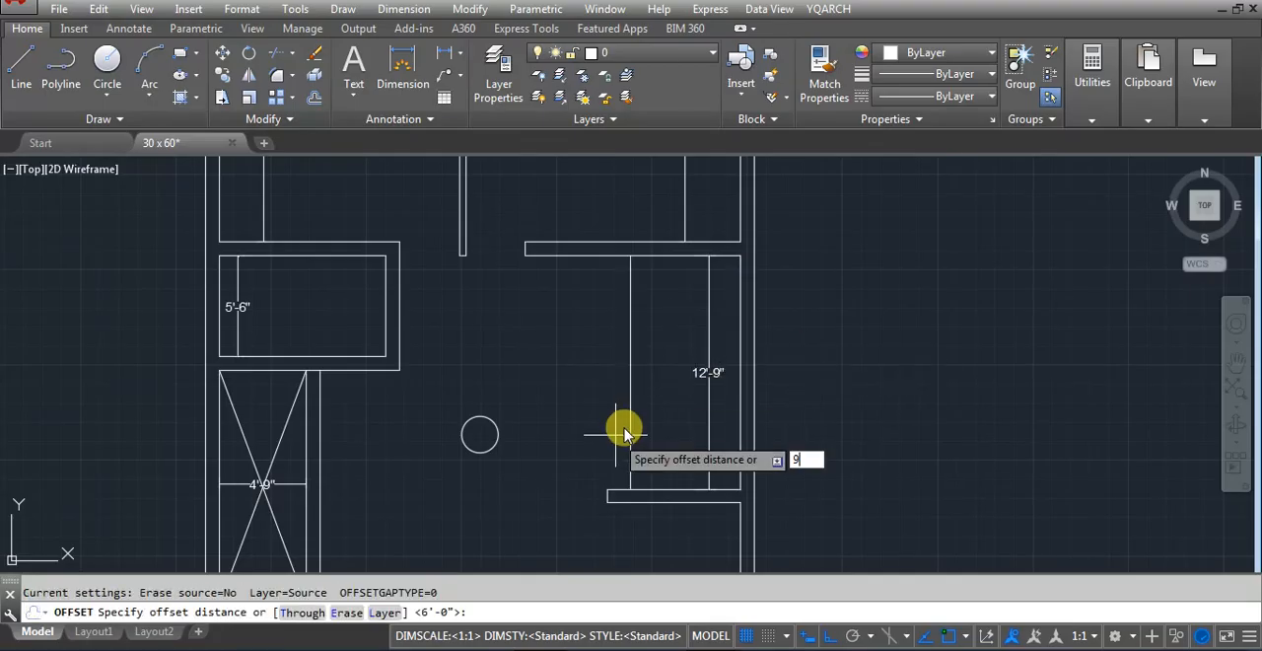
pyautogui.press('Return')
pyautogui.click(629, 430)
pyautogui.click(592, 437)
pyautogui.press('Escape')
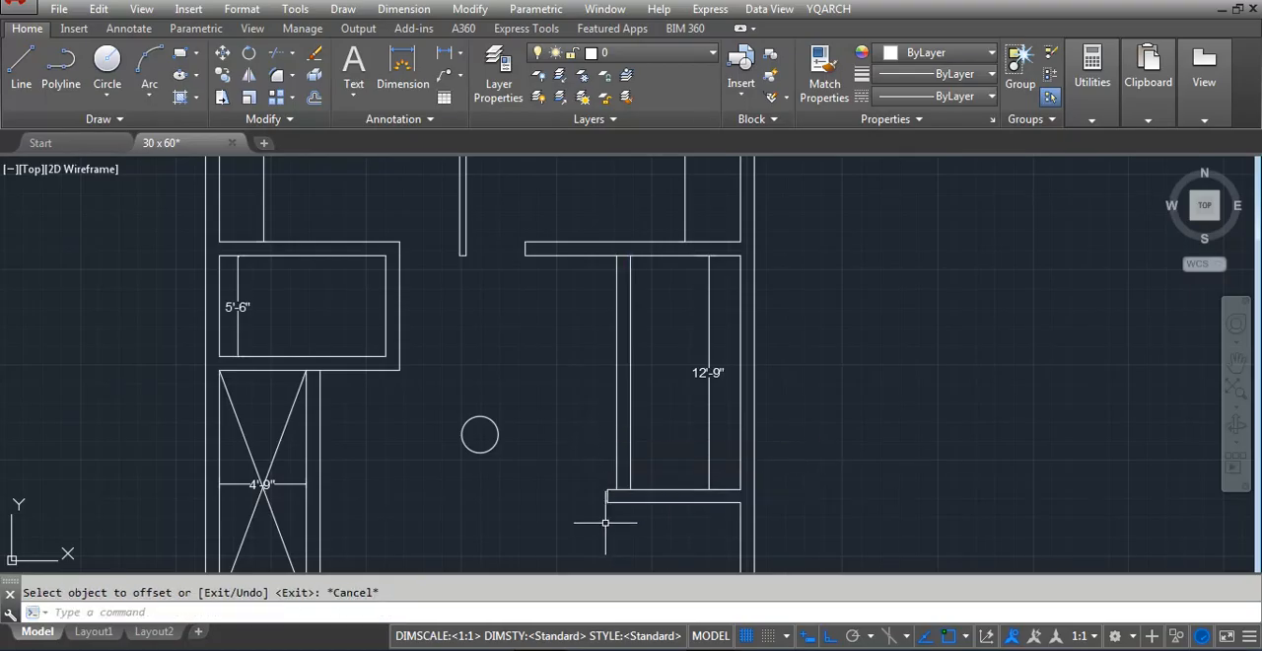
# Add a linear dimension across the new east room, from the partition's inner line to the east wall
pyautogui.write('dl')
pyautogui.press('Escape')
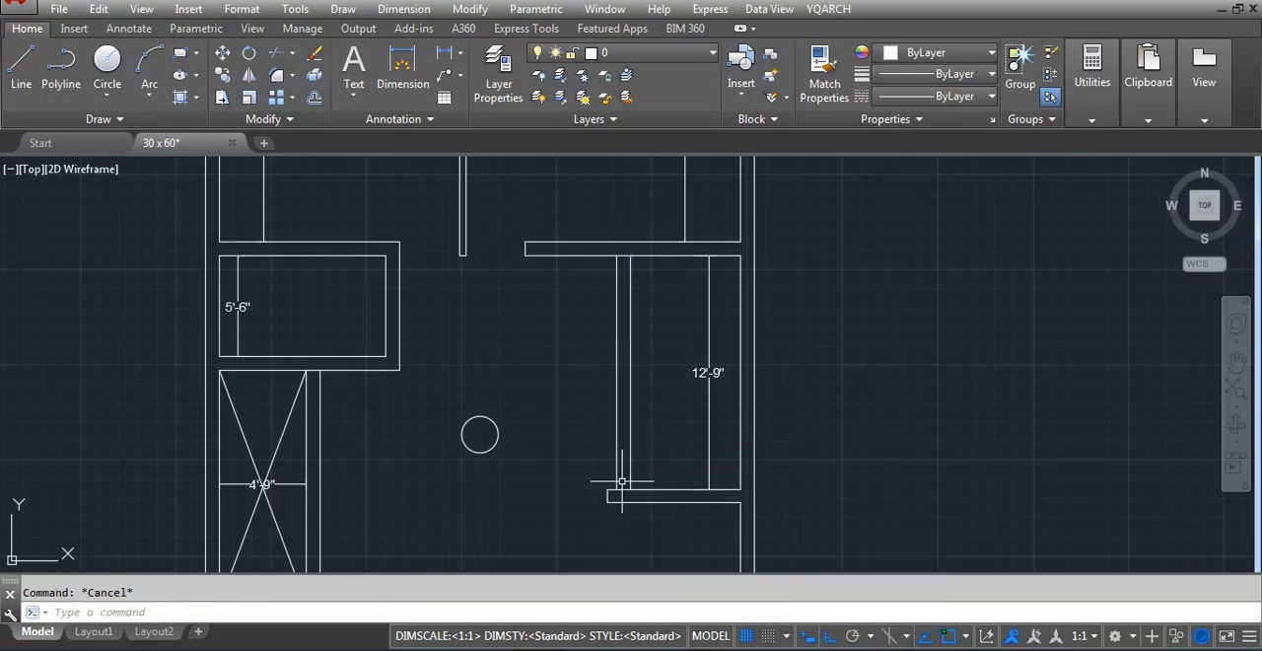
pyautogui.write('dli')
pyautogui.press('Return')
pyautogui.click(631, 450)
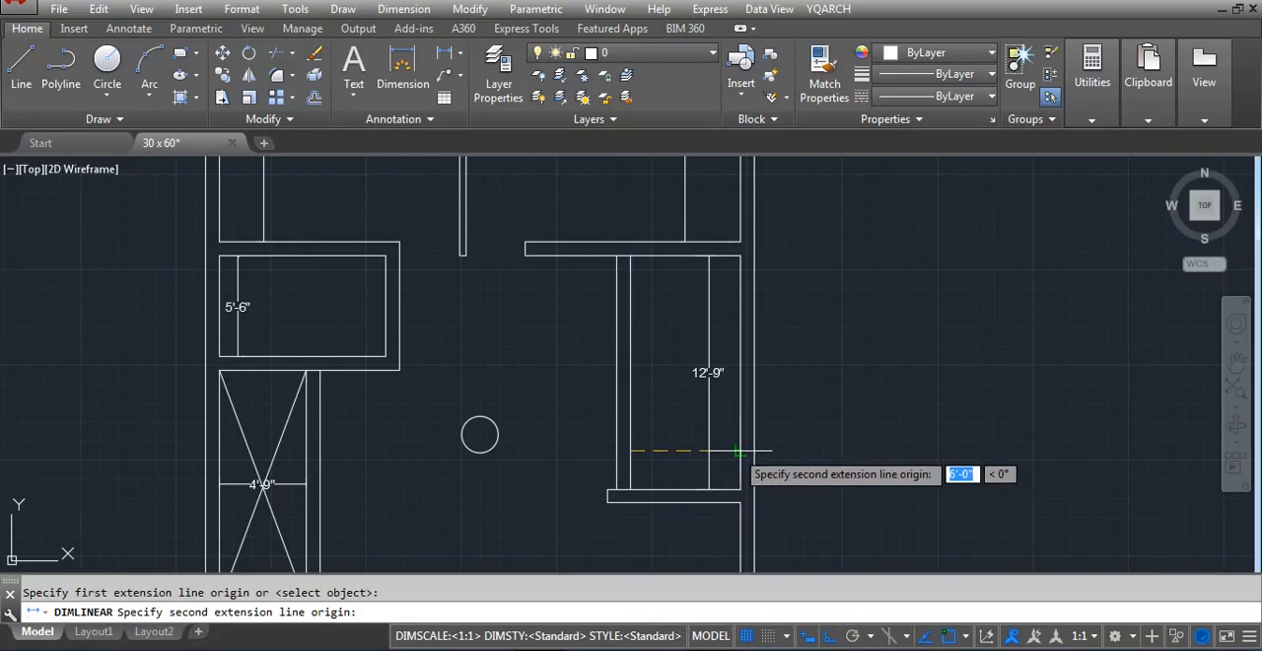
pyautogui.click(740, 450)
pyautogui.click(705, 434)
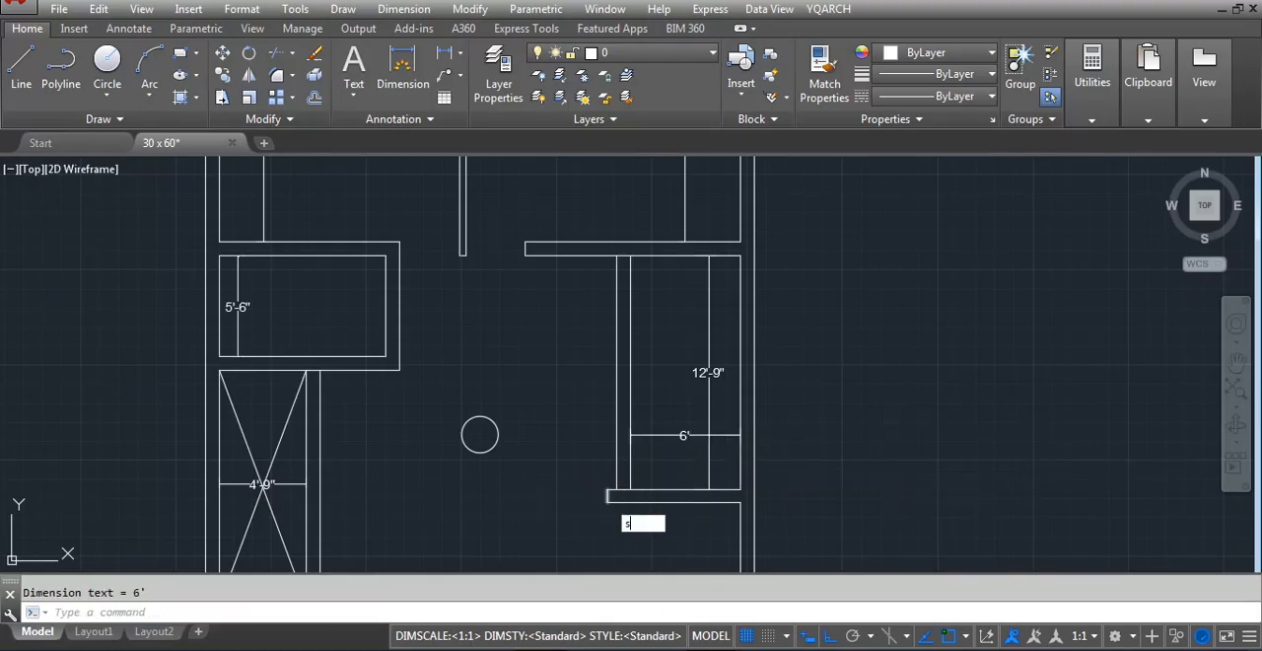
# Stretch the new partition and the end of the short lower wall 24 inches outward, widening the east room
pyautogui.press('Return')
pyautogui.click(661, 523)
pyautogui.click(597, 266)
pyautogui.press('Return')
pyautogui.click(579, 298)
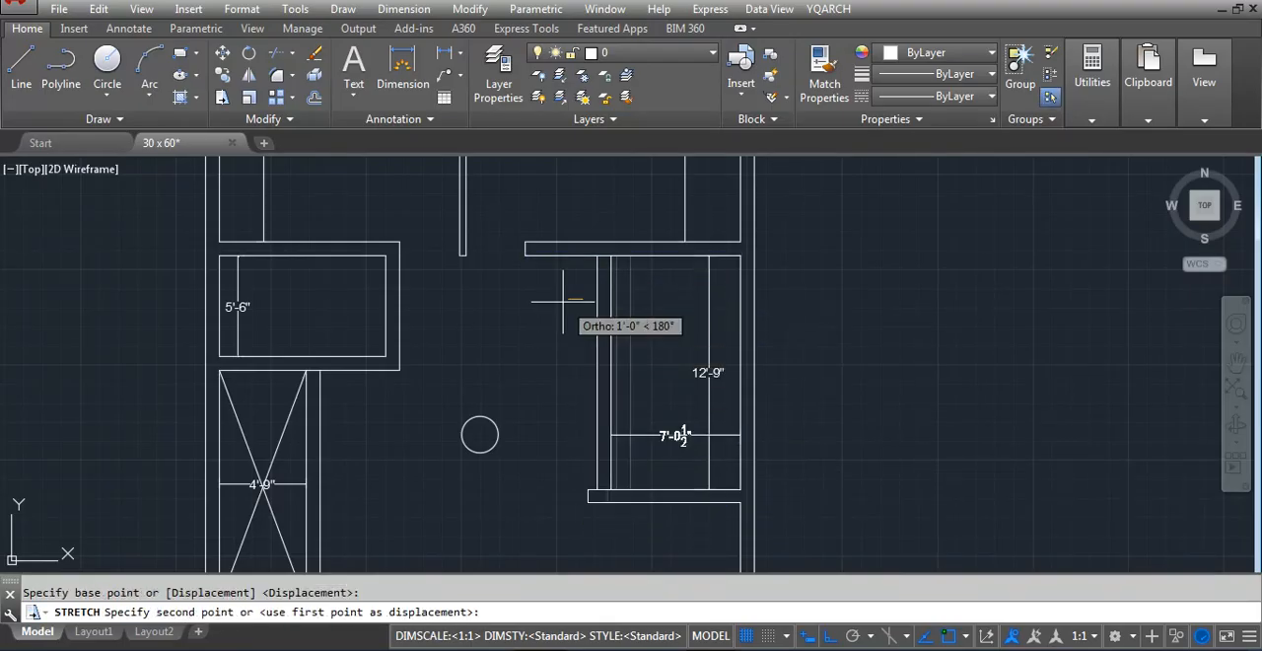
pyautogui.write('24')
pyautogui.press('Return')
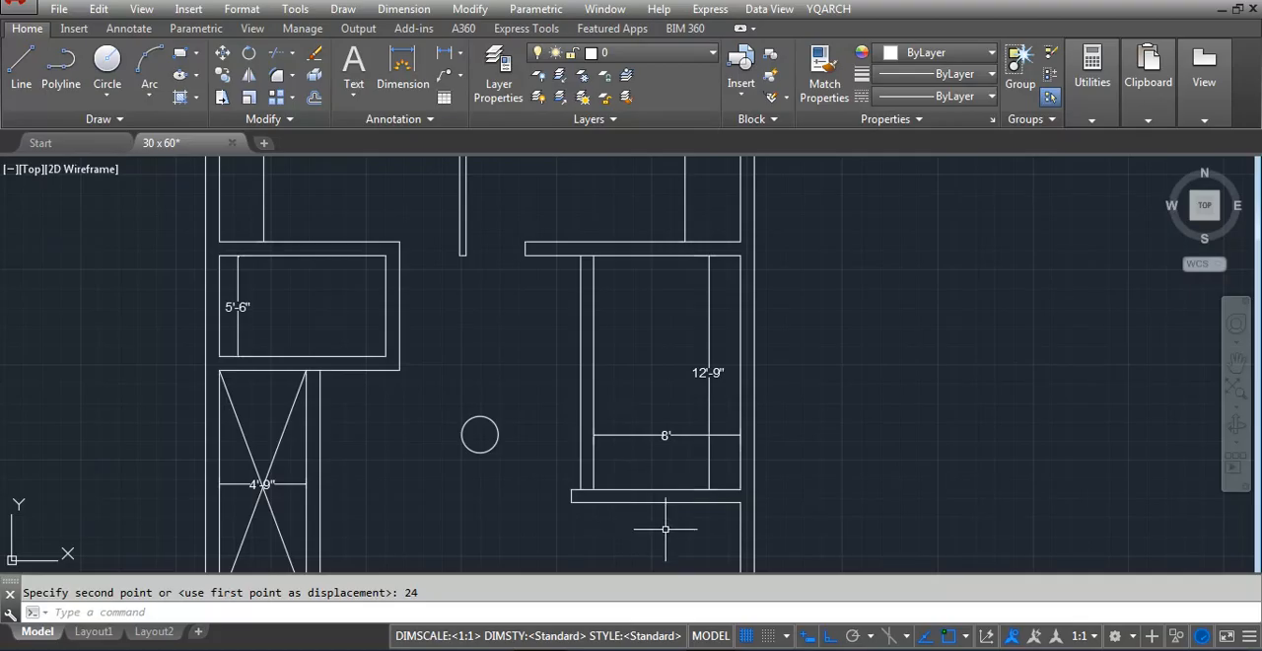
# Stretch the east room's lower wall 12 inches upward
pyautogui.press('Return')
pyautogui.click(835, 528)
pyautogui.click(535, 484)
pyautogui.press('Return')
pyautogui.click(836, 484)
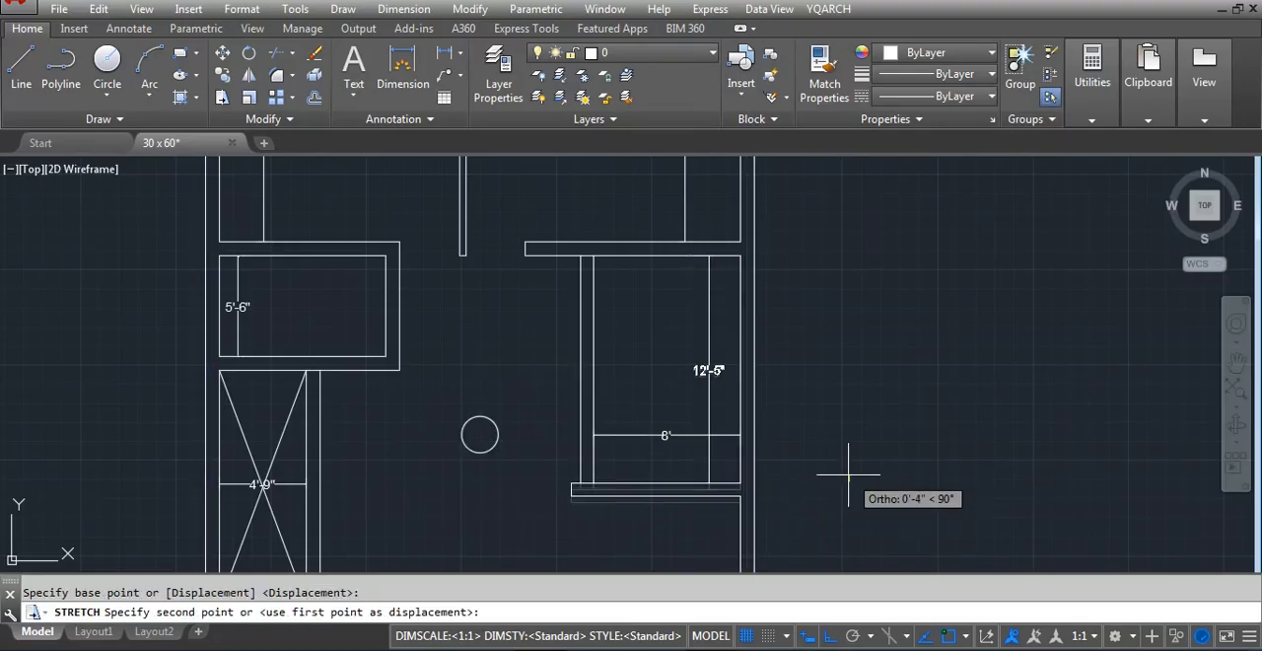
pyautogui.write('12')
pyautogui.press('Return')
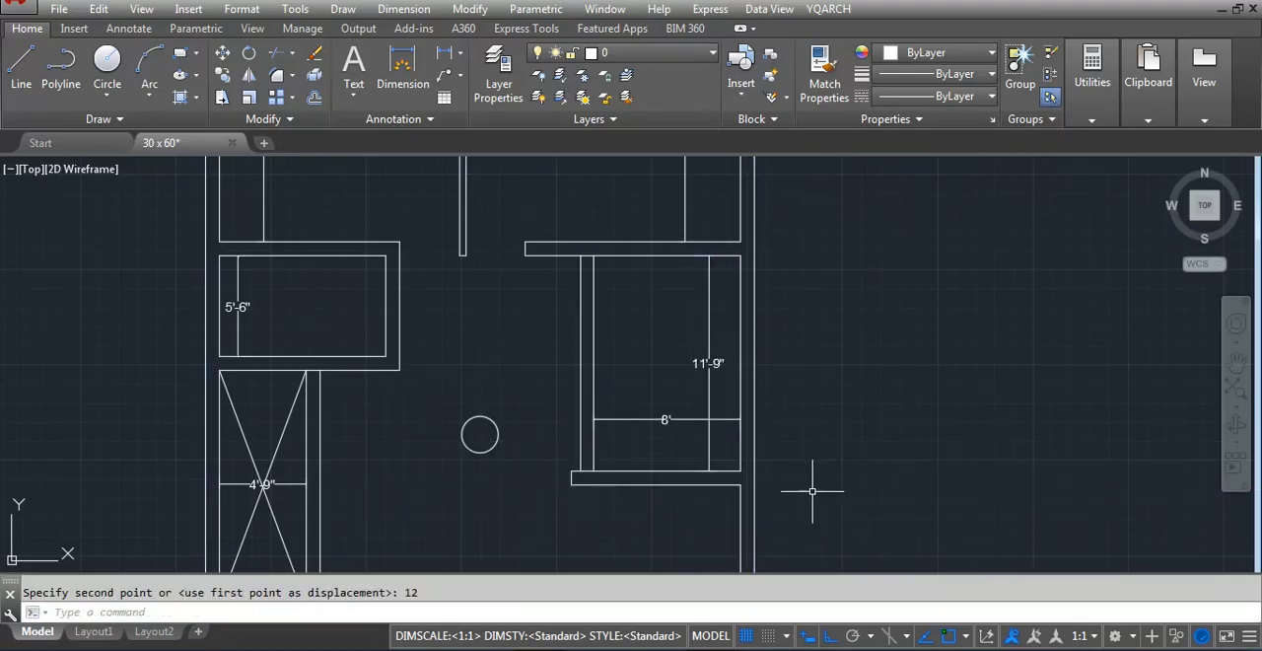
# Stretch the east room's lower wall a further 9 inches upward
pyautogui.press('Return')
pyautogui.click(793, 500)
pyautogui.click(541, 440)
pyautogui.press('Return')
pyautogui.click(848, 455)
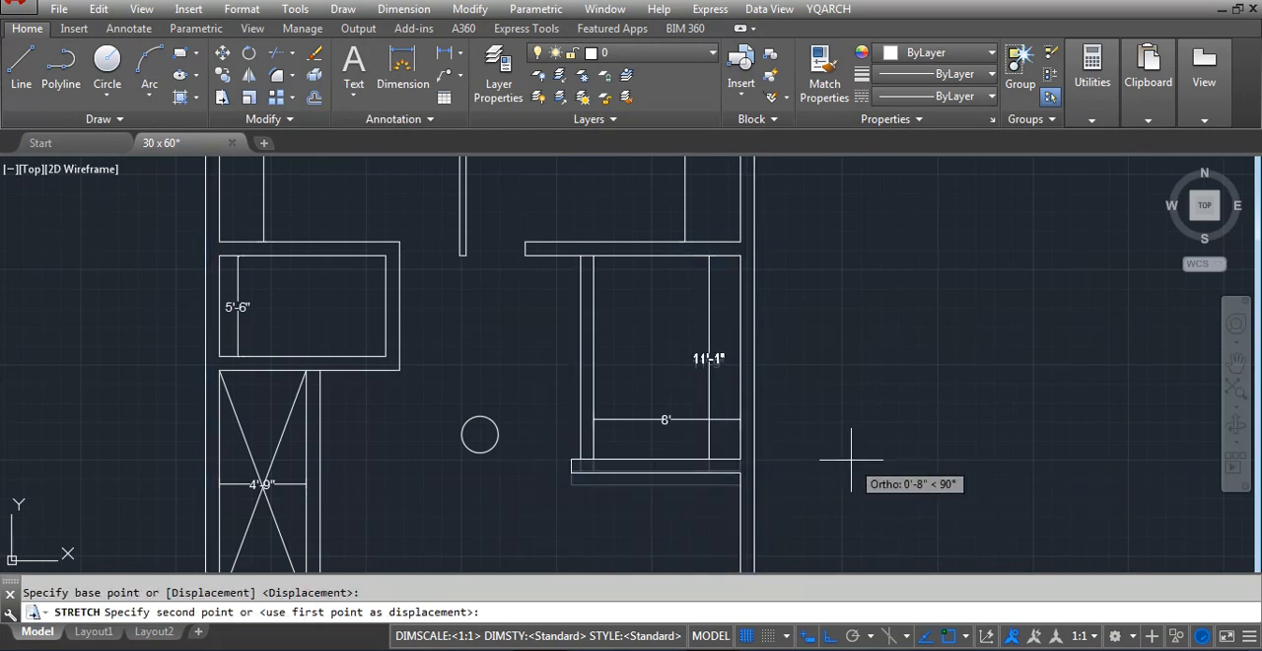
pyautogui.write('9')
pyautogui.press('Return')
# Stretch the protruding end of the east room's lower wall back to align with the partition's outer line
pyautogui.scroll(2, 572, 471)
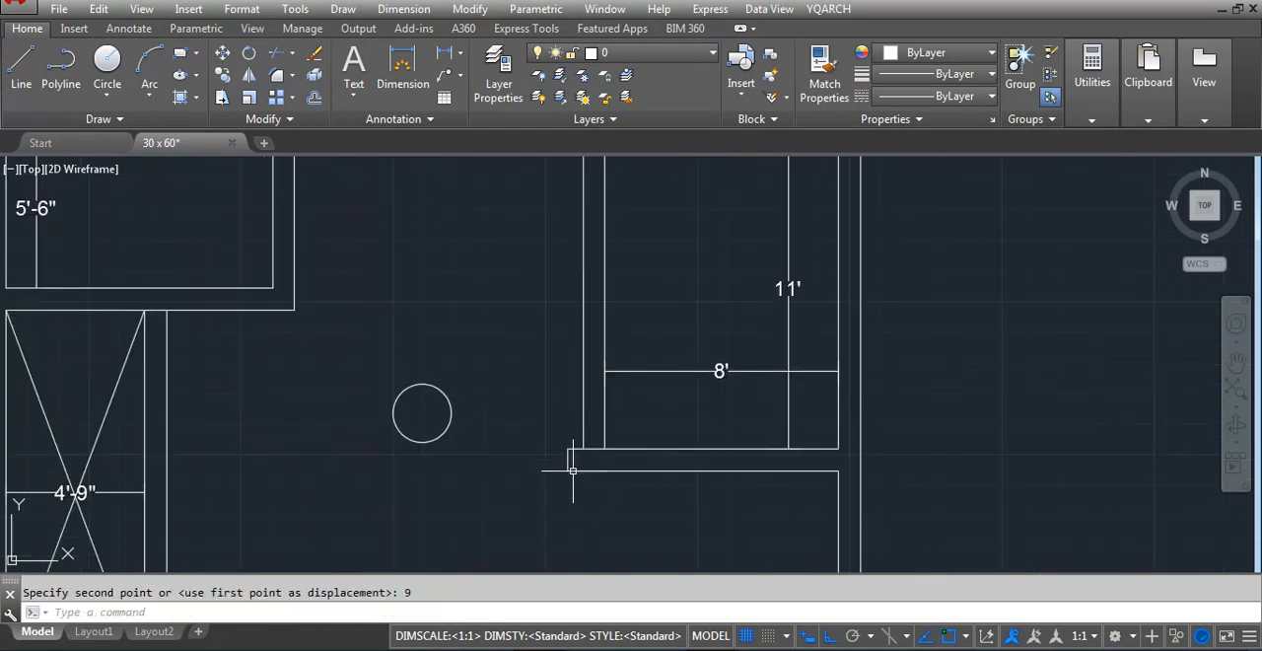
pyautogui.scroll(3, 572, 470)
pyautogui.press('Return')
pyautogui.click(555, 460)
pyautogui.click(516, 341)
pyautogui.press('Return')
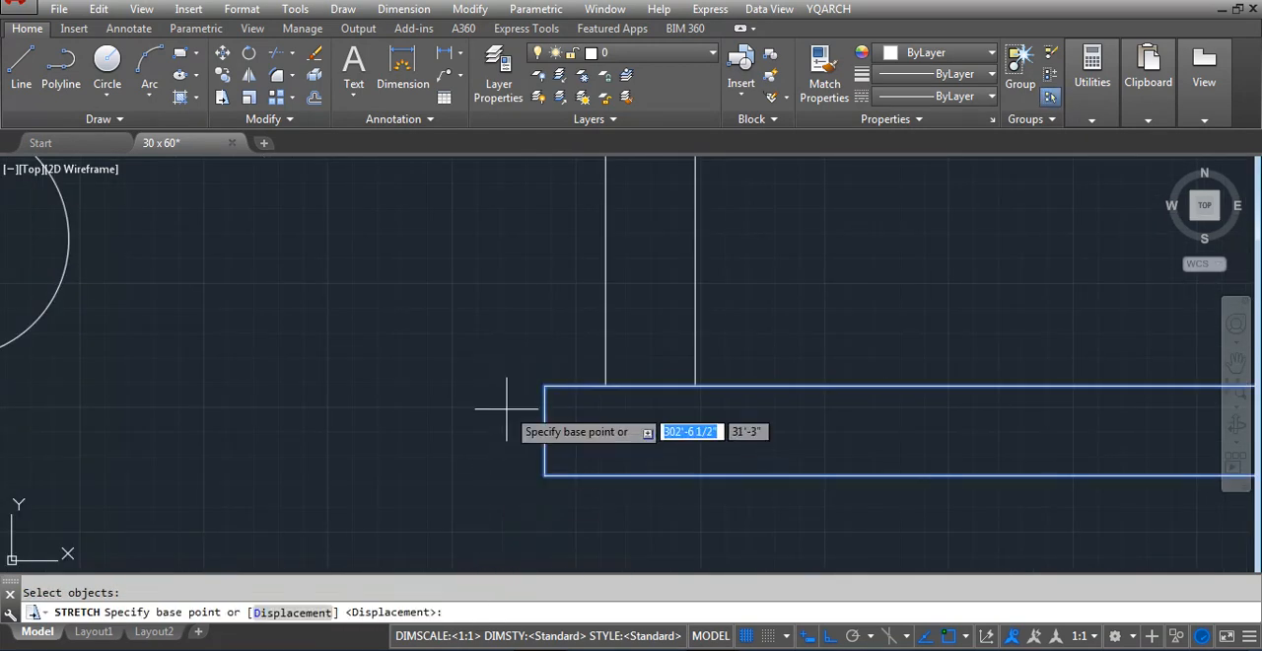
pyautogui.click(544, 387)
pyautogui.click(597, 385)
pyautogui.press('Escape')
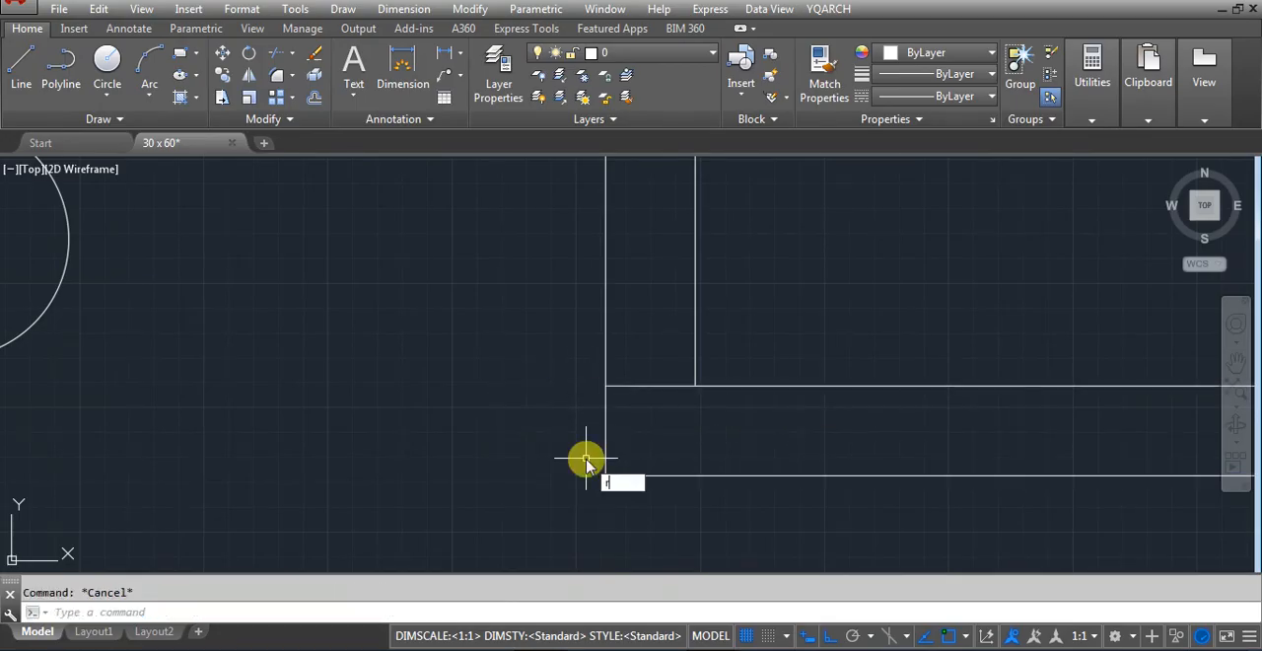
# Trim the short wall lines that cross the partition's thickness at its lower and upper junctions
pyautogui.write('tr')
pyautogui.press('Return')
pyautogui.scroll(-5, 623, 433)
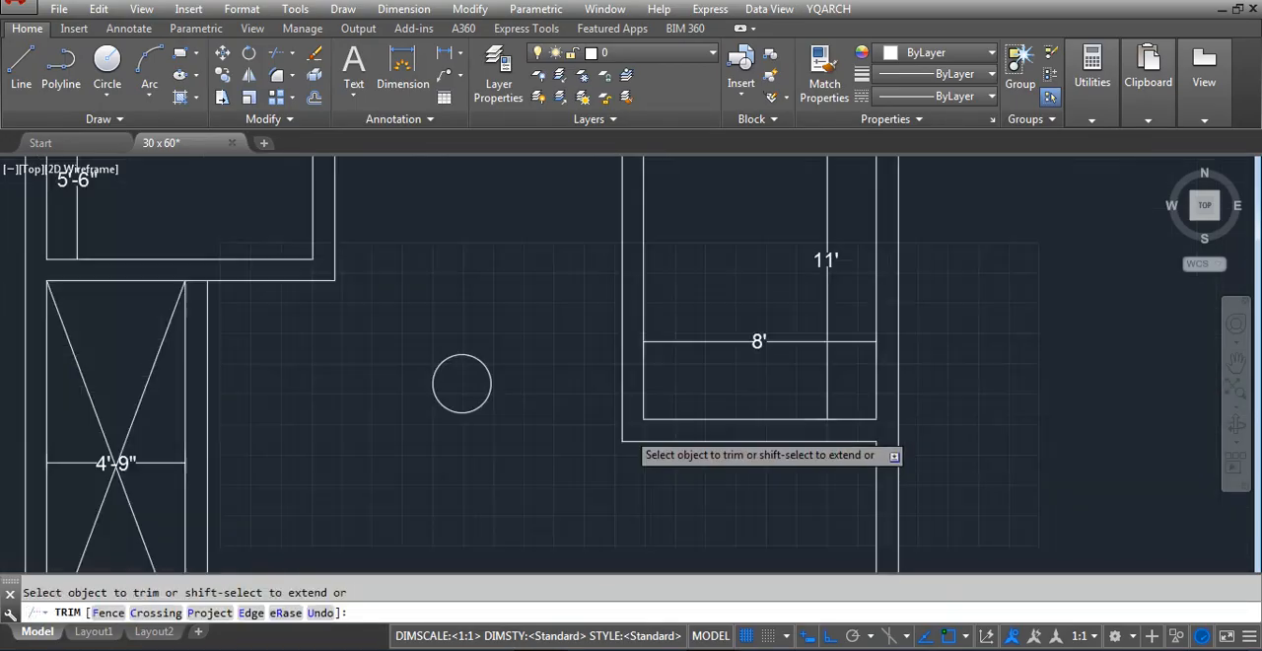
pyautogui.scroll(5, 617, 352)
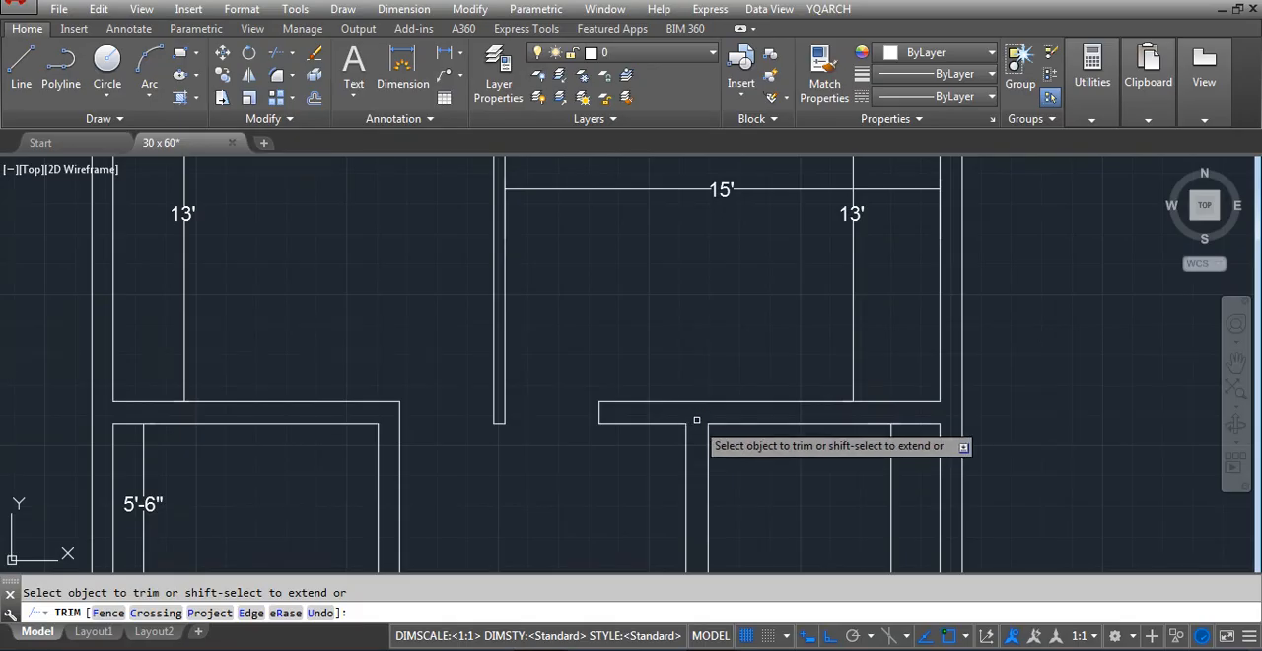
pyautogui.scroll(-3, 696, 428)
pyautogui.press('Escape')
# Draw a short line across the east room's partition, from its inner lower corner to its outer line
pyautogui.scroll(-4, 909, 462)
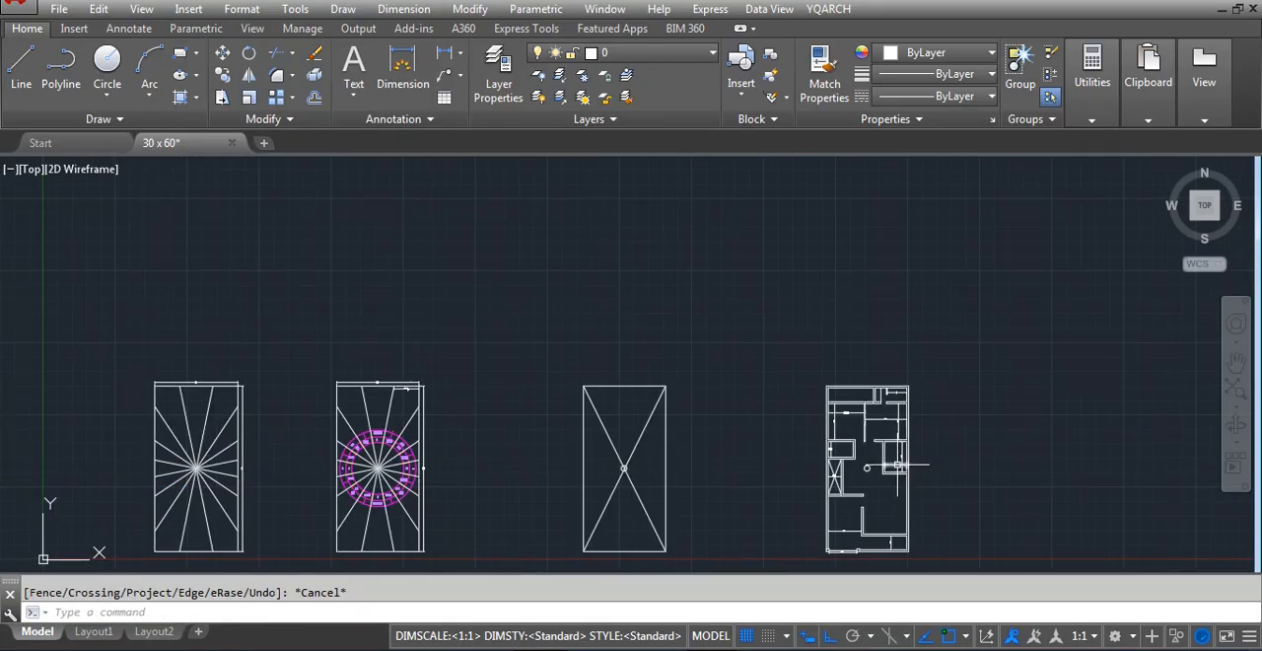
pyautogui.scroll(2, 839, 500)
pyautogui.scroll(5, 253, 369)
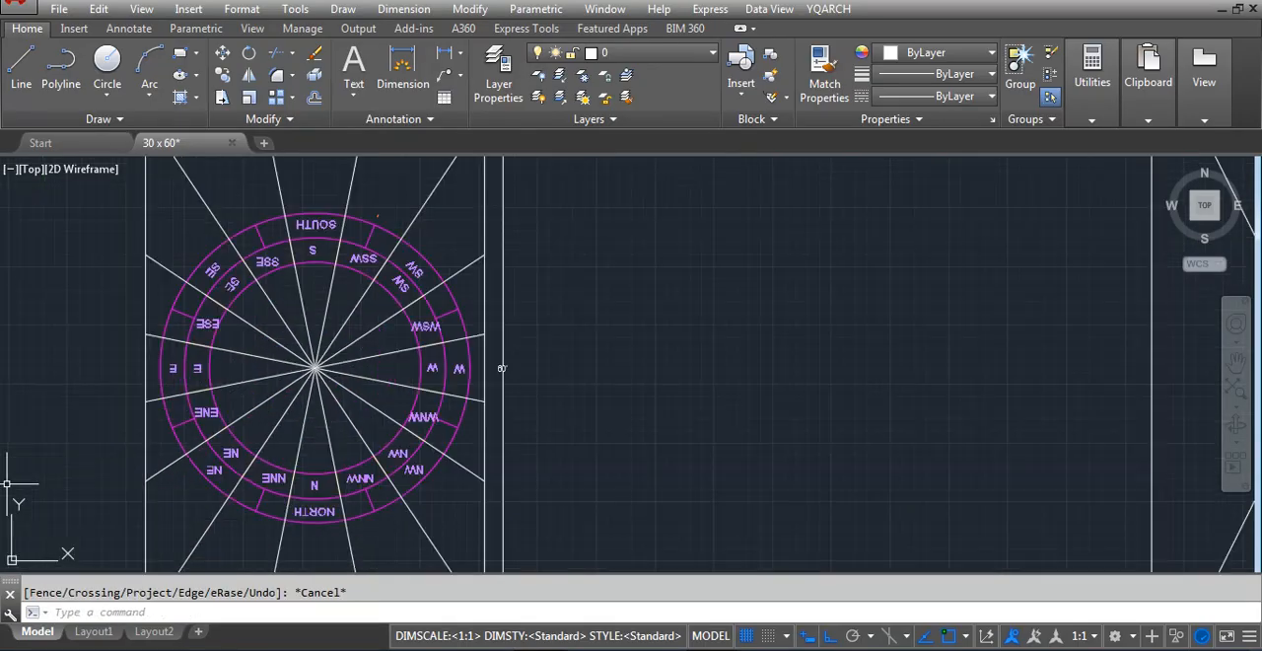
pyautogui.scroll(-4, 253, 369)
pyautogui.scroll(5, 690, 365)
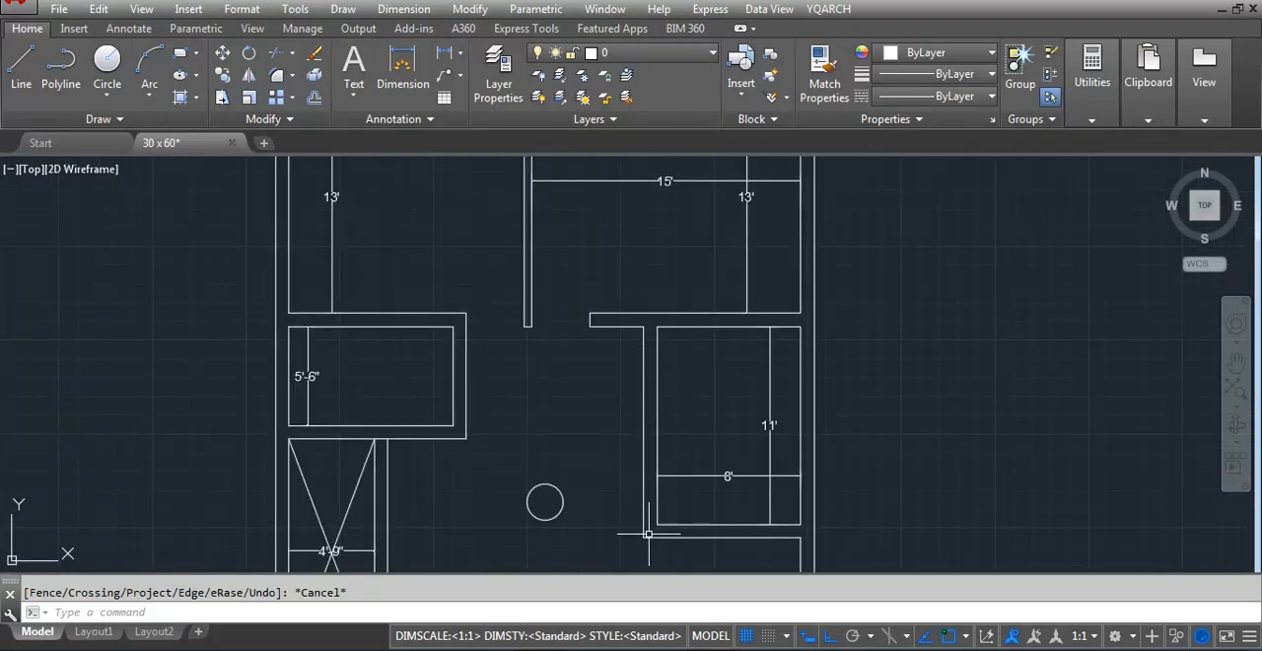
pyautogui.write('l')
pyautogui.press('Return')
pyautogui.scroll(6, 649, 533)
pyautogui.click(688, 506)
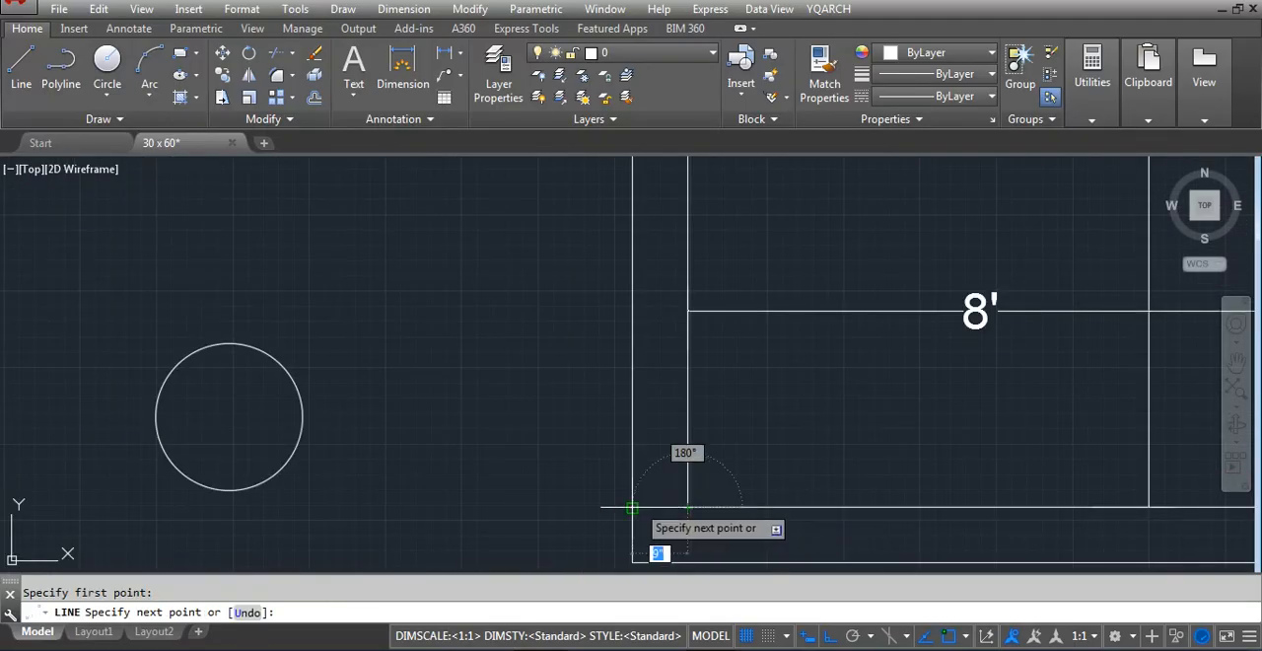
pyautogui.click(631, 507)
pyautogui.press('Escape')
# Offset the short cross line 48 inches upward and trim the partition's inner line between the two cross lines
pyautogui.write('o')
pyautogui.press('Return')
pyautogui.scroll(-6, 562, 552)
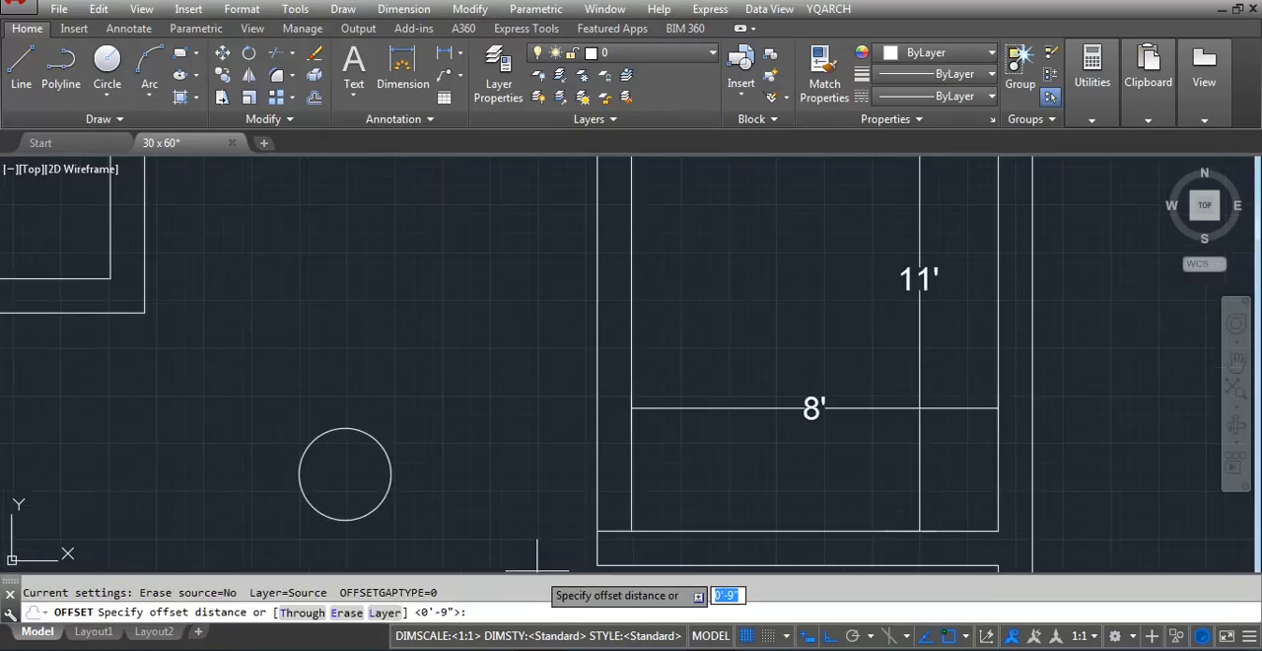
pyautogui.scroll(2, 537, 562)
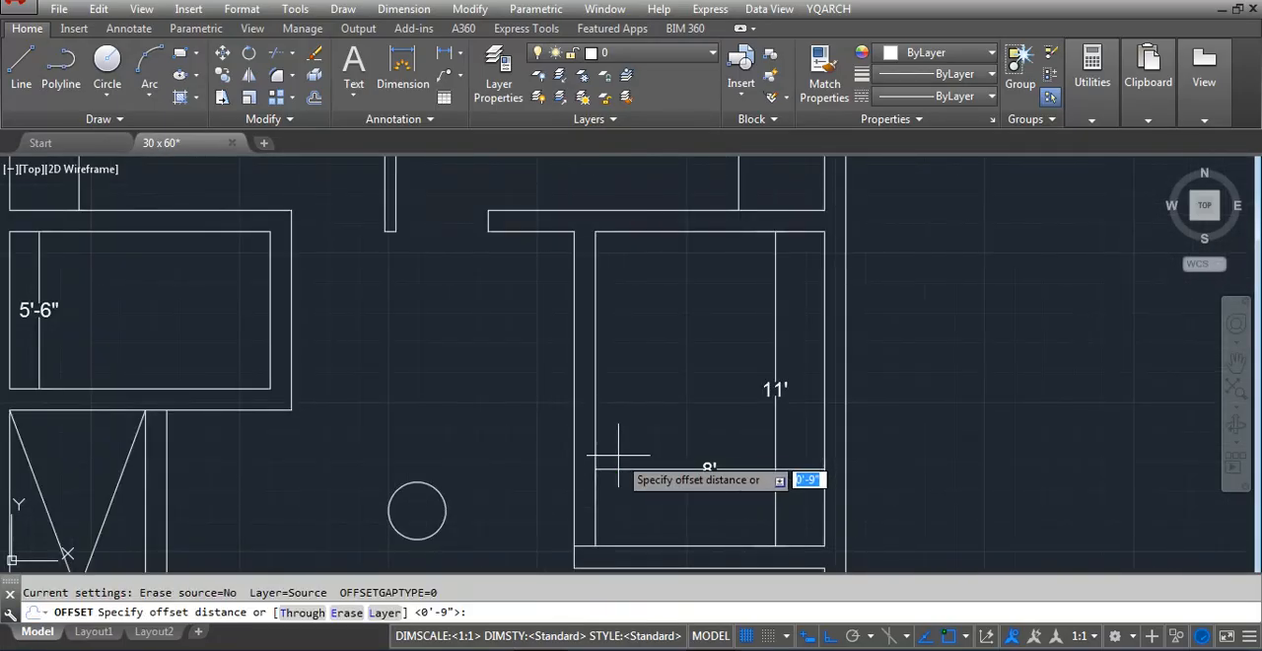
pyautogui.write('48')
pyautogui.press('Return')
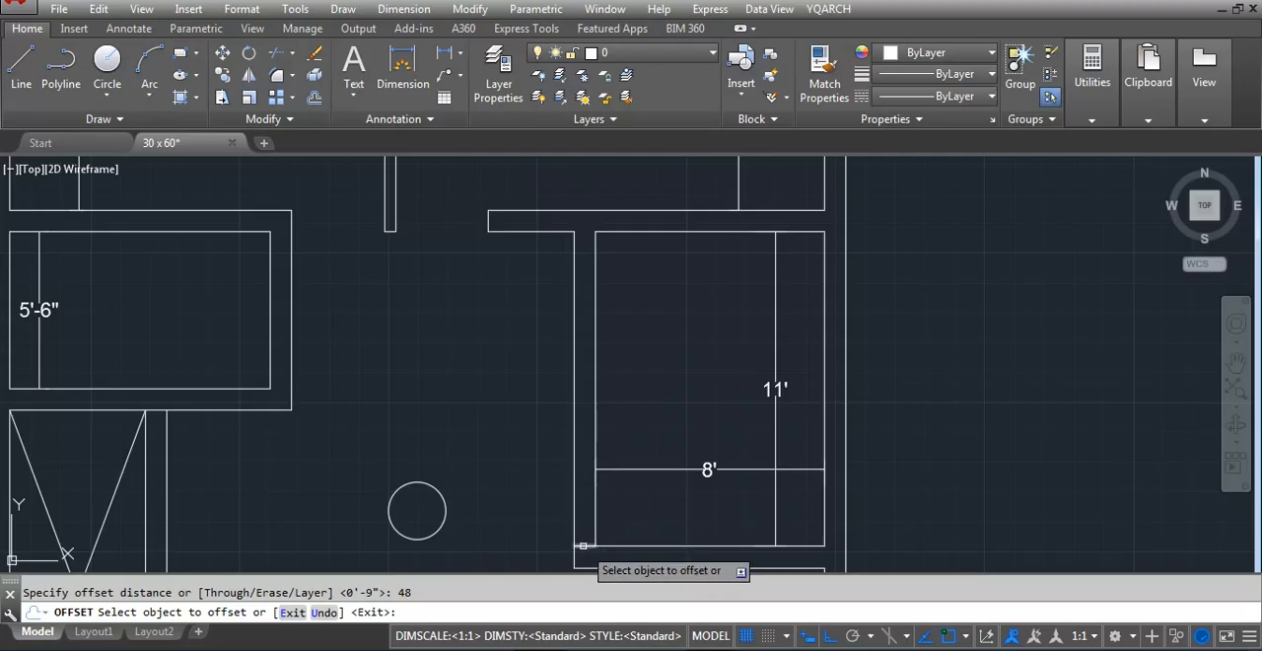
pyautogui.click(596, 451)
pyautogui.press('Escape')
pyautogui.press('Return')
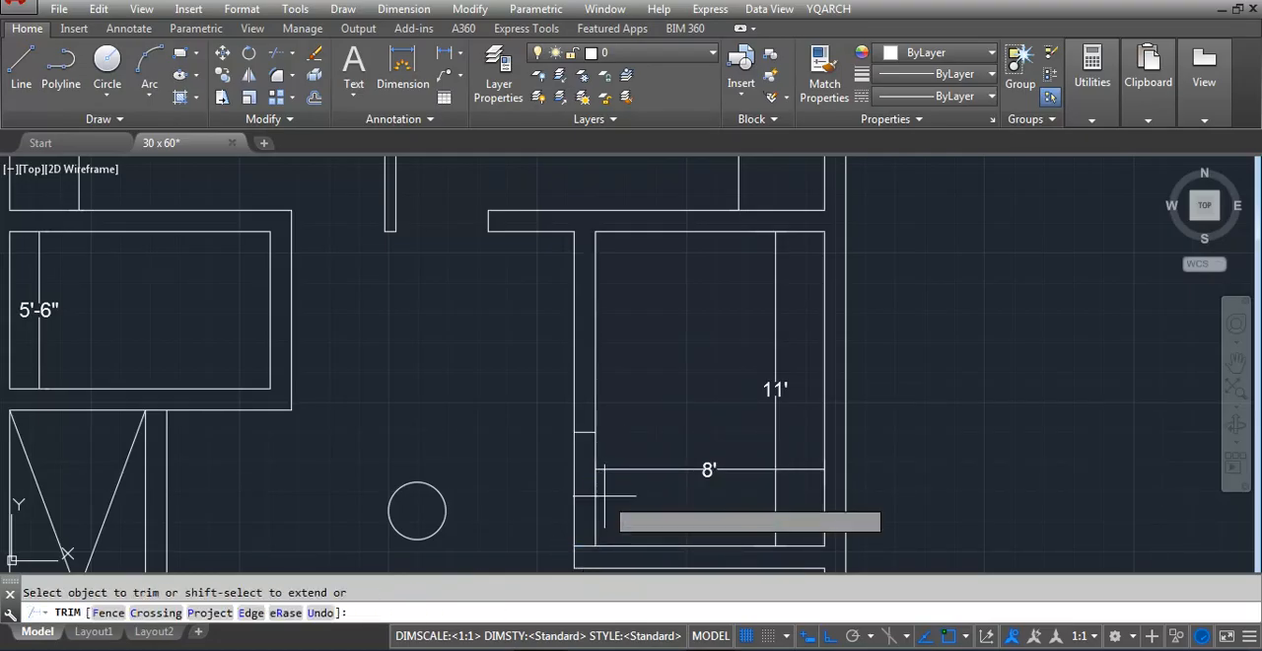
pyautogui.press('Escape')
# Offset the partition's inner line and the upper wall's lower line 24 inches into the east room
pyautogui.write('o')
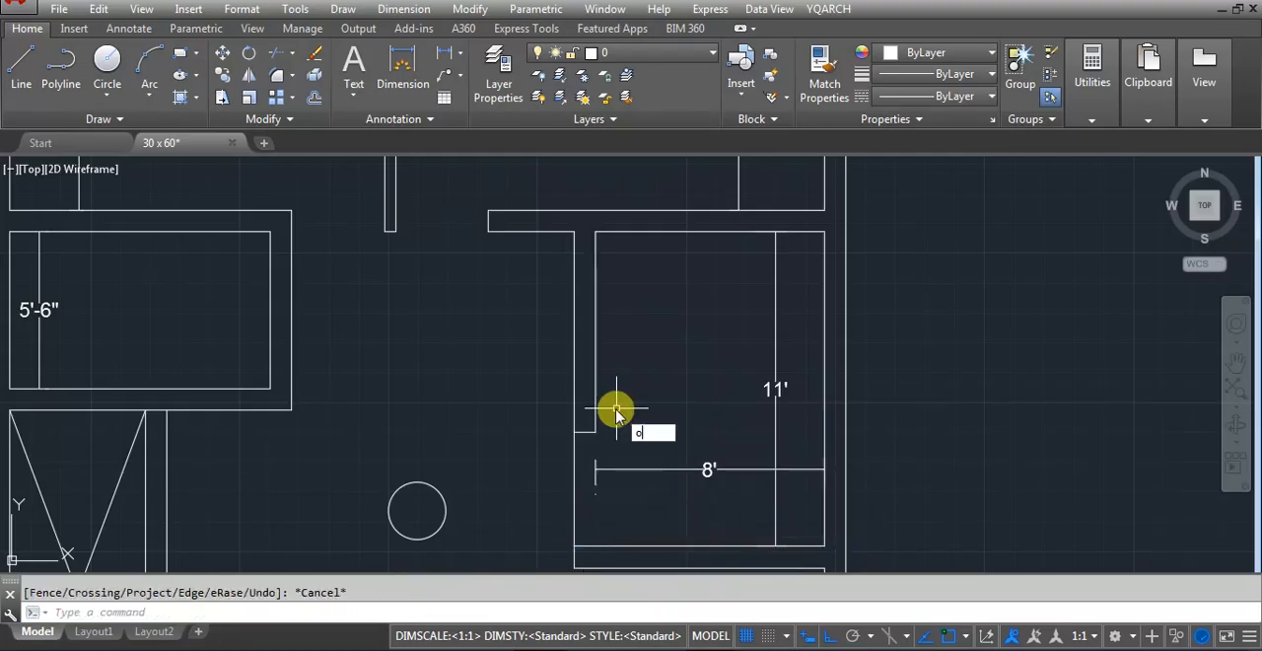
pyautogui.press('Return')
pyautogui.write('24')
pyautogui.press('Return')
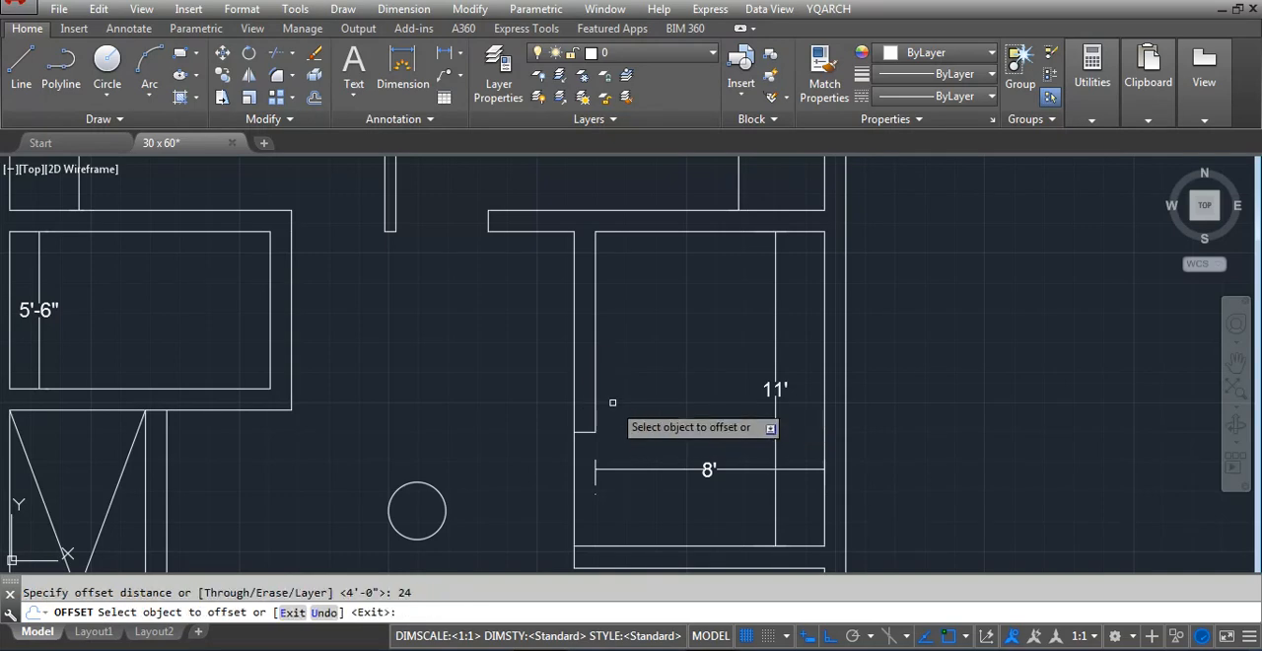
pyautogui.click(722, 233)
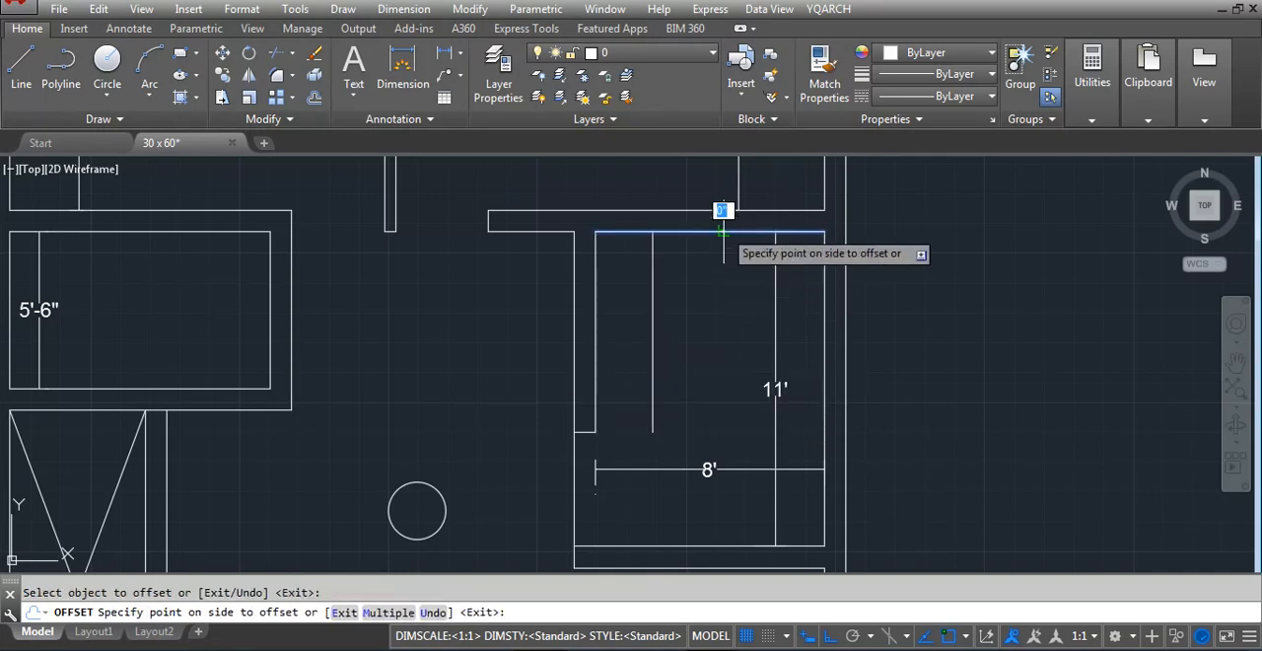
pyautogui.click(700, 286)
pyautogui.press('Escape')
# Trim the overlapping ends of the two 24-inch offset lines so they meet at an L-shaped corner
pyautogui.write('ts or')
pyautogui.press('Return')
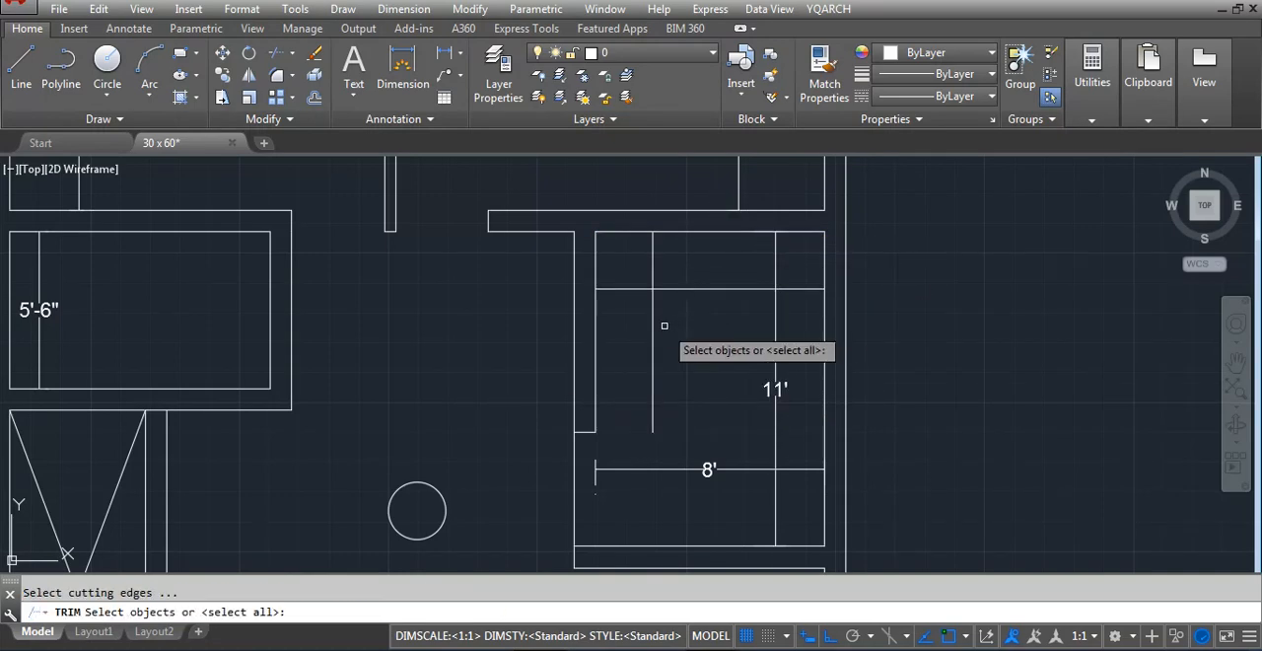
pyautogui.press('Return')
pyautogui.click(623, 289)
pyautogui.press('Escape')
pyautogui.press('Return')
# Draw a line closing the L-shaped strip's lower end, from its vertical line to the partition's inner line
pyautogui.press('Return')
pyautogui.click(654, 261)
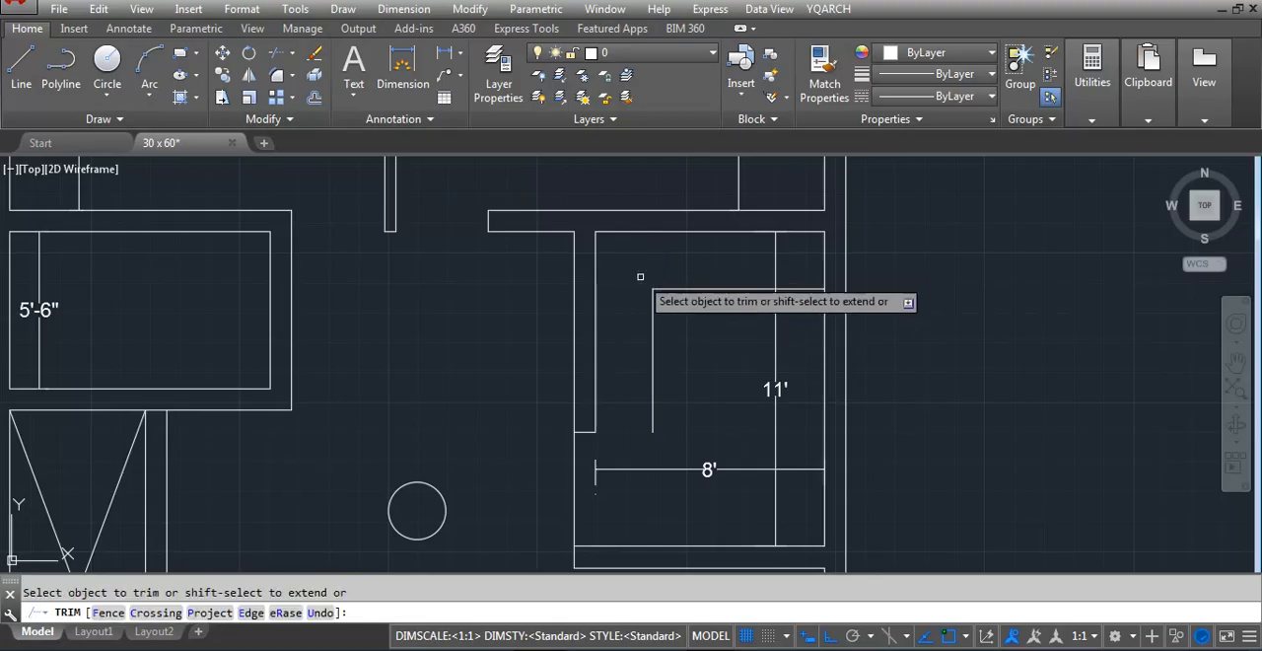
pyautogui.press('Escape')
pyautogui.write('l')
pyautogui.press('Return')
pyautogui.scroll(4, 653, 477)
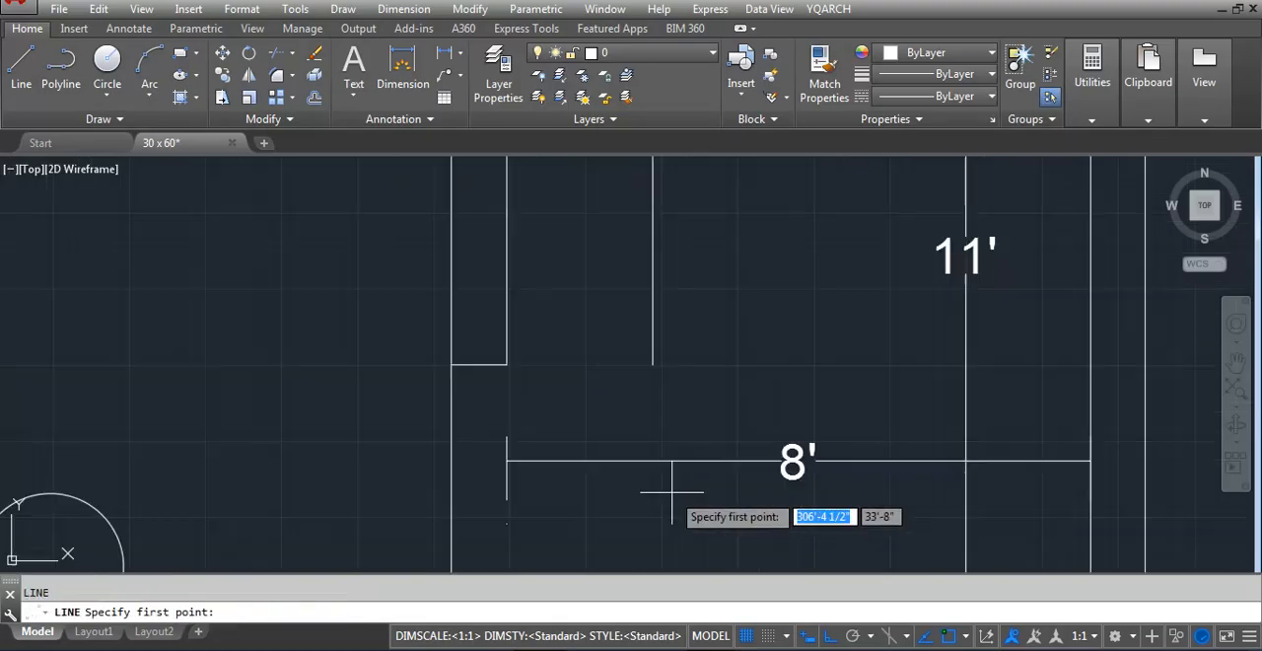
pyautogui.click(652, 365)
pyautogui.click(504, 364)
pyautogui.press('Escape')
pyautogui.scroll(-4, 585, 385)
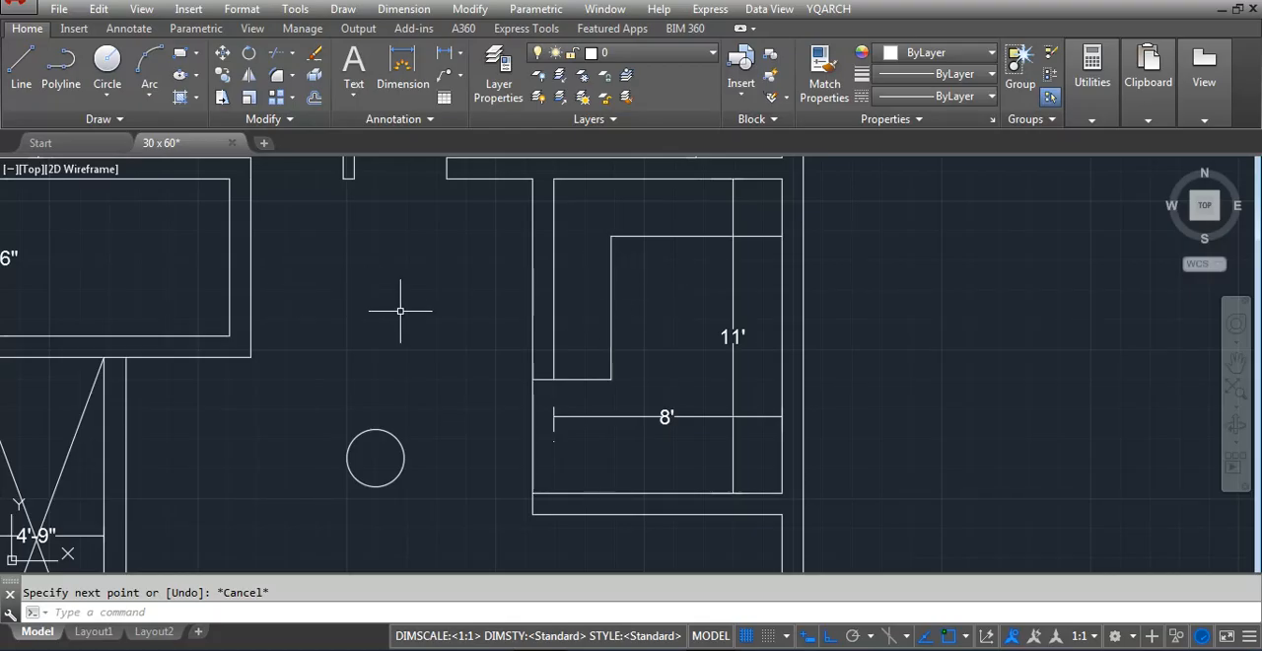
# Offset the upper line of the east room's lower wall 24 inches upward into the room
pyautogui.write('dli')
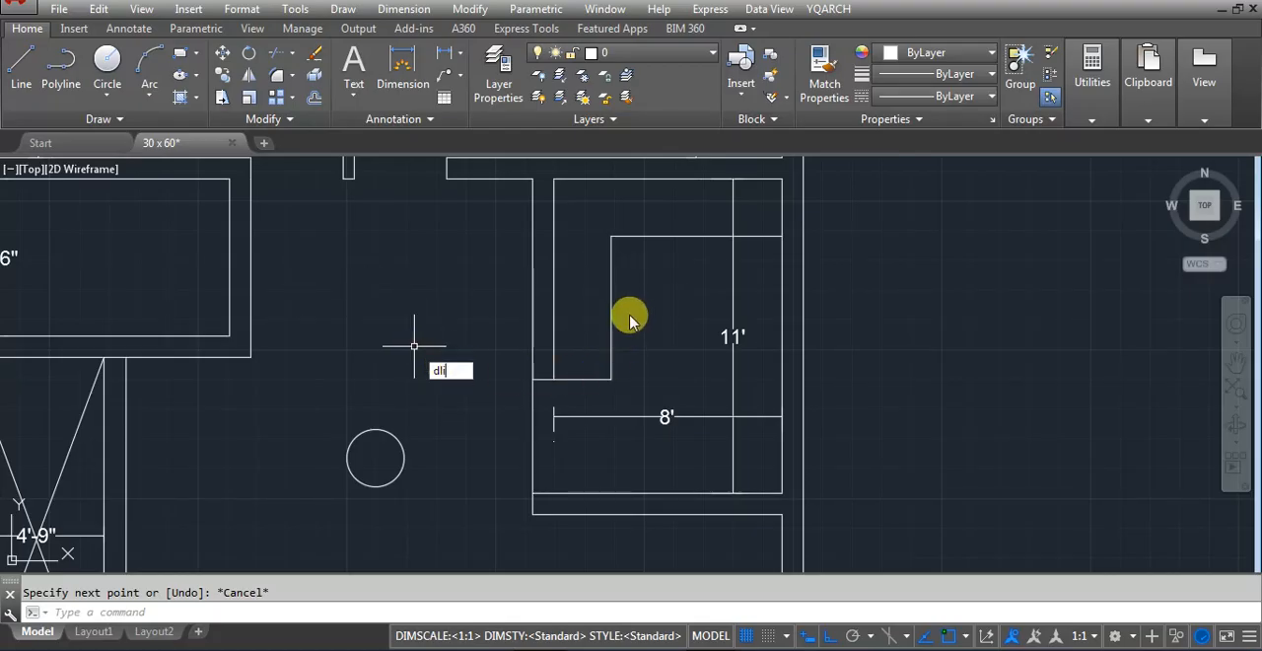
pyautogui.press('Escape')
pyautogui.write('o')
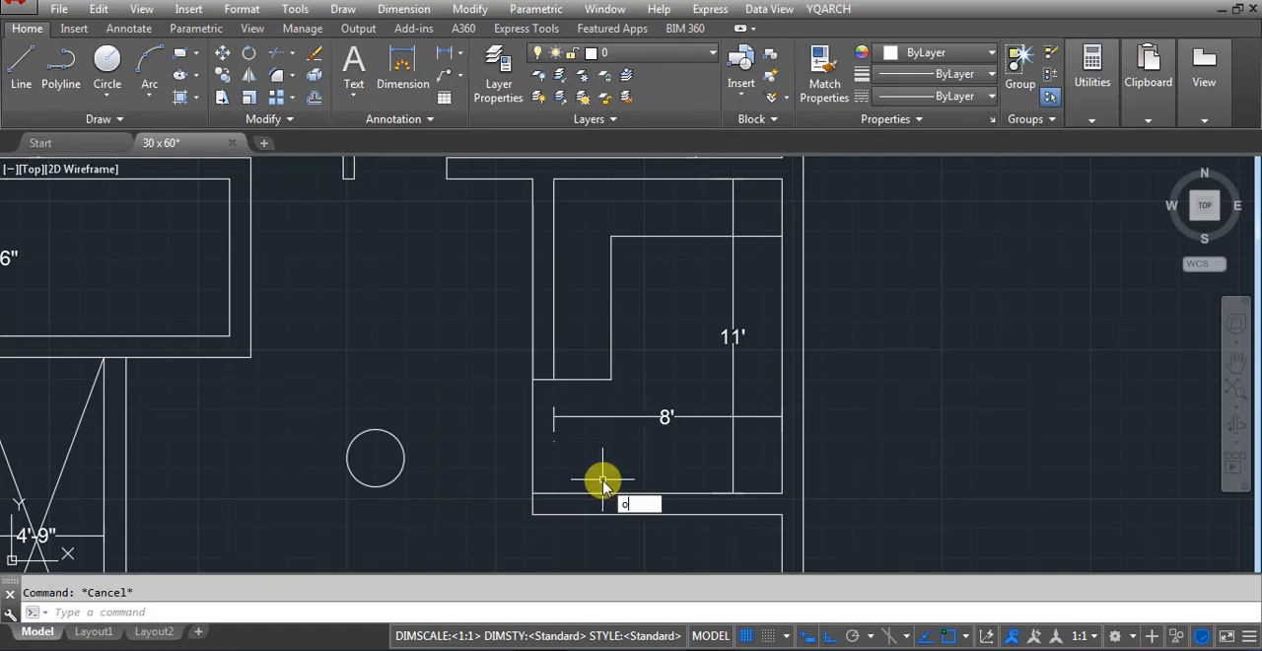
pyautogui.press('Return')
pyautogui.write('24')
pyautogui.press('Return')
pyautogui.click(592, 492)
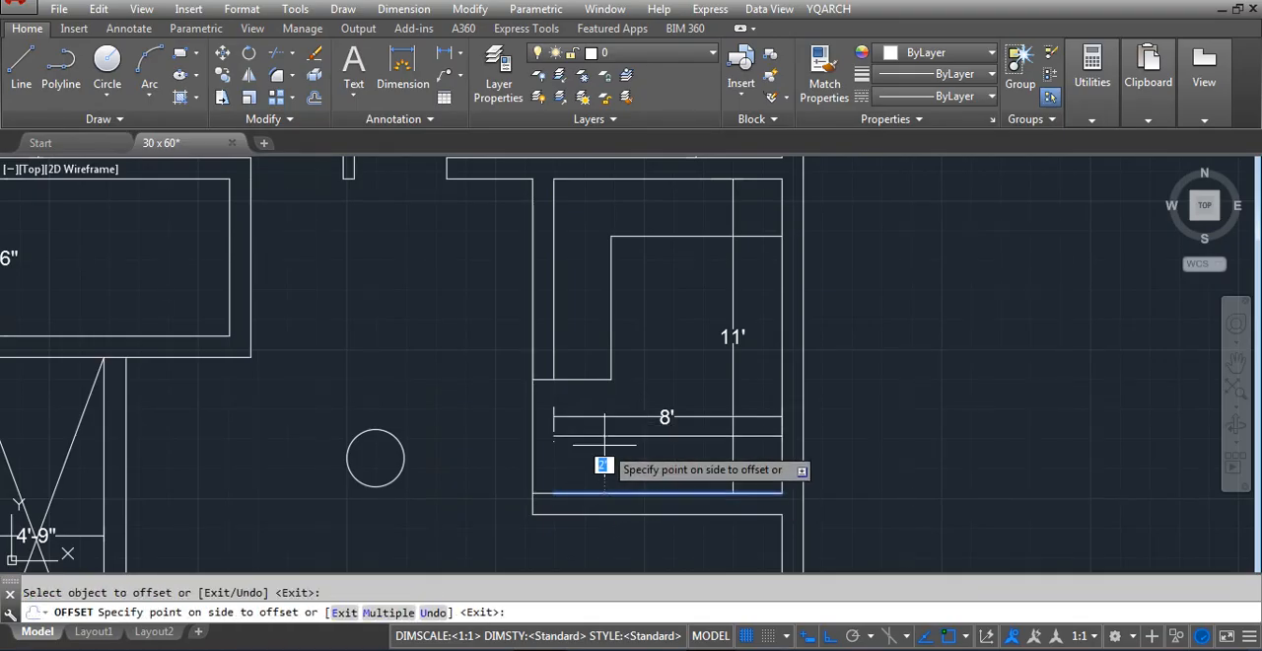
pyautogui.click(579, 434)
pyautogui.press('Escape')
# Extend the new 24-inch offset line to meet the partition's outer line
pyautogui.write('ex')
pyautogui.press('Return')
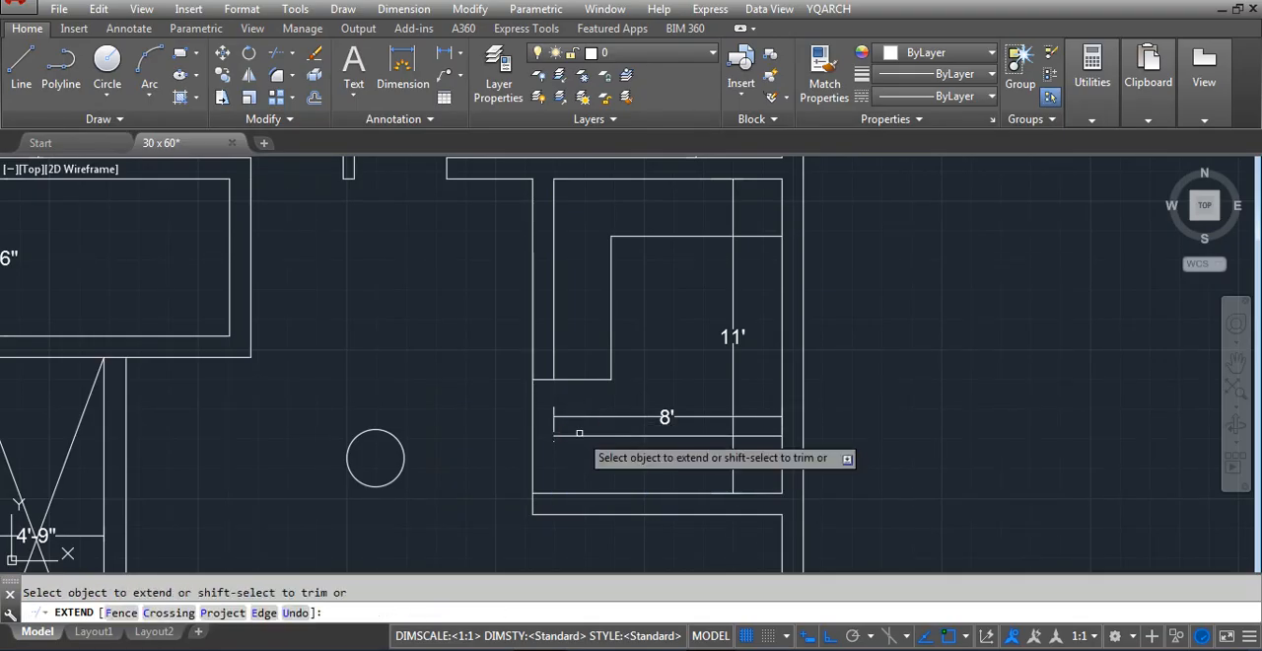
pyautogui.click(564, 433)
pyautogui.press('Escape')
# Stretch the partition end and the closed lower end of the L-shaped strip 24 inches upward
pyautogui.write('s')
pyautogui.press('Return')
pyautogui.click(620, 369)
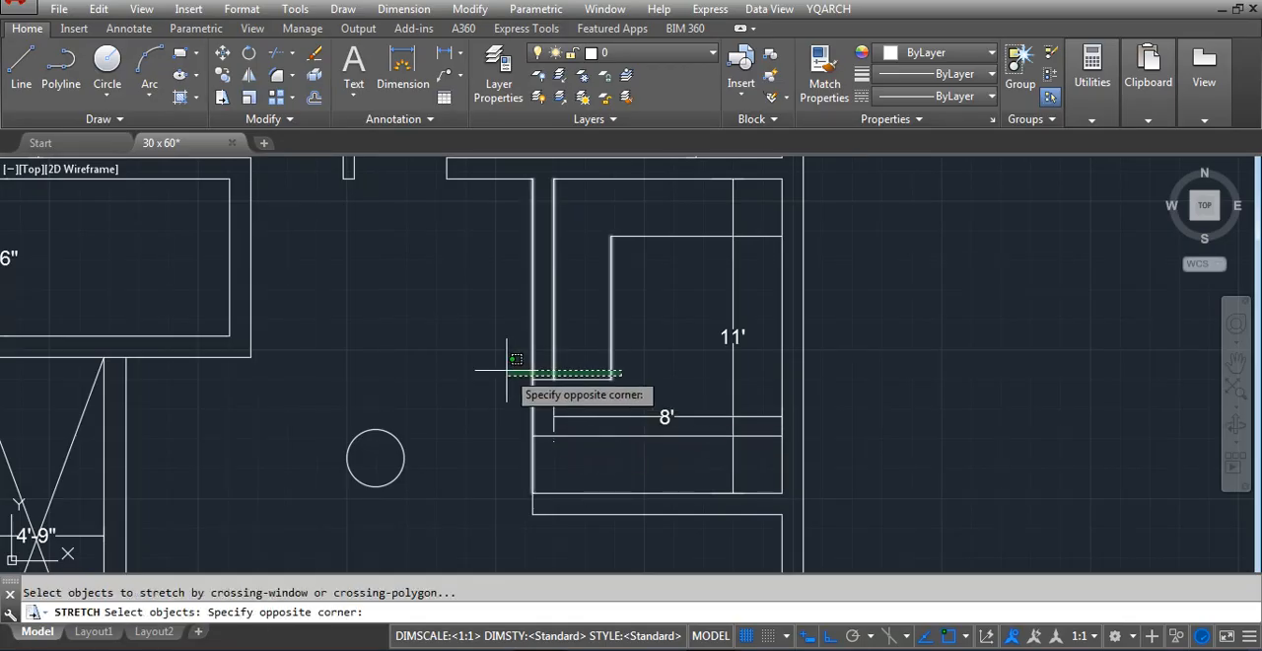
pyautogui.click(488, 387)
pyautogui.press('Return')
pyautogui.click(475, 395)
pyautogui.write('24')
pyautogui.press('Return')
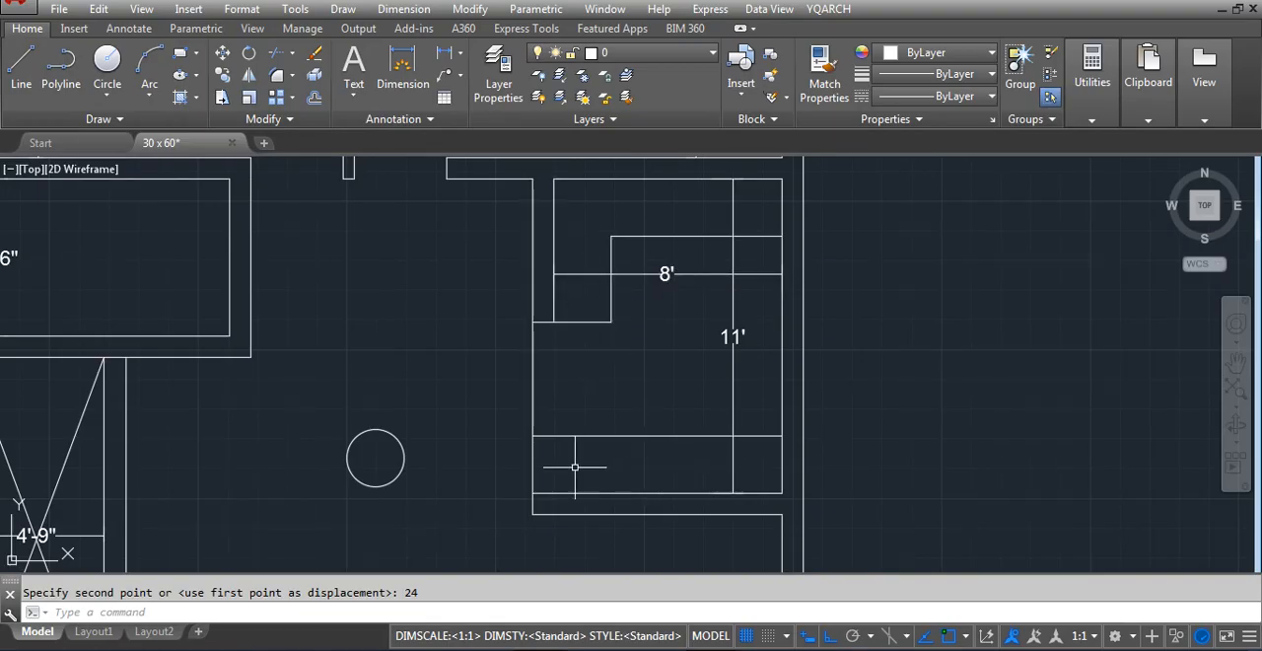
# Draw a vertical line along the partition's outer line, from the lower wall's upper line to the new offset line
pyautogui.write('l')
pyautogui.press('Return')
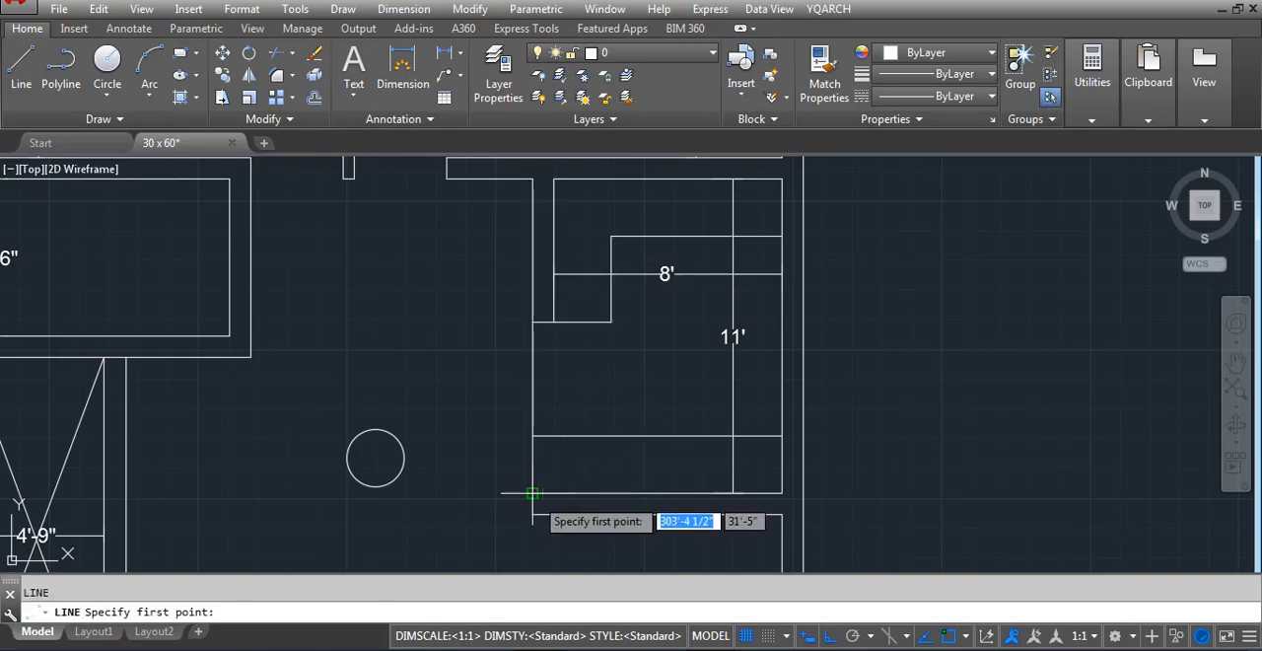
pyautogui.click(533, 493)
pyautogui.click(533, 437)
pyautogui.press('Return')
# Try moving the new vertical line and the short wall segment 24 inches to the right, then undo the move
pyautogui.click(495, 417)
pyautogui.click(555, 496)
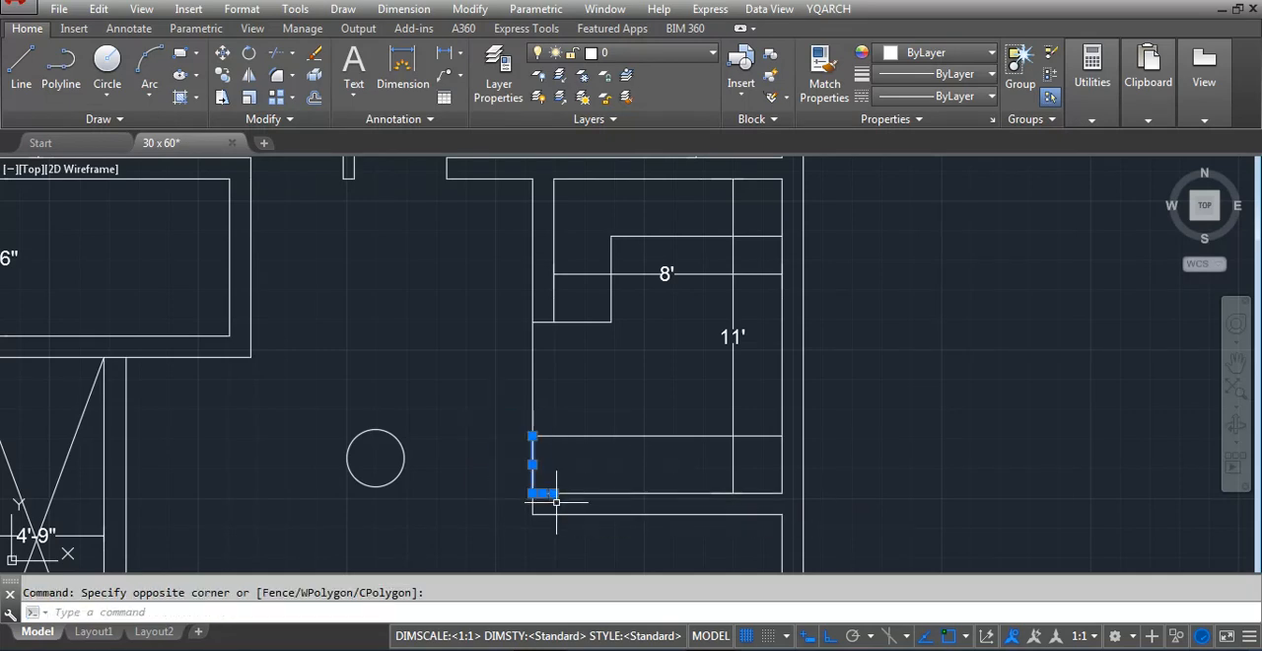
pyautogui.write('m')
pyautogui.press('Return')
pyautogui.click(556, 498)
pyautogui.write('4')
pyautogui.press('Return')
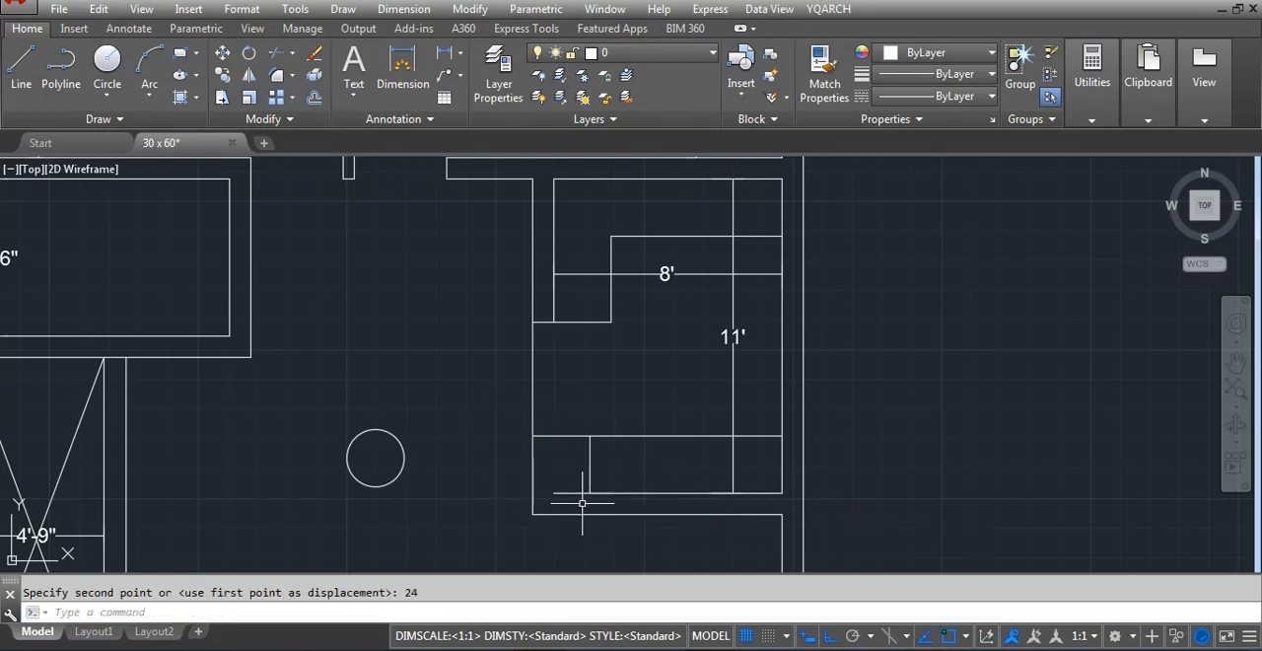
pyautogui.click(602, 467)
pyautogui.click(573, 480)
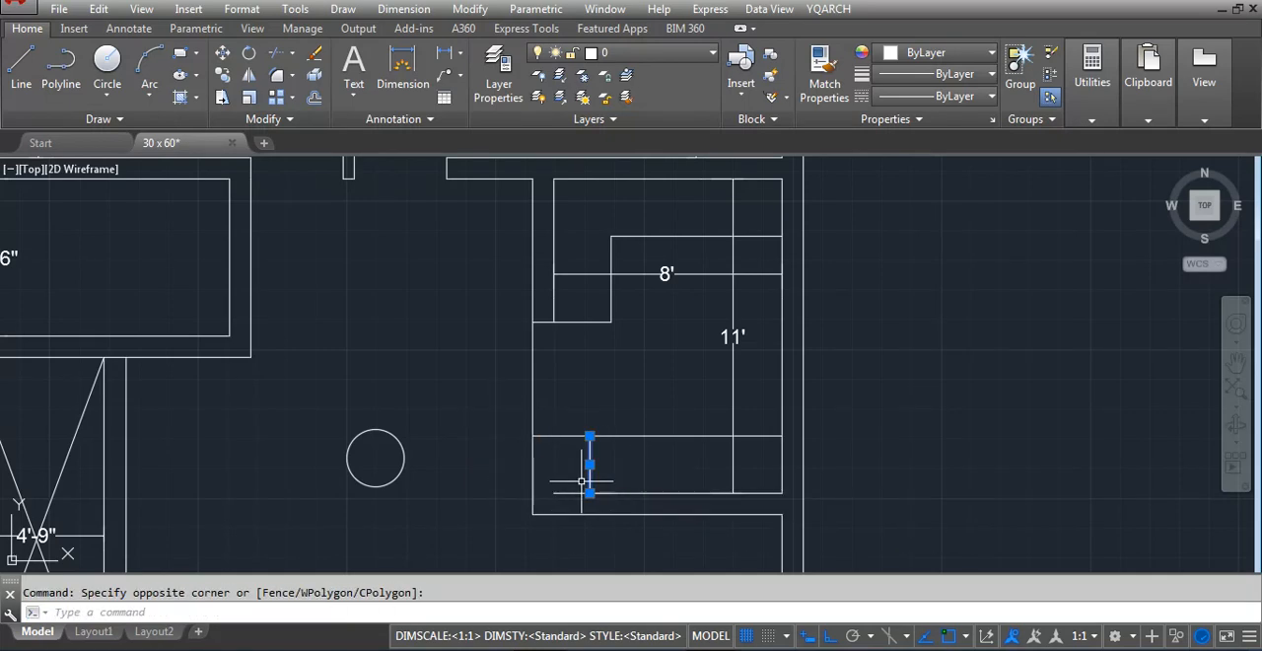
pyautogui.press('Delete')
# Move the vertical line and the short wall segment 9 inches into the room to form the wall thickness
pyautogui.click(513, 415)
pyautogui.click(554, 504)
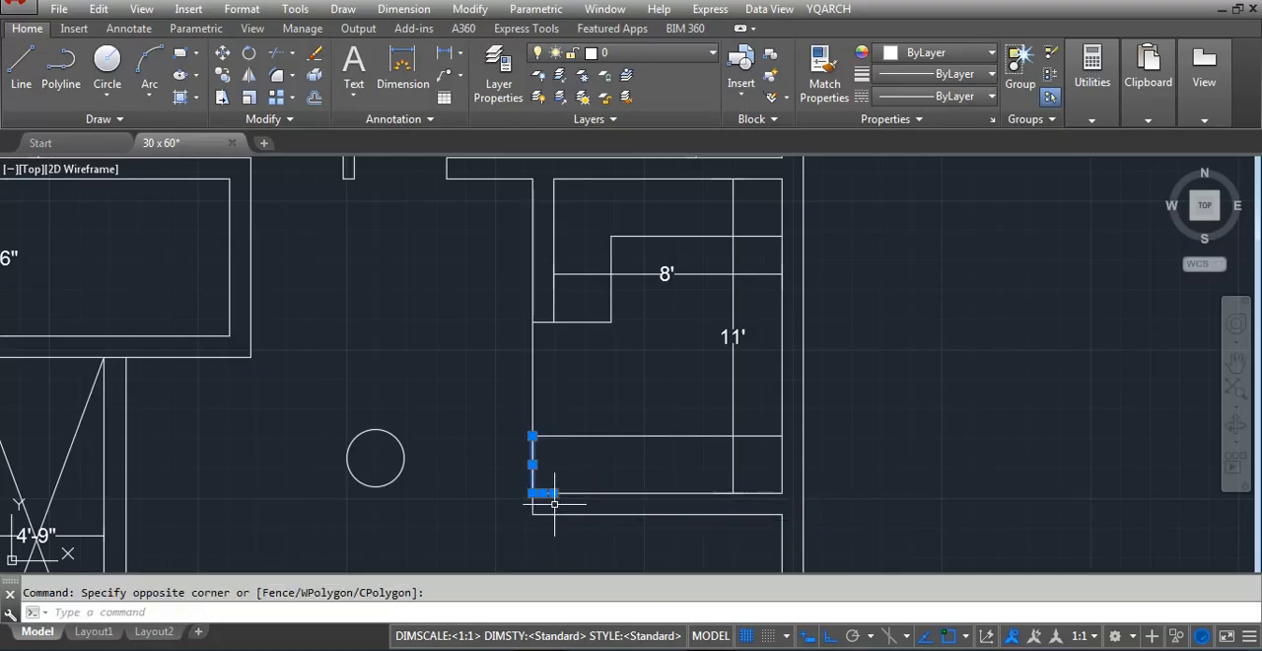
pyautogui.write('m')
pyautogui.press('Return')
pyautogui.click(554, 493)
pyautogui.write('9')
pyautogui.press('Return')
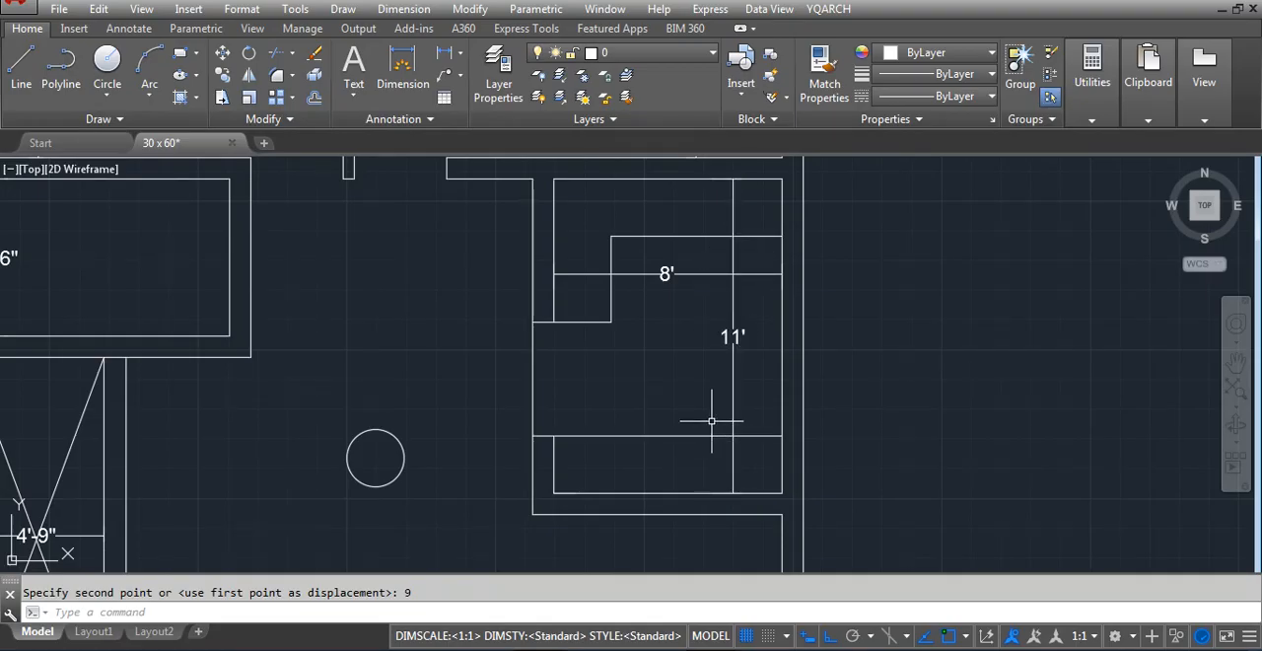
# Offset the east room's right inner wall line 24 inches into the room
pyautogui.write('o')
pyautogui.press('Return')
pyautogui.write('1')
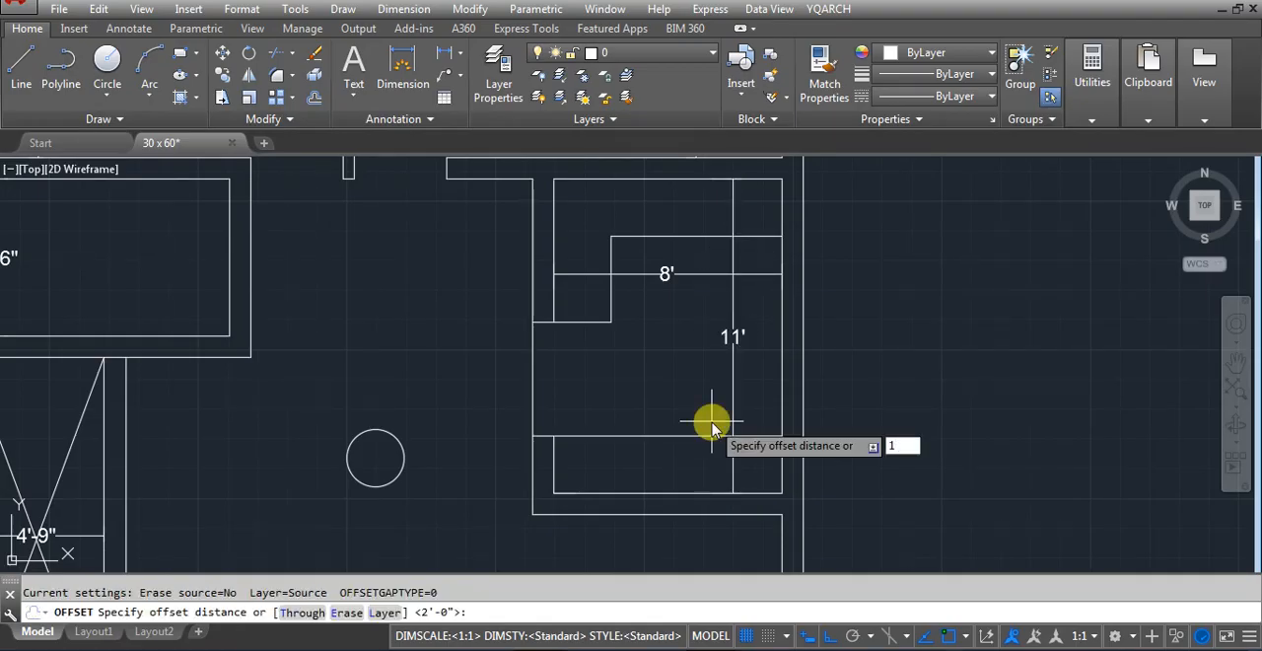
pyautogui.write('4')
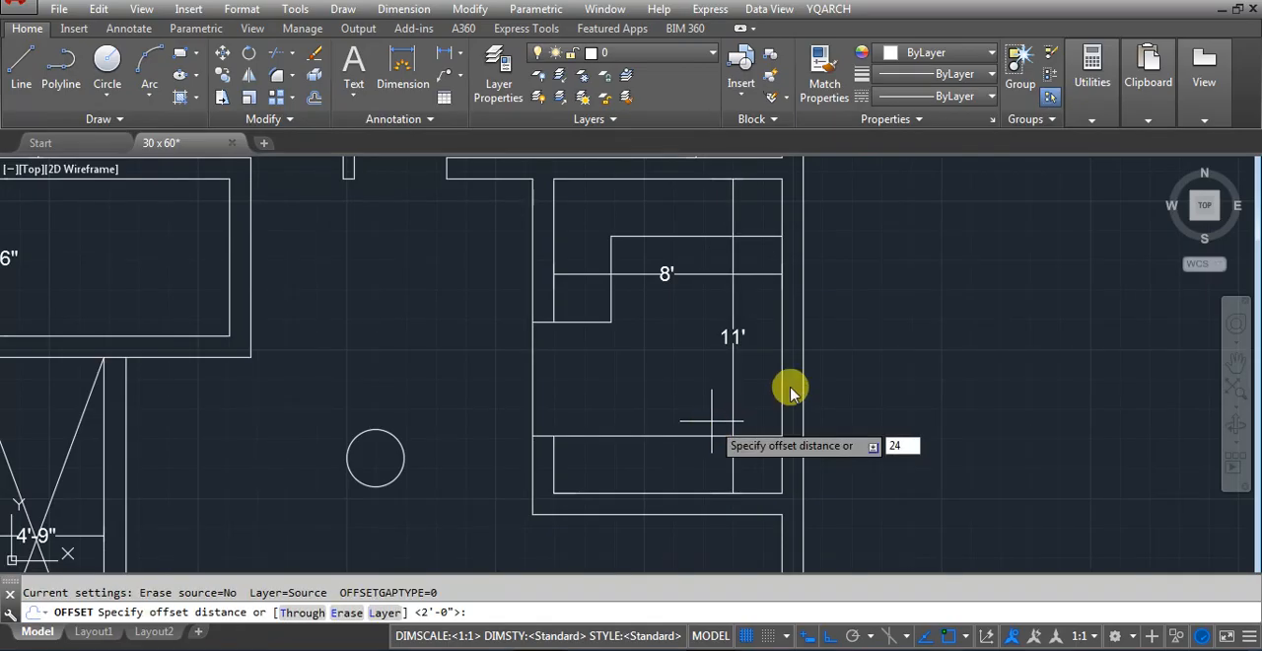
pyautogui.press('Return')
pyautogui.click(732, 399)
pyautogui.click(646, 409)
pyautogui.press('Escape')
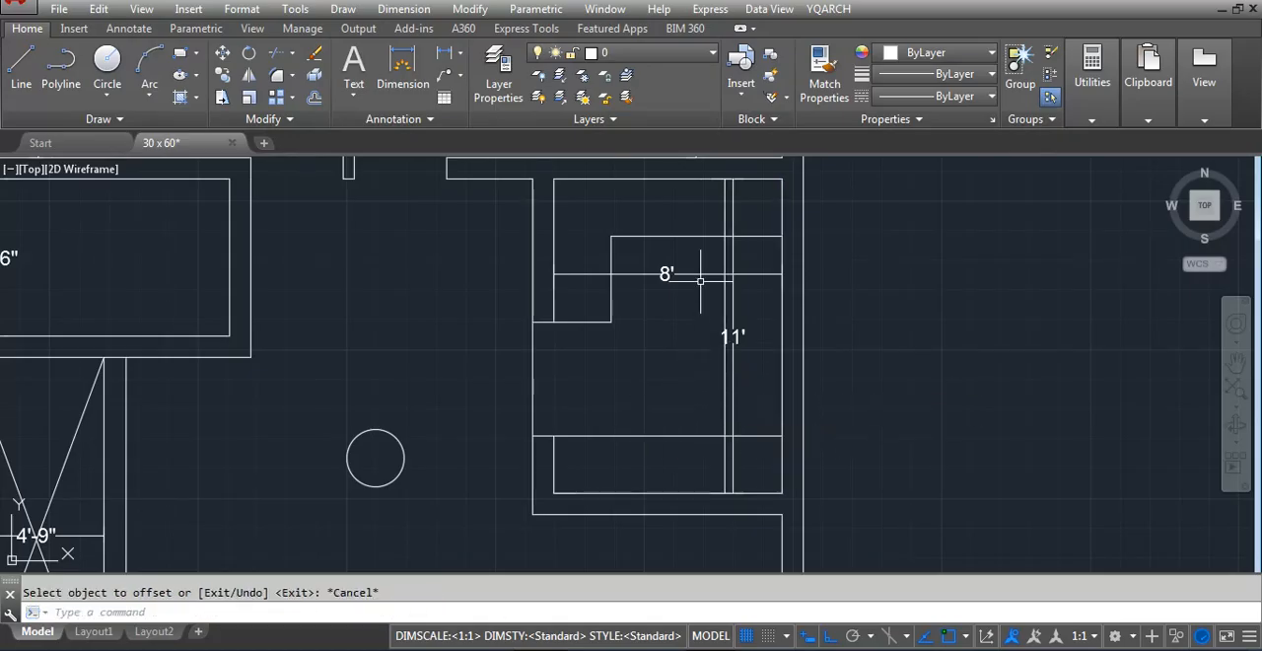
# Trim the overlapping ends of the three strip lines so they form one continuous strip around the room
pyautogui.write('tr')
pyautogui.press('Return')
pyautogui.press('Return')
pyautogui.click(725, 463)
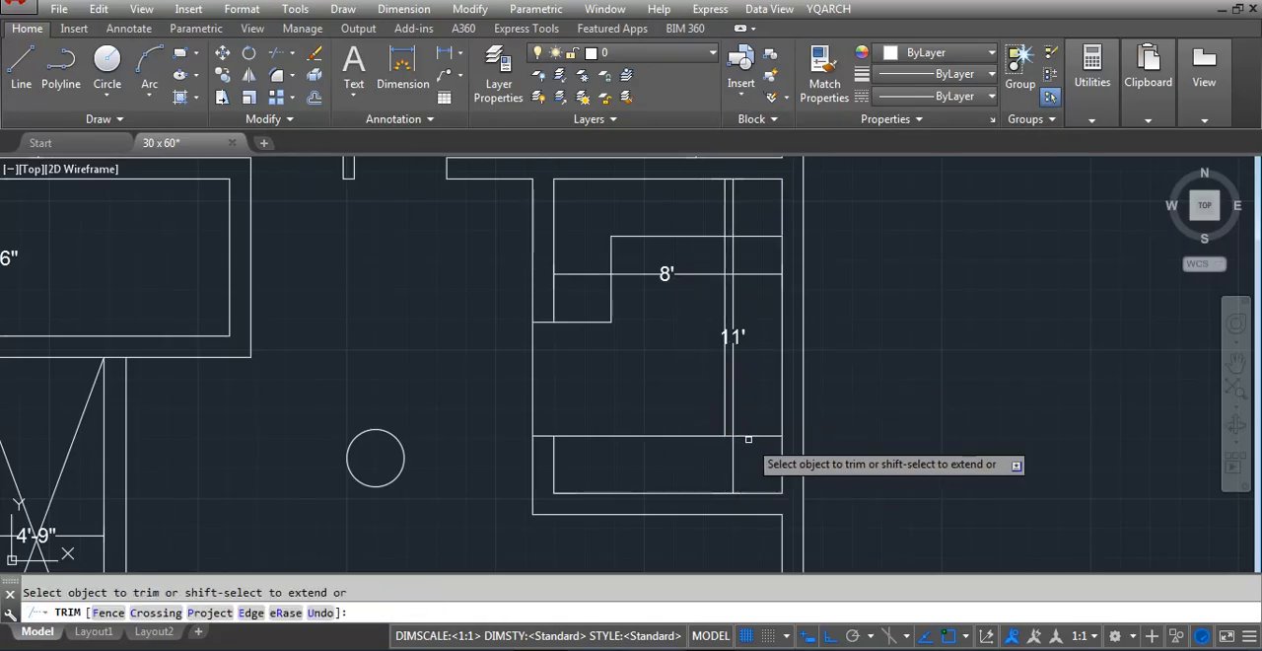
pyautogui.click(749, 437)
pyautogui.click(755, 236)
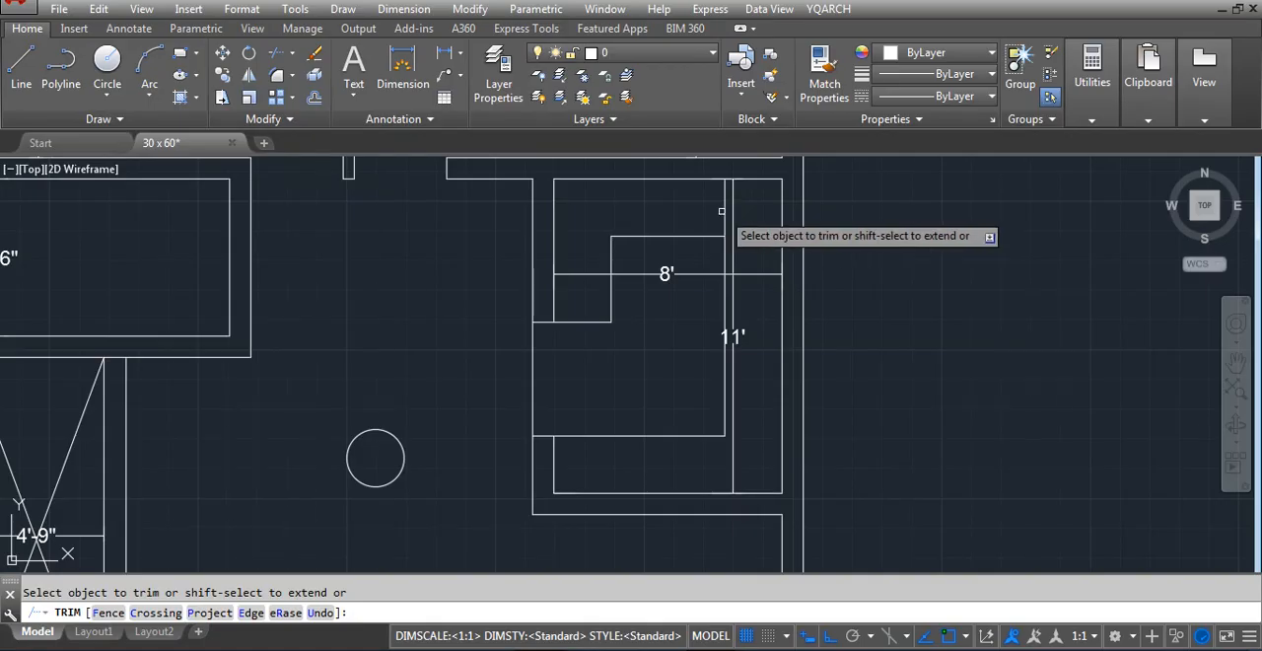
pyautogui.click(721, 210)
pyautogui.click(724, 215)
pyautogui.press('Escape')
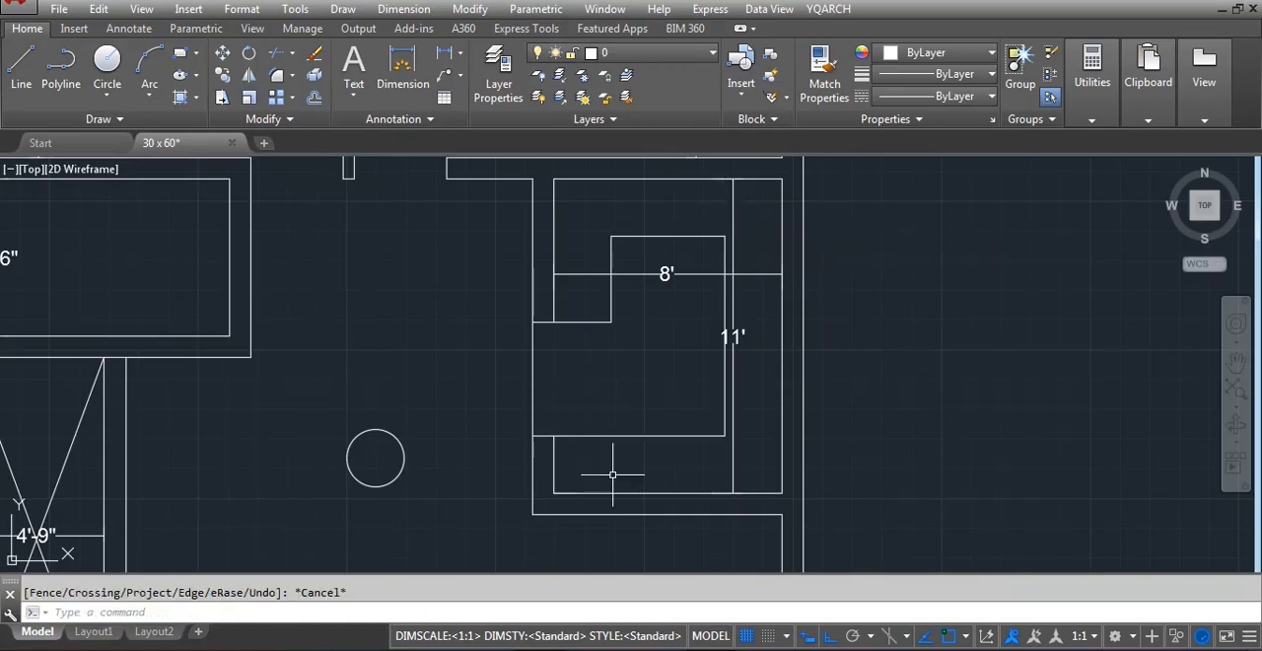
# Stretch the east room's partition side with its strip ends 12 inches outward to widen the room
pyautogui.scroll(-2, 809, 456)
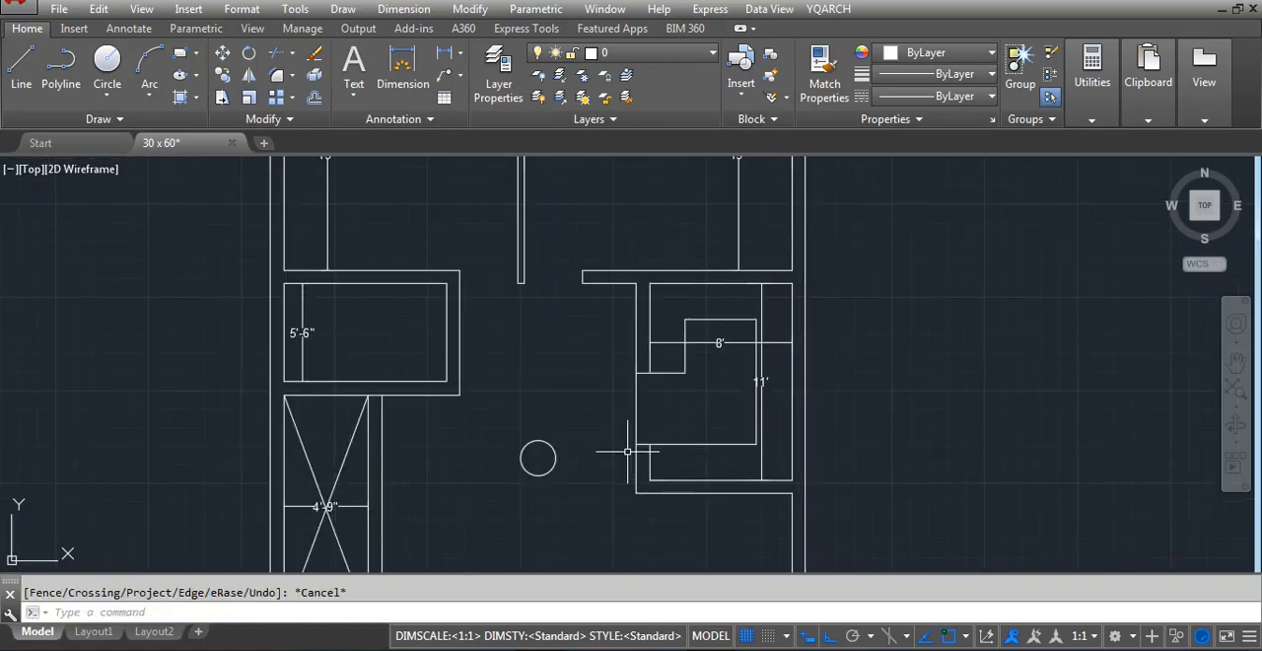
pyautogui.write('s')
pyautogui.press('space')
pyautogui.click(675, 529)
pyautogui.click(681, 518)
pyautogui.click(695, 528)
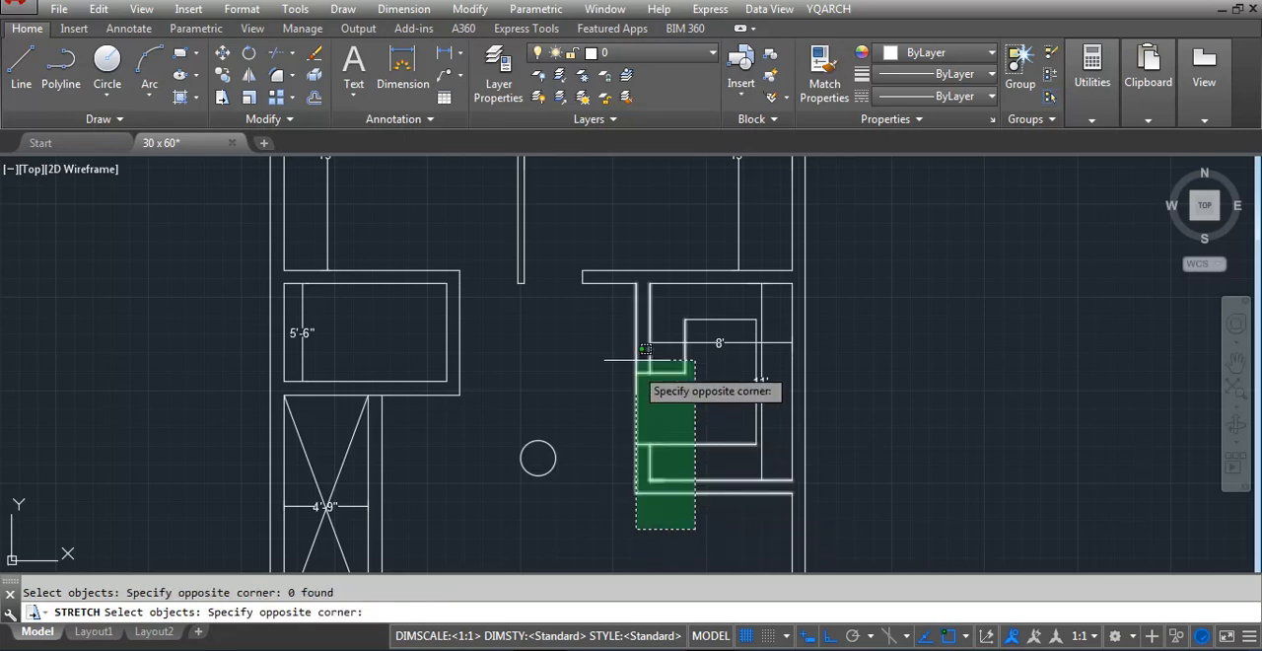
pyautogui.click(627, 284)
pyautogui.press('space')
pyautogui.click(709, 395)
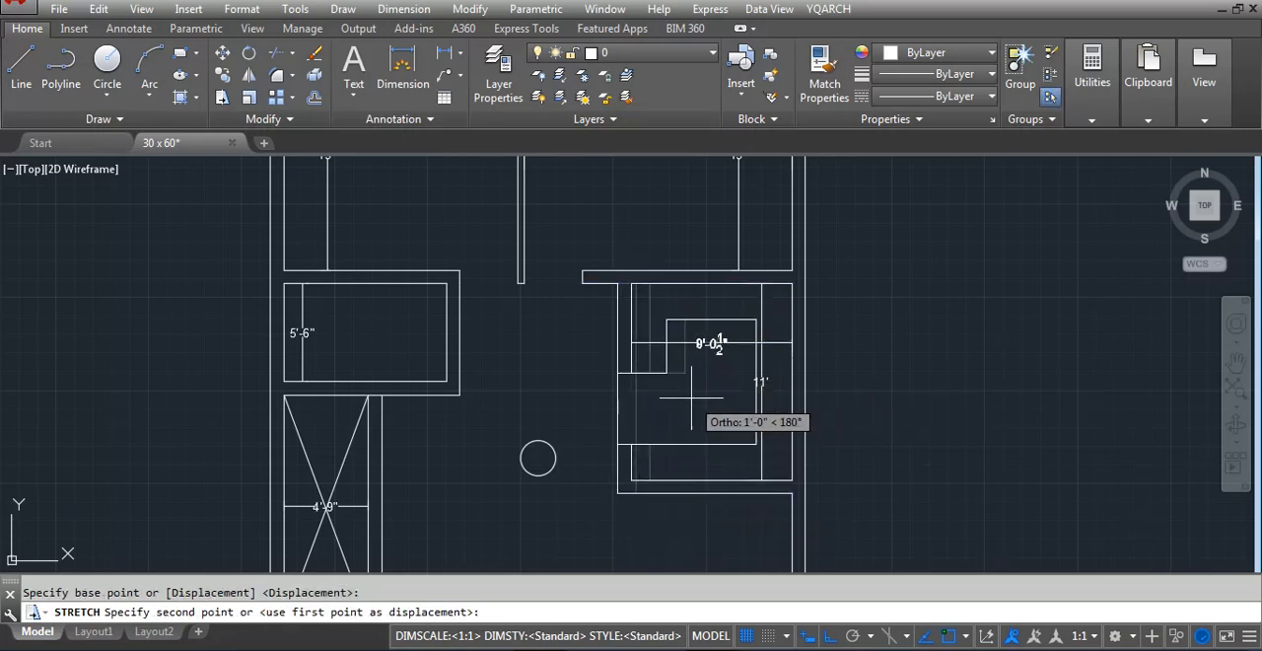
pyautogui.write('12')
pyautogui.press('Return')
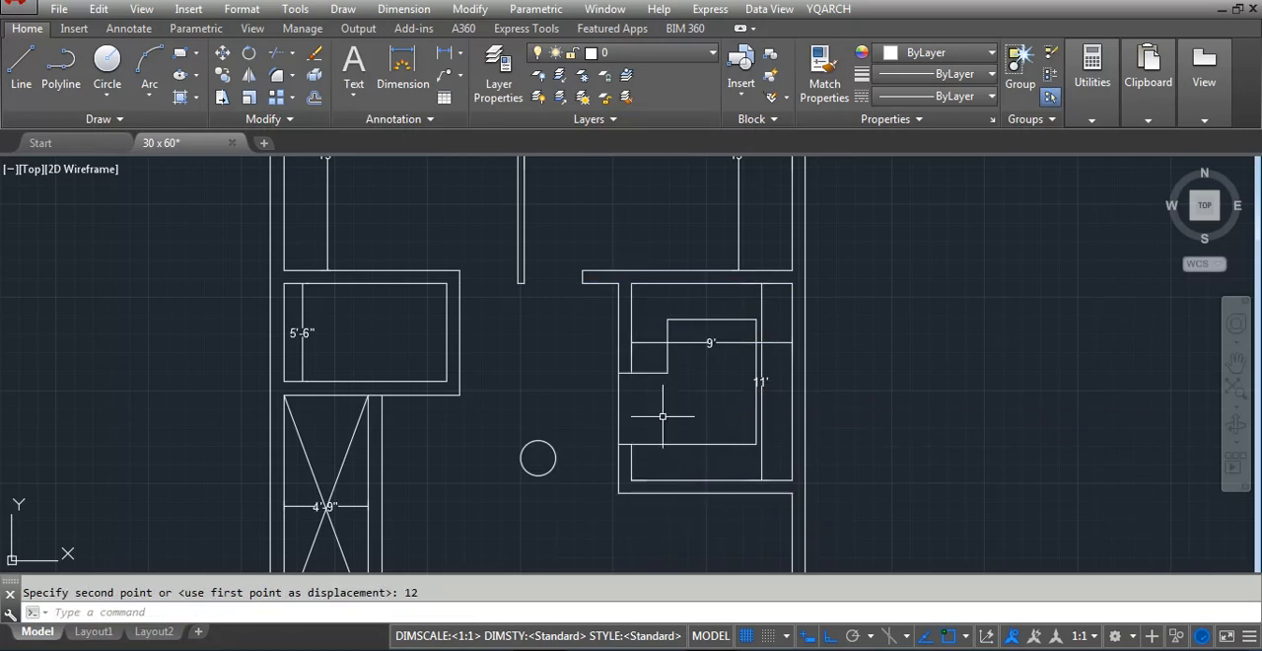
# Measure the clear width between the room's facing strips with a linear dimension, without placing it
pyautogui.scroll(2, 706, 359)
pyautogui.write('dli')
pyautogui.press('space')
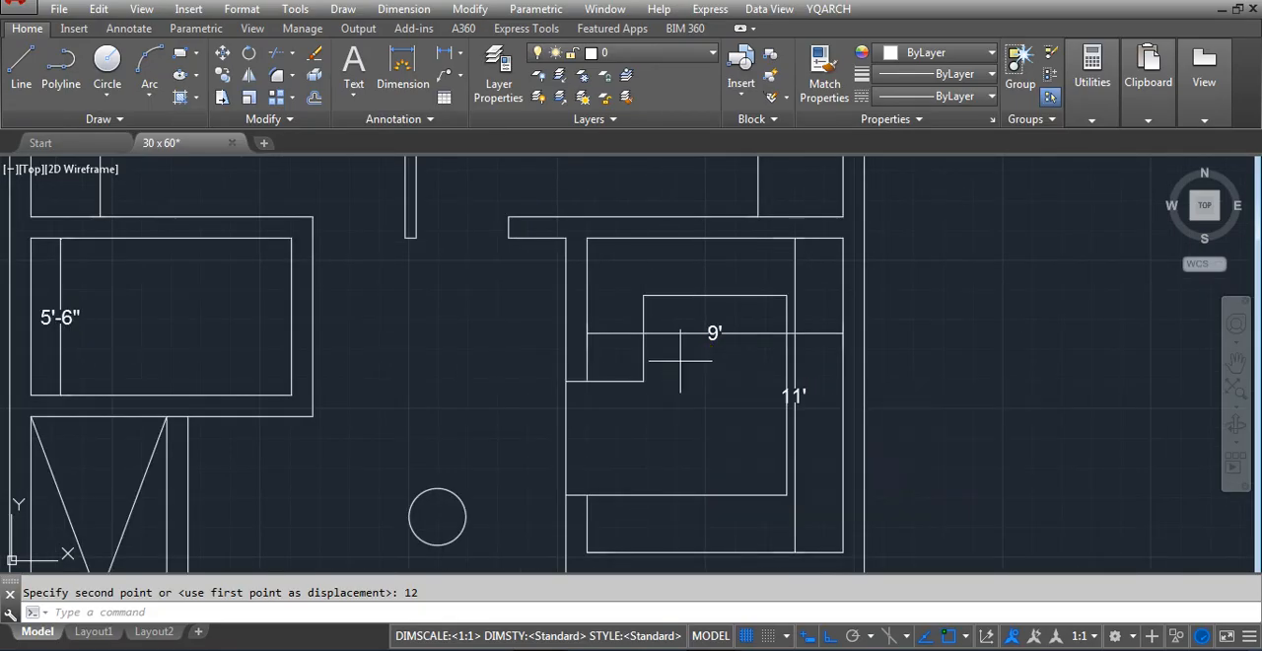
pyautogui.scroll(2, 679, 361)
pyautogui.click(630, 379)
pyautogui.click(851, 383)
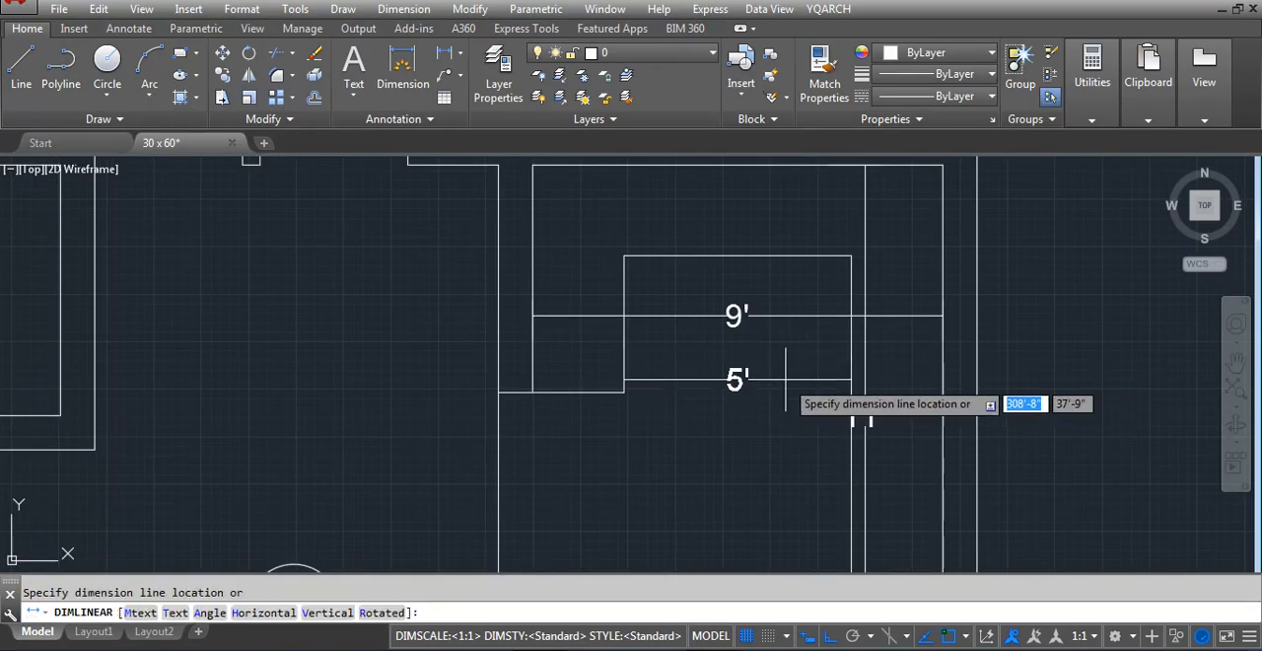
pyautogui.scroll(-4, 729, 379)
pyautogui.press('Escape')
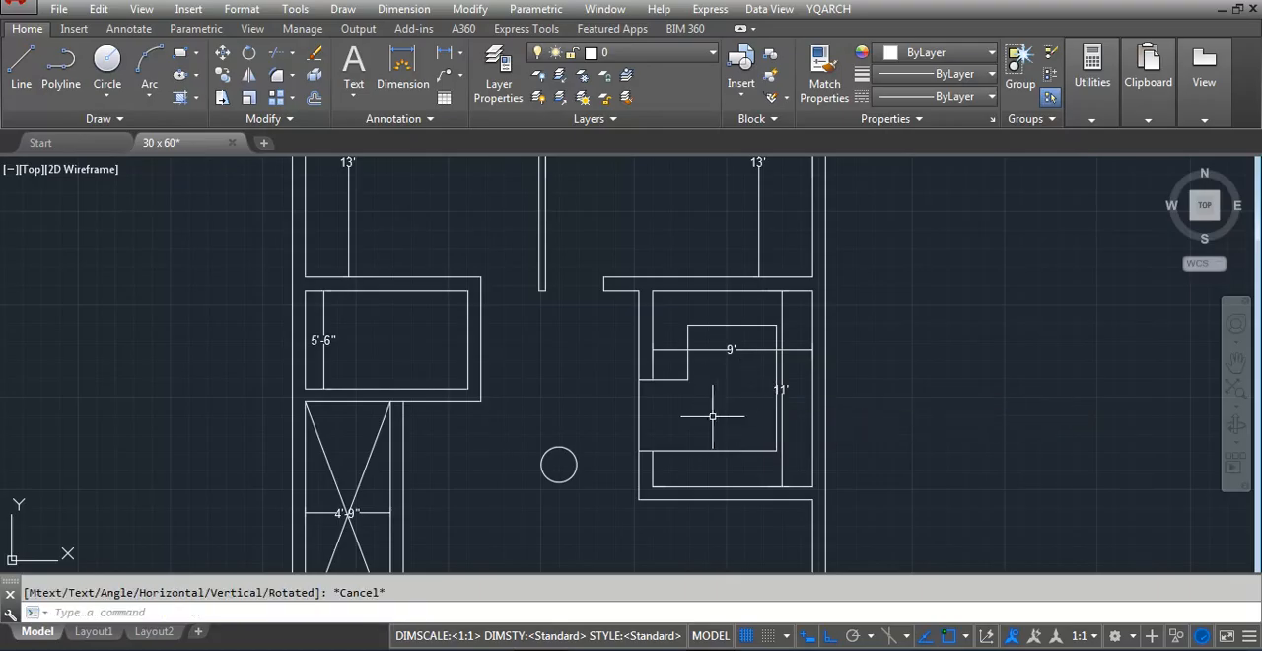
# Delete the width and length dimensions inside the east room
pyautogui.click(752, 345)
pyautogui.press('Delete')
pyautogui.click(779, 422)
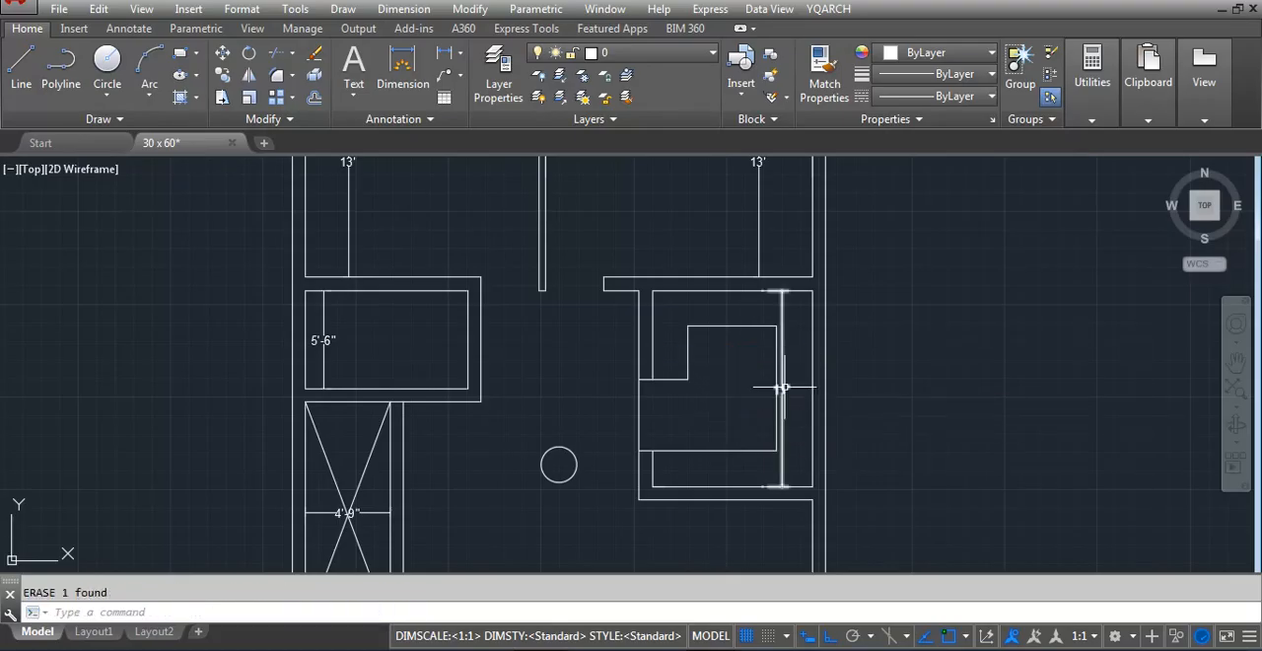
pyautogui.press('Delete')
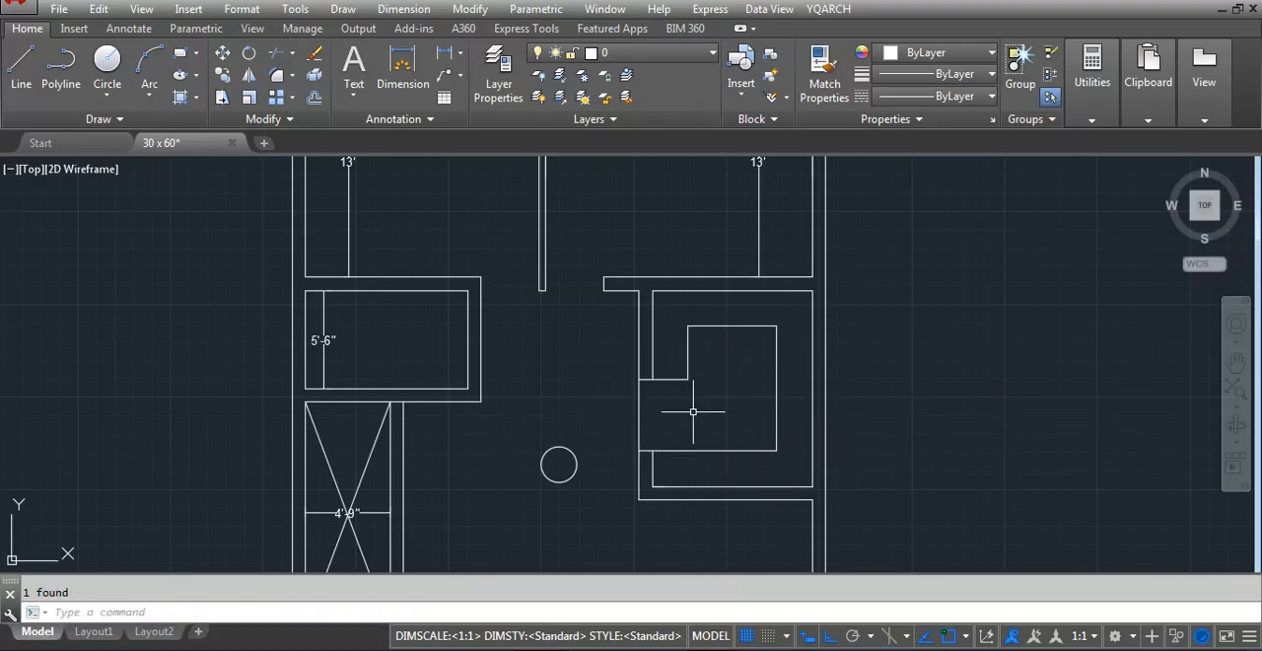
# Examine the floor plan's remaining open area and the compass plot's zones around NE and ENE
pyautogui.scroll(-4, 749, 449)
pyautogui.scroll(6, 643, 361)
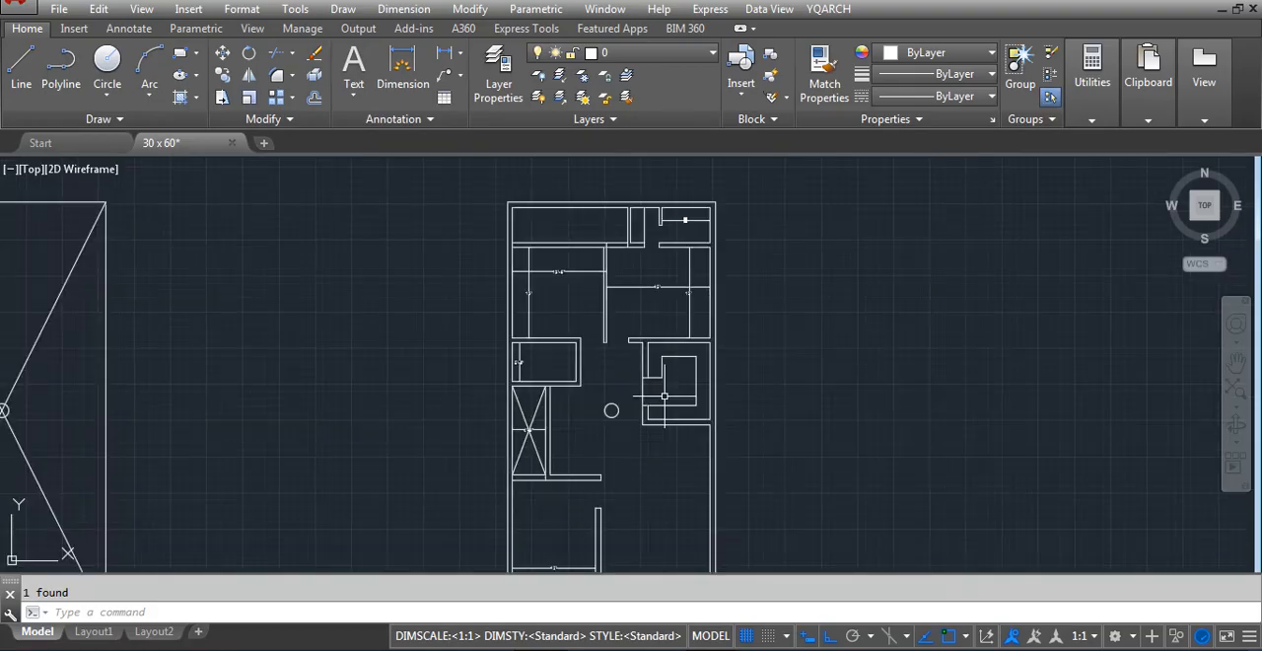
pyautogui.scroll(-4, 463, 339)
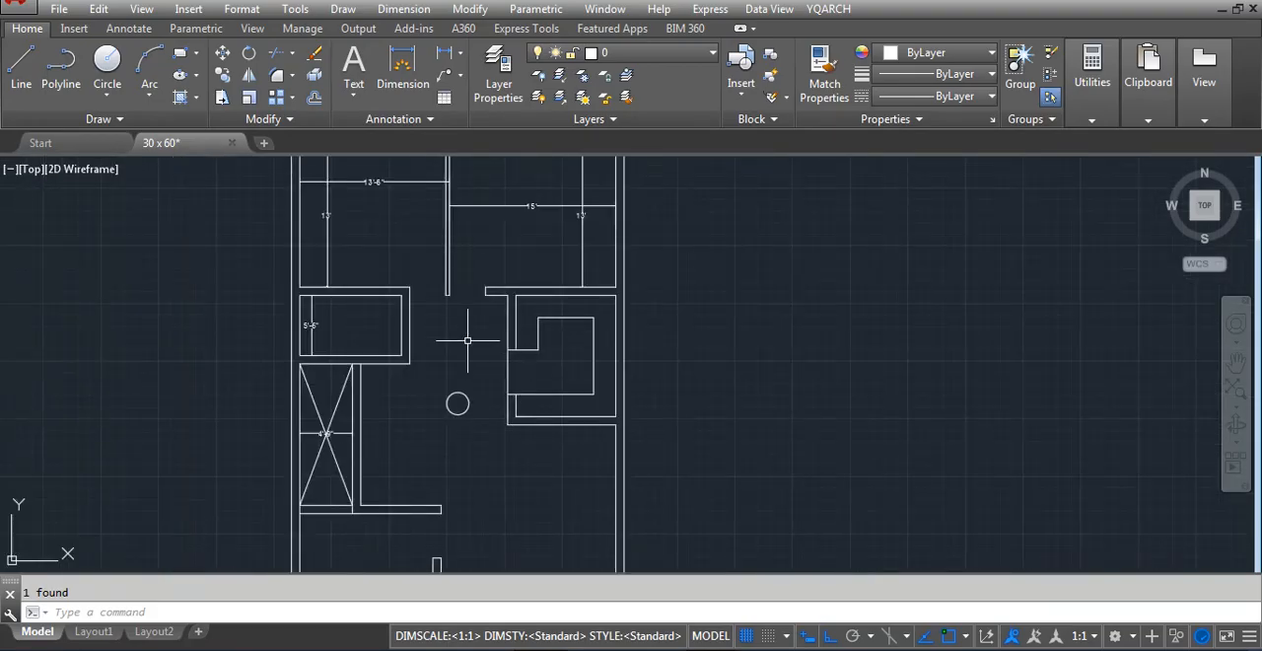
pyautogui.scroll(-5, 667, 332)
pyautogui.scroll(6, 665, 331)
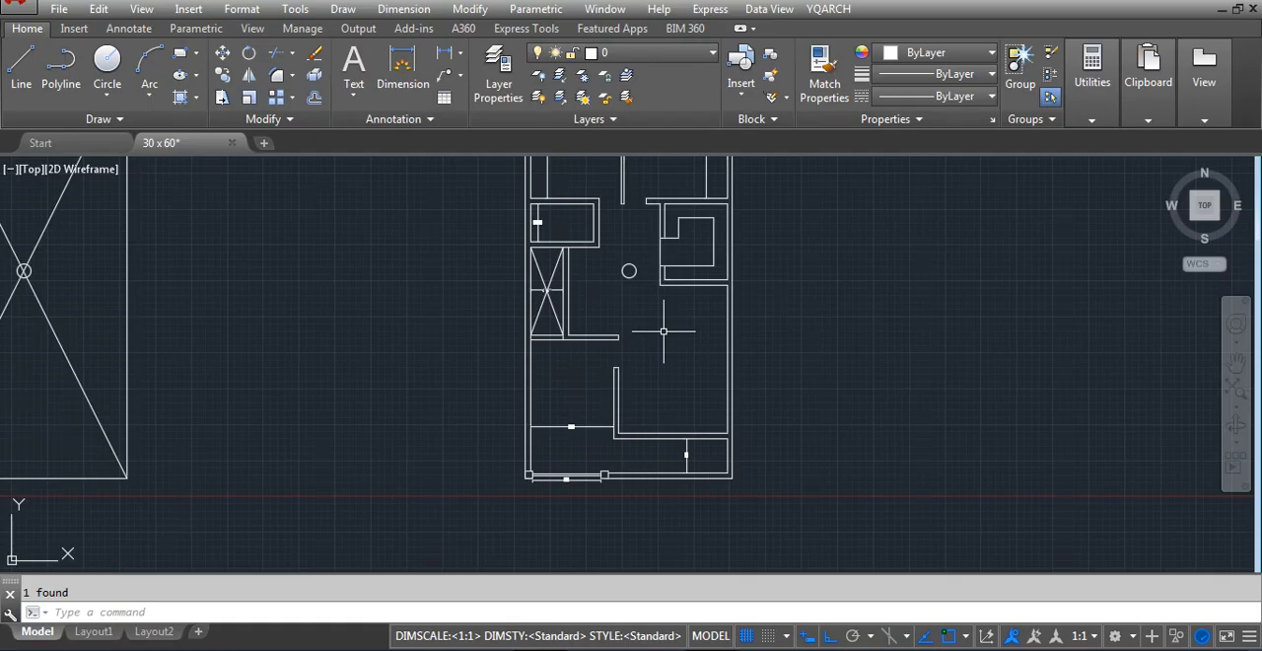
pyautogui.scroll(-5, 442, 316)
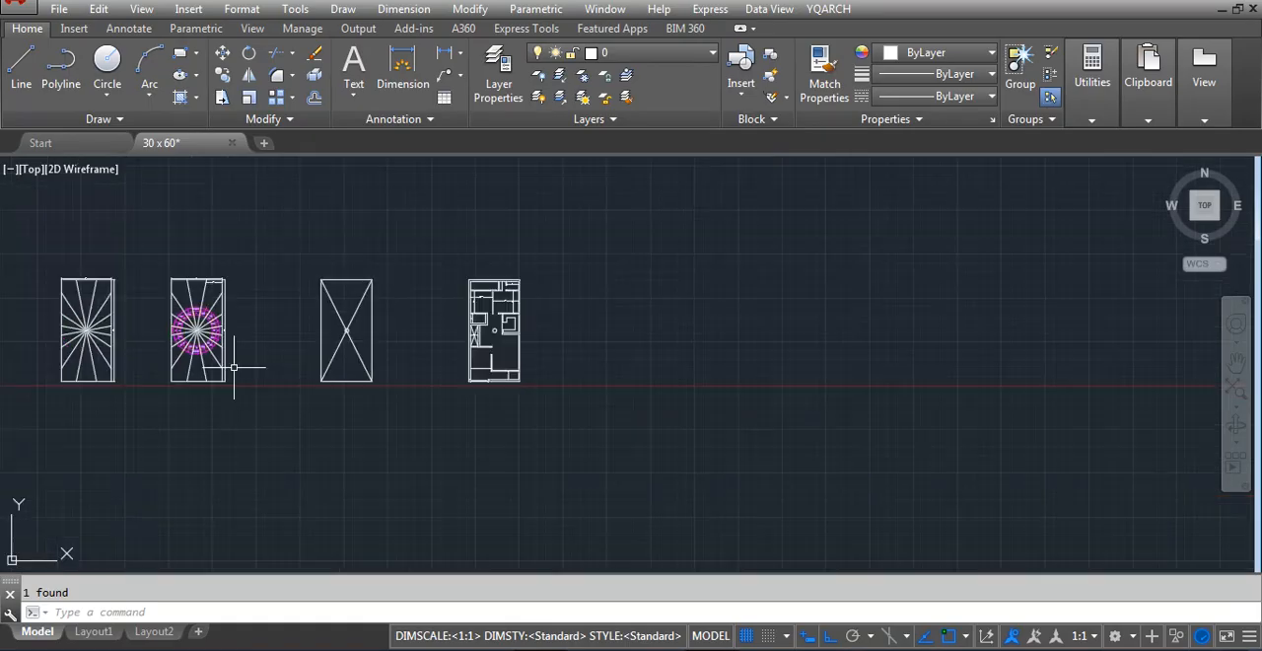
pyautogui.scroll(4, 168, 344)
pyautogui.scroll(3, 439, 338)
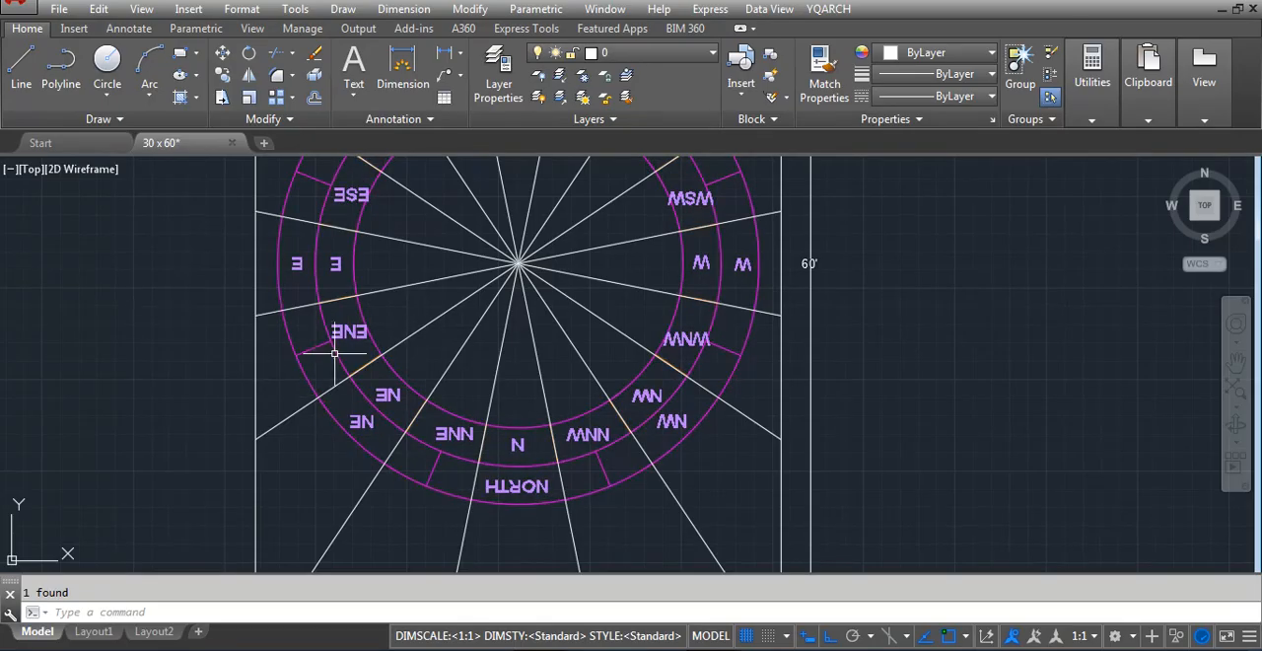
# Draw a horizontal construction line through the point where the ENE/NE division meets the compass plot's edge, reaching across the floor plan
pyautogui.scroll(-4, 334, 352)
pyautogui.write('xl')
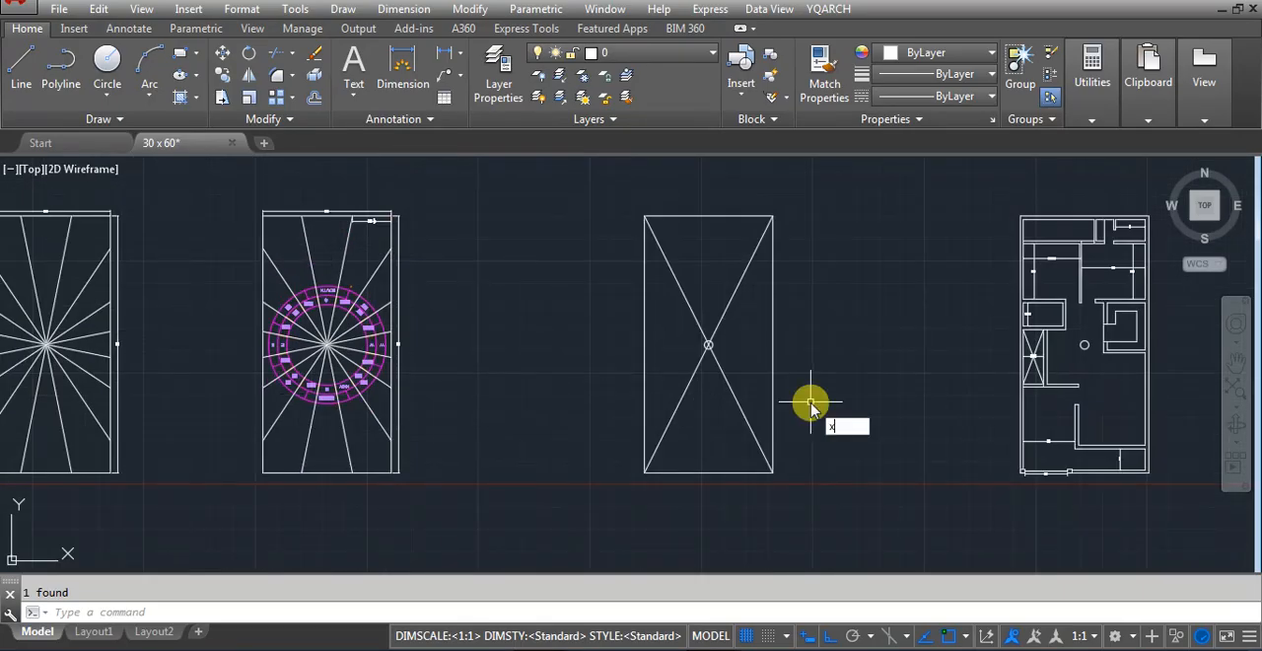
pyautogui.press('Return')
pyautogui.scroll(5, 1048, 384)
pyautogui.click(1046, 382)
pyautogui.scroll(-6, 839, 414)
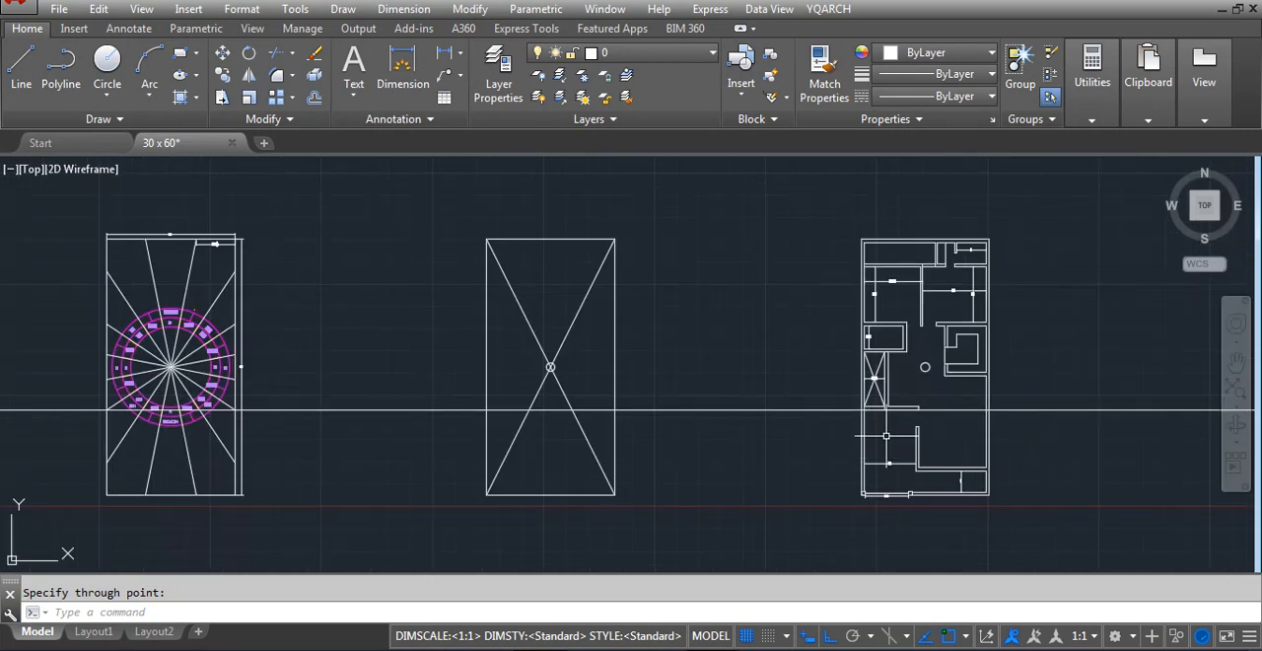
pyautogui.scroll(6, 85, 417)
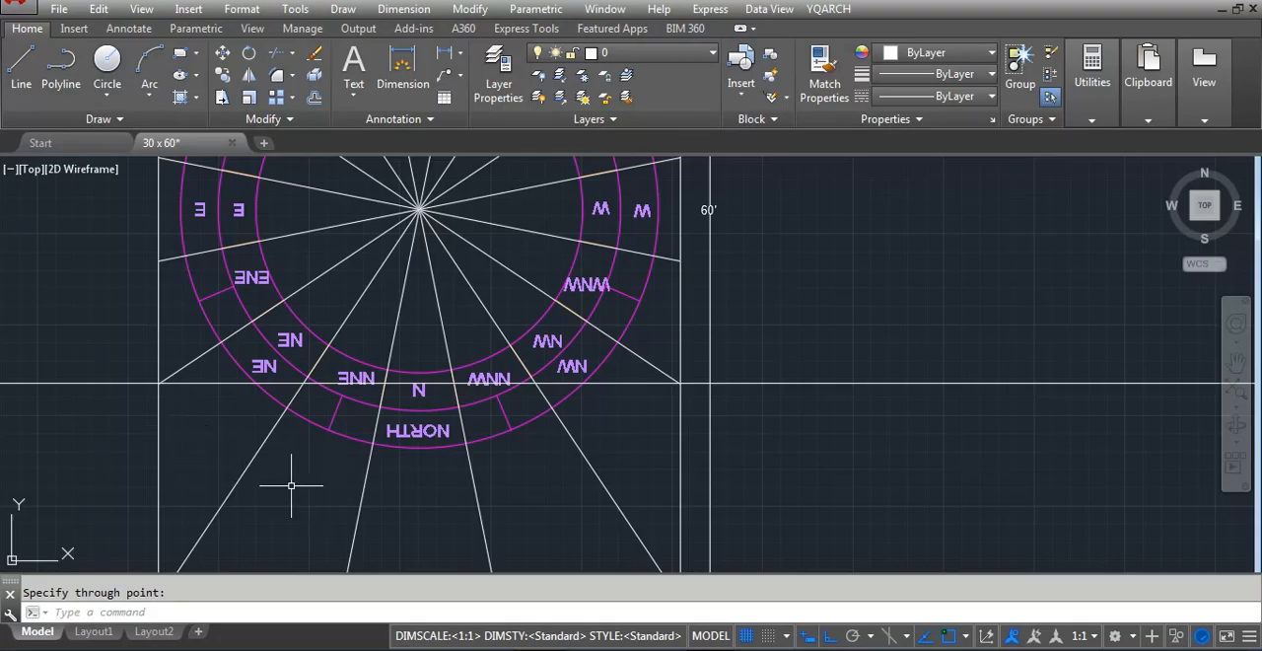
# Examine where the horizontal construction line crosses the compass plot's northern zones and the floor plan's open area
pyautogui.scroll(-6, 227, 519)
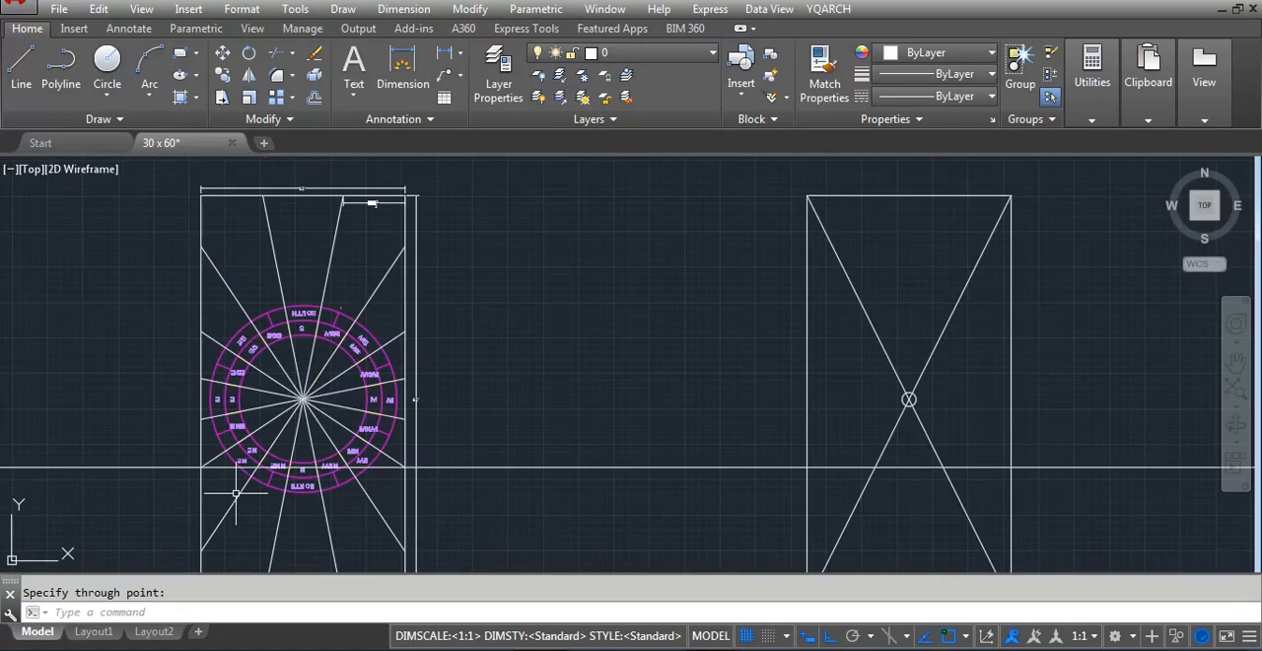
pyautogui.scroll(5, 236, 493)
pyautogui.scroll(-6, 417, 422)
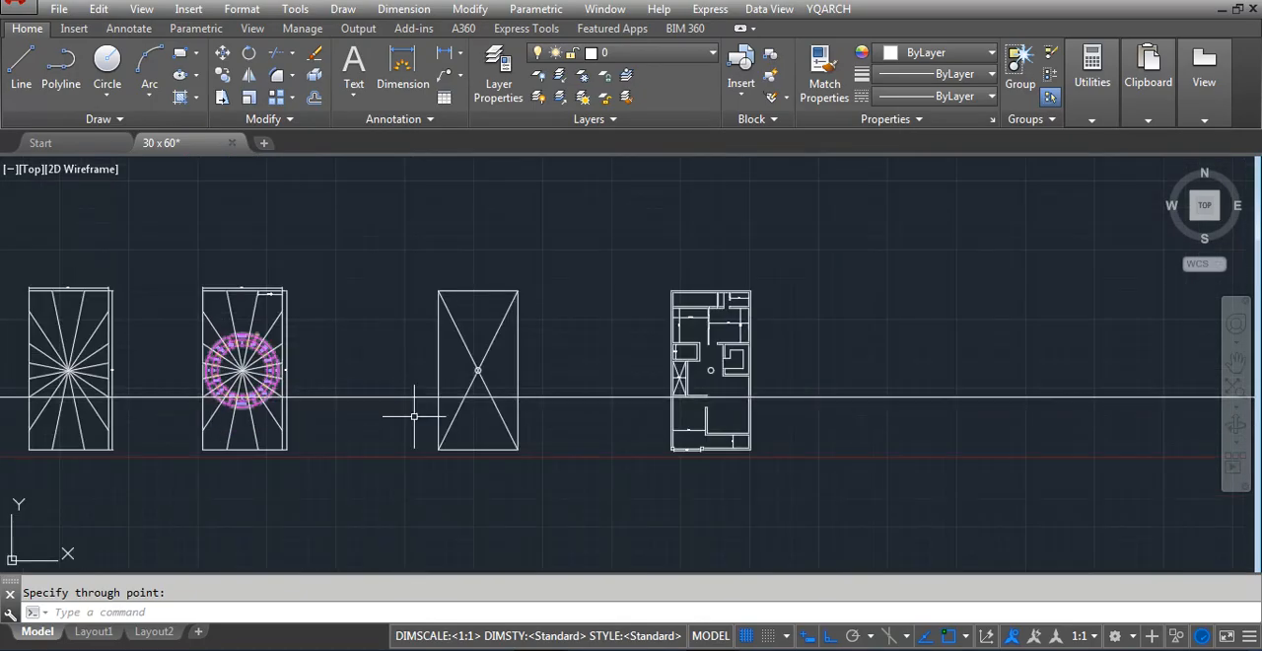
pyautogui.scroll(2, 738, 423)
pyautogui.scroll(-2, 676, 434)
pyautogui.scroll(2, 281, 430)
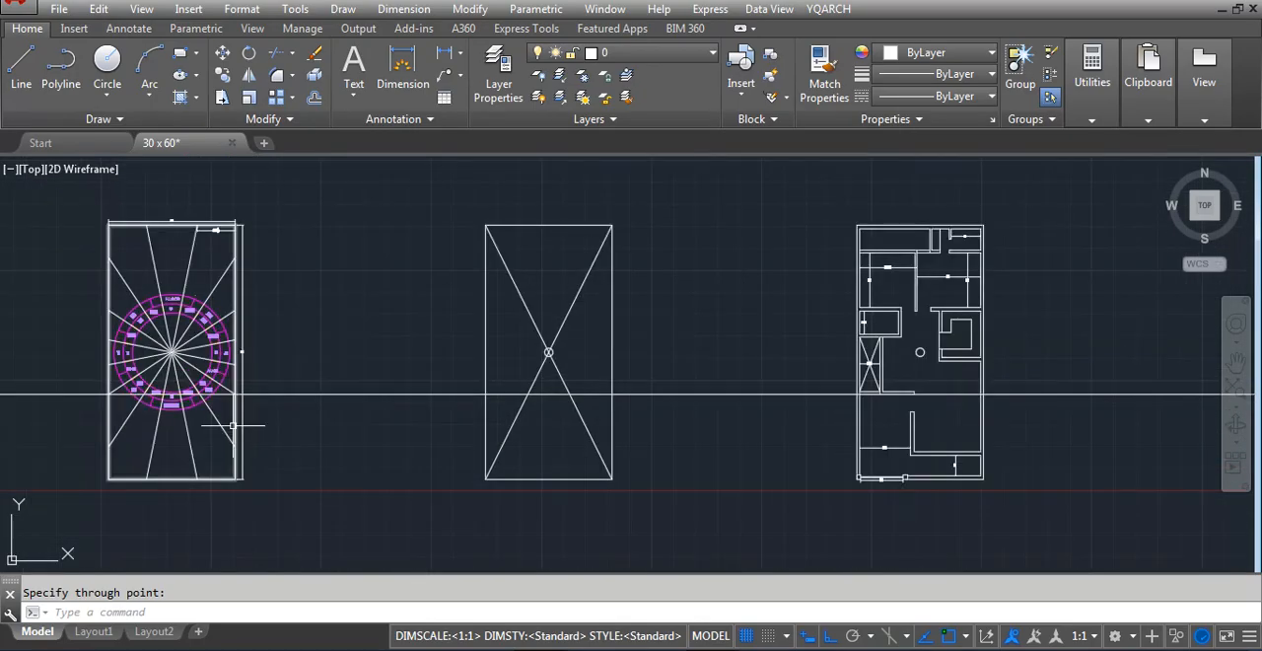
pyautogui.scroll(5, 173, 394)
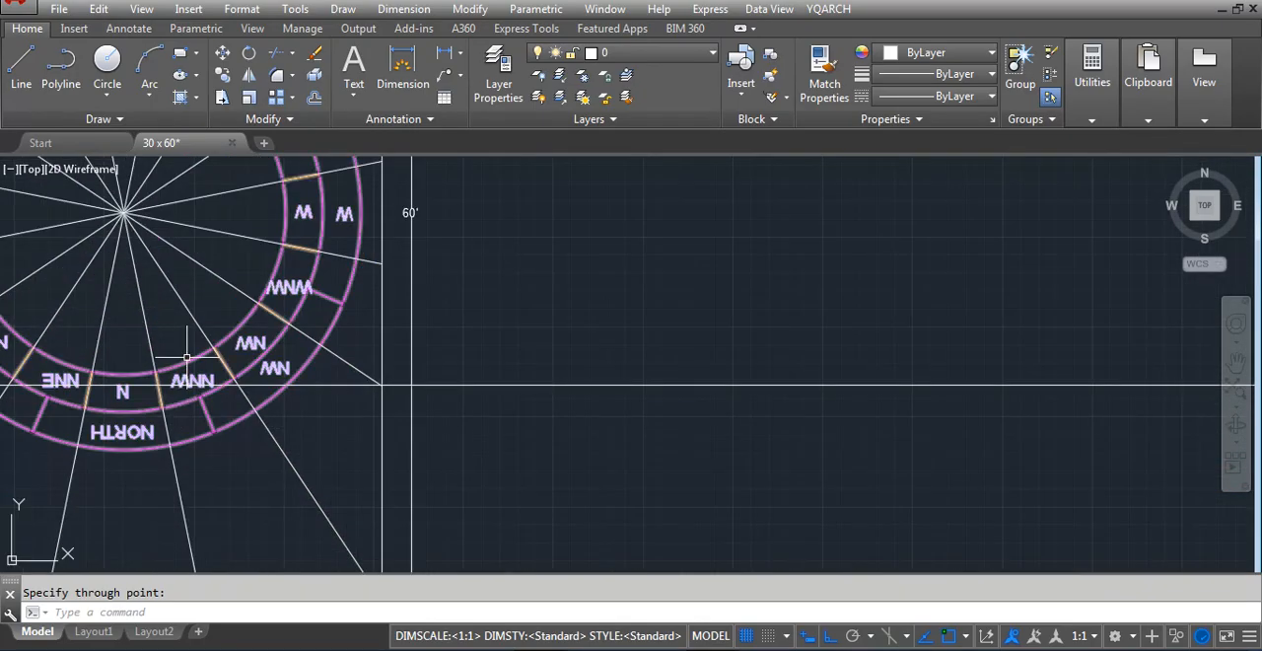
pyautogui.scroll(-5, 39, 415)
pyautogui.scroll(2, 930, 393)
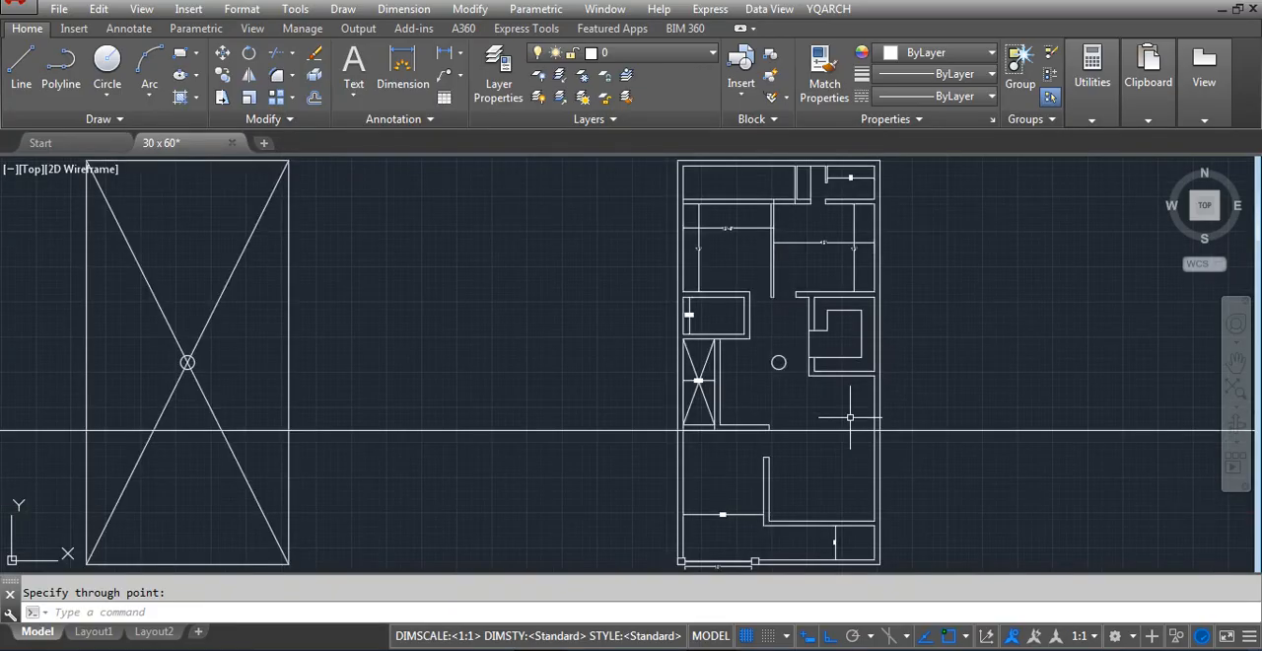
# Delete the horizontal construction line crossing the floor plan
pyautogui.press('Escape')
pyautogui.click(1019, 417)
pyautogui.click(976, 457)
pyautogui.press('Delete')
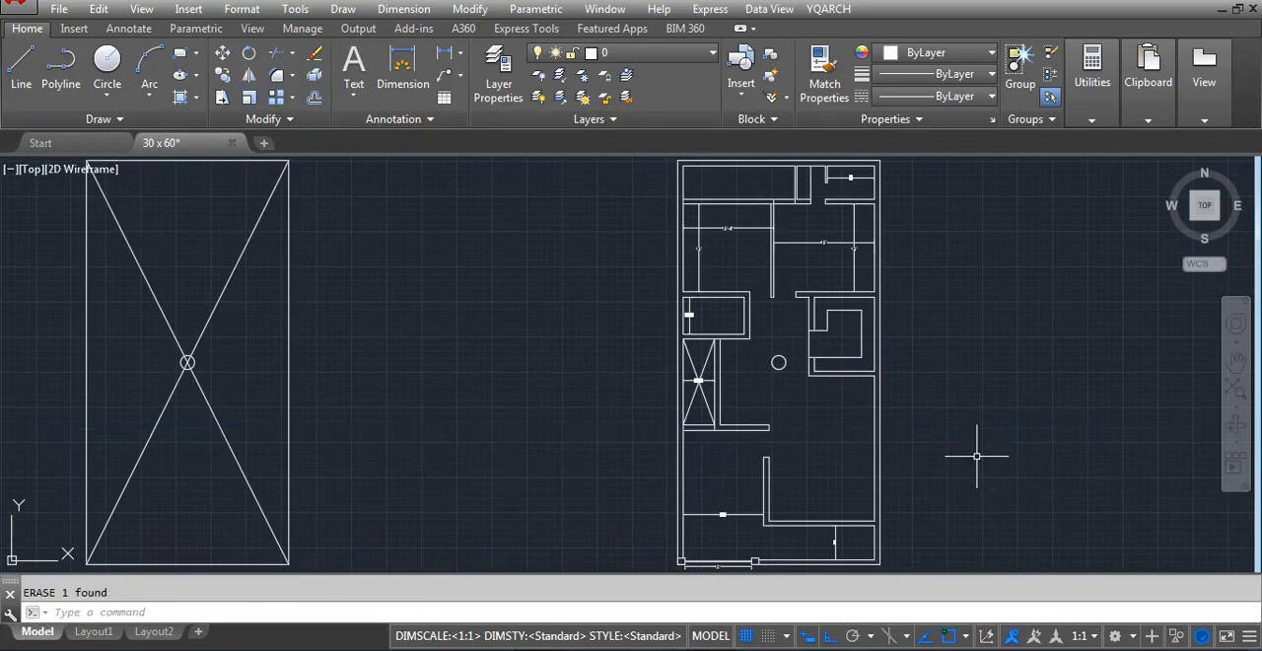
pyautogui.scroll(3, 824, 435)
pyautogui.scroll(-2, 819, 467)
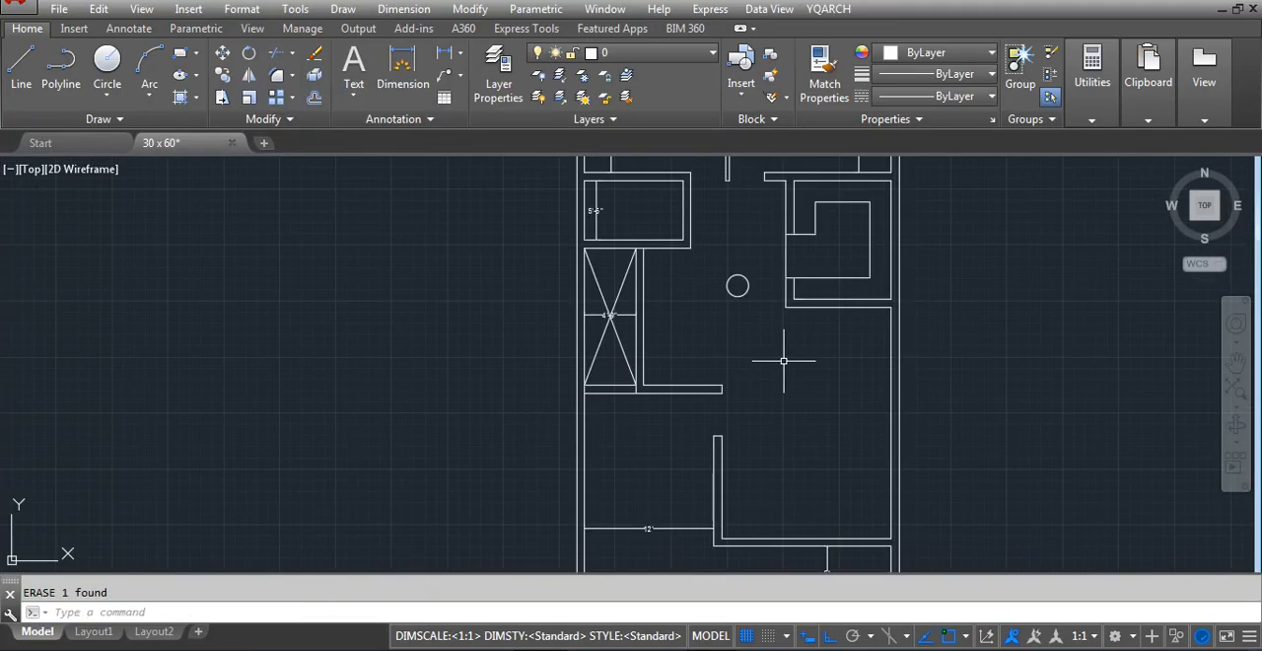
pyautogui.press('o')
pyautogui.press('Return')
pyautogui.write('3')
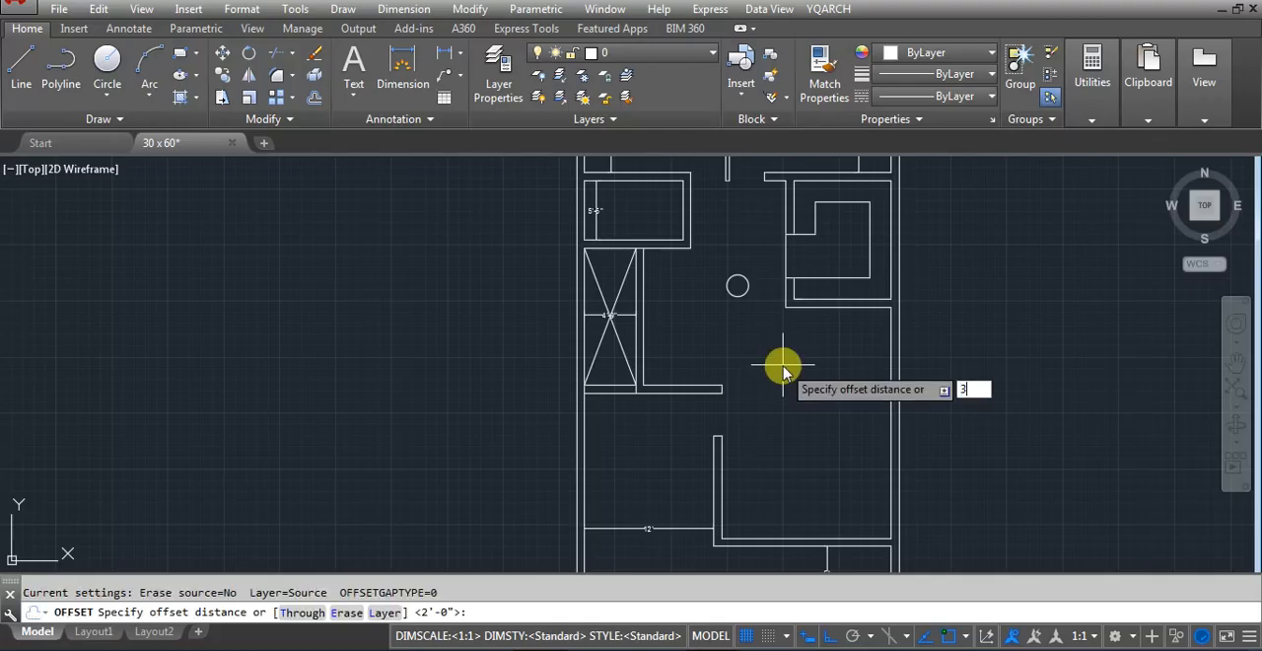
pyautogui.press('Escape')
pyautogui.write('2')
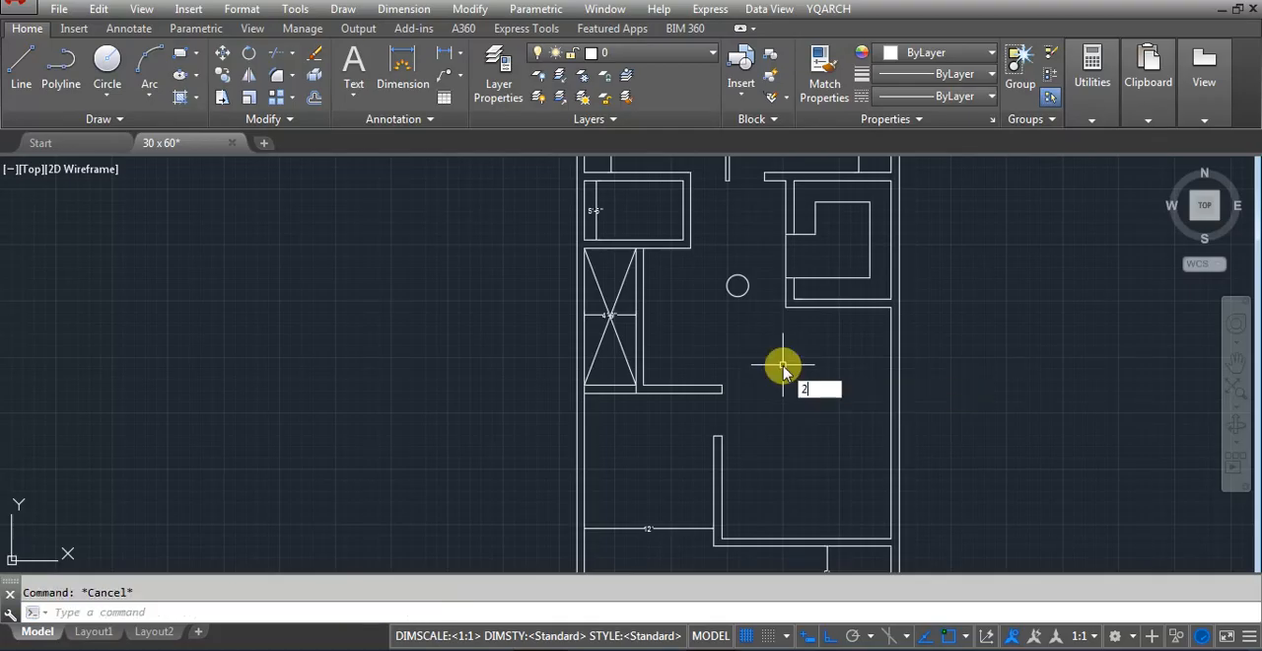
pyautogui.press('Escape')
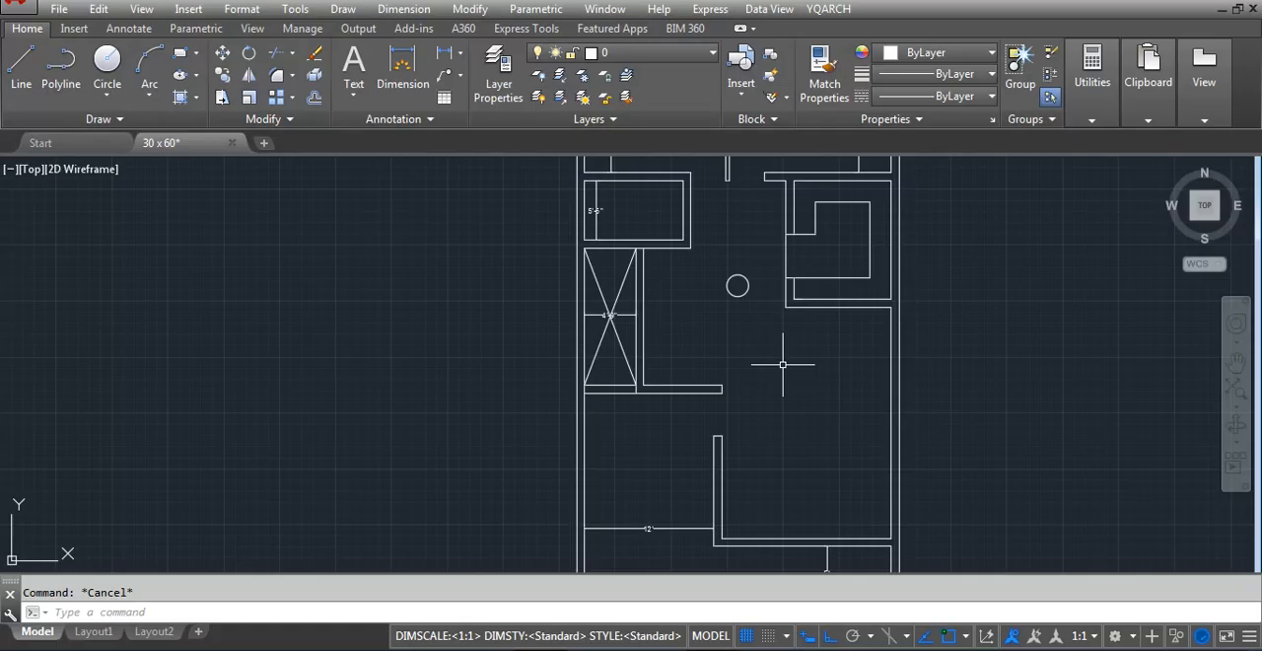
pyautogui.press('Return')
pyautogui.press('Escape')
# Offset the wall line below the U-shaped layout and the adjoining outer wall's inner face by 42 inches into the open area
pyautogui.press('Return')
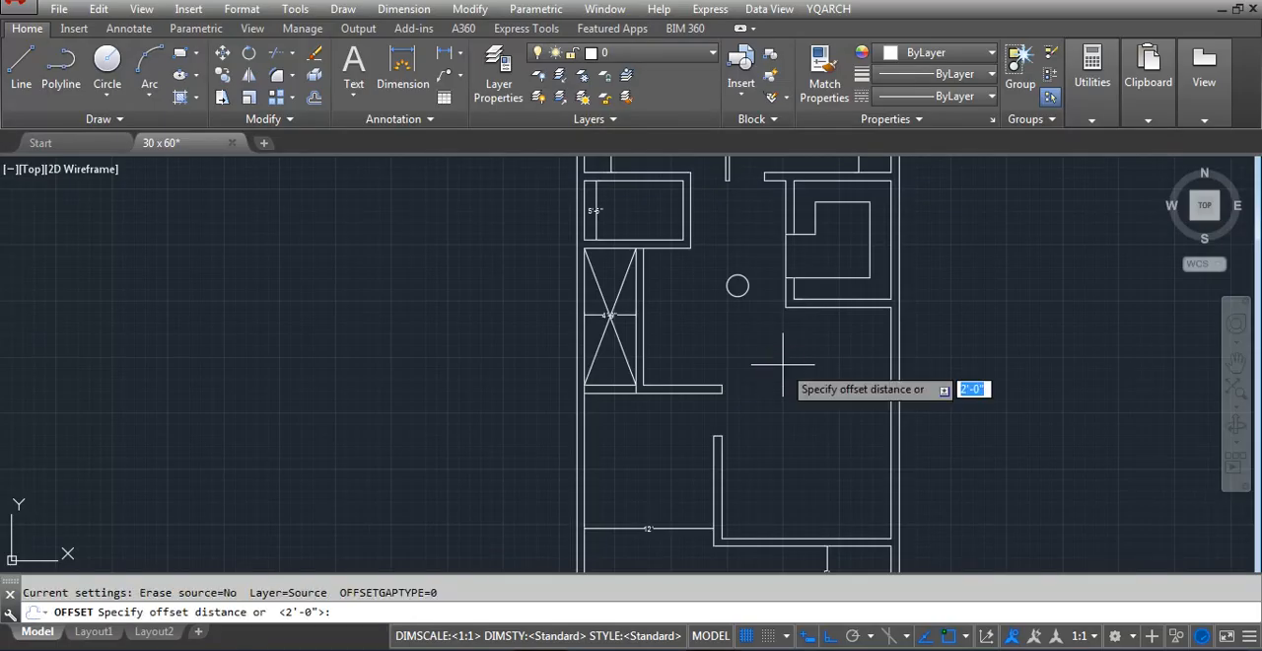
pyautogui.write('4')
pyautogui.press('Return')
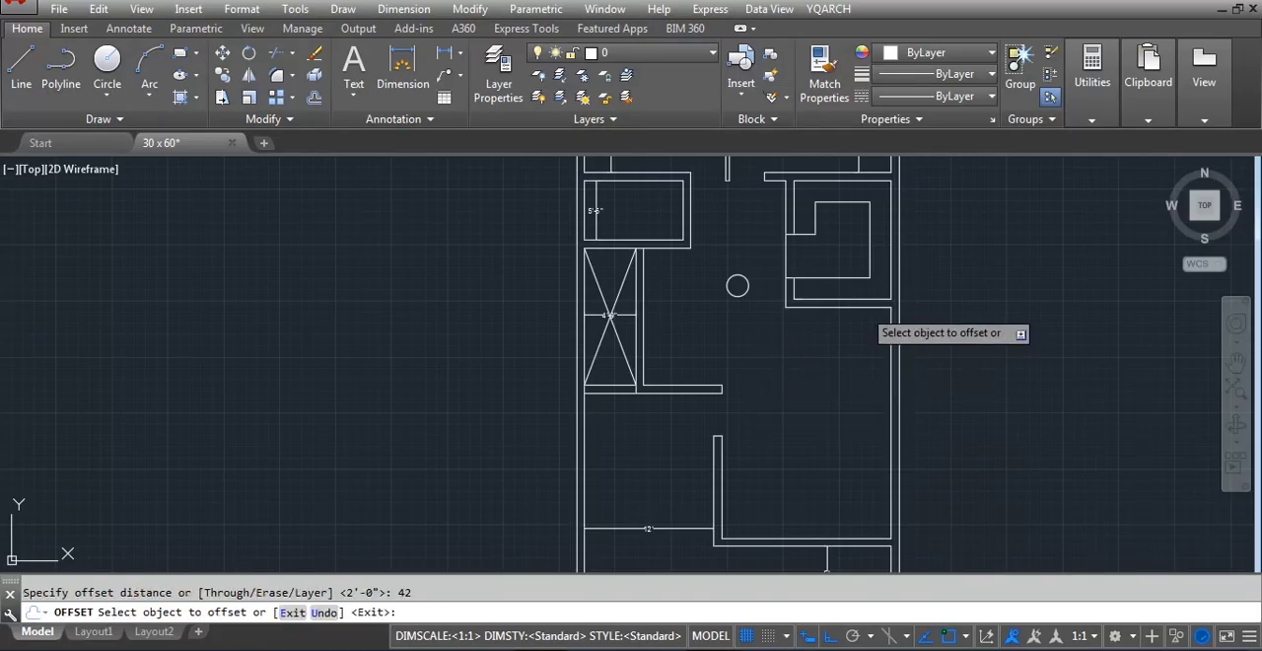
pyautogui.click(861, 306)
pyautogui.click(867, 335)
pyautogui.scroll(2, 867, 335)
pyautogui.click(903, 326)
pyautogui.click(833, 335)
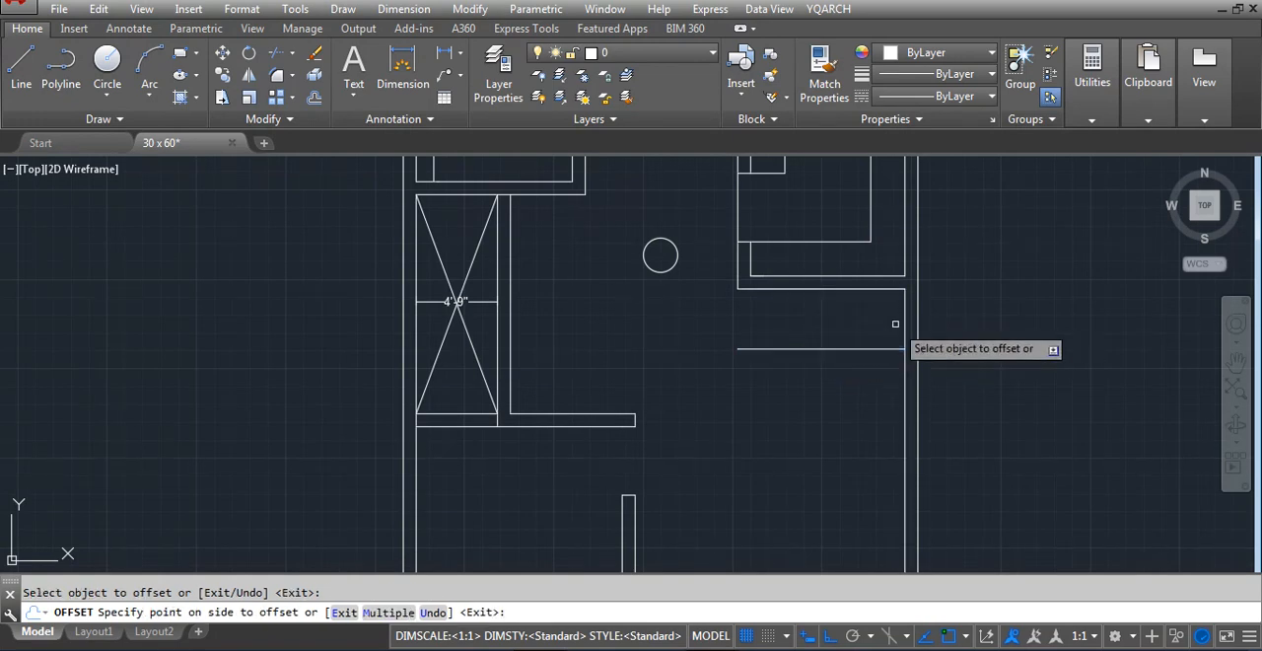
pyautogui.press('Return')
# Measure the gap between the wall line and its horizontal offset with a linear dimension, without placing it
pyautogui.write('dli')
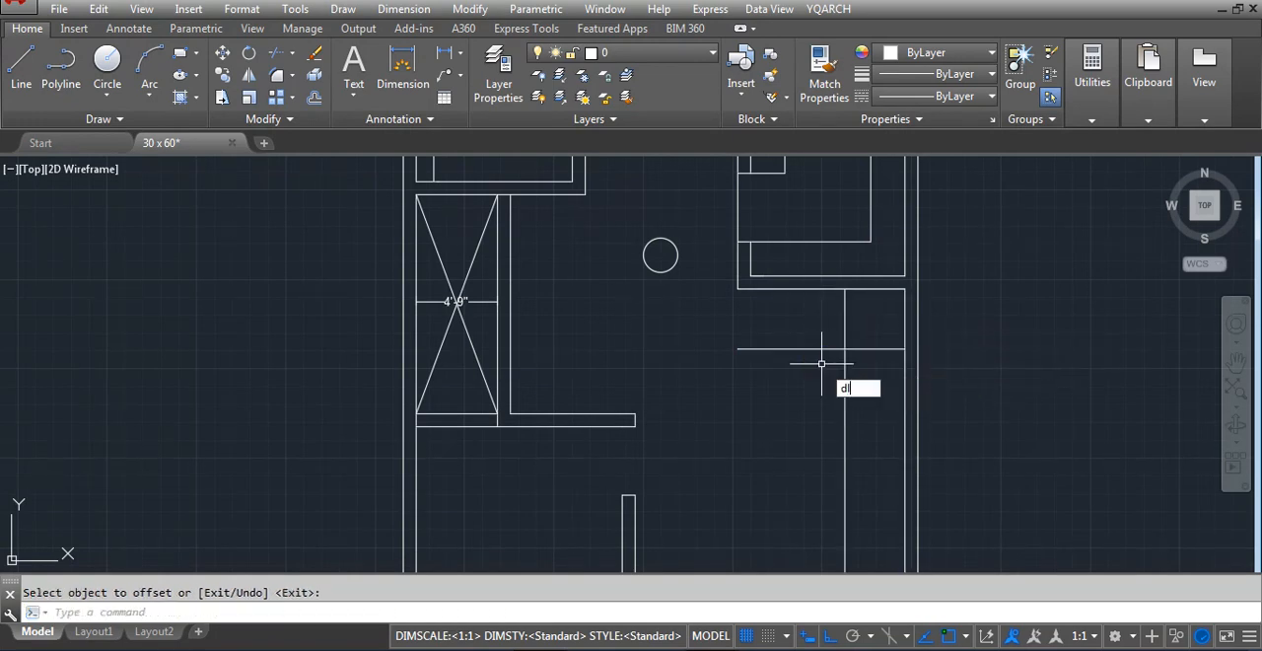
pyautogui.press('Return')
pyautogui.scroll(4, 824, 343)
pyautogui.click(818, 189)
pyautogui.click(824, 342)
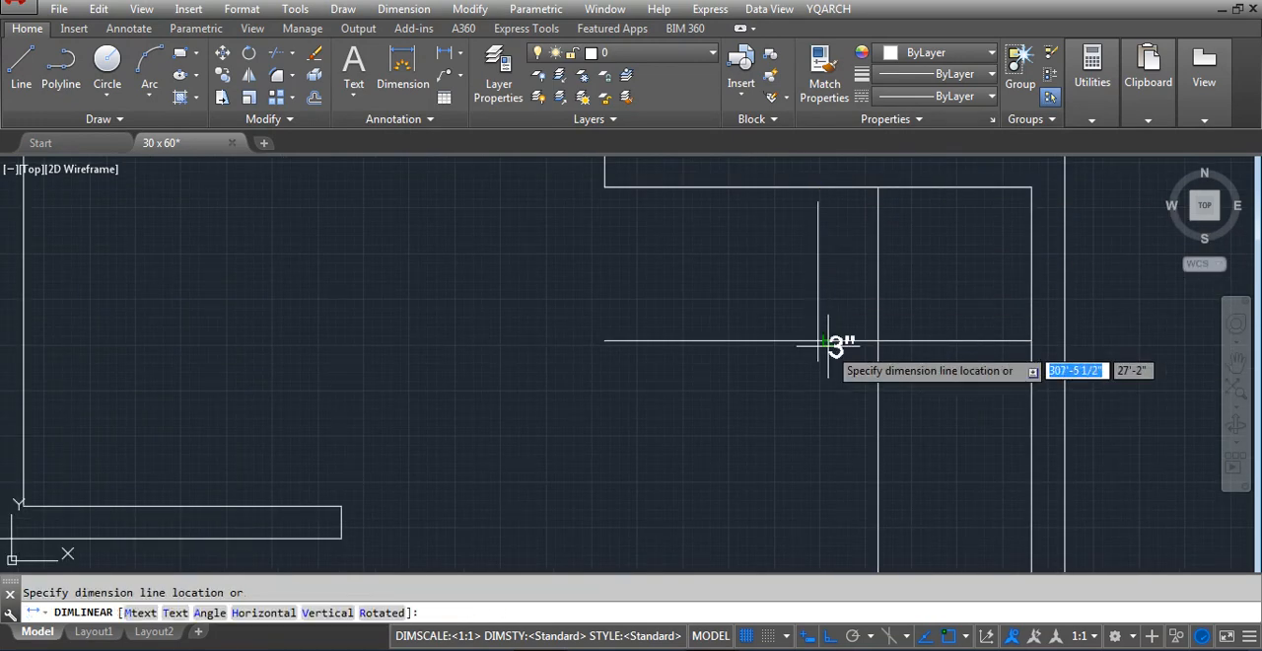
pyautogui.press('Escape')
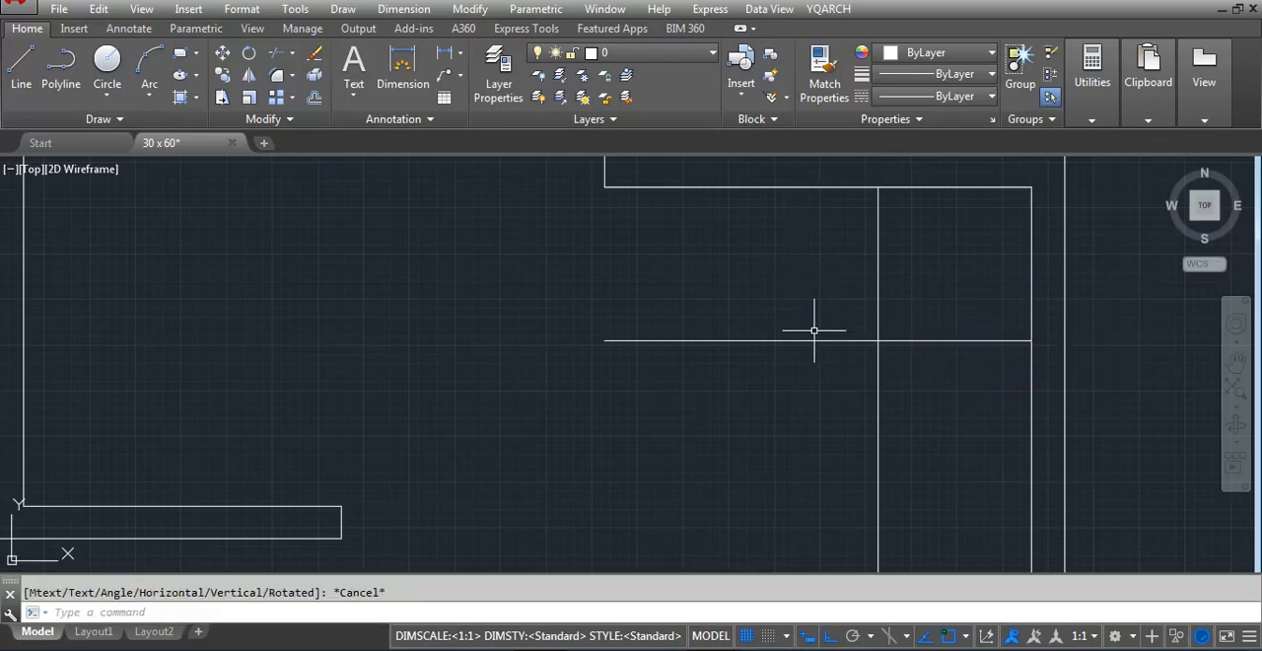
# Offset the new vertical line by 10 inches seven times in succession away from the outer wall to form the stair tread lines
pyautogui.write('o')
pyautogui.press('Return')
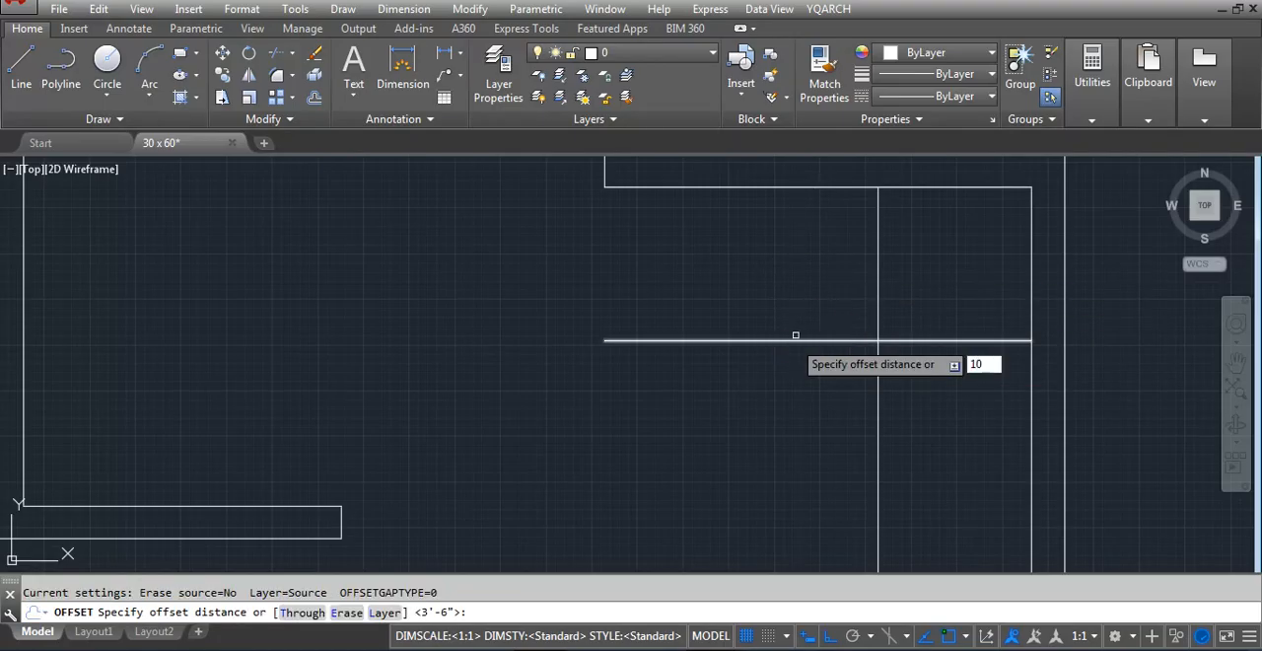
pyautogui.press('Return')
pyautogui.click(878, 285)
pyautogui.click(829, 299)
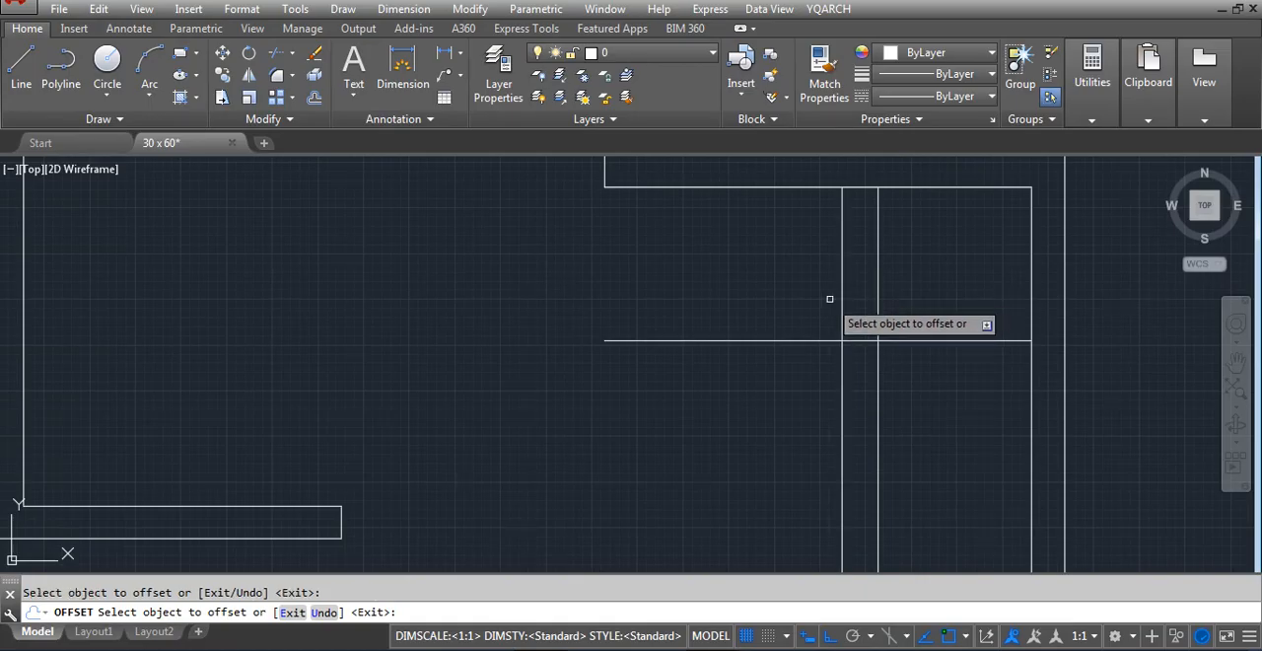
pyautogui.click(841, 295)
pyautogui.click(804, 309)
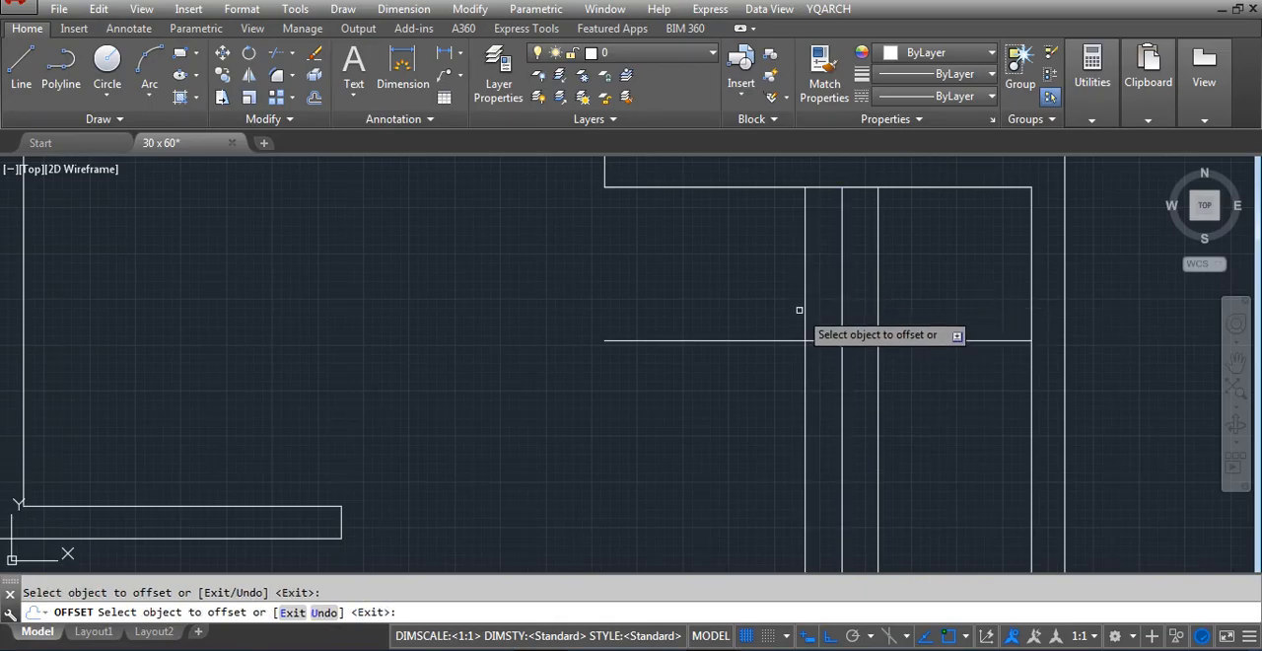
pyautogui.click(805, 308)
pyautogui.click(778, 291)
pyautogui.click(770, 317)
pyautogui.click(728, 317)
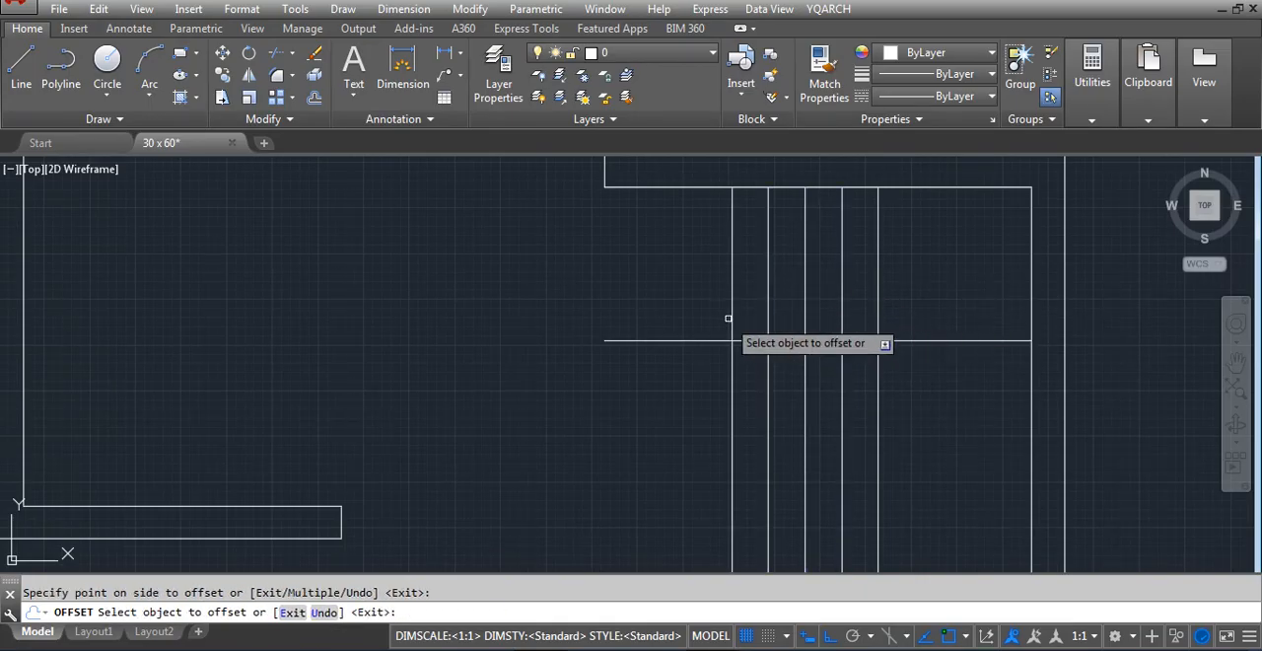
pyautogui.click(730, 318)
pyautogui.click(671, 326)
pyautogui.click(696, 313)
pyautogui.click(664, 325)
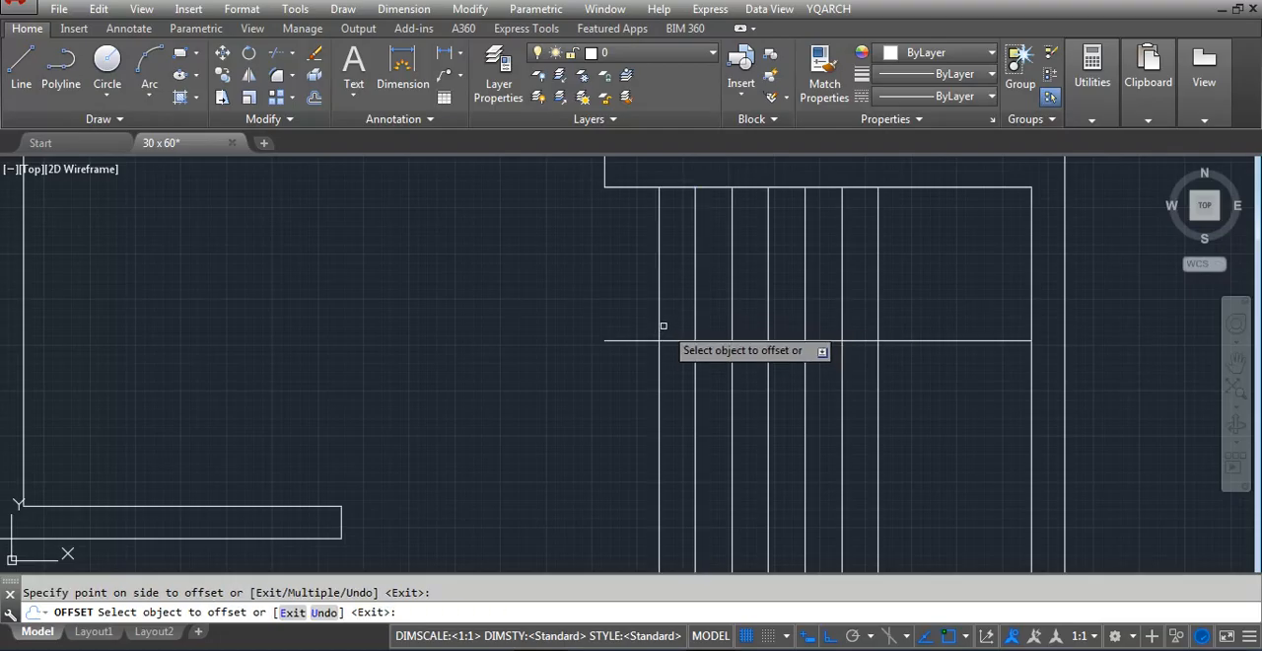
pyautogui.click(660, 326)
pyautogui.click(599, 337)
pyautogui.press('Escape')
# Trim the end of the horizontal stair line that projects beyond the last tread line
pyautogui.write('tr')
pyautogui.press('Return')
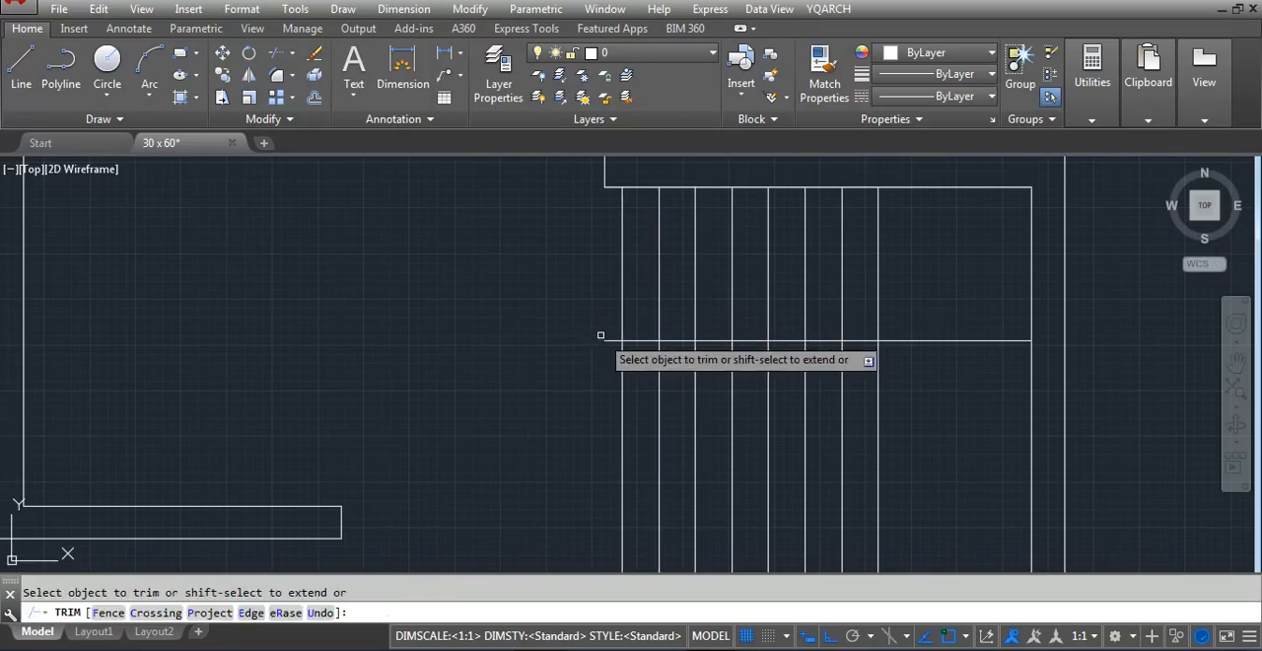
pyautogui.click(611, 340)
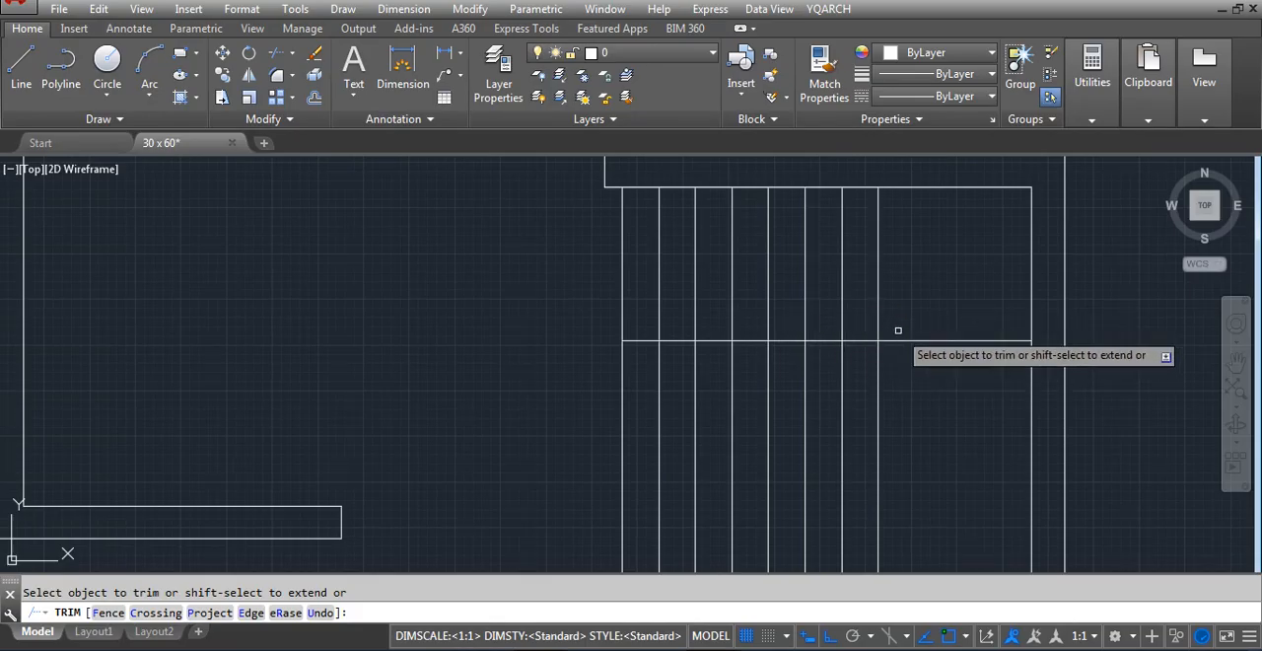
pyautogui.press('Return')
# Open the calculator
pyautogui.press('XF86Calculator')
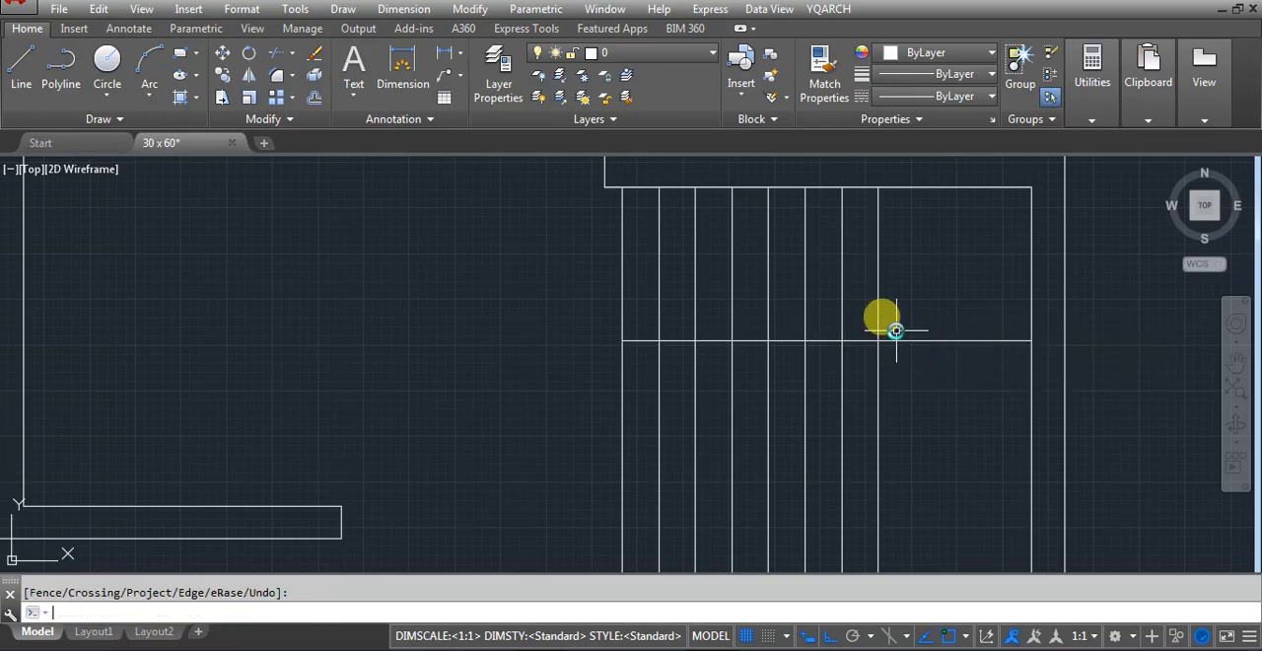
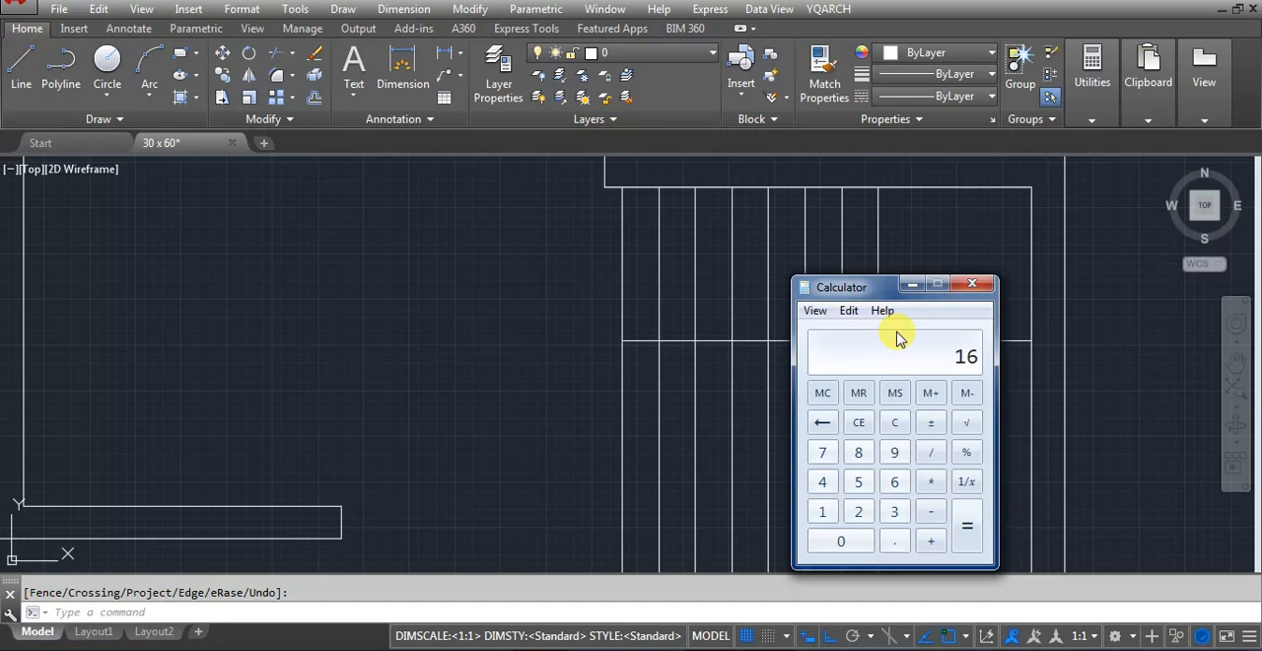
# Close the calculator and offset the horizontal stair line downward by 42 inches to mark the second flight's edge
pyautogui.click(974, 286)
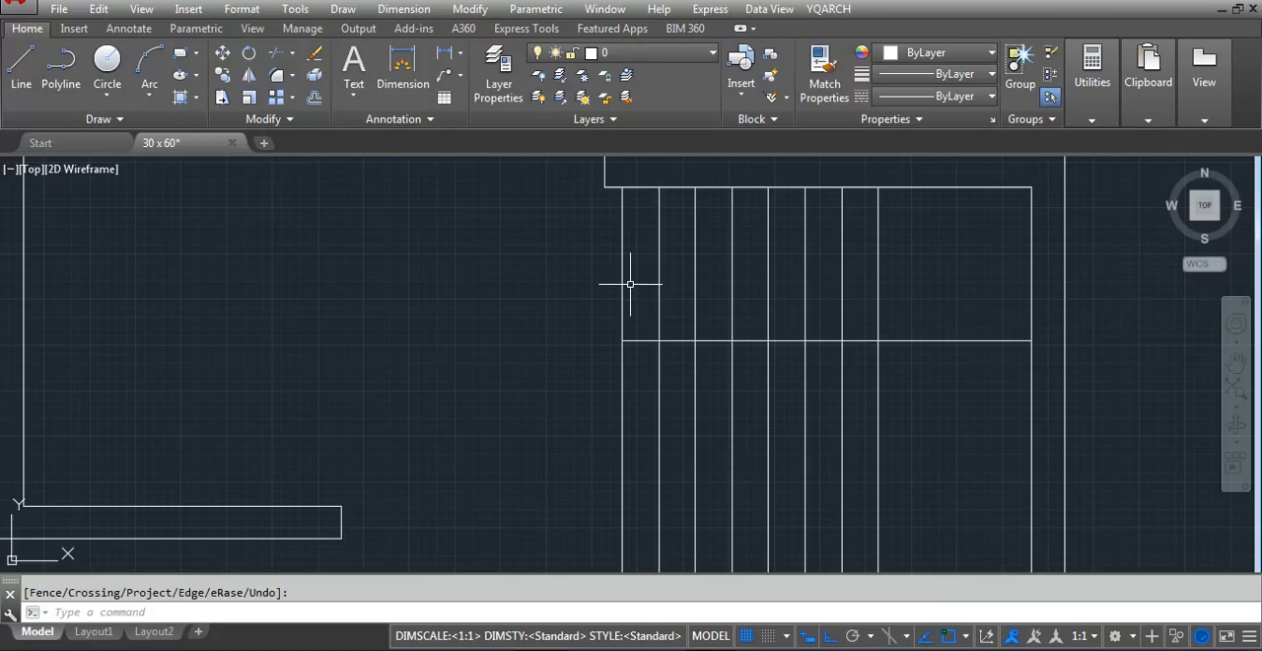
pyautogui.press('Return')
pyautogui.write('42')
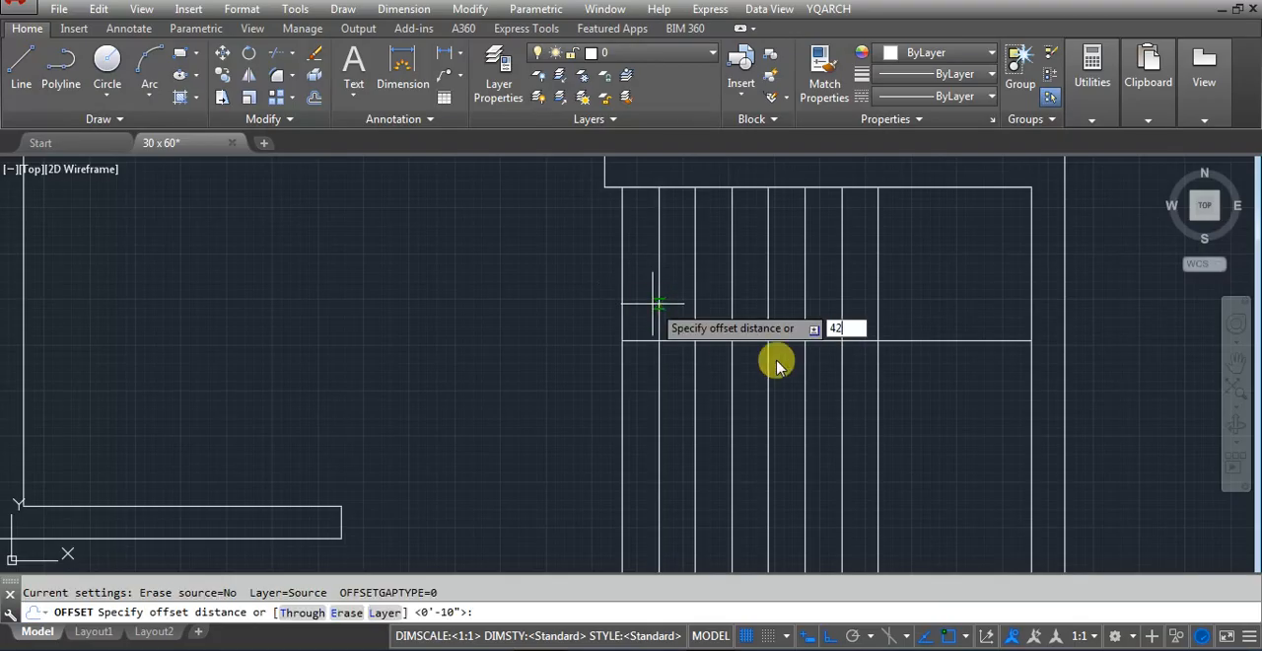
pyautogui.press('Return')
pyautogui.click(887, 341)
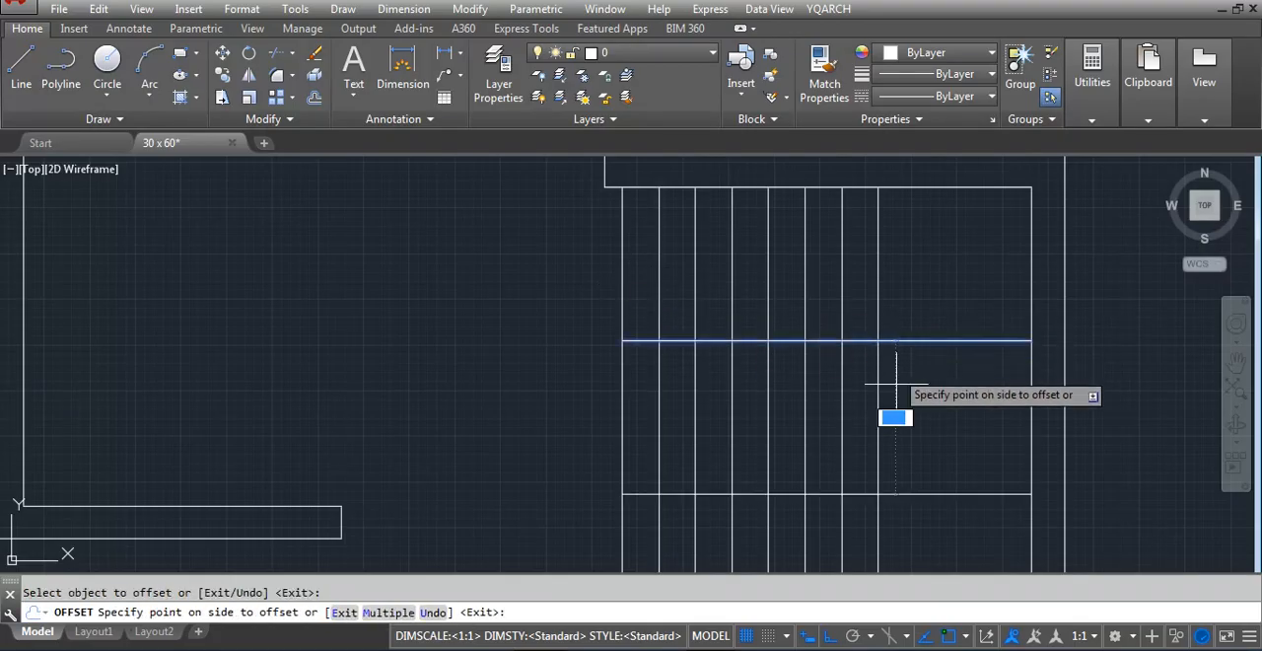
pyautogui.click(901, 423)
# Offset the second flight's edge line downward by 9 inches to form the wall below the stairs
pyautogui.press('Return')
pyautogui.press('Return')
pyautogui.press('Return')
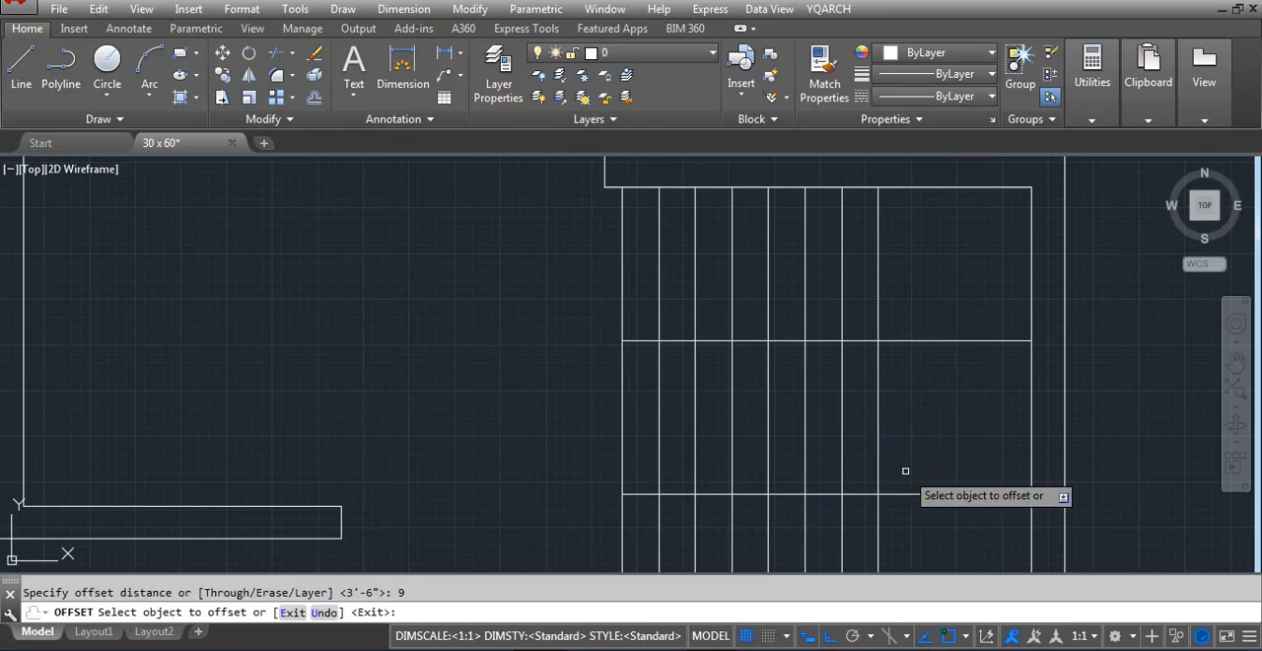
pyautogui.click(908, 493)
pyautogui.click(906, 528)
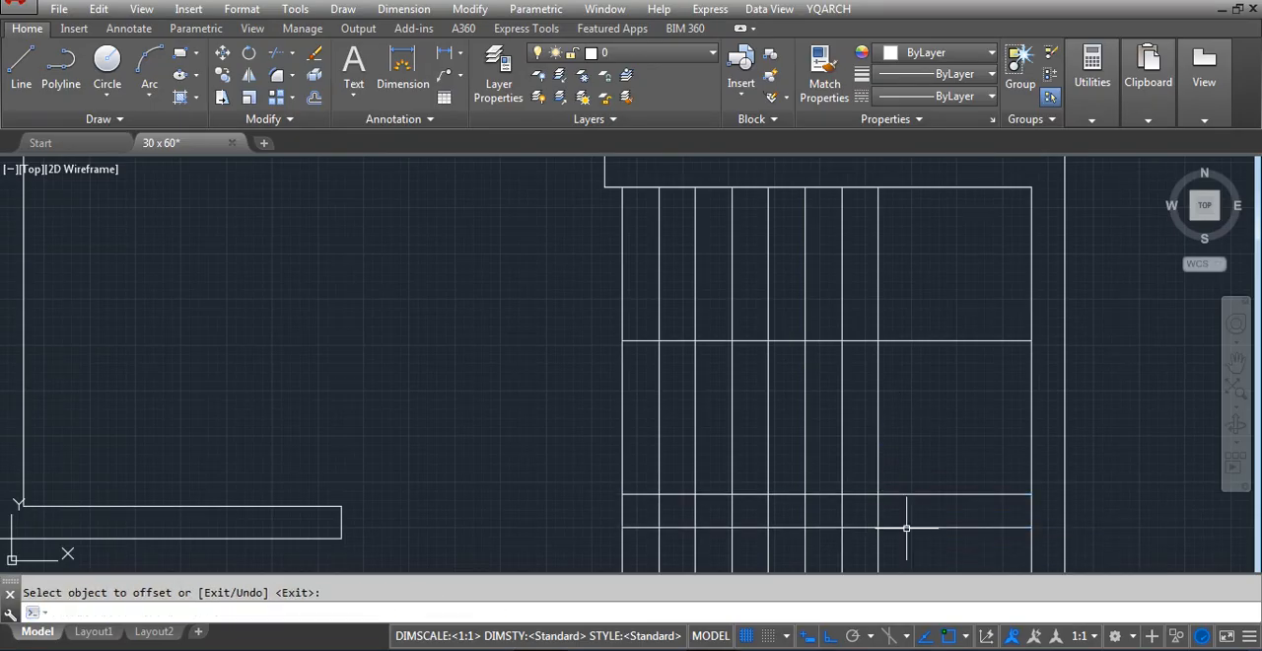
pyautogui.press('Escape')
# Trim the stair tread lines below and inside the new 9-inch wall
pyautogui.write('tr')
pyautogui.press('Return')
pyautogui.moveTo(916, 552); pyautogui.dragTo(566, 562)
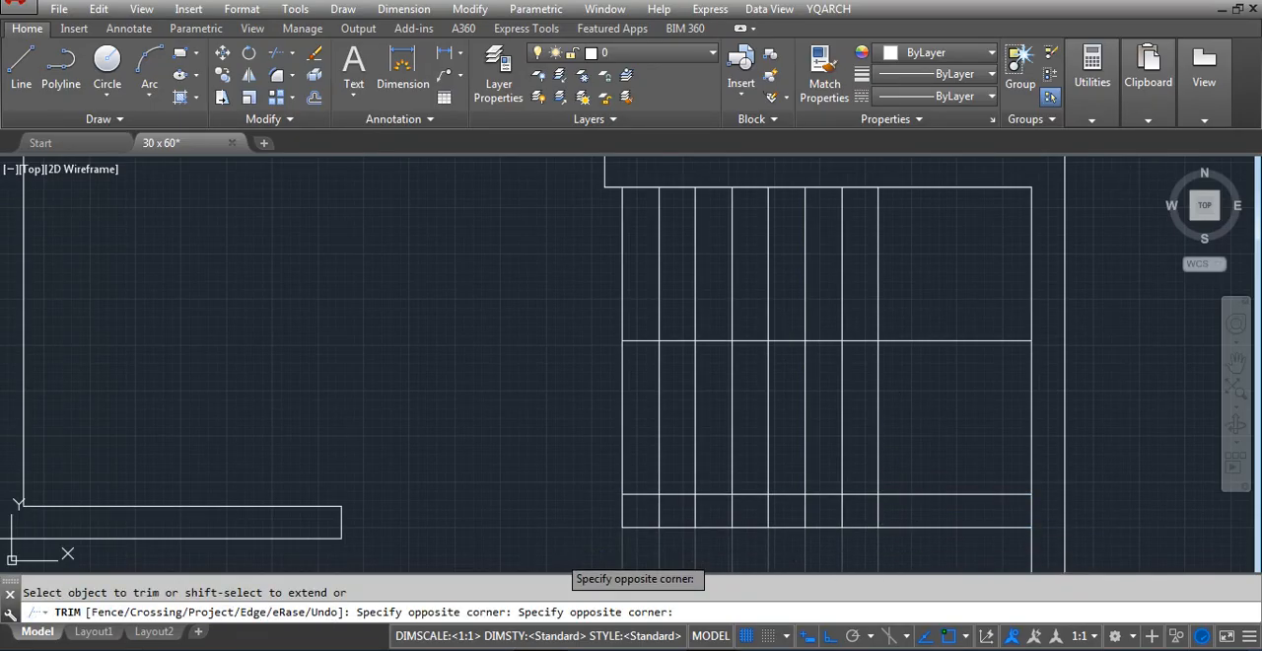
pyautogui.click(883, 569)
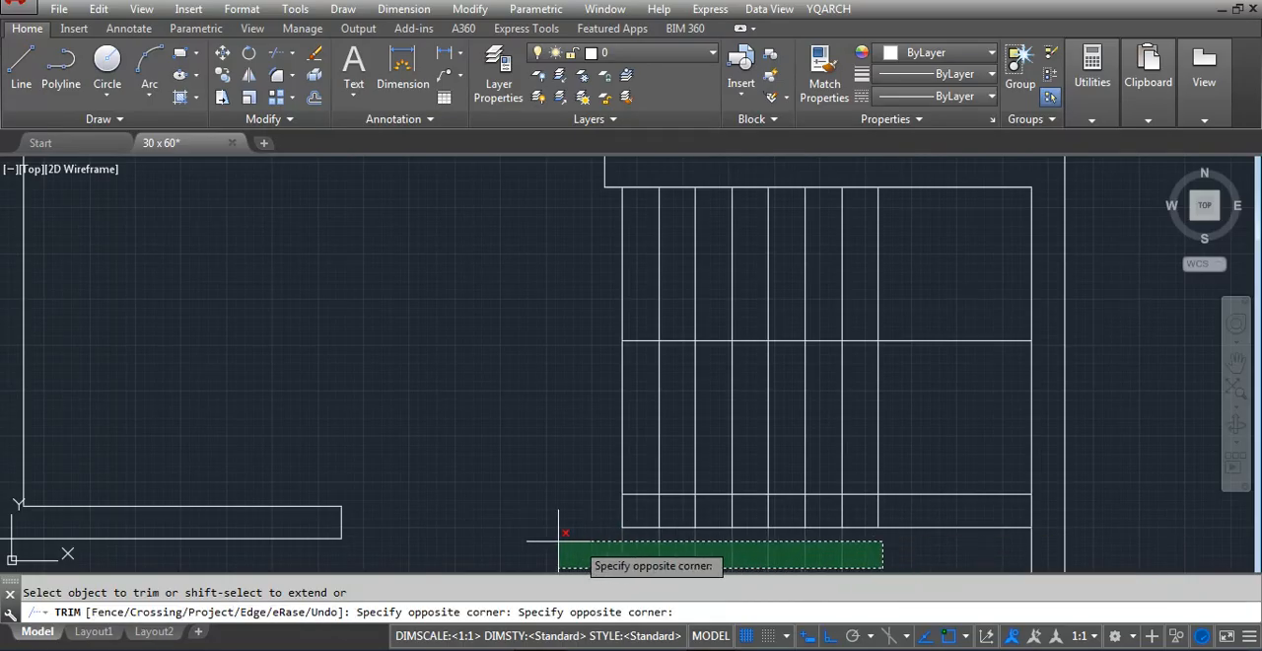
pyautogui.click(558, 540)
pyautogui.click(897, 515)
pyautogui.click(647, 509)
pyautogui.press('Return')
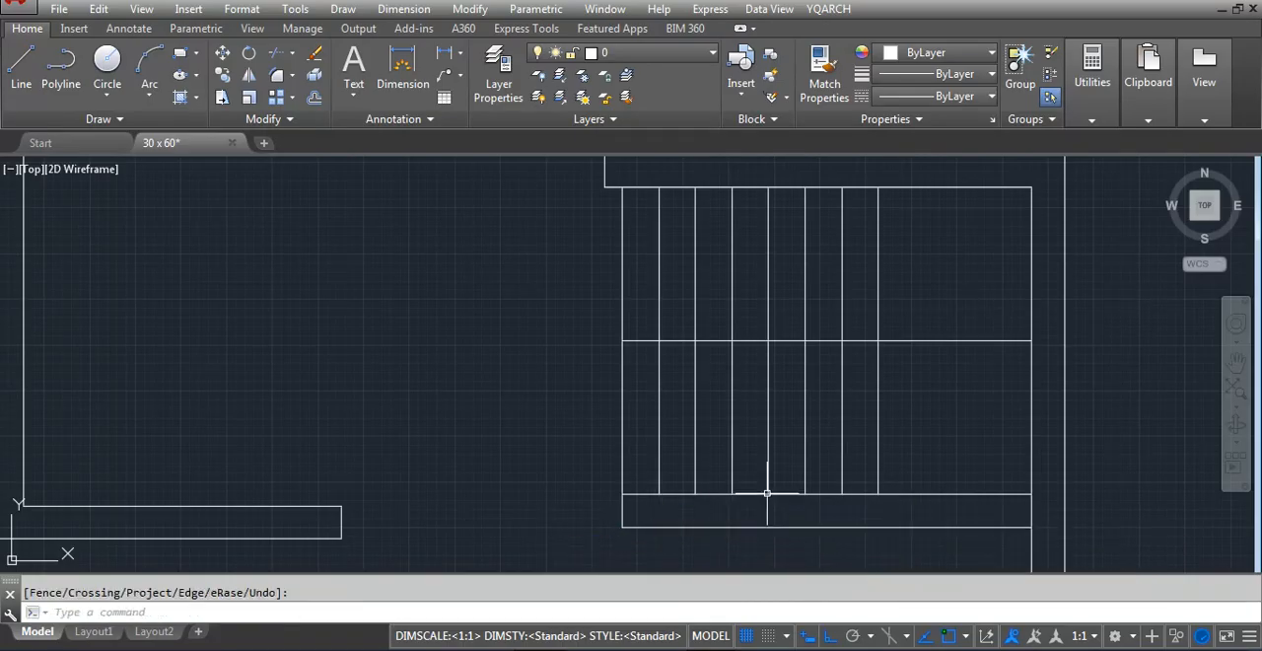
# Draw a horizontal reference line about 27 feet long from the stair wall's lower edge leftward past the opposite outer wall
pyautogui.scroll(-5, 767, 491)
pyautogui.scroll(3, 845, 513)
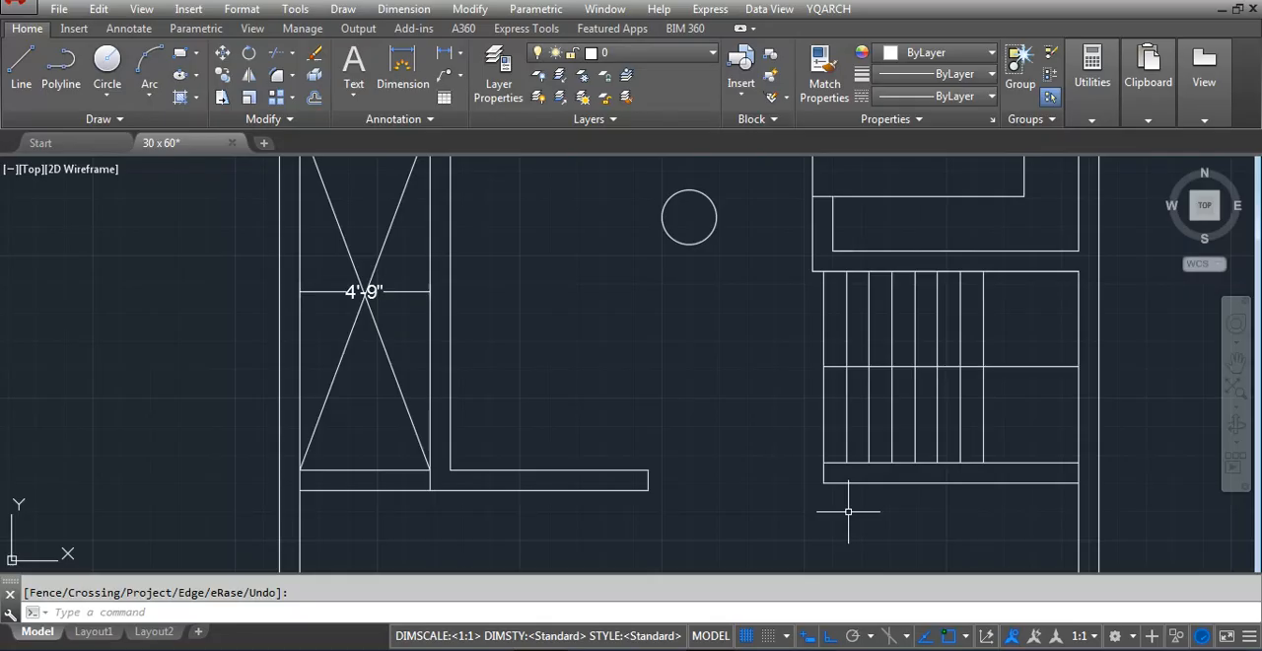
pyautogui.write('l')
pyautogui.press('Return')
pyautogui.click(850, 483)
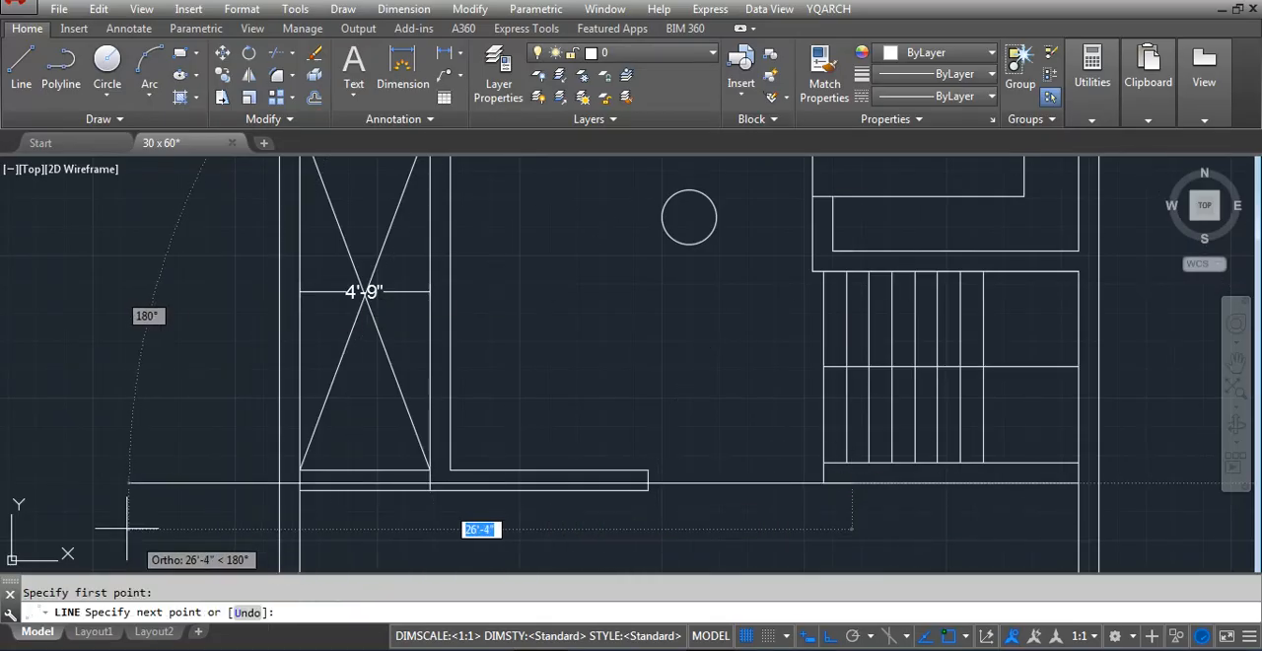
pyautogui.click(116, 477)
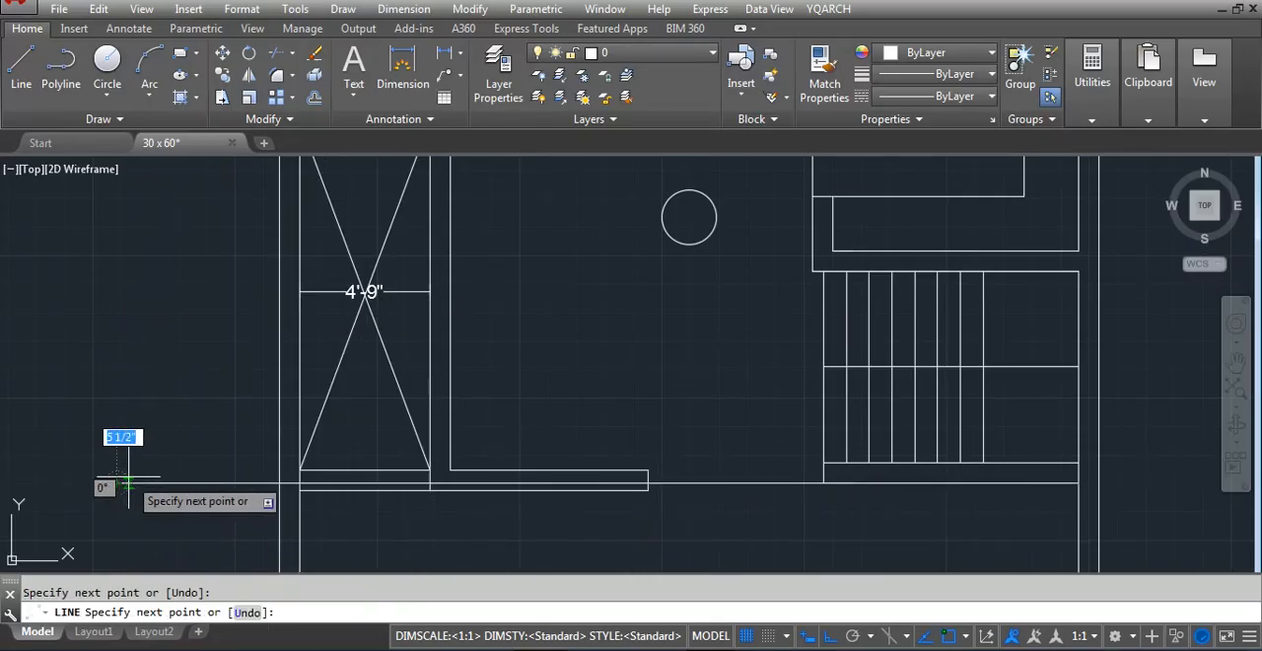
pyautogui.press('Escape')
# Stretch the horizontal wall below the crossed duct area upward so its lower edge meets the reference line
pyautogui.write('s')
pyautogui.press('Return')
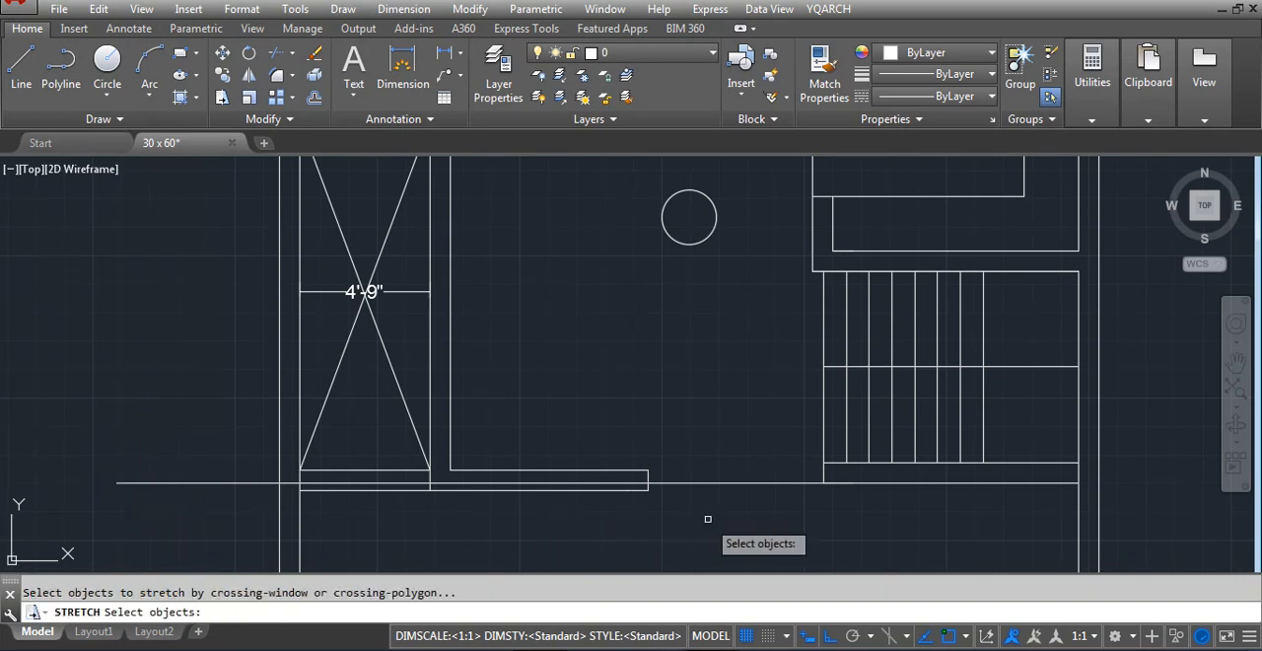
pyautogui.click(726, 518)
pyautogui.click(271, 453)
pyautogui.scroll(4, 690, 488)
pyautogui.press('Return')
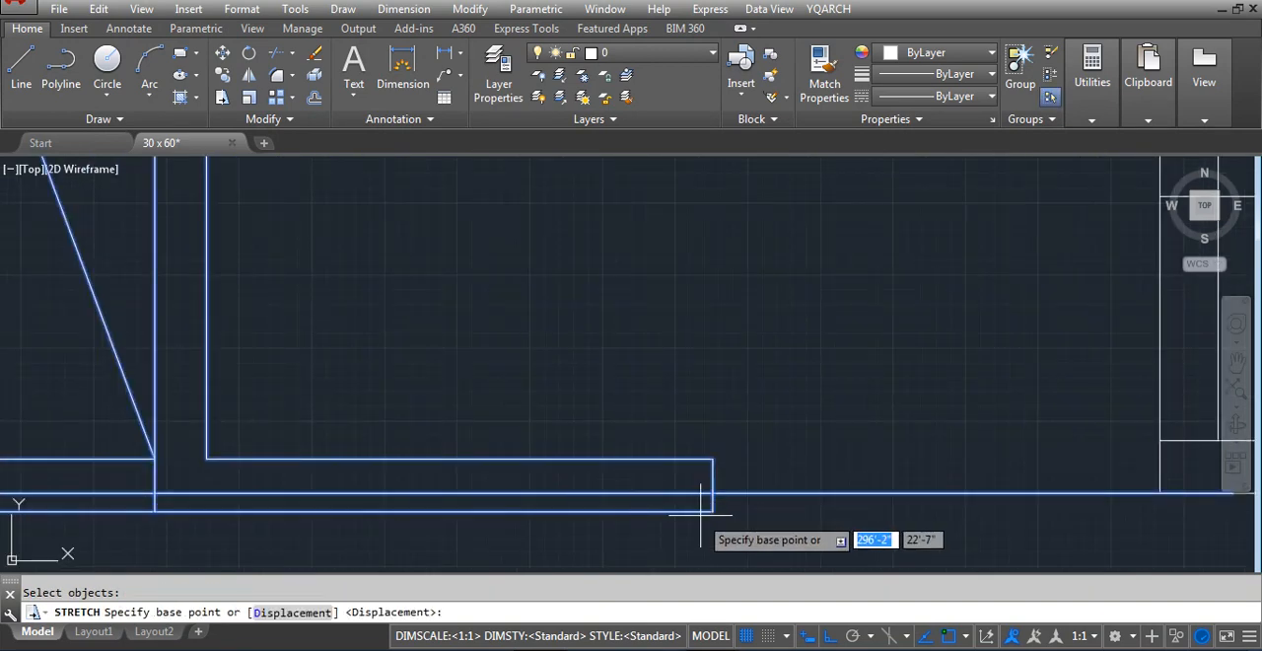
pyautogui.click(713, 511)
pyautogui.click(712, 493)
# Erase the horizontal reference line aligned with the stair wall's lower edge
pyautogui.click(850, 457)
pyautogui.click(820, 510)
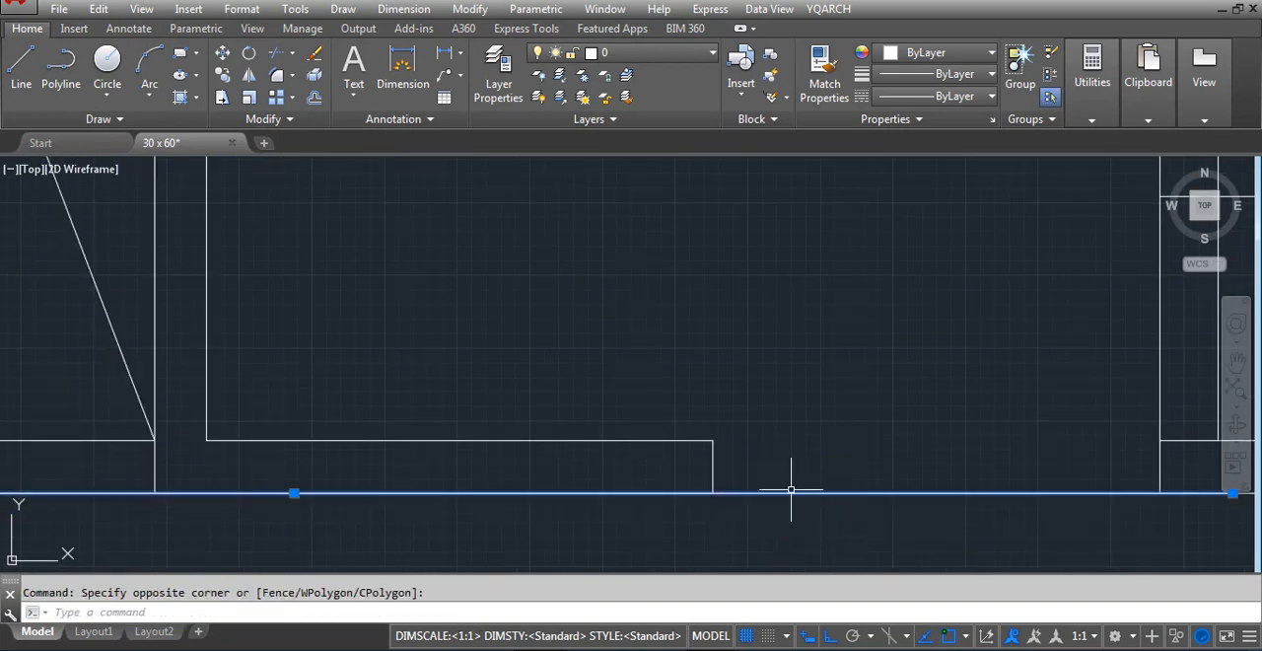
pyautogui.write('e')
pyautogui.press('Return')
# Stretch the front room's vertical wall and the end of the horizontal wall above it 12 inches to the left
pyautogui.scroll(-2, 541, 476)
pyautogui.scroll(-3, 539, 476)
pyautogui.scroll(-4, 415, 277)
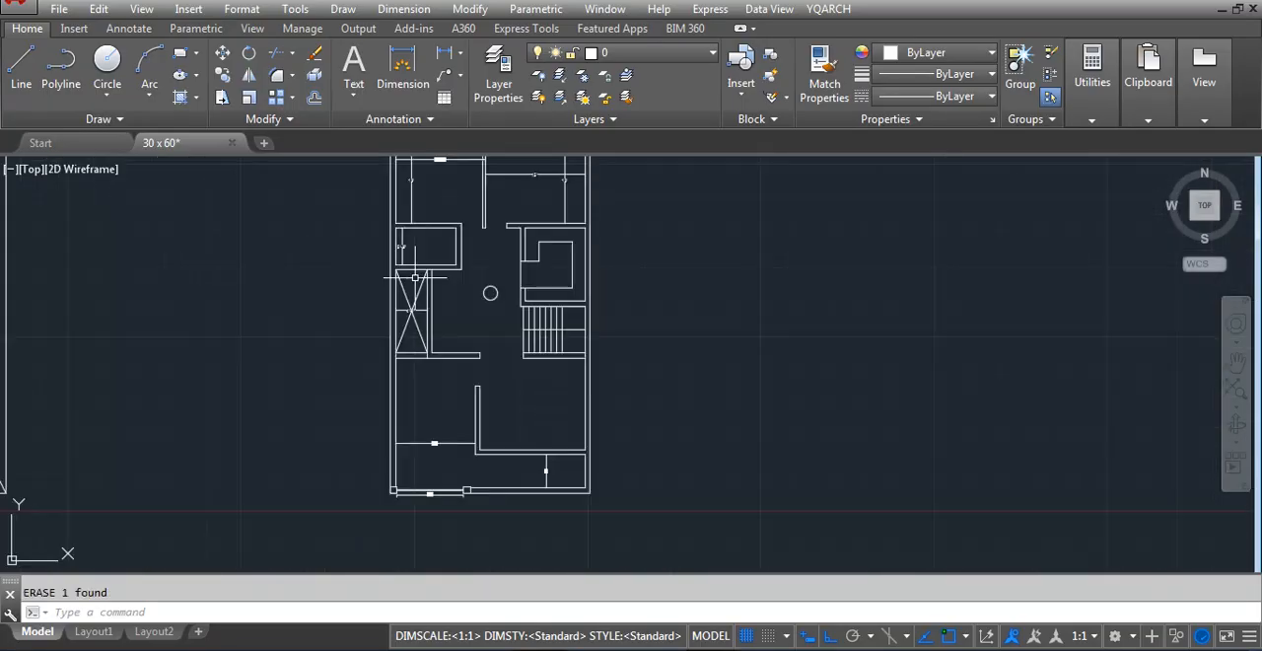
pyautogui.scroll(4, 410, 423)
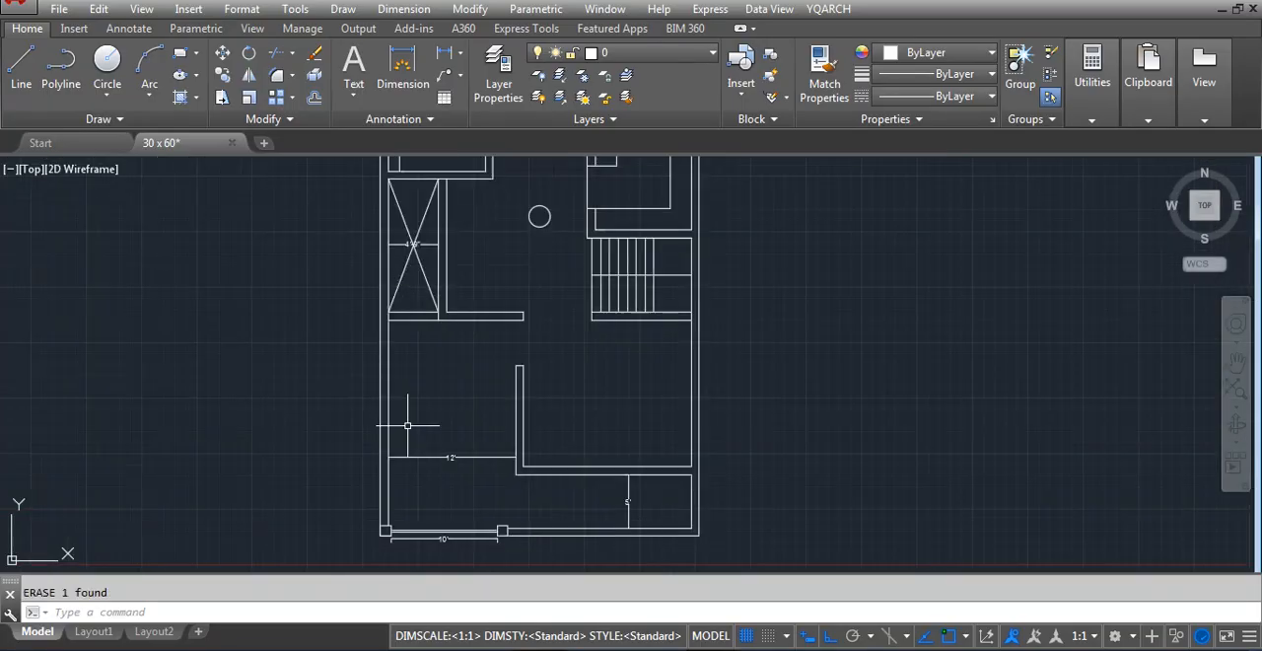
pyautogui.scroll(-4, 415, 434)
pyautogui.scroll(2, 404, 478)
pyautogui.scroll(2, 412, 462)
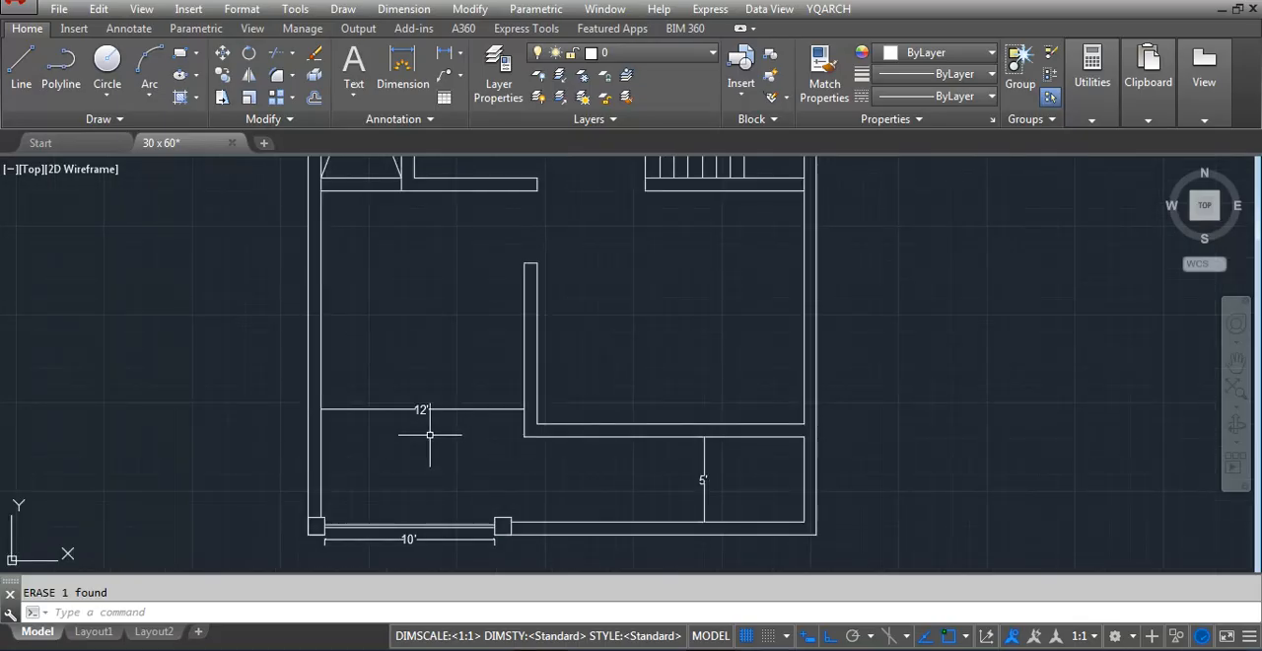
pyautogui.scroll(-2, 389, 443)
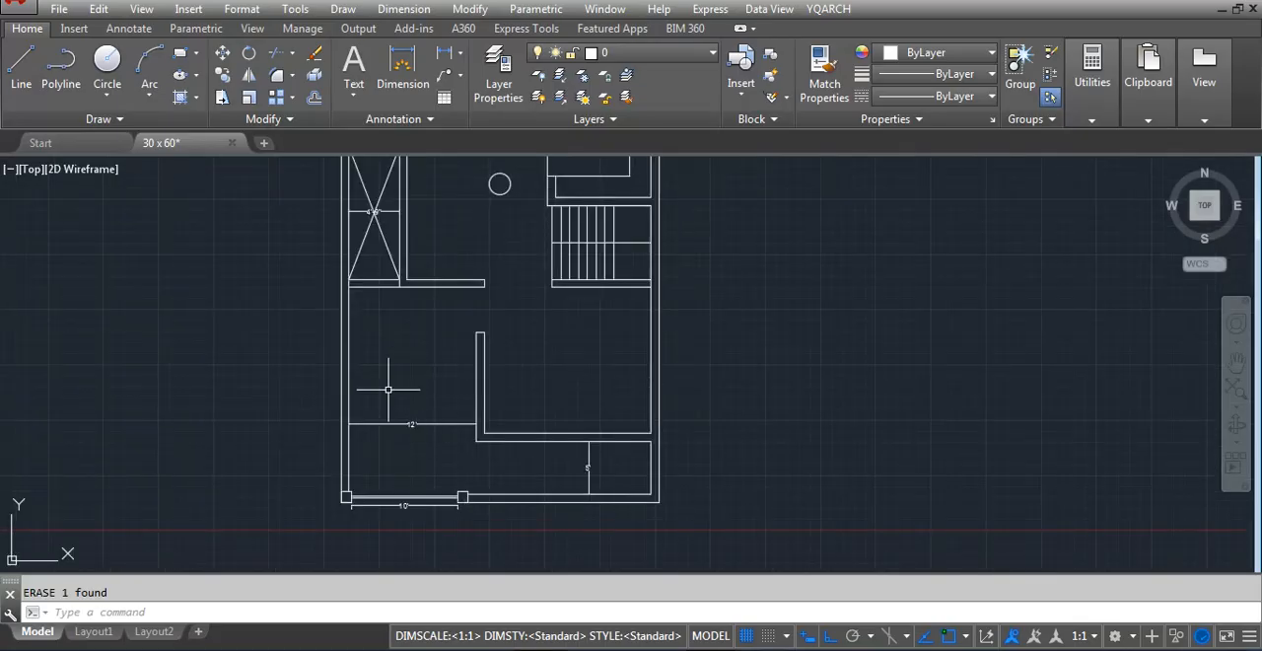
pyautogui.write('s')
pyautogui.press('Return')
pyautogui.click(518, 453)
pyautogui.click(461, 276)
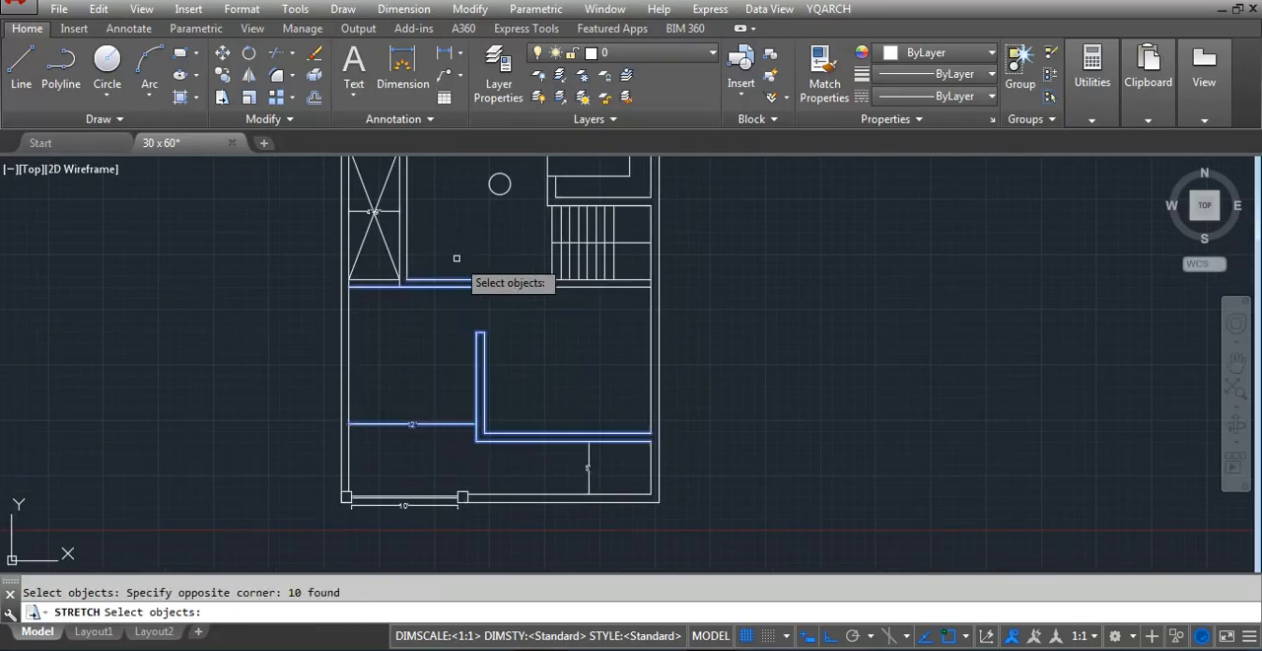
pyautogui.press('Return')
pyautogui.click(578, 344)
pyautogui.write('12')
pyautogui.press('Return')
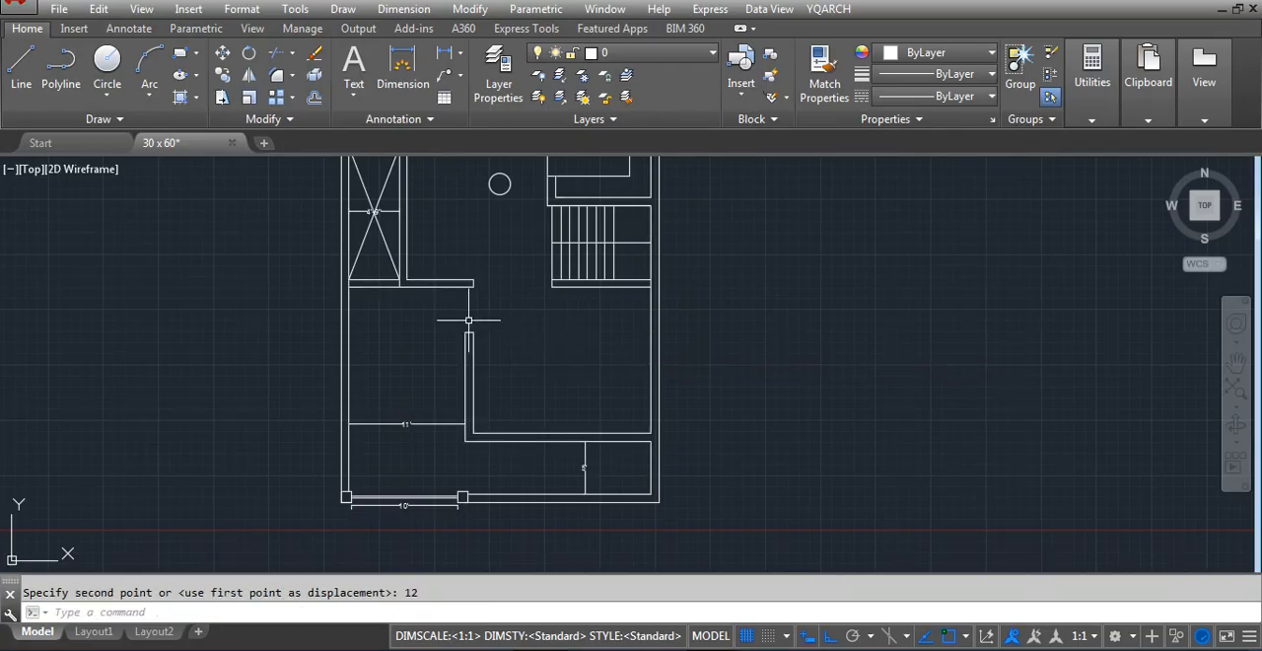
pyautogui.scroll(2, 443, 292)
pyautogui.scroll(-2, 511, 449)
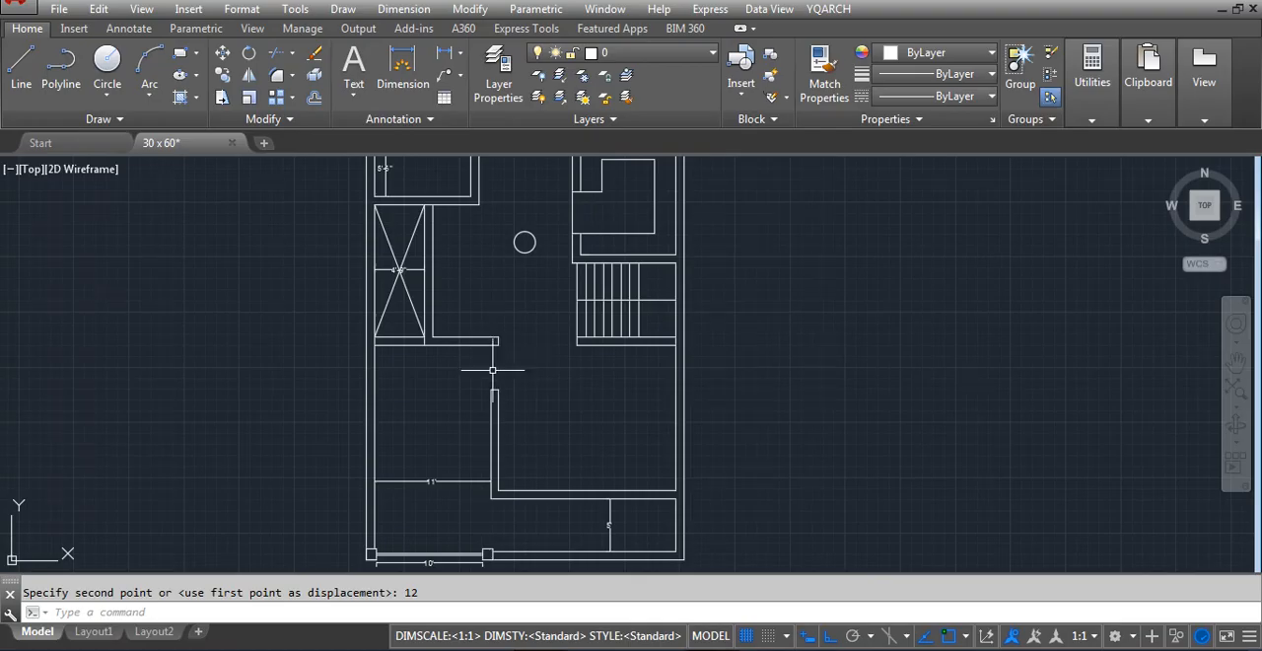
pyautogui.scroll(-2, 473, 396)
pyautogui.scroll(-4, 604, 527)
pyautogui.click(628, 534)
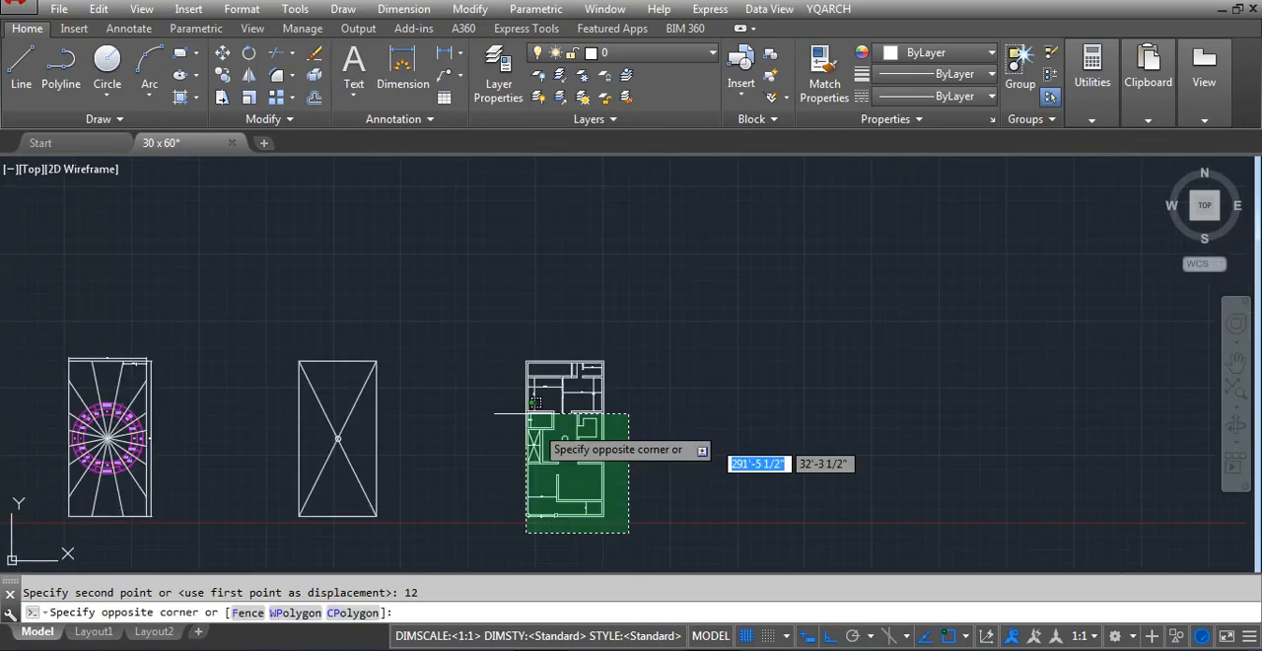
pyautogui.click(476, 328)
pyautogui.write('c')
pyautogui.press('space')
pyautogui.press('Escape')
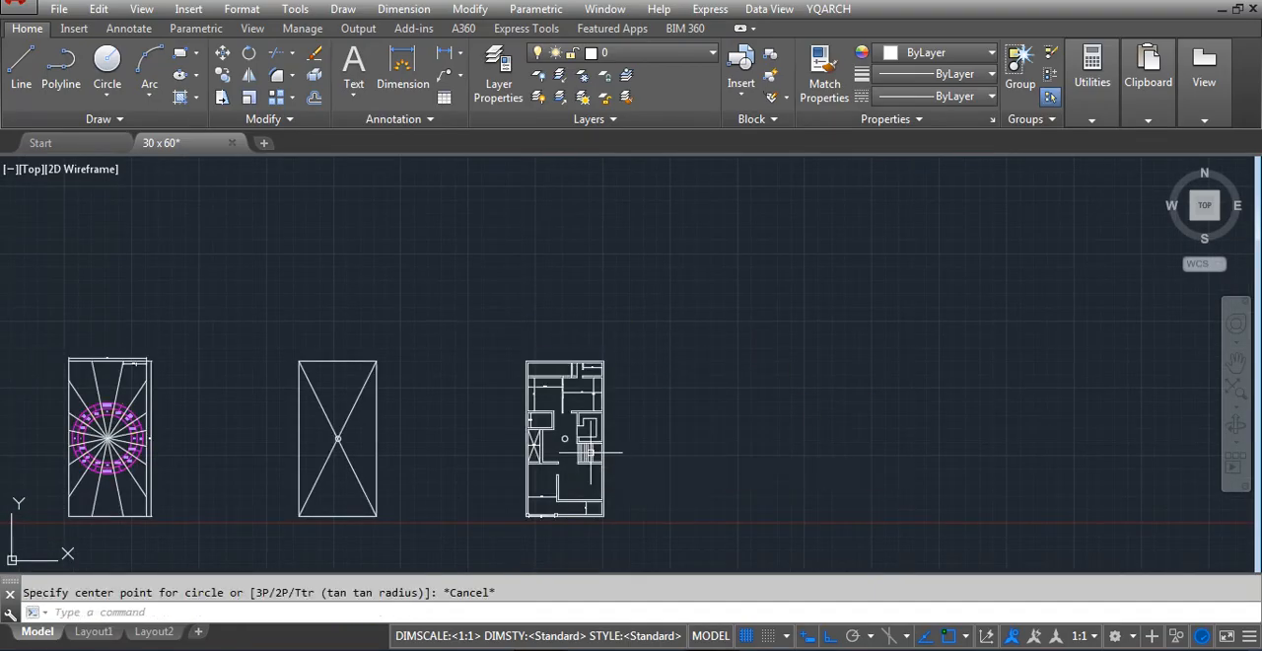
pyautogui.write('c')
pyautogui.press('Escape')
# Copy the whole floor plan to the empty area on its right, using the centre circle as base point
pyautogui.write('co')
pyautogui.press('space')
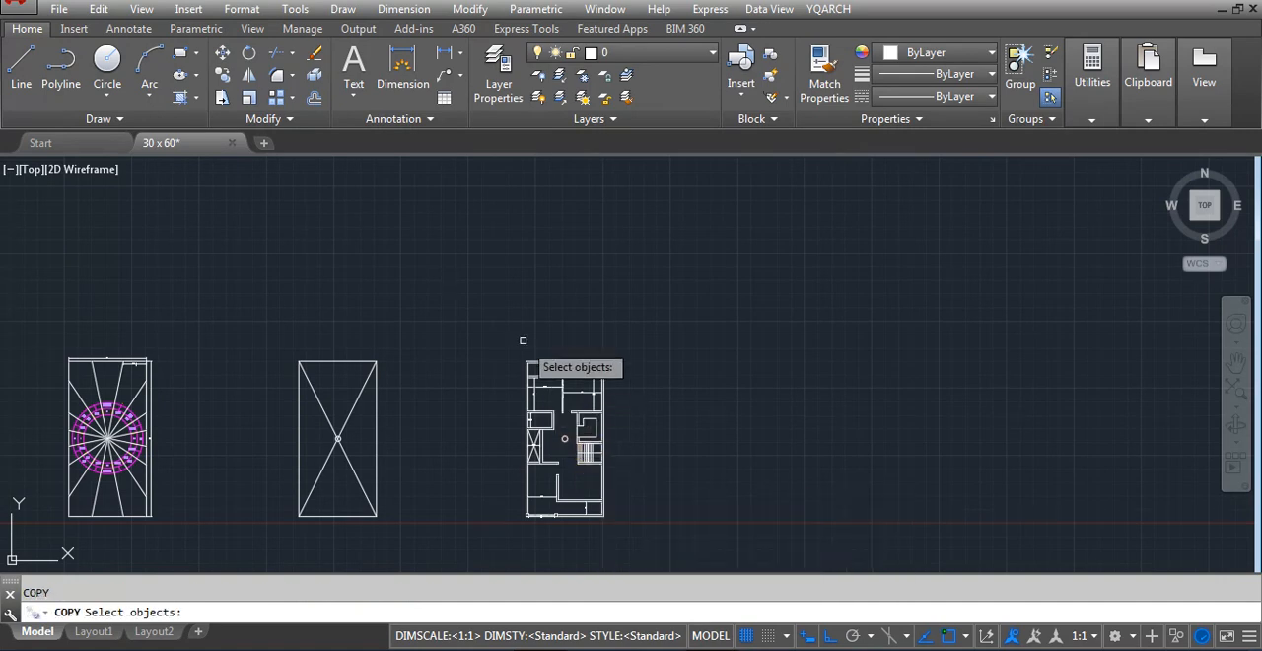
pyautogui.click(520, 331)
pyautogui.click(664, 521)
pyautogui.press('Return')
pyautogui.click(563, 437)
pyautogui.click(746, 435)
pyautogui.scroll(8, 739, 444)
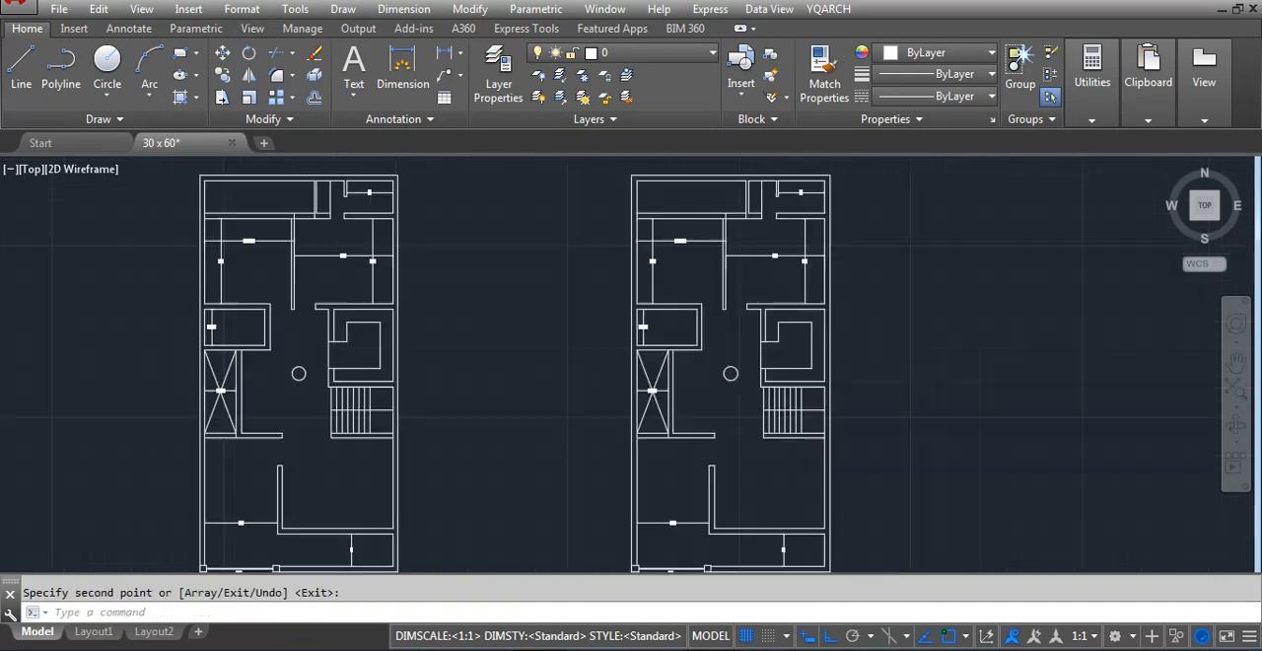
pyautogui.press('Return')
# In the copied plan, stretch the front room's vertical wall up to meet the horizontal wall above it
pyautogui.write('s')
pyautogui.press('space')
pyautogui.click(710, 445)
pyautogui.click(645, 479)
pyautogui.press('Return')
pyautogui.click(667, 459)
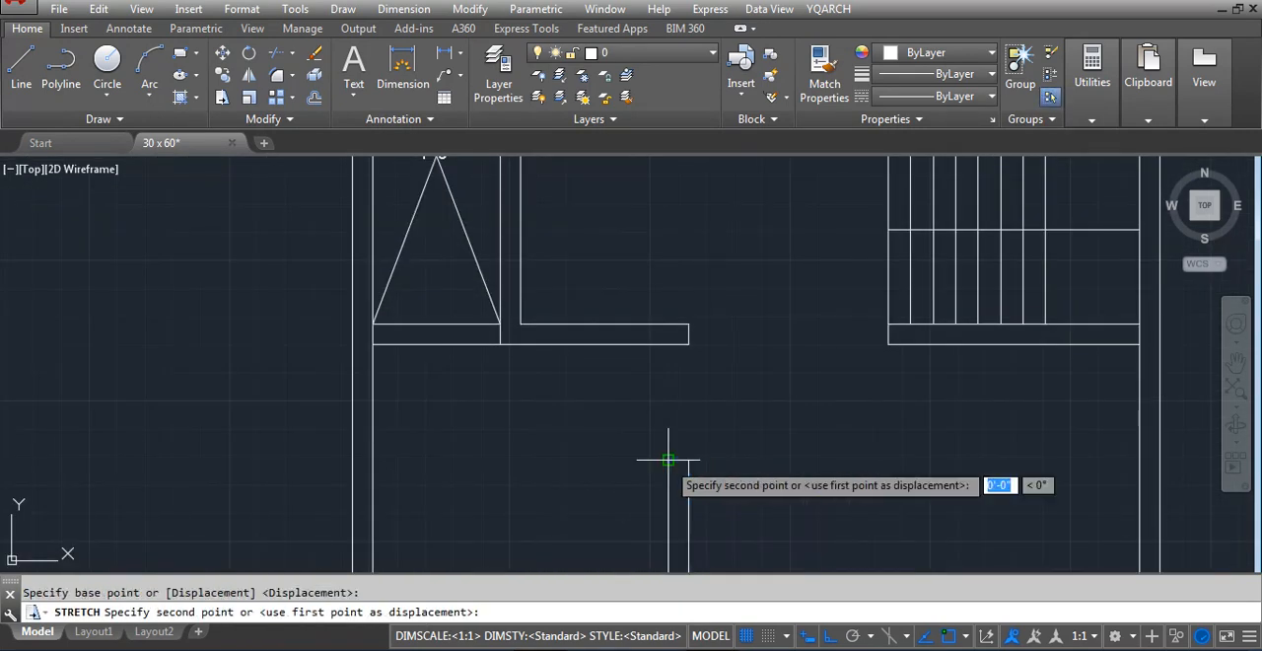
pyautogui.click(667, 340)
pyautogui.press('Escape')
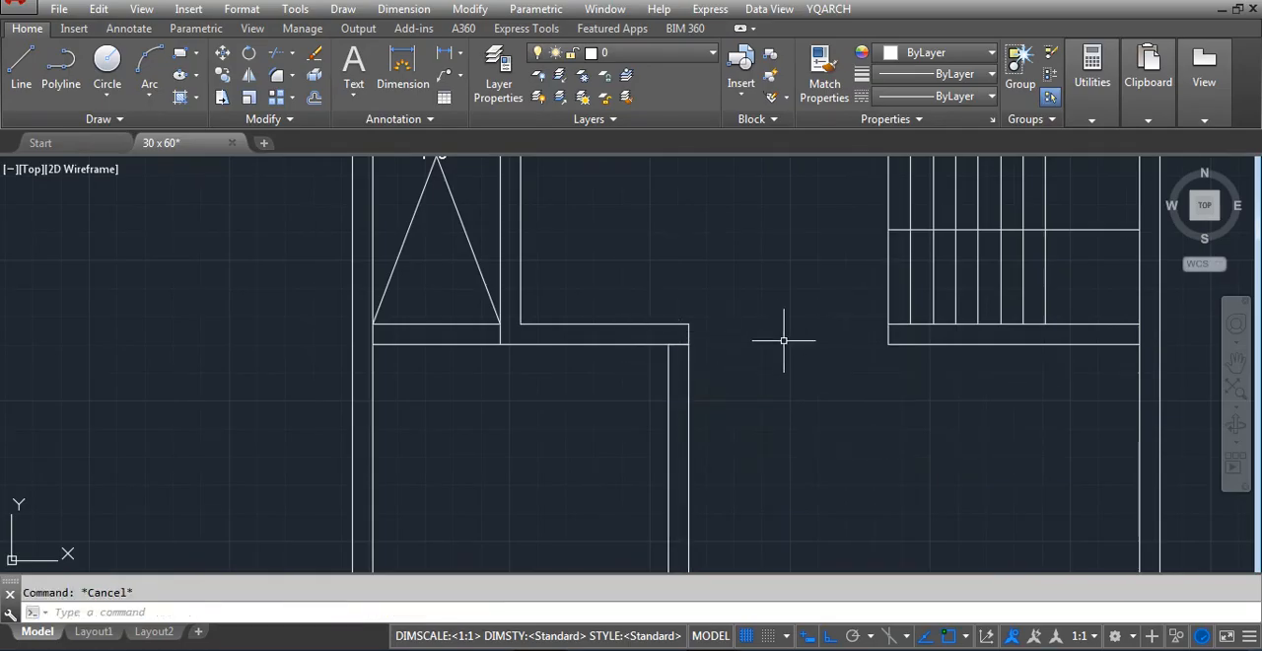
pyautogui.scroll(-4, 829, 341)
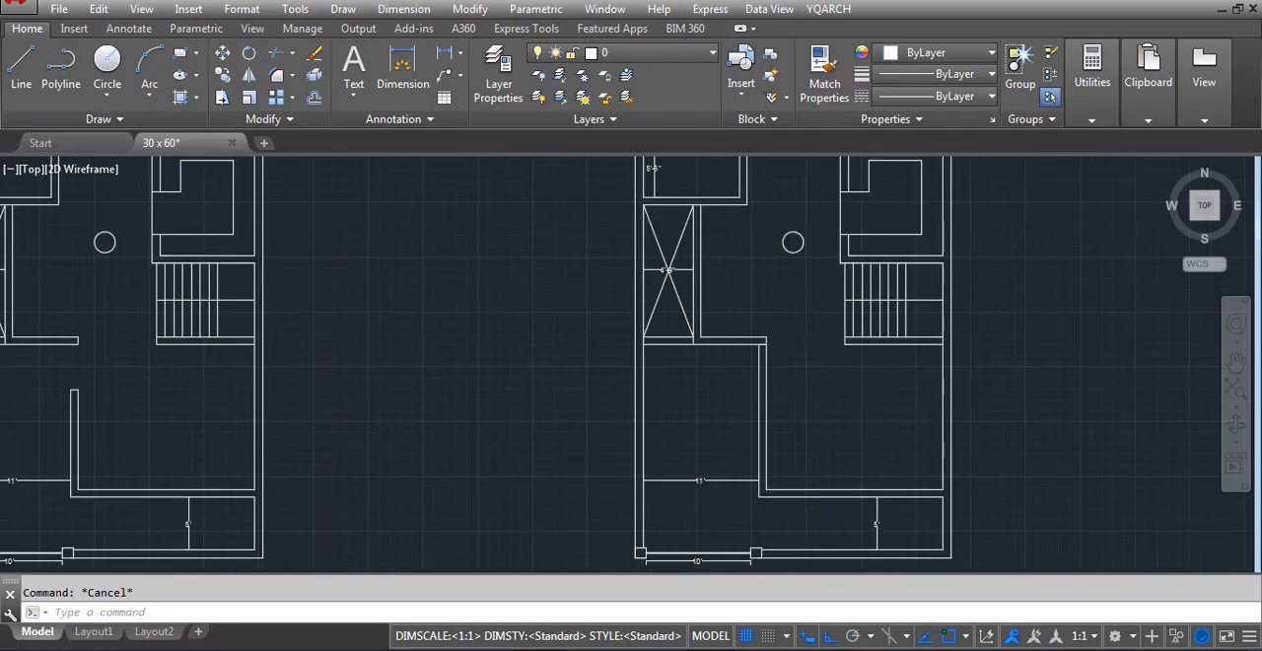
pyautogui.scroll(2, 797, 288)
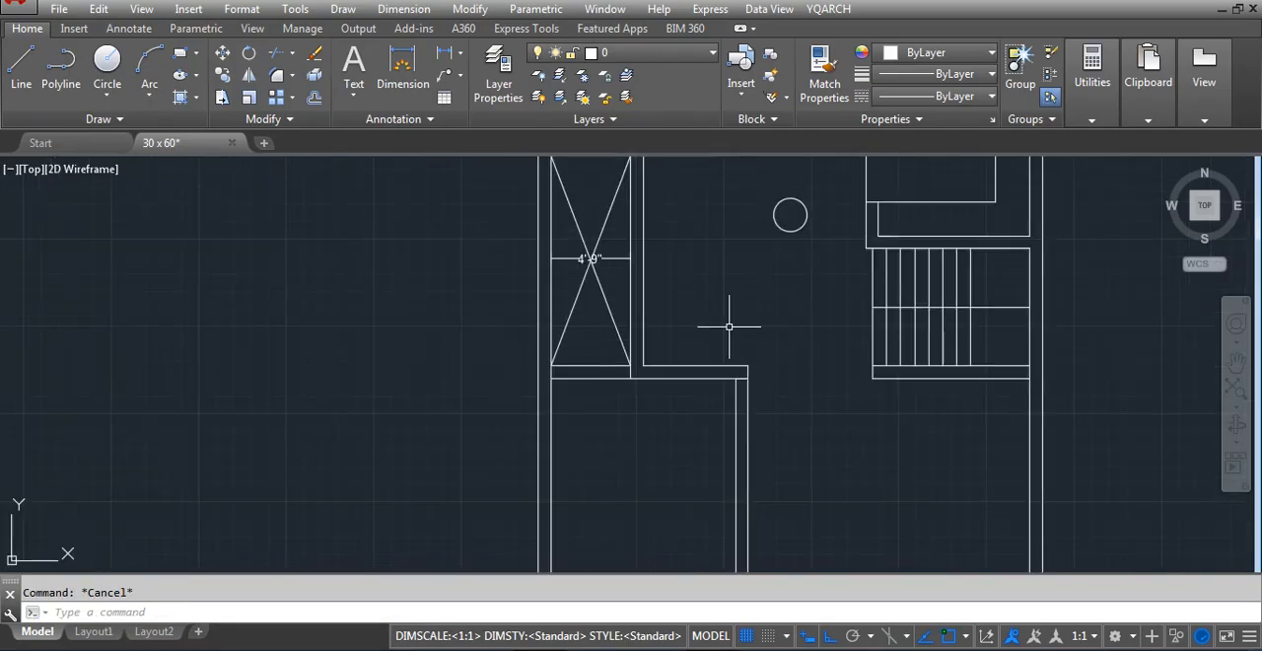
pyautogui.click(647, 358)
pyautogui.write('u')
pyautogui.press('Return')
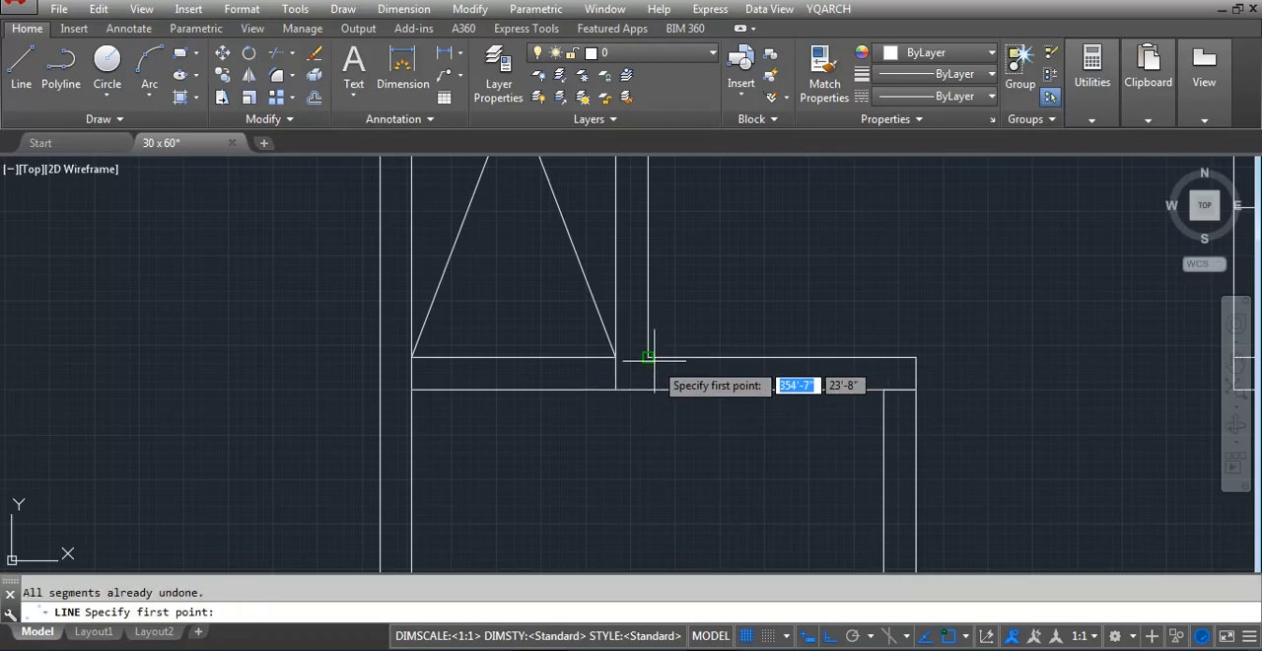
pyautogui.press('Escape')
# Draw a short vertical line across the wall thickness from the inner corner beside the crossed duct area
pyautogui.write('l')
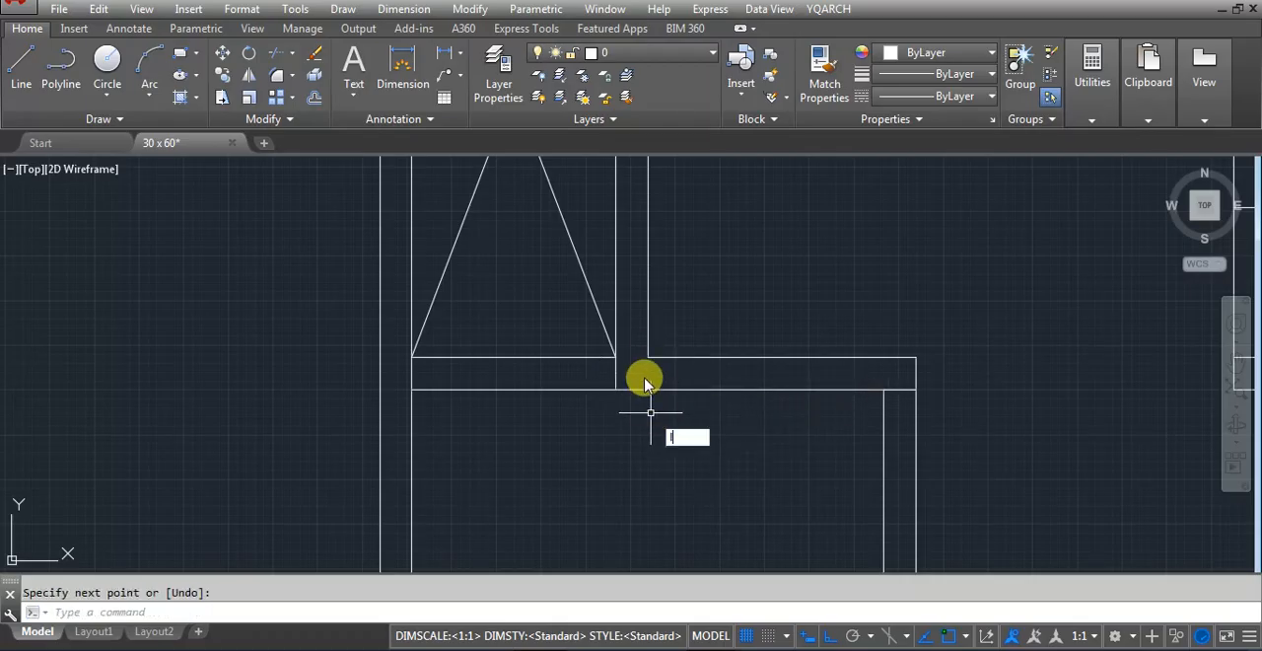
pyautogui.press('Return')
pyautogui.click(648, 358)
pyautogui.press('Return')
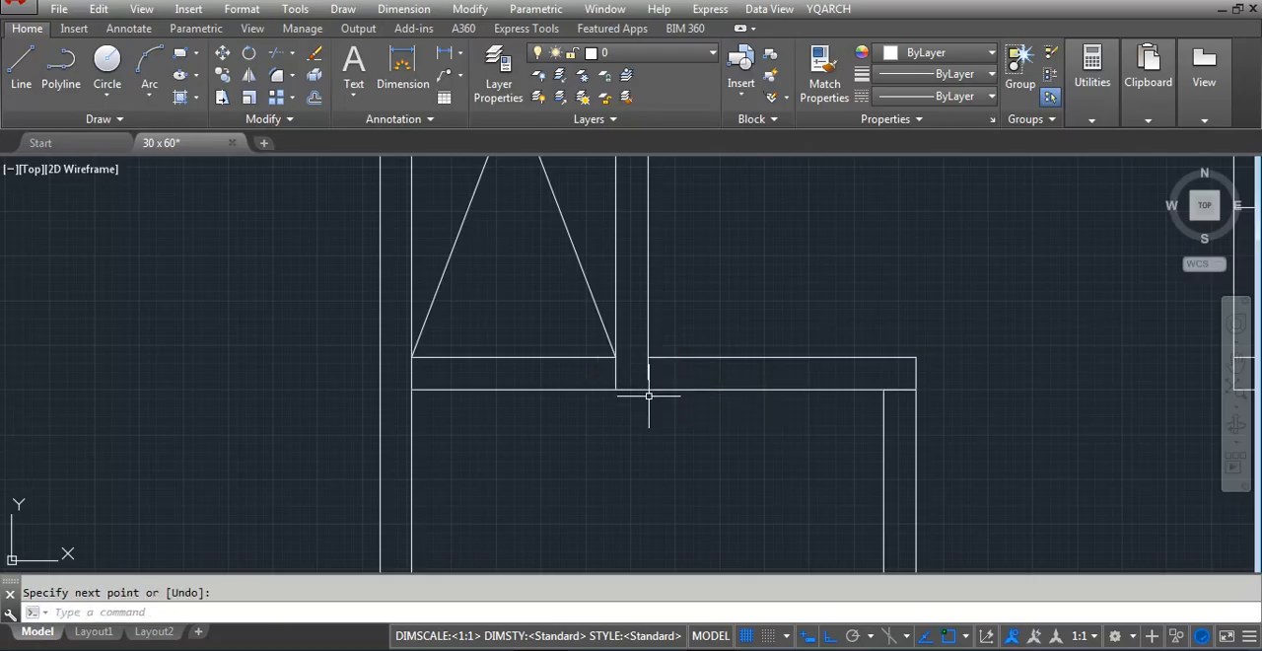
pyautogui.write('ex')
pyautogui.press('Return')
pyautogui.scroll(4, 648, 394)
pyautogui.press('Return')
pyautogui.press('Escape')
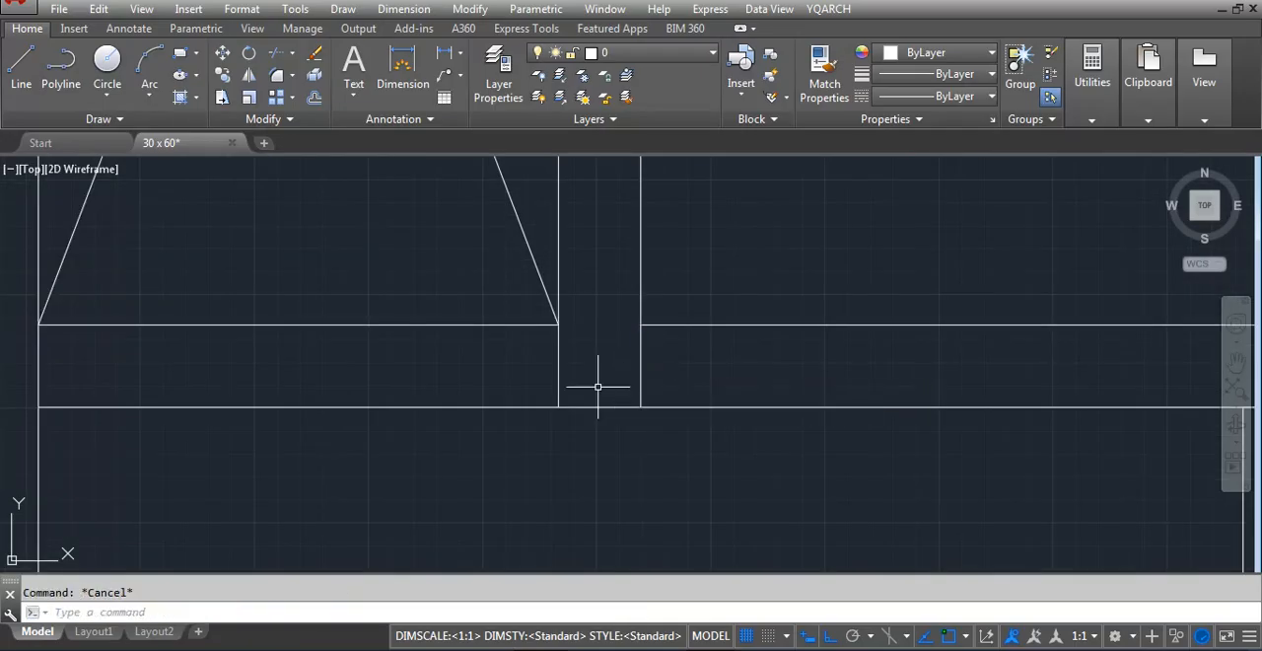
# Offset the short vertical line across the wall 48 inches to the right
pyautogui.write('o')
pyautogui.press('Return')
pyautogui.write('48')
pyautogui.press('Return')
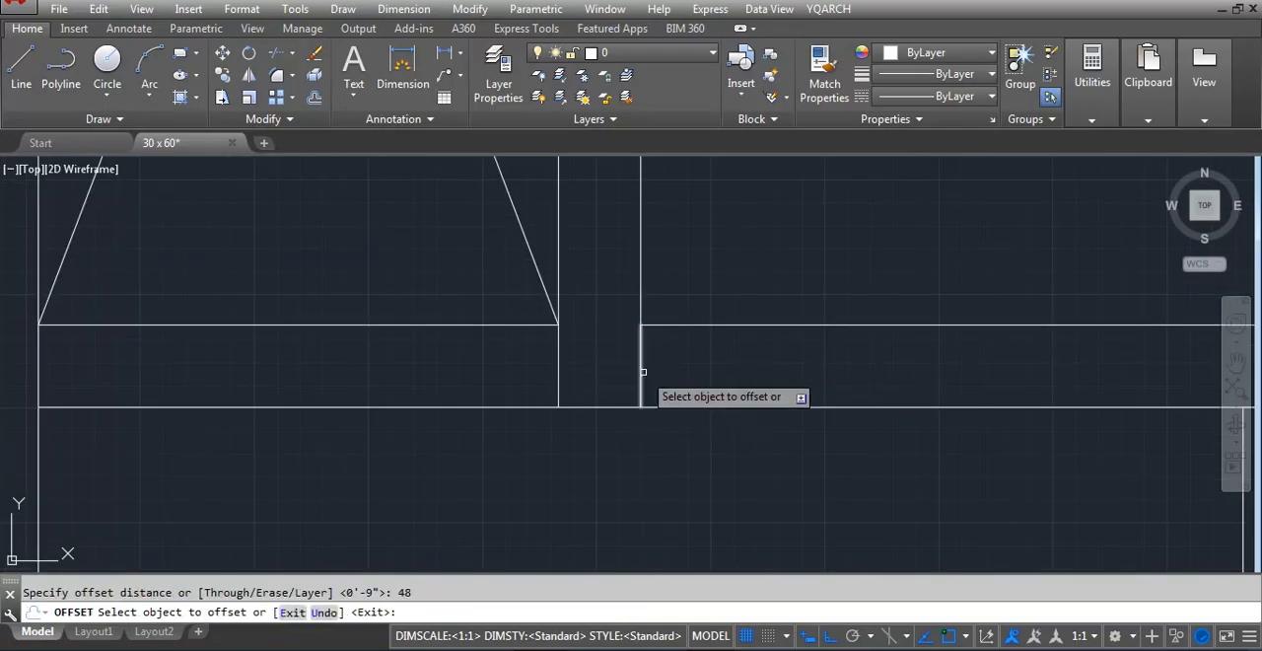
pyautogui.click(642, 372)
pyautogui.click(905, 376)
pyautogui.press('Escape')
# Trim both wall lines between the two short cross lines beside the crossed duct area to open the doorway
pyautogui.write('tr')
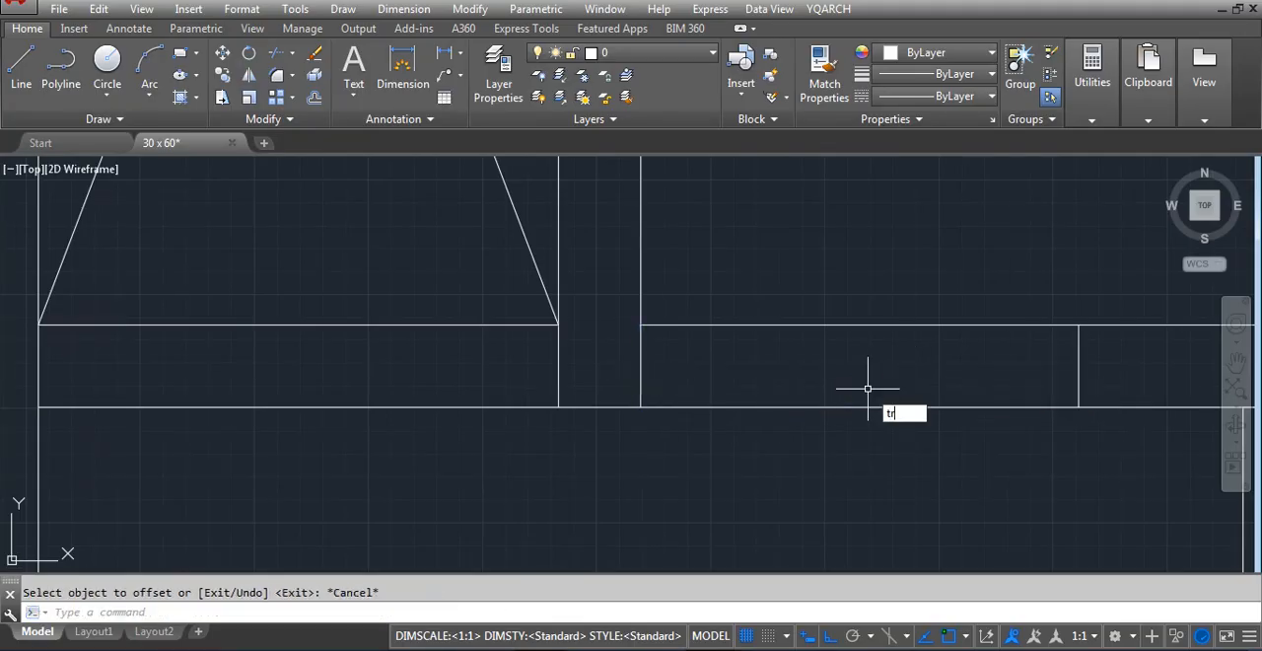
pyautogui.press('Return')
pyautogui.press('Return')
pyautogui.press('Return')
pyautogui.scroll(-8, 641, 464)
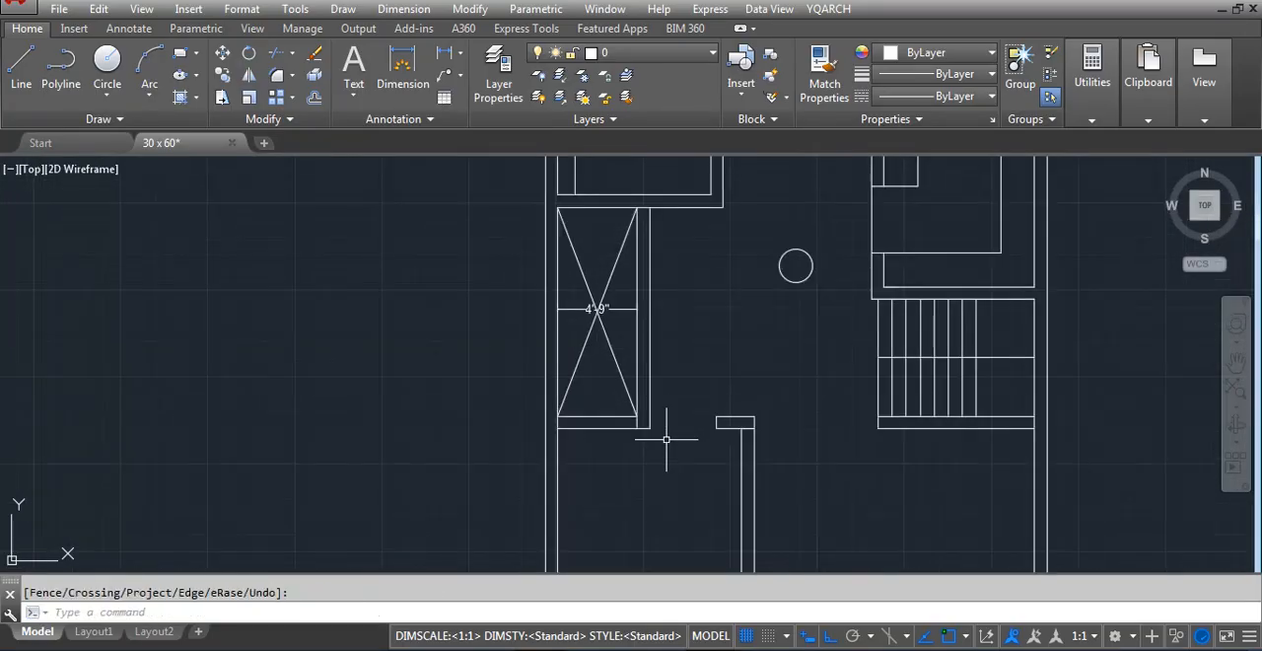
# Move the 11' dimension in the copied plan's front room a short distance straight up, clear of the wall corner
pyautogui.scroll(-2, 688, 326)
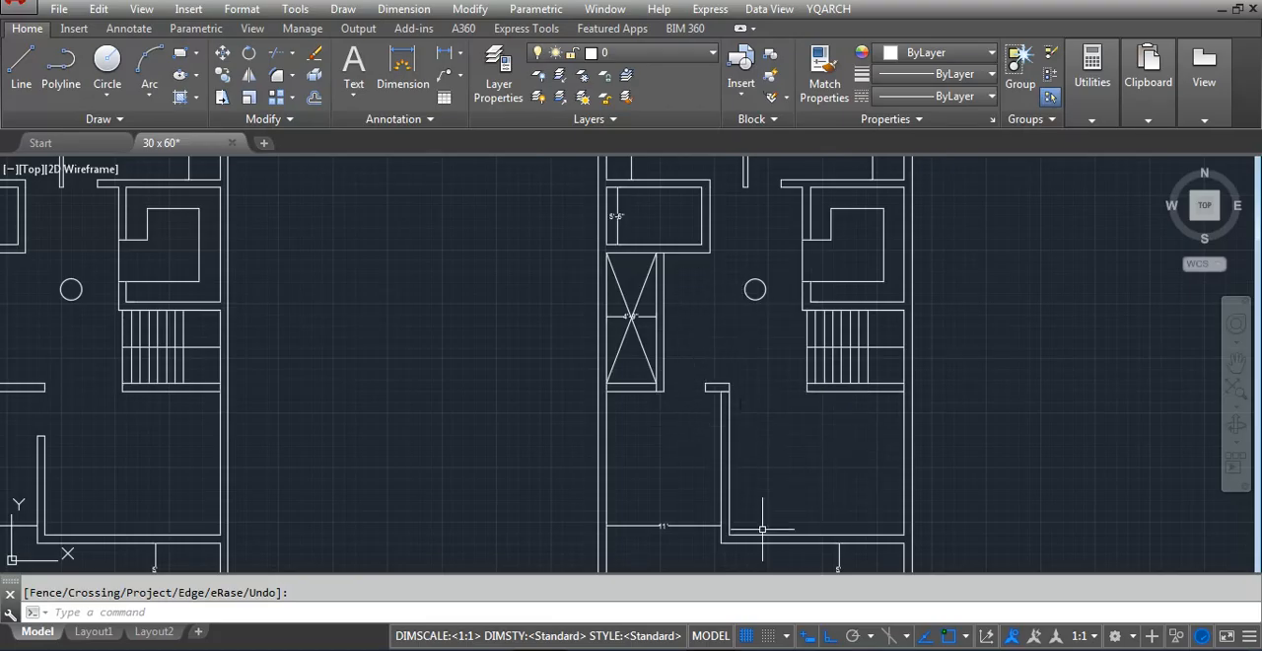
pyautogui.scroll(2, 734, 417)
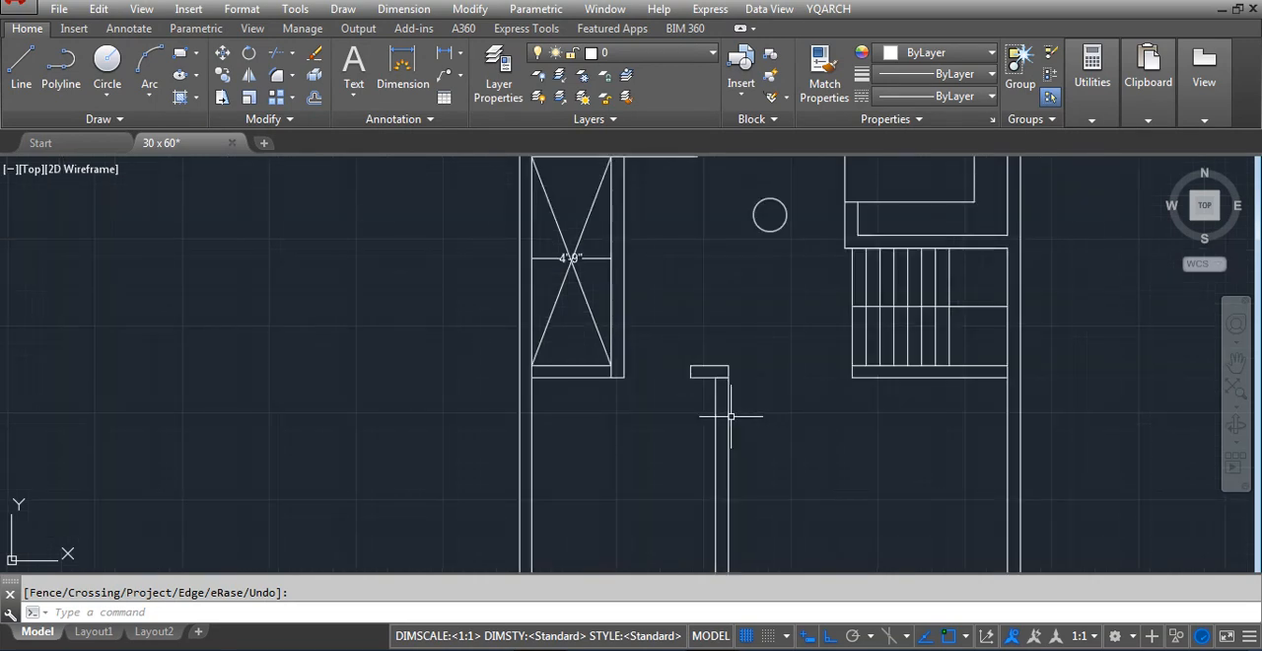
pyautogui.scroll(-2, 719, 436)
pyautogui.scroll(2, 727, 553)
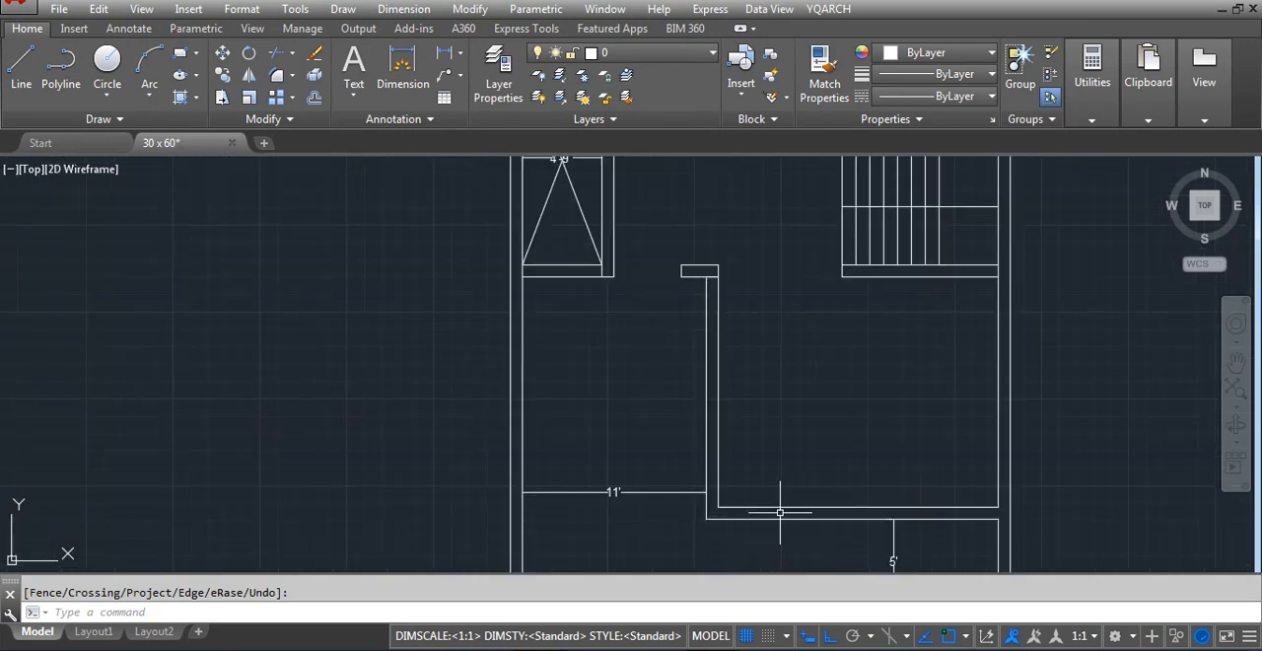
pyautogui.click(646, 509)
pyautogui.click(626, 451)
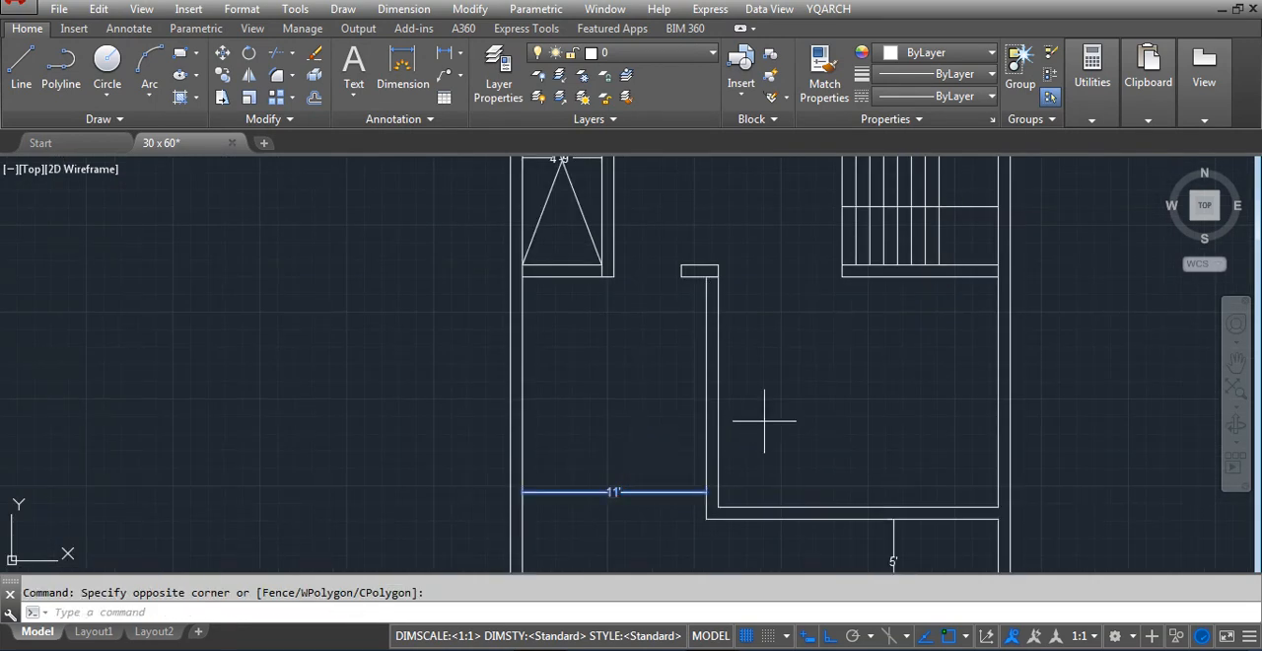
pyautogui.write('m')
pyautogui.press('space')
pyautogui.click(764, 421)
pyautogui.click(769, 367)
pyautogui.press('Escape')
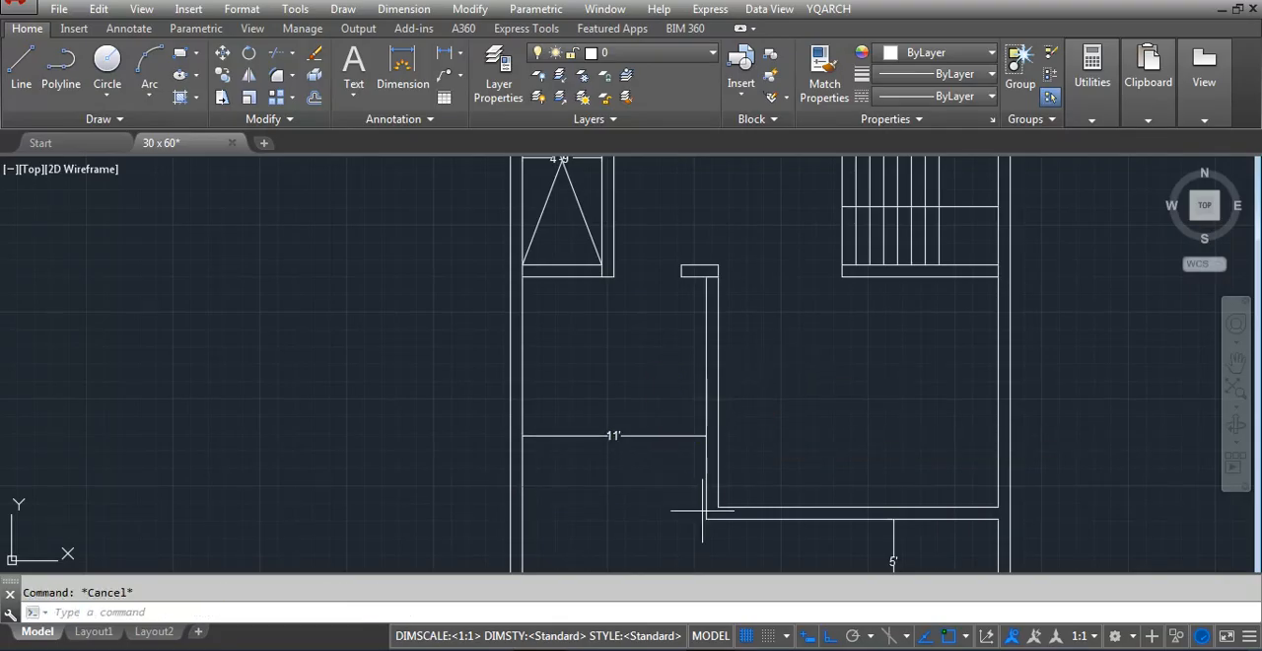
# Draw a short horizontal line across the thickness of the front room's vertical wall at its lower inner corner
pyautogui.scroll(4, 707, 518)
pyautogui.write('l')
pyautogui.press('space')
pyautogui.click(735, 479)
pyautogui.press('Escape')
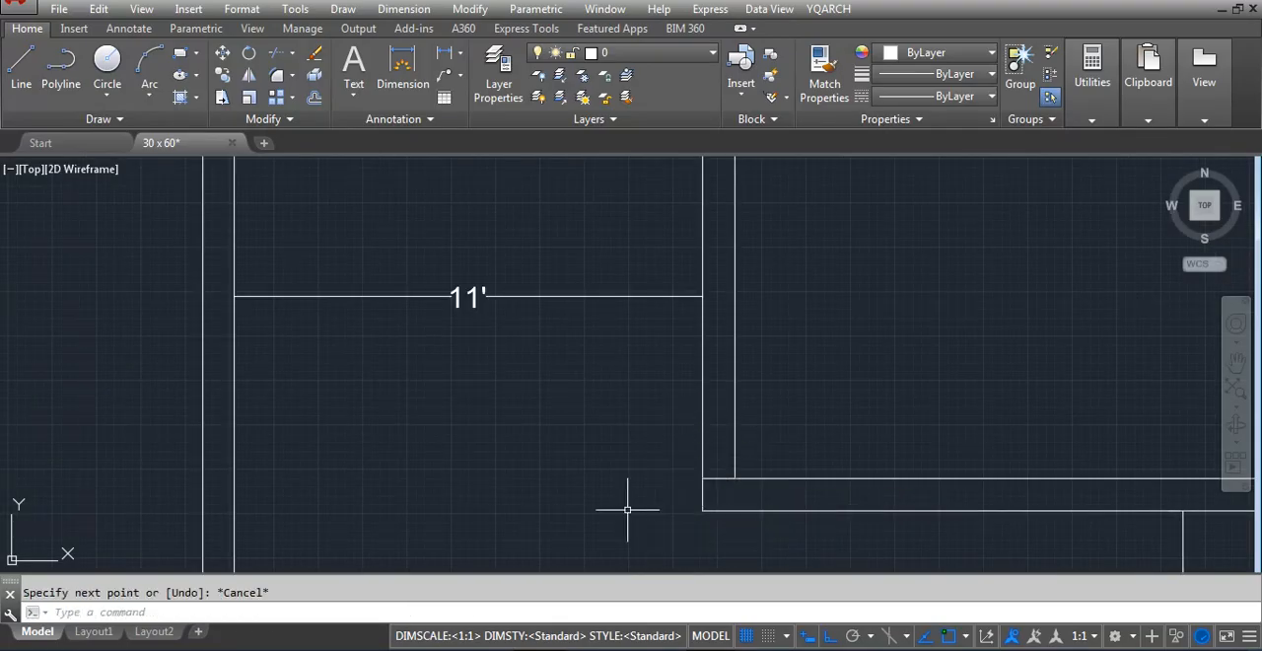
pyautogui.write('o')
pyautogui.press('space')
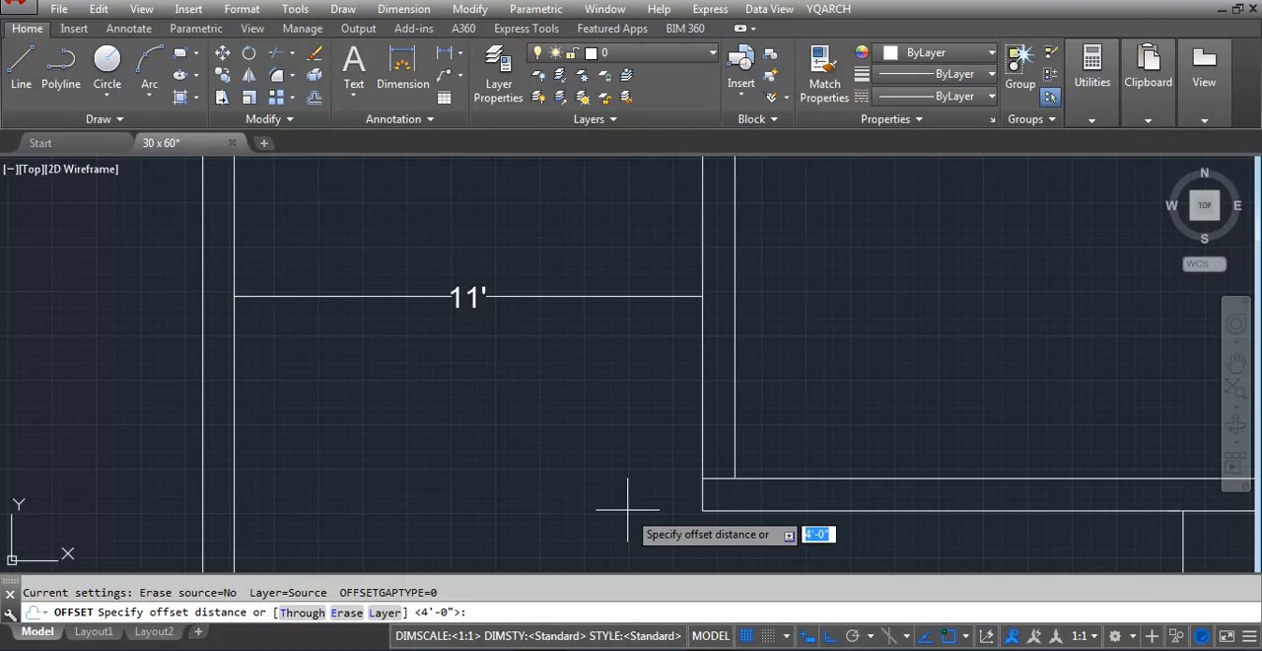
pyautogui.press('Return')
pyautogui.click(726, 479)
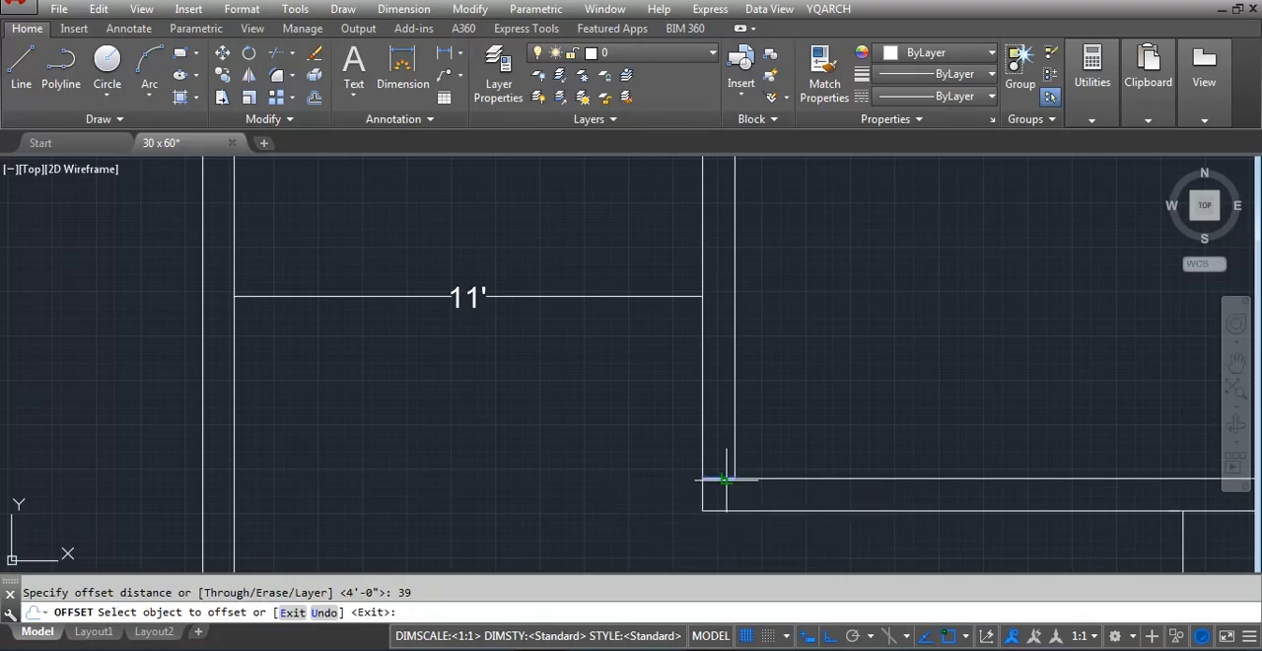
pyautogui.press('Escape')
pyautogui.write('tr')
pyautogui.press('space')
pyautogui.press('Escape')
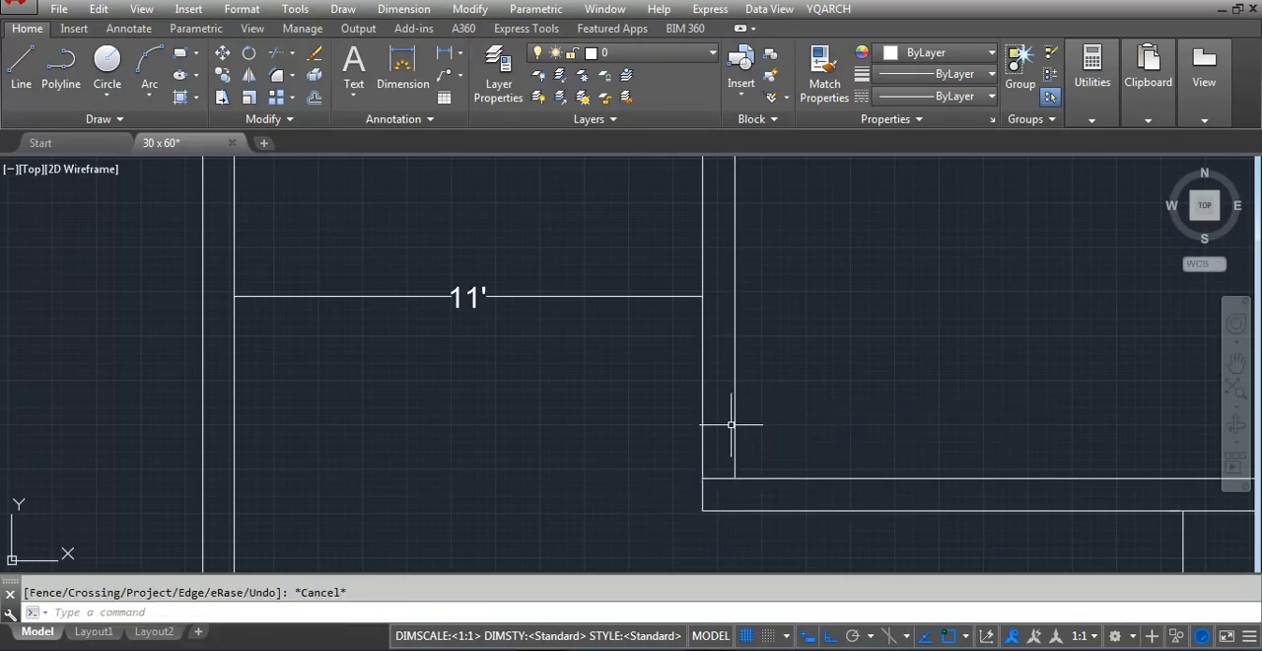
# Offset the short horizontal line across the vertical wall 39 inches upward
pyautogui.write('o')
pyautogui.press('space')
pyautogui.press('Return')
pyautogui.click(717, 479)
pyautogui.click(721, 412)
pyautogui.press('Escape')
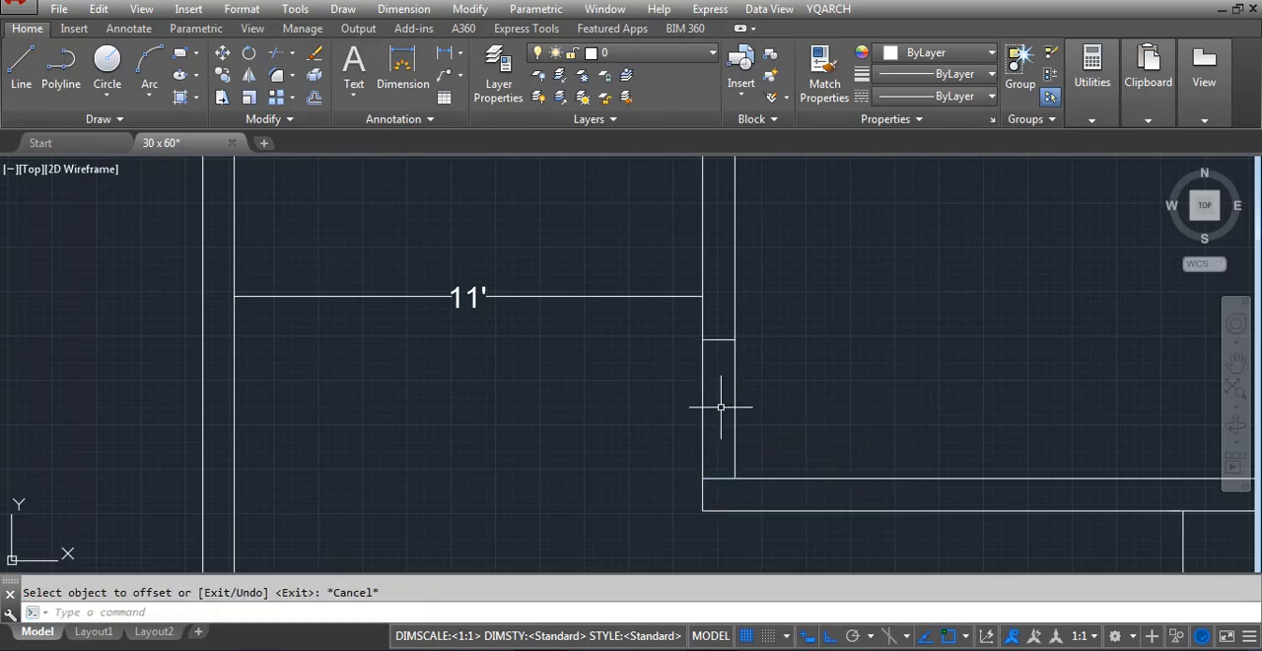
# Trim both faces of the vertical wall between the two short horizontal lines to open the doorway
pyautogui.write('tr')
pyautogui.press('space')
pyautogui.press('space')
pyautogui.click(716, 417)
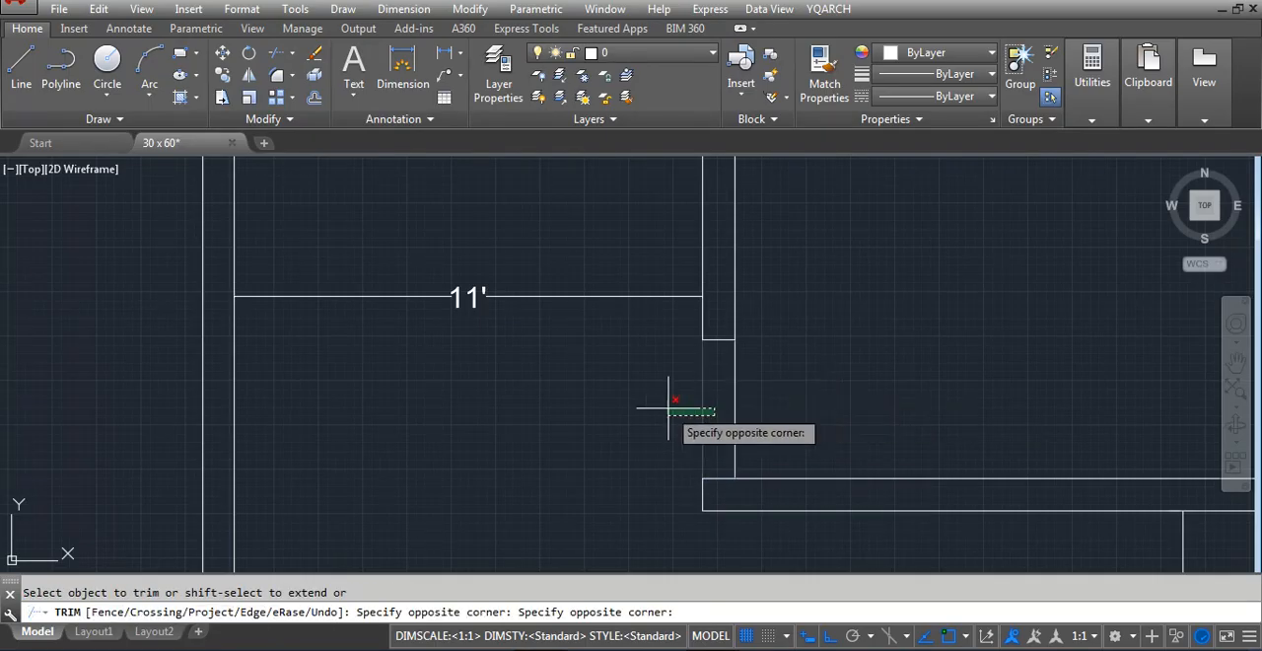
pyautogui.click(669, 408)
pyautogui.click(826, 382)
pyautogui.press('Escape')
pyautogui.scroll(-4, 746, 453)
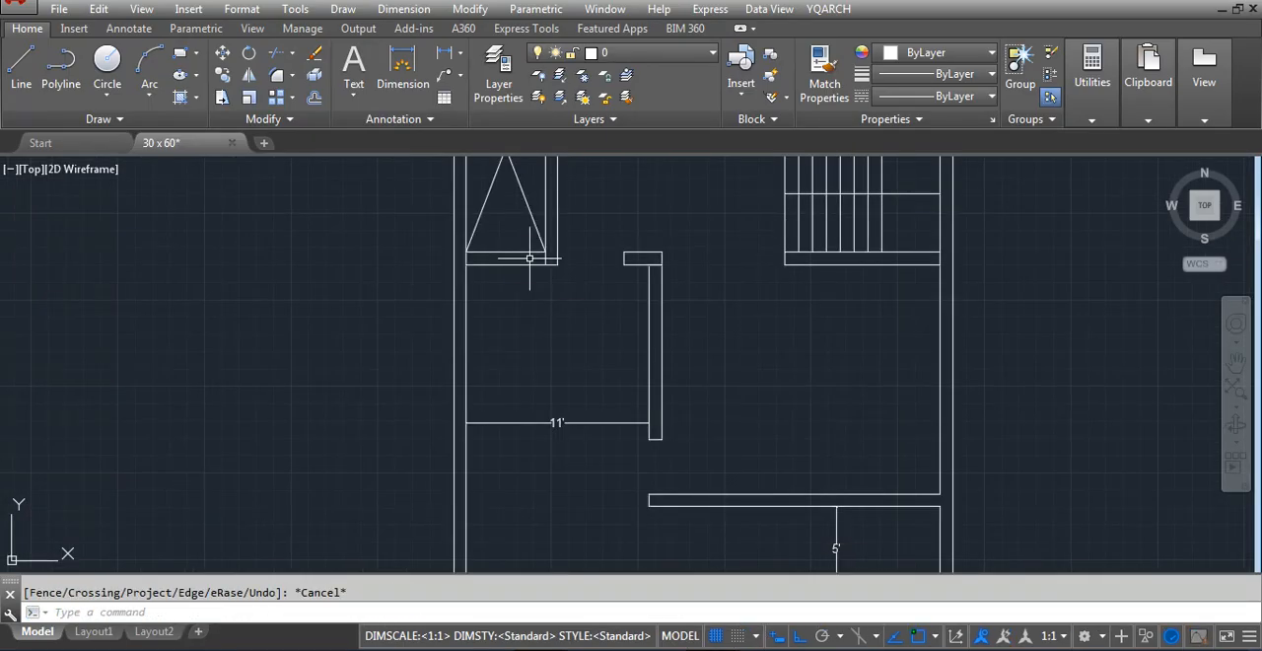
# Draw a horizontal line across the opening from the duct wall's lower outer corner to the facing wall end
pyautogui.write('l')
pyautogui.press('space')
pyautogui.scroll(6, 530, 258)
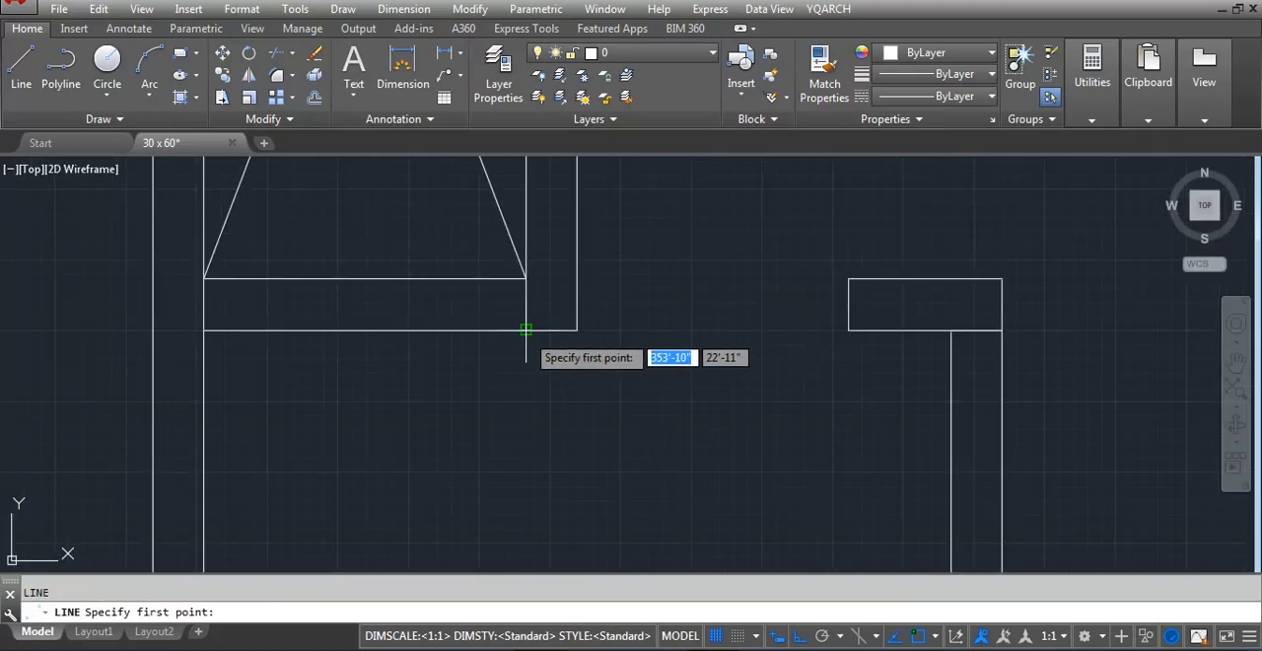
pyautogui.press('Escape')
pyautogui.press('space')
pyautogui.click(577, 329)
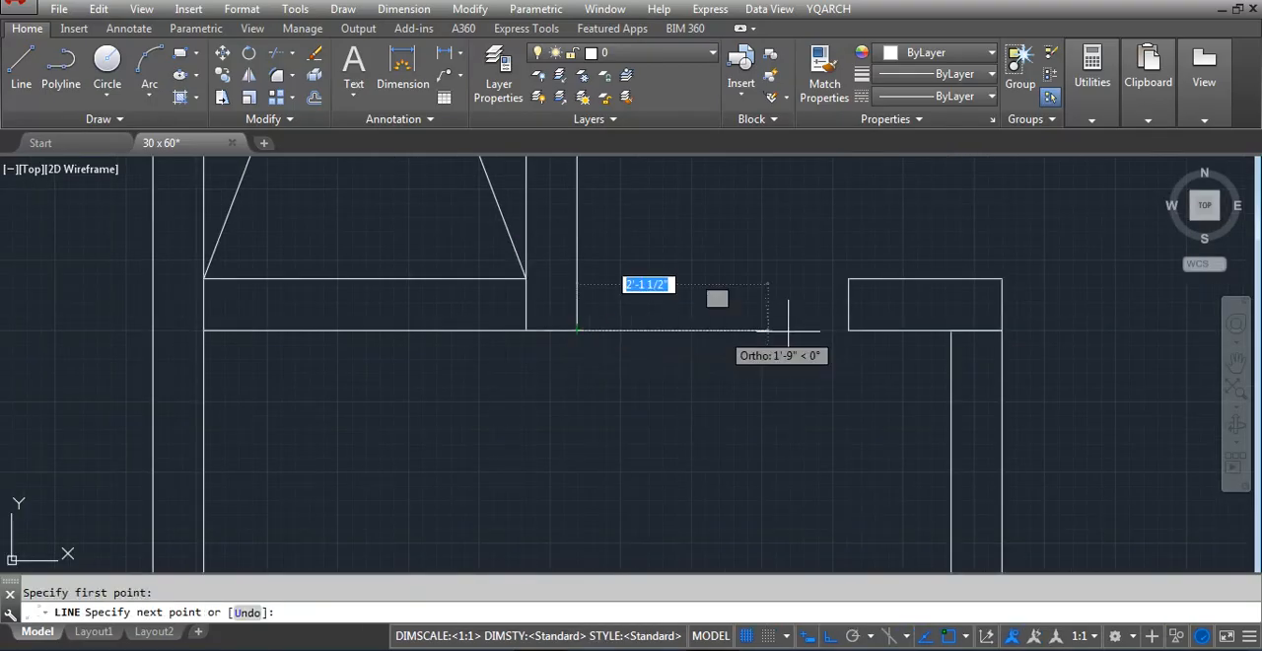
pyautogui.press('Escape')
# Offset the line across the opening 24 inches downward into the front room
pyautogui.write('o')
pyautogui.press('space')
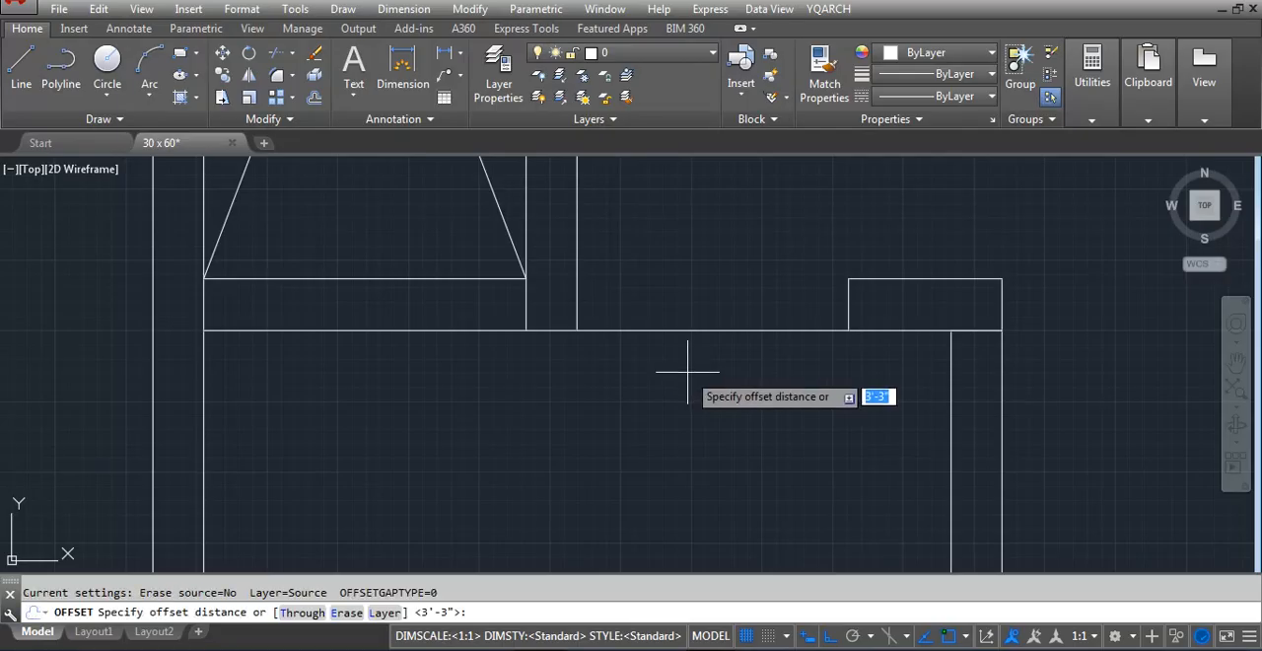
pyautogui.write('24')
pyautogui.press('Return')
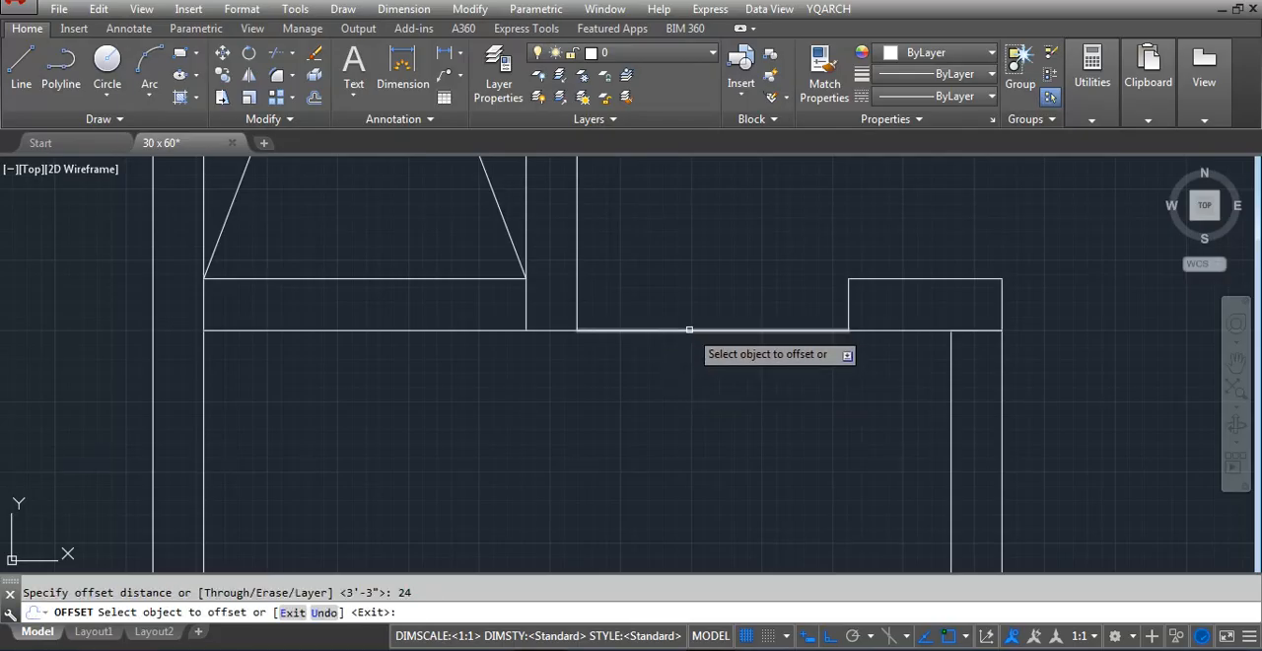
pyautogui.click(689, 329)
pyautogui.click(678, 431)
pyautogui.press('Escape')
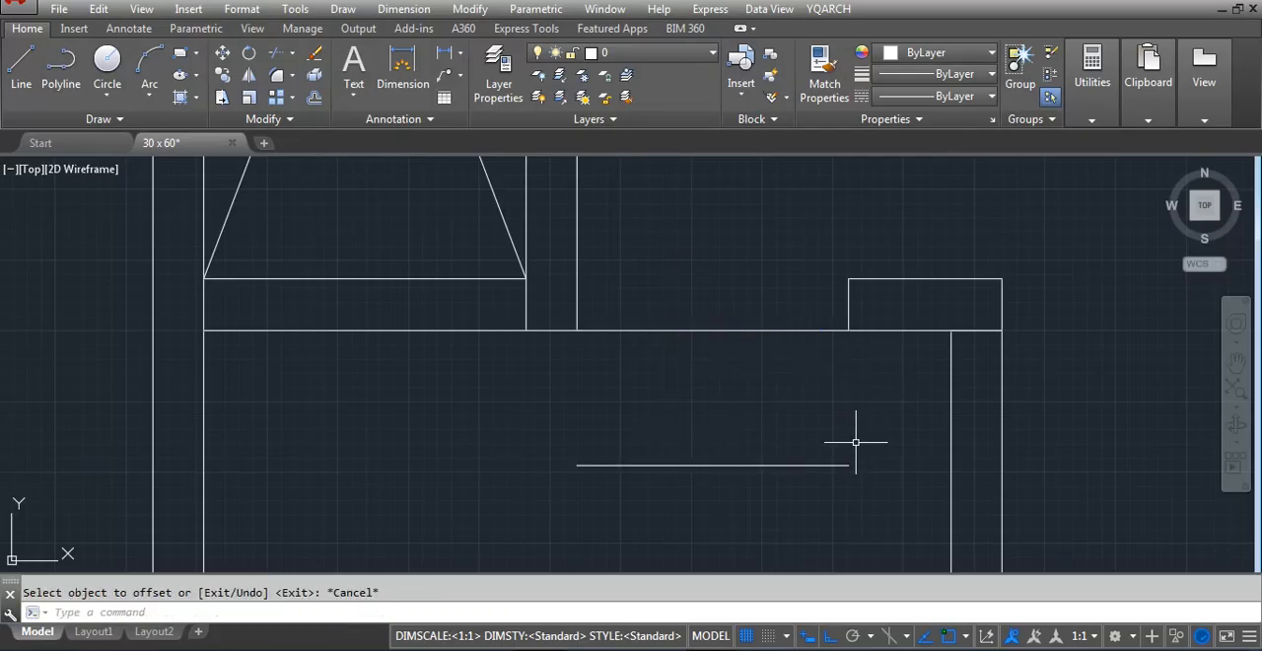
# Draw vertical lines joining both ends of the offset line to the opening line above, closing the step rectangle
pyautogui.write('ex')
pyautogui.press('Escape')
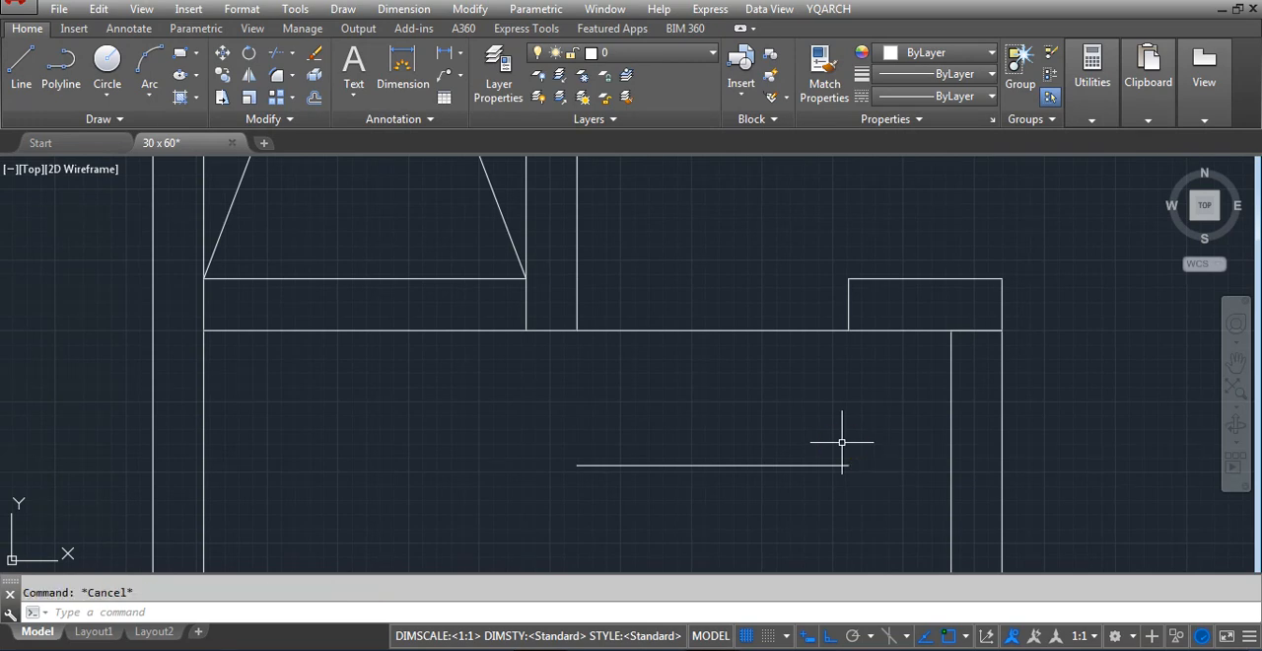
pyautogui.write('l')
pyautogui.press('Return')
pyautogui.click(845, 465)
pyautogui.press('Return')
pyautogui.press('Return')
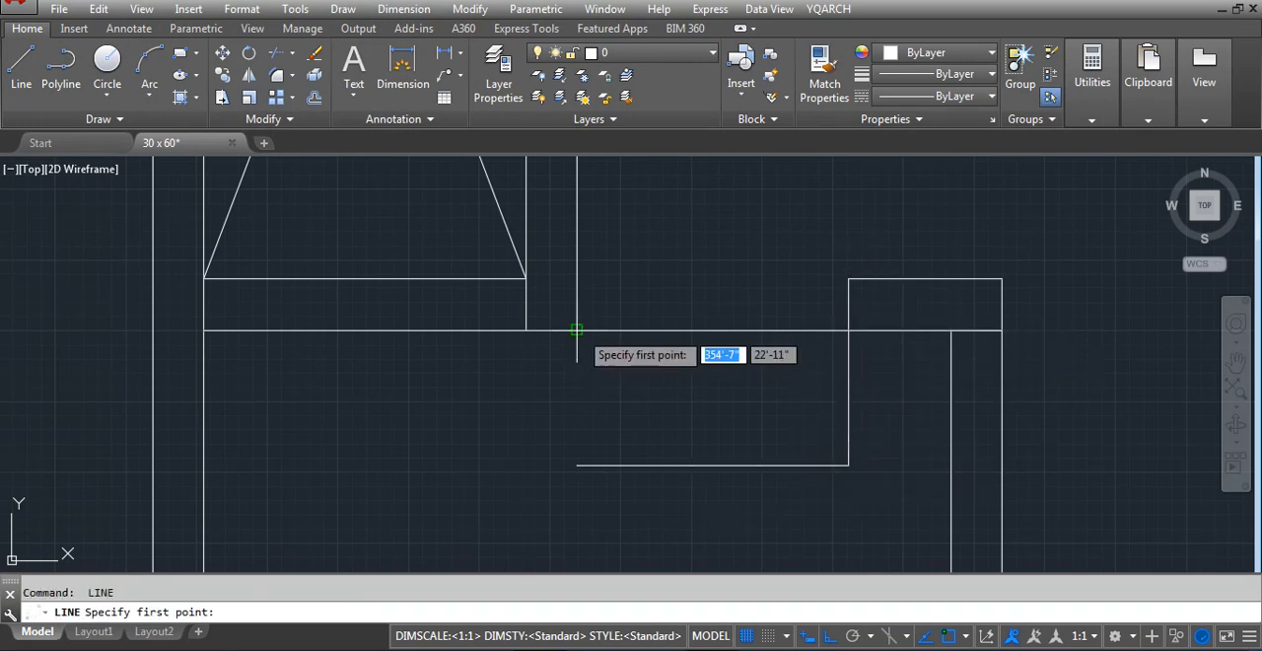
pyautogui.click(577, 330)
pyautogui.click(577, 464)
pyautogui.press('Escape')
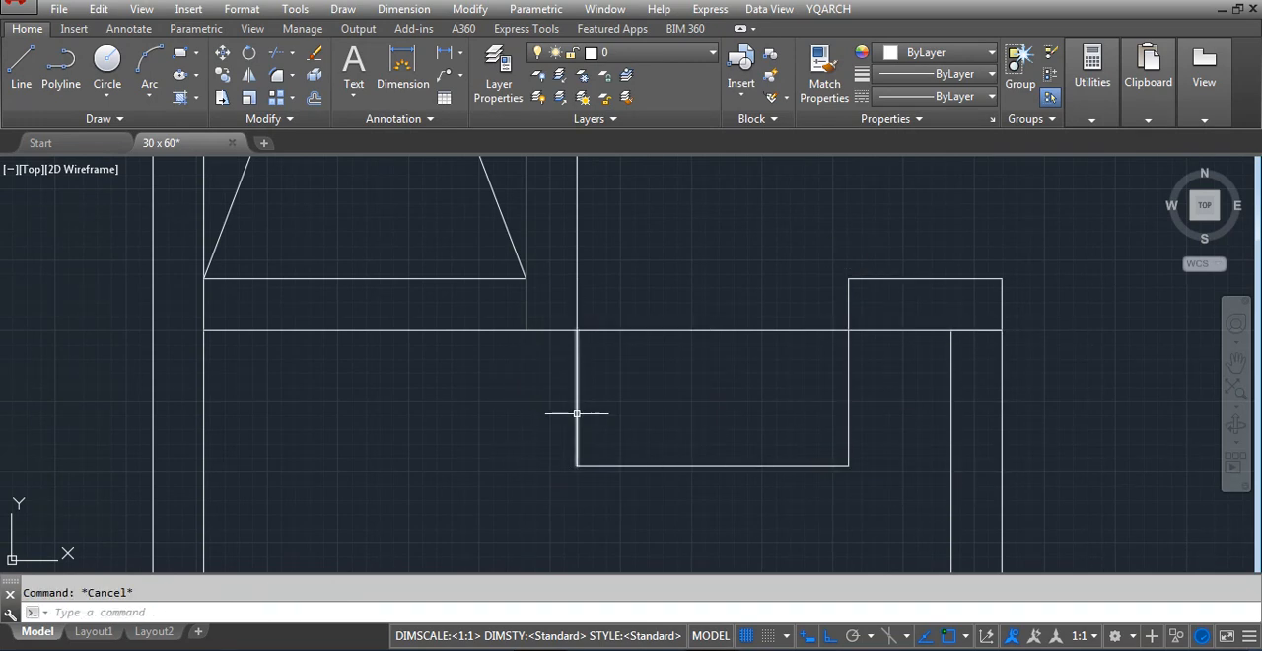
# Offset the two vertical sides of the rectangle below the opening 9 inches outward
pyautogui.write('o')
pyautogui.press('Return')
pyautogui.write('9')
pyautogui.press('Return')
pyautogui.click(577, 414)
pyautogui.click(535, 417)
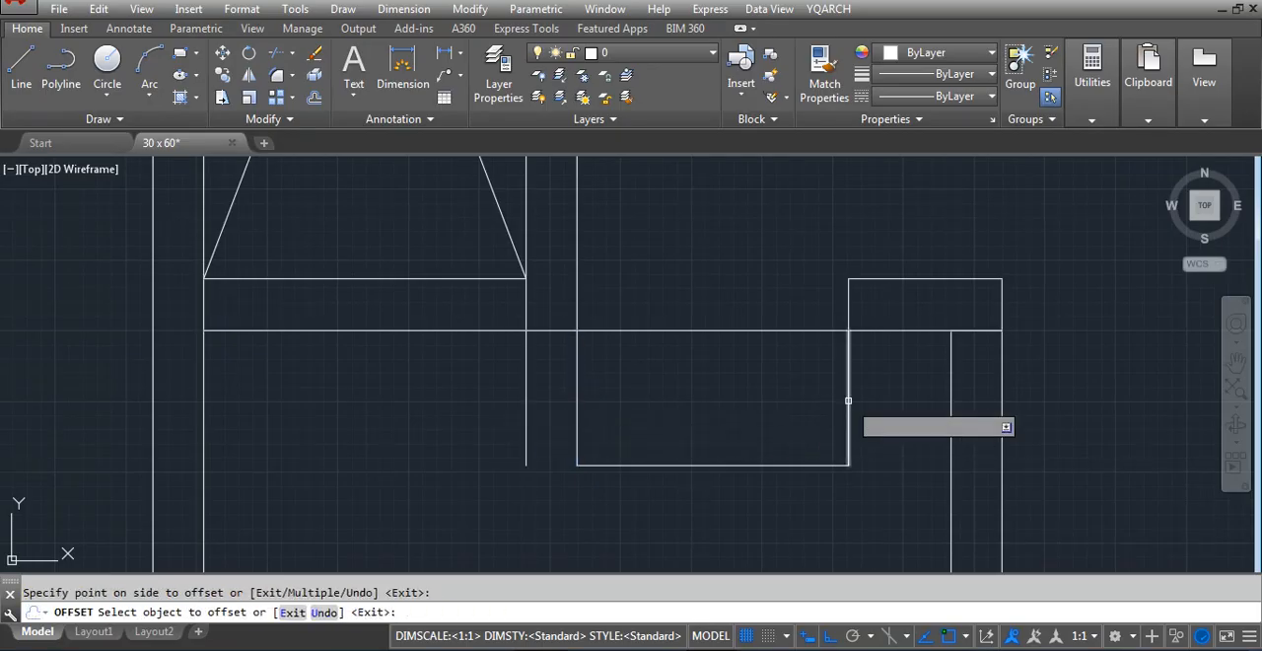
pyautogui.click(848, 401)
pyautogui.click(878, 391)
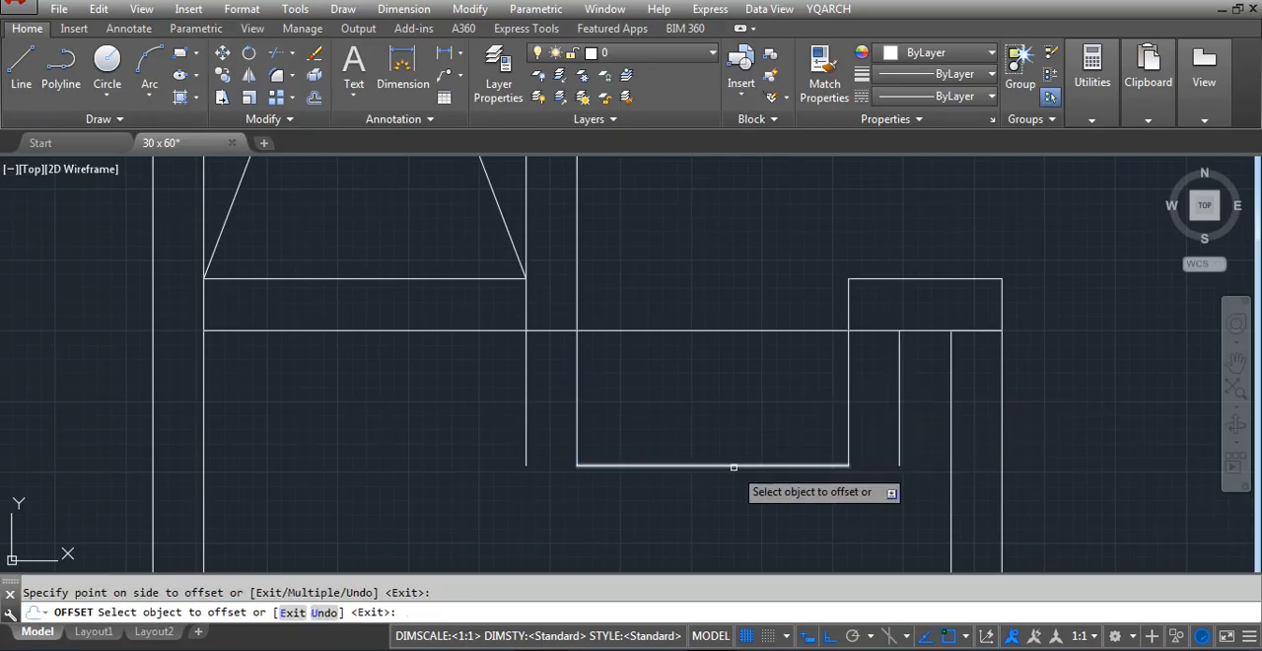
pyautogui.press('Escape')
# Delete the two original inner vertical sides of the rectangle, keeping the outer offset lines
pyautogui.click(544, 440)
pyautogui.click(498, 426)
pyautogui.press('Escape')
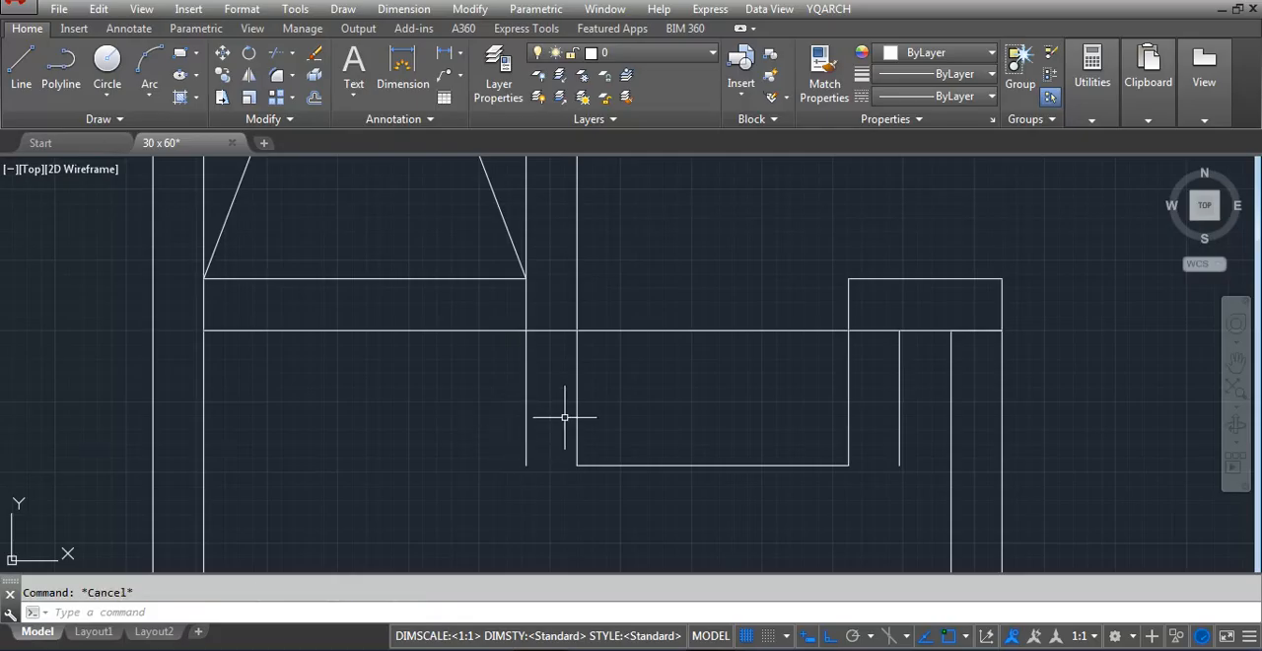
pyautogui.click(582, 397)
pyautogui.click(570, 404)
pyautogui.press('Delete')
pyautogui.click(873, 400)
pyautogui.click(823, 434)
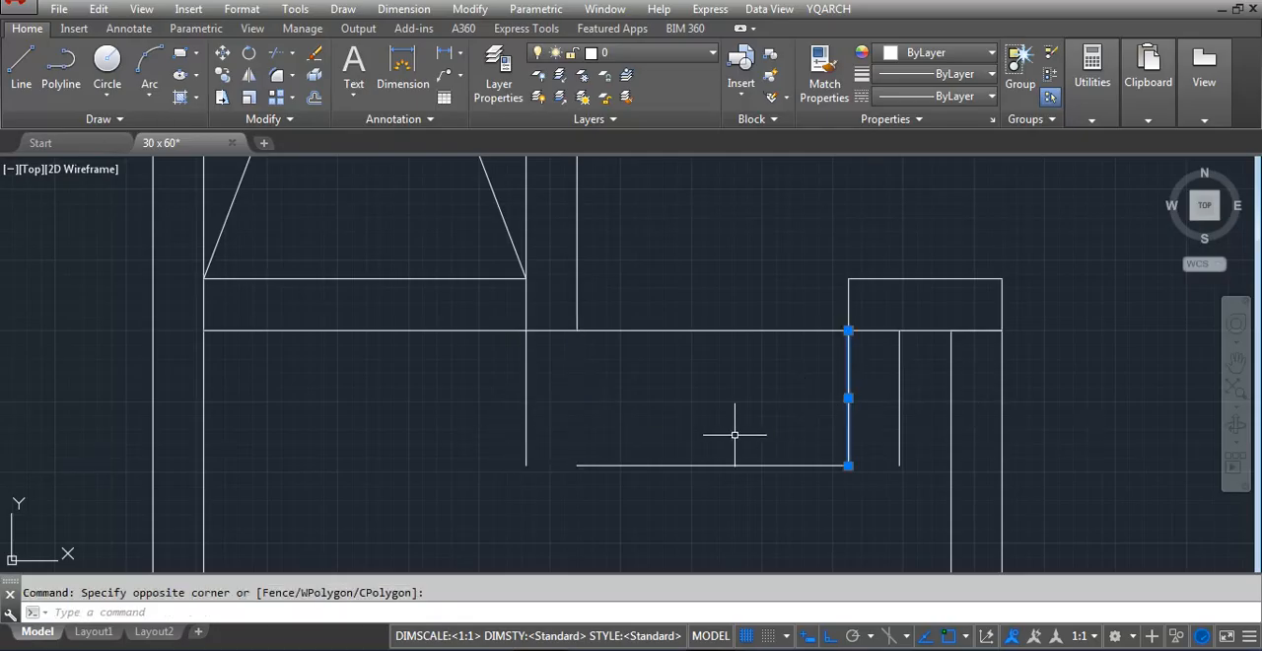
pyautogui.press('Delete')
# Extend the rectangle's lower horizontal line at both ends to meet the outer vertical lines
pyautogui.write('ex')
pyautogui.press('Return')
pyautogui.press('Return')
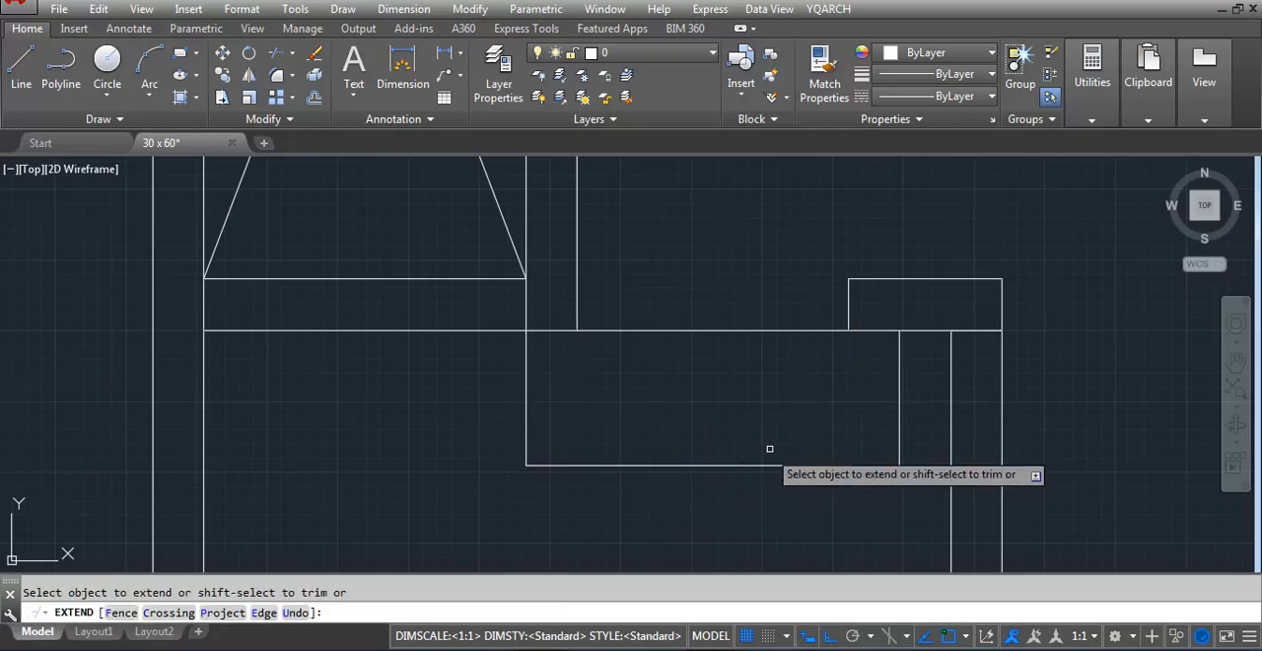
pyautogui.click(769, 464)
pyautogui.press('Escape')
# Join the lower horizontal line and the two outer vertical lines into one polyline
pyautogui.write('j')
pyautogui.press('Return')
pyautogui.click(772, 465)
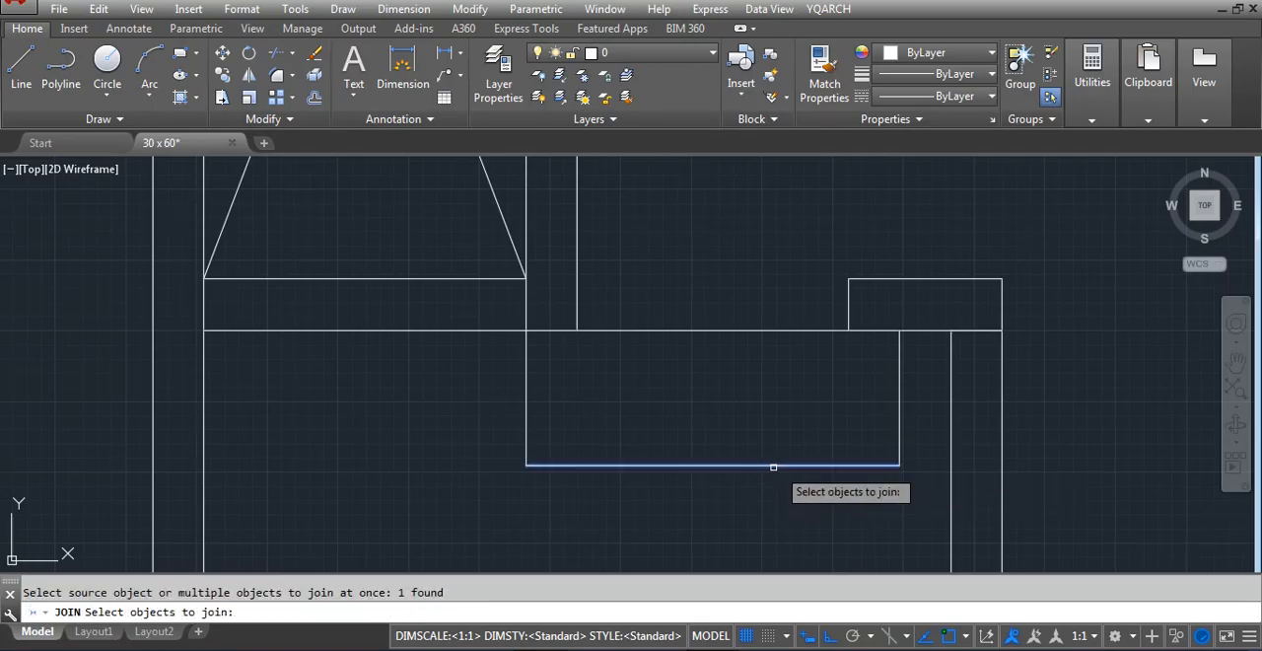
pyautogui.click(597, 422)
pyautogui.click(510, 405)
pyautogui.click(898, 417)
pyautogui.press('Return')
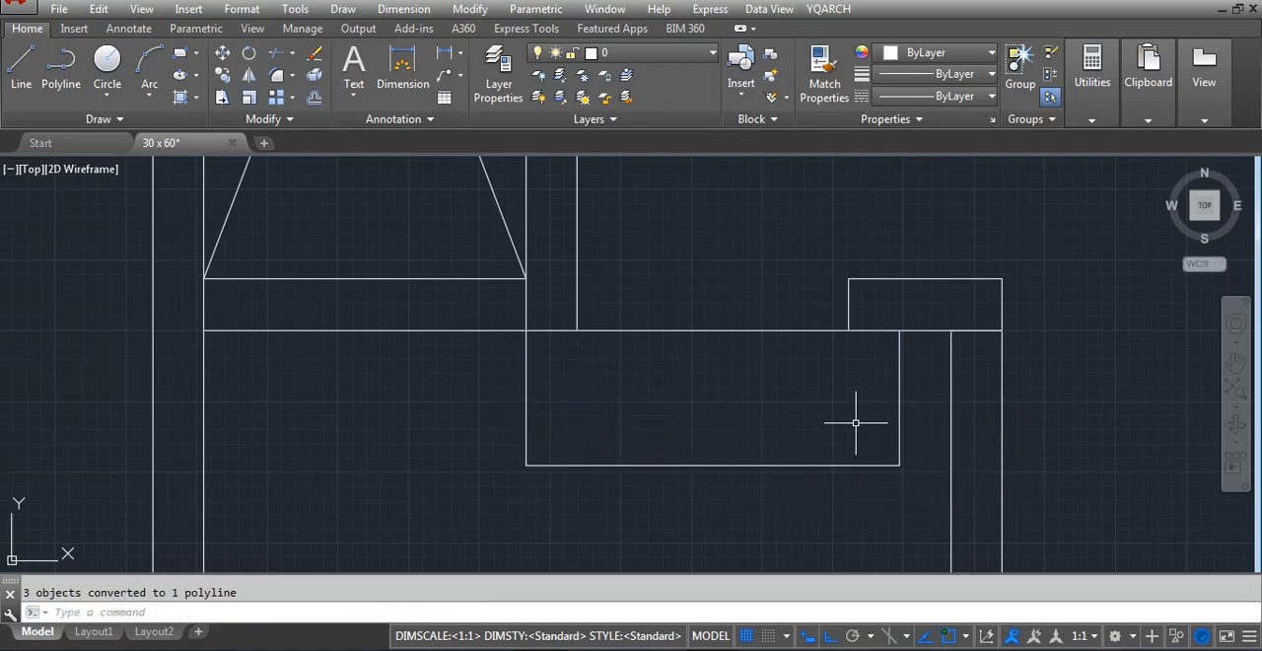
# Offset the joined step outline 10 inches outward
pyautogui.write('o')
pyautogui.press('Return')
pyautogui.write('10')
pyautogui.press('Return')
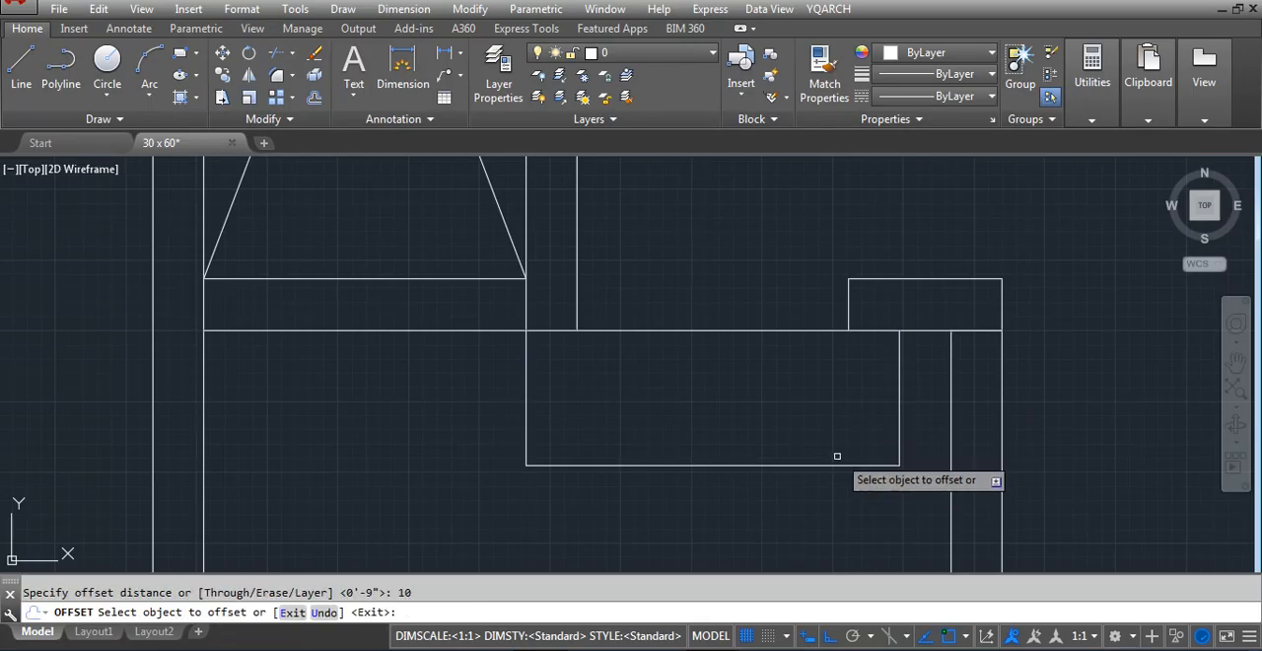
pyautogui.click(838, 464)
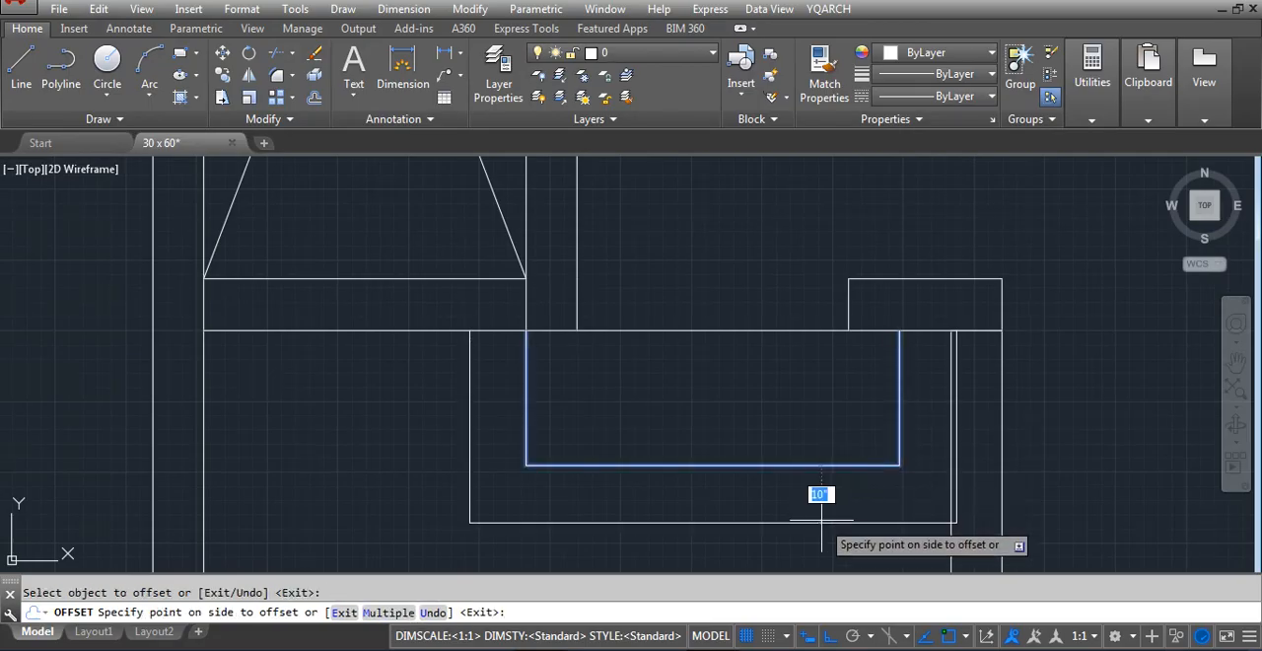
pyautogui.click(821, 520)
pyautogui.press('Escape')
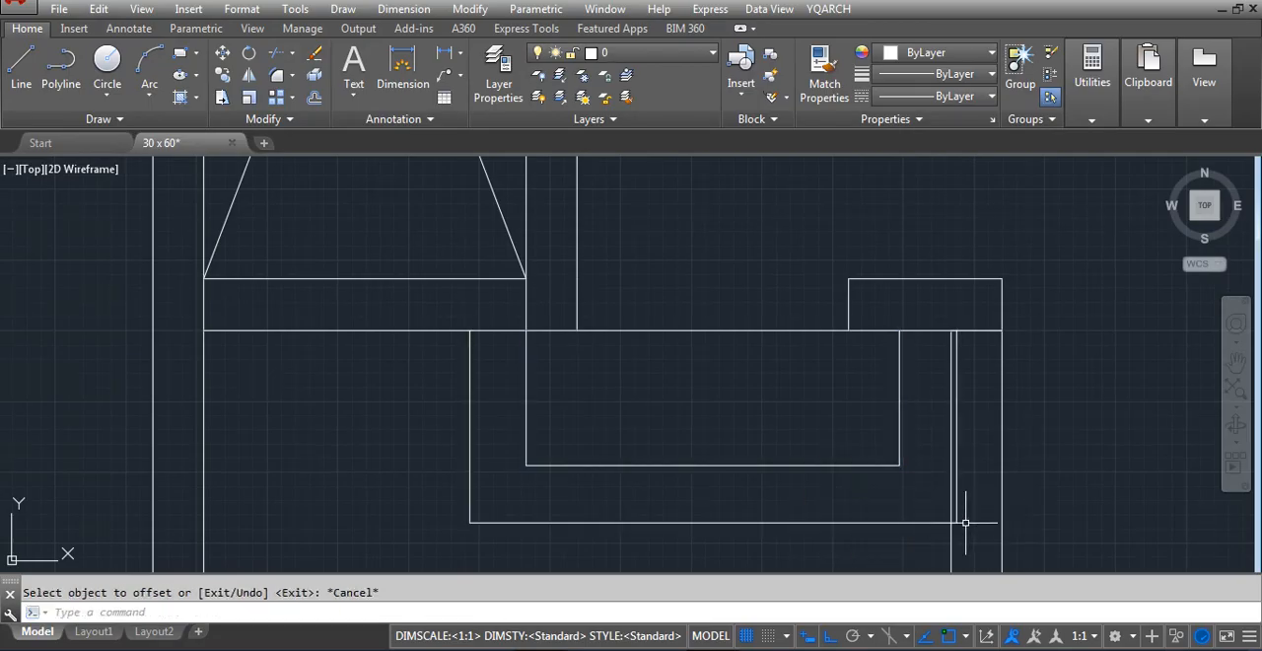
# Stretch the vertical side of the outer step outline nearest the wall until it aligns with the wall's inner face
pyautogui.write('s')
pyautogui.press('Return')
pyautogui.scroll(4, 990, 523)
pyautogui.click(927, 540)
pyautogui.scroll(-4, 908, 524)
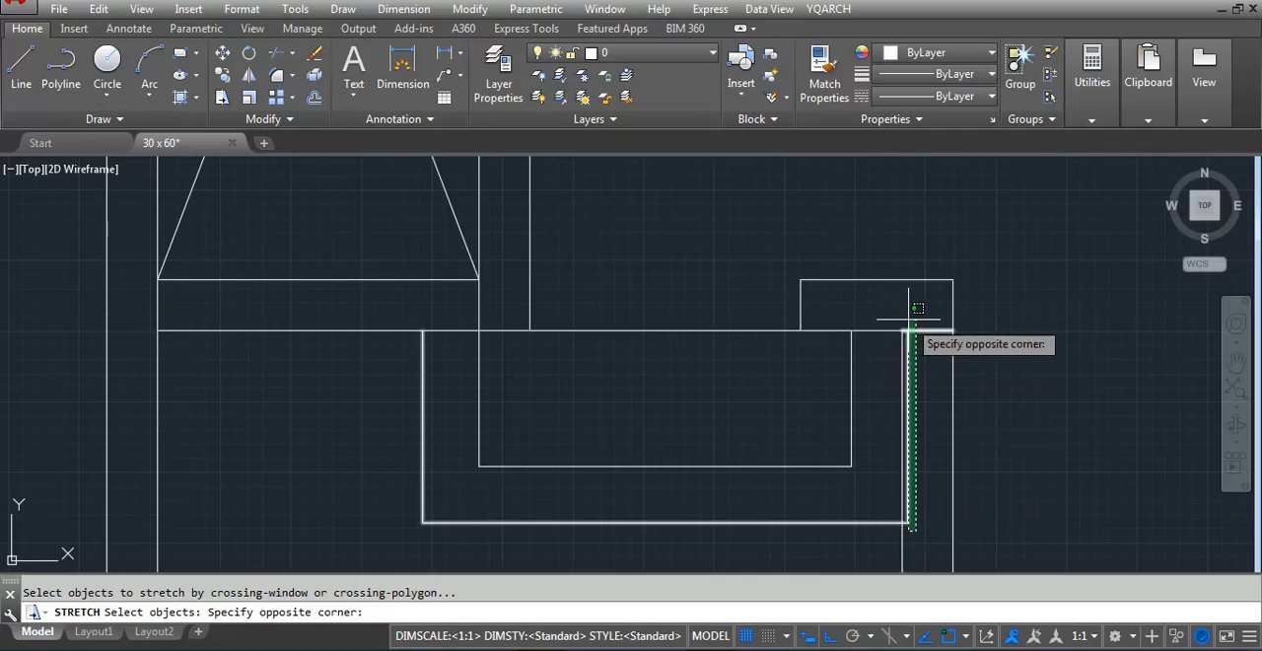
pyautogui.click(916, 309)
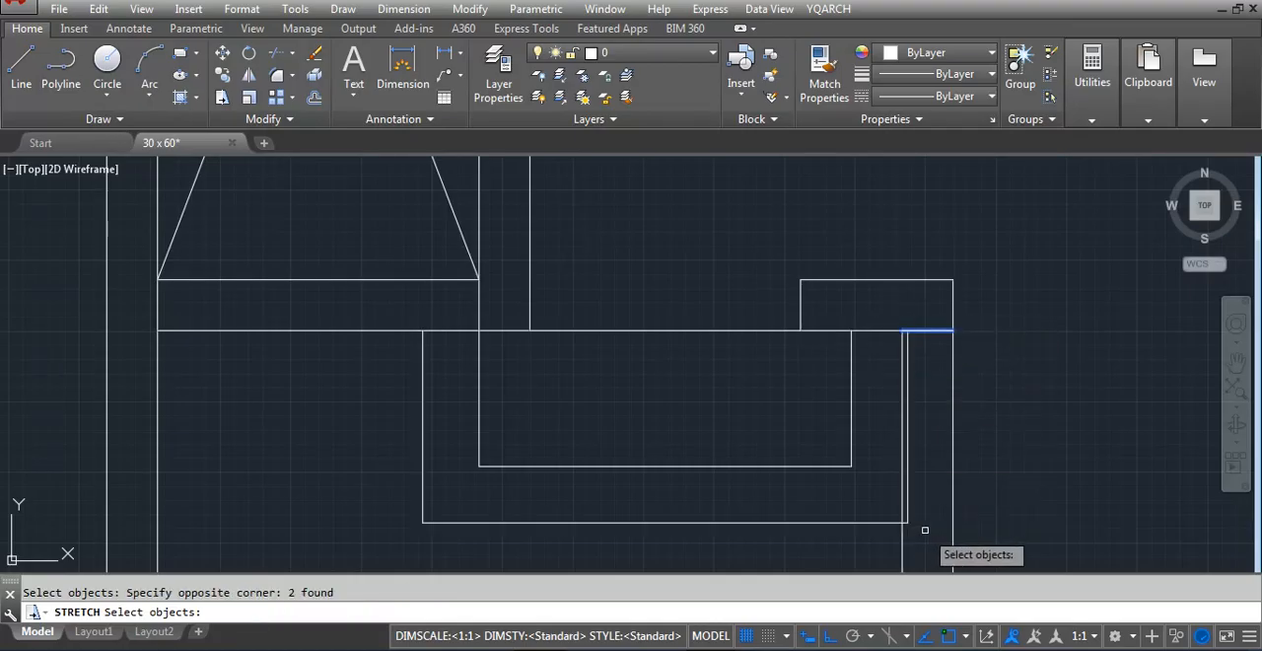
pyautogui.click(925, 529)
pyautogui.click(908, 335)
pyautogui.scroll(2, 900, 528)
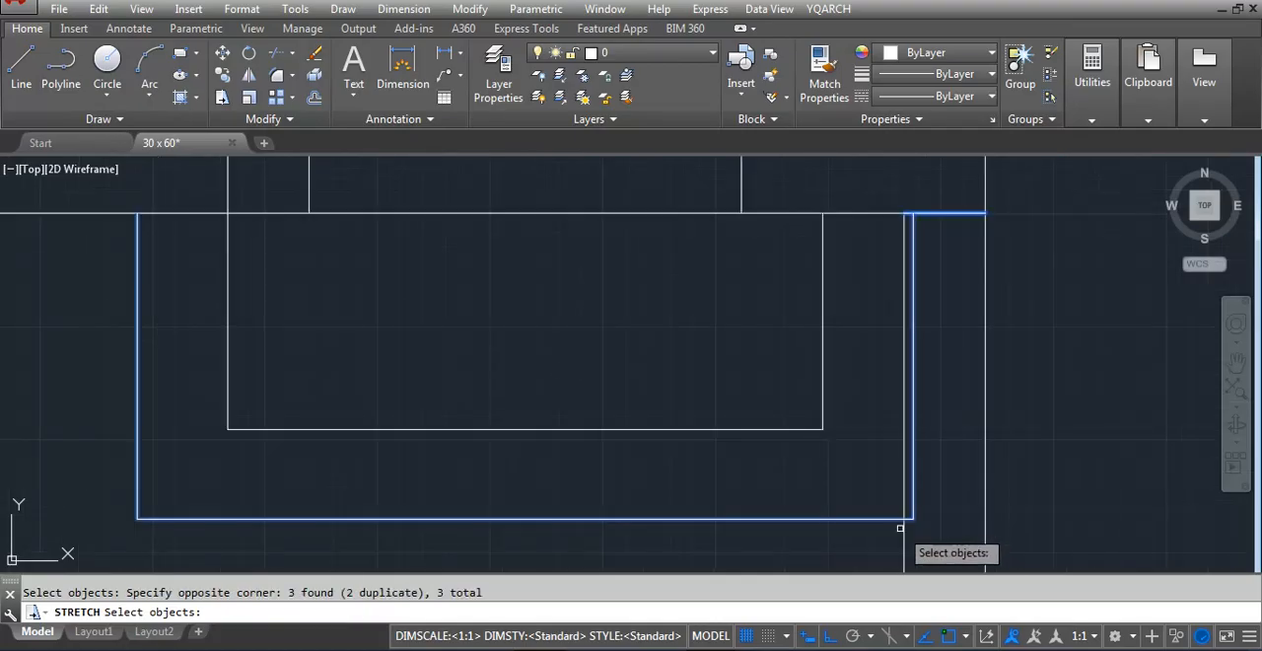
pyautogui.press('Return')
pyautogui.click(881, 525)
pyautogui.press('Escape')
pyautogui.scroll(-5, 818, 437)
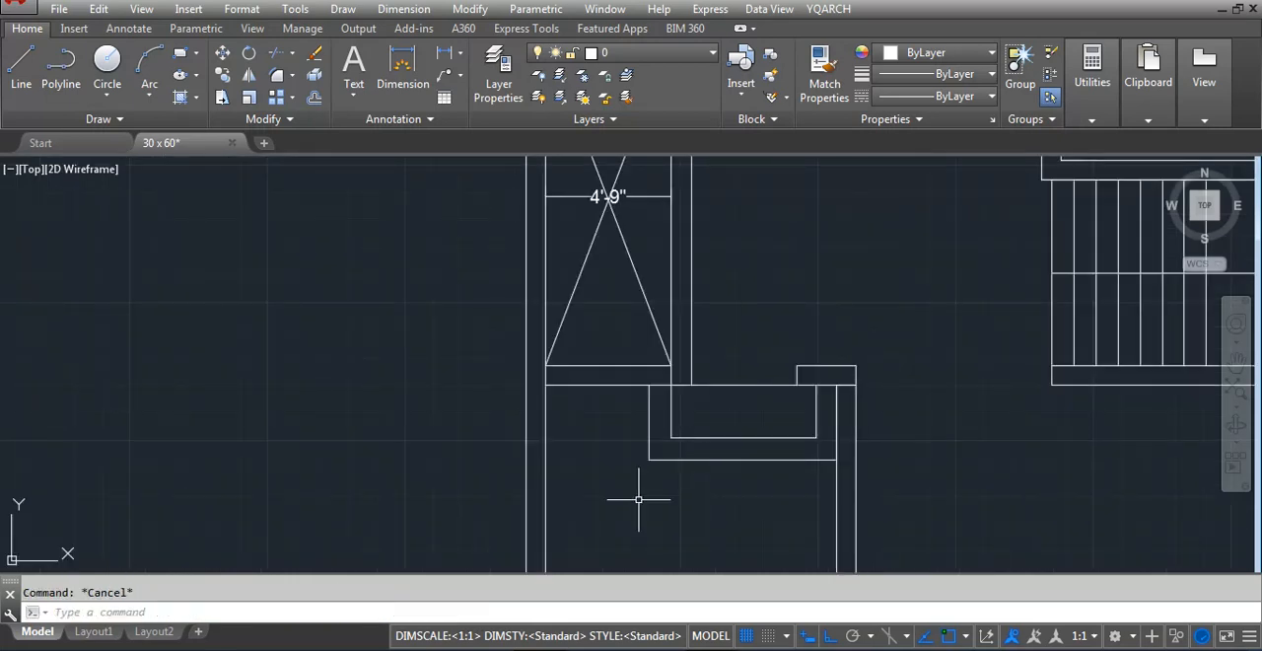
# Delete the inner step outline's vertical side nearest the wall
pyautogui.scroll(2, 800, 421)
pyautogui.click(819, 404)
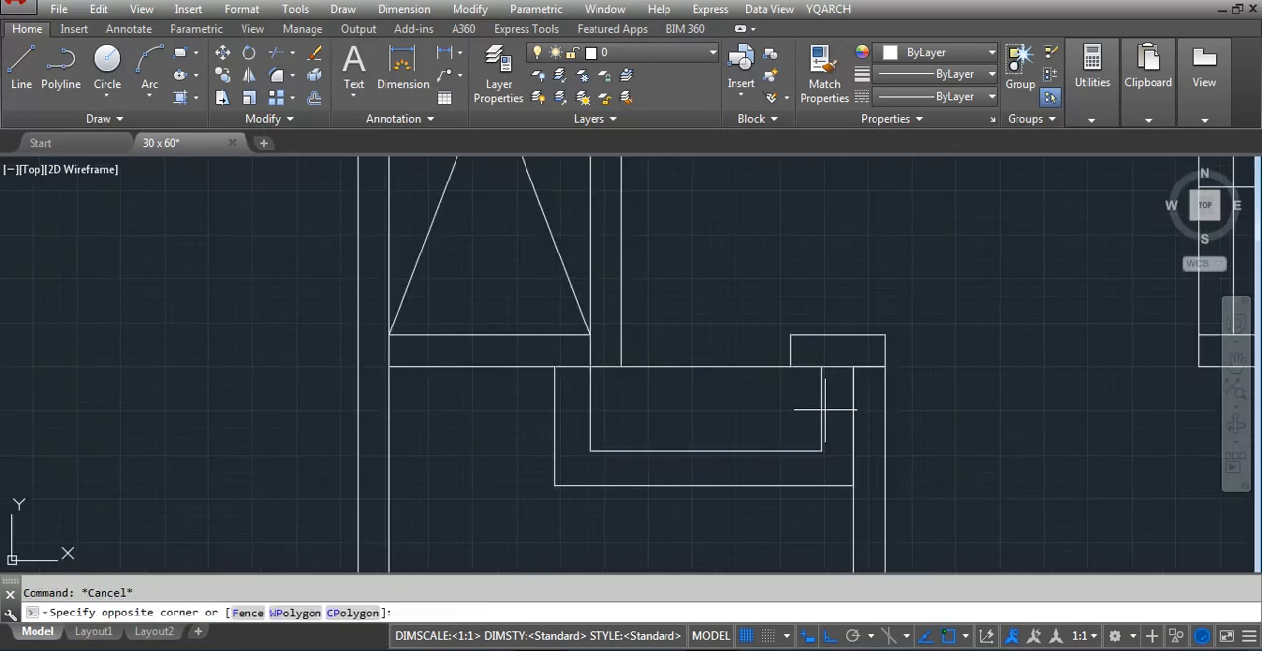
pyautogui.click(805, 436)
pyautogui.press('Return')
pyautogui.click(832, 402)
pyautogui.click(819, 408)
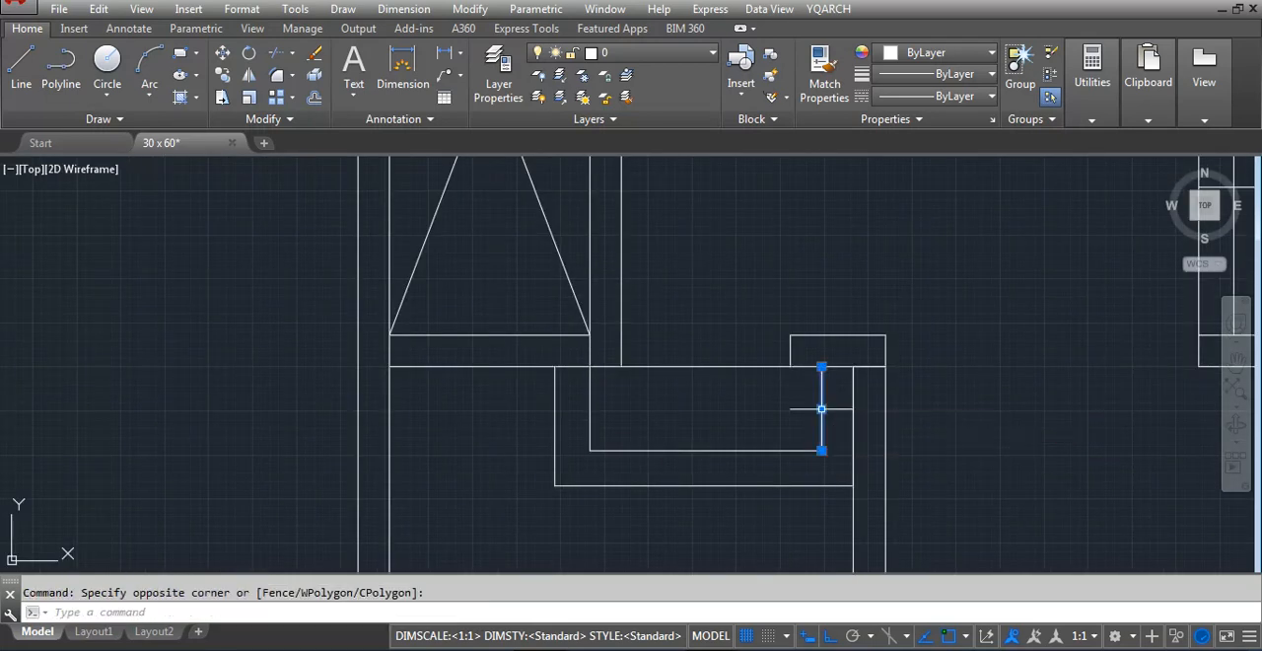
pyautogui.write('e')
pyautogui.press('Return')
# Extend the inner step outline's lower horizontal line to the inner face of the wall
pyautogui.write('ex')
pyautogui.press('Return')
pyautogui.press('Return')
pyautogui.click(813, 461)
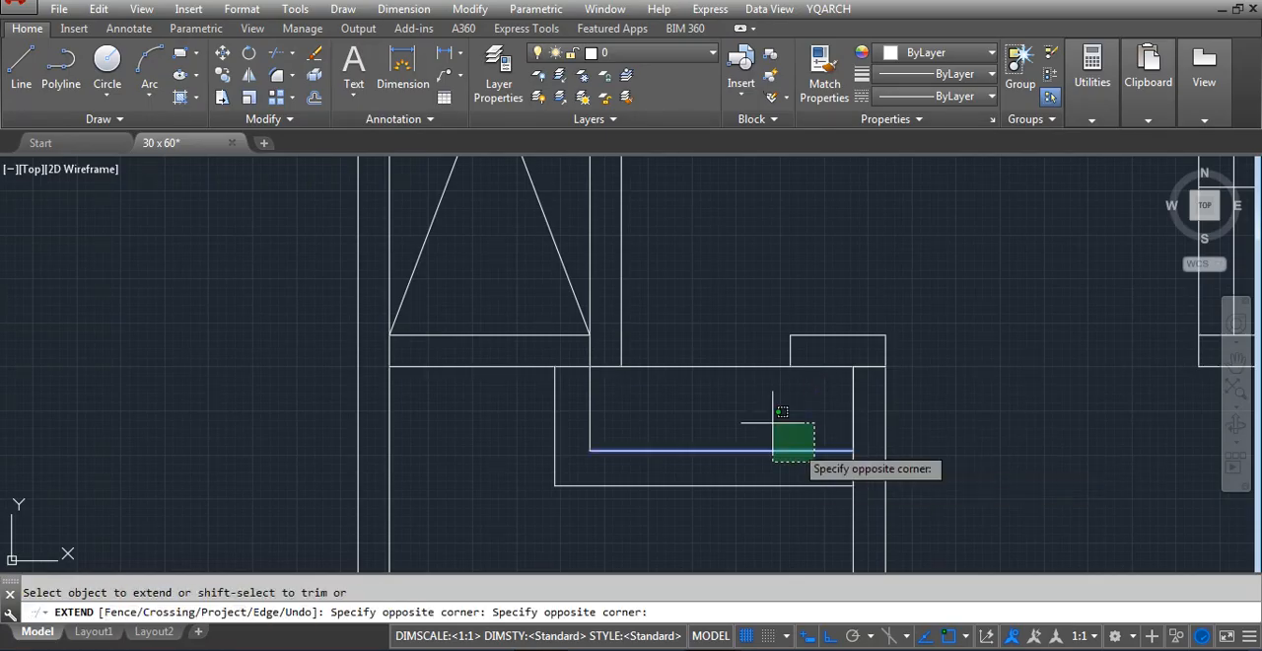
pyautogui.click(761, 422)
pyautogui.press('Escape')
pyautogui.scroll(-4, 595, 367)
pyautogui.scroll(4, 599, 451)
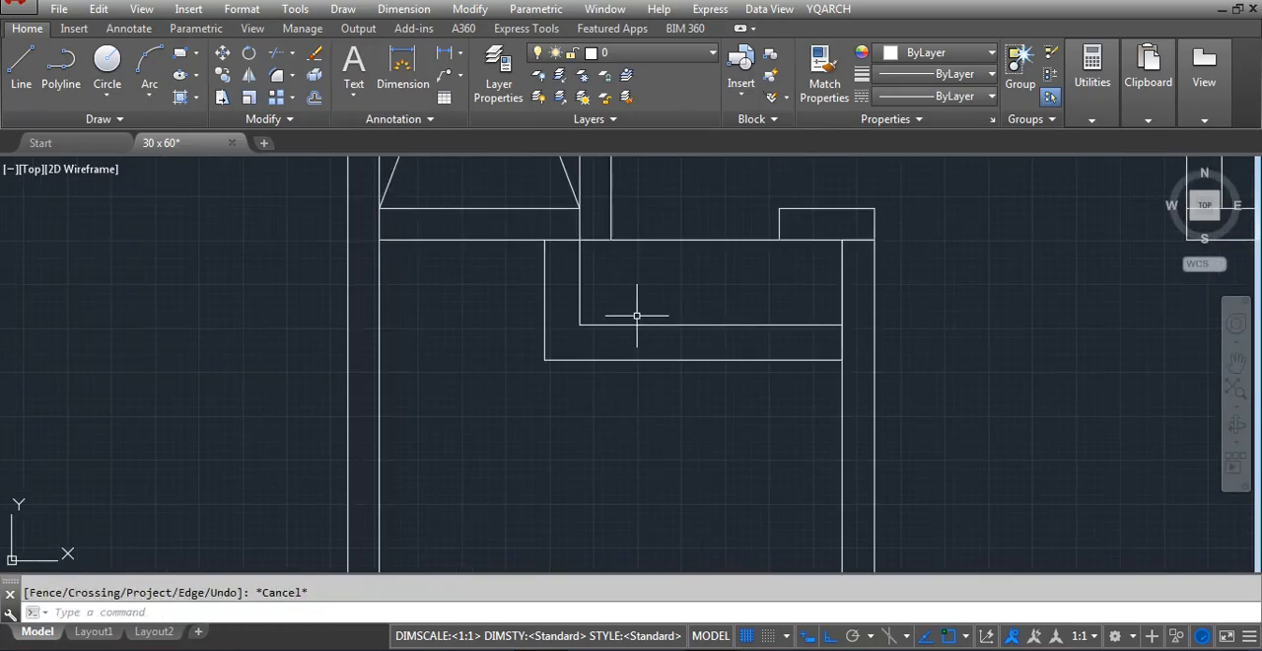
# Draw a vertical line across the gap from the lower end of the vertical wall to the horizontal wall below
pyautogui.scroll(-2, 579, 324)
pyautogui.scroll(-4, 581, 355)
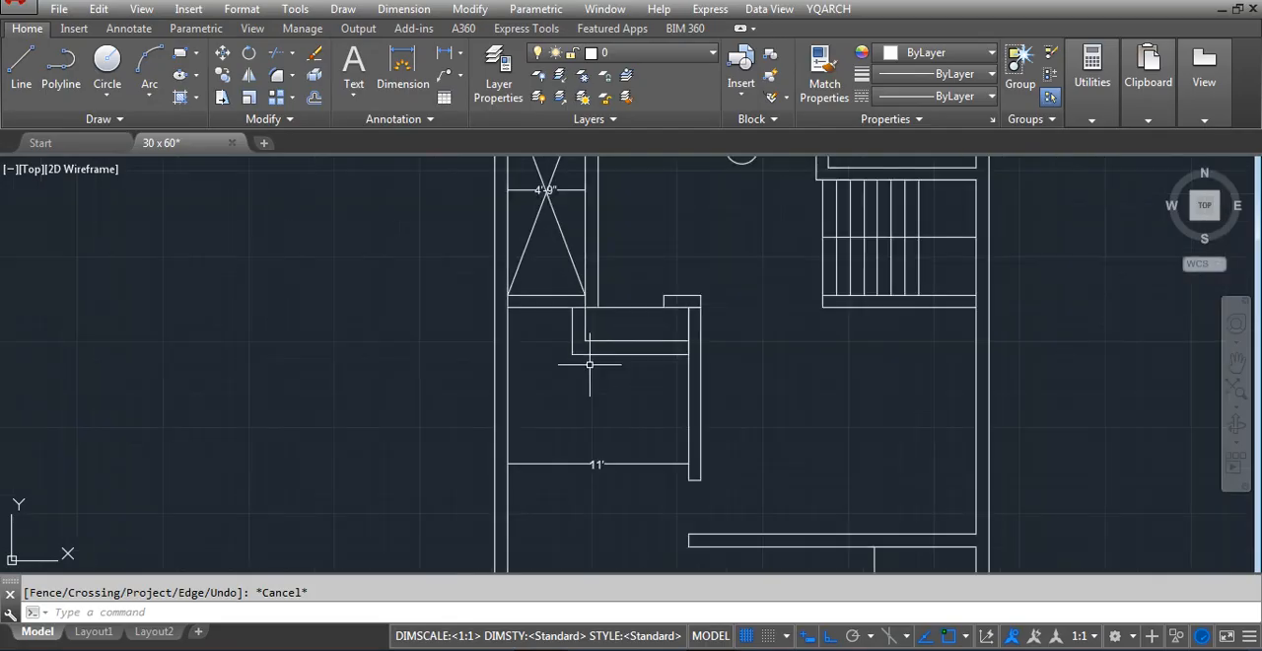
pyautogui.scroll(4, 622, 421)
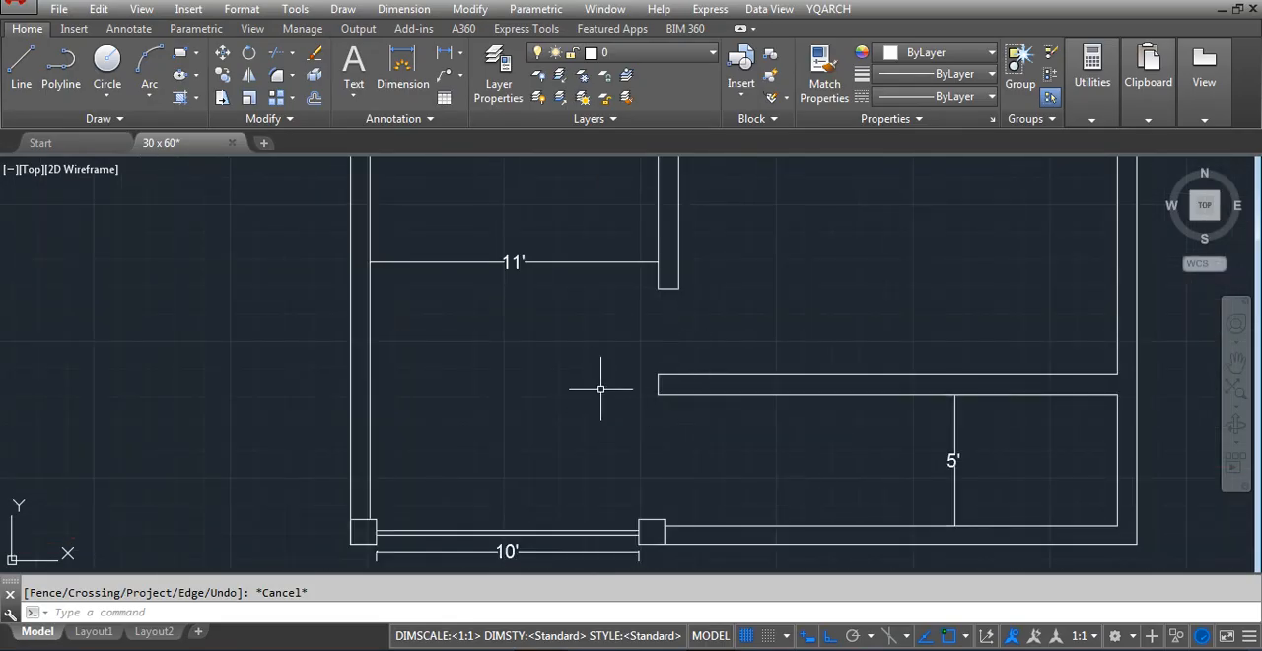
pyautogui.scroll(-3, 526, 464)
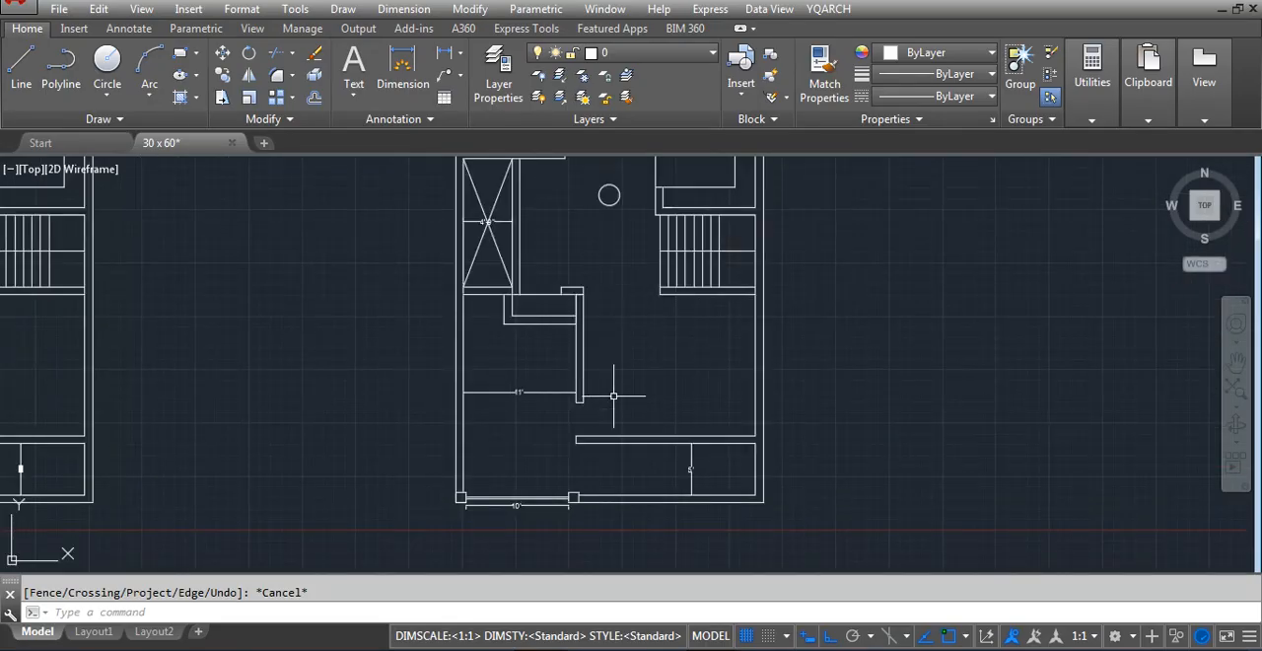
pyautogui.scroll(4, 613, 396)
pyautogui.scroll(-2, 578, 416)
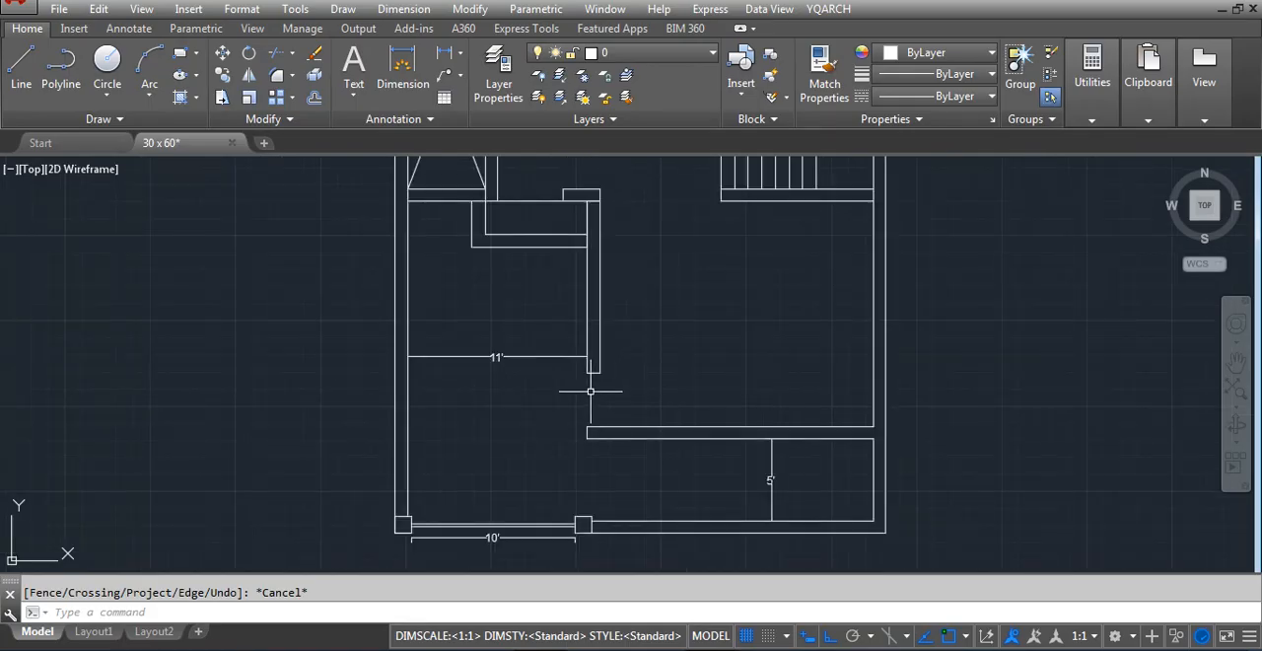
pyautogui.write('l')
pyautogui.scroll(2, 593, 414)
pyautogui.press('Return')
pyautogui.click(583, 350)
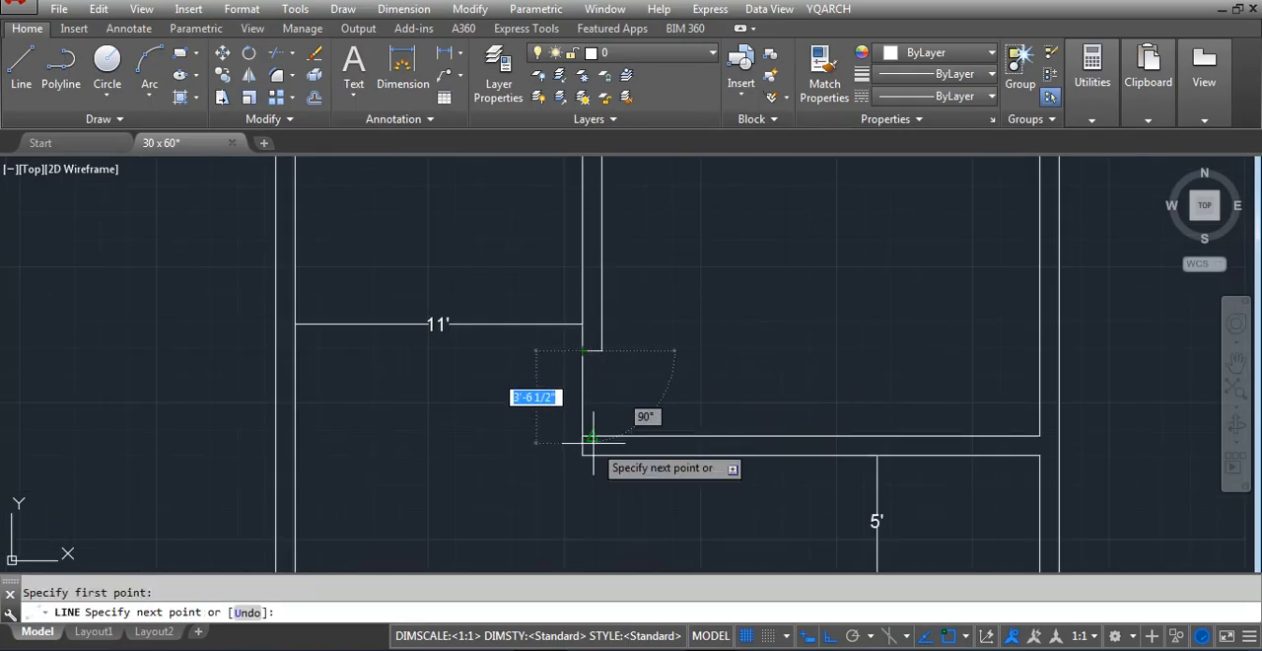
pyautogui.press('Escape')
pyautogui.scroll(-3, 597, 444)
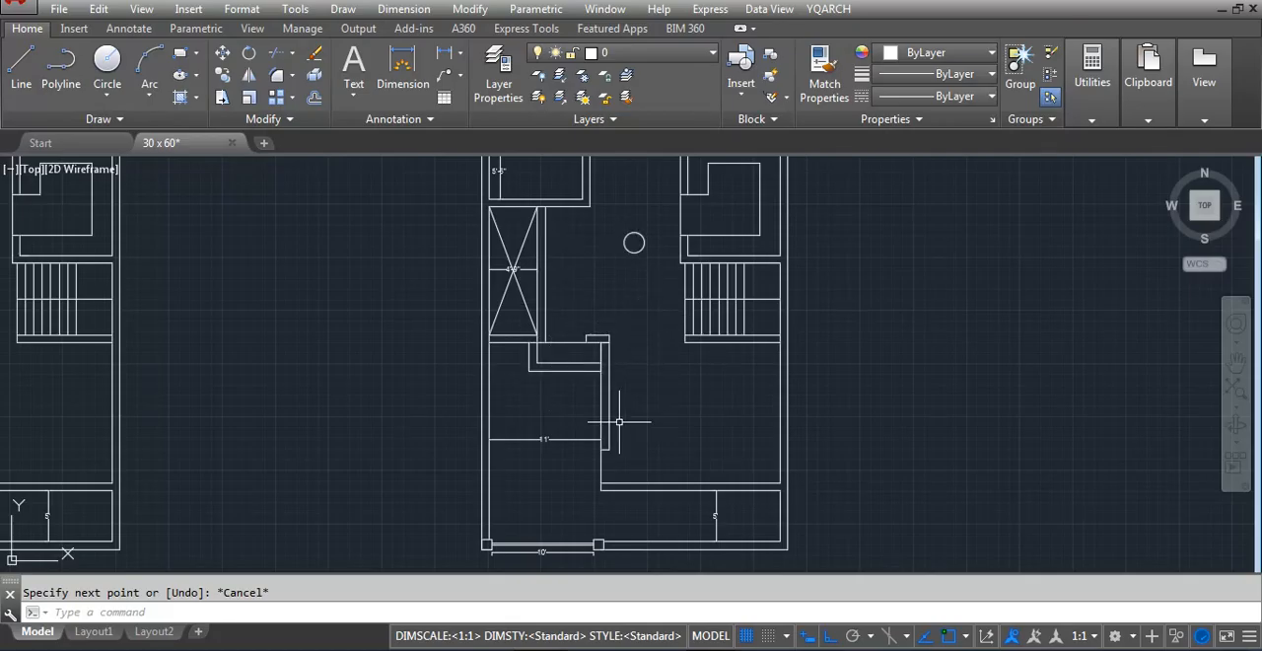
# Delete the outer offset step outline, keeping the inner one beneath the 4'-9" space
pyautogui.scroll(2, 542, 384)
pyautogui.click(521, 359)
pyautogui.press('Delete')
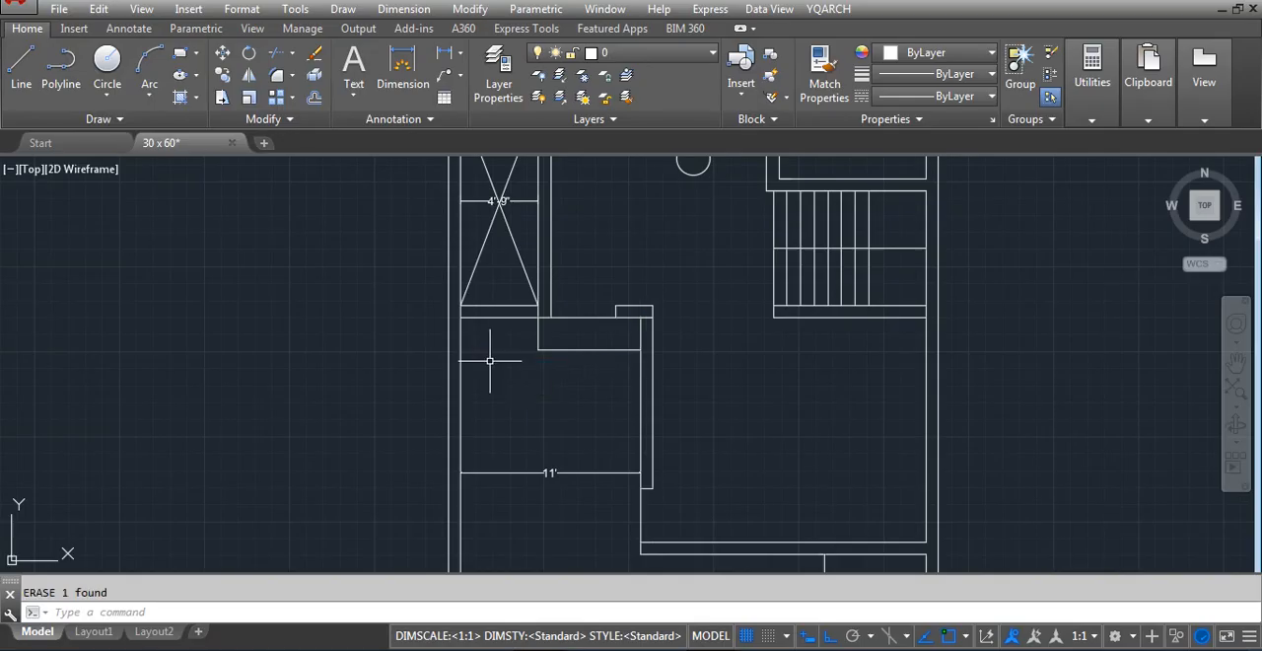
pyautogui.click(552, 351)
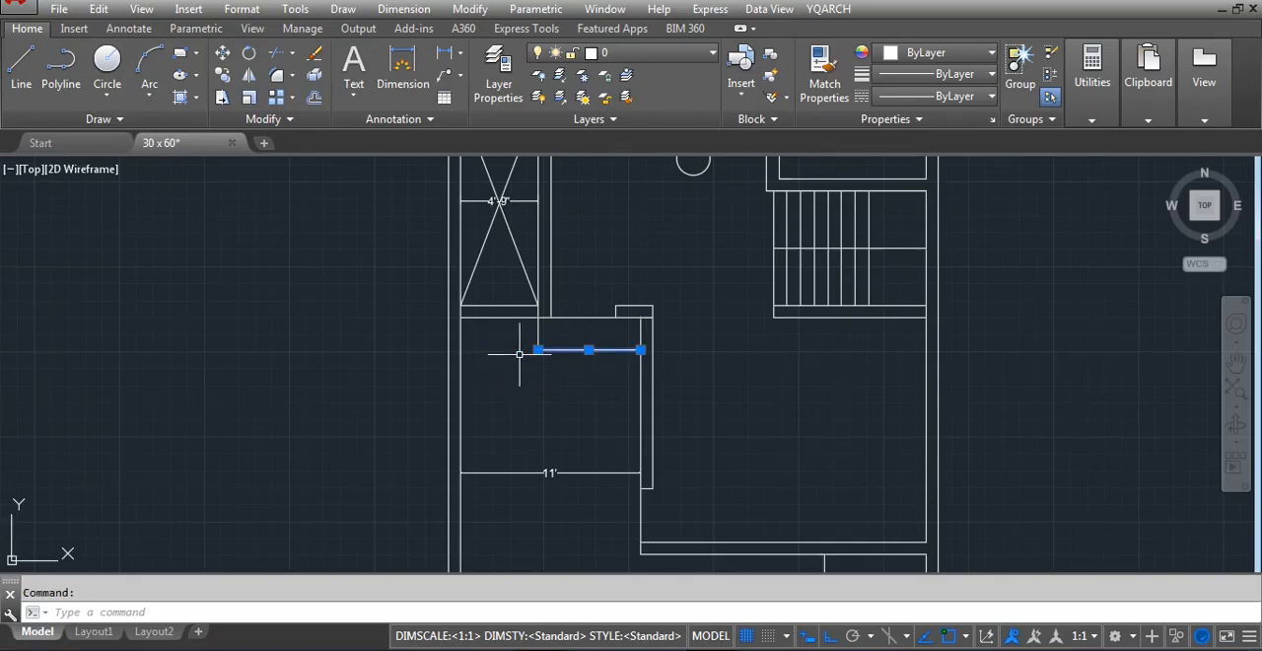
pyautogui.press('Escape')
pyautogui.scroll(-4, 595, 440)
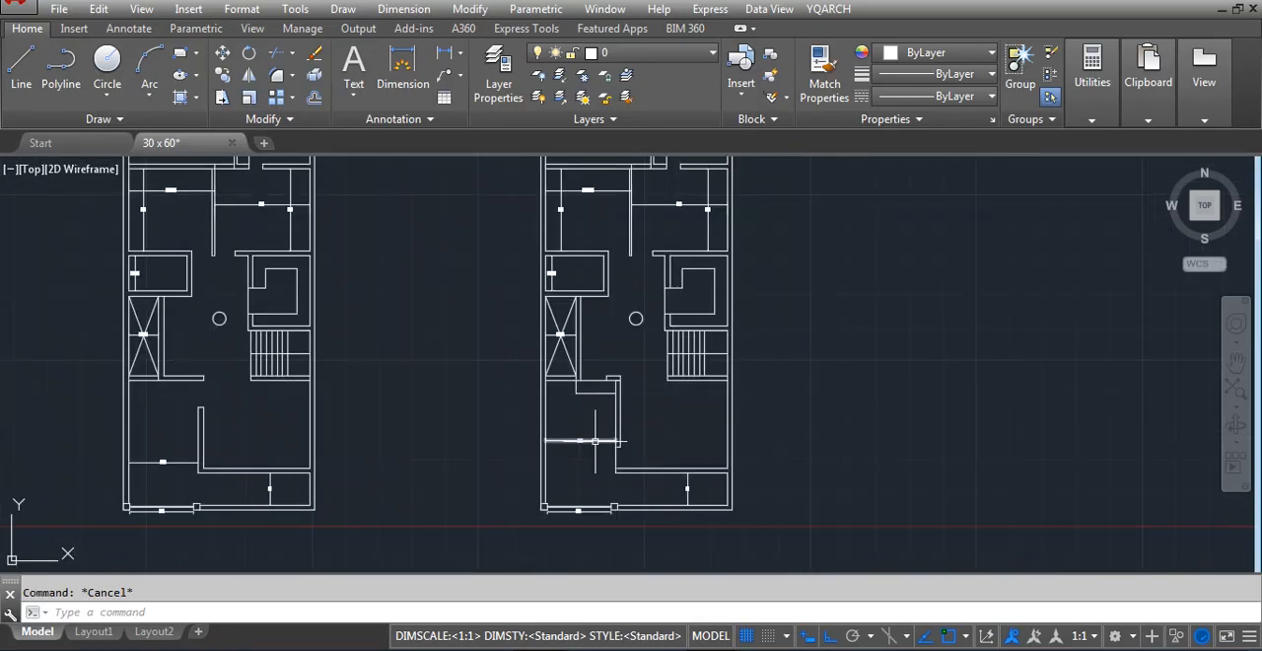
# Draw a short horizontal line across the first tread at the open end of the staircase
pyautogui.moveTo(711, 425); pyautogui.dragTo(665, 431, button='middle')
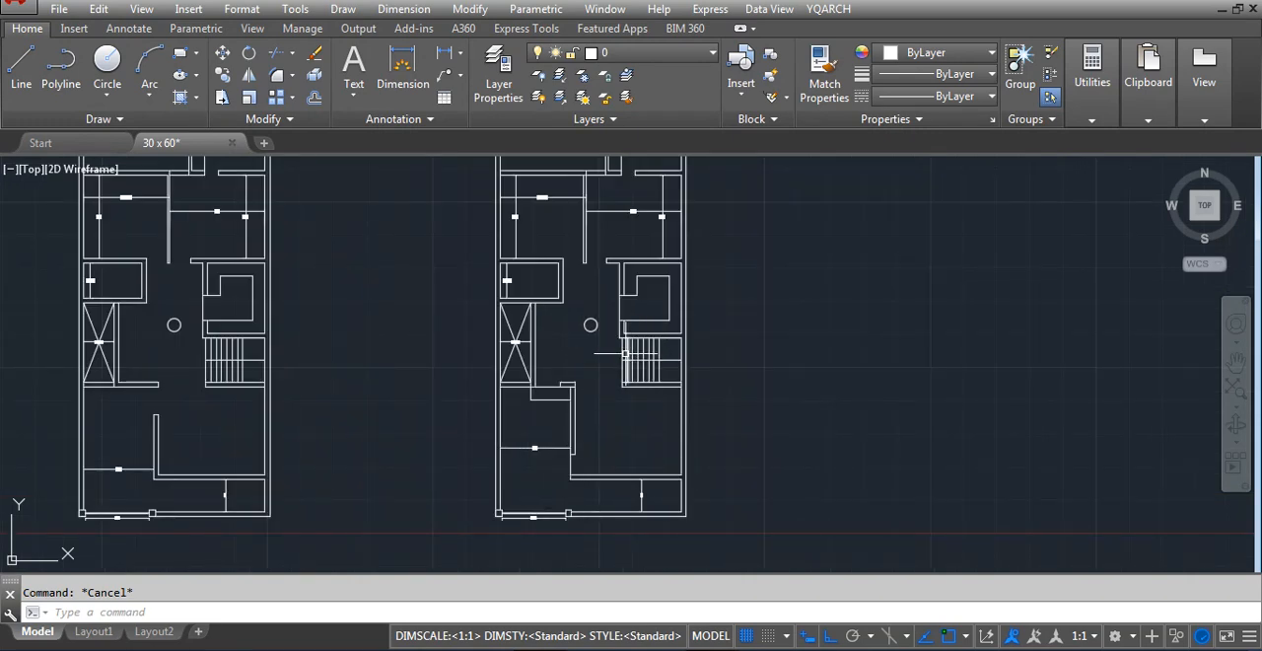
pyautogui.scroll(5, 625, 352)
pyautogui.write('l')
pyautogui.press('Return')
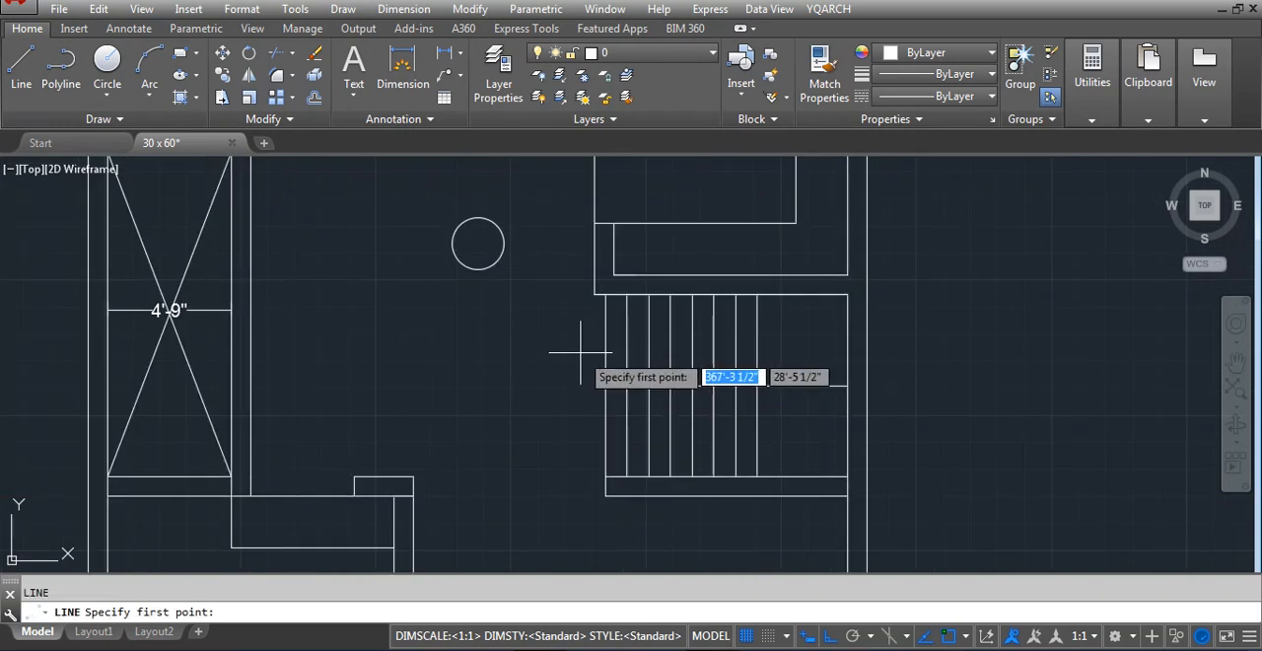
pyautogui.click(588, 341)
pyautogui.scroll(-5, 646, 402)
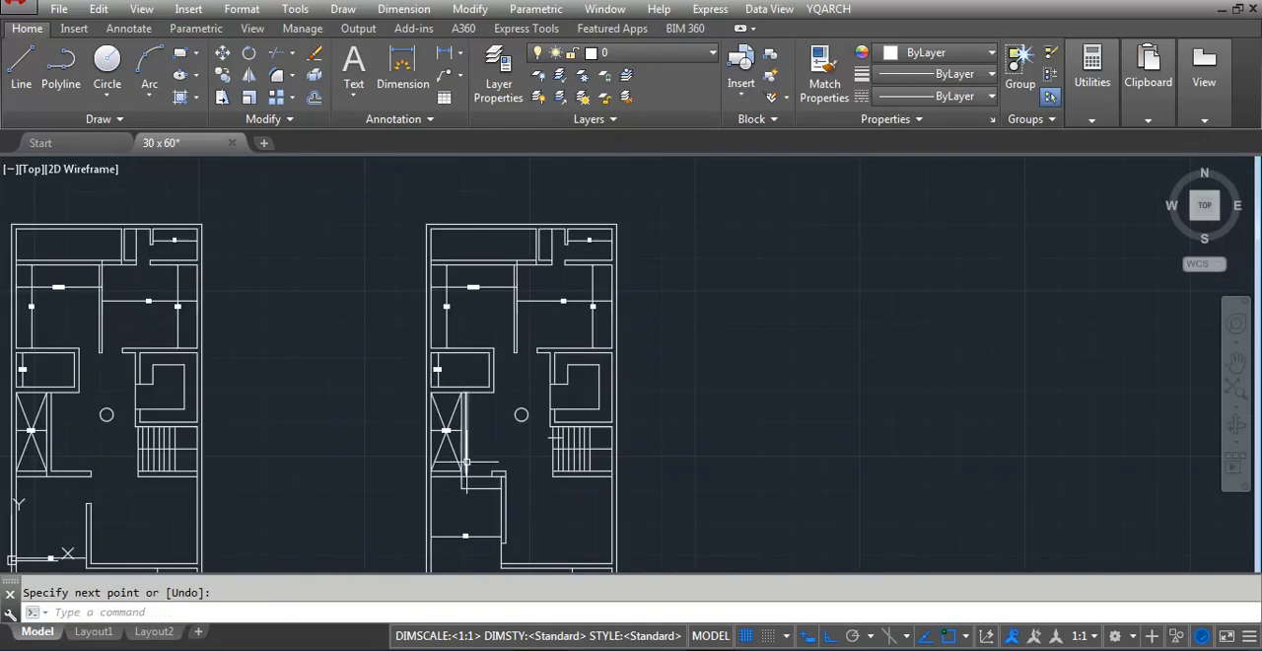
# Draw a line across the wall thickness where the 13'-6" room's lower wall meets the outer wall
pyautogui.scroll(2, 466, 460)
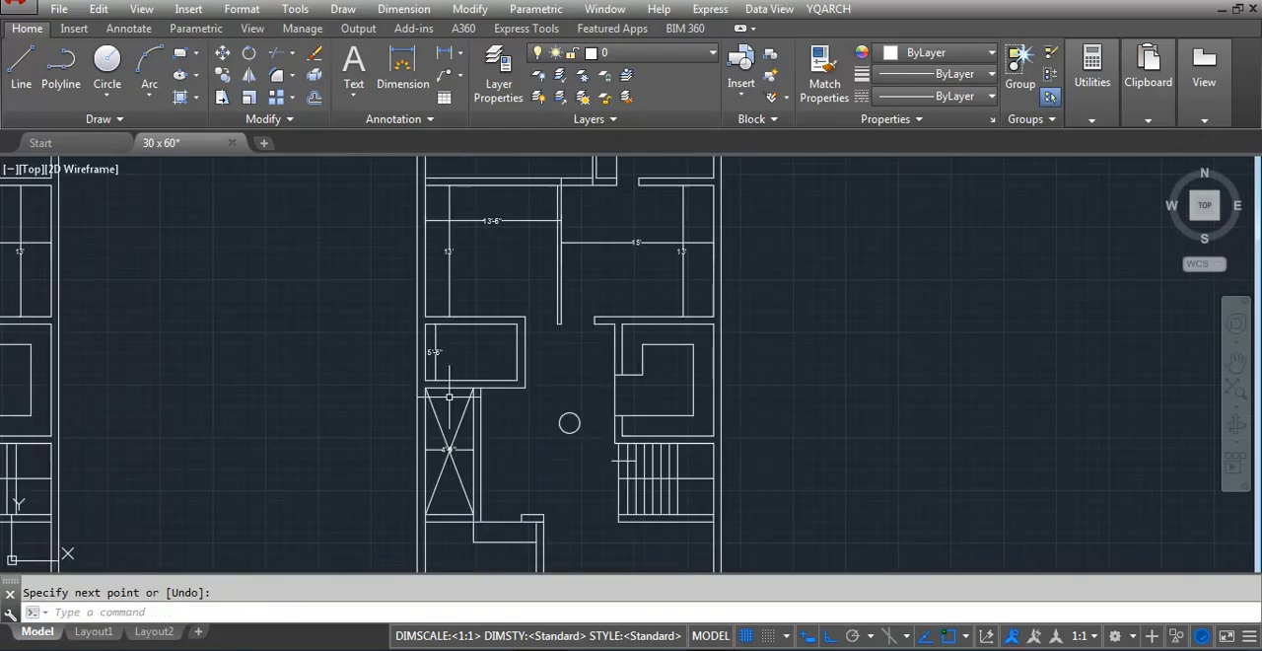
pyautogui.scroll(-2, 421, 441)
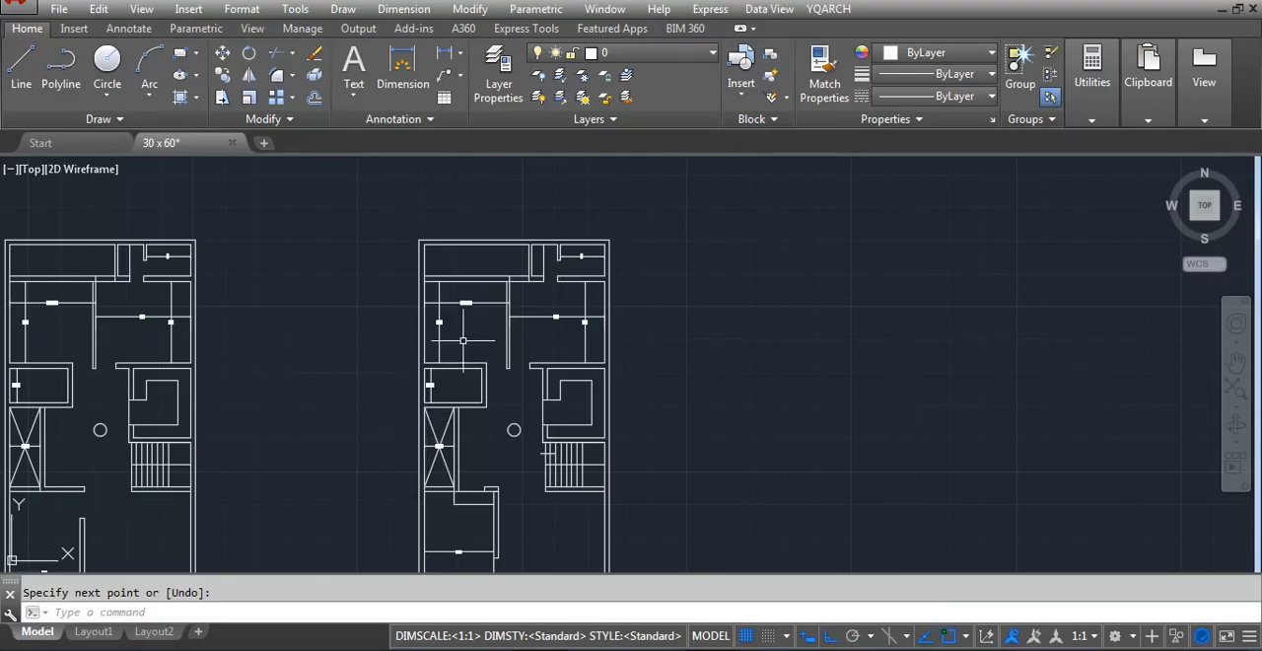
pyautogui.scroll(2, 479, 311)
pyautogui.scroll(4, 394, 390)
pyautogui.write('l')
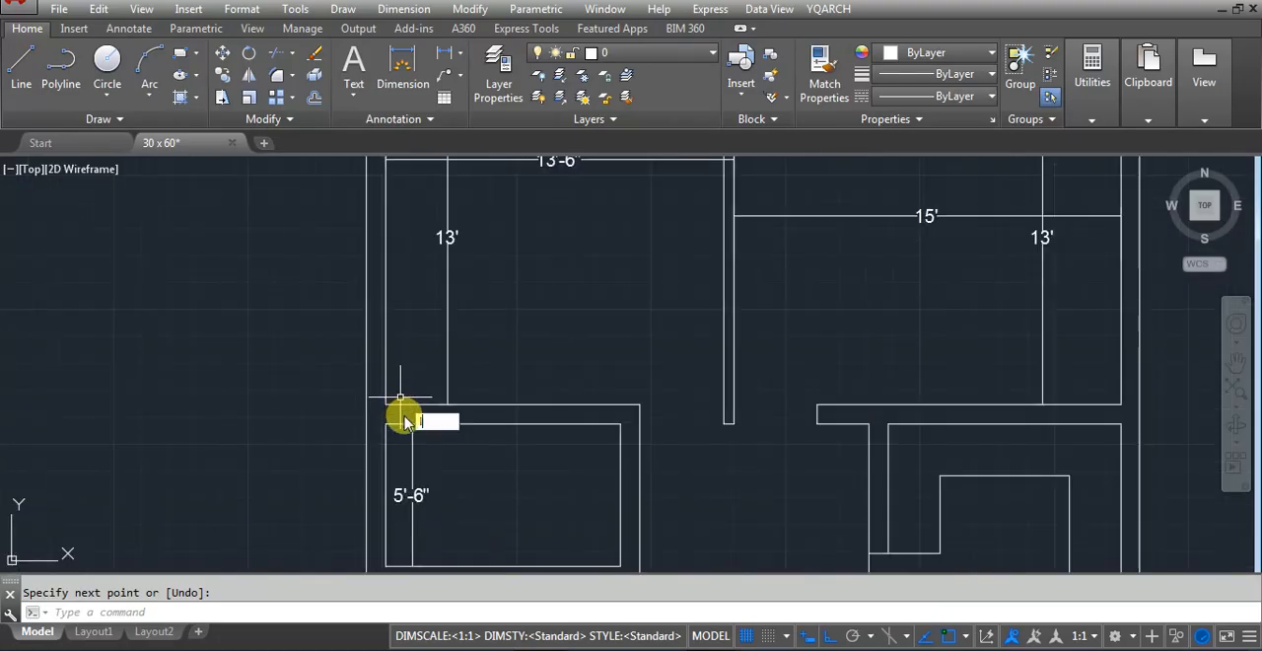
pyautogui.press('Return')
pyautogui.scroll(2, 402, 399)
pyautogui.click(371, 398)
pyautogui.press('Escape')
# Offset the short line across the wall 30 inches along the wall, away from the outer wall
pyautogui.write('o')
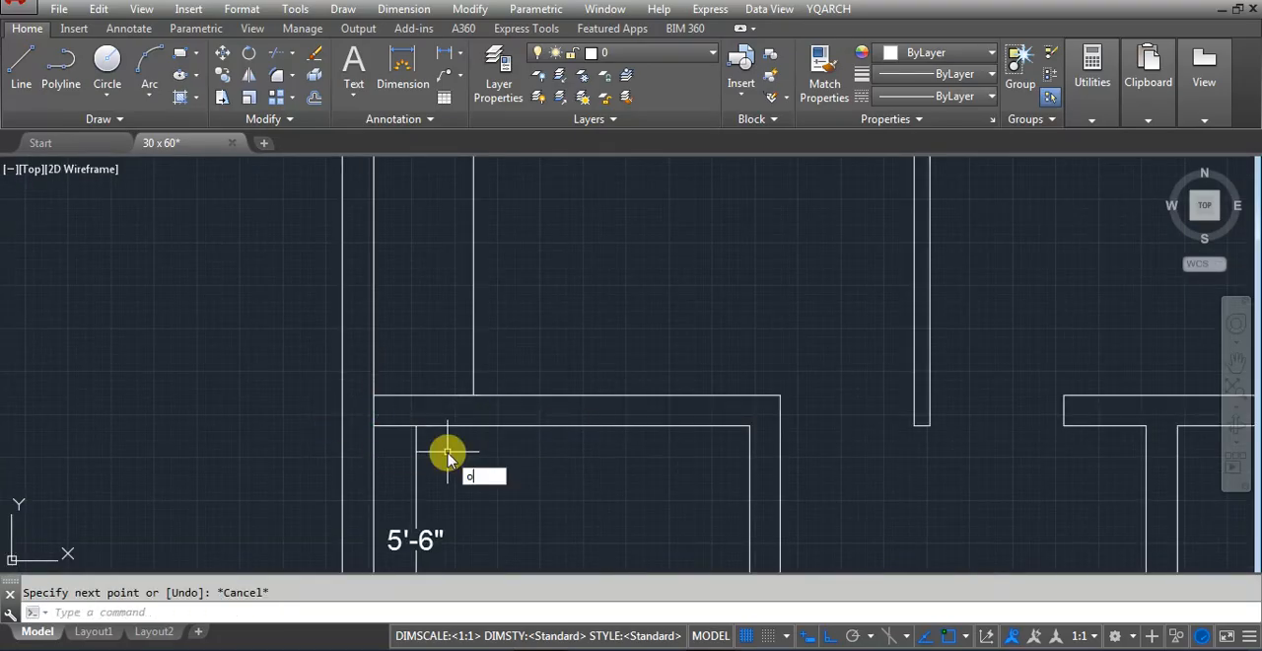
pyautogui.press('Return')
pyautogui.write('30')
pyautogui.press('Return')
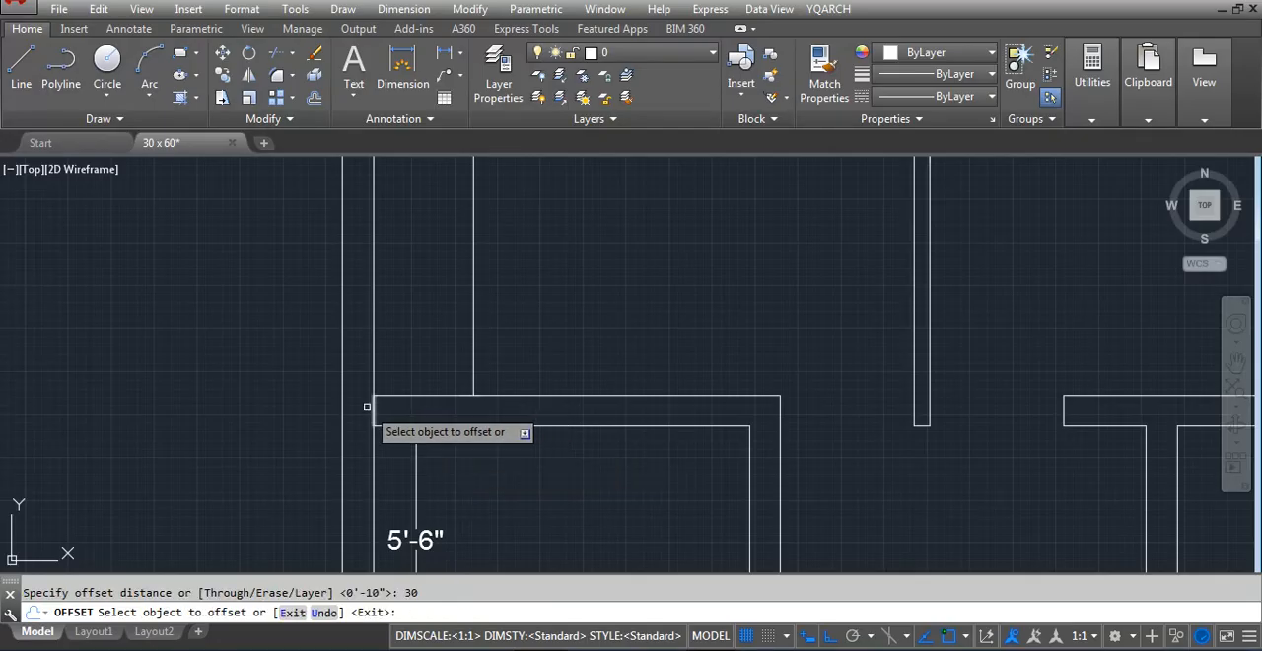
pyautogui.click(374, 410)
pyautogui.click(641, 456)
pyautogui.press('Escape')
# Trim both wall lines between the two short cross lines to open a doorway between the 13'-6" and 5'-6" rooms
pyautogui.write('tr')
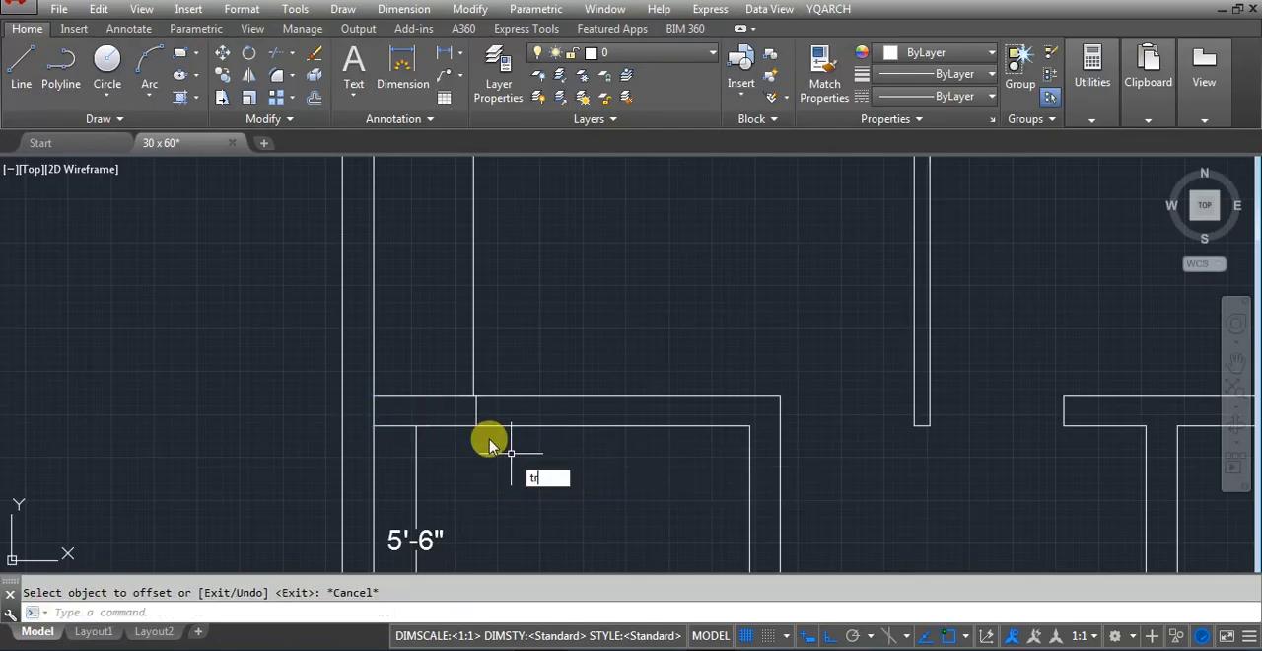
pyautogui.press('Return')
pyautogui.press('Return')
pyautogui.click(445, 378)
pyautogui.click(441, 457)
pyautogui.scroll(-4, 442, 457)
pyautogui.press('Escape')
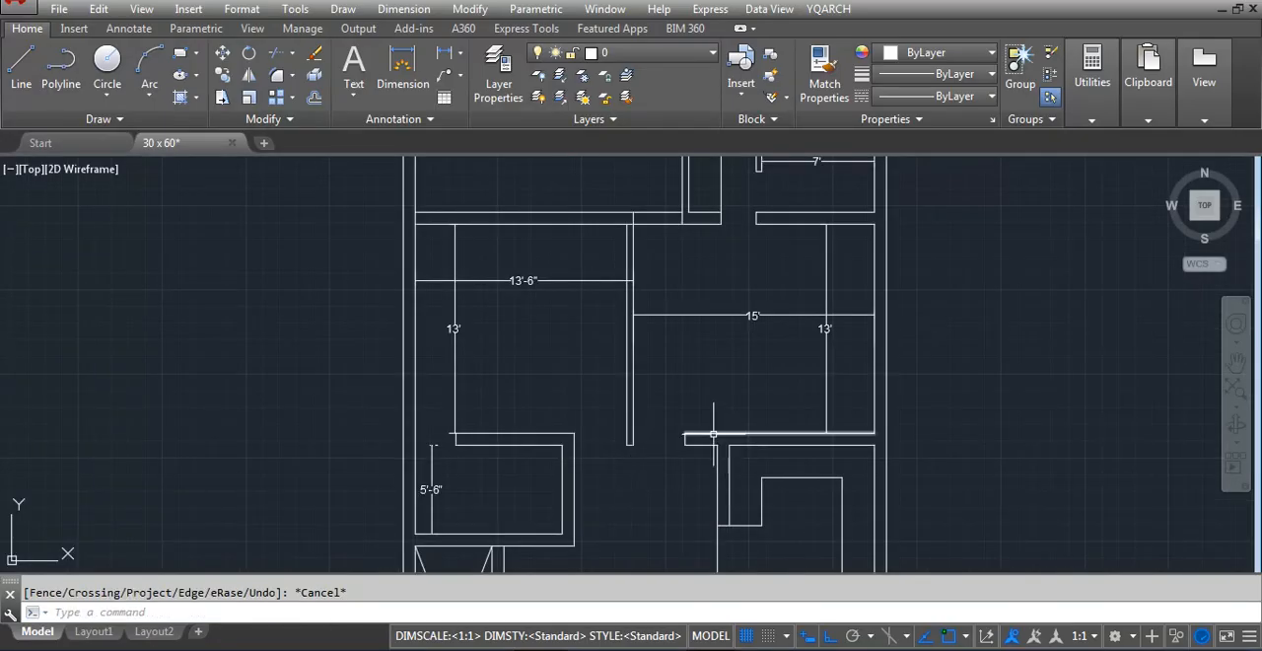
pyautogui.scroll(-2, 581, 383)
pyautogui.scroll(3, 591, 286)
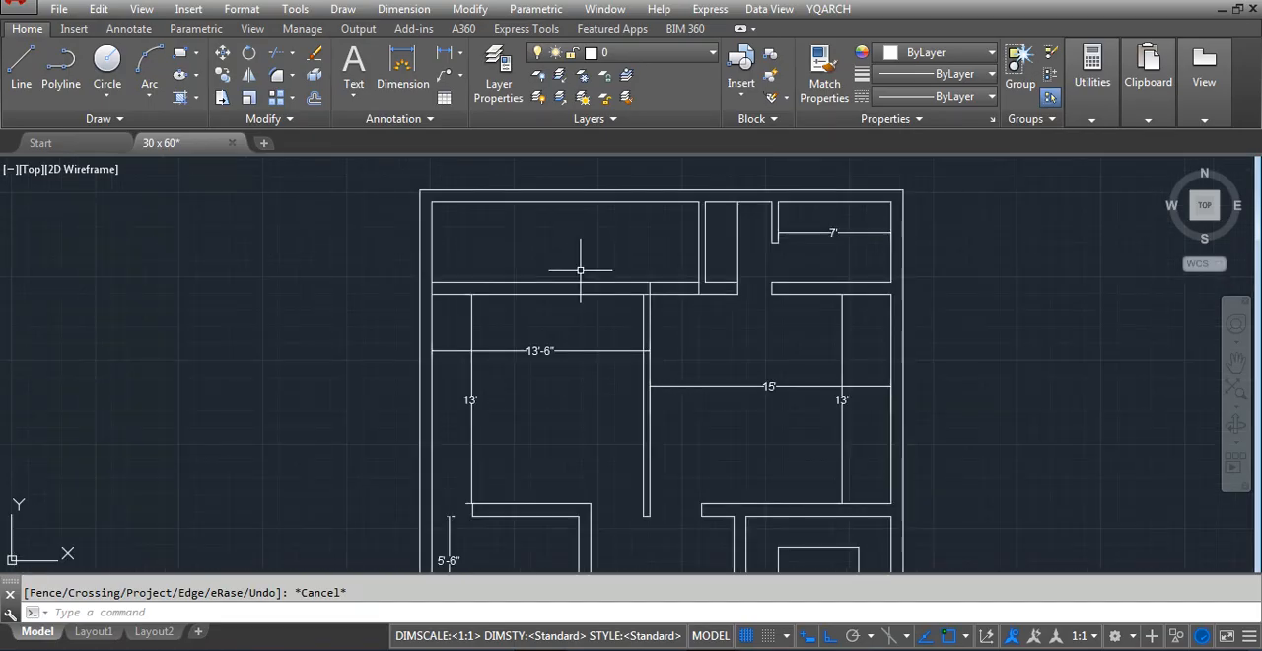
pyautogui.scroll(-1, 591, 286)
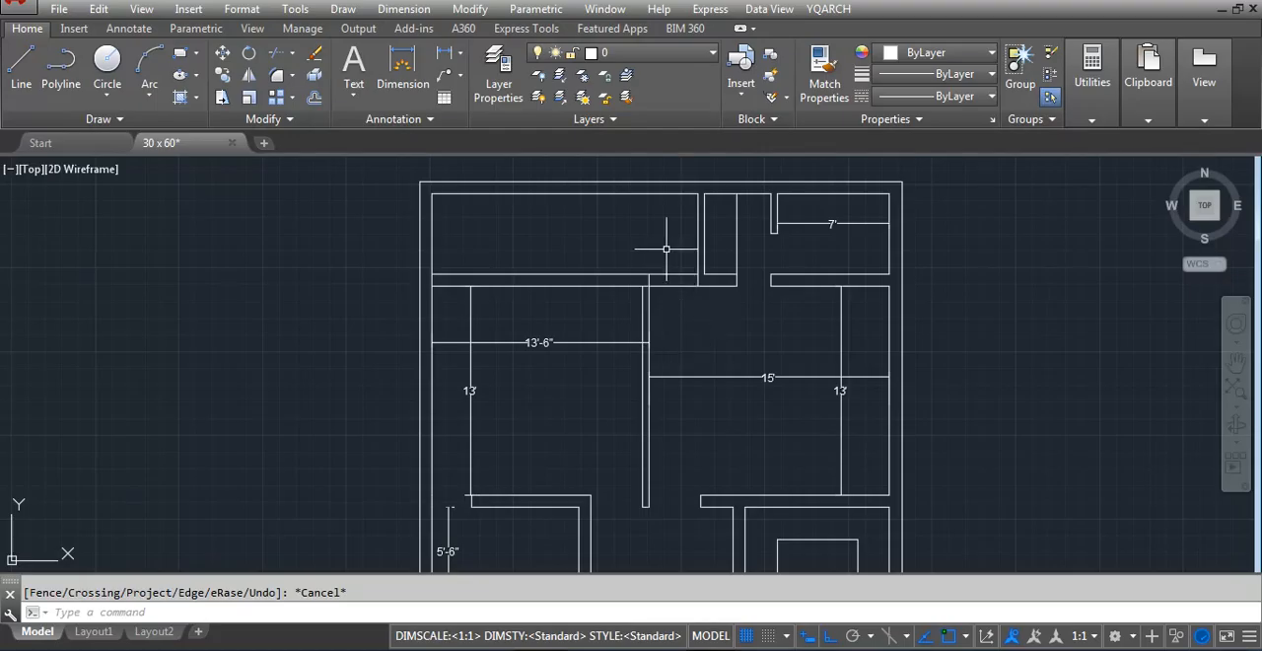
pyautogui.scroll(-3, 651, 296)
pyautogui.scroll(3, 654, 282)
pyautogui.scroll(-2, 651, 306)
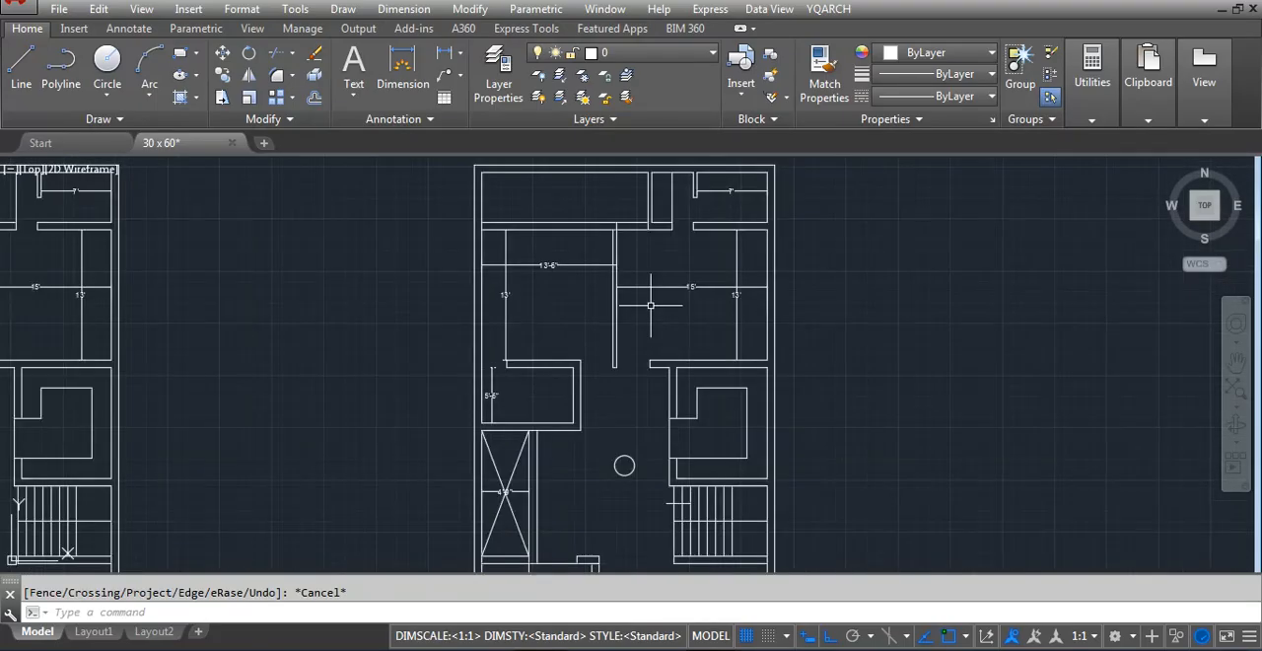
pyautogui.scroll(-2, 743, 407)
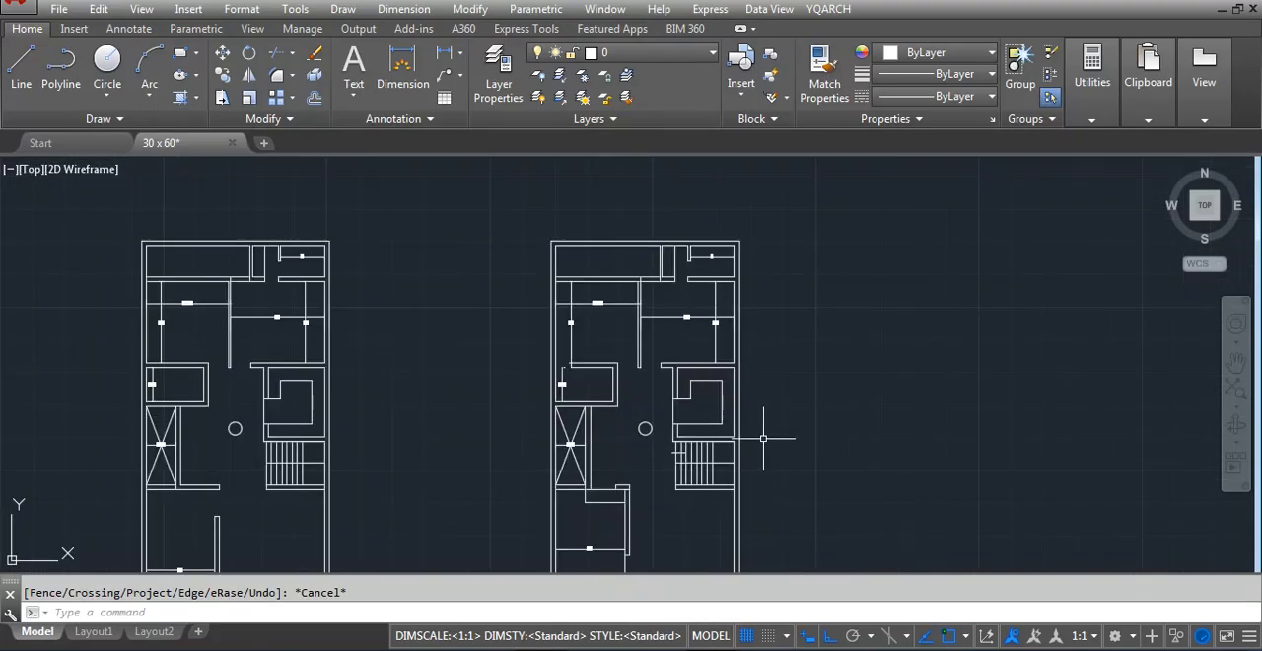
# Insert a planar door across the 15' room's opening below the partition, hinged at the partition and swinging into the room
pyautogui.write('ad')
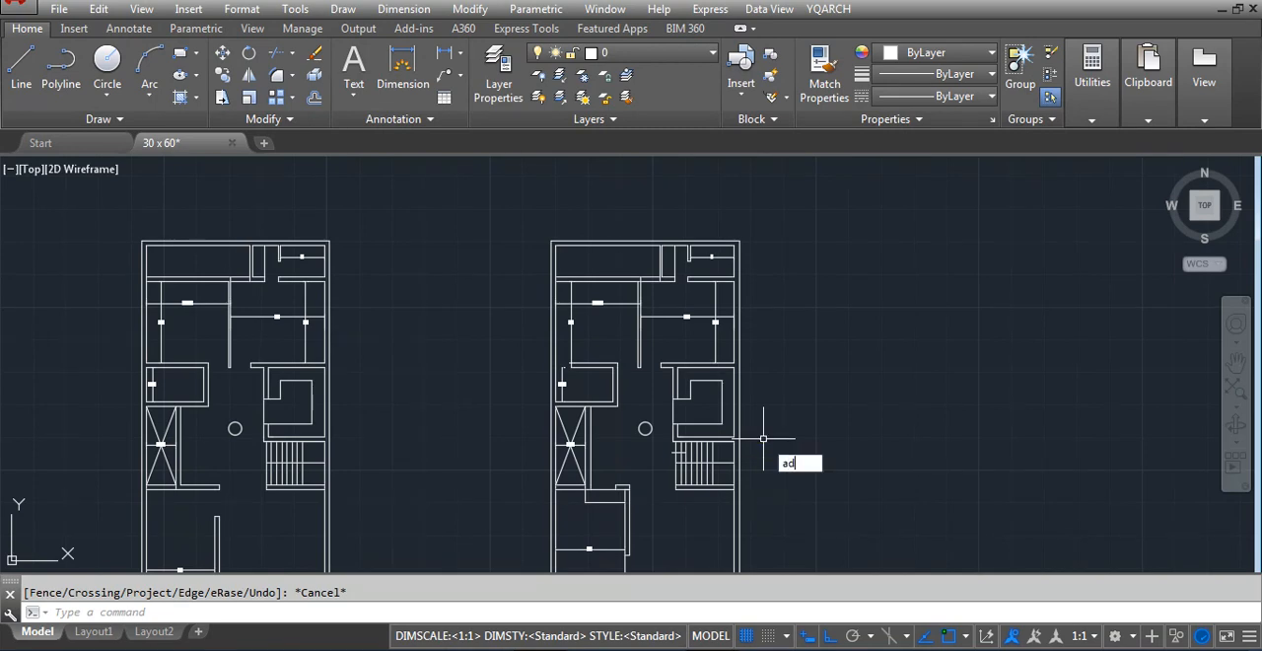
pyautogui.press('Return')
pyautogui.scroll(5, 640, 343)
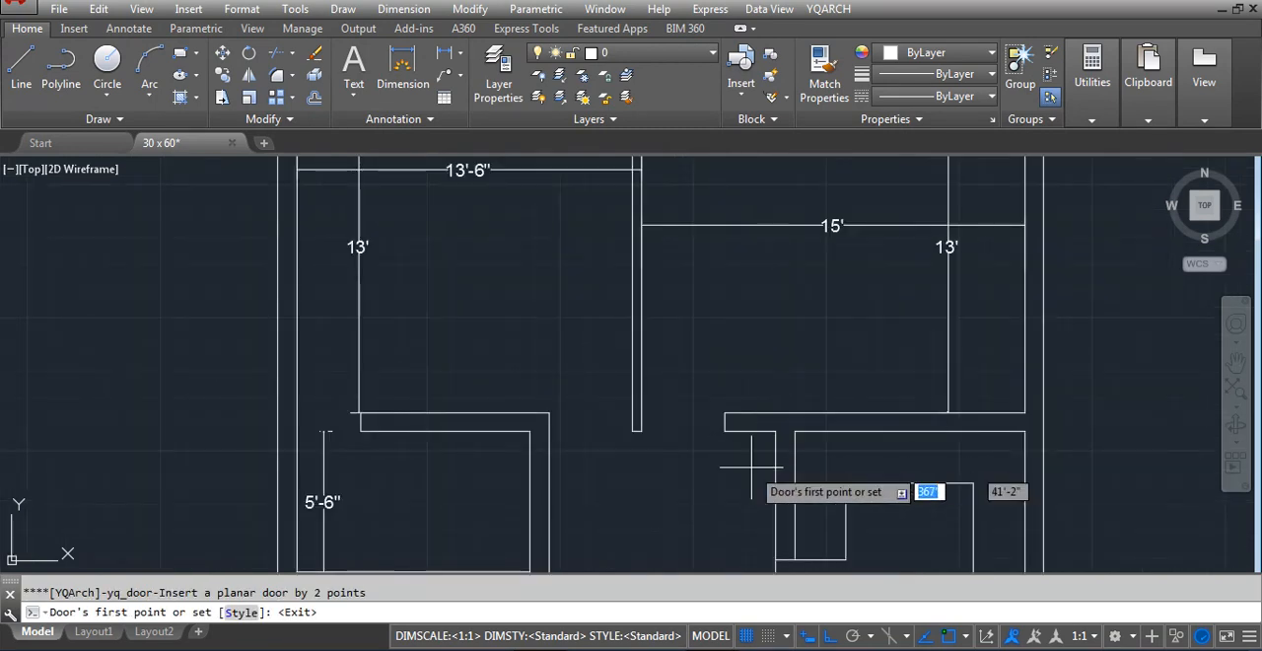
pyautogui.click(724, 432)
pyautogui.click(640, 432)
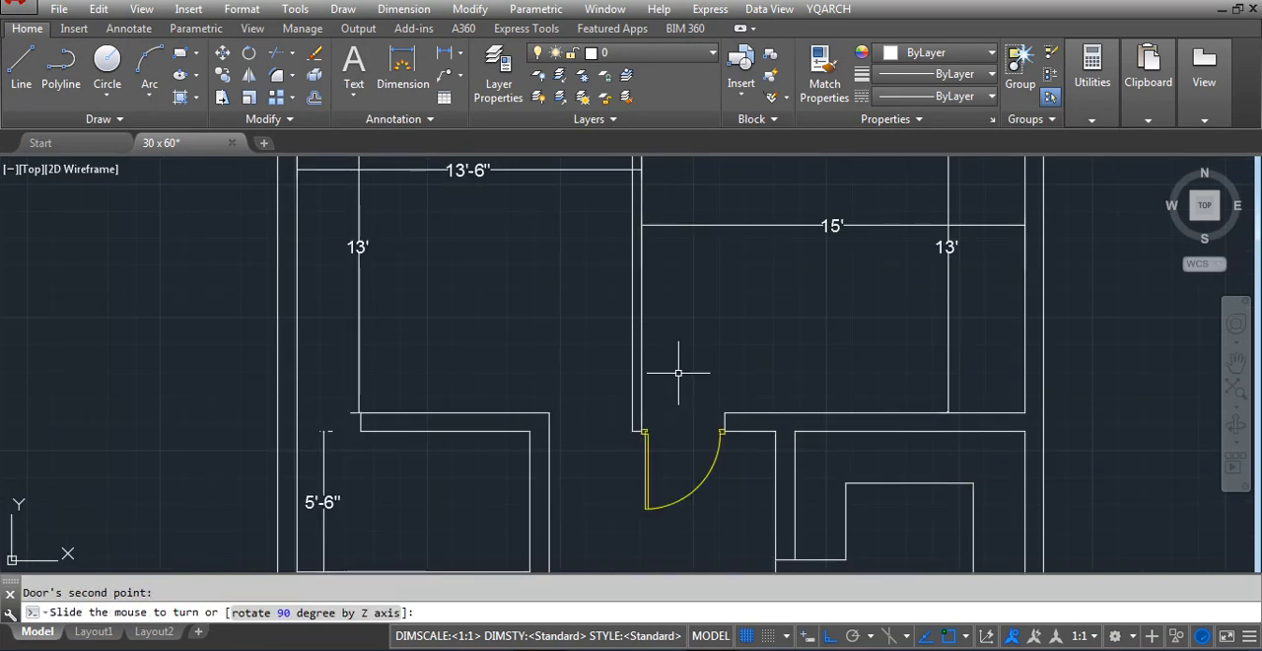
pyautogui.scroll(2, 676, 364)
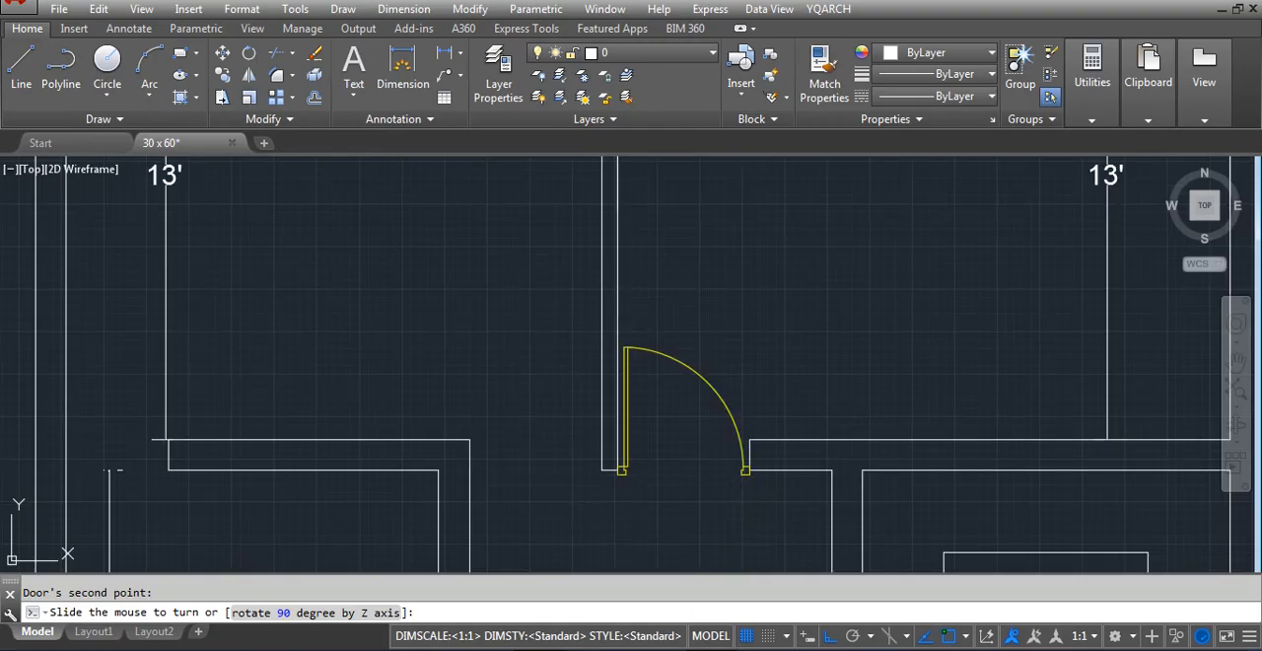
pyautogui.click(641, 547)
# Insert a matching planar door across the 13'-6" room's opening, hinged at the partition and swinging into that room
pyautogui.click(621, 470)
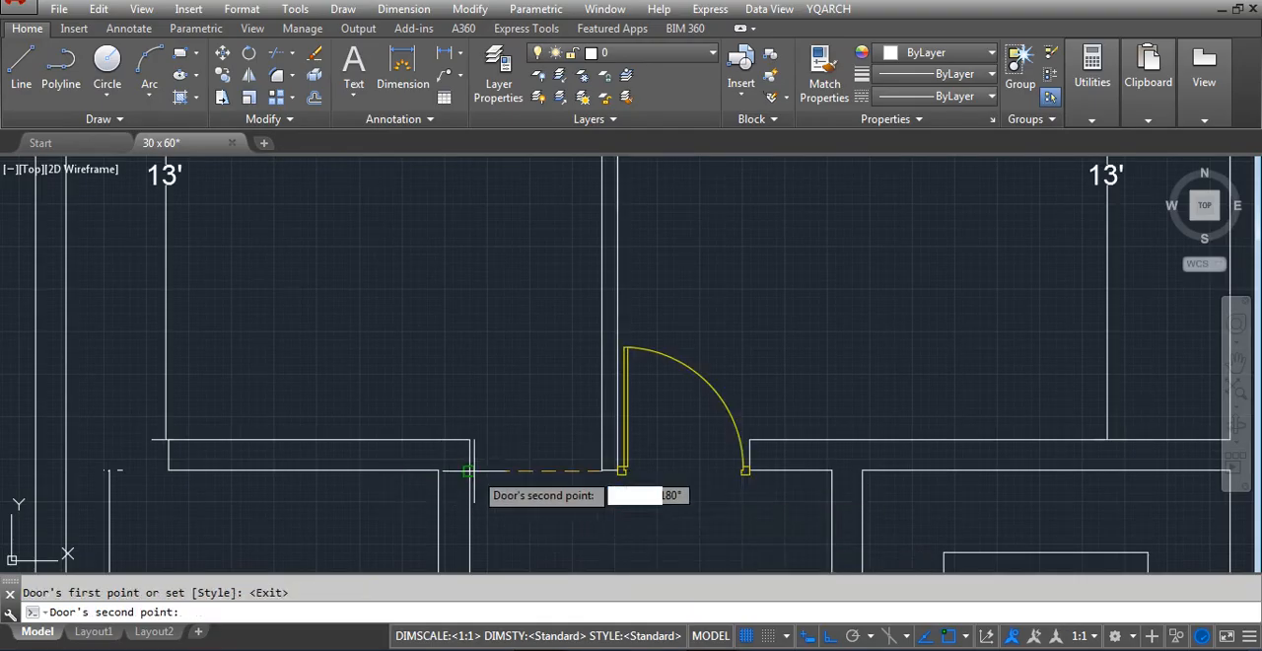
pyautogui.click(467, 470)
pyautogui.click(549, 327)
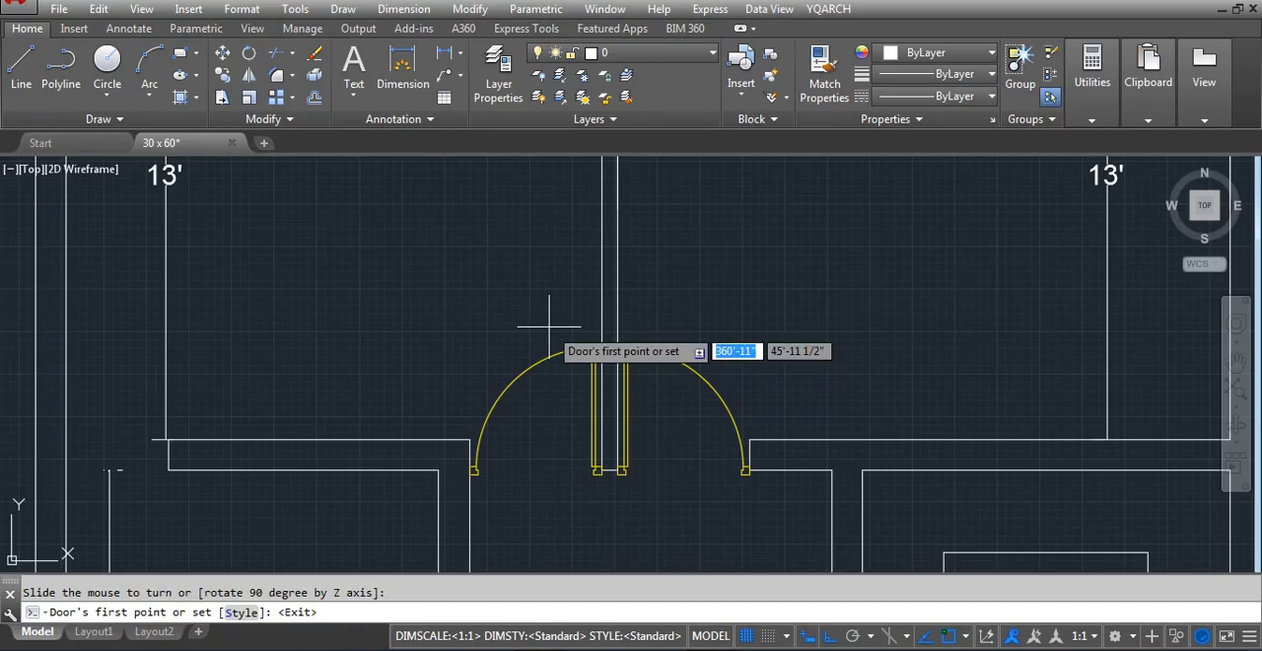
pyautogui.scroll(-3, 501, 324)
pyautogui.scroll(6, 414, 296)
pyautogui.click(501, 230)
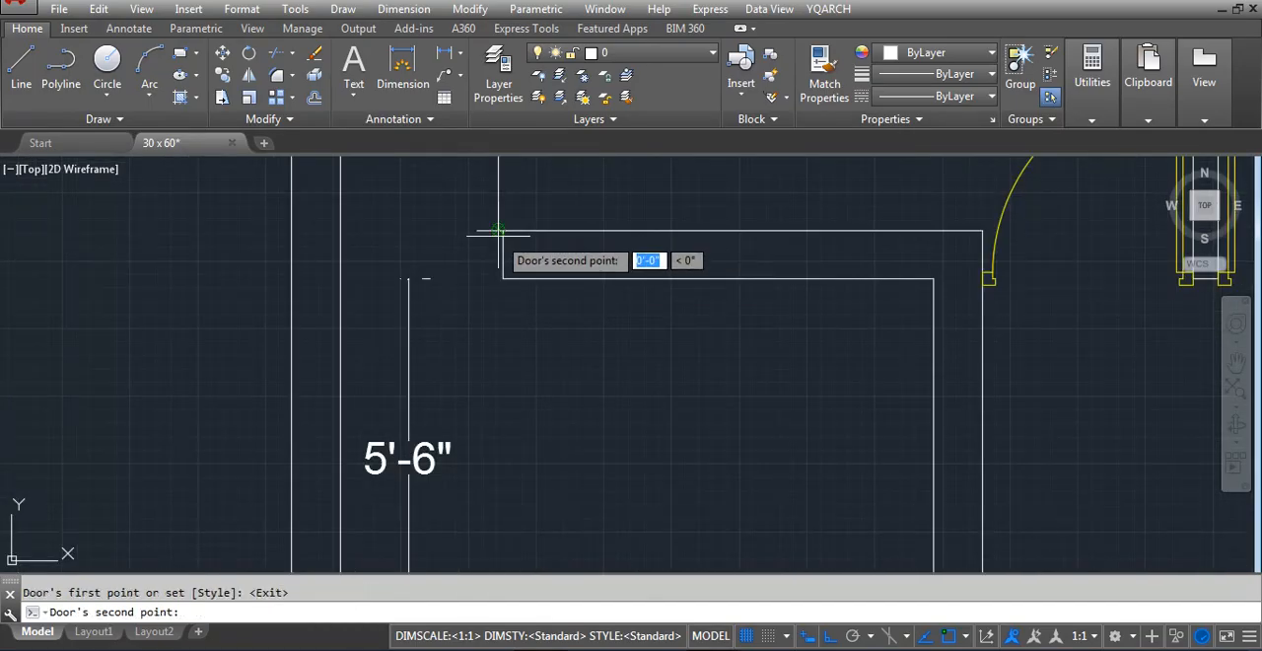
pyautogui.press('Escape')
# Move the 13'-6" room's vertical 13' dimension sideways, clear of the doorway to the 5'-6" room
pyautogui.scroll(-4, 472, 384)
pyautogui.click(489, 240)
pyautogui.click(475, 253)
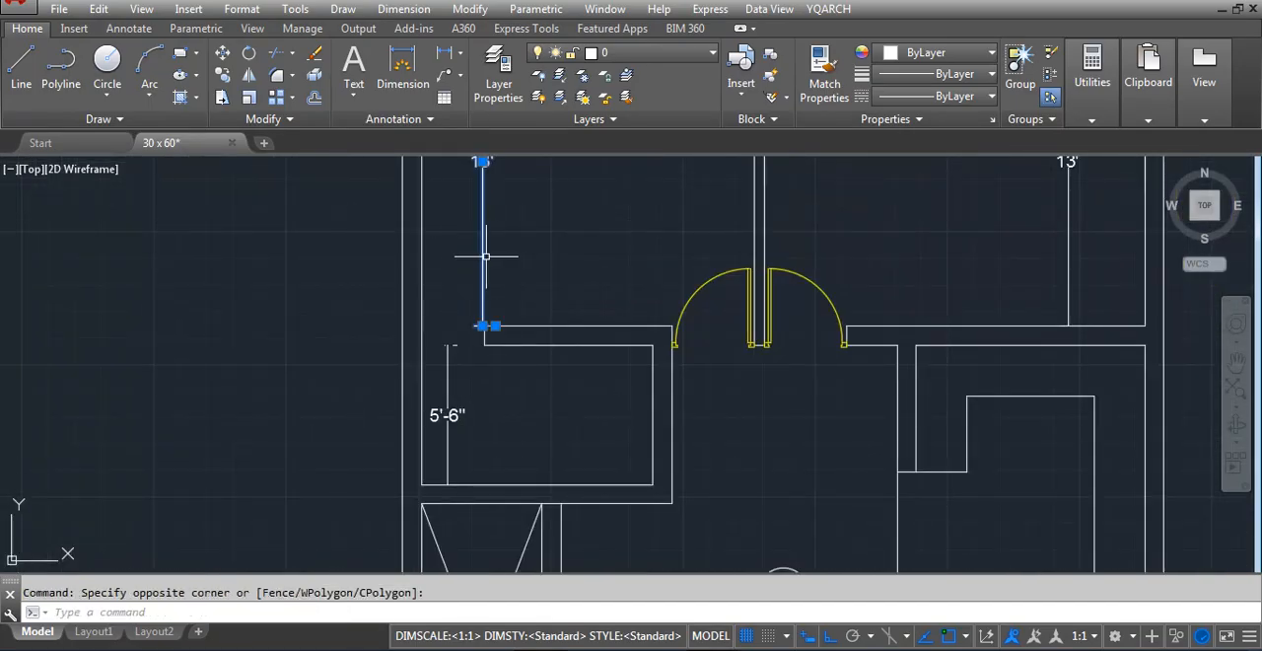
pyautogui.press('space')
pyautogui.click(556, 258)
pyautogui.click(599, 255)
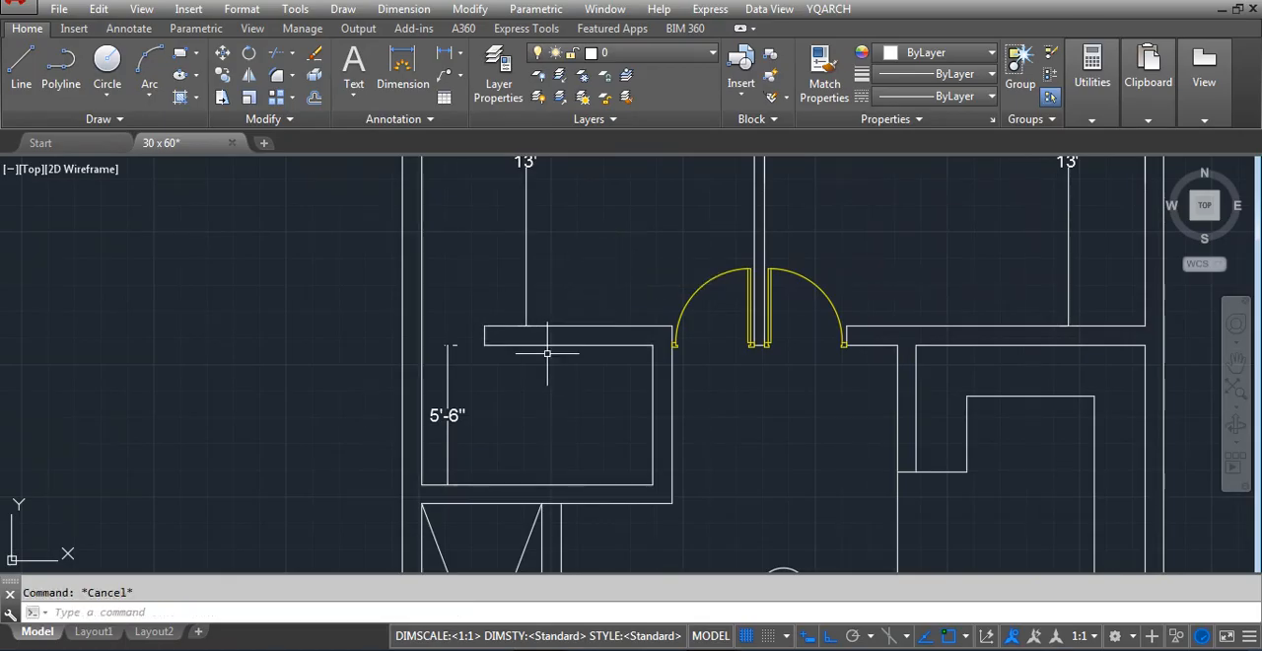
# Move both inserted doors slightly upward together so their frames sit flush with the lower face of the wall
pyautogui.scroll(-4, 542, 359)
pyautogui.scroll(8, 650, 352)
pyautogui.click(713, 242)
pyautogui.click(570, 289)
pyautogui.click(441, 183)
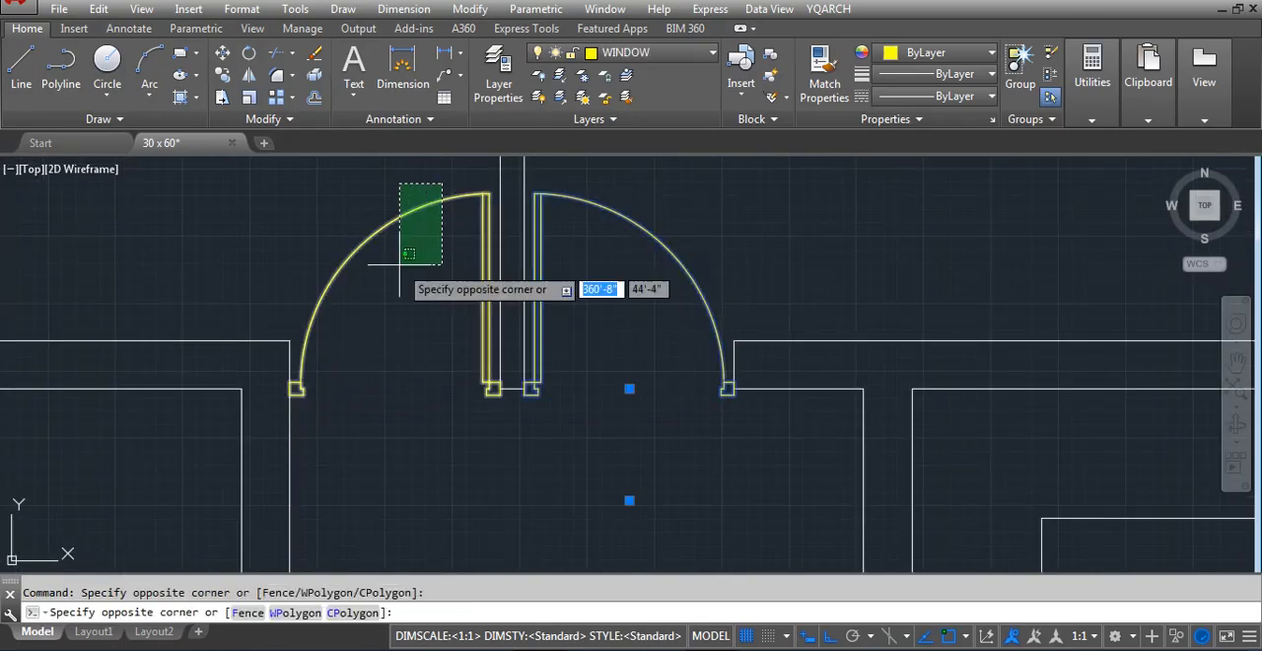
pyautogui.click(400, 264)
pyautogui.write('m')
pyautogui.press('space')
pyautogui.scroll(4, 532, 395)
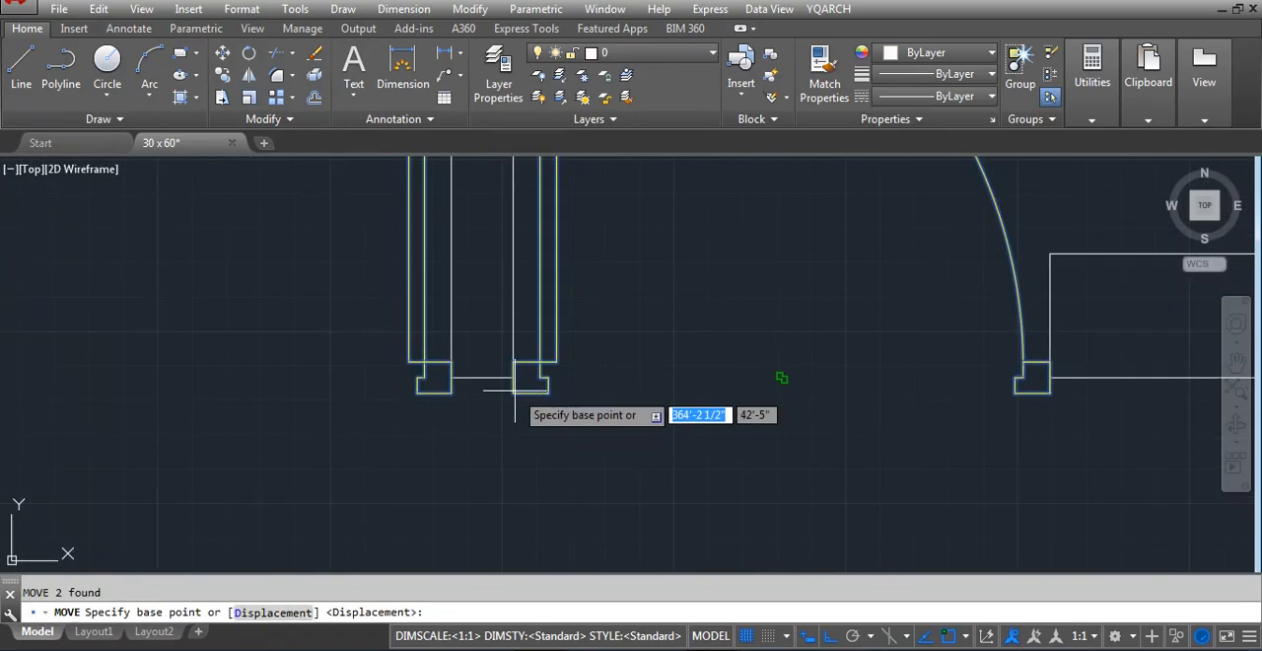
pyautogui.click(802, 392)
pyautogui.click(811, 361)
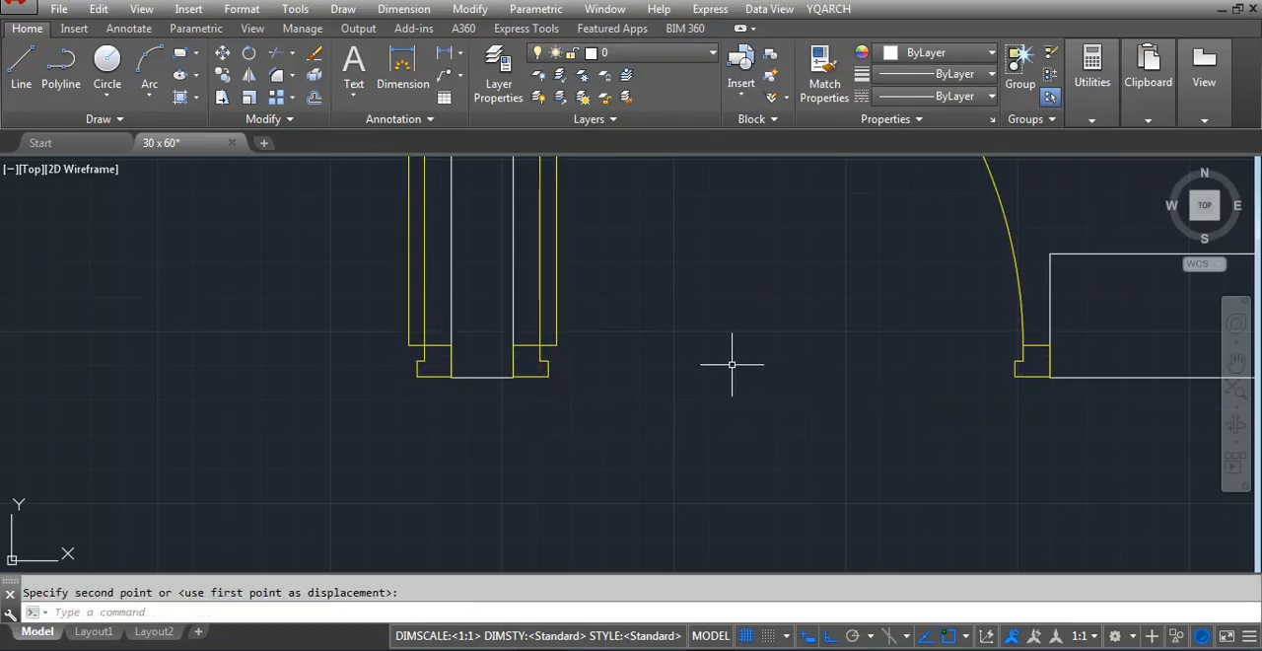
# Review the copied plan variant with its new doors beside the original floor plan and the plot layout drawings
pyautogui.scroll(-5, 731, 364)
pyautogui.scroll(-2, 630, 480)
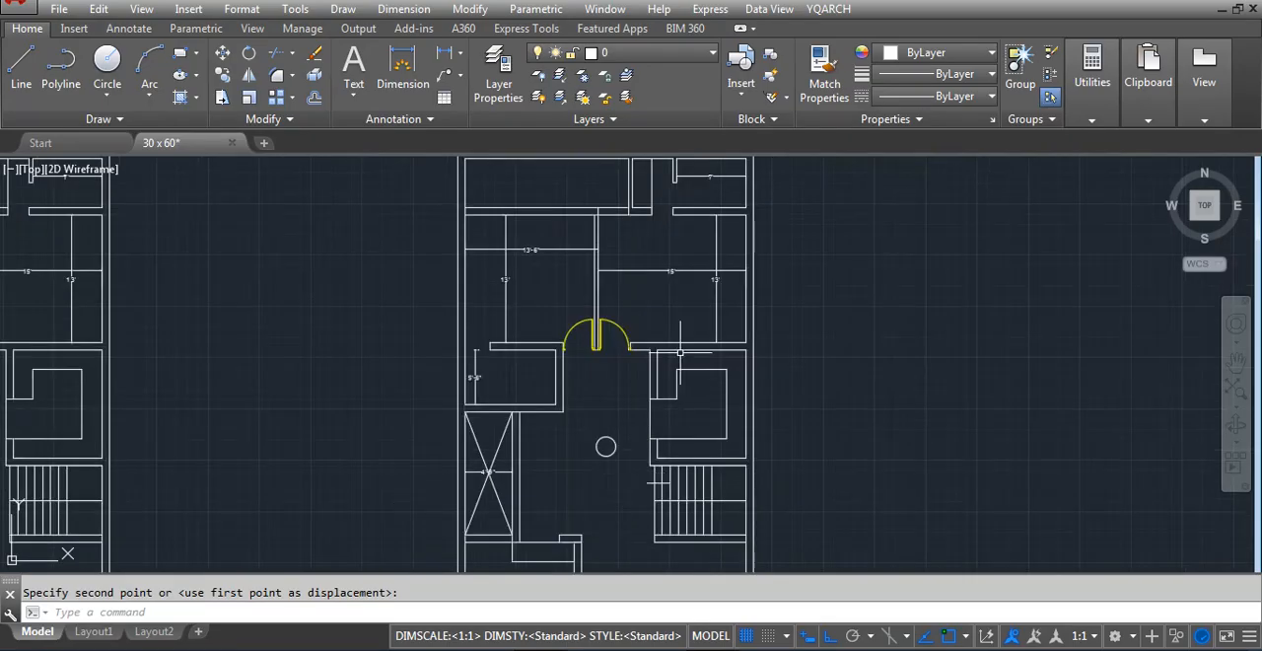
pyautogui.scroll(4, 655, 397)
pyautogui.scroll(-4, 633, 424)
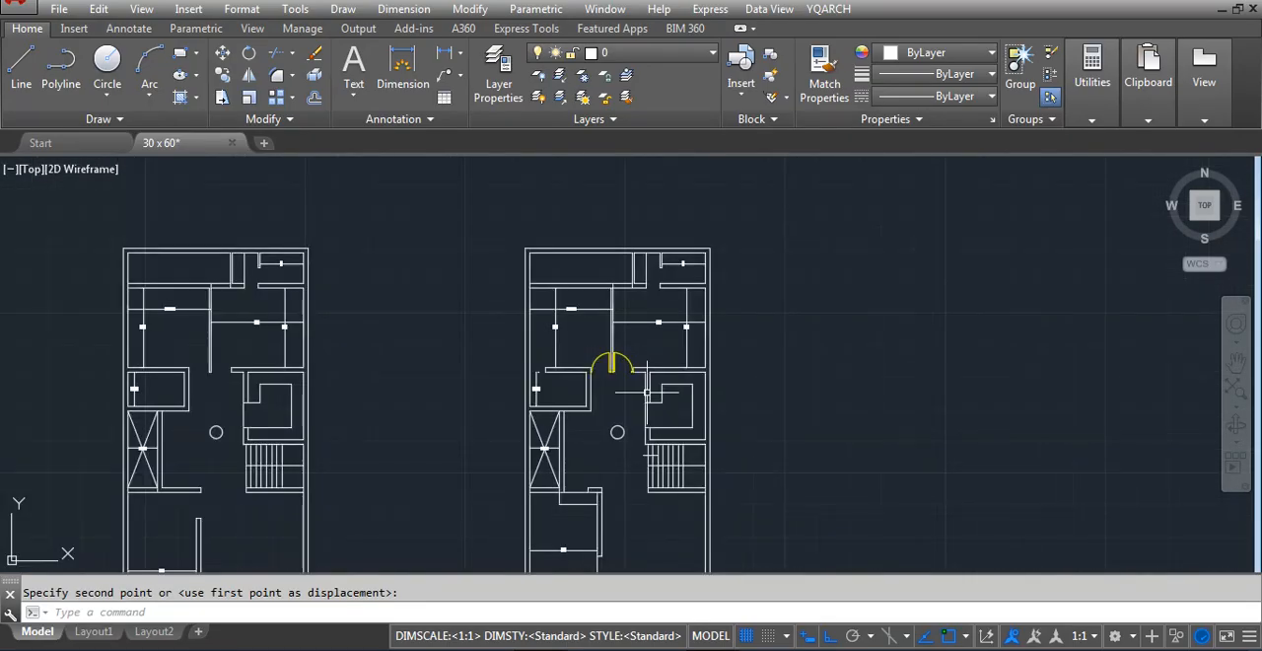
pyautogui.scroll(2, 578, 393)
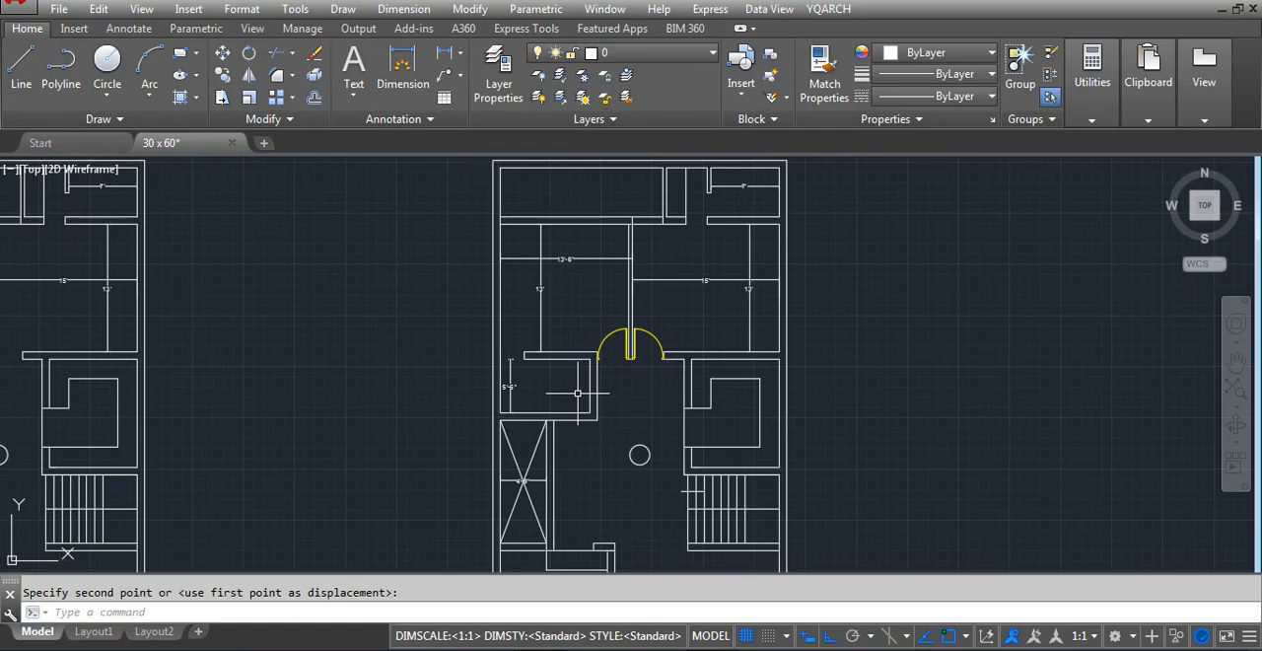
pyautogui.scroll(-6, 578, 393)
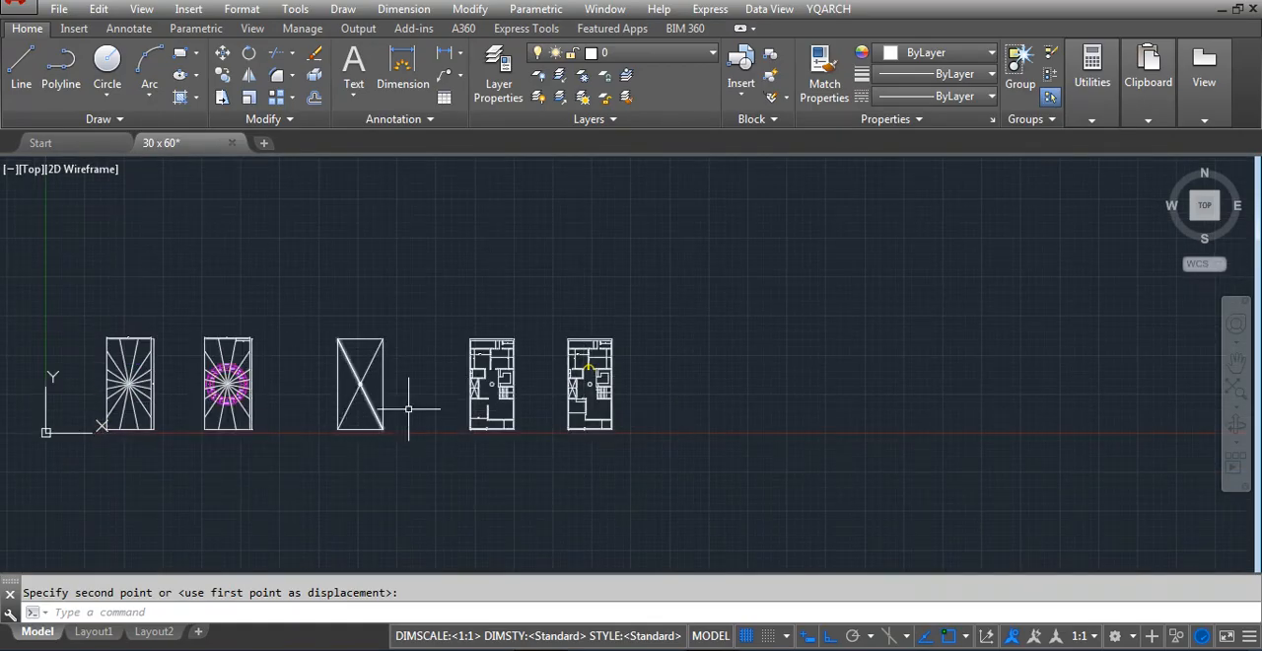
pyautogui.scroll(6, 582, 374)
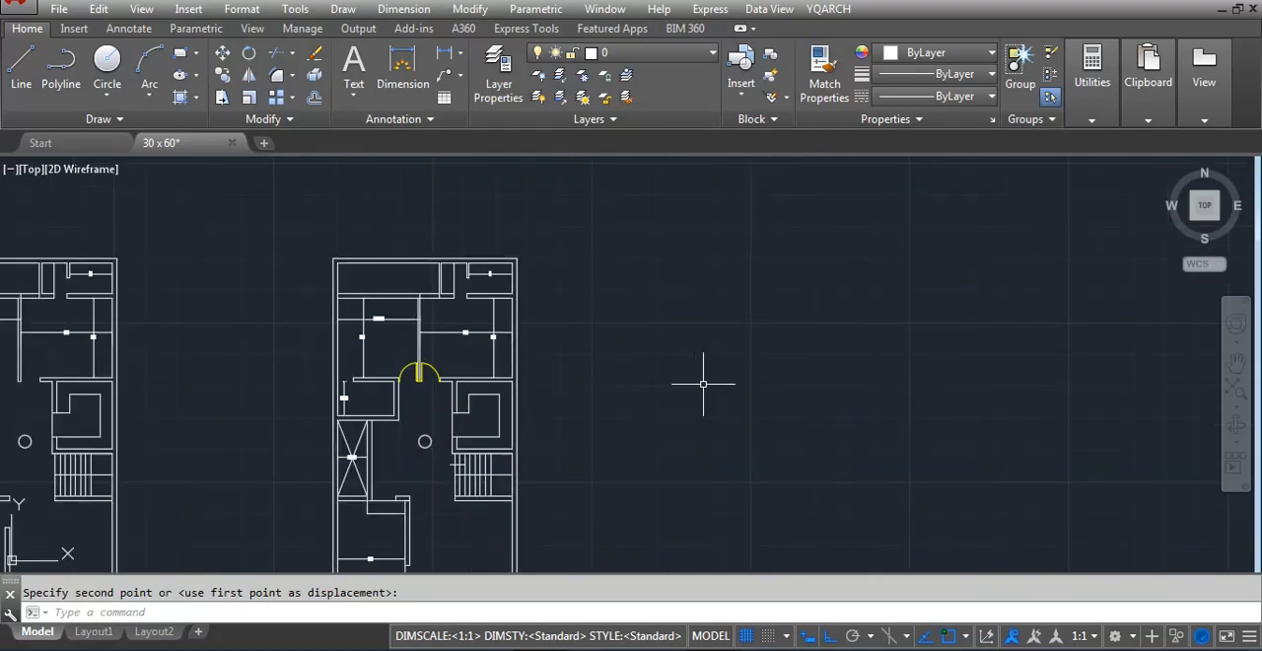
pyautogui.scroll(-4, 703, 384)
pyautogui.scroll(-3, 644, 470)
pyautogui.scroll(3, 617, 484)
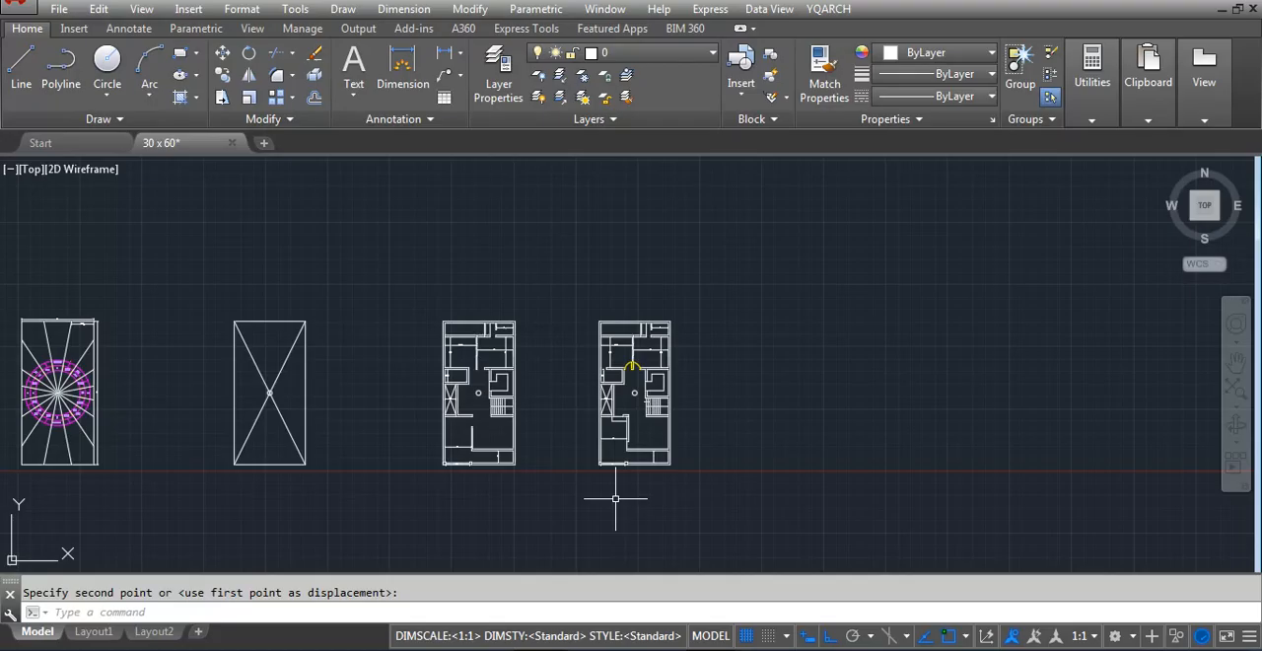
pyautogui.scroll(2, 615, 498)
pyautogui.scroll(2, 515, 435)
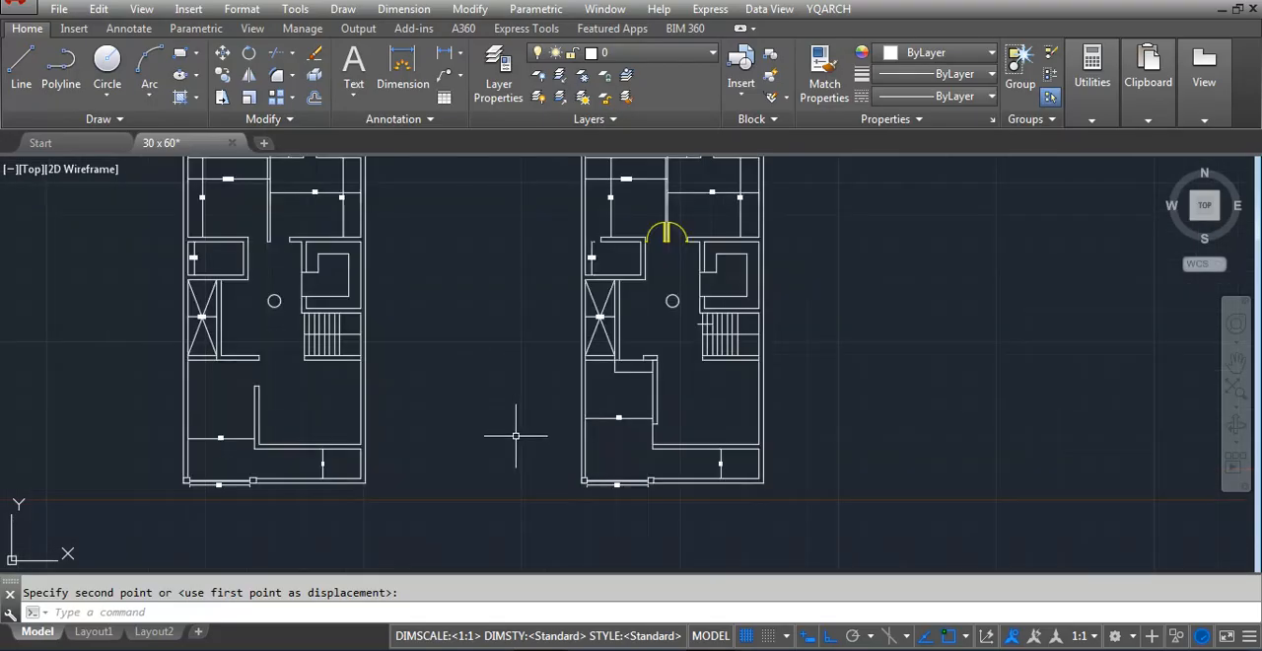
pyautogui.scroll(-2, 447, 511)
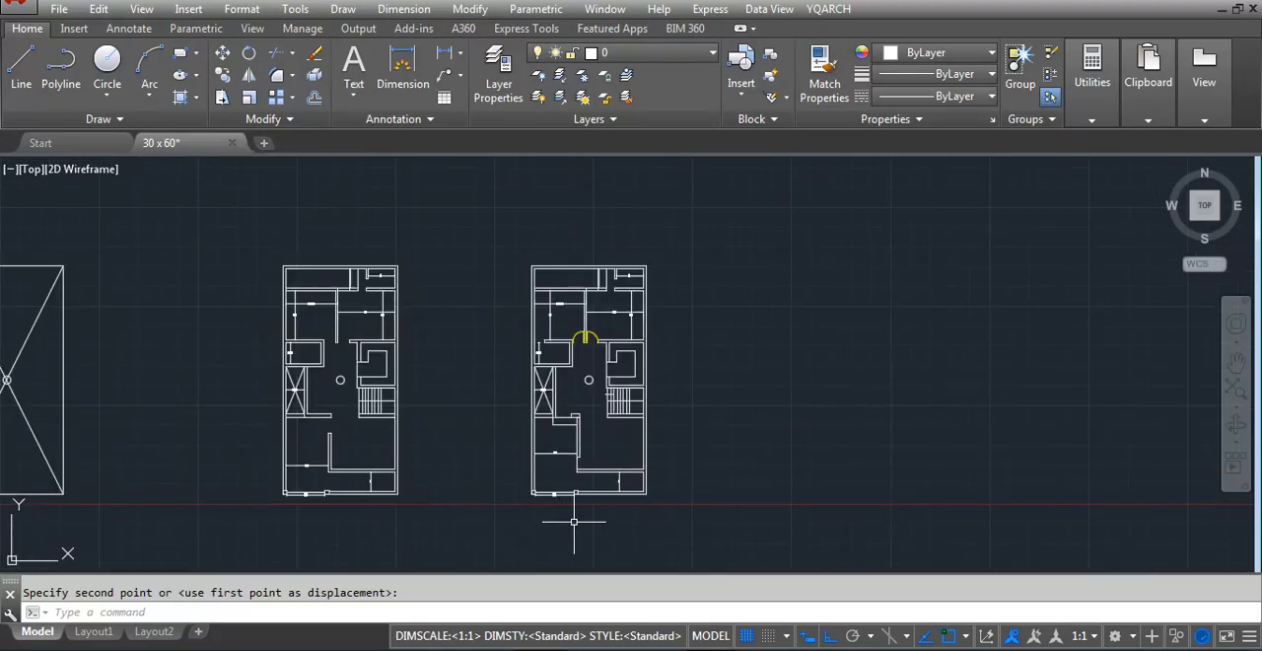